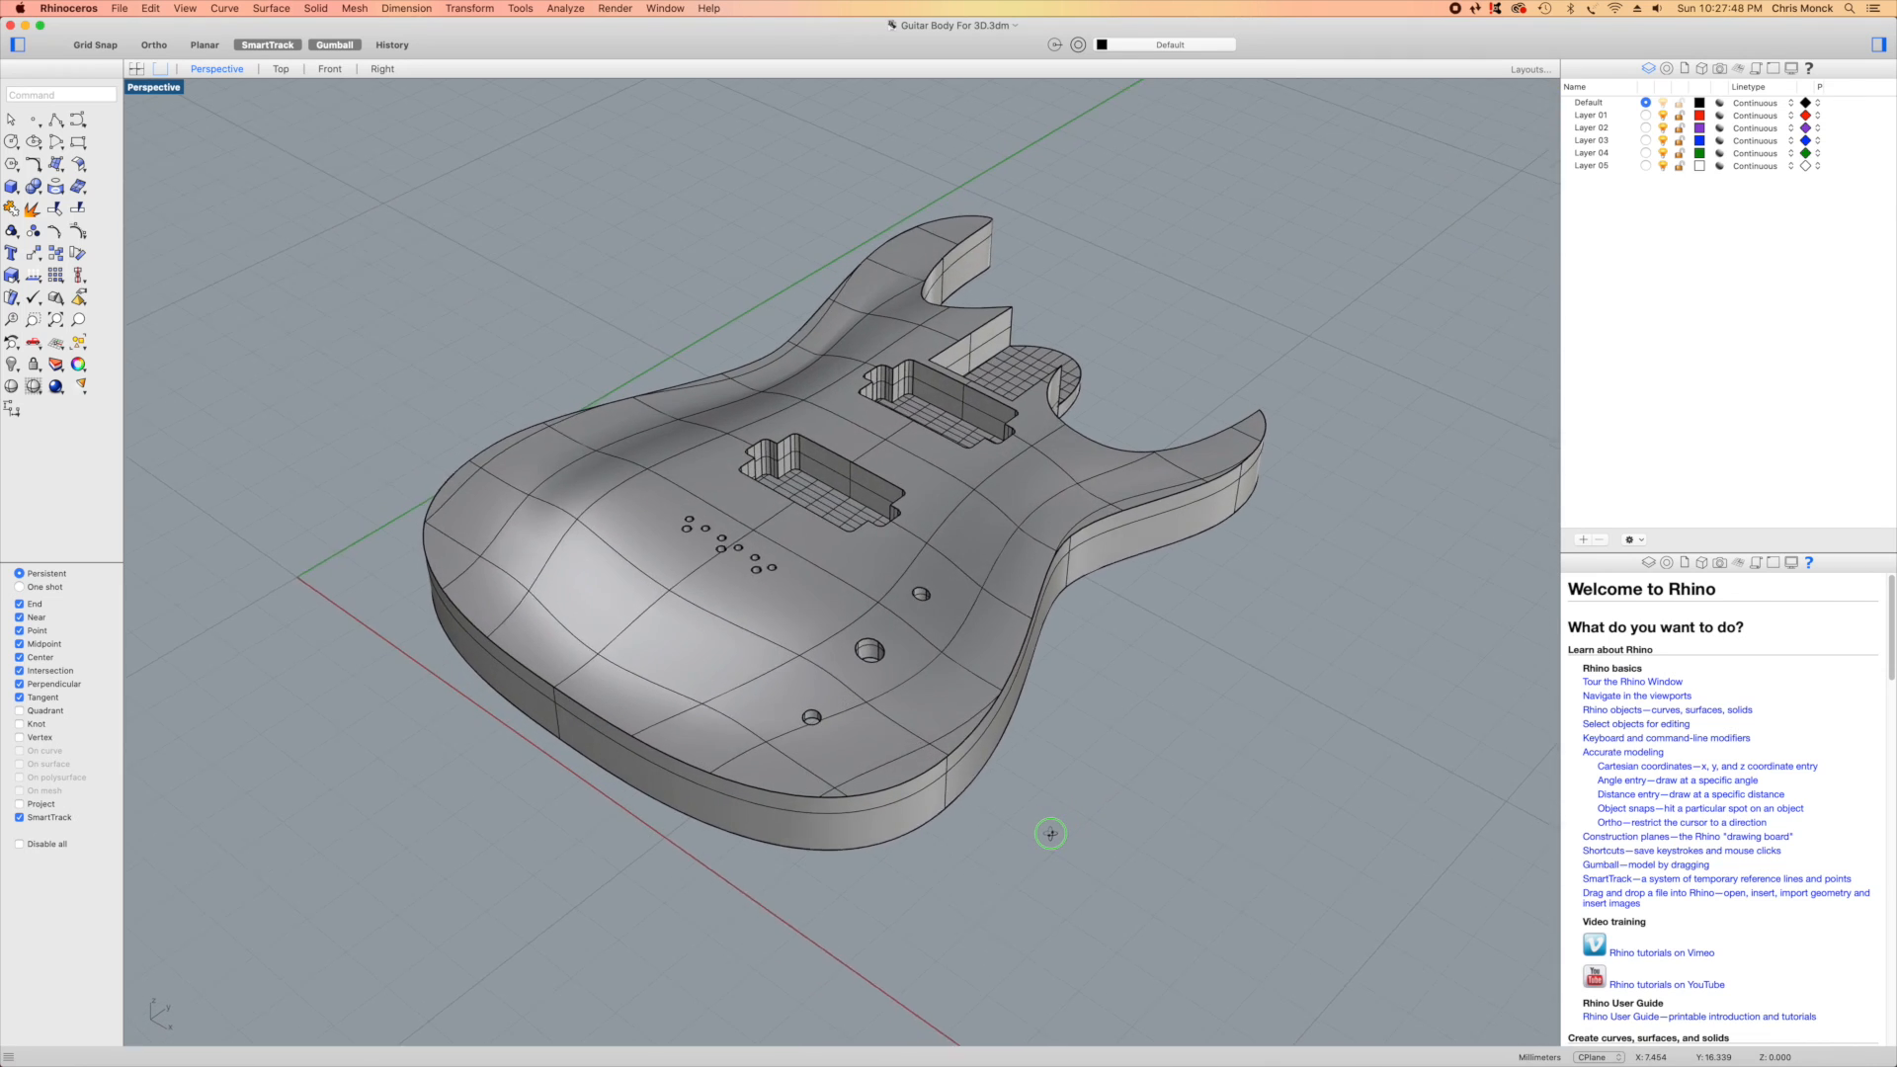
Examine the bridge, control and string-through holes on the front and back of the guitar body
{"action": "scroll", "coordinate": [741, 568], "scroll_direction": "up", "scroll_amount": 3}
{"action": "scroll", "coordinate": [741, 568], "scroll_direction": "up", "scroll_amount": 5}
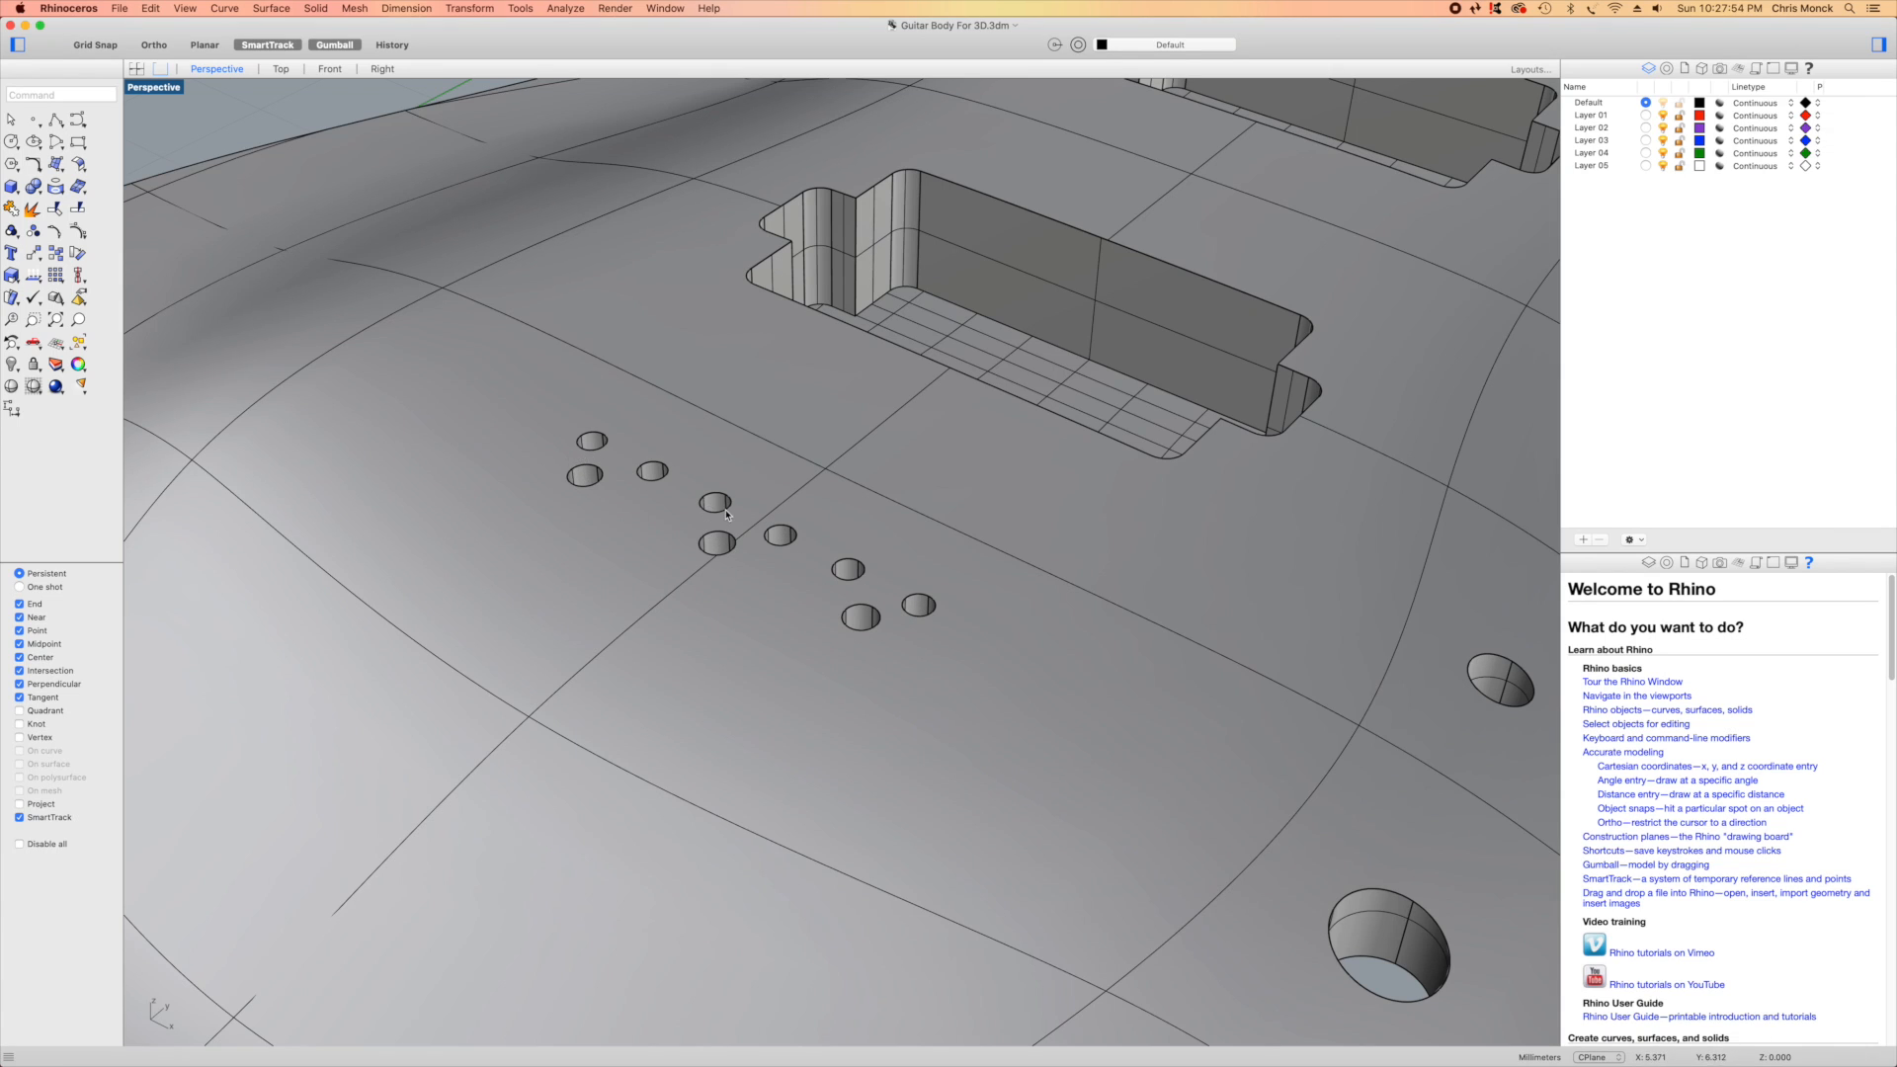
{"action": "scroll", "coordinate": [905, 617], "scroll_direction": "down", "scroll_amount": 8}
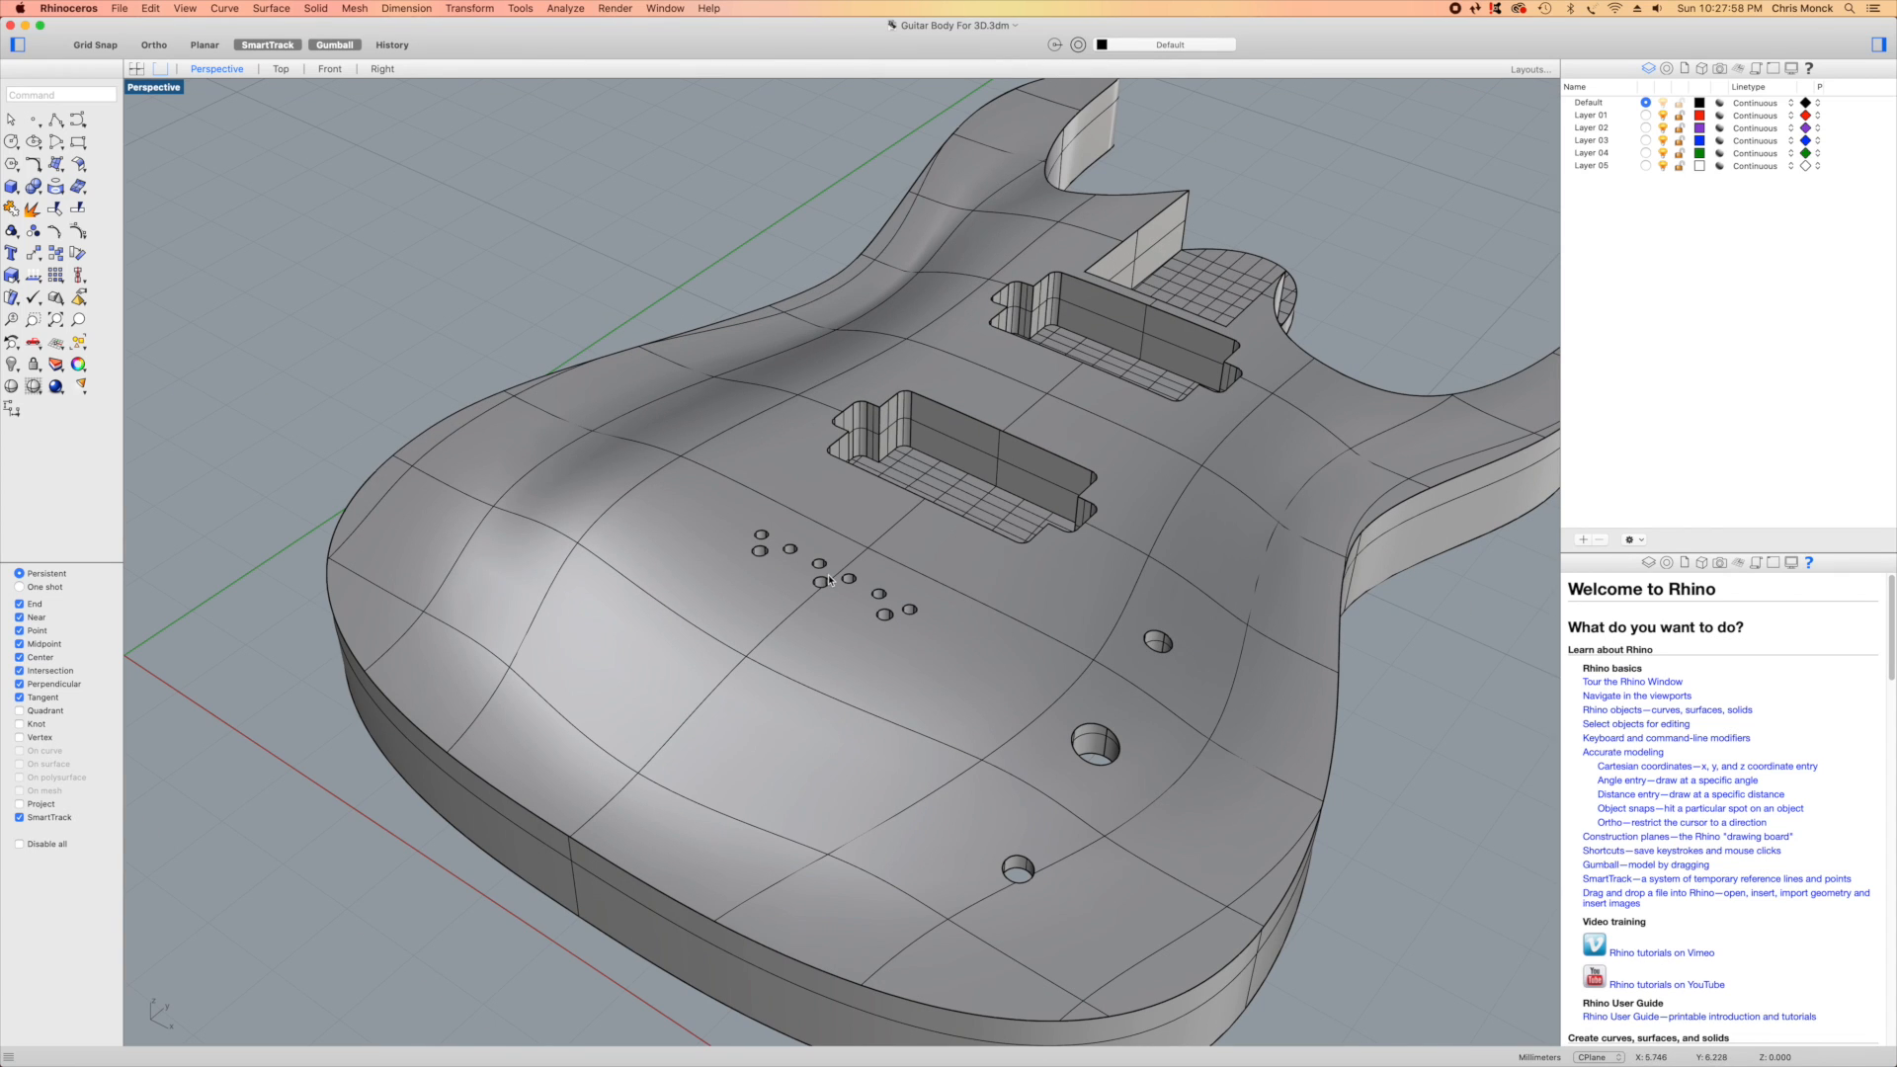
{"action": "right_click_drag", "start_coordinate": [830, 581], "coordinate": [934, 568]}
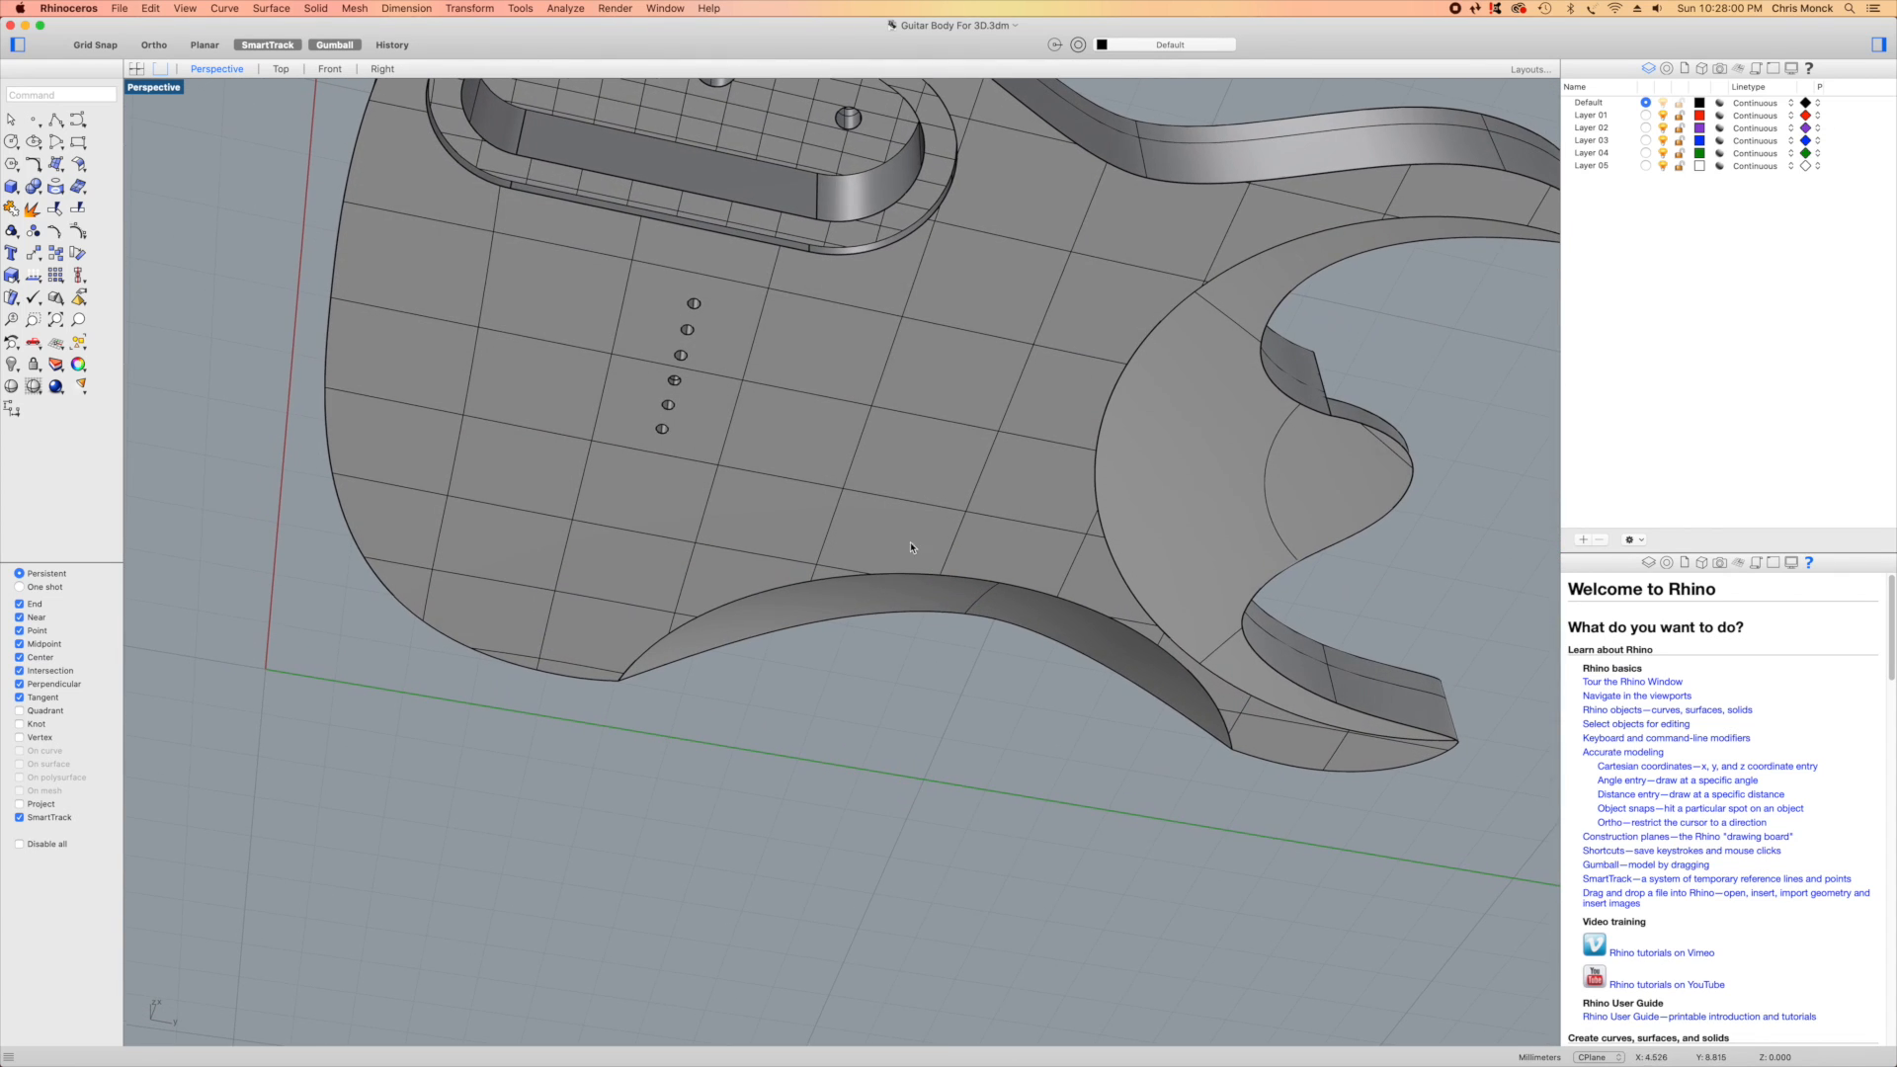
{"action": "scroll", "coordinate": [686, 365], "scroll_direction": "up", "scroll_amount": 5}
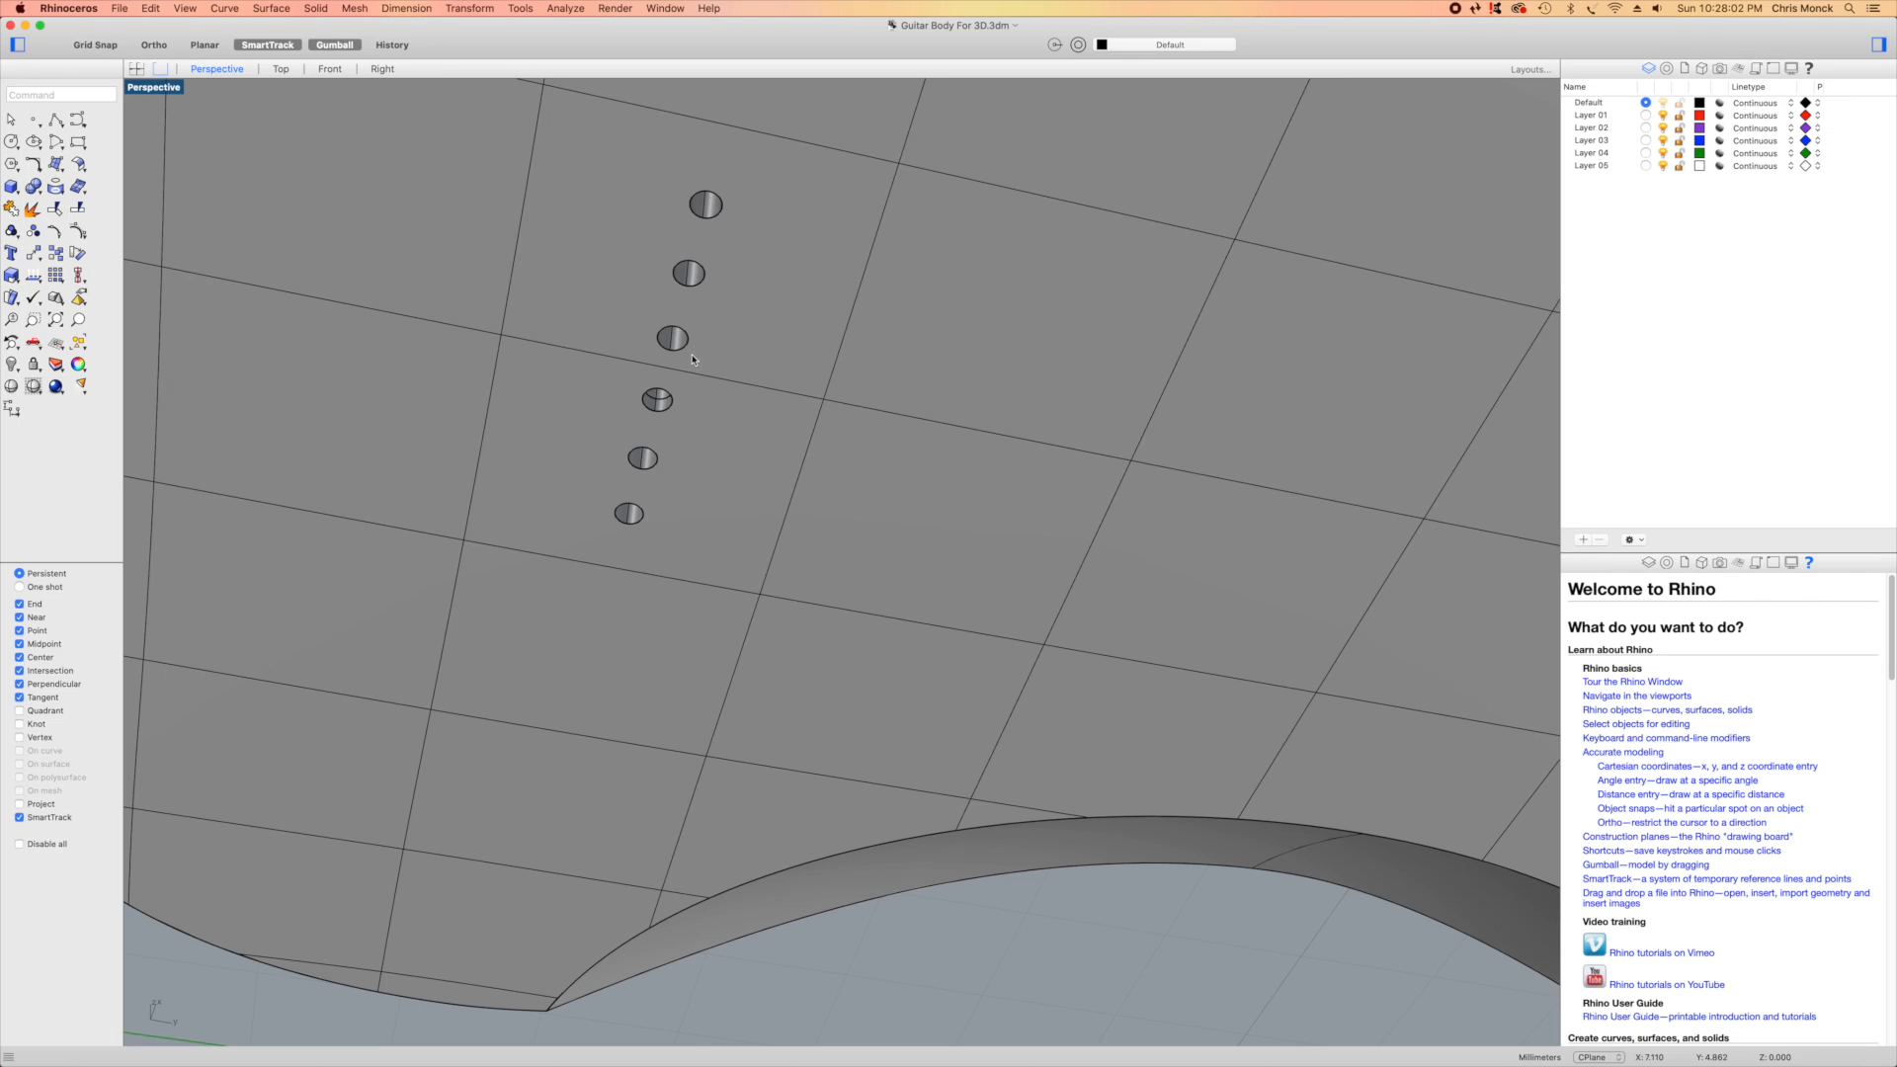
{"action": "scroll", "coordinate": [692, 359], "scroll_direction": "down", "scroll_amount": 5}
{"action": "scroll", "coordinate": [692, 359], "scroll_direction": "down", "scroll_amount": 6}
{"action": "right_click_drag", "start_coordinate": [710, 409], "coordinate": [793, 561]}
{"action": "scroll", "coordinate": [760, 440], "scroll_direction": "up", "scroll_amount": 10}
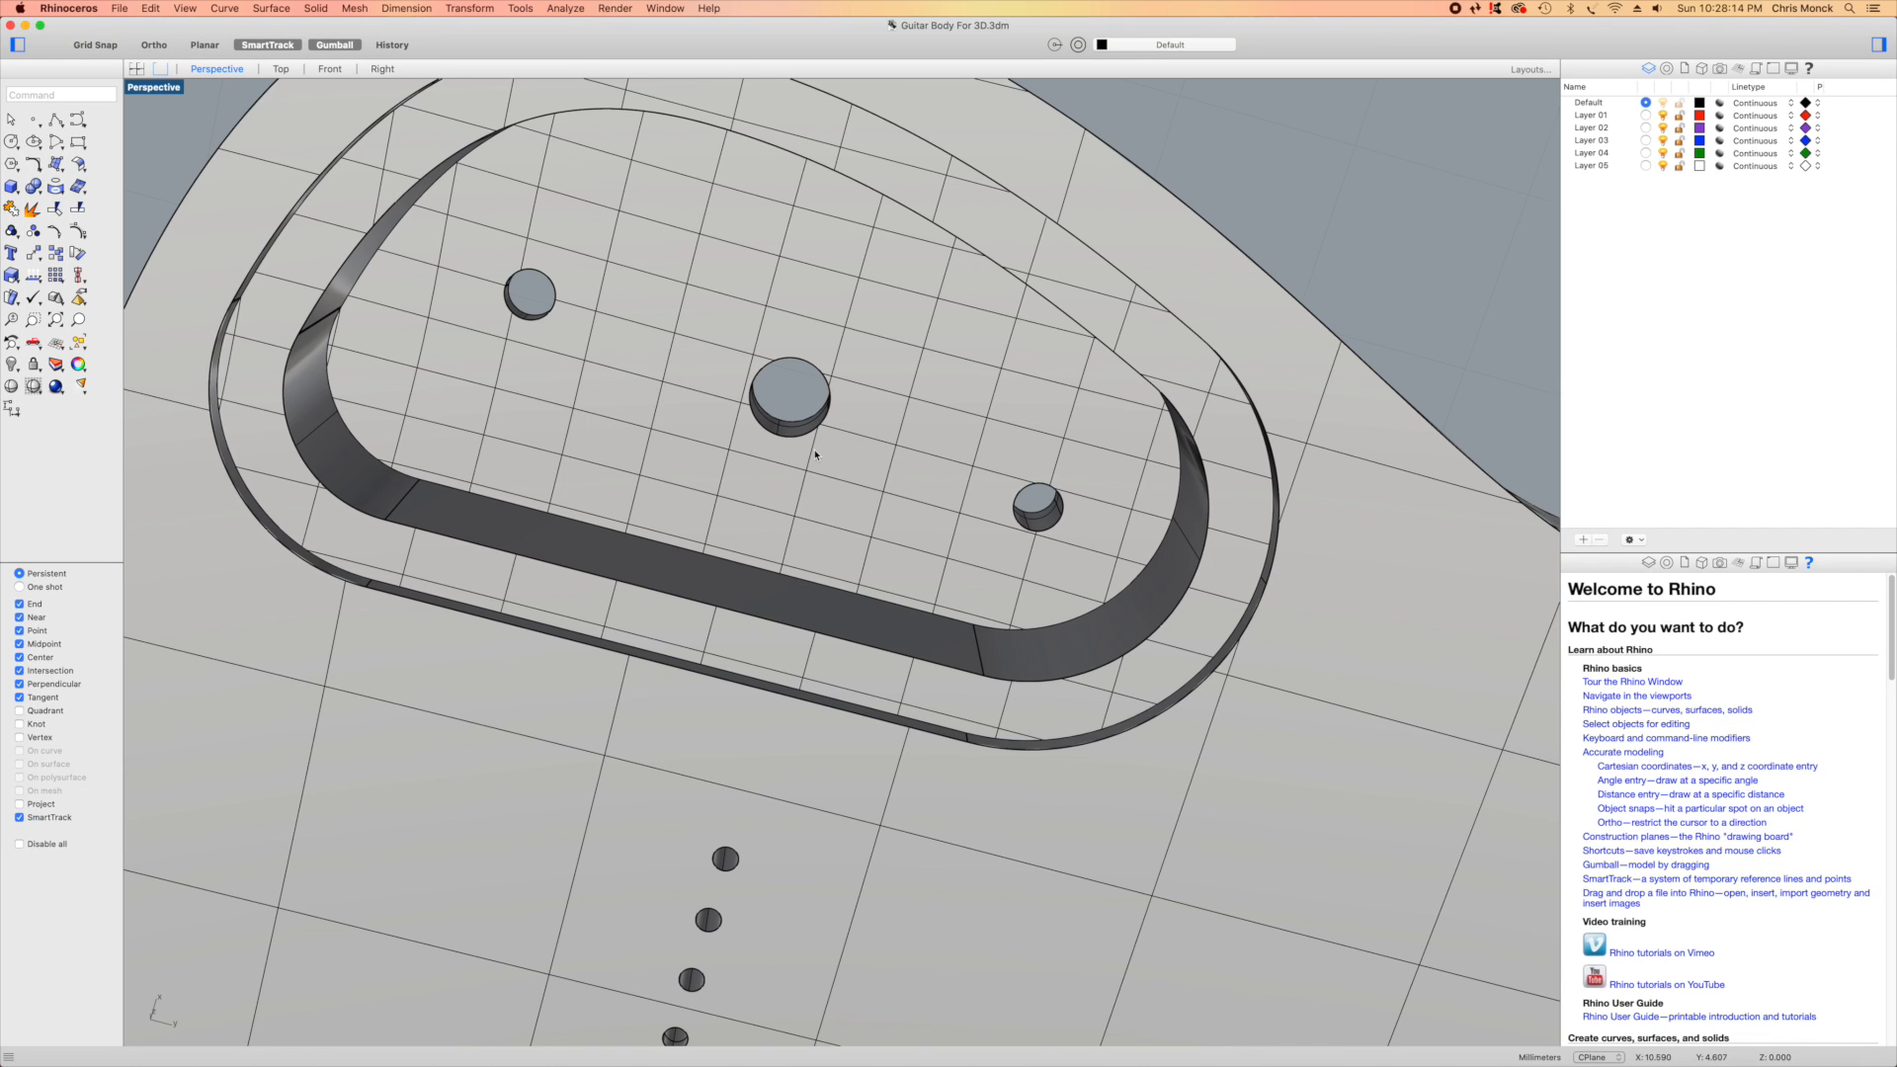
{"action": "scroll", "coordinate": [816, 454], "scroll_direction": "down", "scroll_amount": 8}
{"action": "right_click_drag", "start_coordinate": [814, 452], "coordinate": [993, 699]}
{"action": "scroll", "coordinate": [919, 652], "scroll_direction": "down", "scroll_amount": 5}
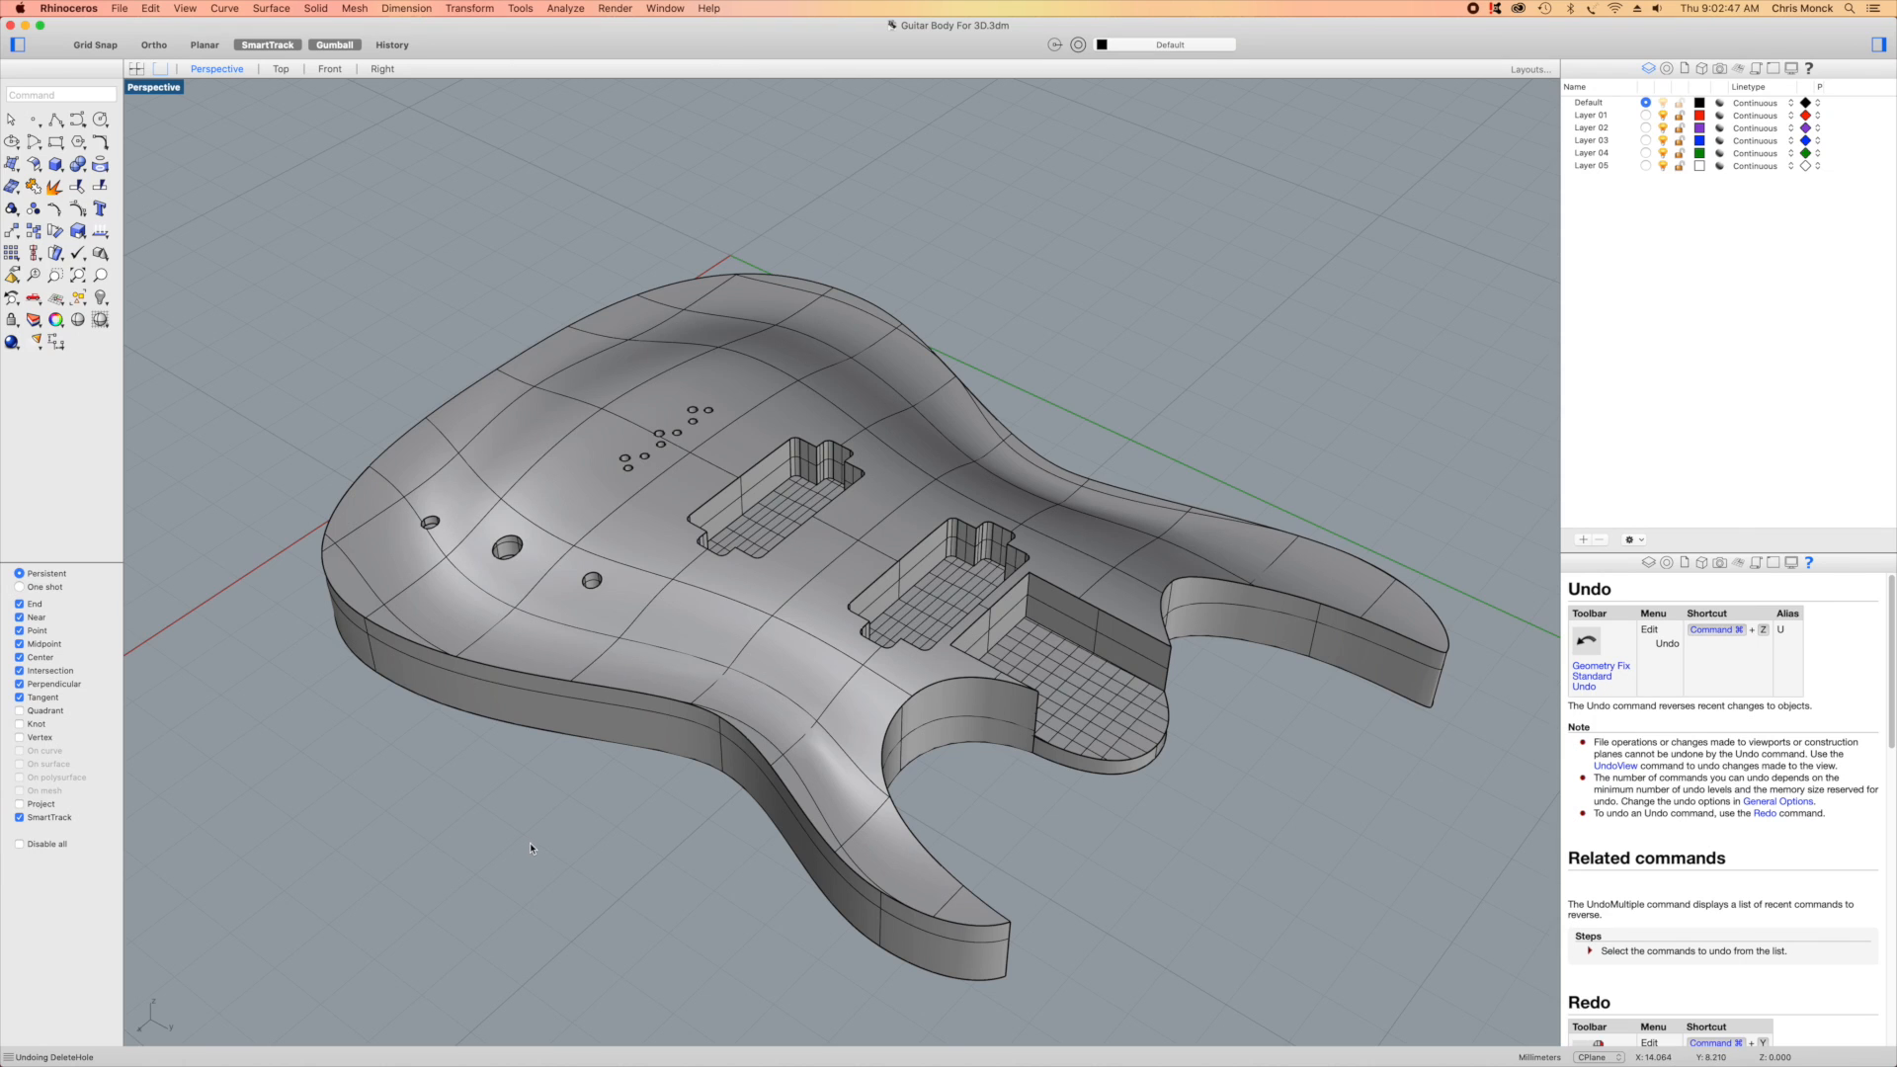
Delete the nine small bridge holes from the carved top surface of the guitar body
{"action": "right_click_drag", "start_coordinate": [540, 852], "coordinate": [732, 731]}
{"action": "scroll", "coordinate": [730, 617], "scroll_direction": "up", "scroll_amount": 5}
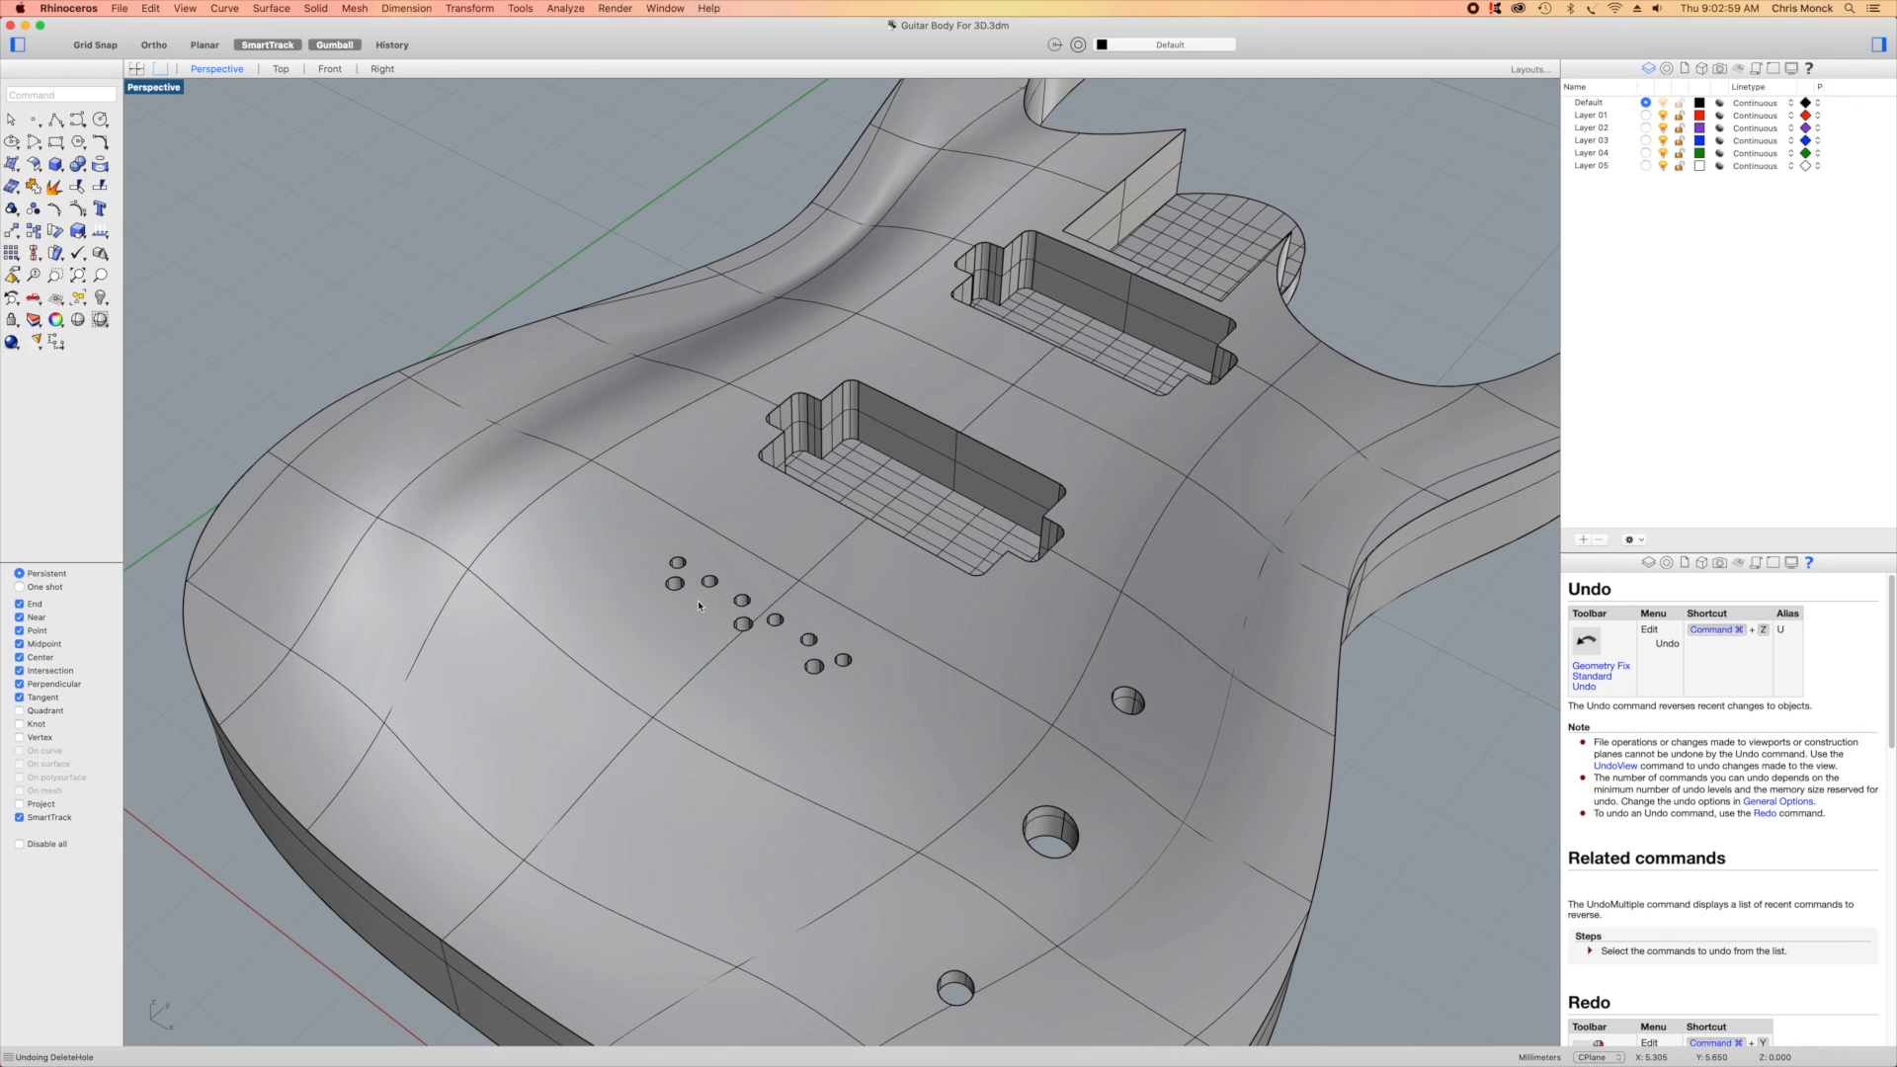
{"action": "left_click", "coordinate": [322, 8]}
{"action": "mouse_move", "coordinate": [363, 491]}
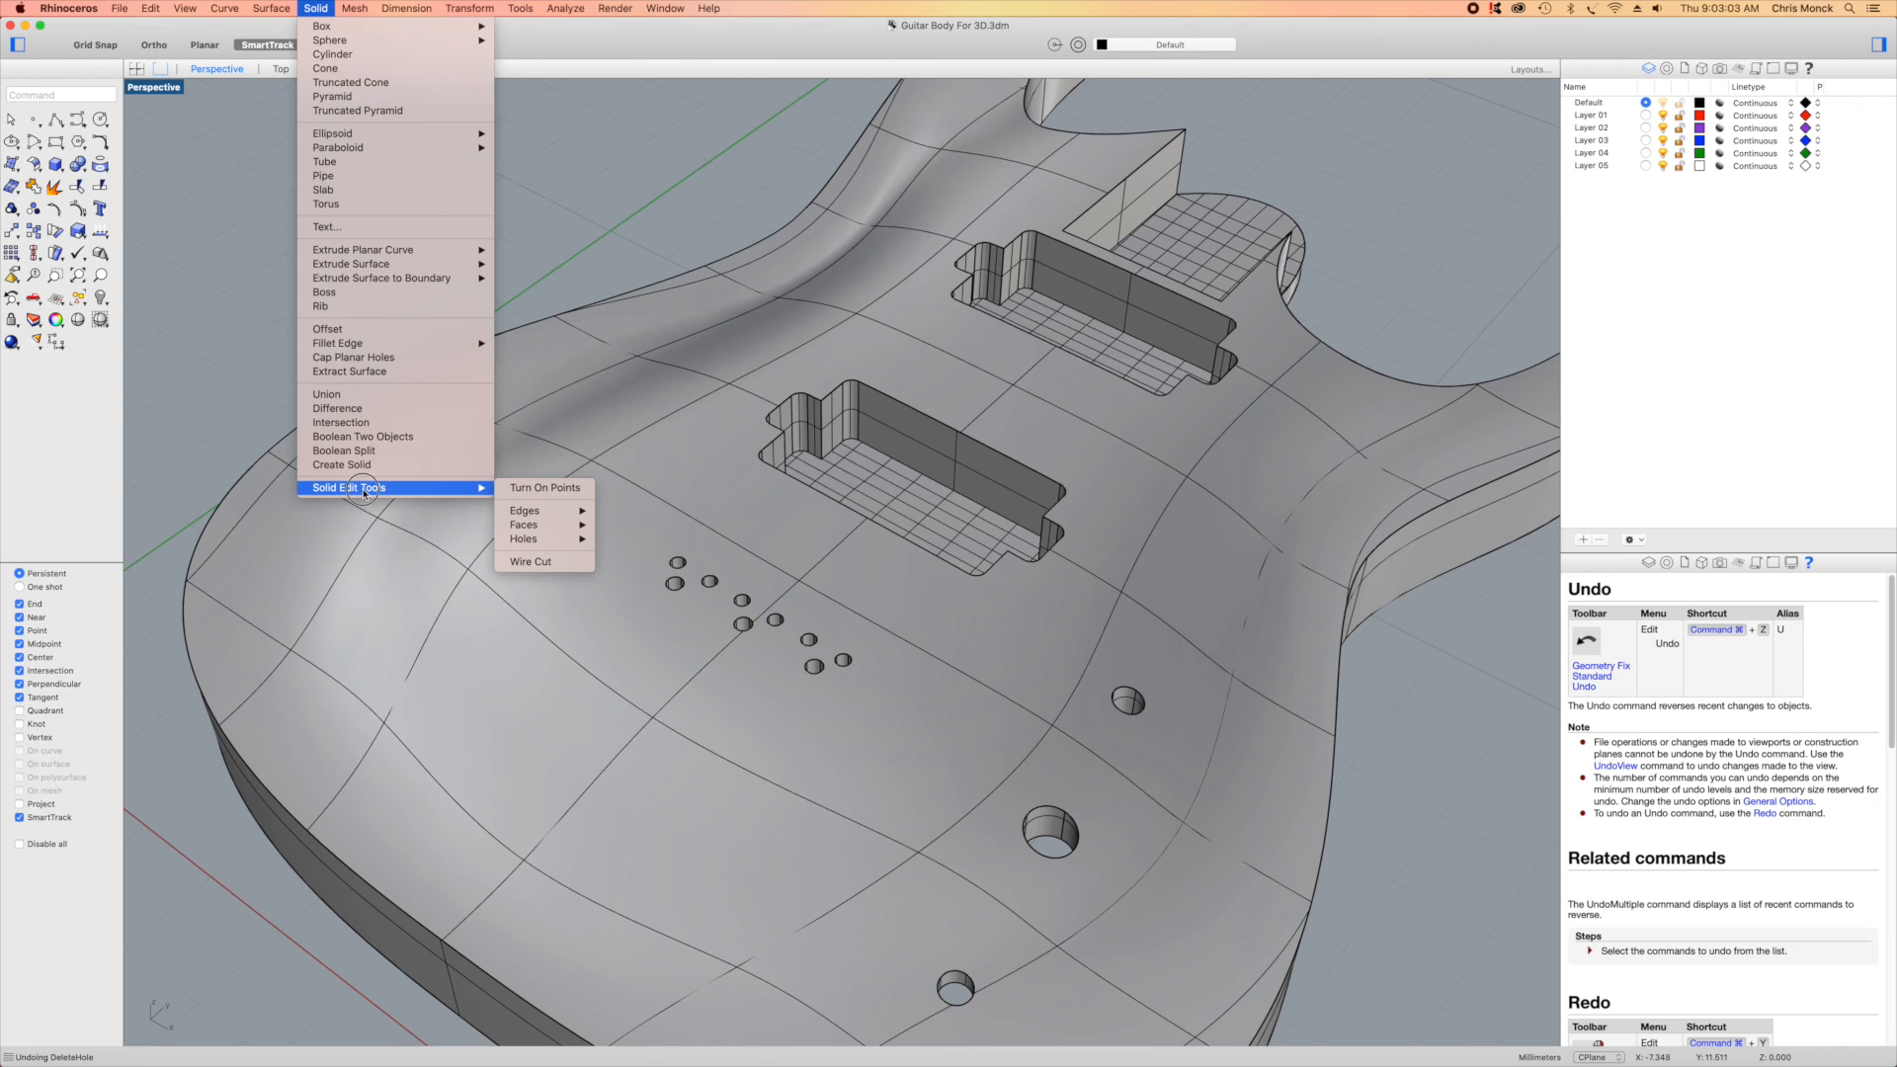
{"action": "mouse_move", "coordinate": [550, 541]}
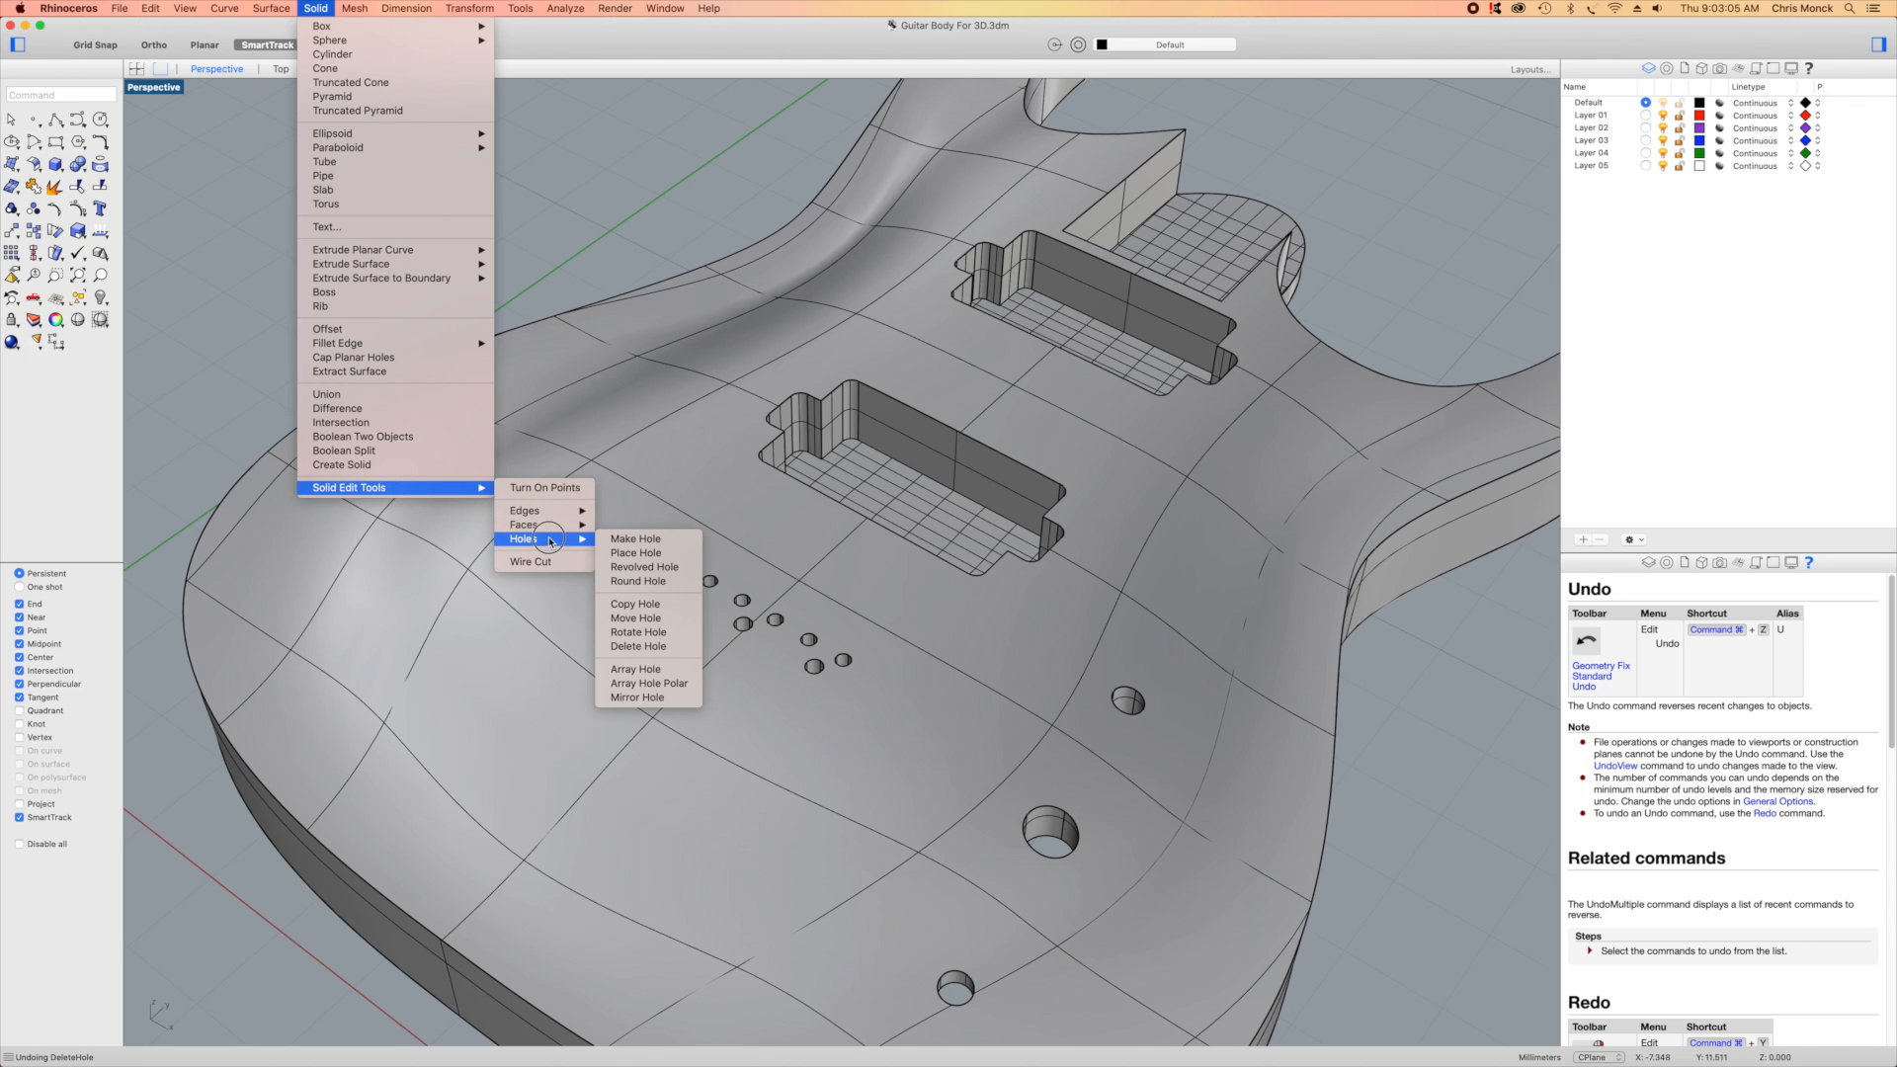
{"action": "left_click", "coordinate": [638, 646]}
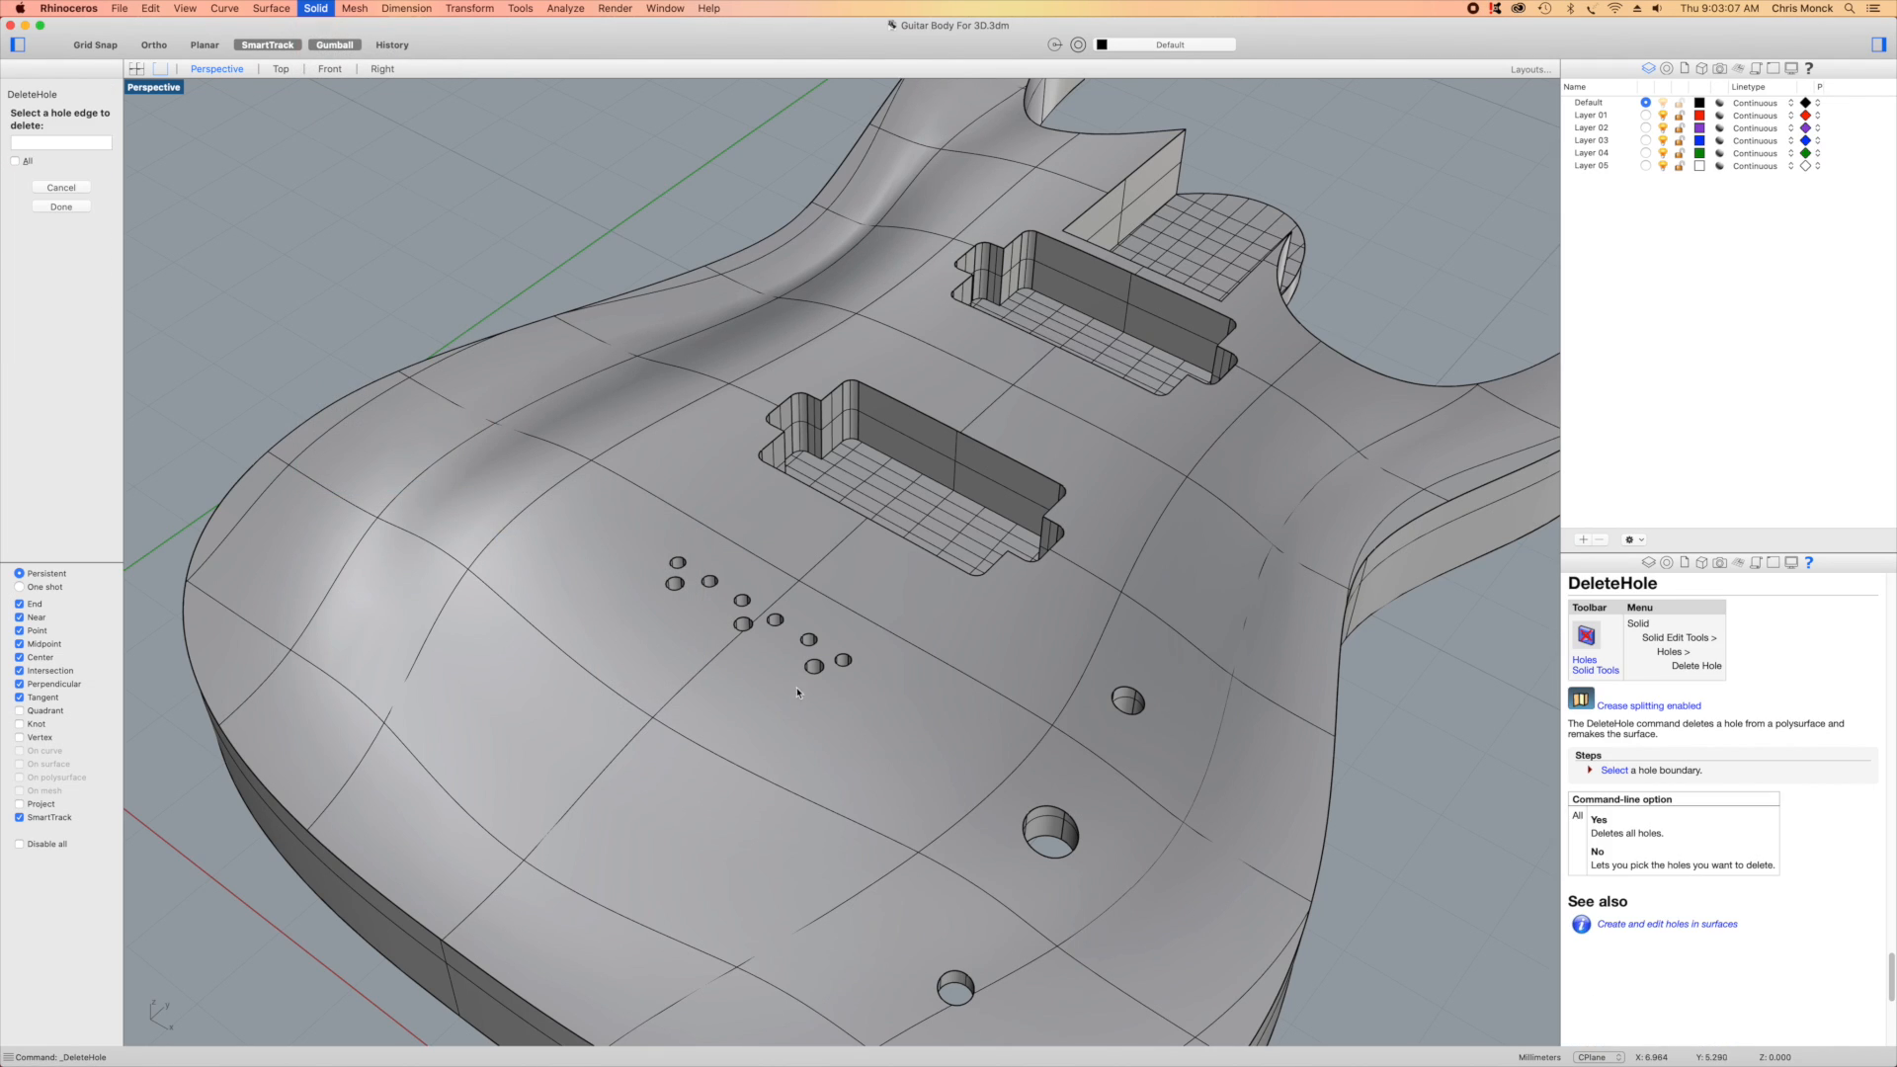
{"action": "left_click", "coordinate": [824, 680]}
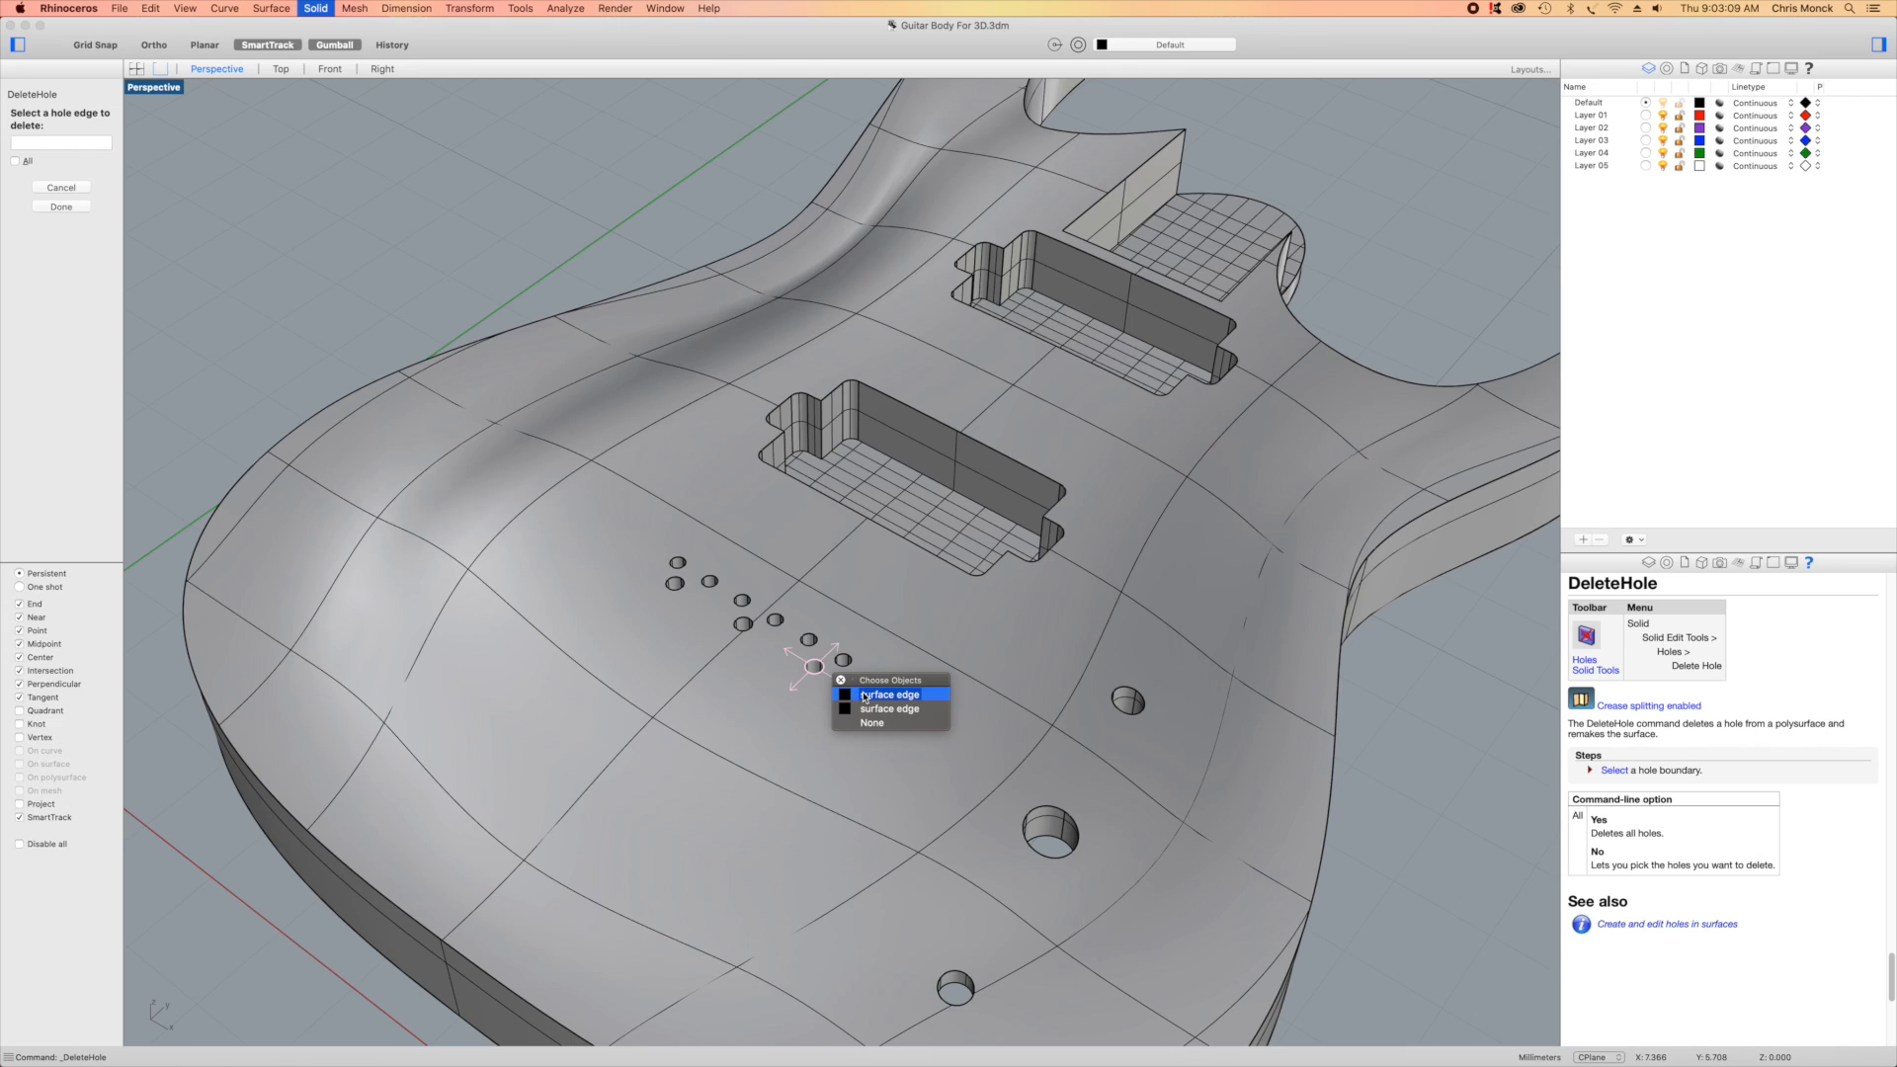
{"action": "left_click", "coordinate": [857, 694]}
{"action": "left_click", "coordinate": [845, 667]}
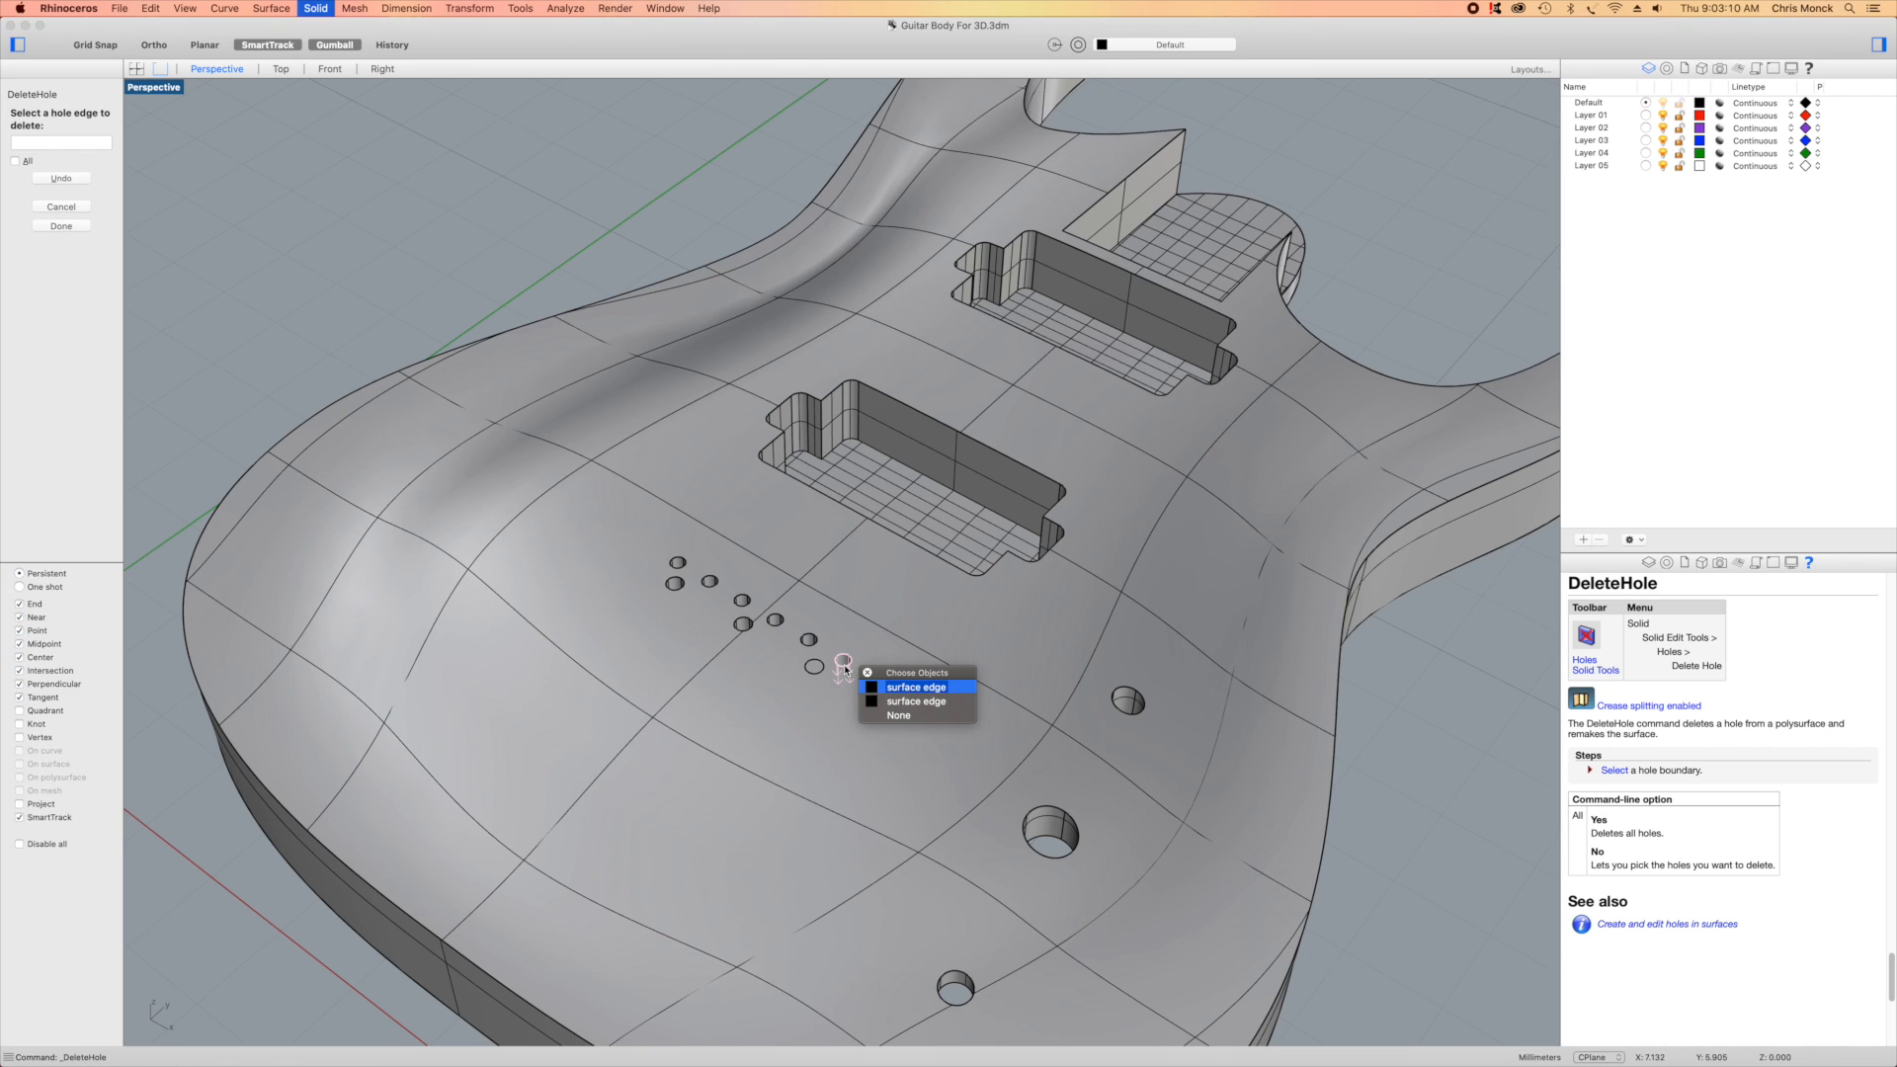
{"action": "left_click", "coordinate": [895, 702]}
{"action": "left_click", "coordinate": [777, 624]}
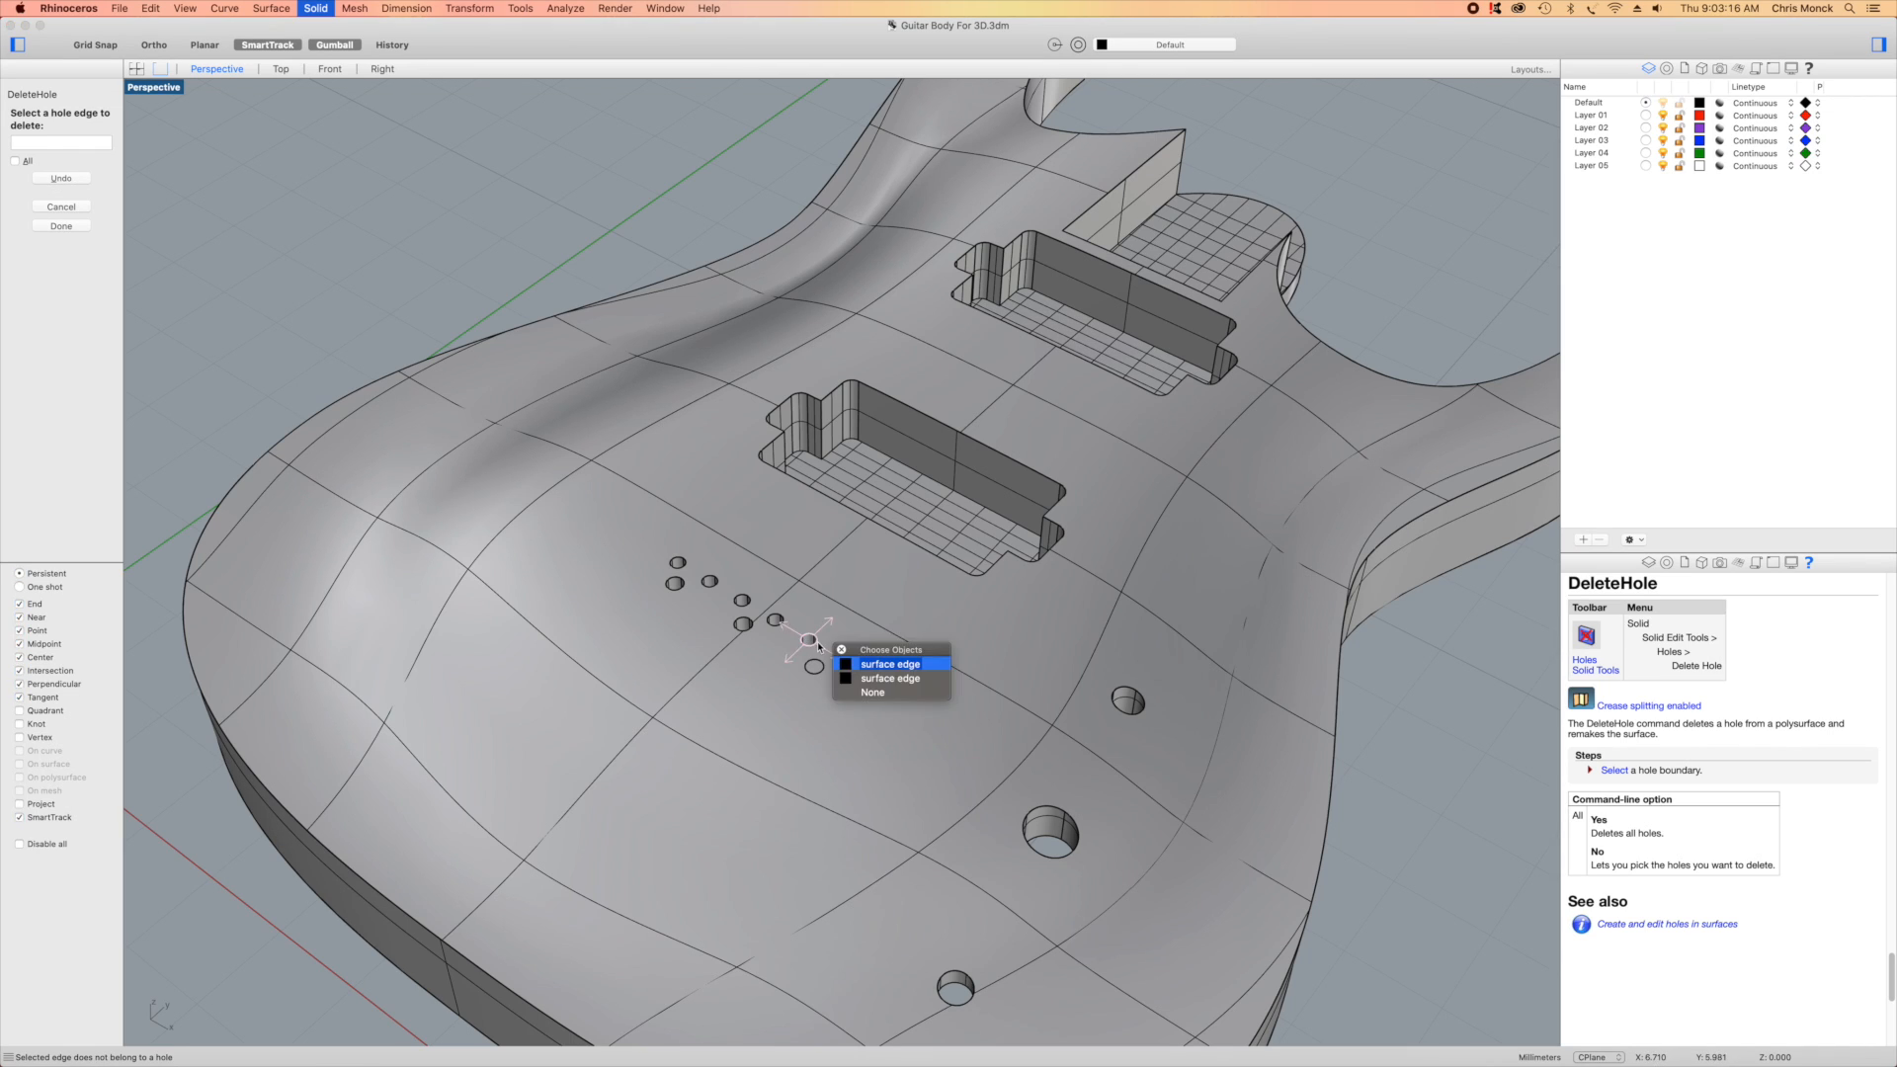
{"action": "left_click", "coordinate": [840, 661]}
{"action": "left_click", "coordinate": [751, 626]}
{"action": "left_click", "coordinate": [810, 666]}
{"action": "left_click", "coordinate": [750, 601]}
{"action": "left_click", "coordinate": [802, 642]}
{"action": "left_click", "coordinate": [717, 583]}
{"action": "left_click", "coordinate": [773, 625]}
{"action": "left_click", "coordinate": [683, 585]}
{"action": "left_click", "coordinate": [727, 611]}
{"action": "left_click", "coordinate": [684, 563]}
{"action": "left_click", "coordinate": [729, 587]}
Delete the three control holes from the floor of the control cavity on the back of the body
{"action": "scroll", "coordinate": [993, 769], "scroll_direction": "down", "scroll_amount": 3}
{"action": "right_click_drag", "start_coordinate": [1077, 948], "coordinate": [993, 533]}
{"action": "scroll", "coordinate": [768, 129], "scroll_direction": "up", "scroll_amount": 5}
{"action": "left_click", "coordinate": [1005, 380]}
{"action": "left_click", "coordinate": [1048, 414]}
{"action": "left_click", "coordinate": [815, 300]}
{"action": "left_click", "coordinate": [858, 331]}
{"action": "left_click", "coordinate": [597, 205]}
{"action": "left_click", "coordinate": [638, 233]}
Delete the six string-through holes from the back face and finish the hole deletion
{"action": "left_click", "coordinate": [756, 647]}
{"action": "left_click", "coordinate": [796, 672]}
{"action": "left_click", "coordinate": [746, 695]}
{"action": "left_click", "coordinate": [778, 726]}
{"action": "left_click", "coordinate": [732, 742]}
{"action": "left_click", "coordinate": [766, 771]}
{"action": "left_click", "coordinate": [710, 834]}
{"action": "left_click", "coordinate": [743, 862]}
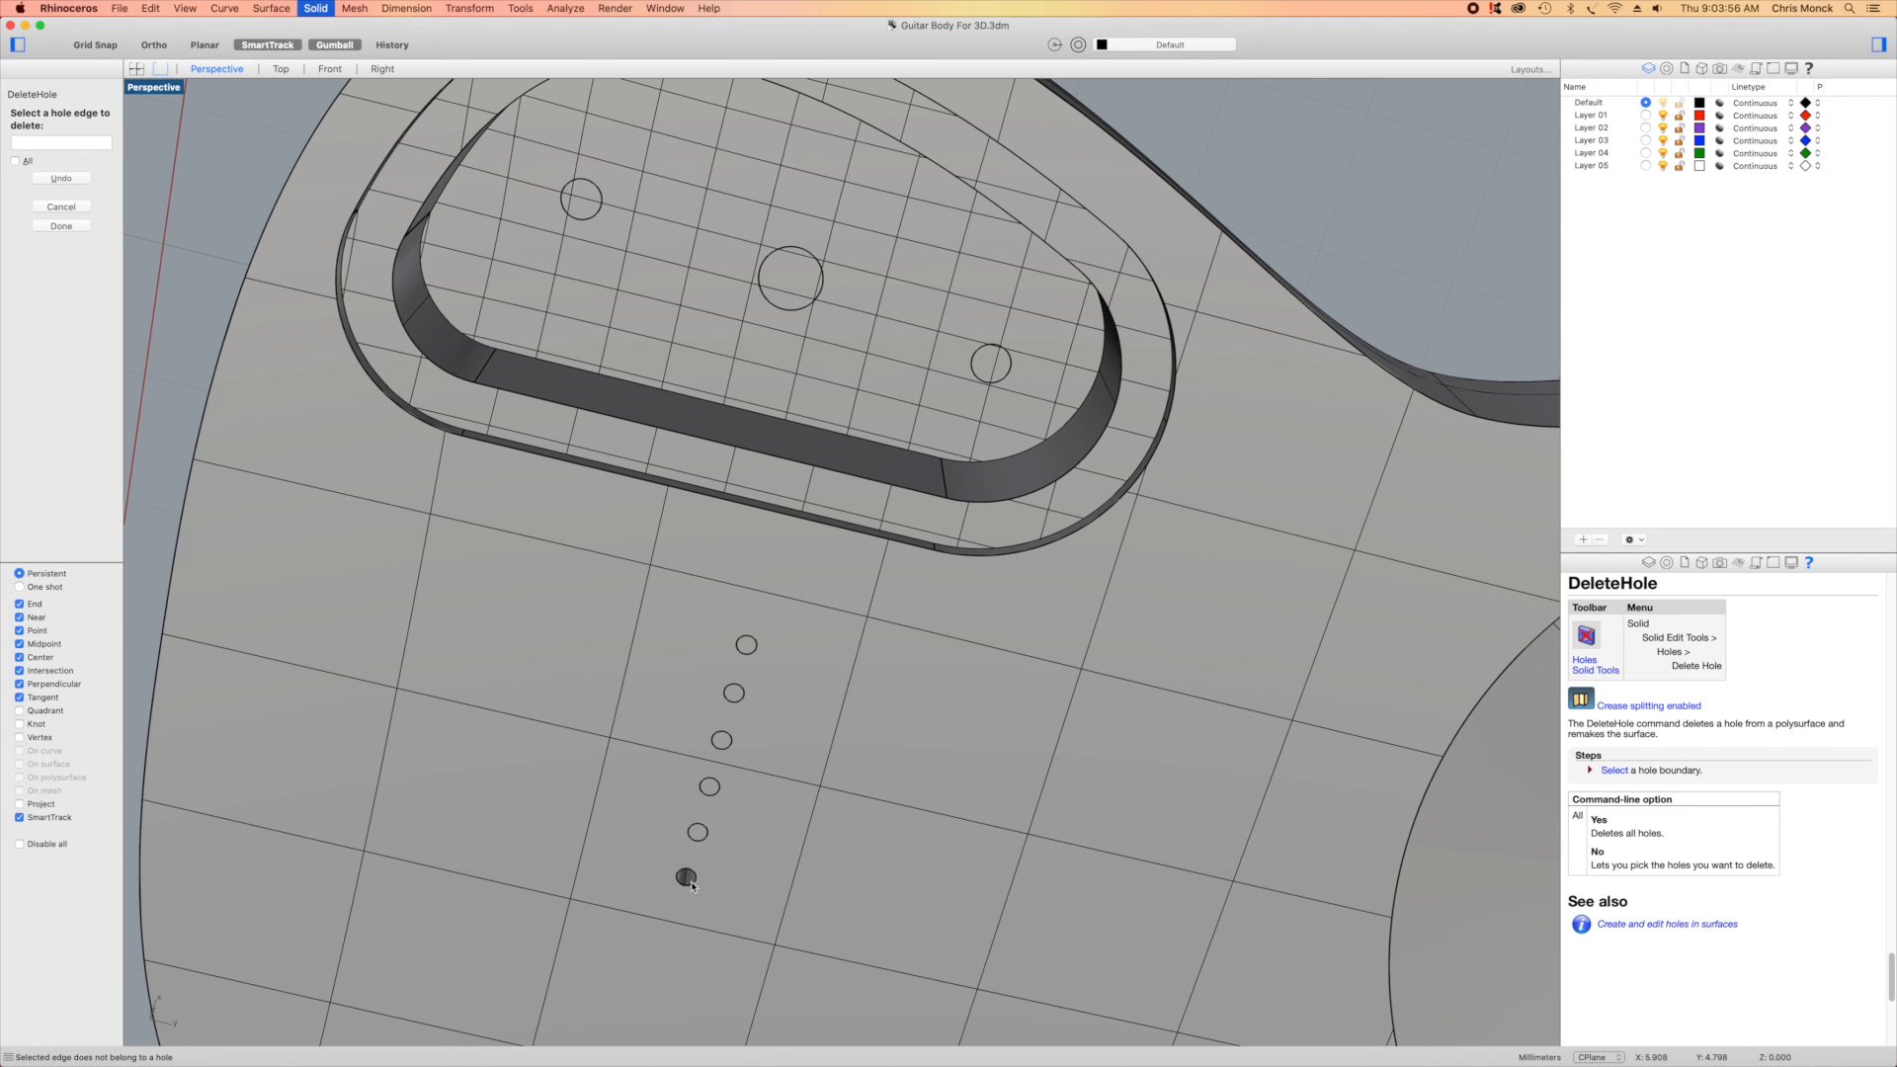
{"action": "left_click", "coordinate": [698, 879]}
{"action": "left_click", "coordinate": [731, 908]}
{"action": "scroll", "coordinate": [802, 737], "scroll_direction": "down", "scroll_amount": 6}
{"action": "scroll", "coordinate": [802, 737], "scroll_direction": "down", "scroll_amount": 4}
{"action": "right_click_drag", "start_coordinate": [802, 737], "coordinate": [884, 861]}
{"action": "left_click", "coordinate": [62, 226]}
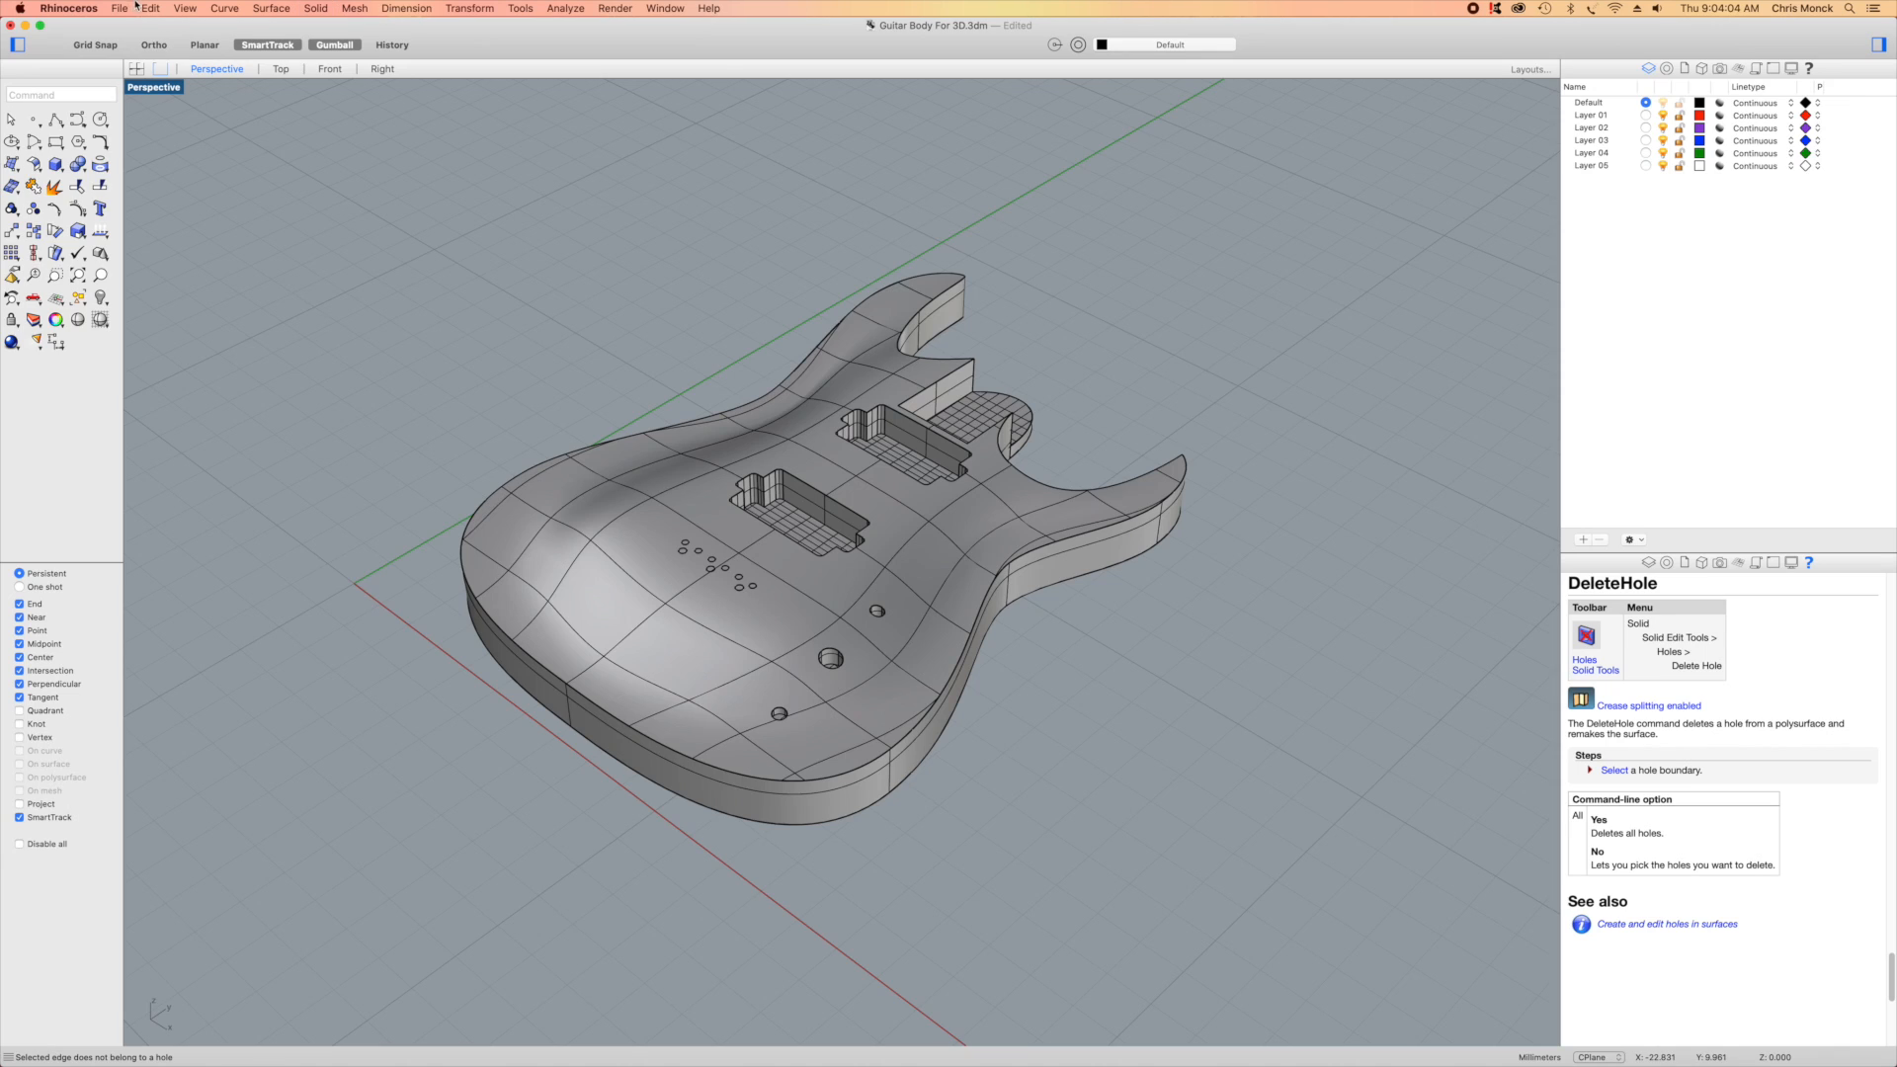
Export the model as a binary STL (Stereolithography) file named Guitar Body For 3D with a 0.0001 mm tolerance, despite the export warning
{"action": "left_click", "coordinate": [124, 8]}
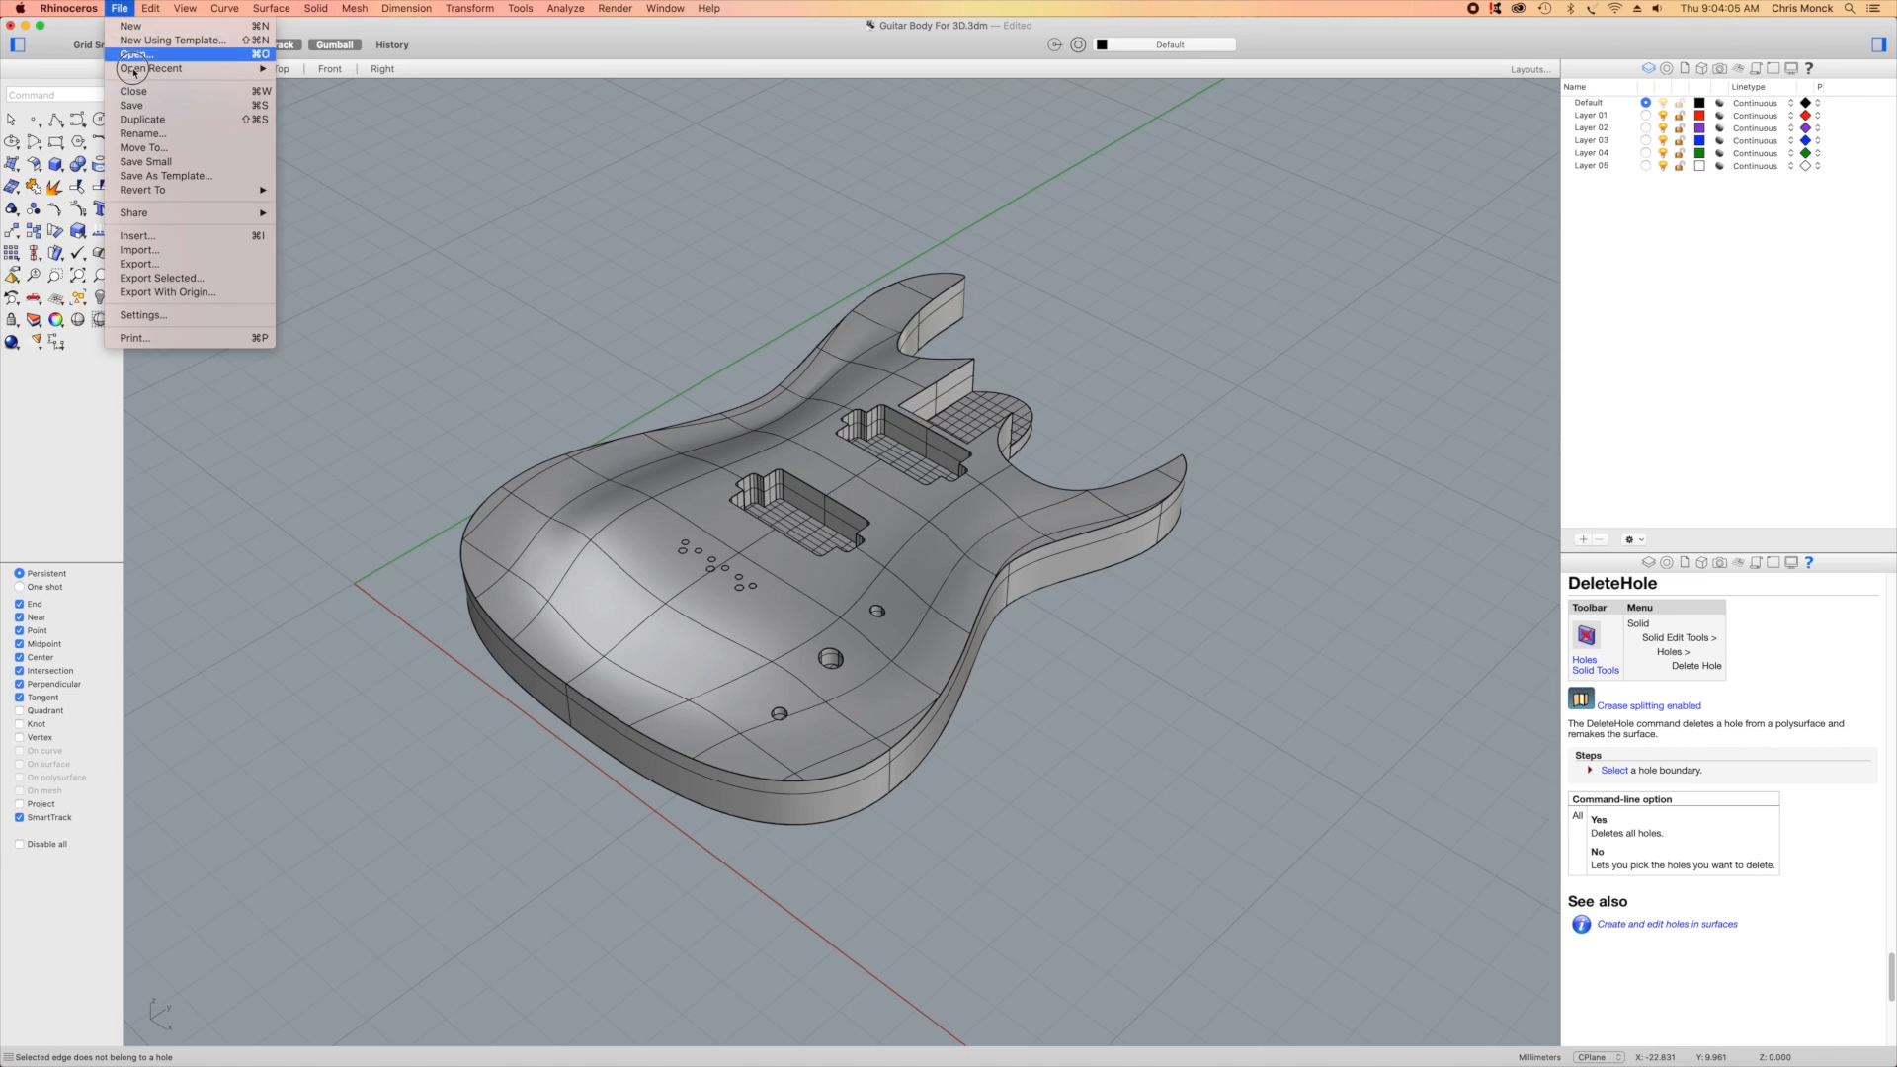
{"action": "left_click", "coordinate": [165, 263]}
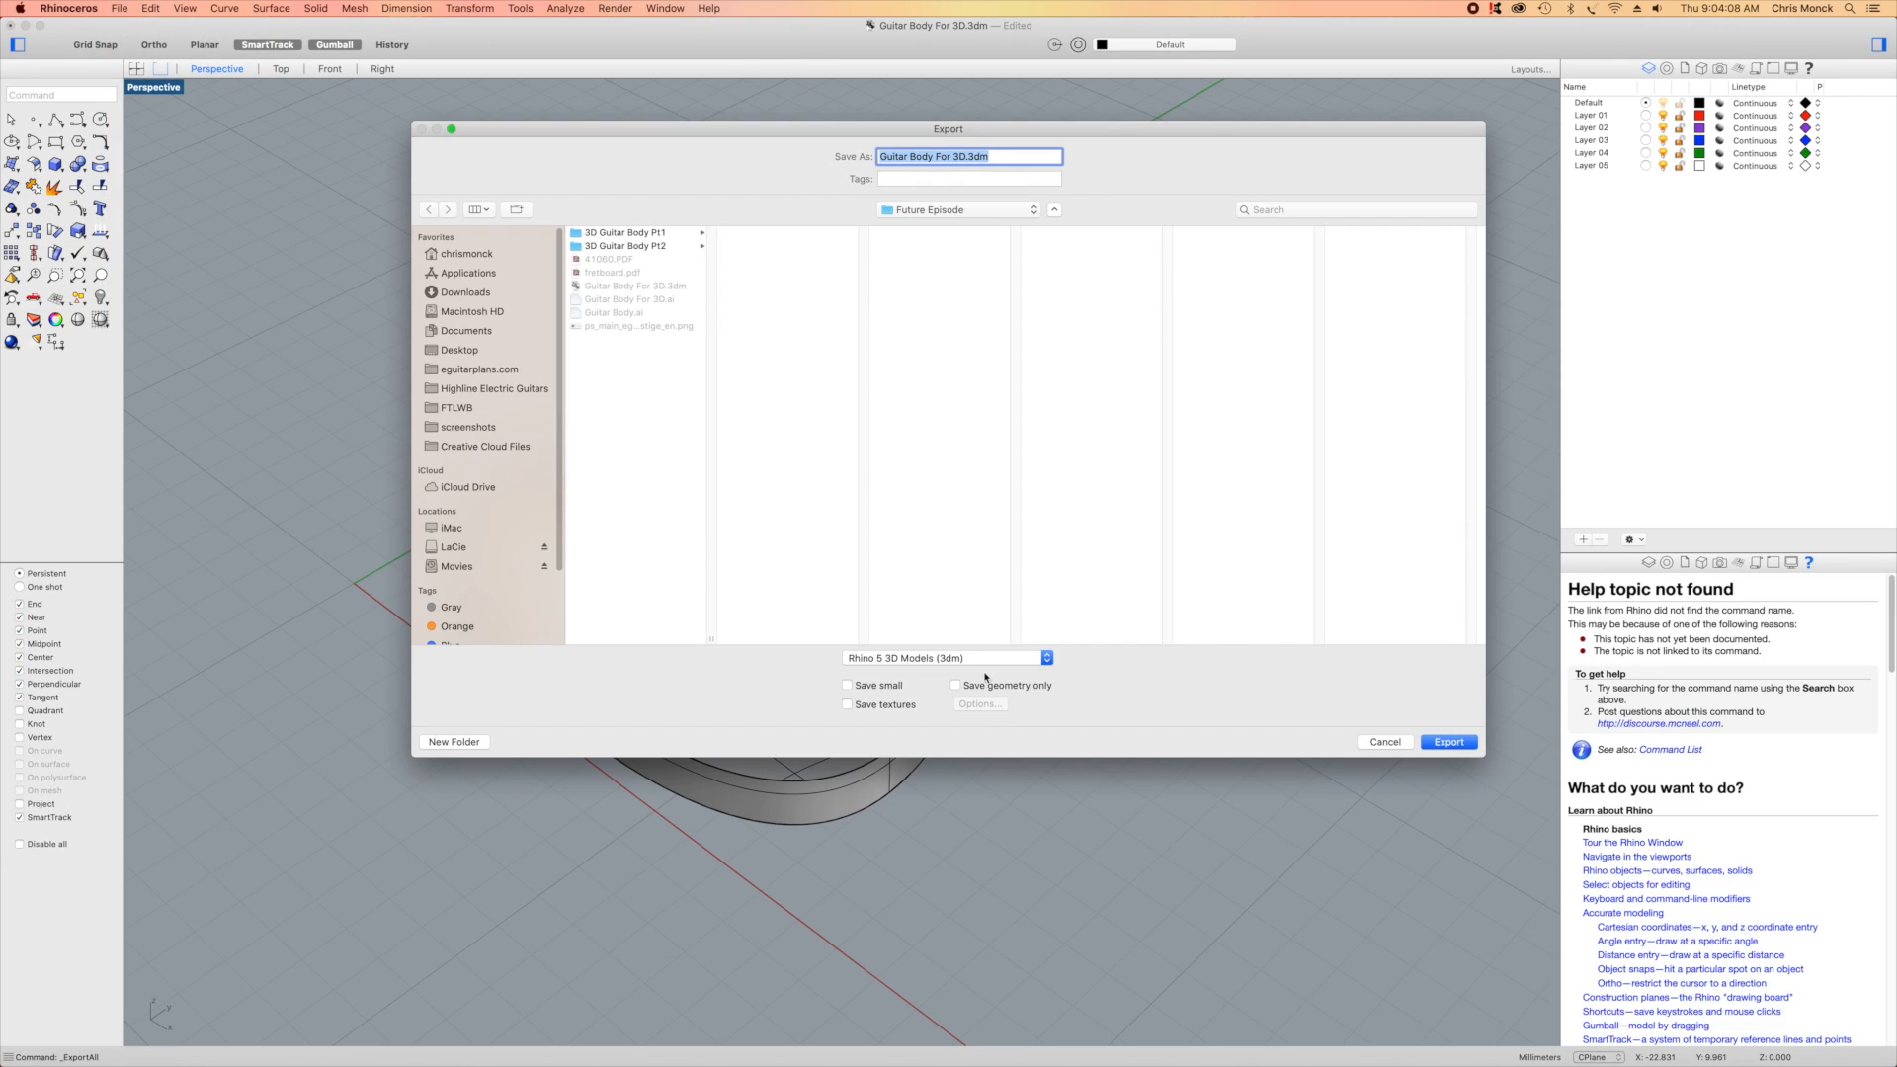
{"action": "left_click", "coordinate": [988, 658]}
{"action": "mouse_move", "coordinate": [986, 1054]}
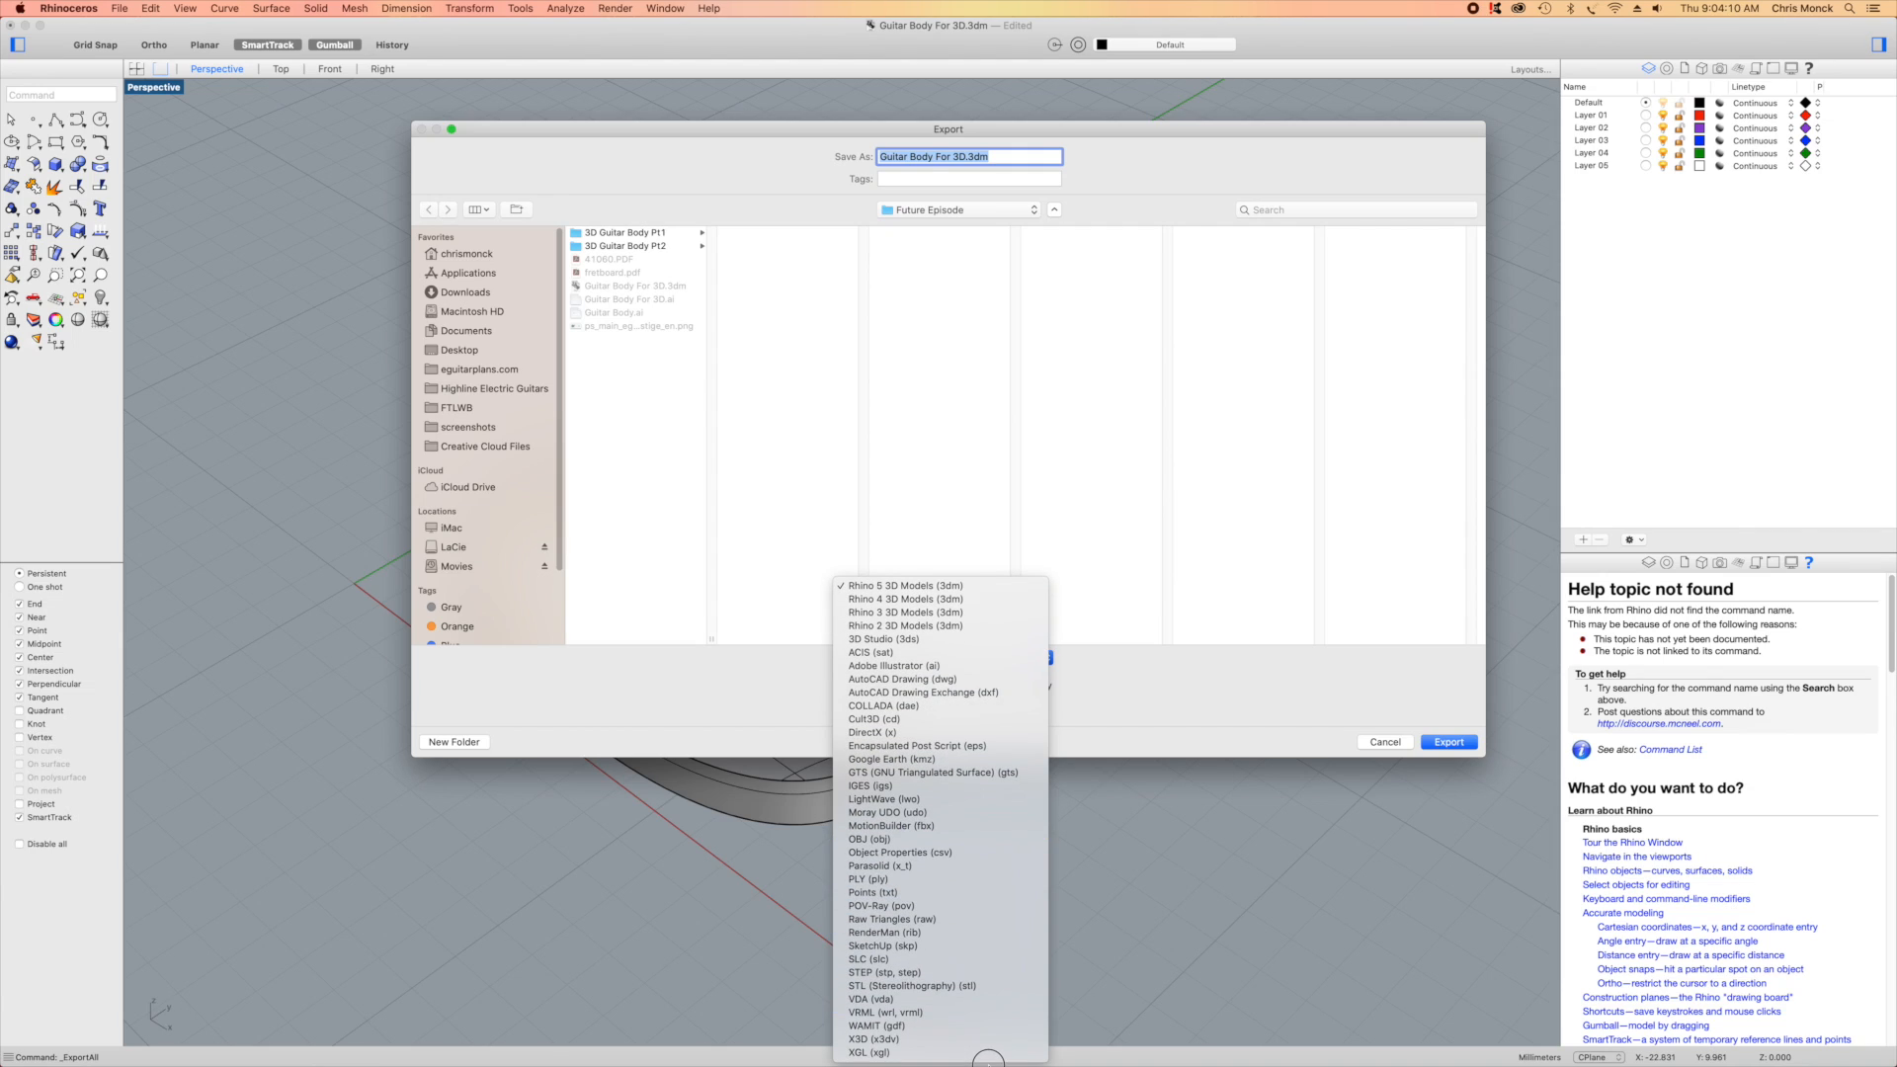
{"action": "left_click", "coordinate": [986, 986]}
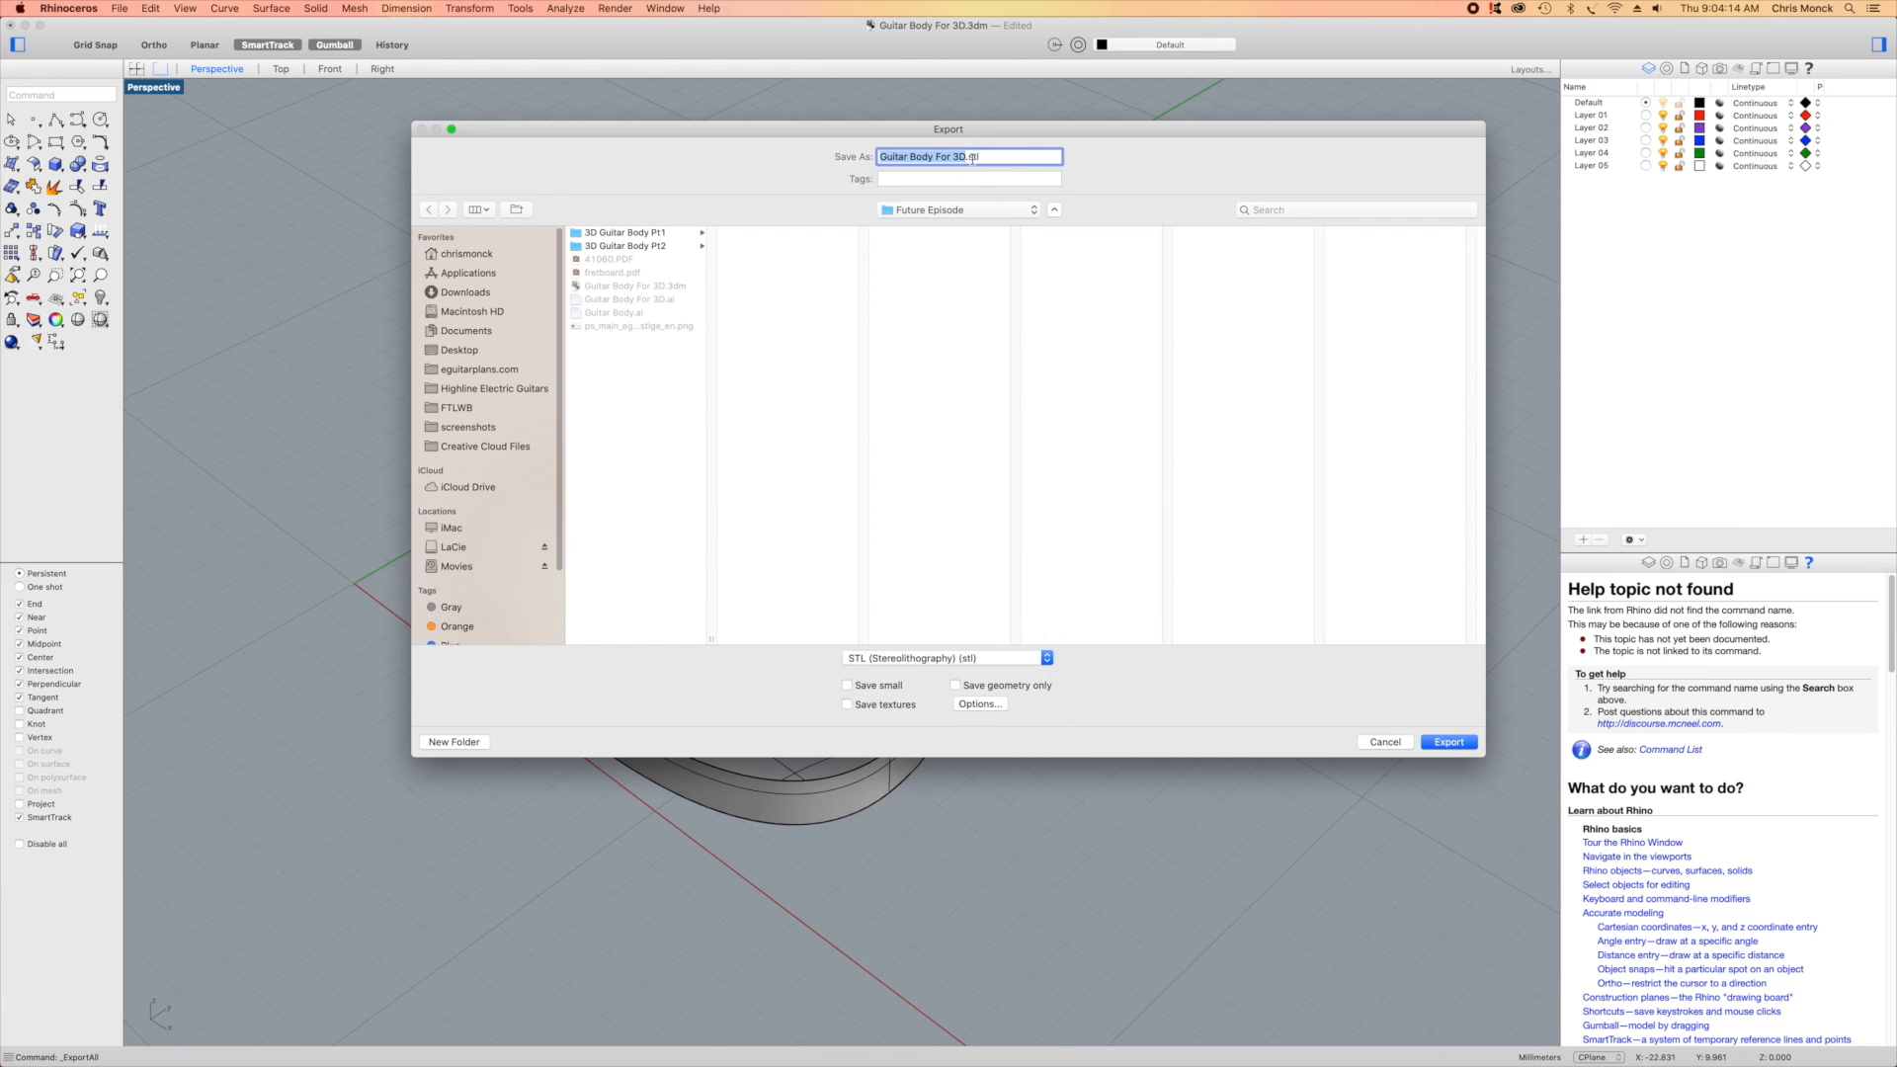
{"action": "left_click", "coordinate": [1448, 742]}
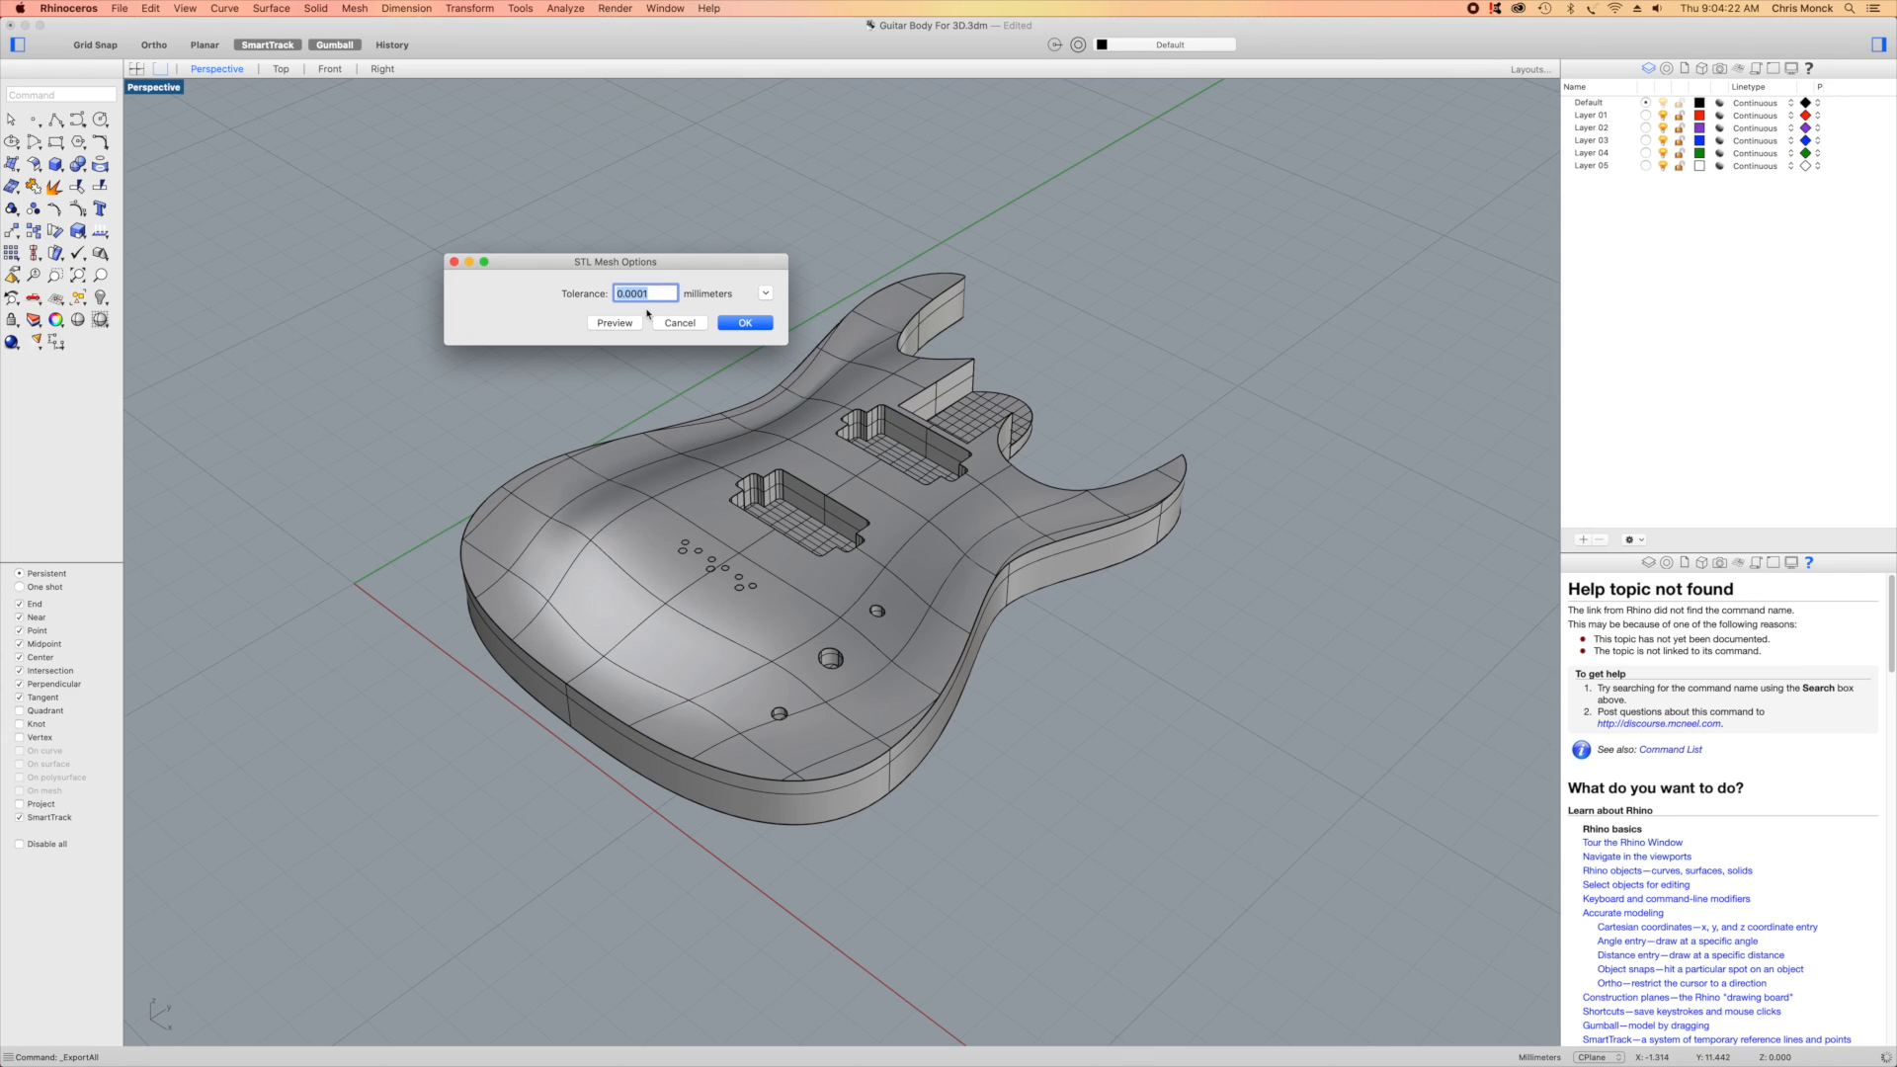
{"action": "left_click", "coordinate": [742, 324]}
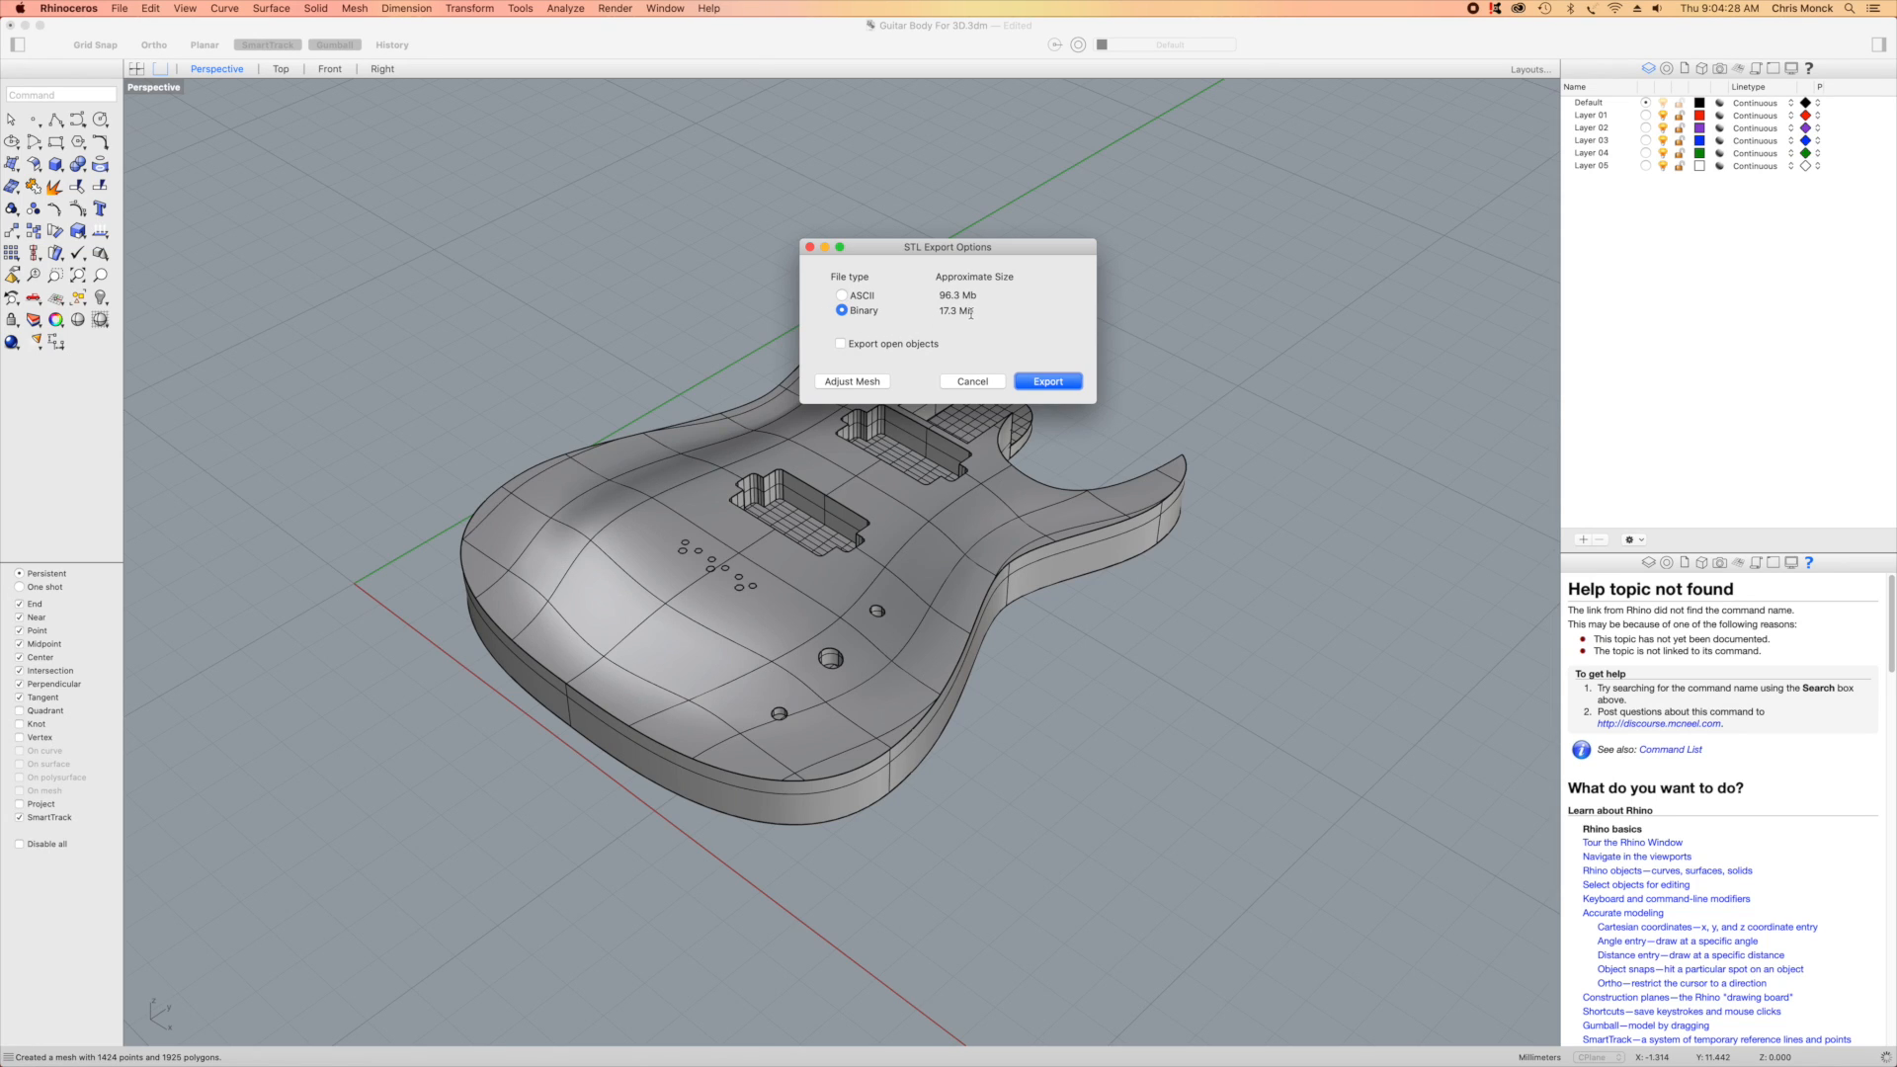
{"action": "left_click", "coordinate": [1048, 382]}
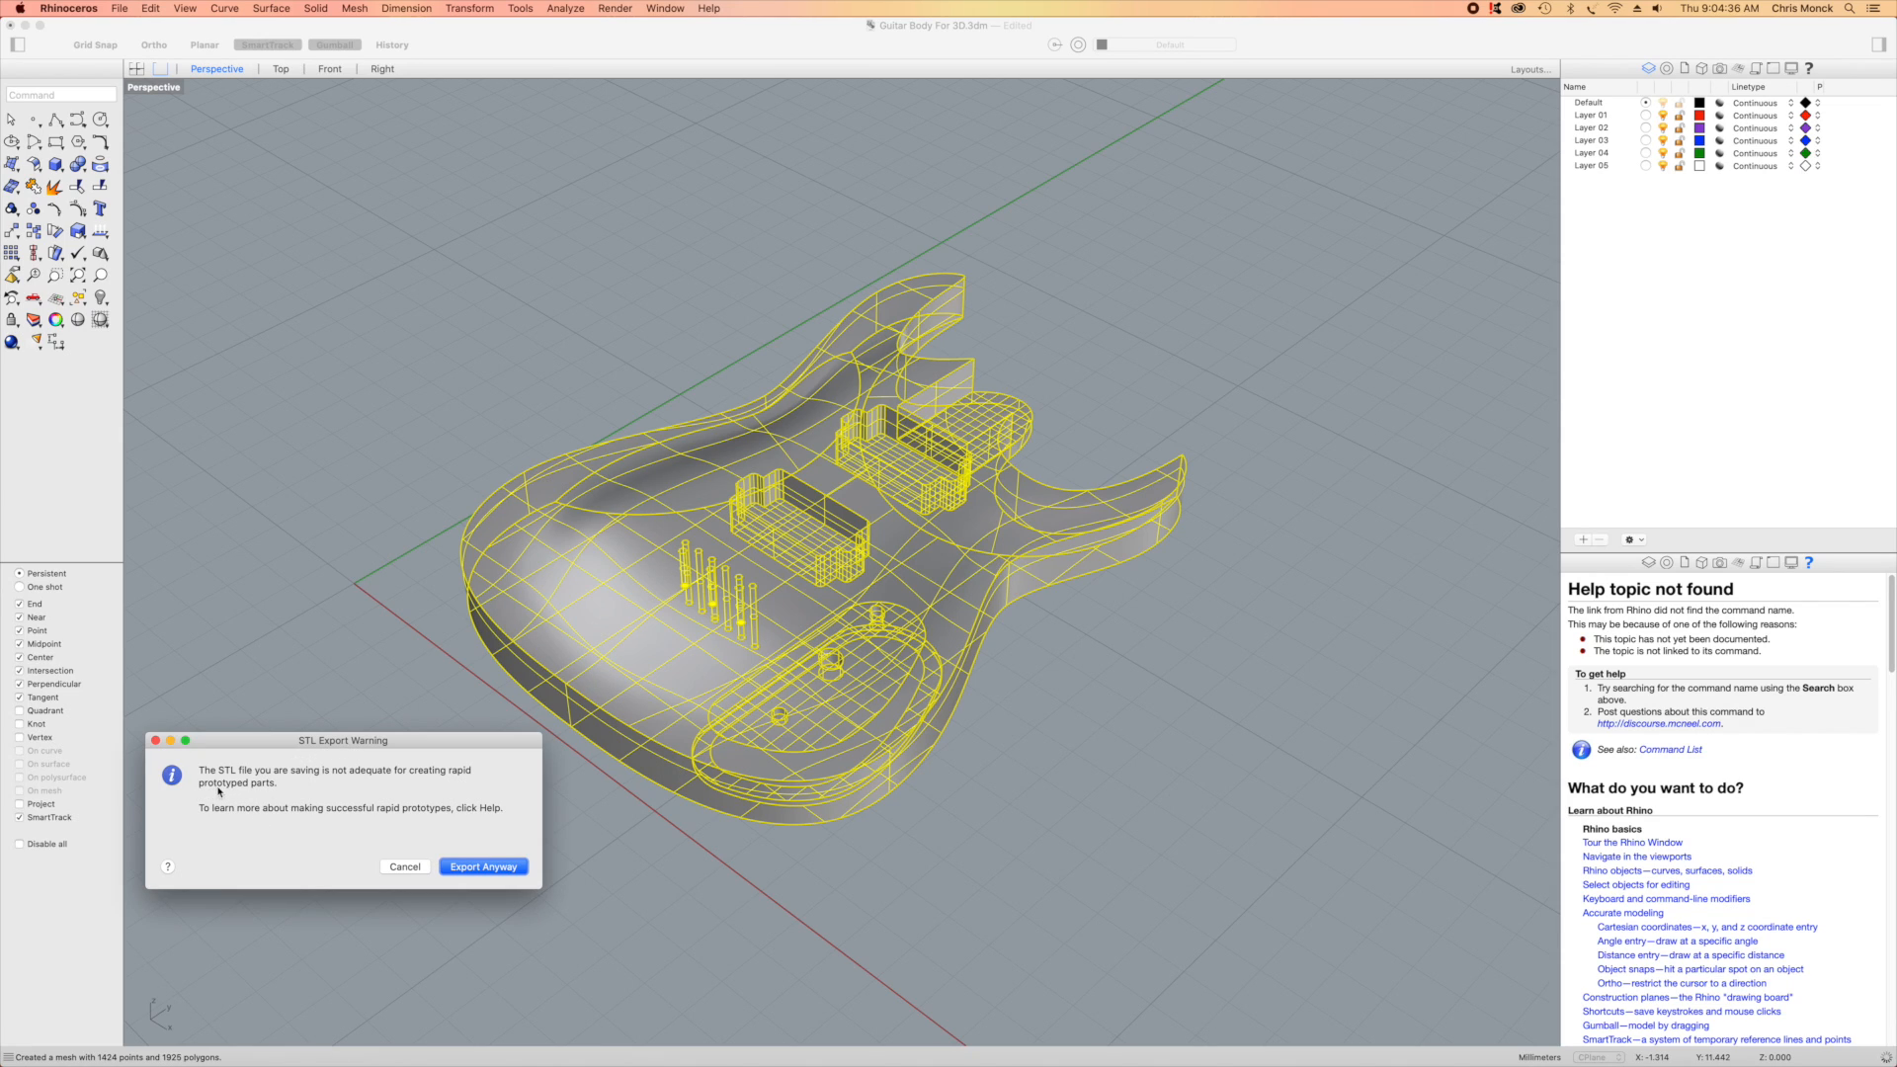
{"action": "left_click", "coordinate": [500, 864]}
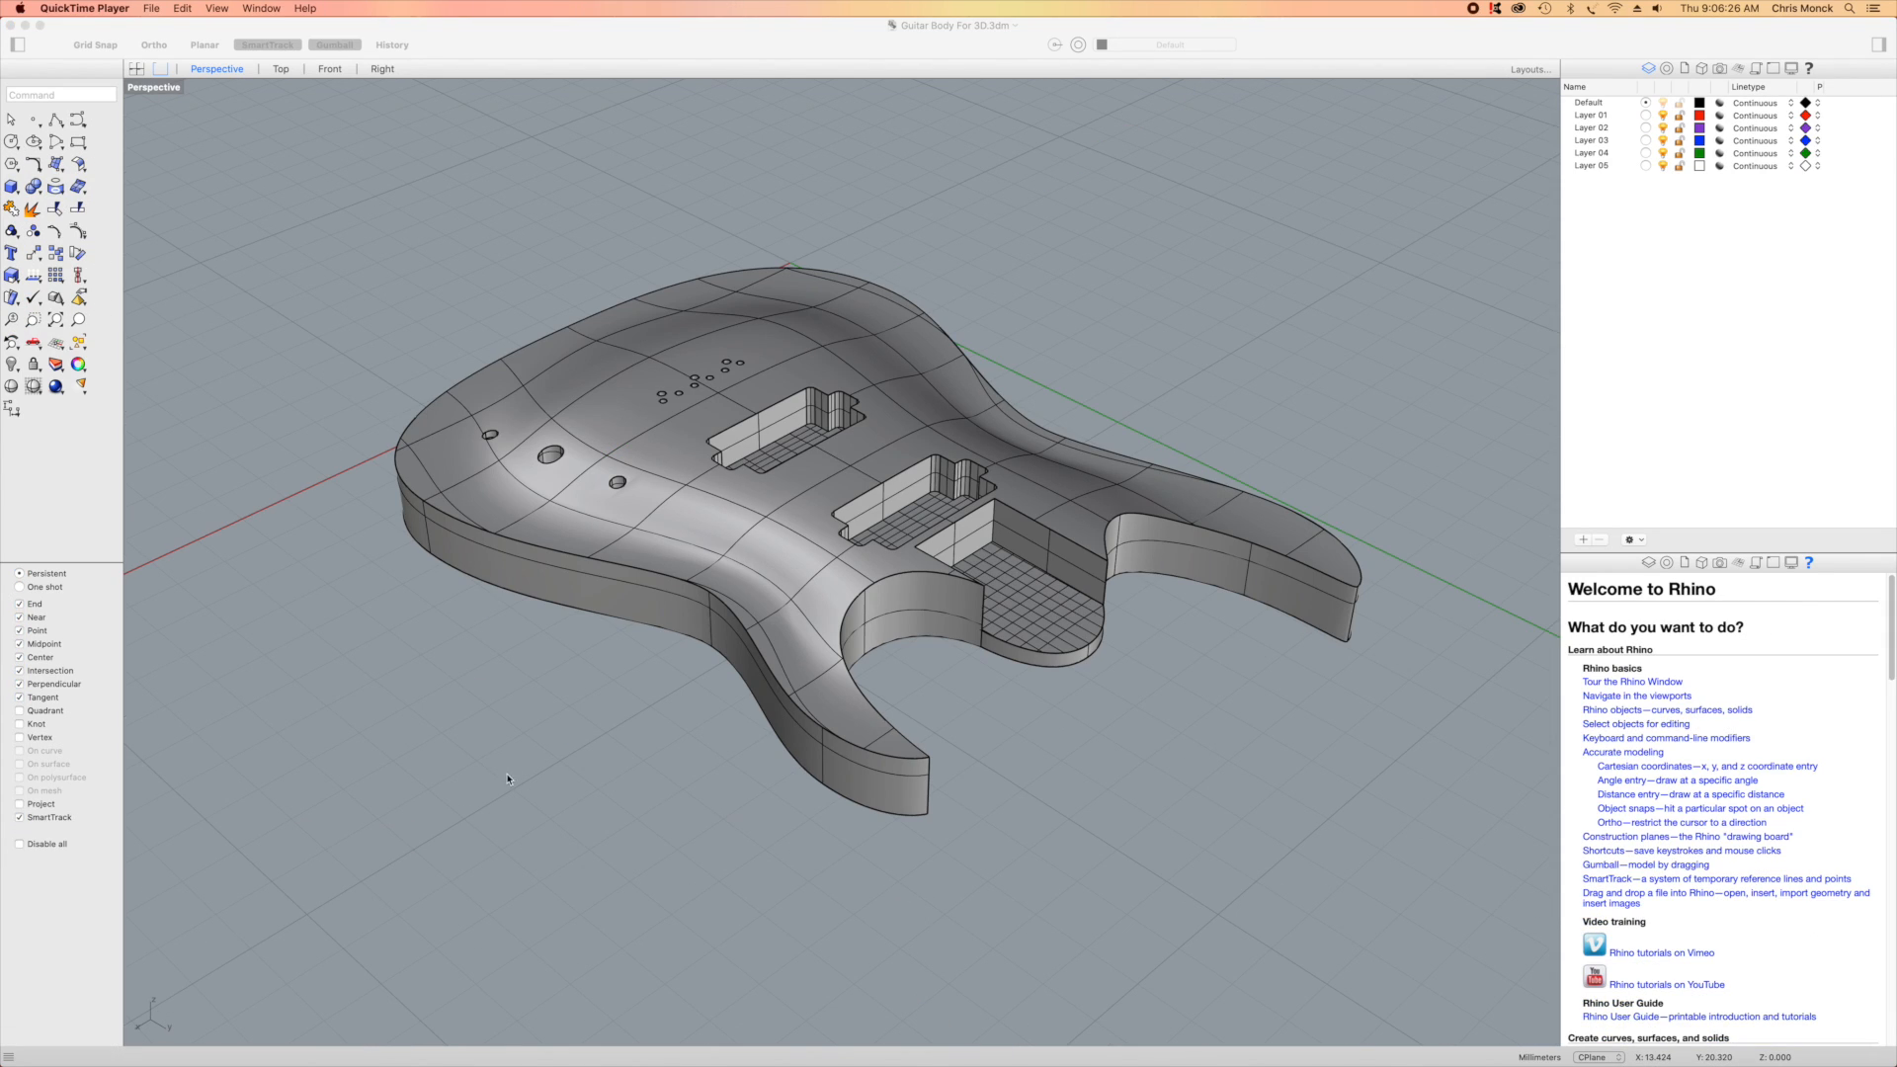
Switch to MeshCAM and open Guitar Body For 3D.stl from the Future Episode folder
{"action": "mouse_move", "coordinate": [773, 1059]}
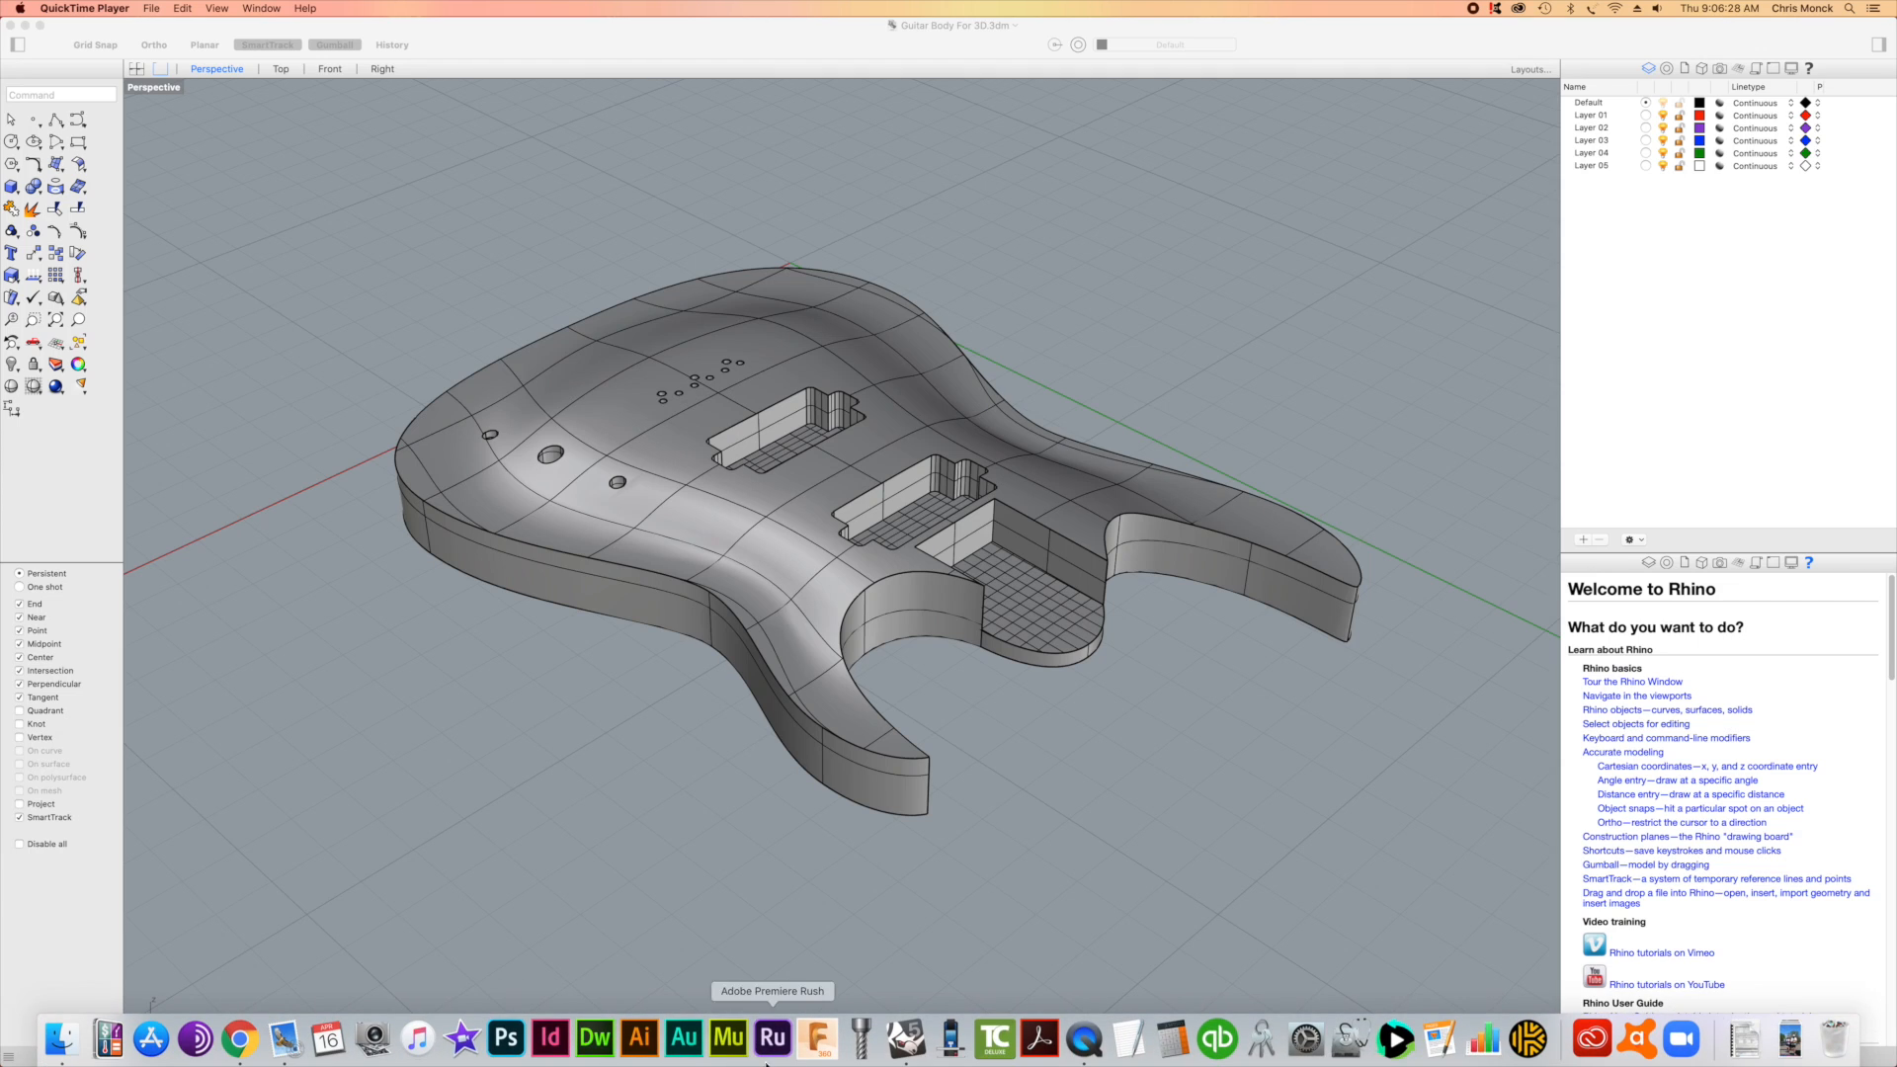
{"action": "left_click", "coordinate": [862, 1042]}
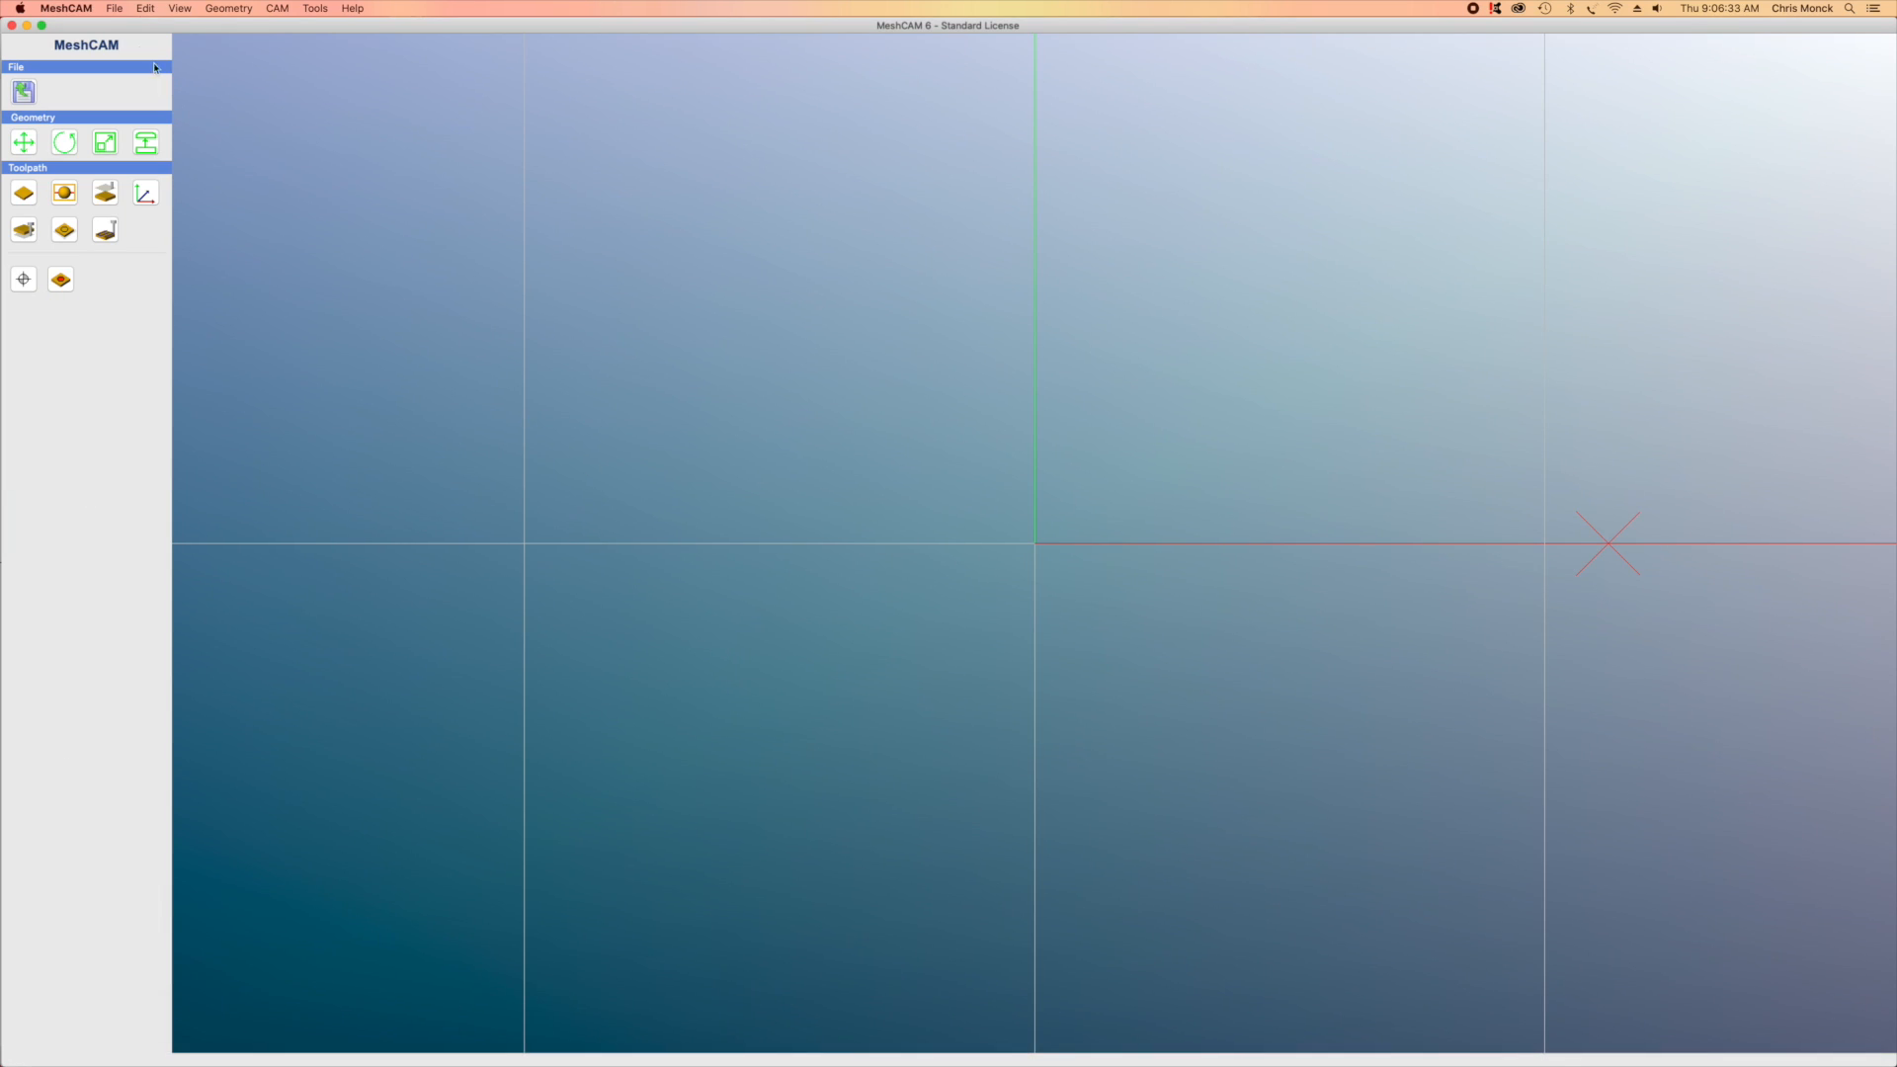
{"action": "left_click", "coordinate": [116, 9]}
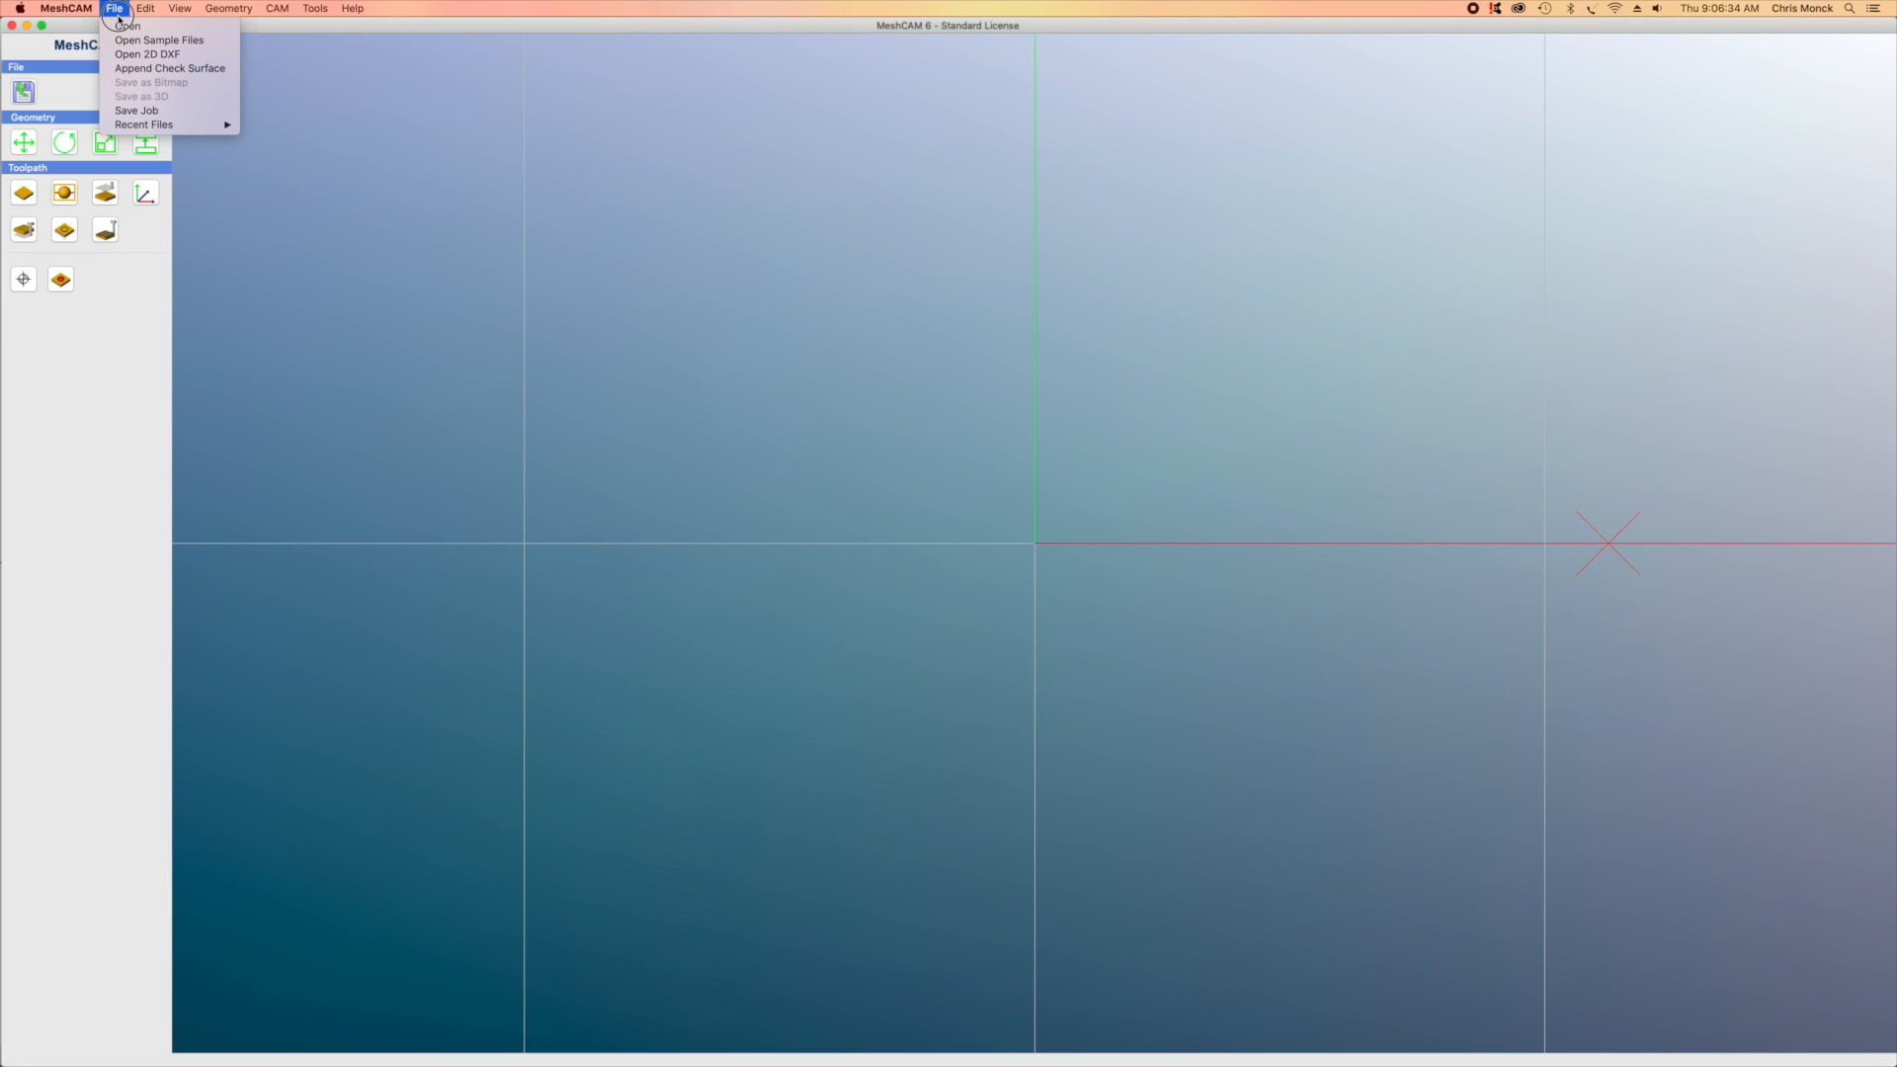
{"action": "left_click", "coordinate": [127, 26]}
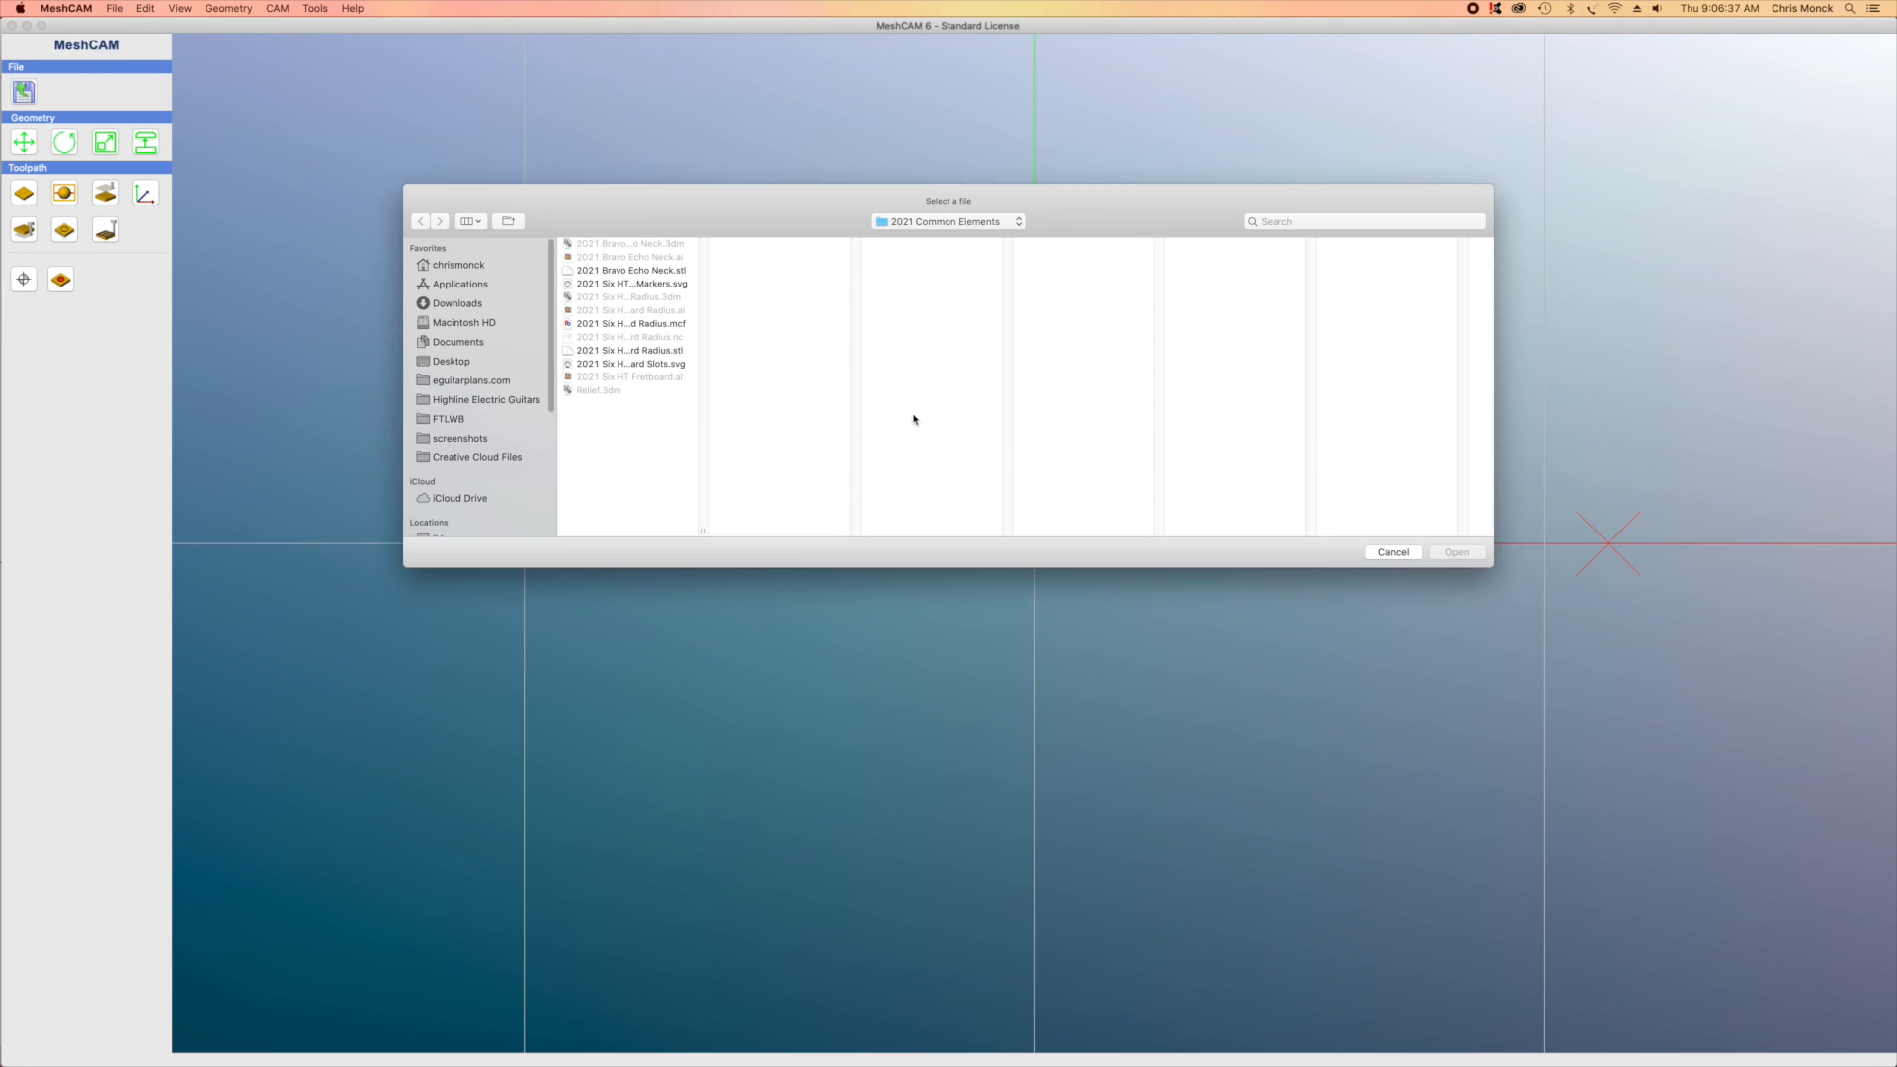
{"action": "left_click", "coordinate": [991, 225]}
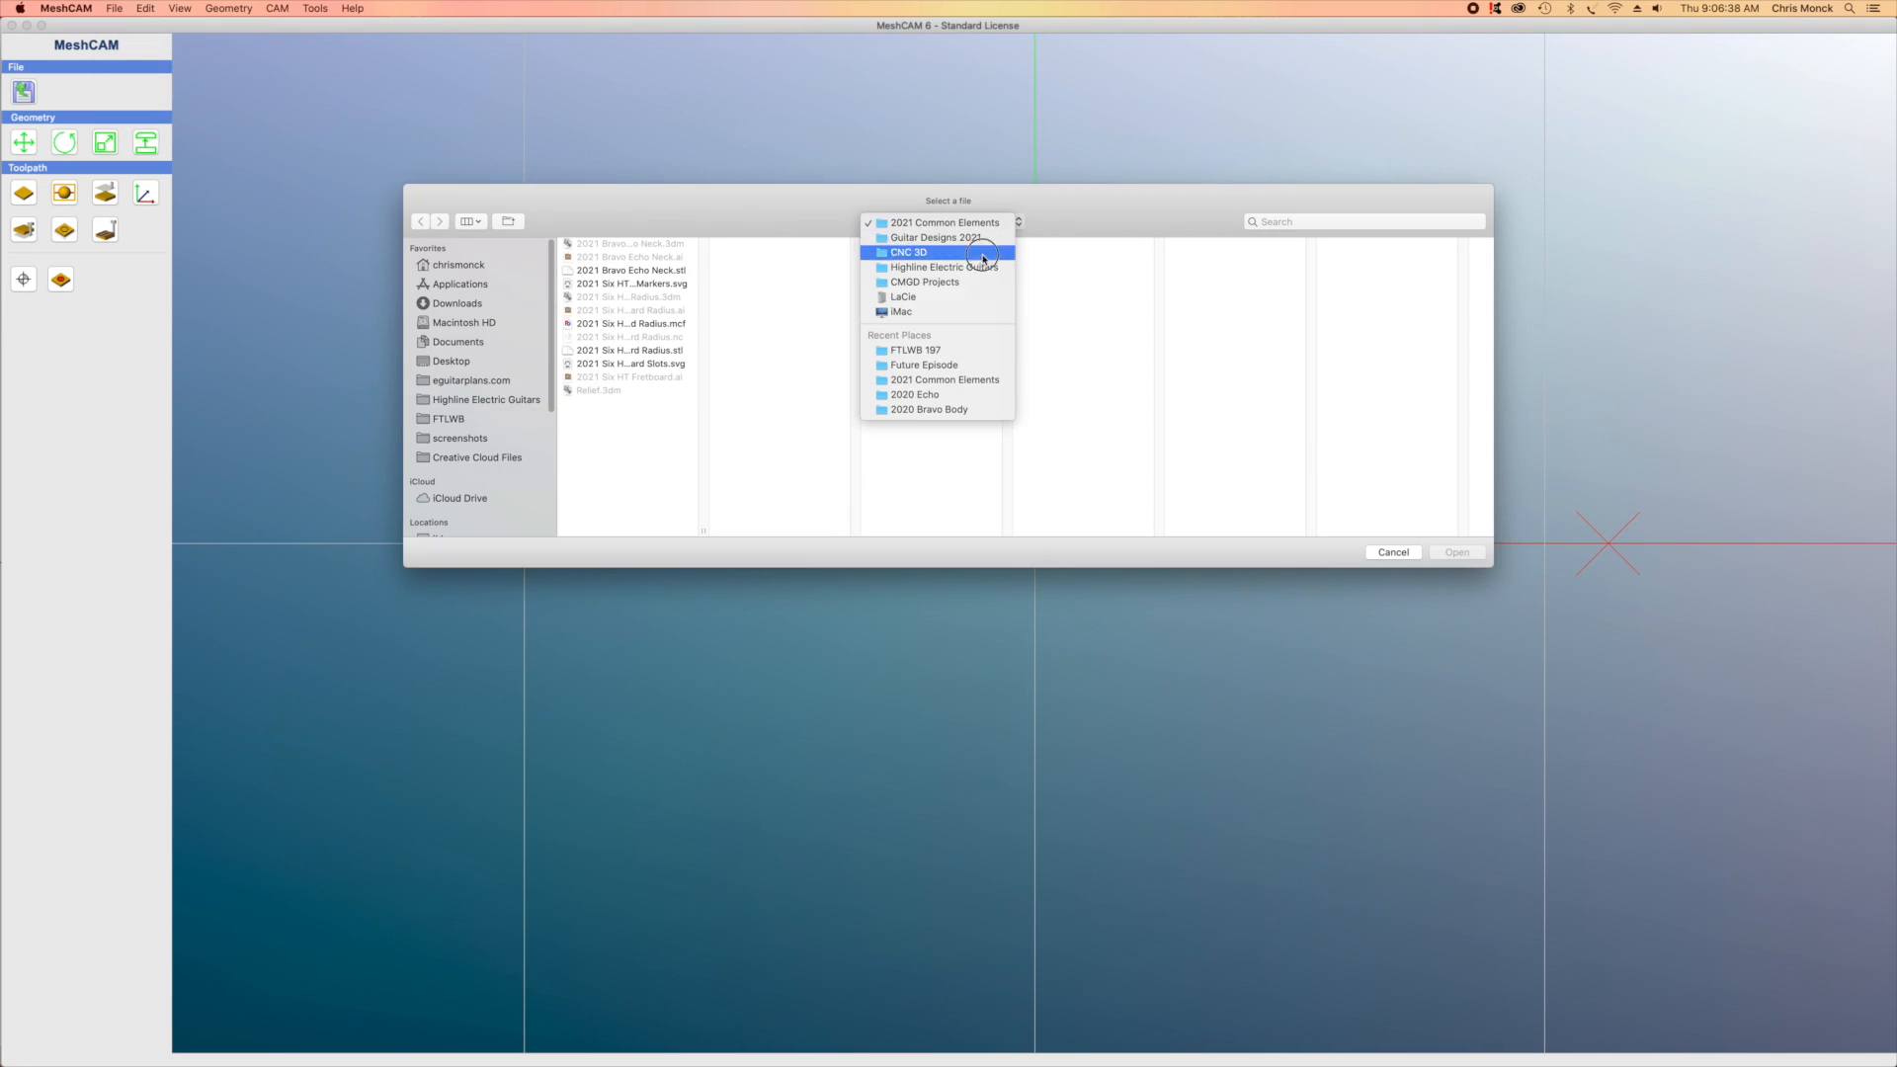
{"action": "left_click", "coordinate": [951, 365]}
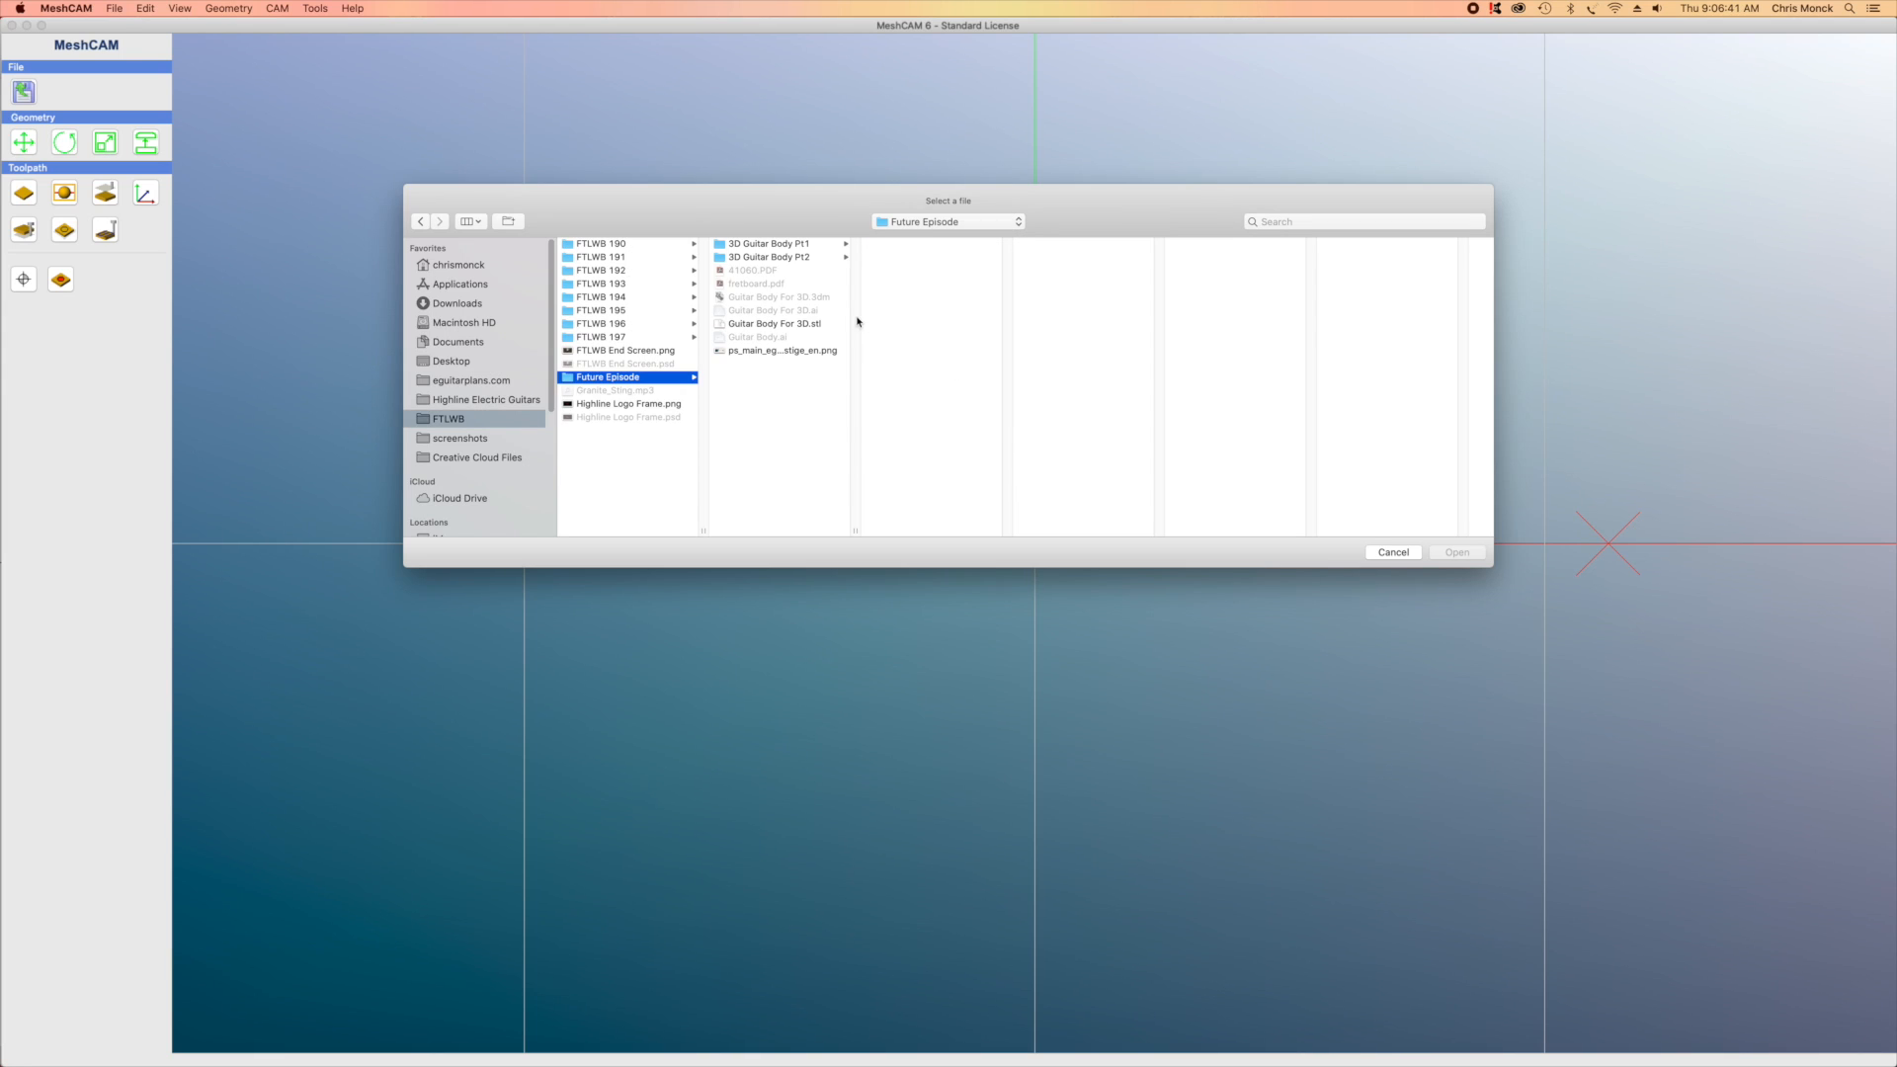
{"action": "left_click", "coordinate": [814, 325]}
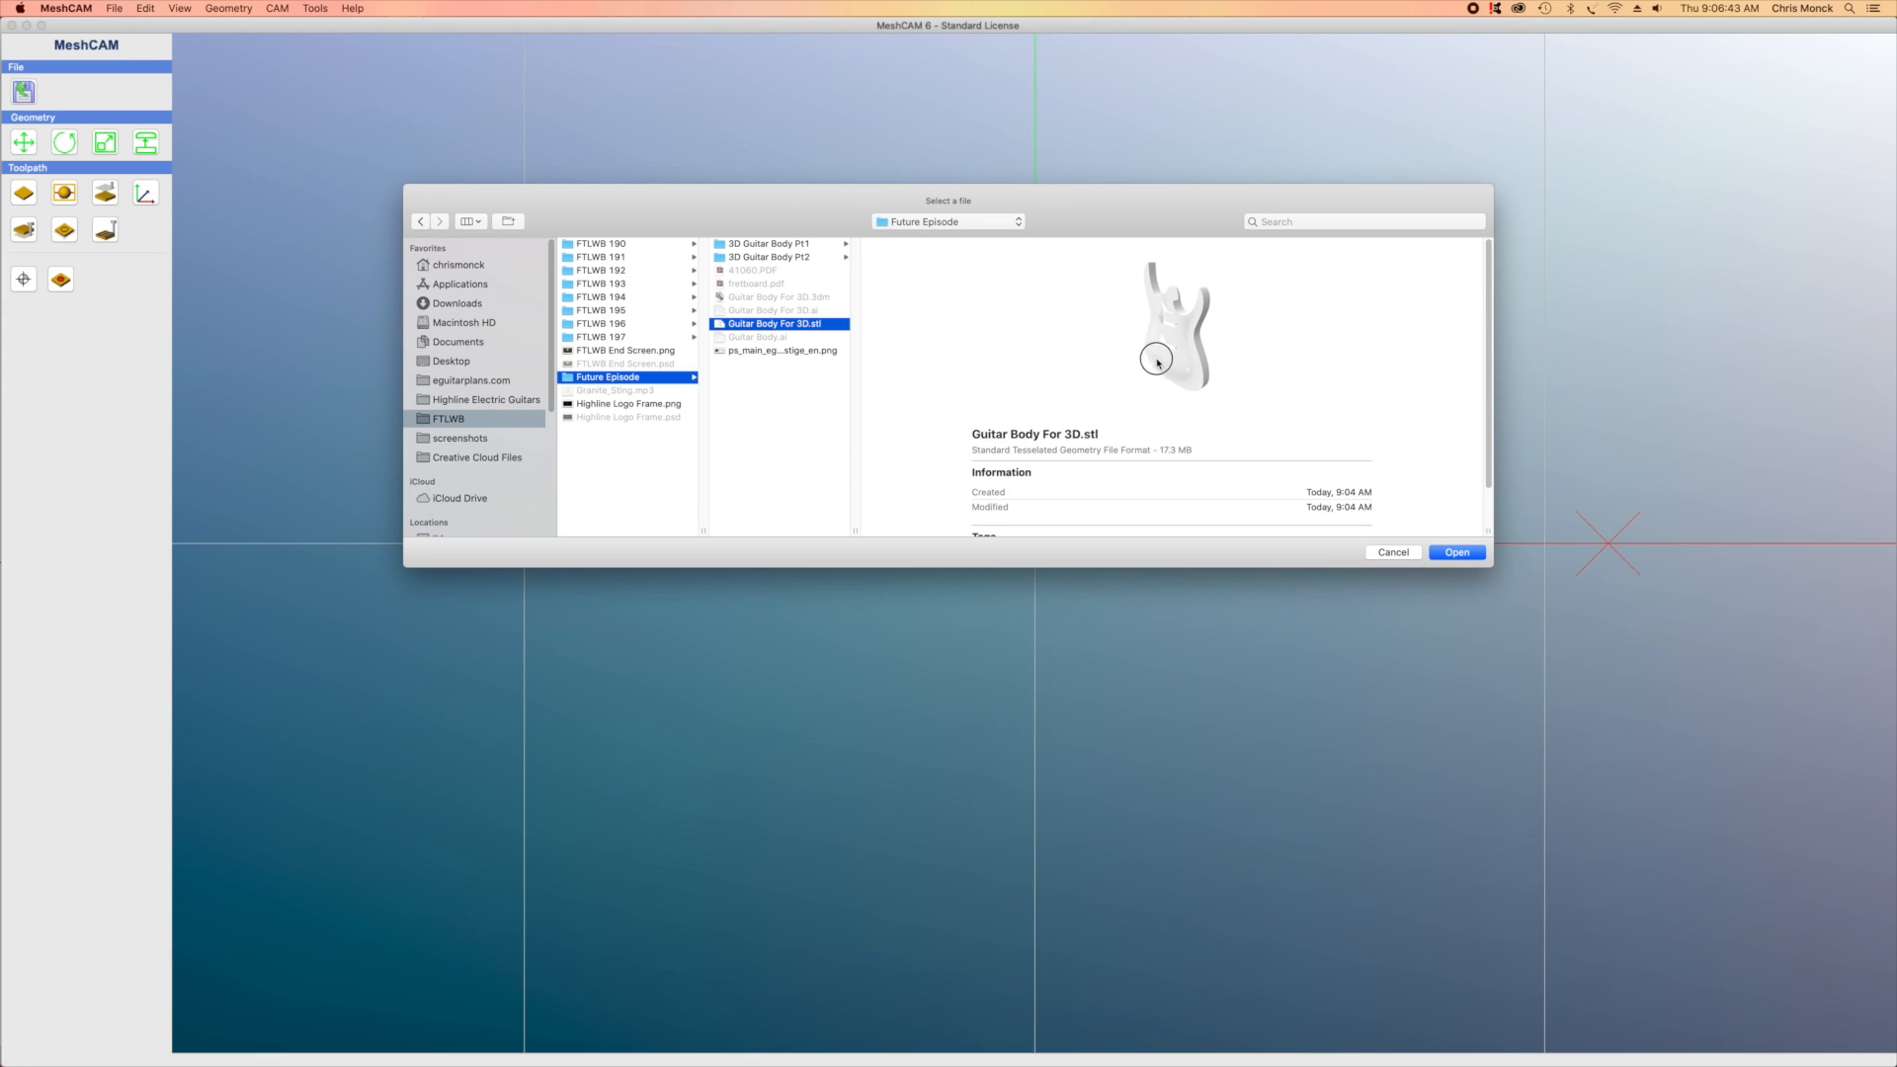
{"action": "left_click_drag", "start_coordinate": [1216, 332], "coordinate": [1177, 341]}
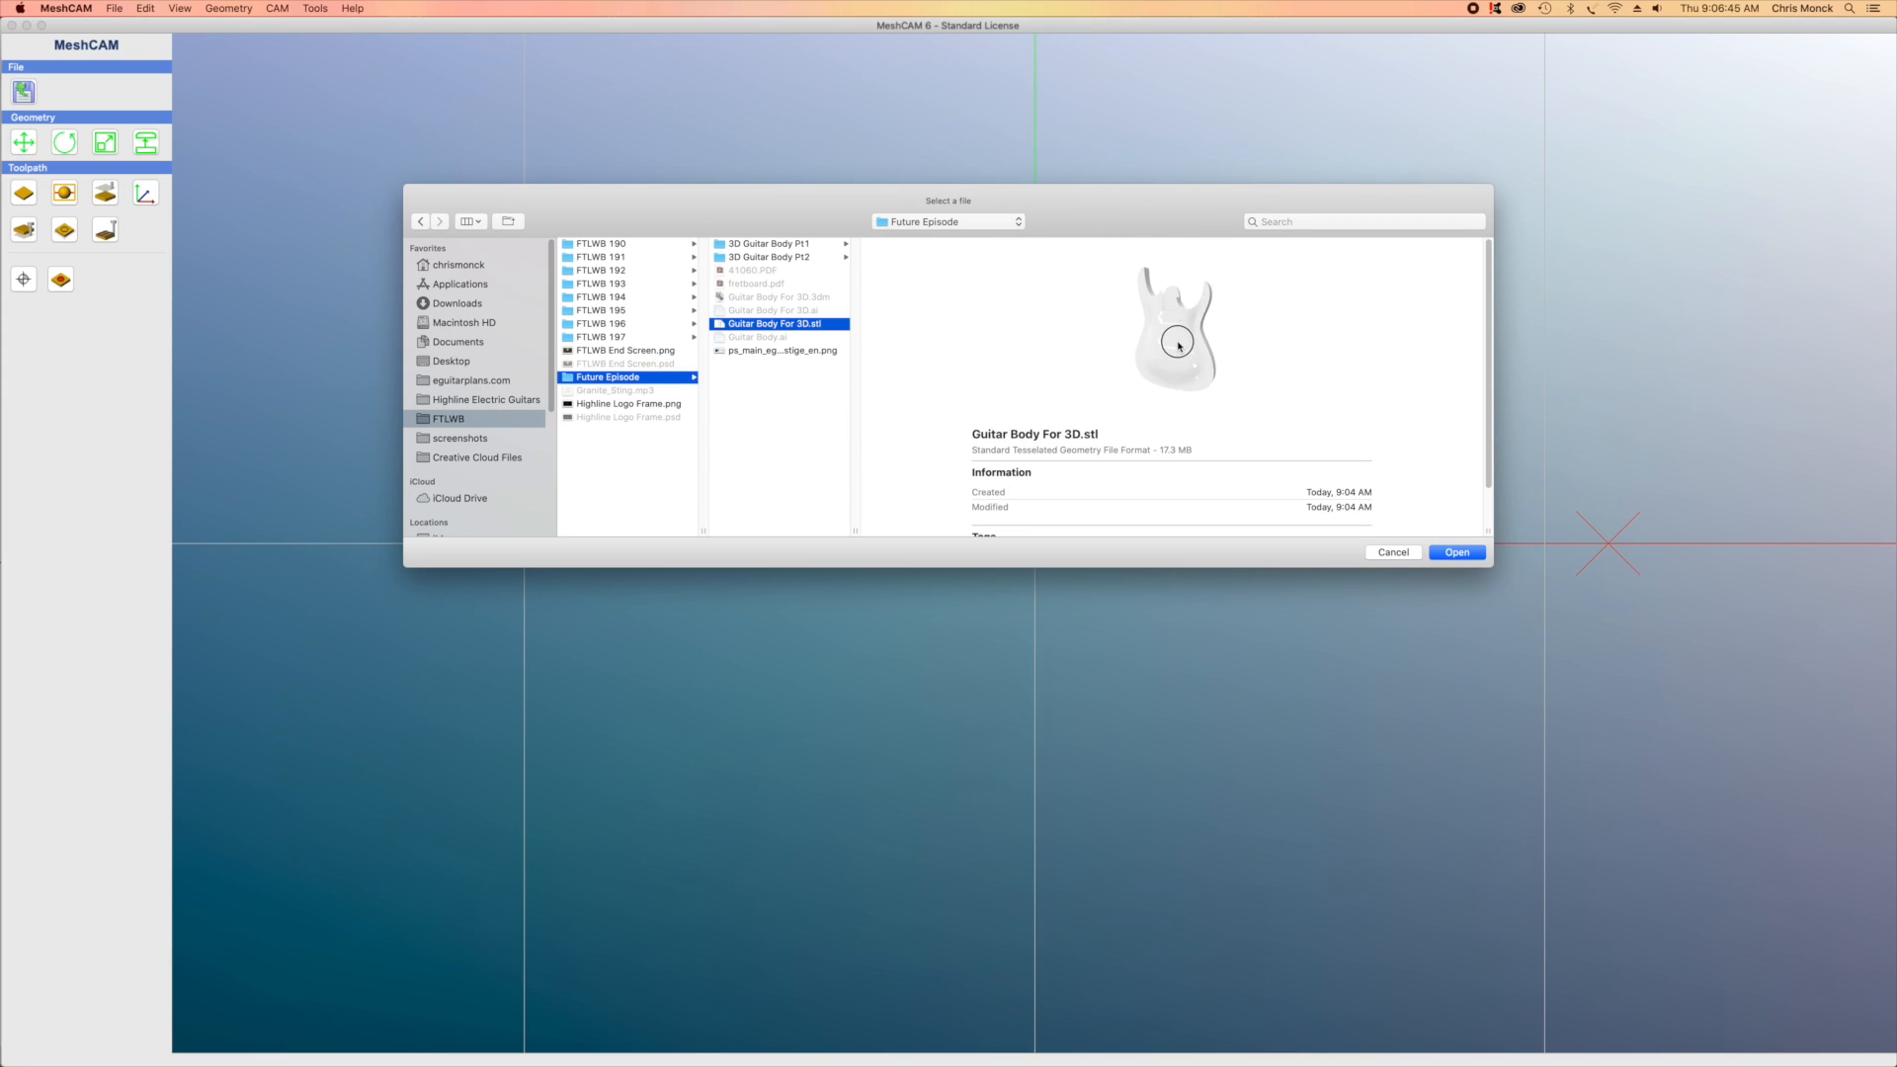
{"action": "left_click", "coordinate": [1452, 552]}
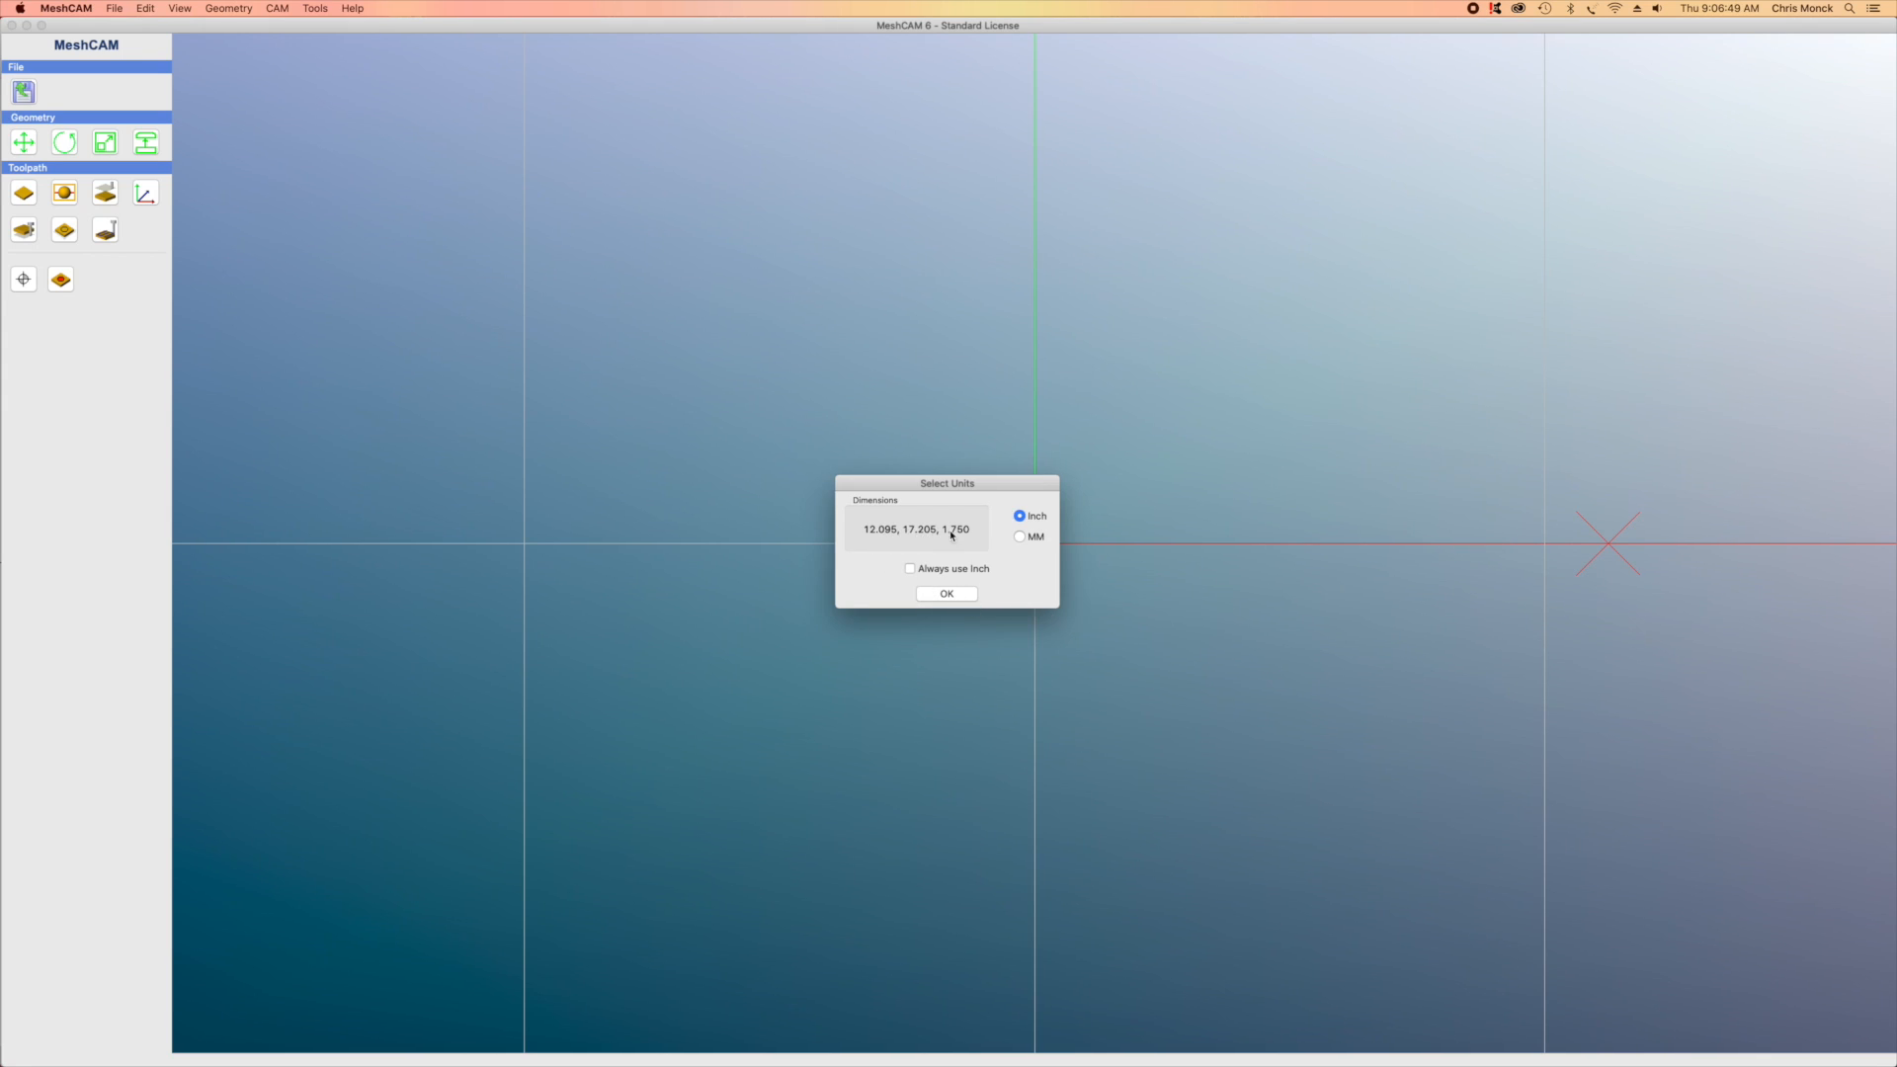
Load the guitar body with Inch as the unit and choose 3 Axis as the job type
{"action": "left_click", "coordinate": [945, 593]}
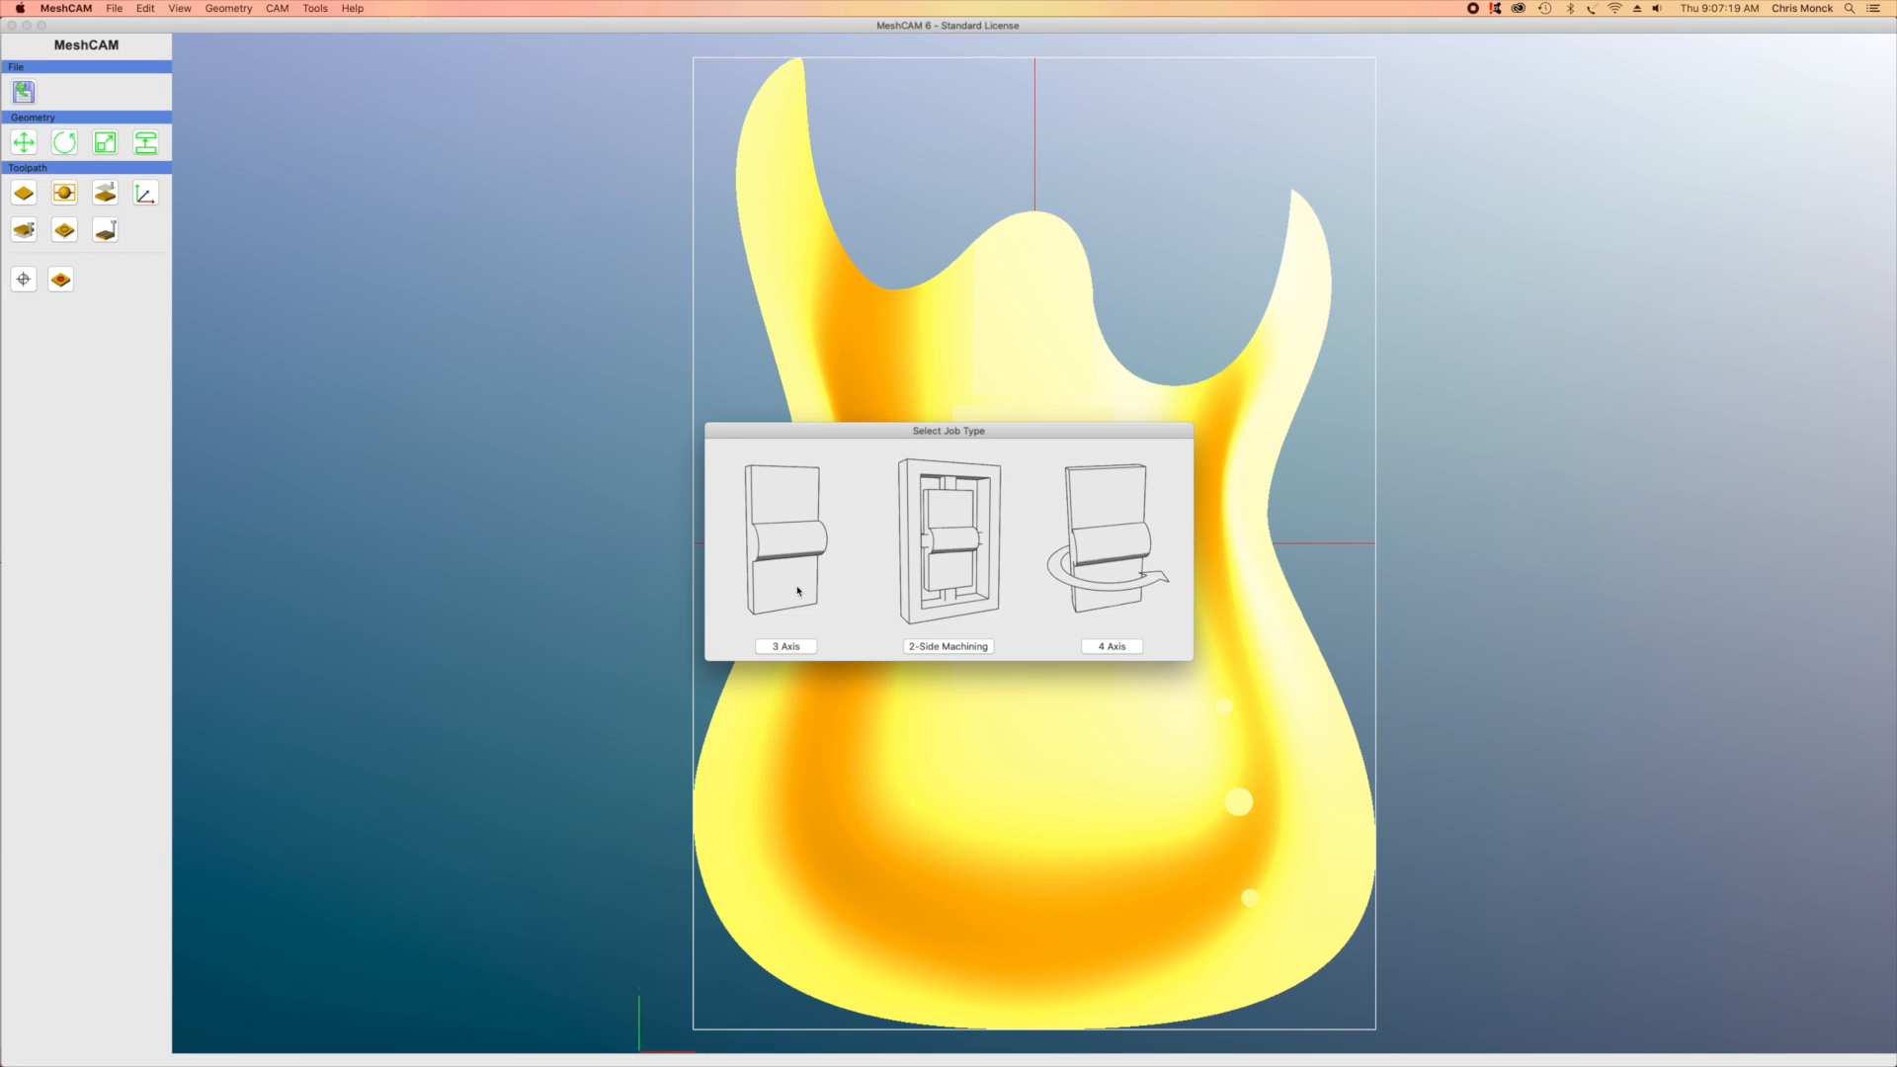
{"action": "left_click", "coordinate": [781, 647]}
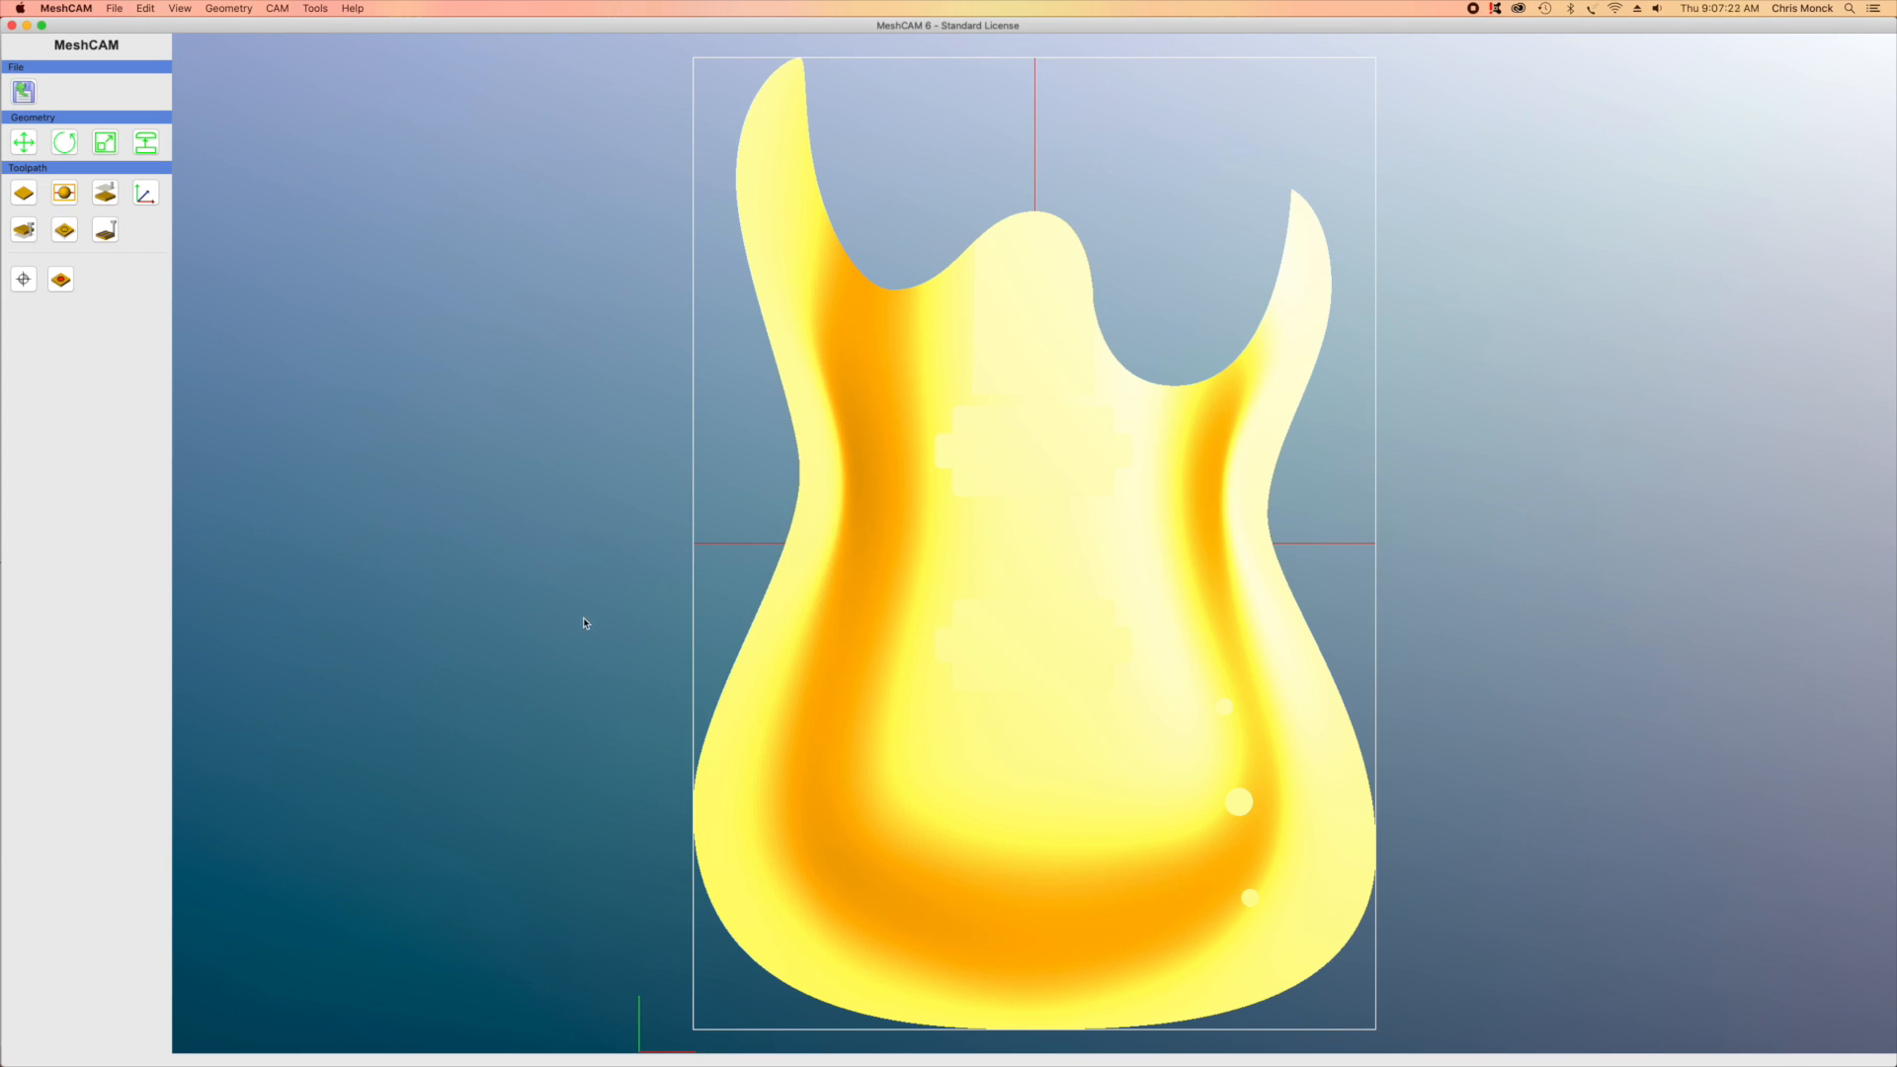
{"action": "left_click_drag", "start_coordinate": [1028, 629], "coordinate": [791, 406]}
{"action": "left_click_drag", "start_coordinate": [847, 523], "coordinate": [494, 413]}
{"action": "left_click_drag", "start_coordinate": [1516, 624], "coordinate": [435, 623]}
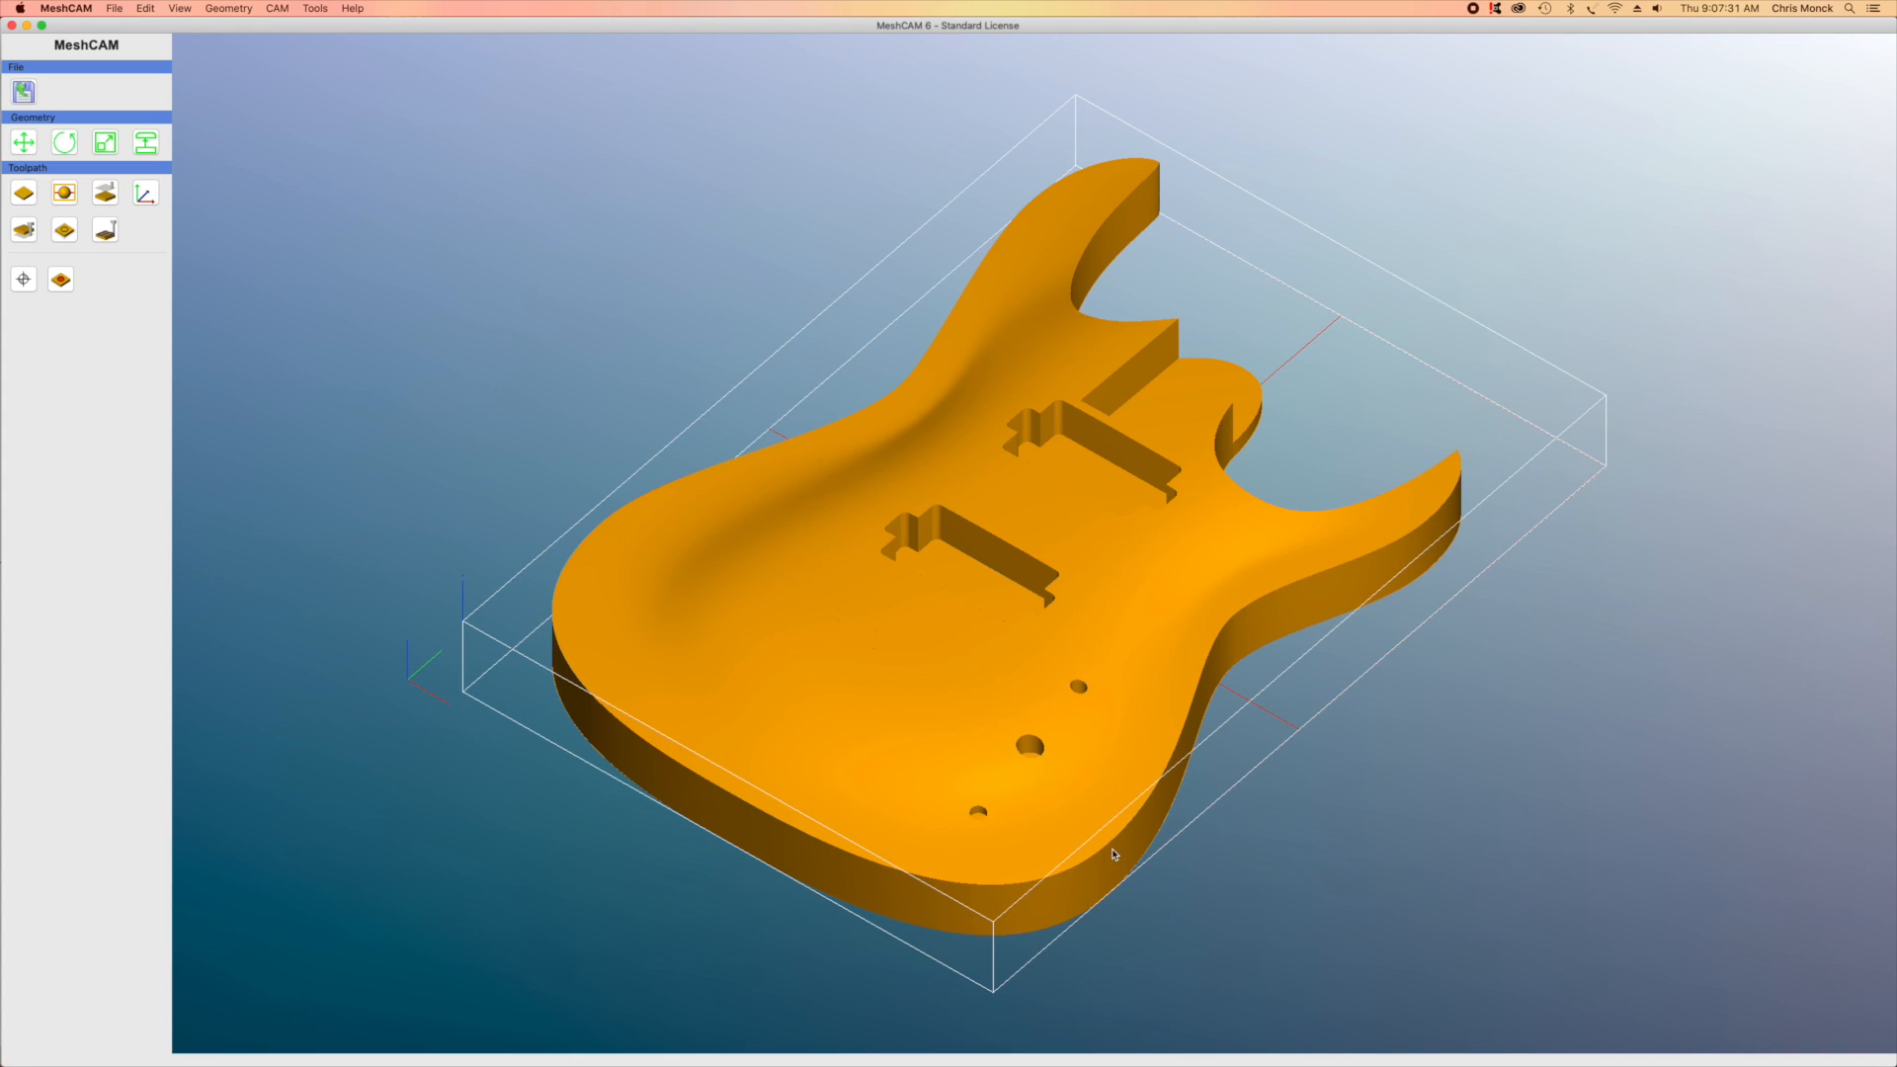
Rotate the geometry to pick the bottom side as the side to machine, so the guitar's back faces up
{"action": "left_click_drag", "start_coordinate": [440, 578], "coordinate": [1097, 403]}
{"action": "left_click_drag", "start_coordinate": [831, 409], "coordinate": [834, 784]}
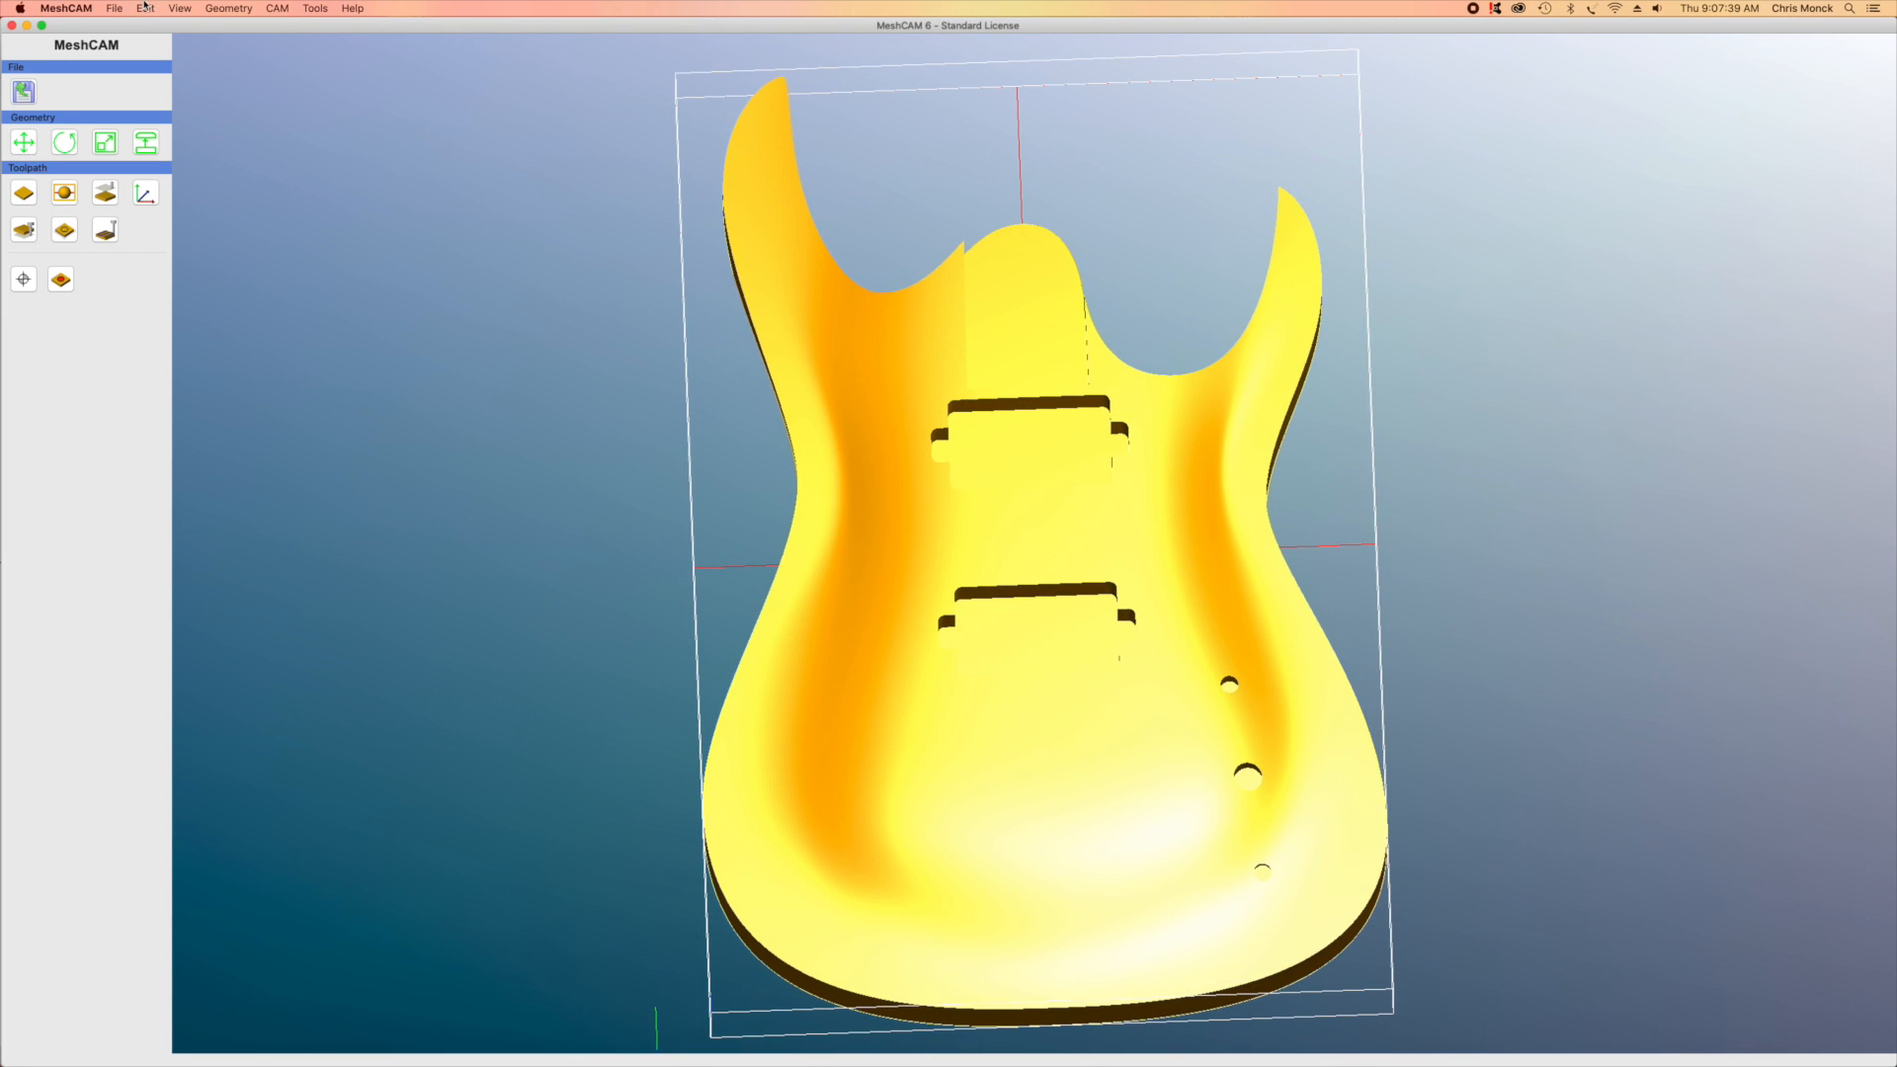
{"action": "left_click", "coordinate": [181, 8]}
{"action": "left_click", "coordinate": [225, 77]}
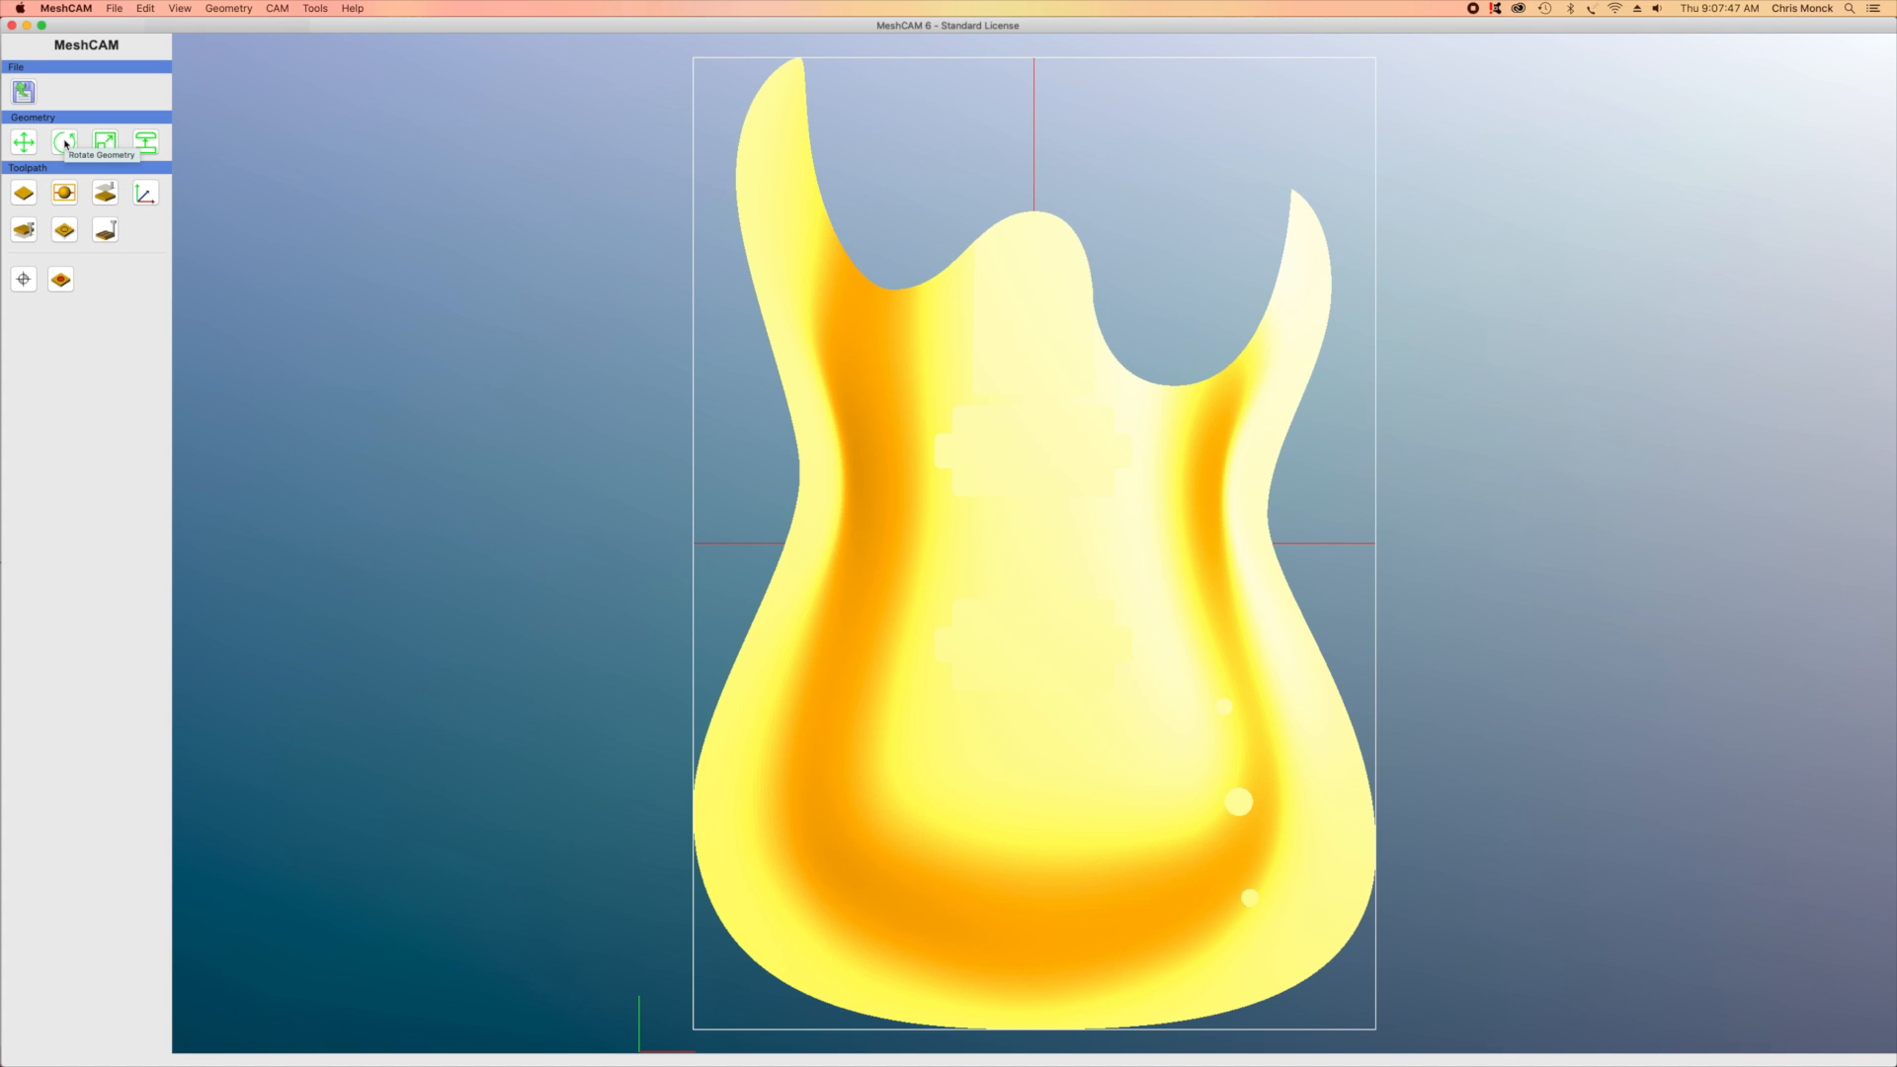
{"action": "left_click", "coordinate": [66, 142]}
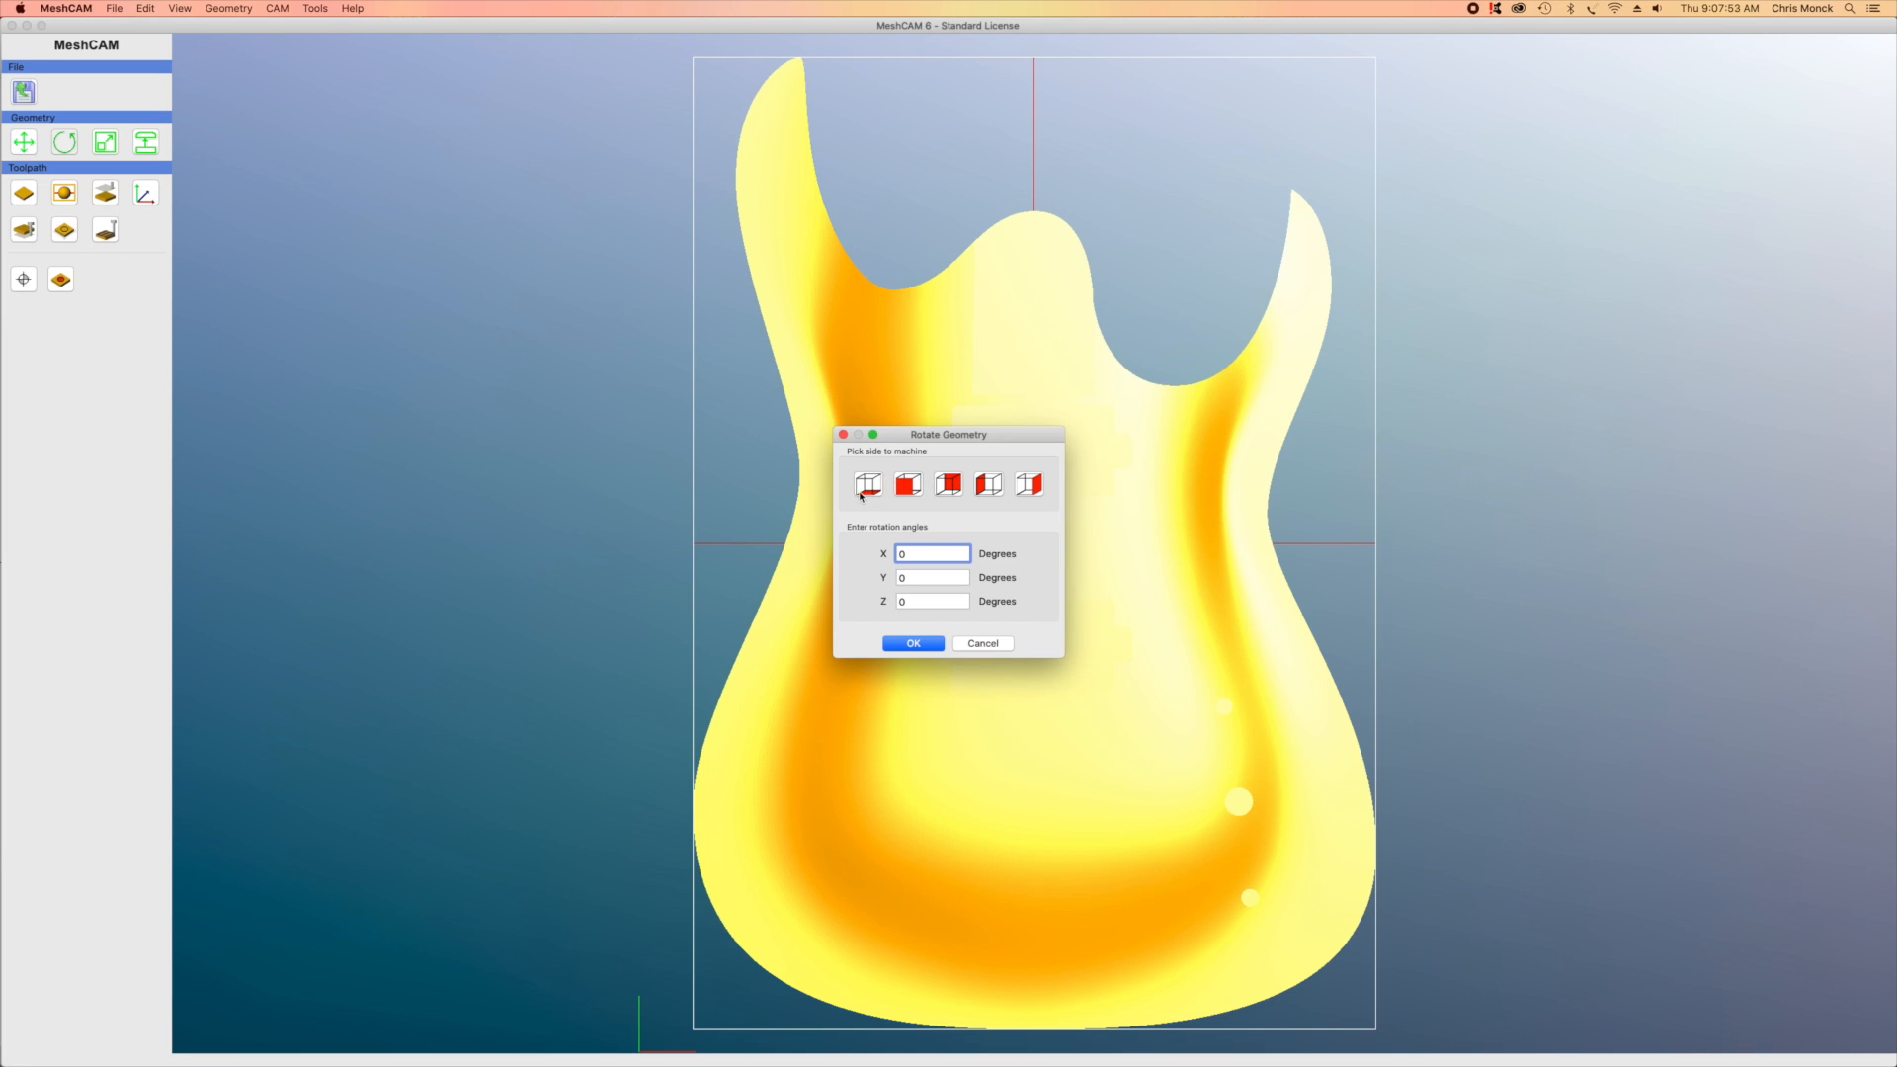
{"action": "left_click", "coordinate": [868, 486]}
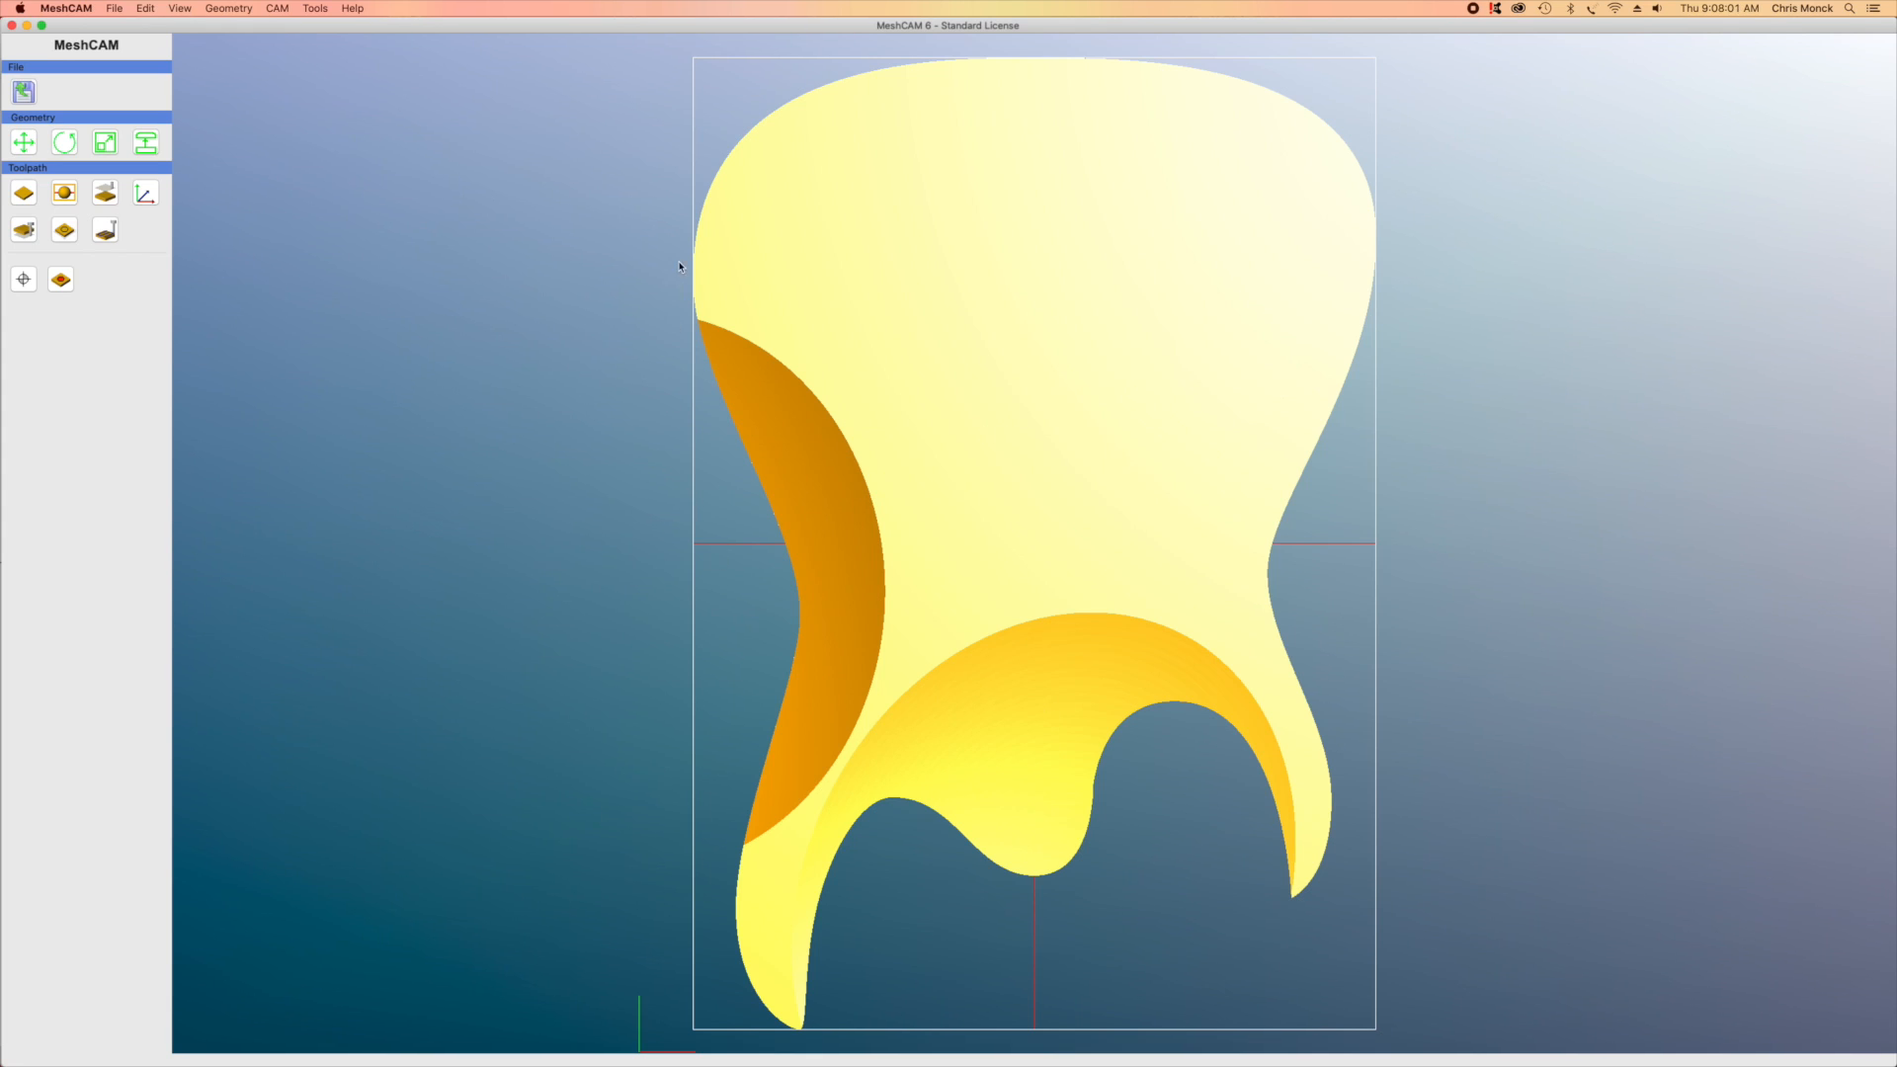
Define the stock size as 14 in in X and 18 in in Y
{"action": "left_click", "coordinate": [23, 195]}
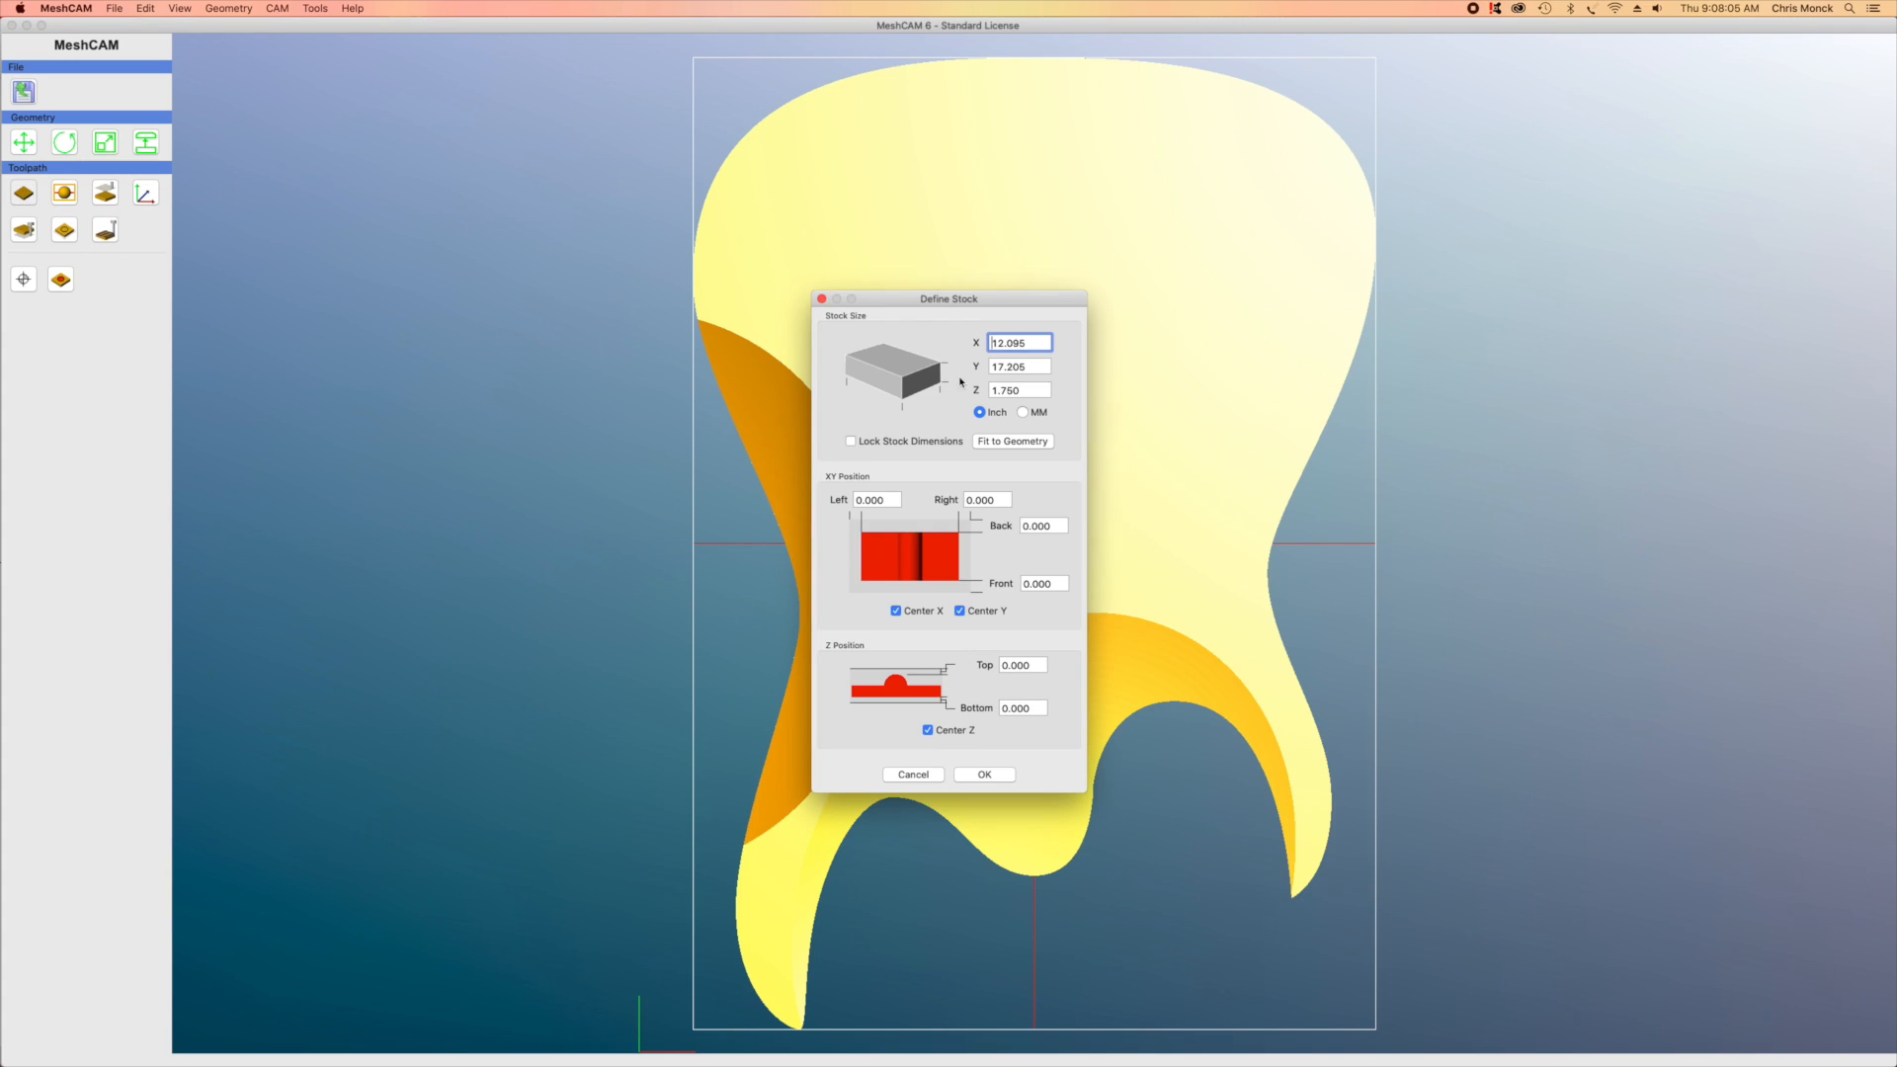
{"action": "double_click", "coordinate": [1009, 342]}
{"action": "type", "text": "14"}
{"action": "double_click", "coordinate": [1011, 365]}
{"action": "type", "text": "18"}
{"action": "left_click", "coordinate": [985, 776]}
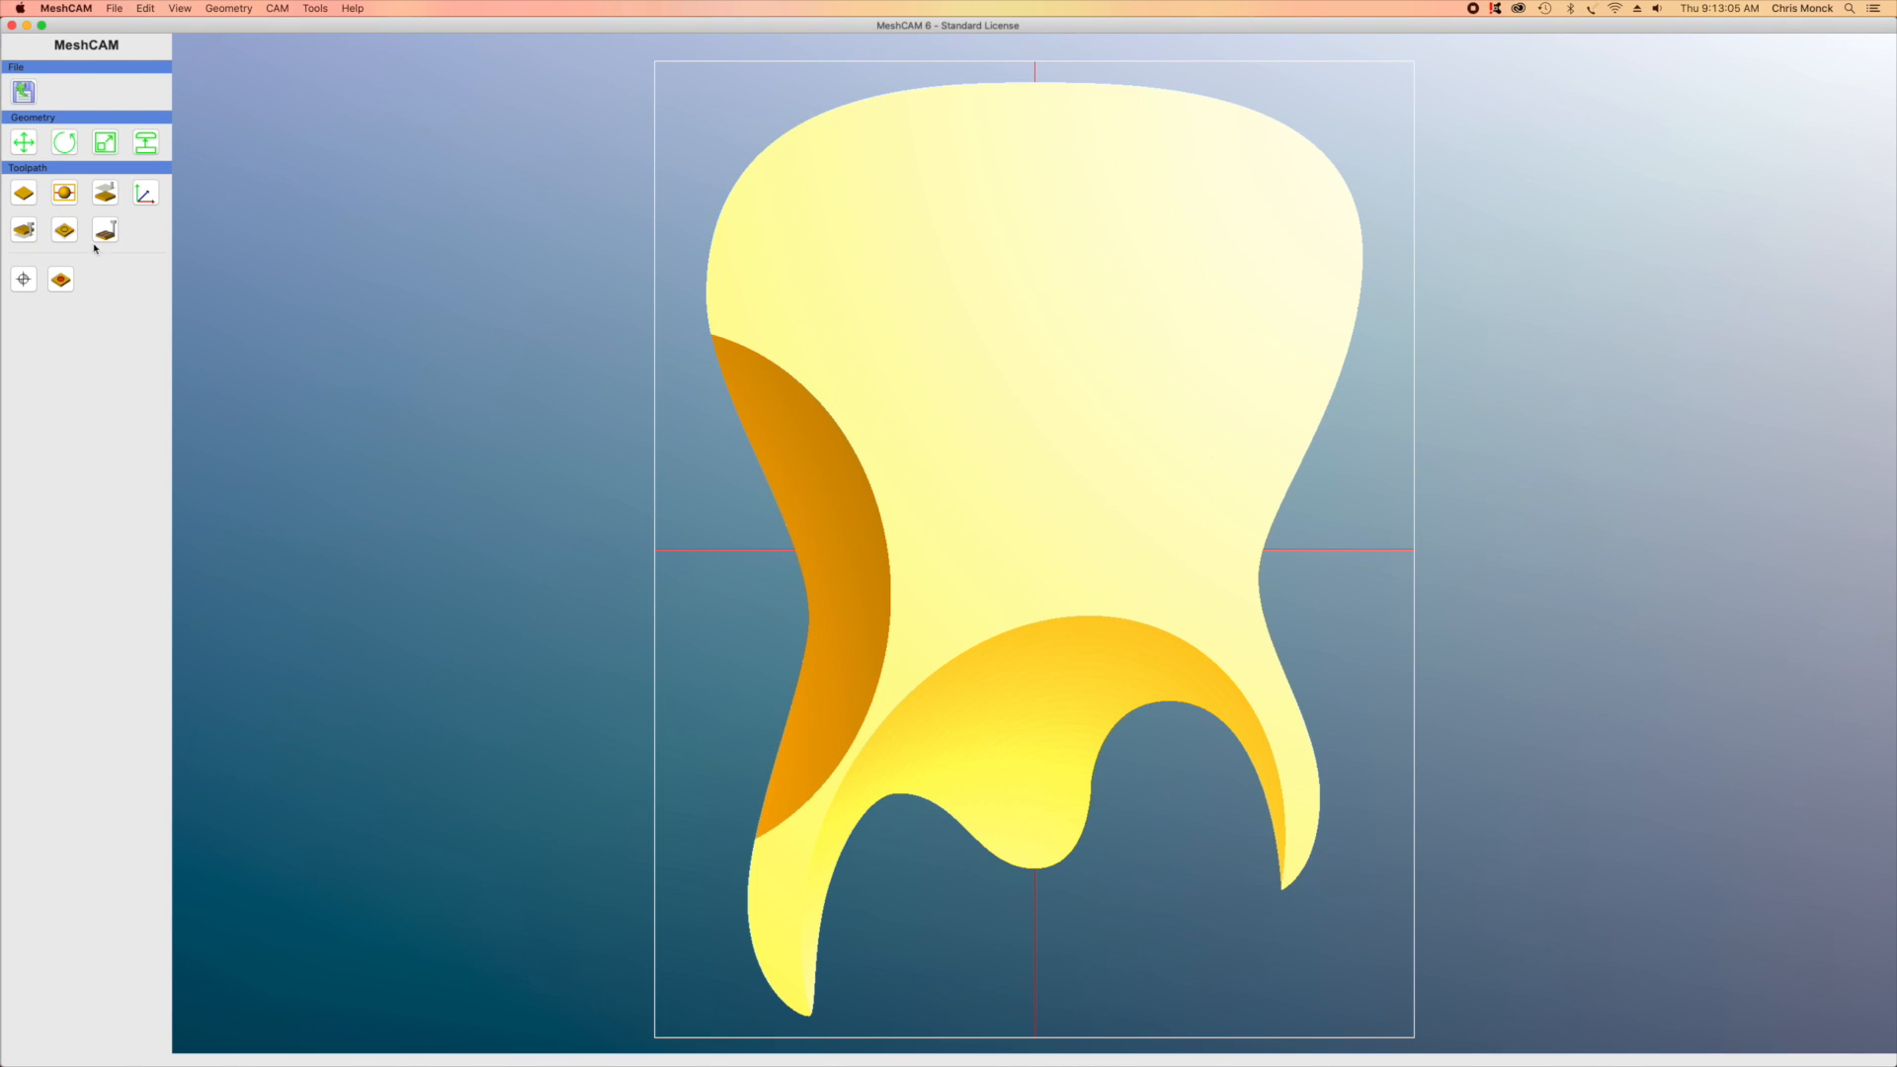
Check the support dimensions and the retract height, leaving both settings as they are
{"action": "left_click", "coordinate": [65, 195]}
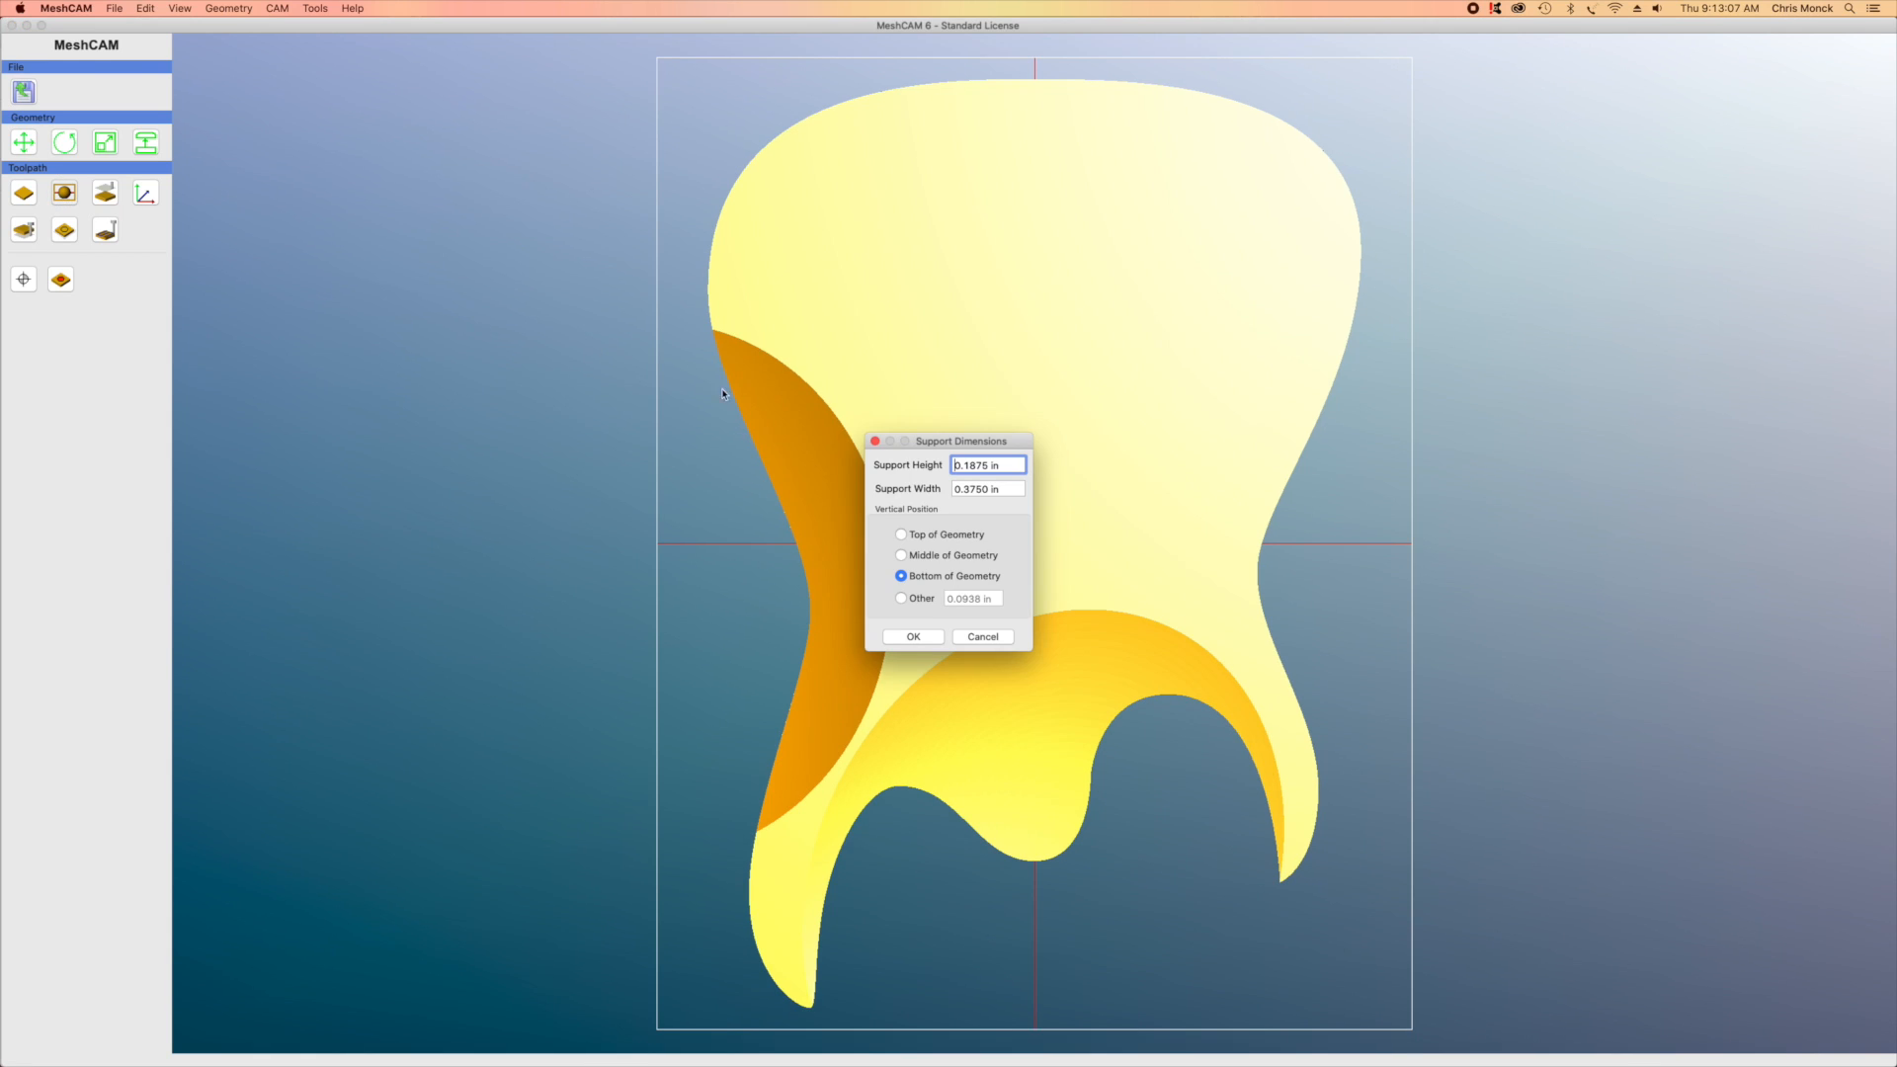
{"action": "left_click", "coordinate": [983, 637]}
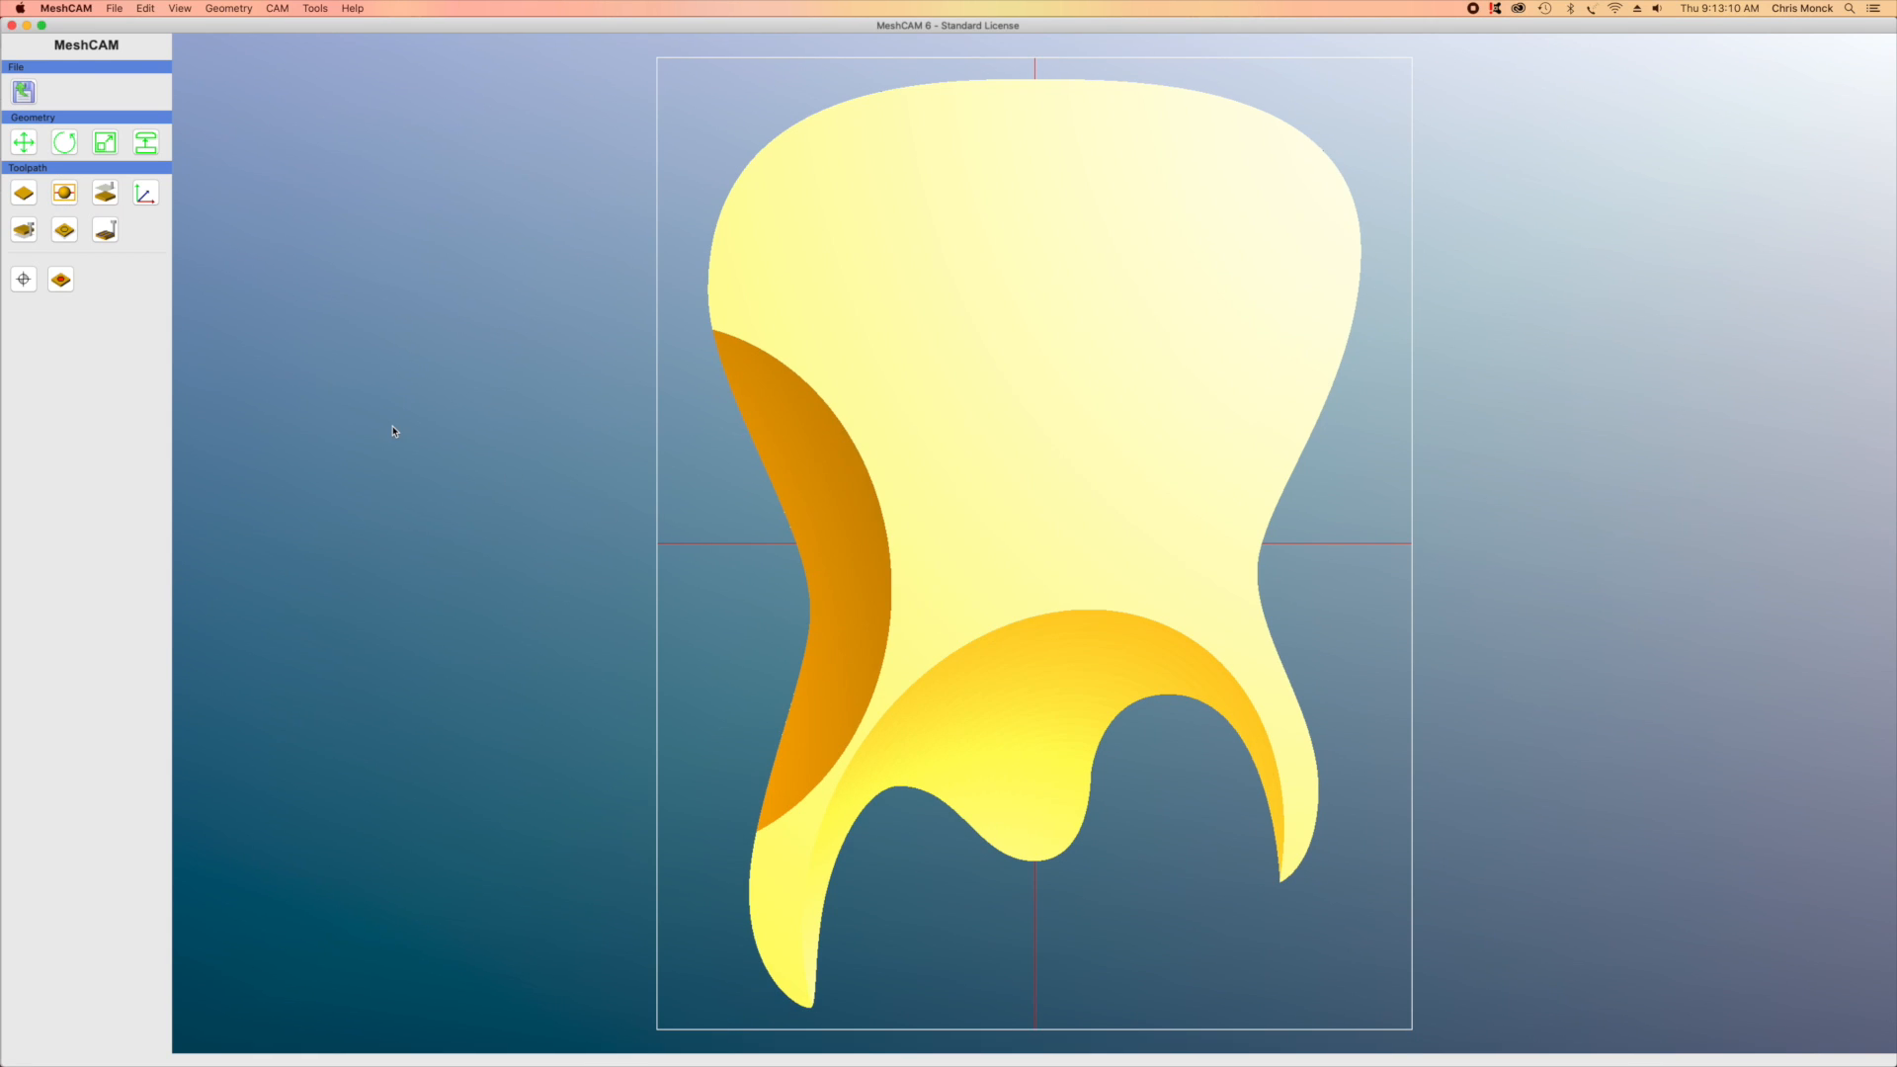
{"action": "left_click", "coordinate": [105, 194]}
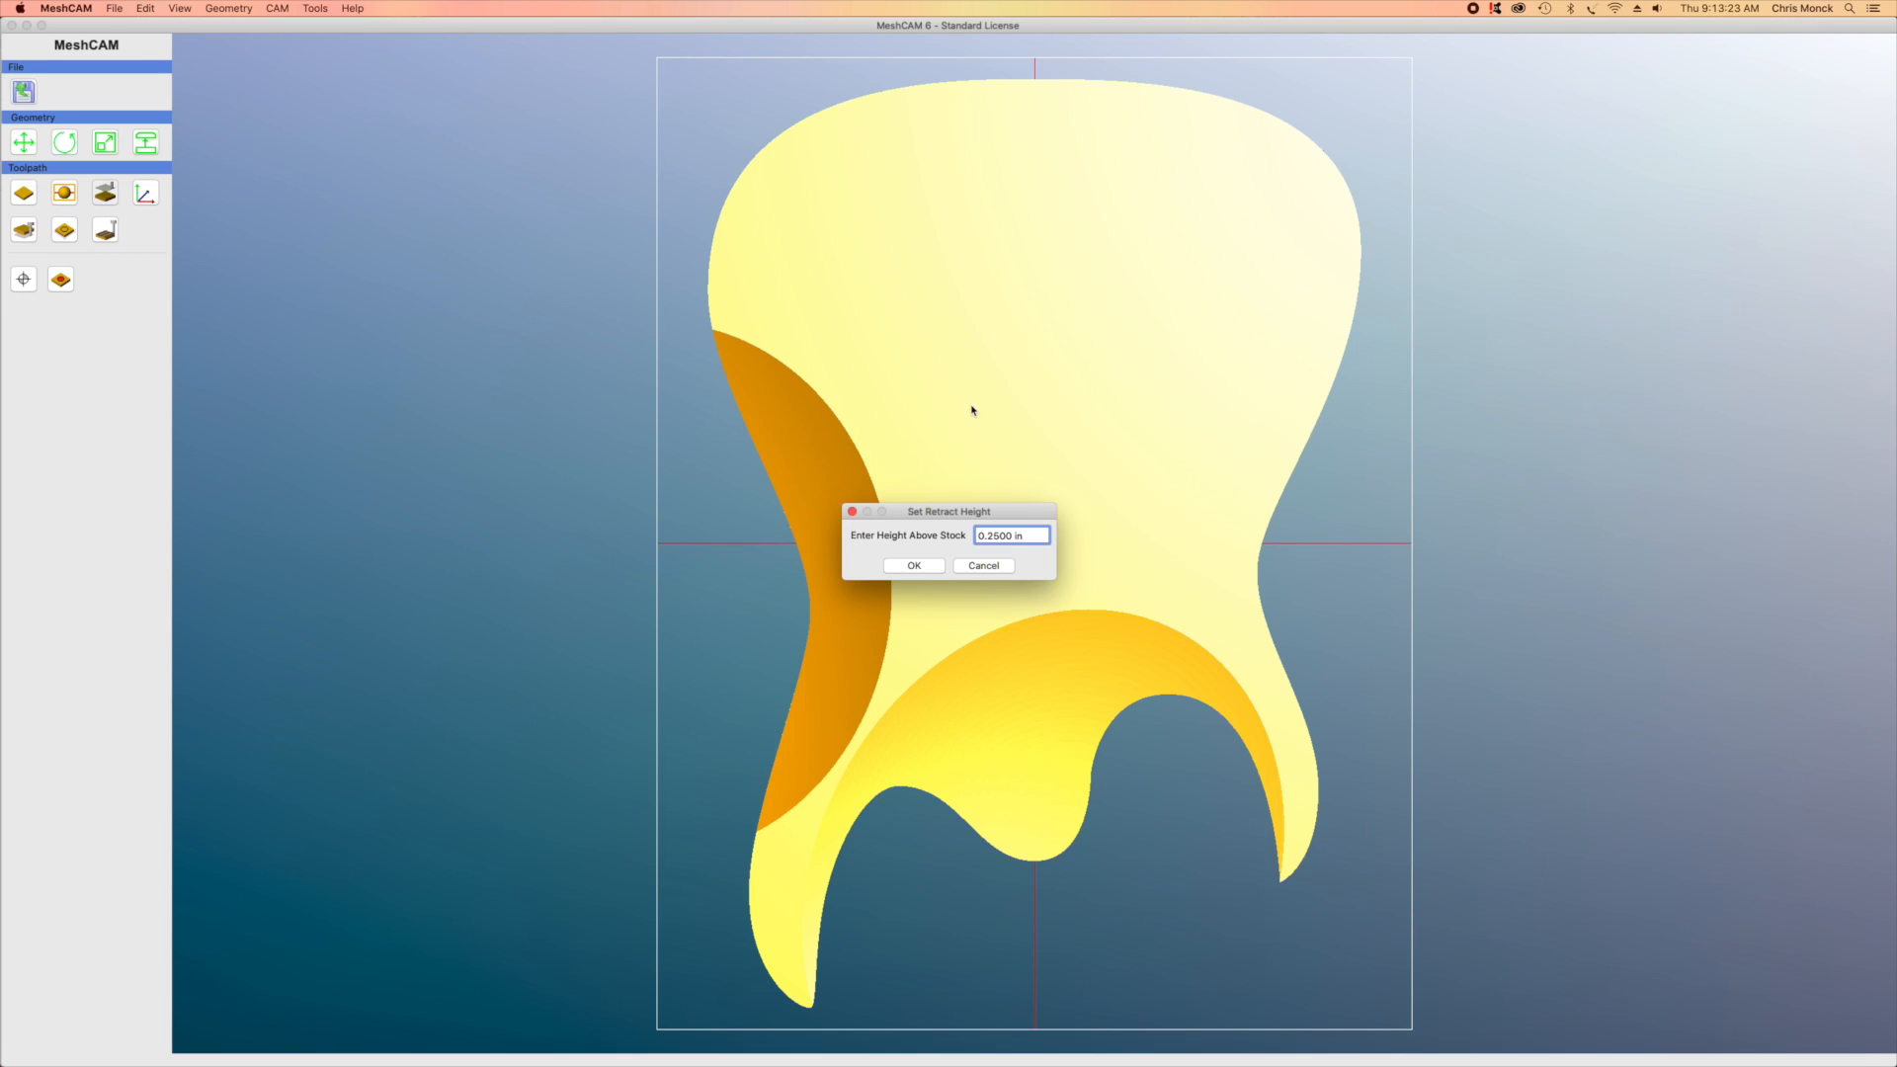
{"action": "left_click", "coordinate": [984, 566]}
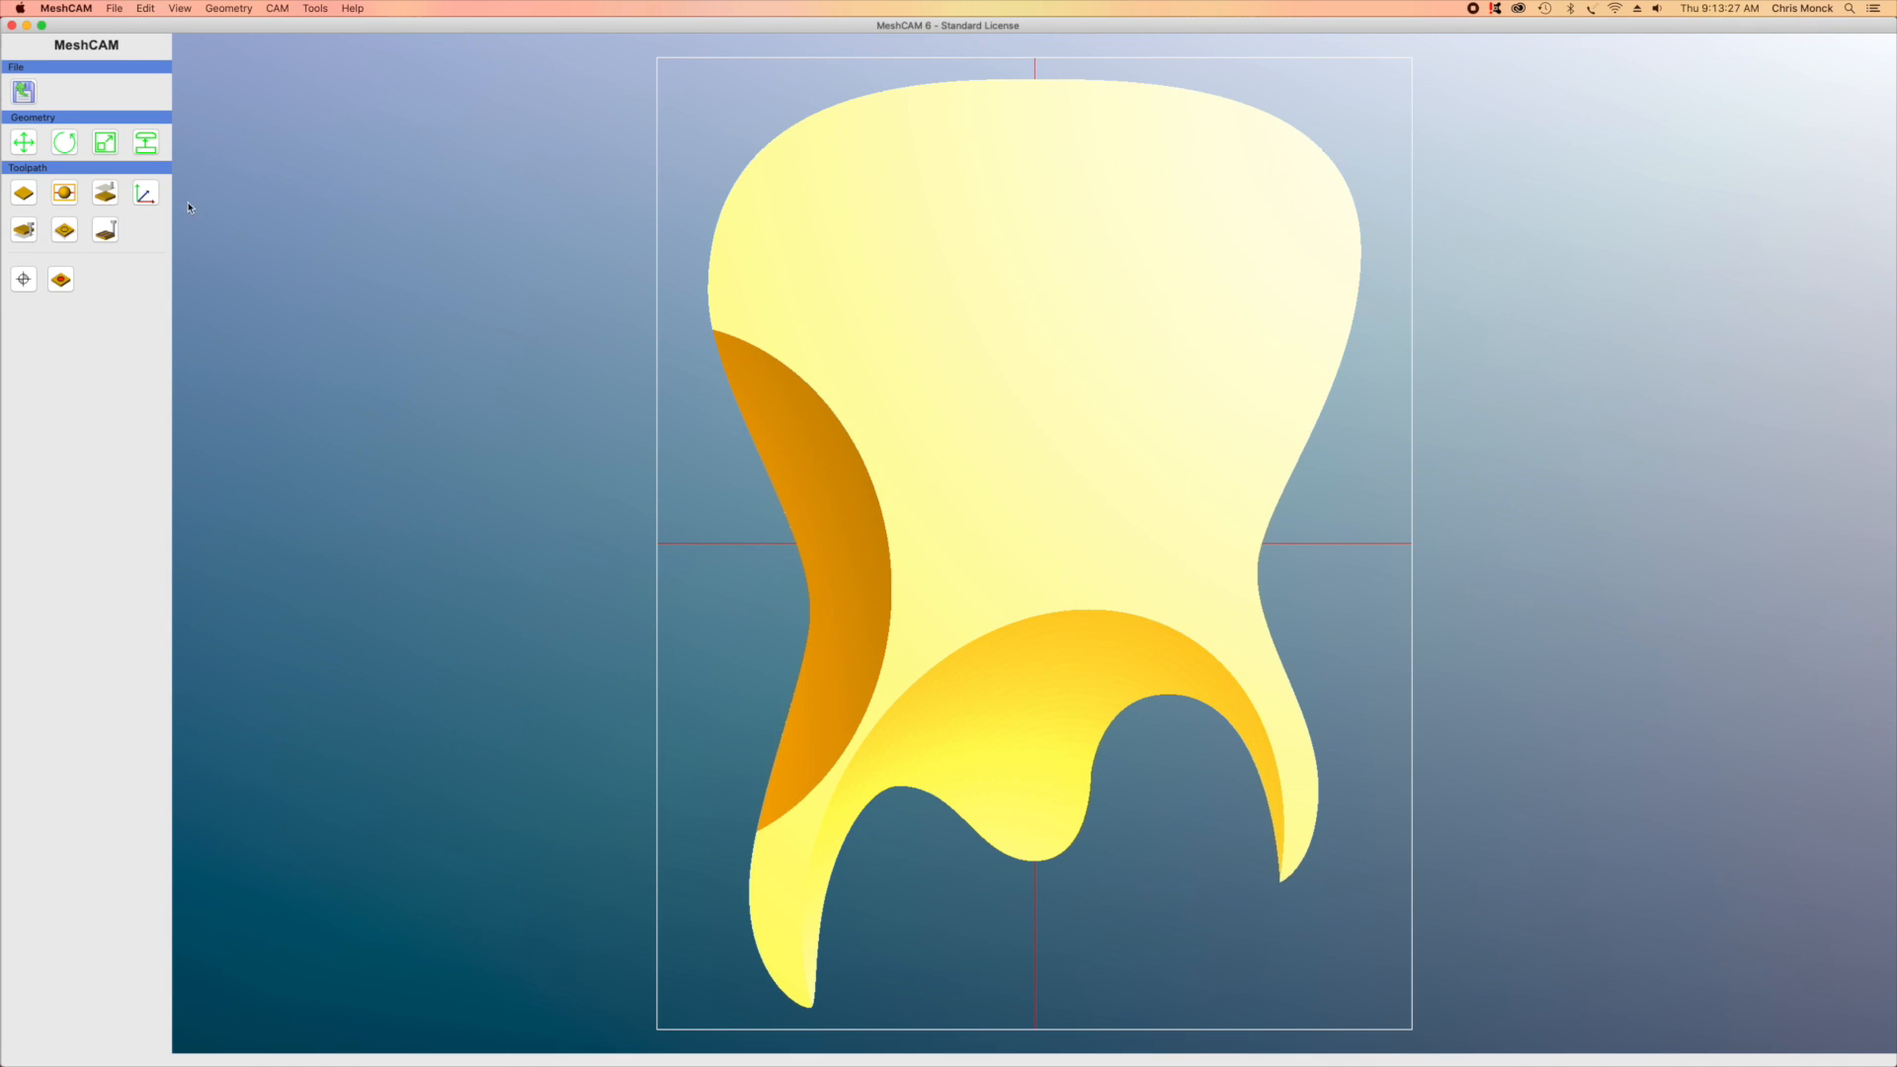
Set the program zero's XY position to the centre of the stock's top face
{"action": "left_click", "coordinate": [146, 194]}
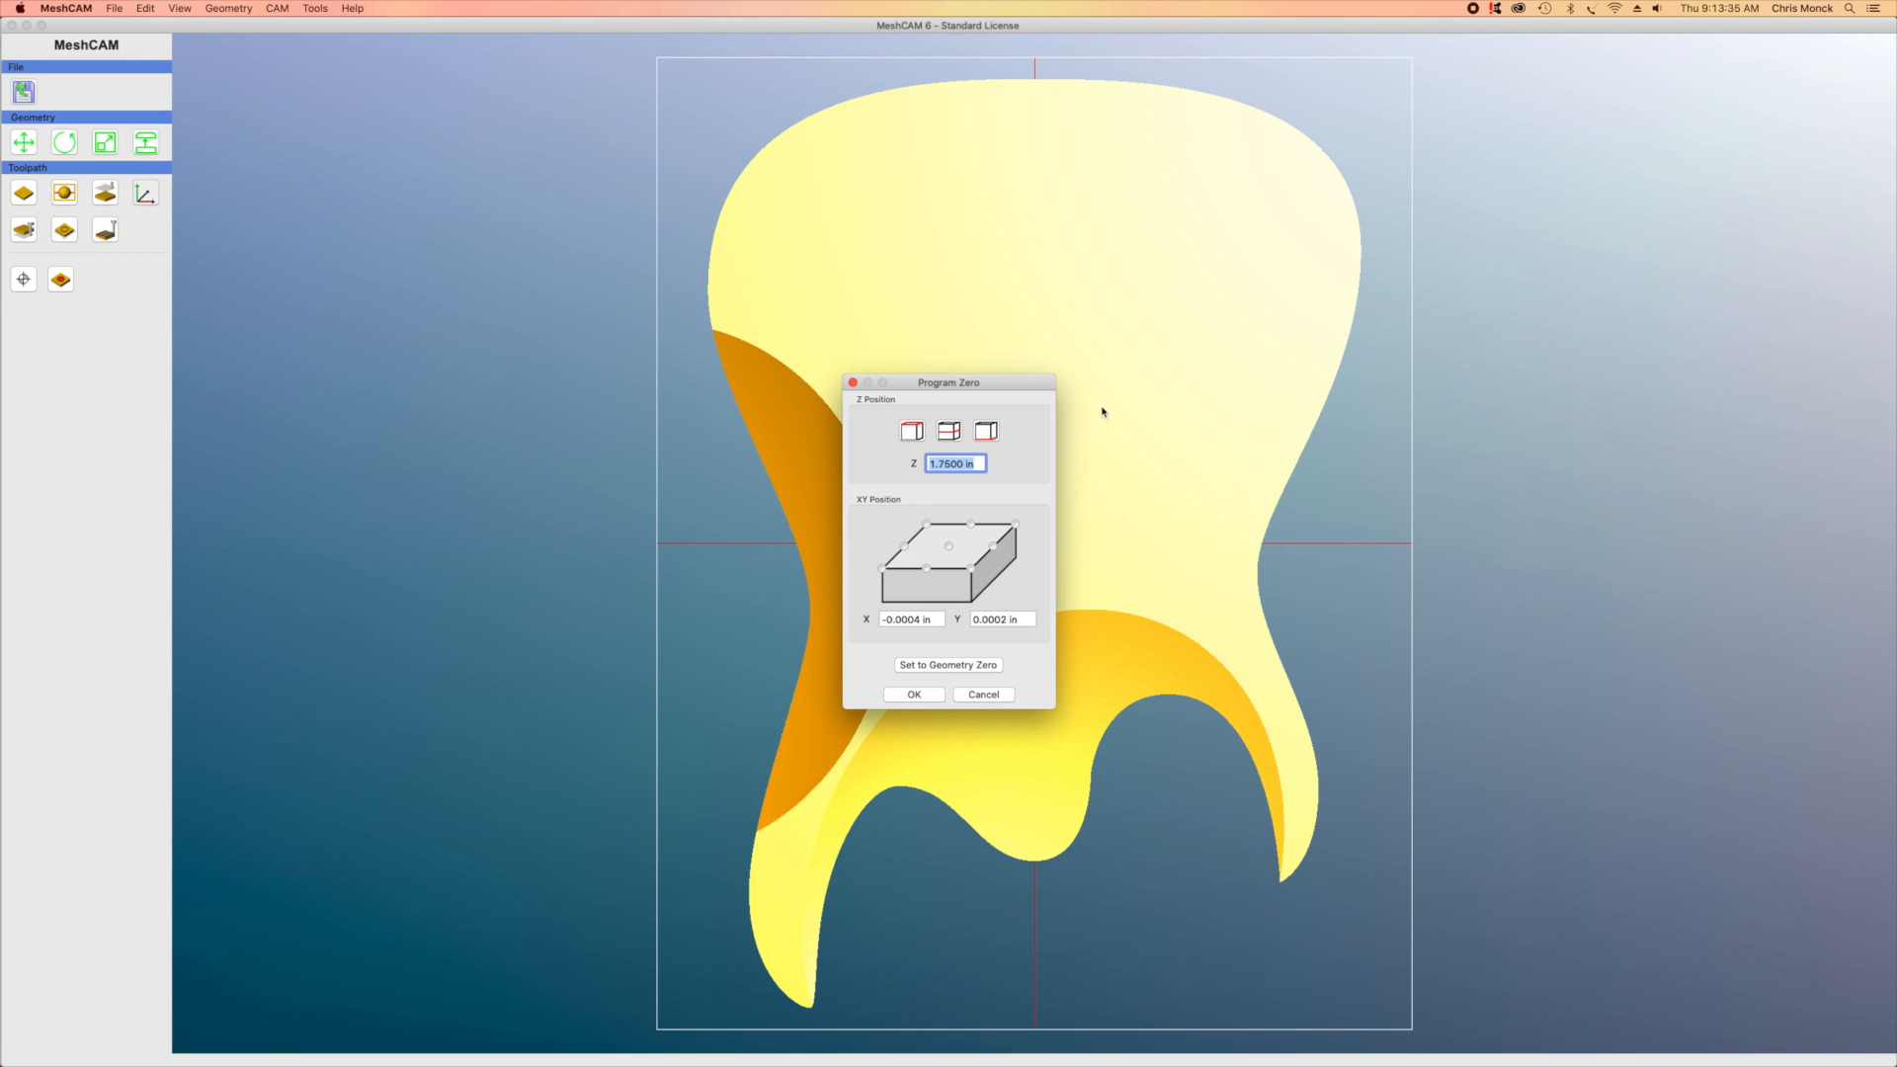
{"action": "left_click", "coordinate": [948, 547]}
{"action": "left_click", "coordinate": [914, 695]}
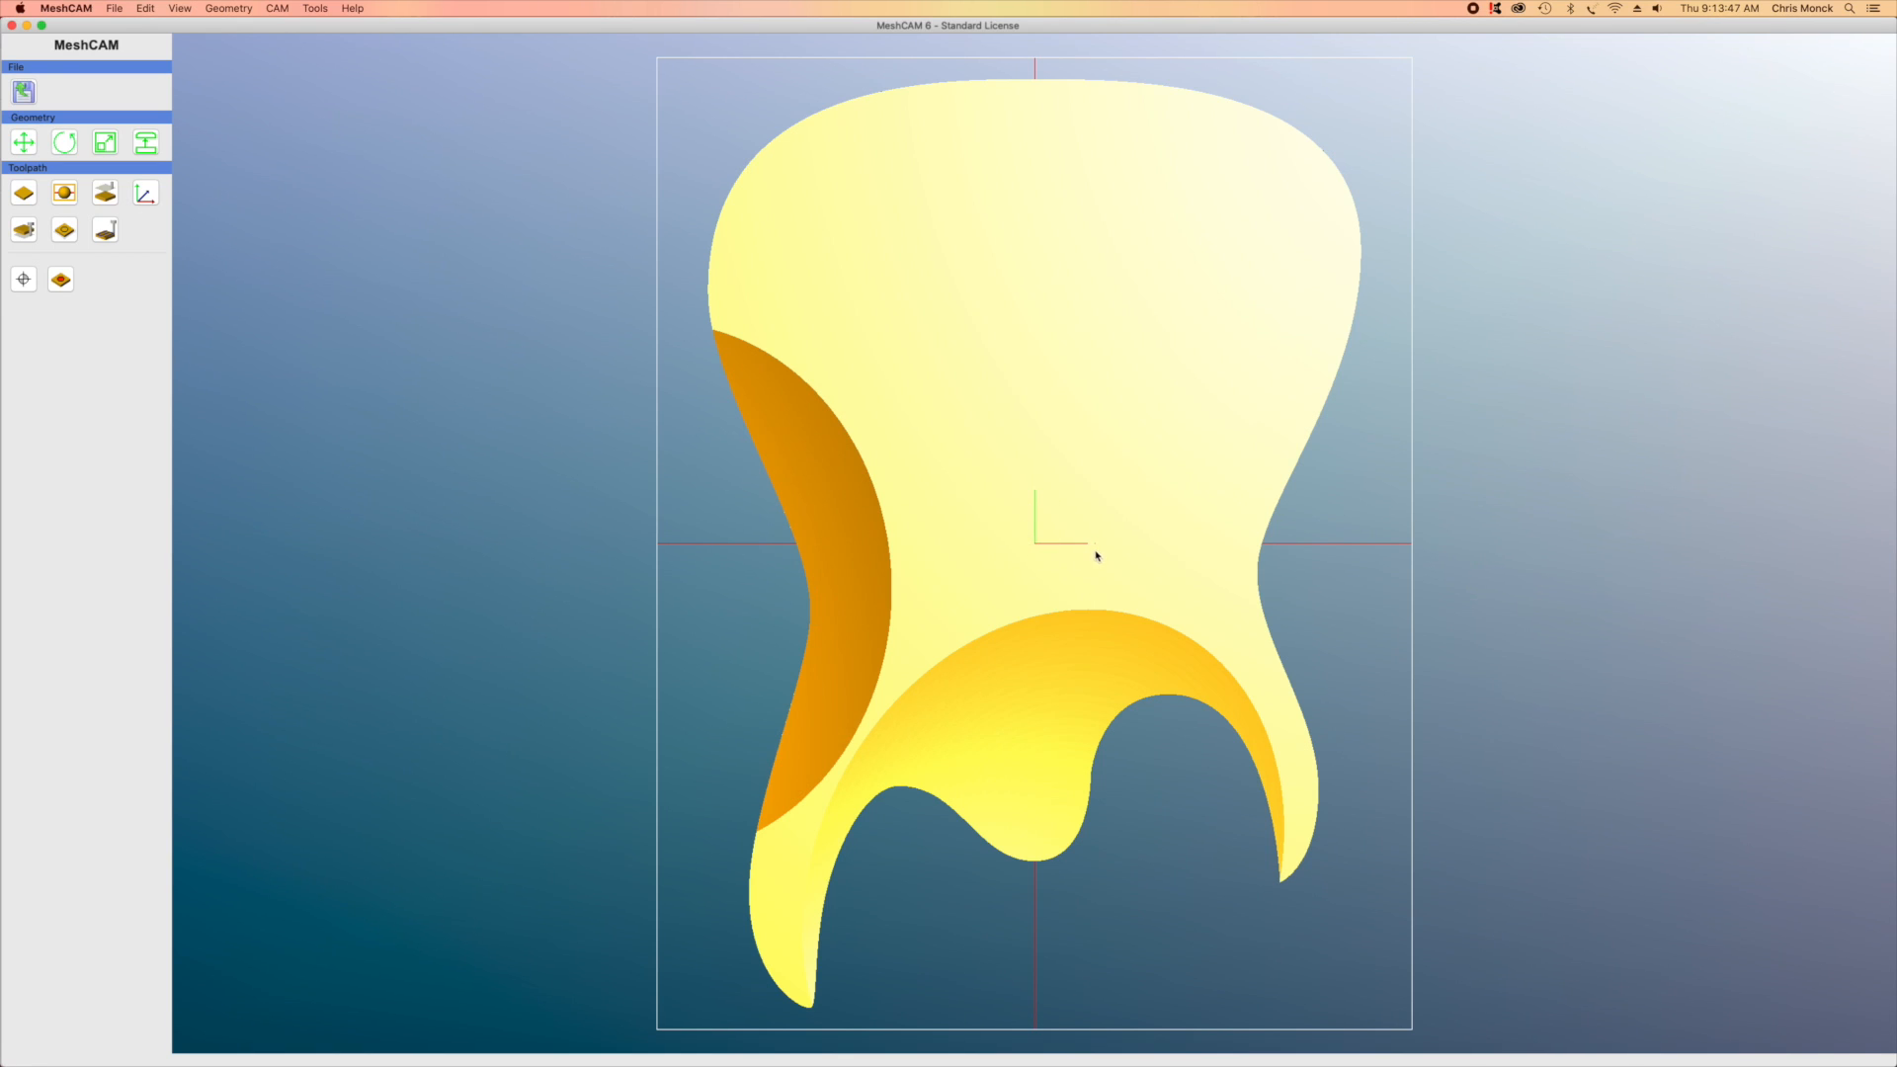
{"action": "left_click", "coordinate": [1037, 549]}
Set the maximum cutting depth to .935 inches
{"action": "left_click", "coordinate": [24, 231]}
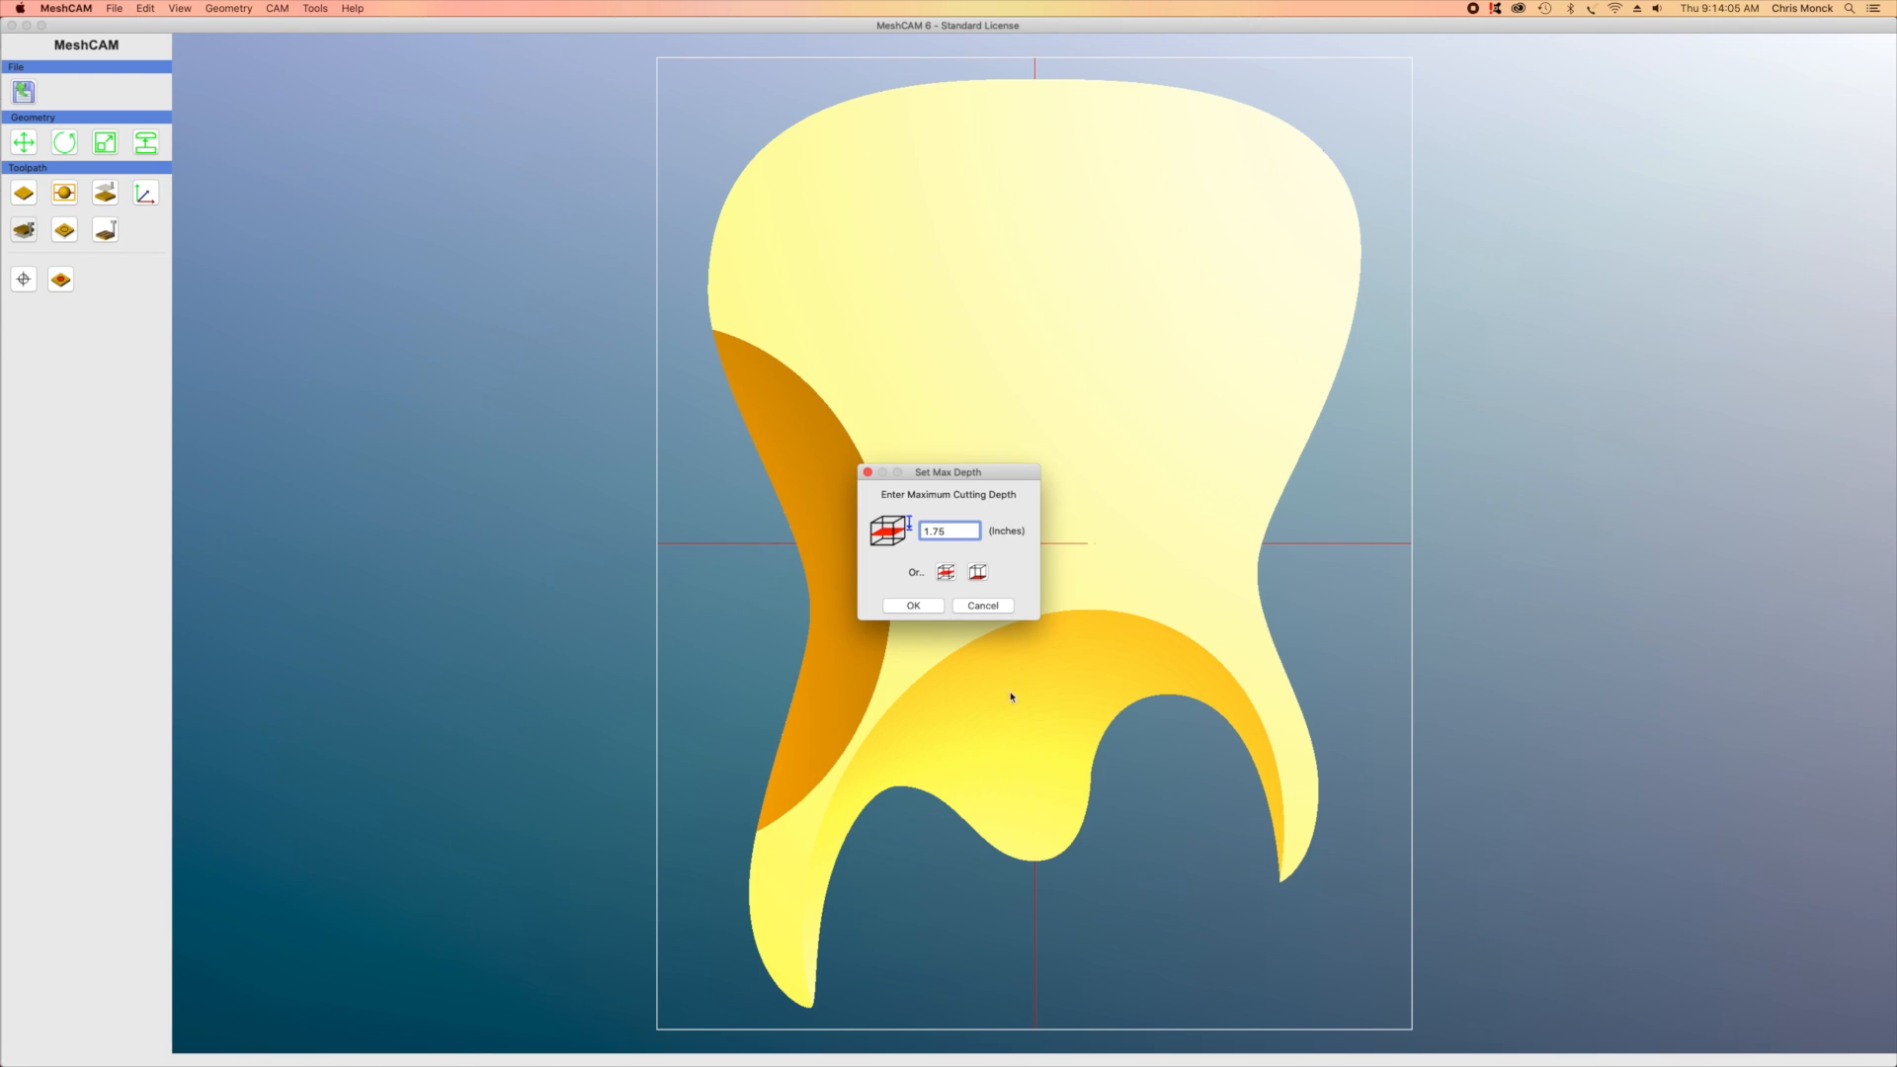
{"action": "double_click", "coordinate": [947, 532]}
{"action": "key", "text": "BackSpace"}
{"action": "type", "text": ".935"}
{"action": "left_click", "coordinate": [915, 606]}
Examine the maximum depth plane from the side against the deepest point of the belly cut, and from the neck end
{"action": "left_click_drag", "start_coordinate": [622, 821], "coordinate": [733, 428]}
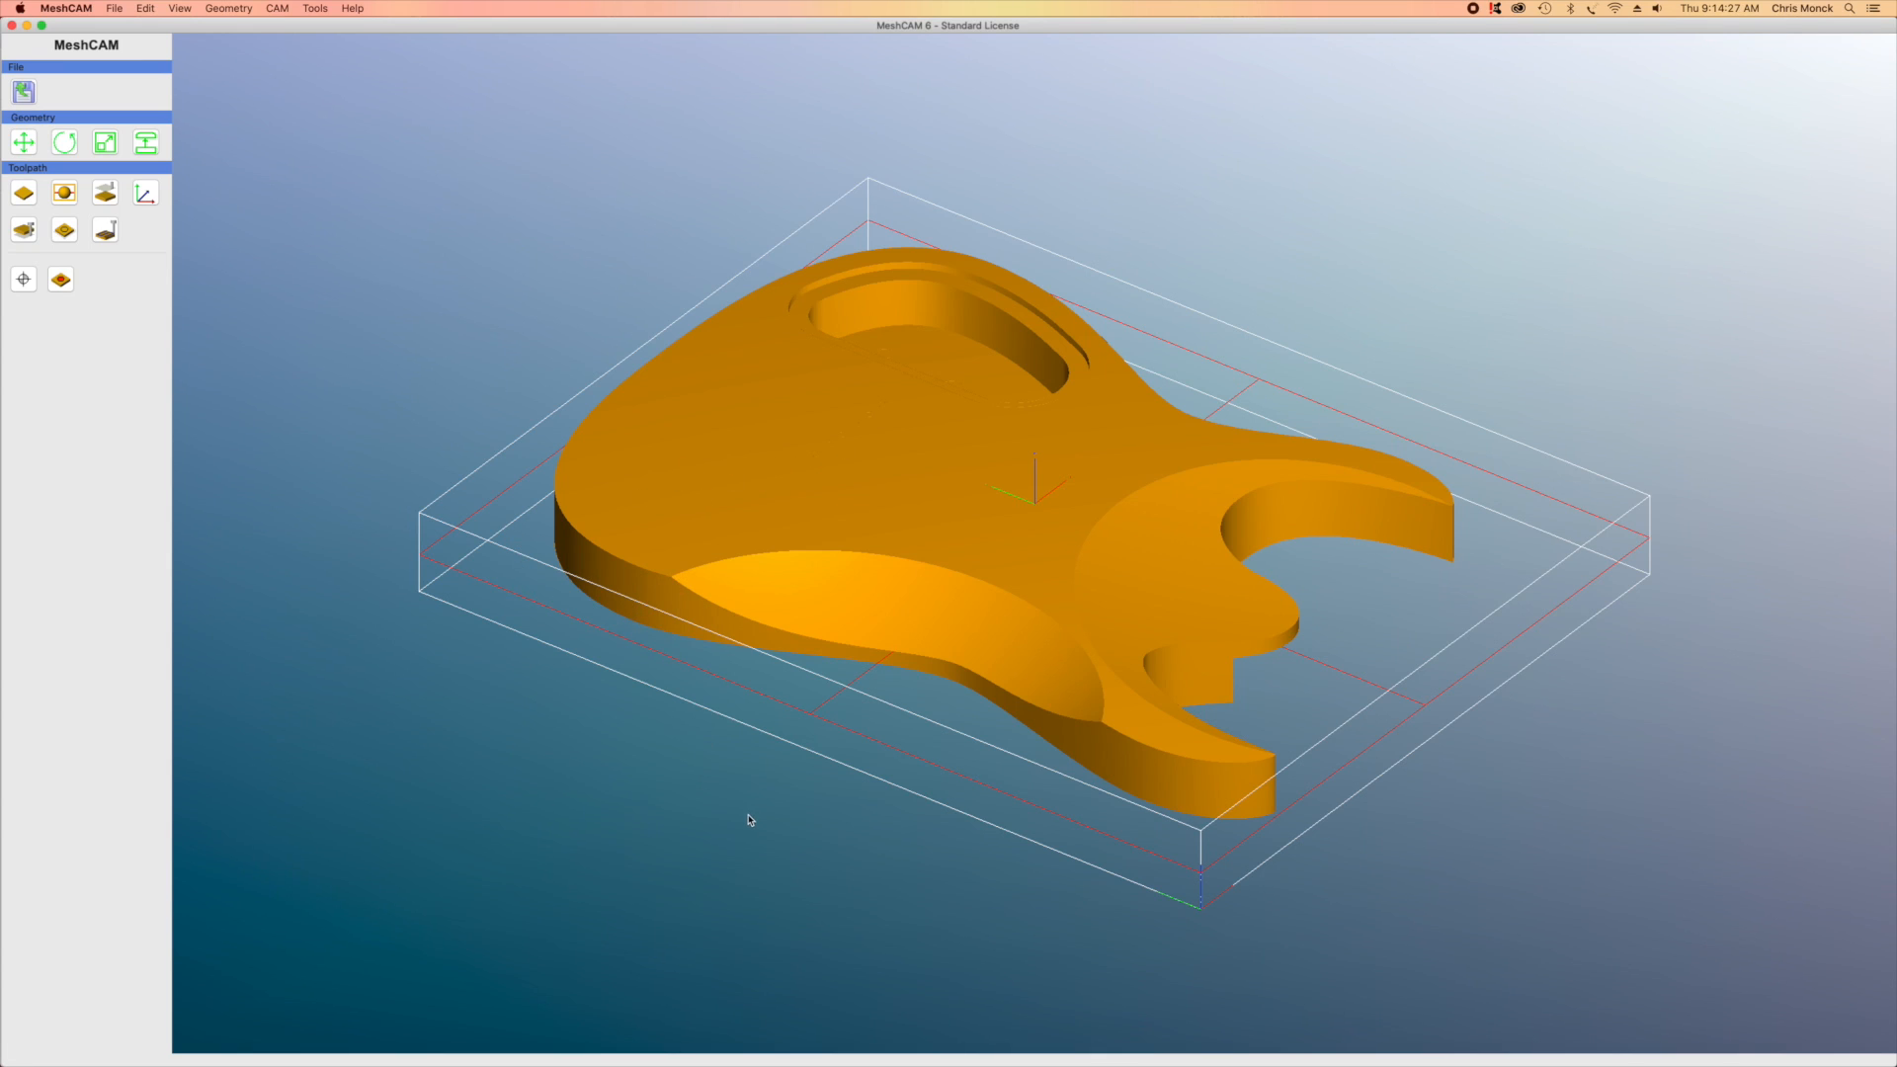
{"action": "left_click_drag", "start_coordinate": [749, 820], "coordinate": [1182, 343]}
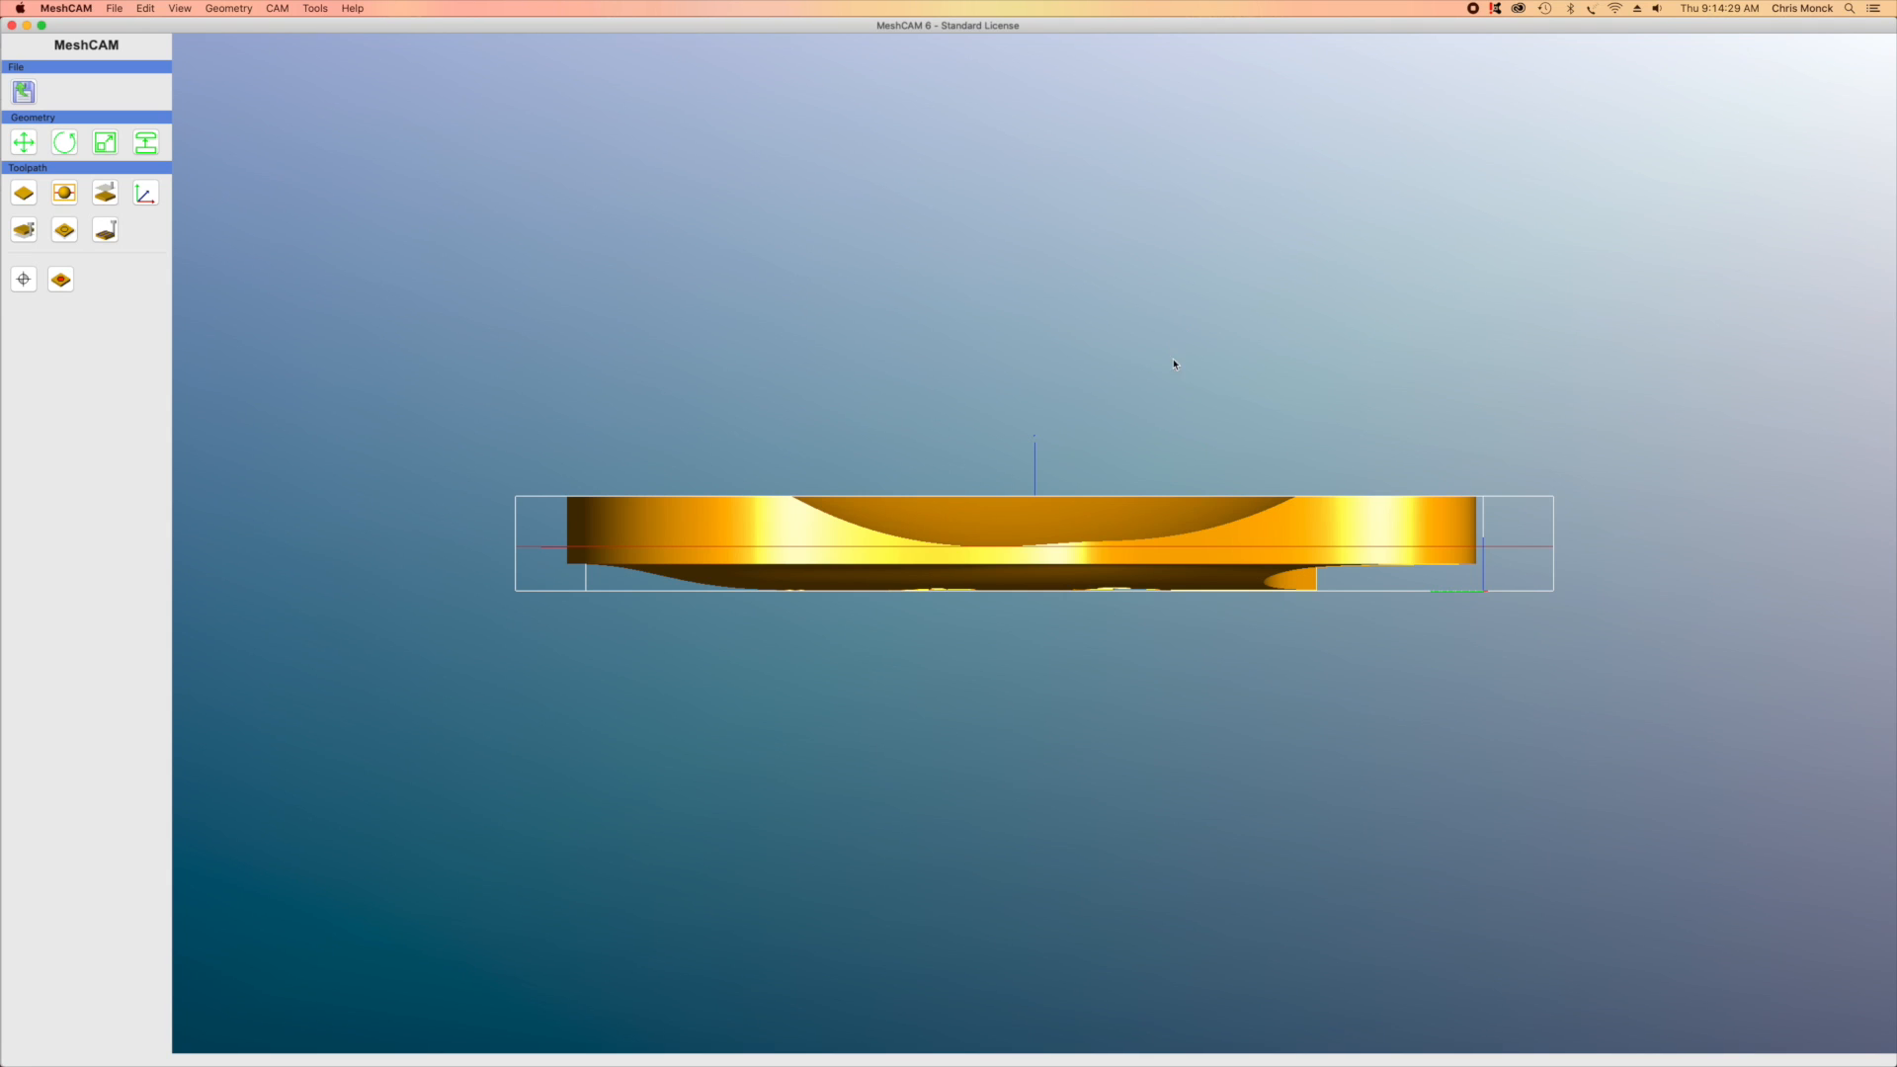
{"action": "scroll", "coordinate": [998, 547], "scroll_direction": "up", "scroll_amount": 10}
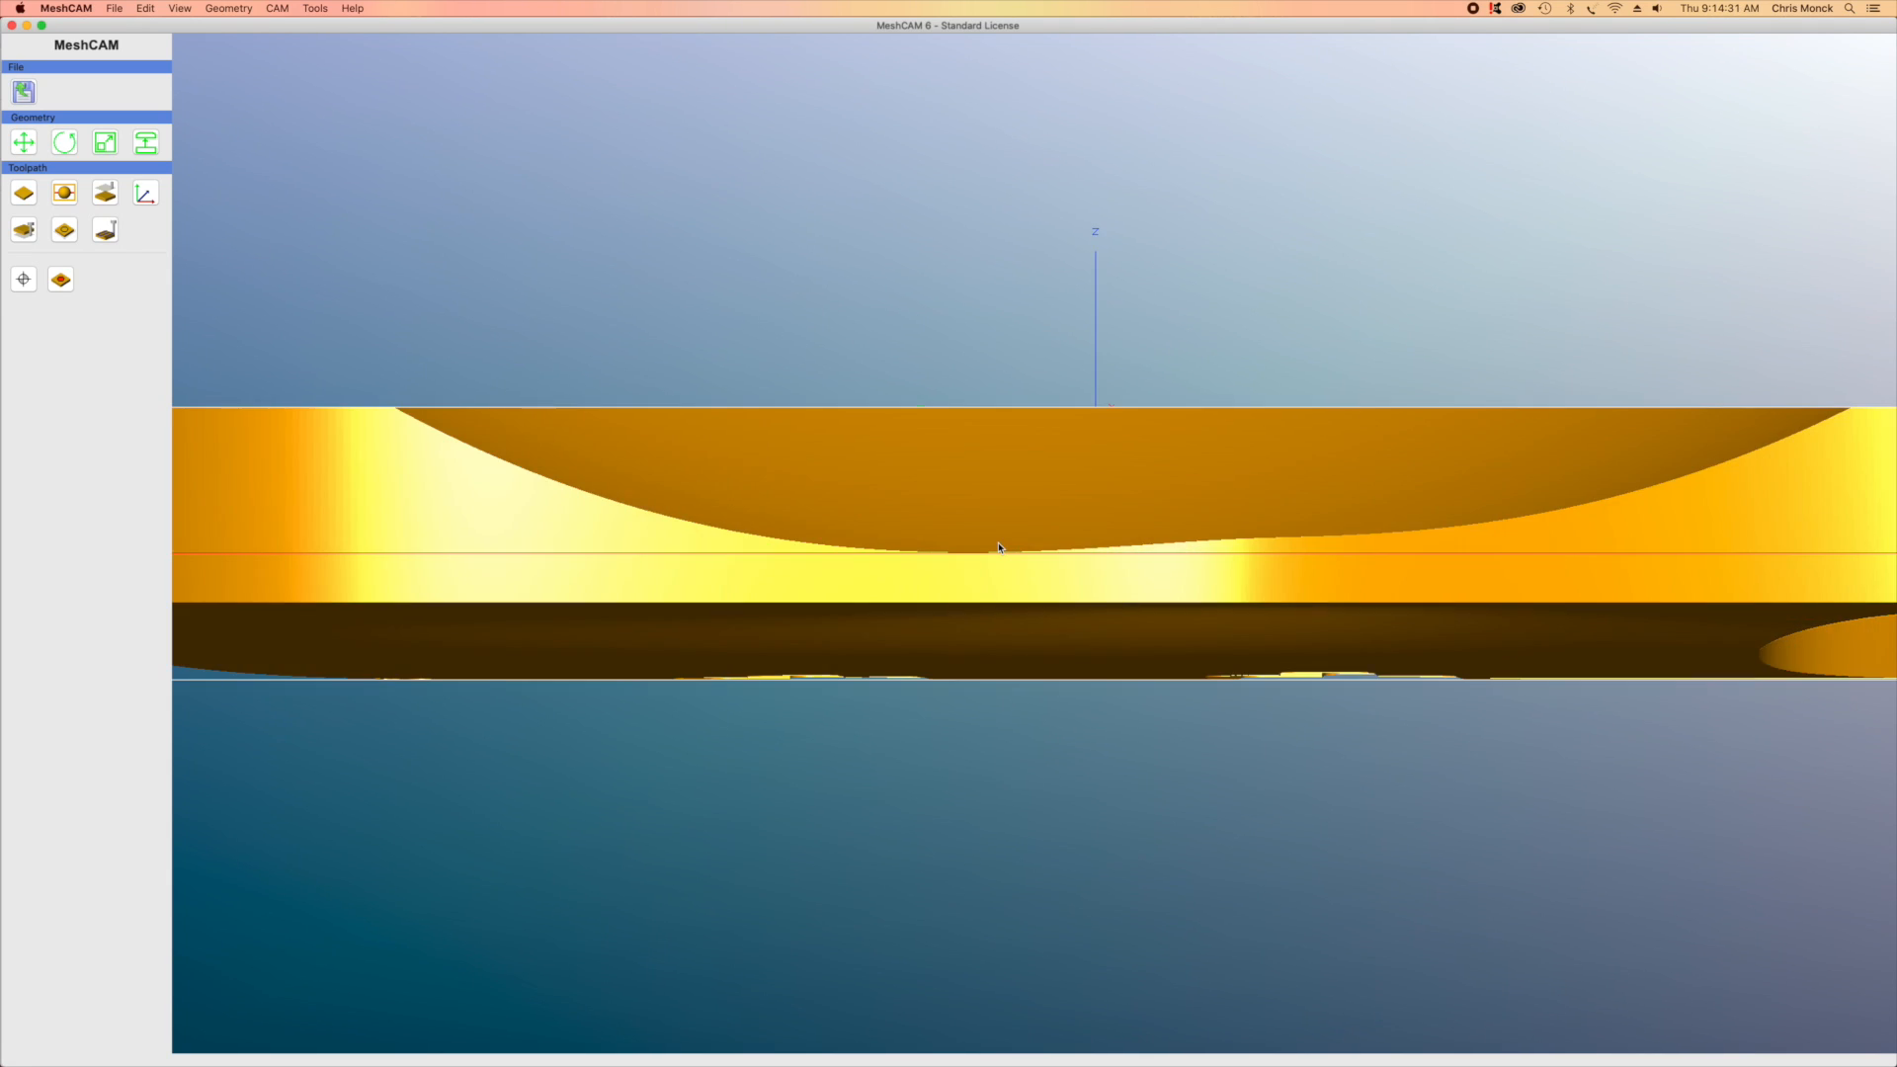
{"action": "scroll", "coordinate": [999, 547], "scroll_direction": "up", "scroll_amount": 3}
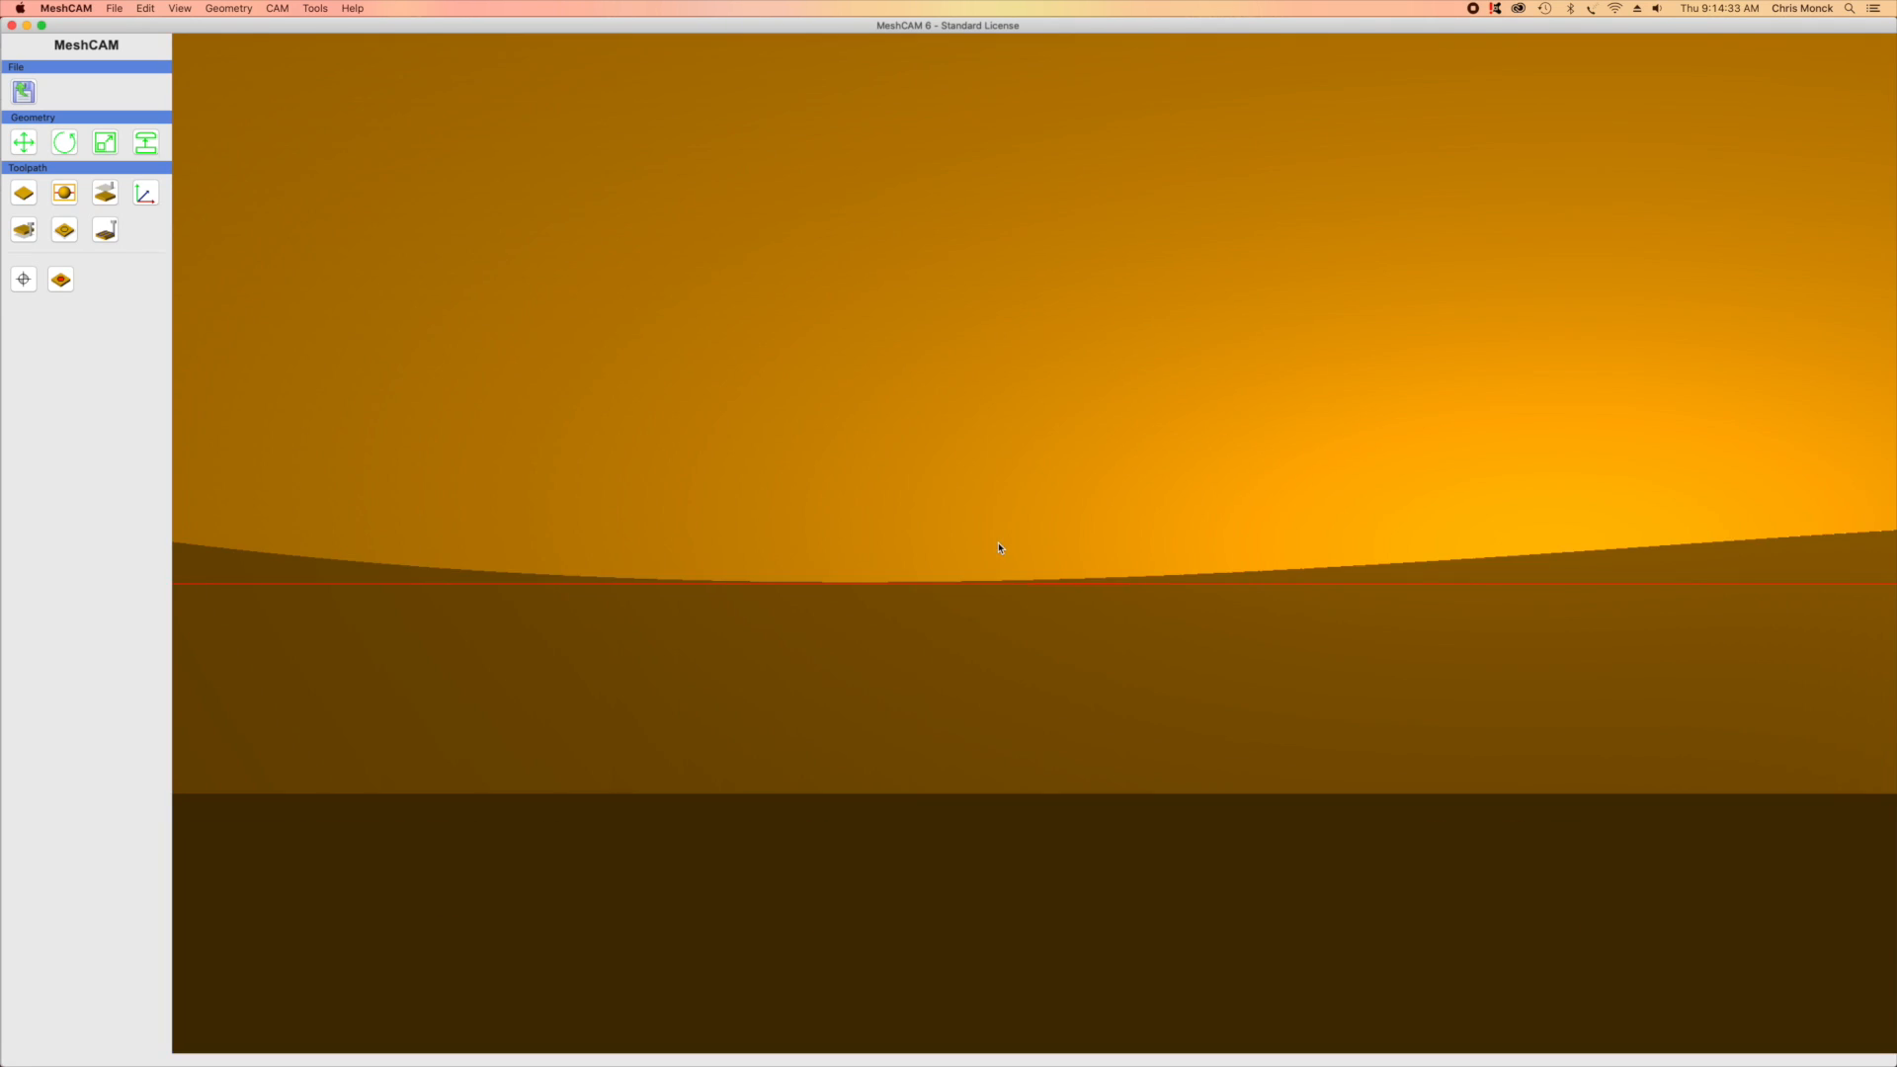
{"action": "scroll", "coordinate": [903, 583], "scroll_direction": "down", "scroll_amount": 6}
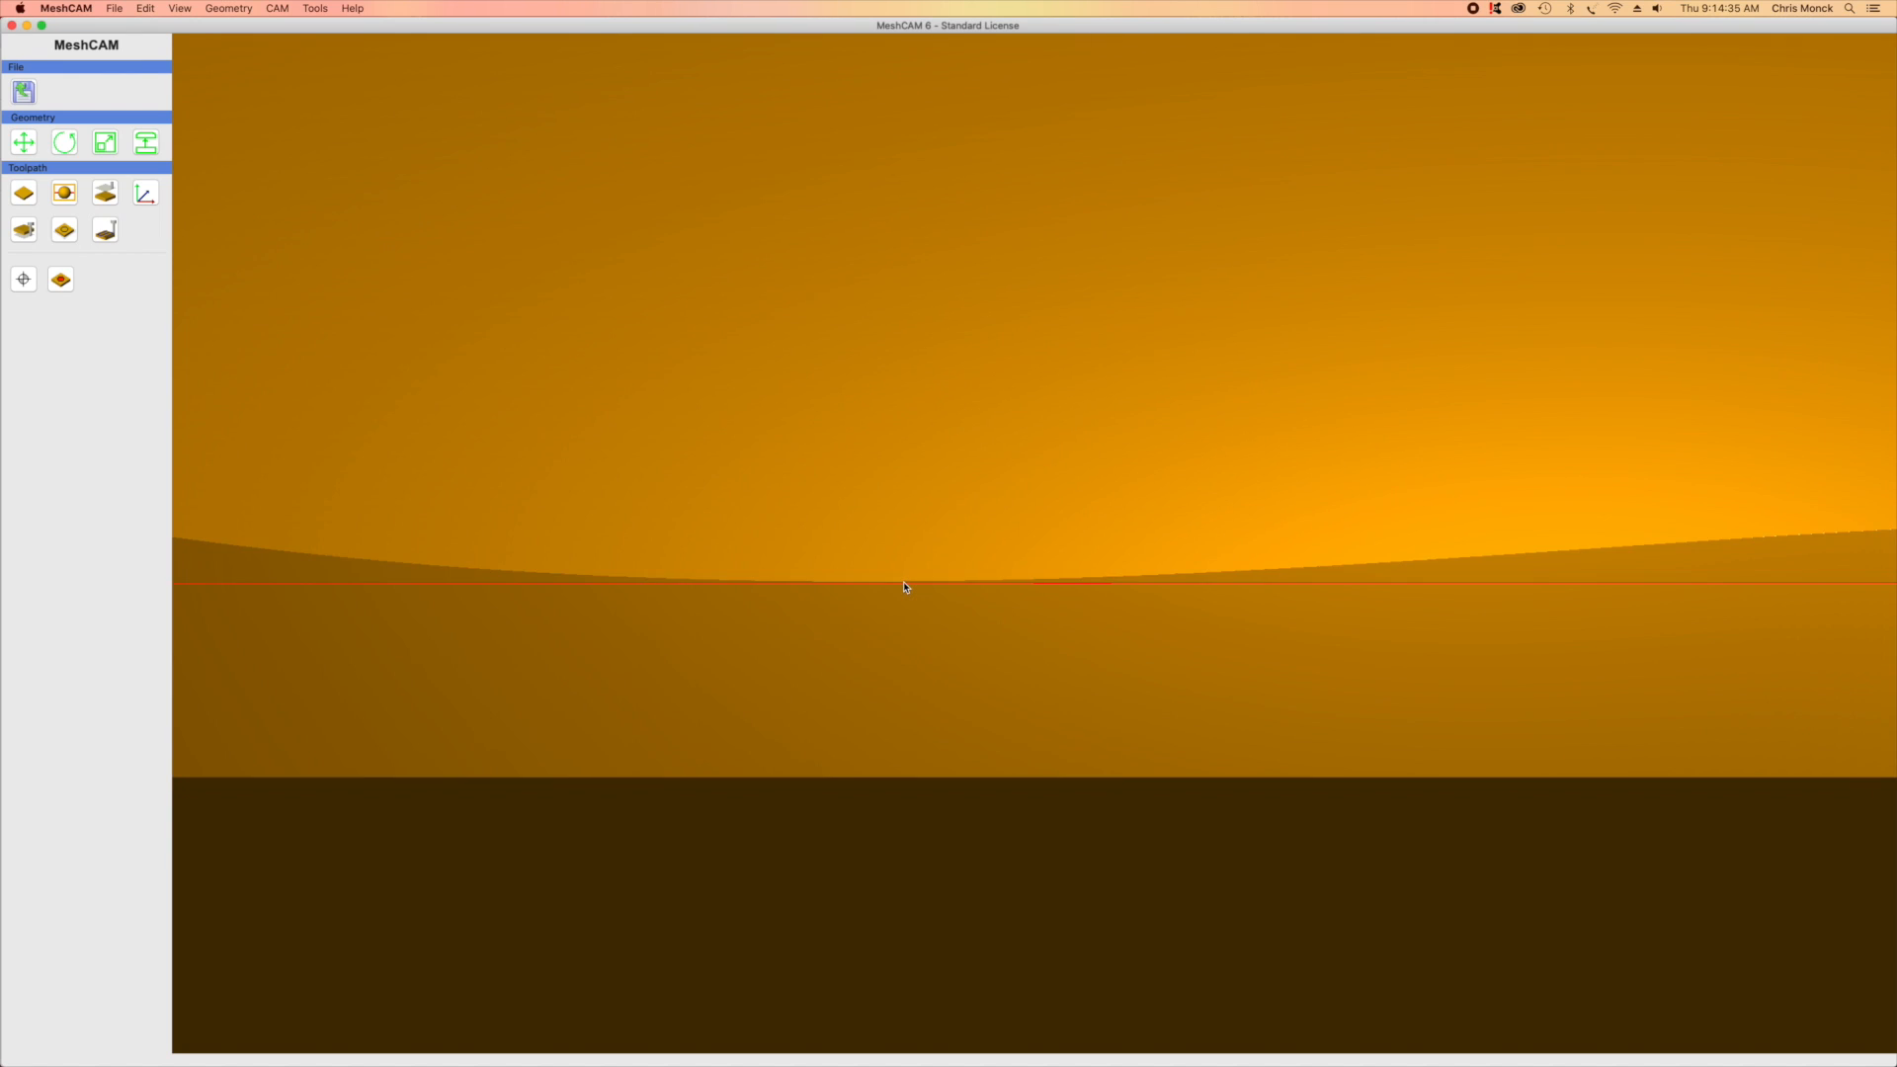
{"action": "scroll", "coordinate": [904, 586], "scroll_direction": "down", "scroll_amount": 5}
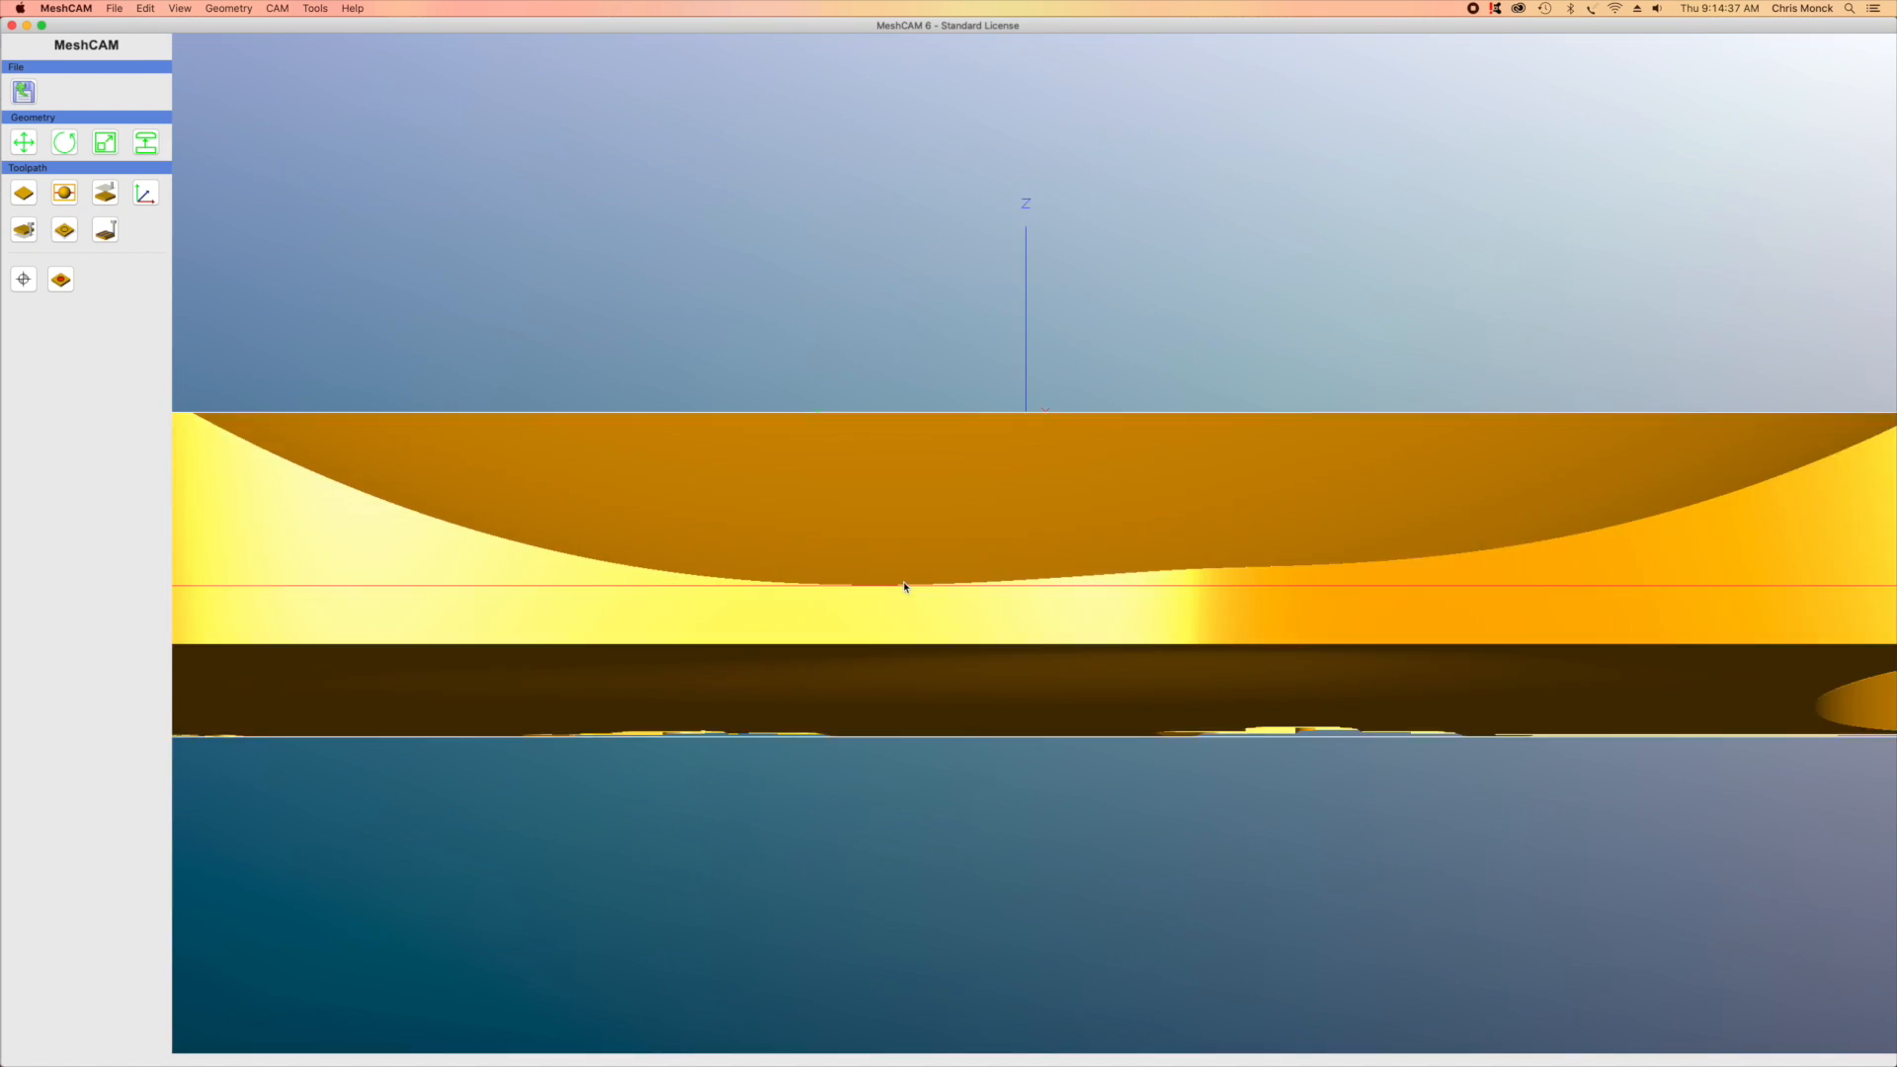
{"action": "scroll", "coordinate": [904, 586], "scroll_direction": "down", "scroll_amount": 3}
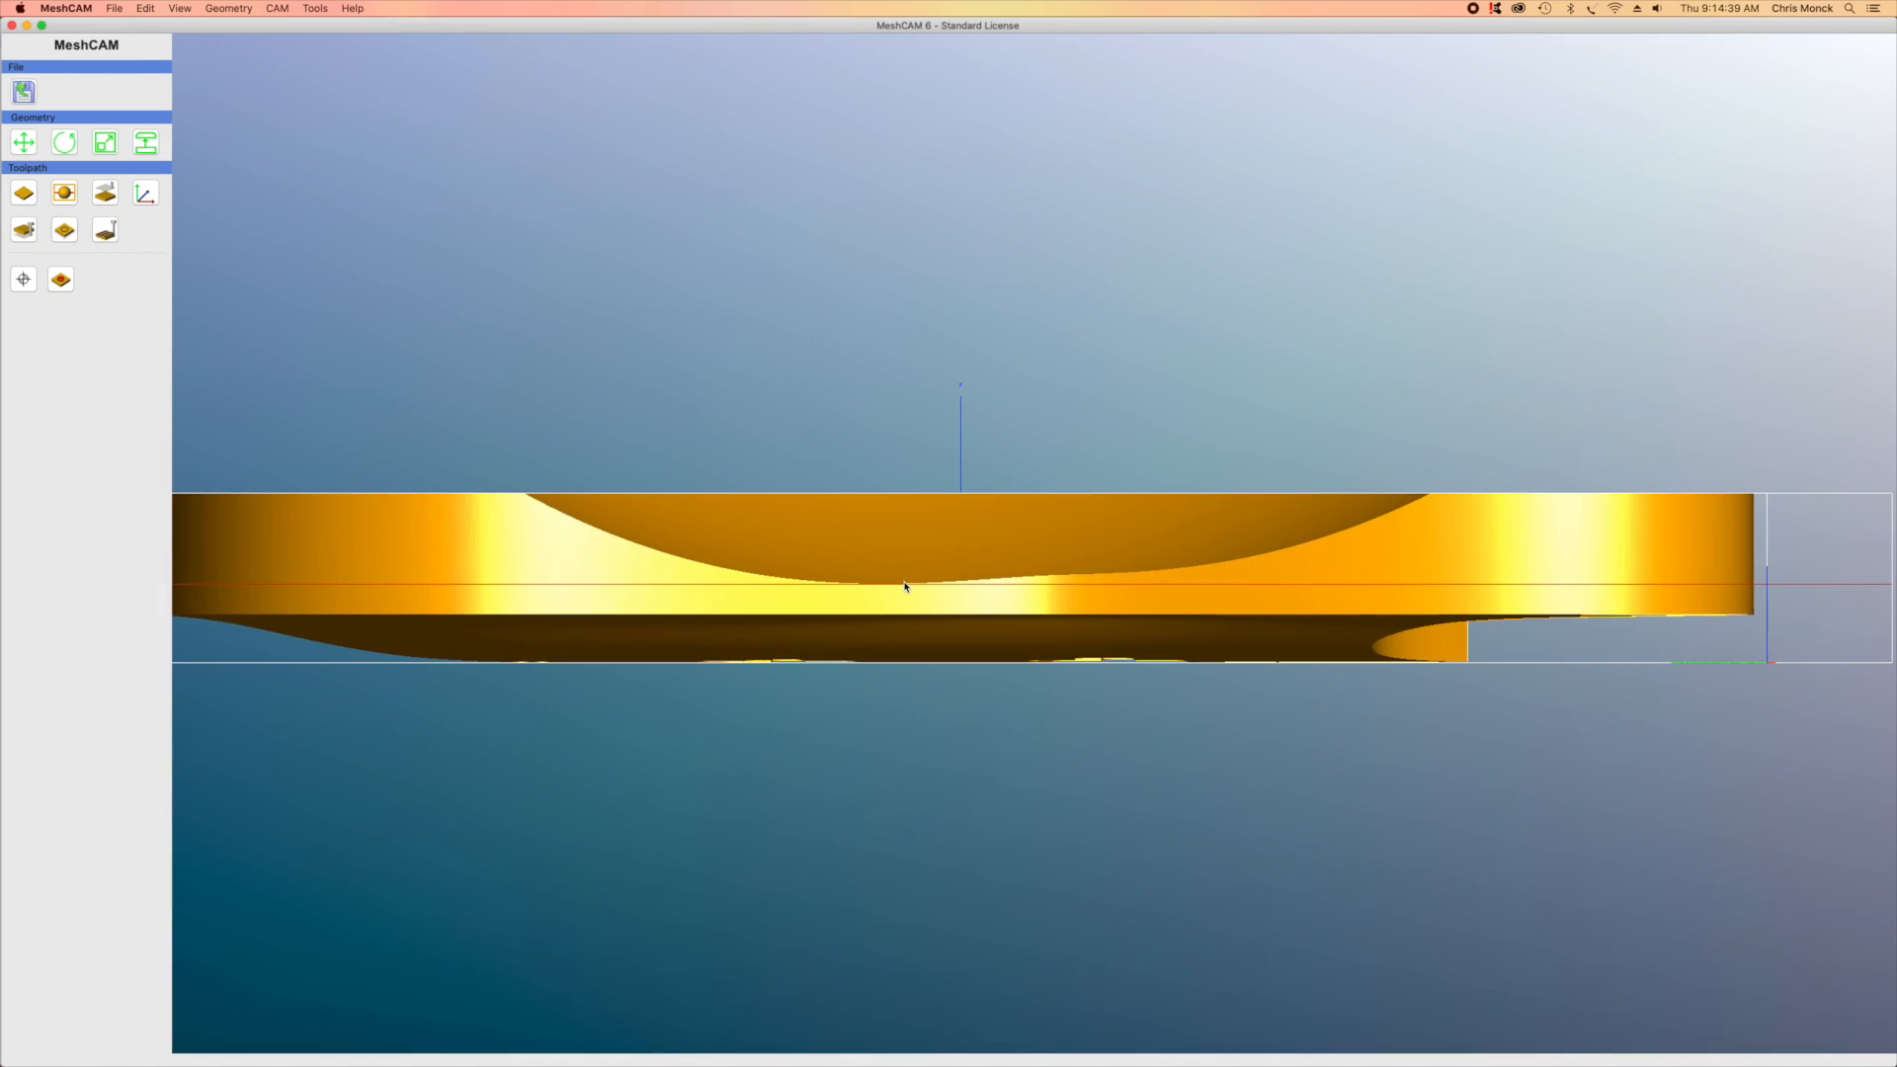
{"action": "left_click_drag", "start_coordinate": [1328, 700], "coordinate": [966, 573]}
{"action": "mouse_move", "coordinate": [966, 821]}
{"action": "left_mouse_down"}
{"action": "mouse_move", "coordinate": [997, 762]}
{"action": "mouse_move", "coordinate": [991, 707]}
{"action": "left_mouse_up"}
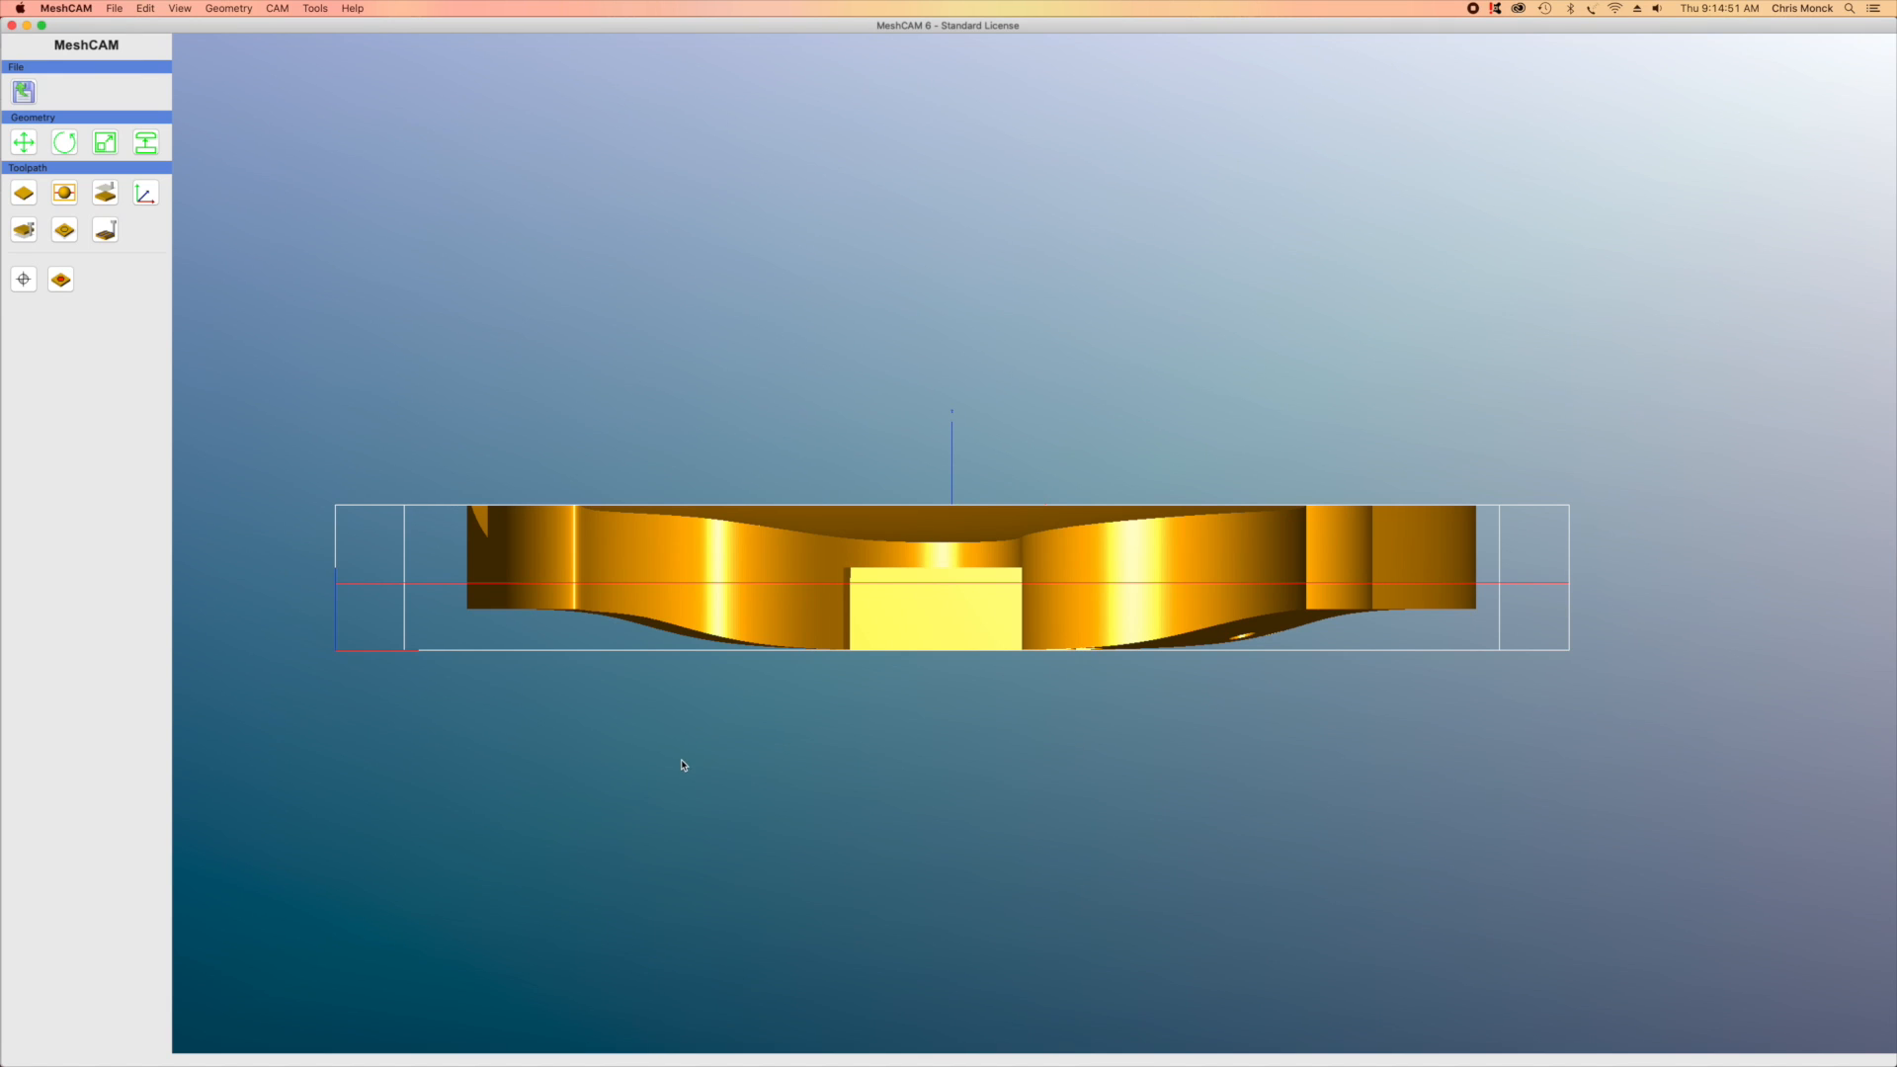
Viewed from above, define a polygon region to machine around the belly cut, just outside its curved edge
{"action": "left_click", "coordinate": [180, 8]}
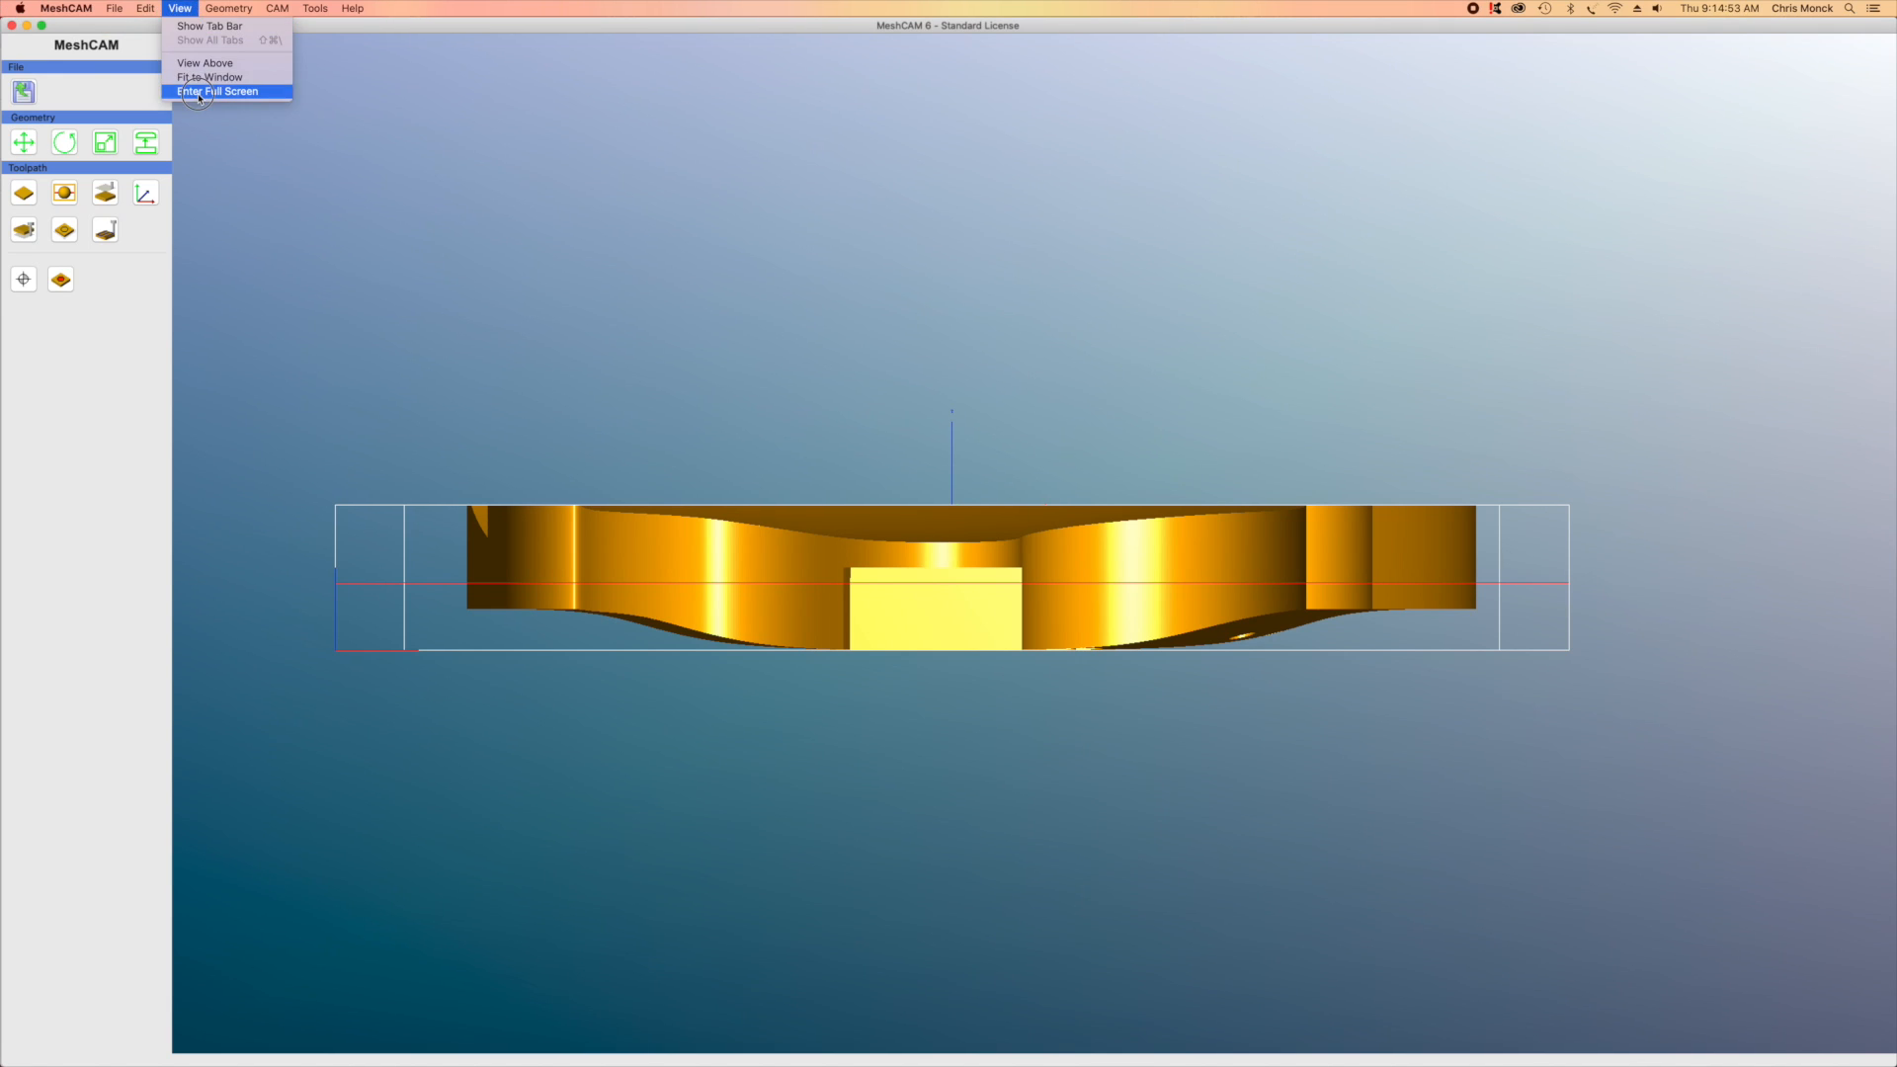
{"action": "left_click", "coordinate": [206, 65]}
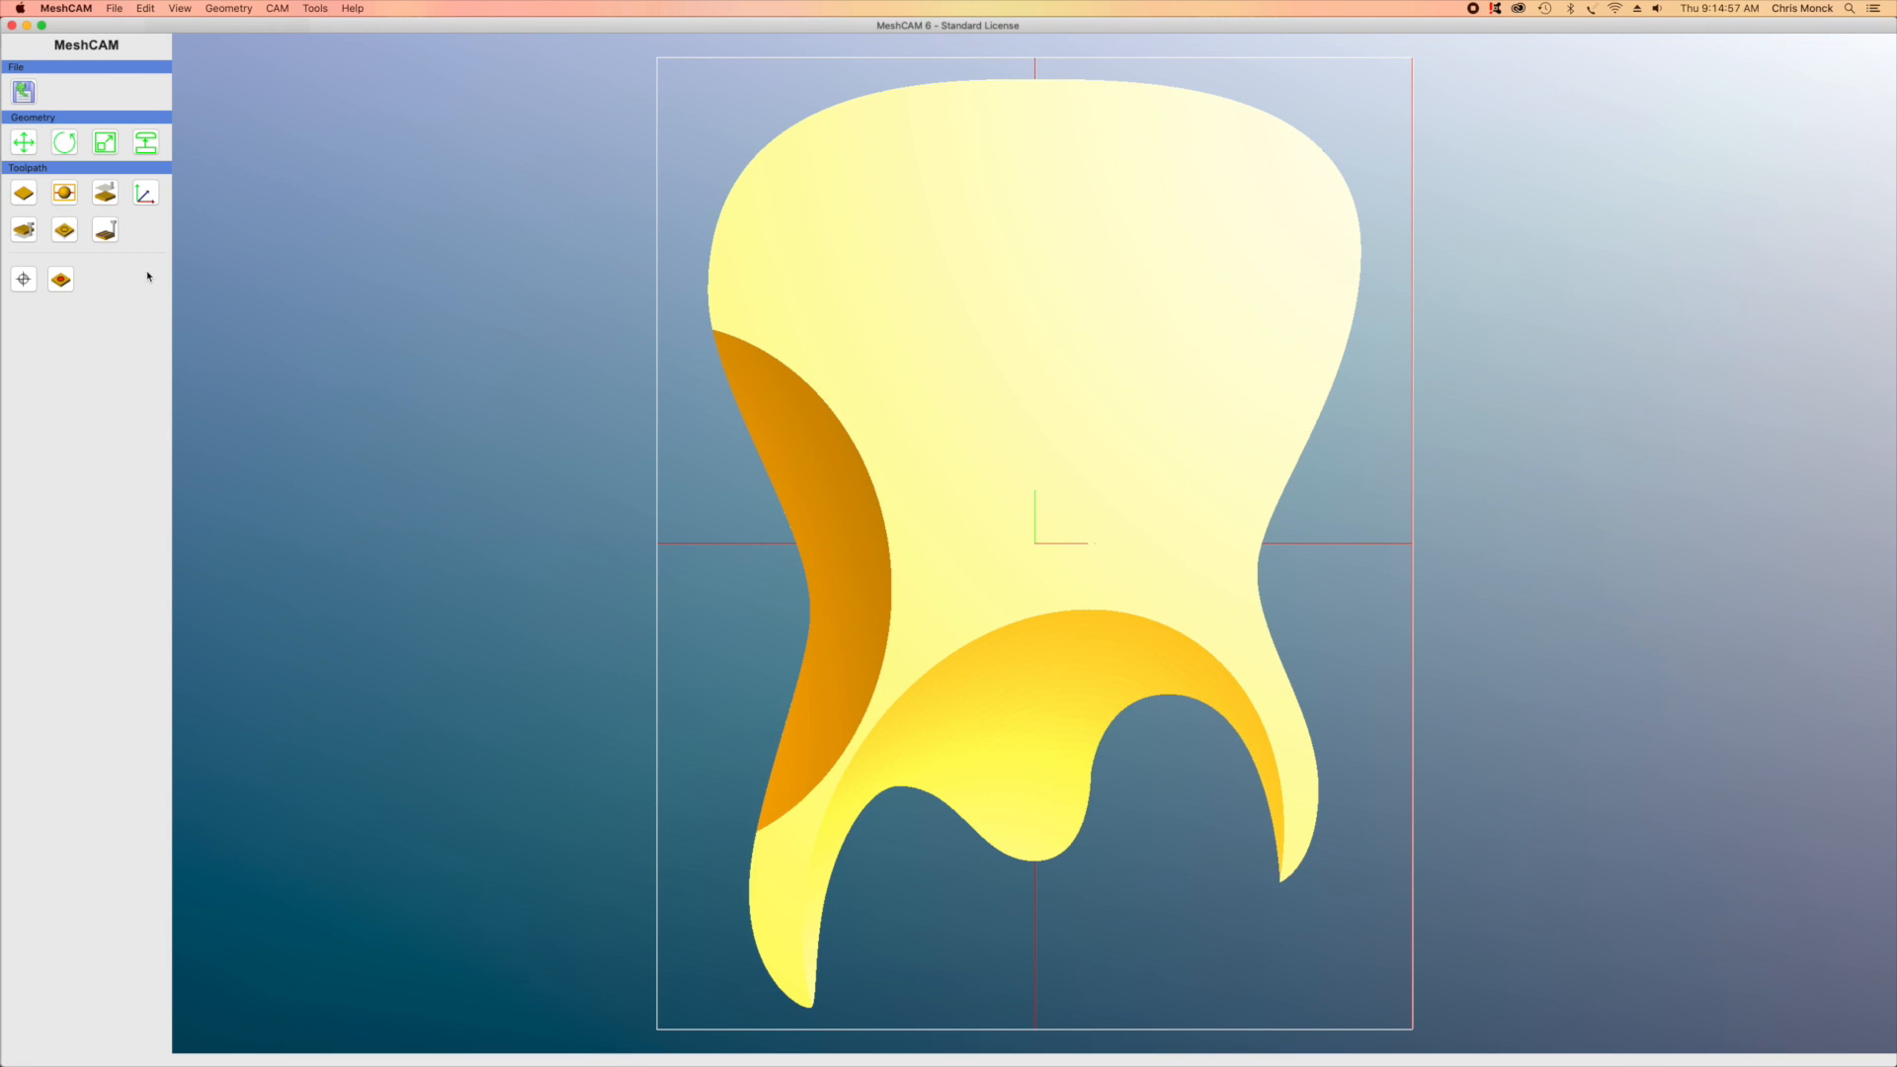
{"action": "left_click", "coordinate": [65, 232]}
{"action": "left_click_drag", "start_coordinate": [993, 456], "coordinate": [631, 463]}
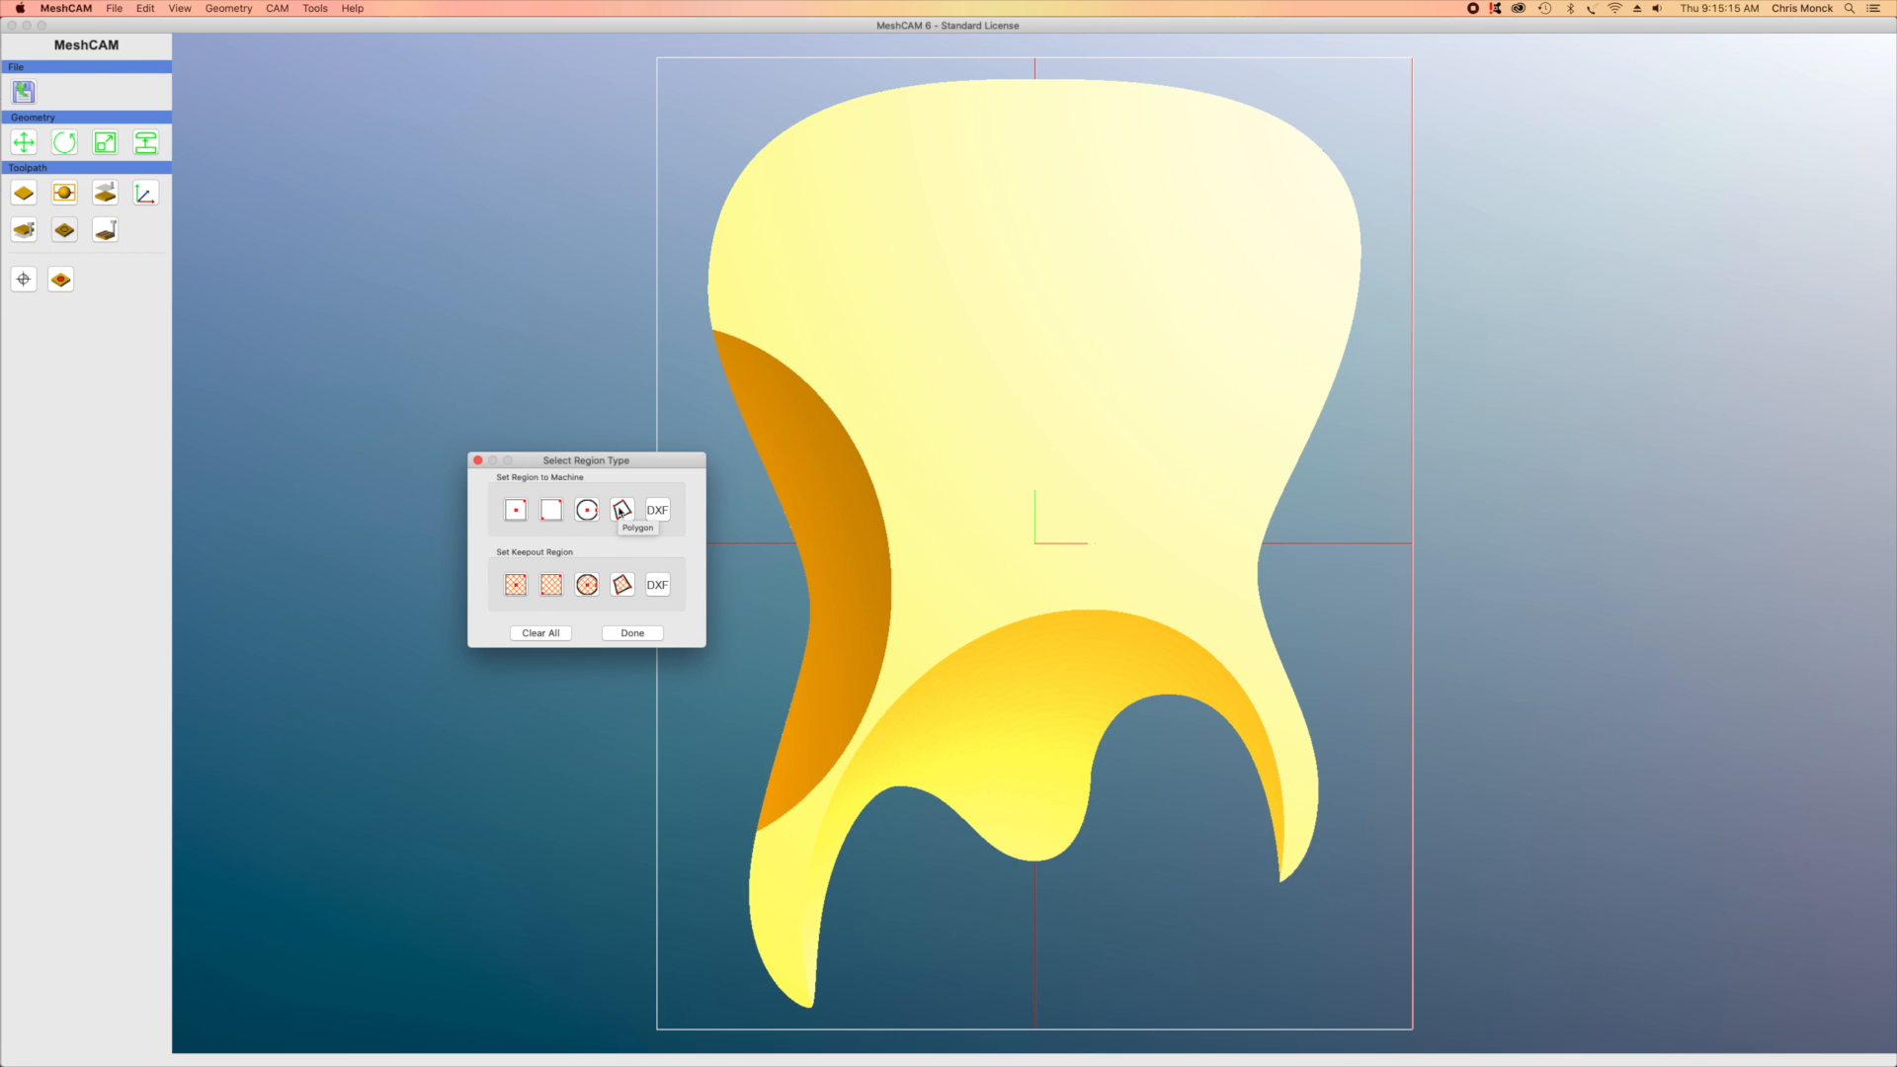
{"action": "left_click", "coordinate": [620, 509]}
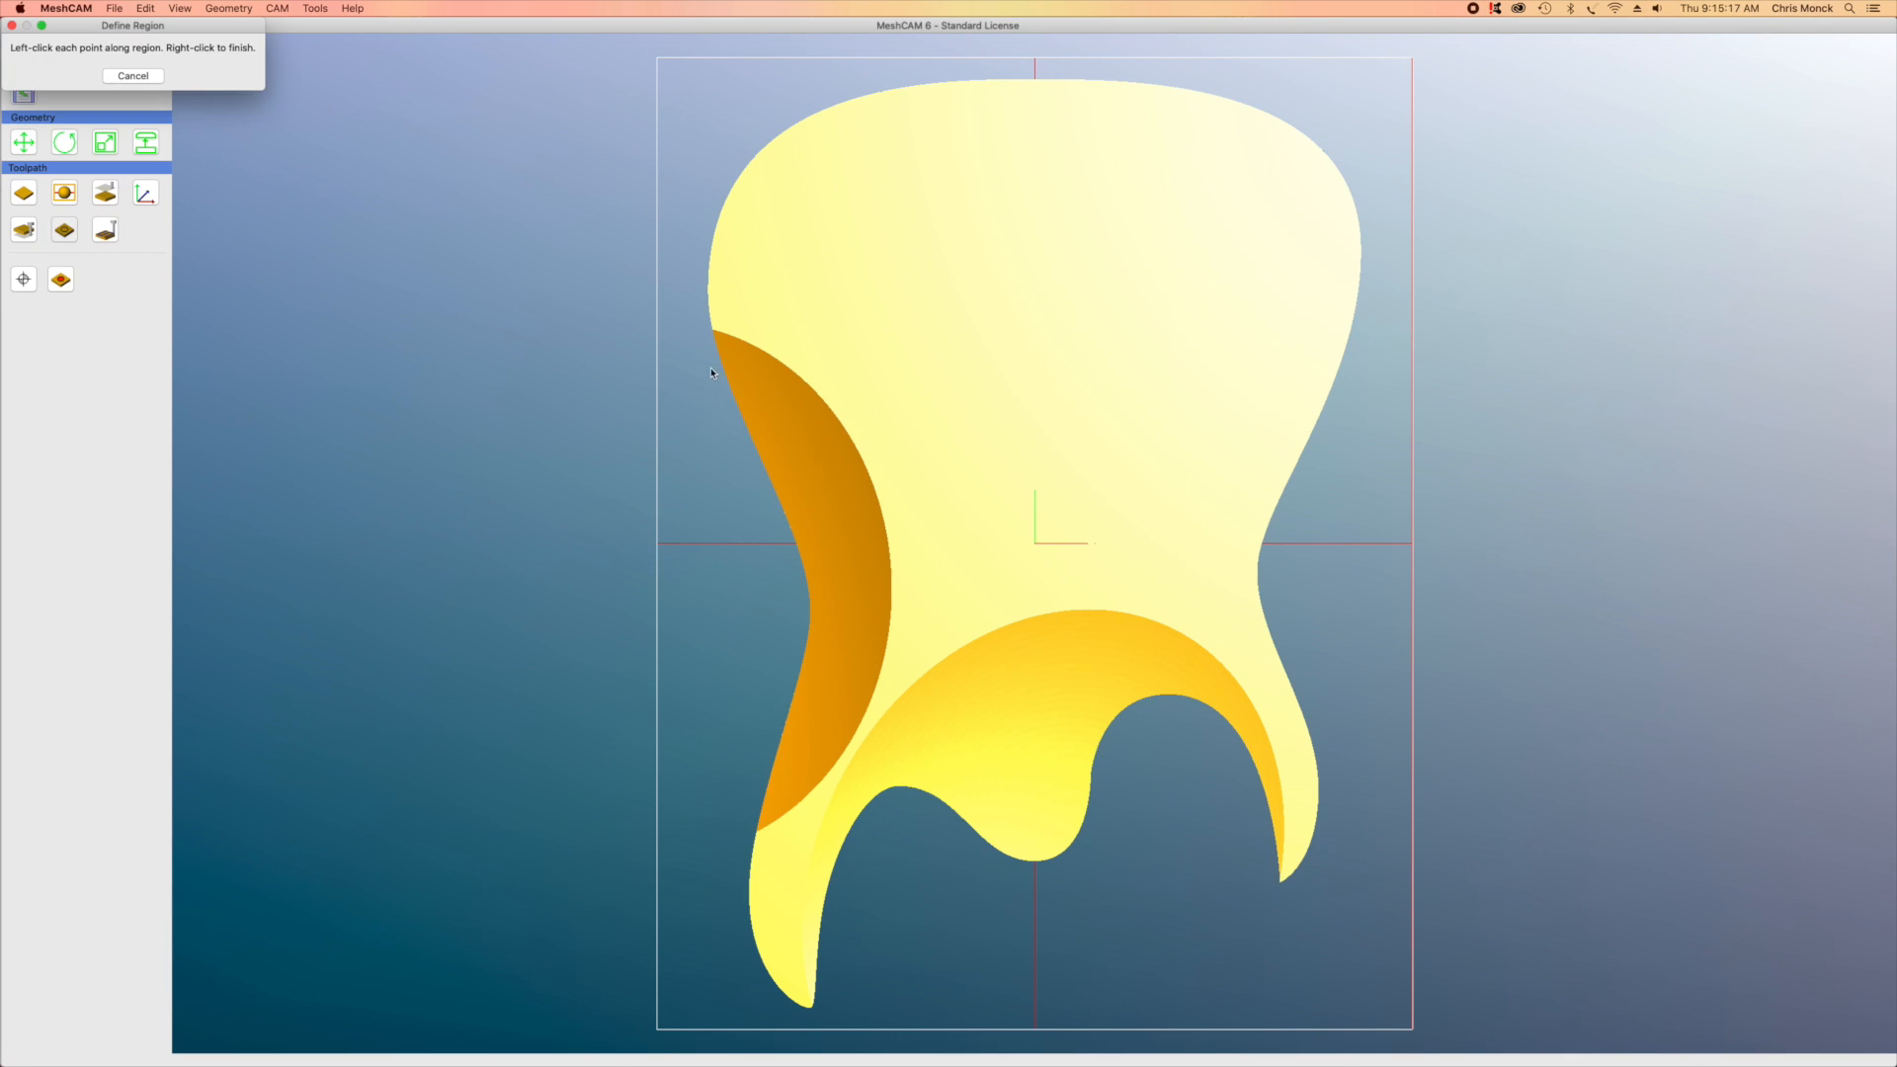
{"action": "left_click", "coordinate": [675, 338]}
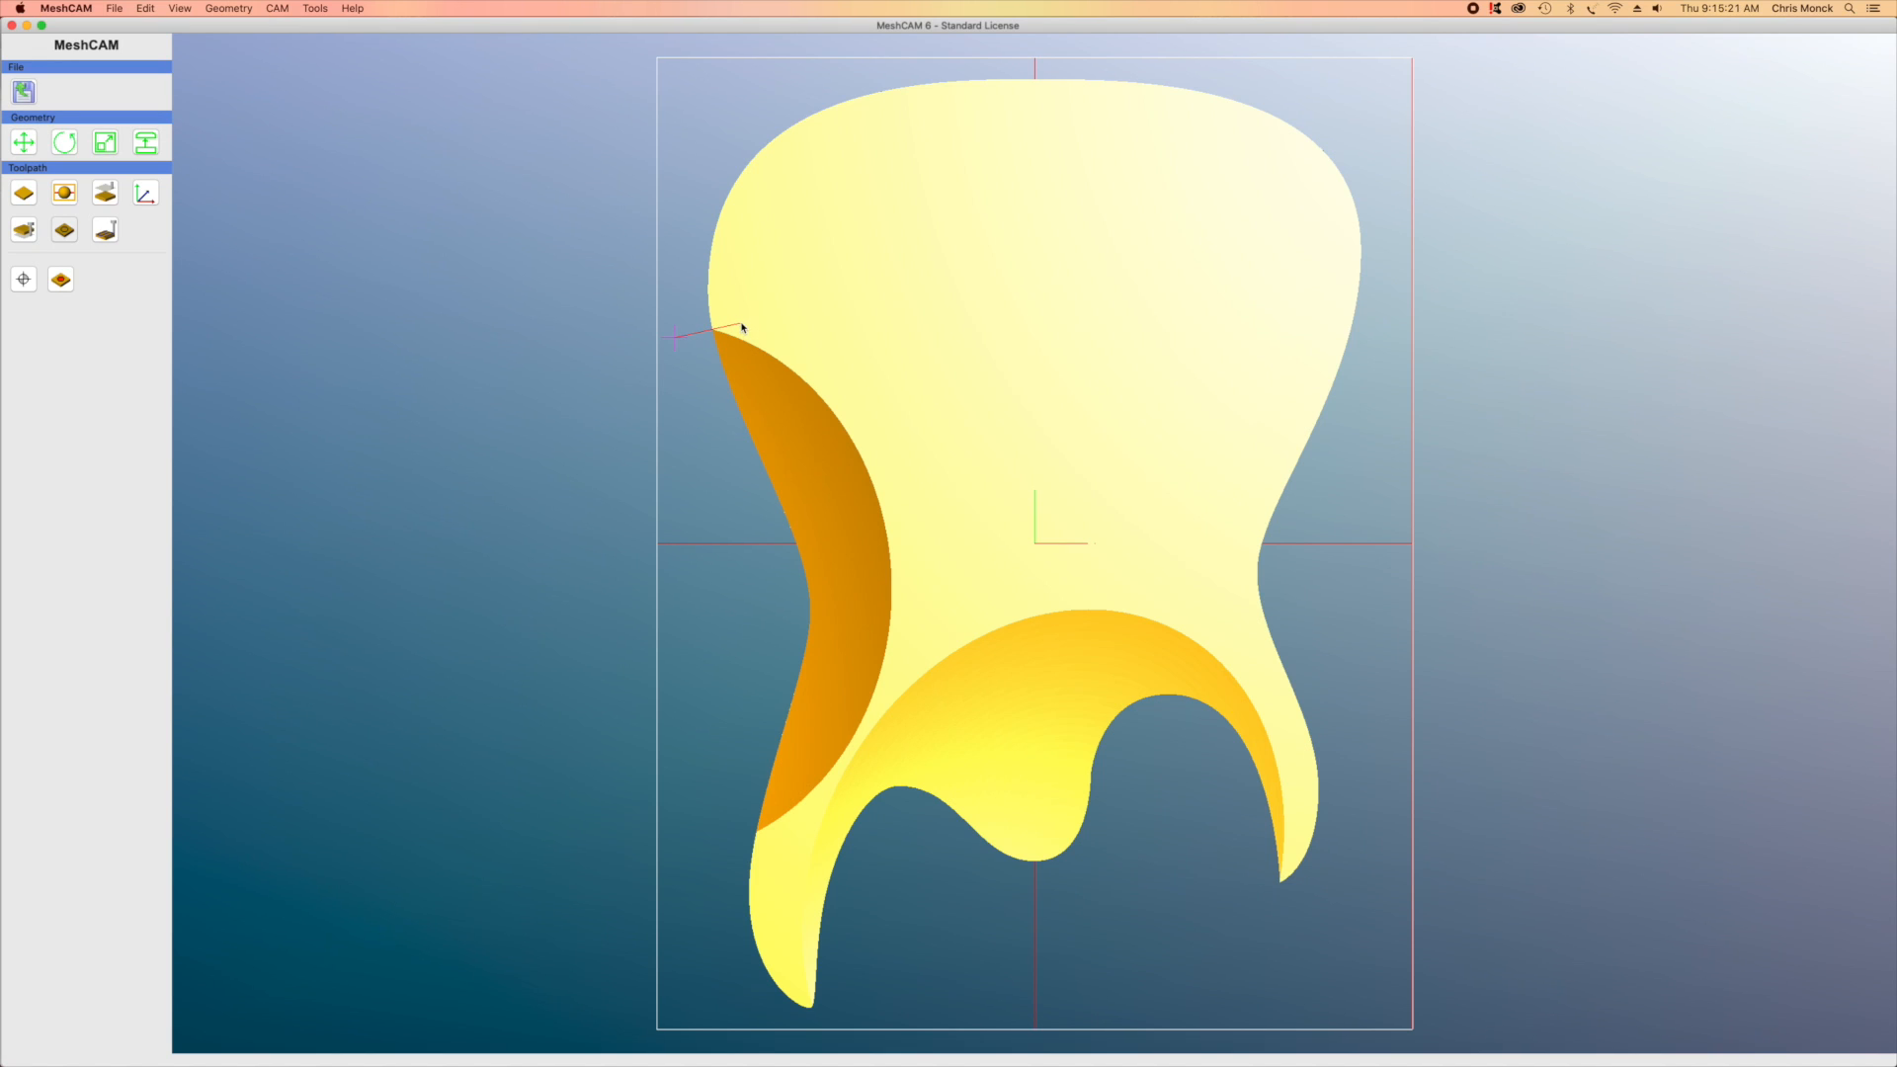
{"action": "left_click", "coordinate": [742, 326]}
{"action": "left_click", "coordinate": [845, 403]}
{"action": "left_click", "coordinate": [902, 544]}
{"action": "left_click", "coordinate": [891, 622]}
{"action": "left_click", "coordinate": [893, 660]}
{"action": "left_click", "coordinate": [858, 751]}
{"action": "left_click", "coordinate": [813, 803]}
{"action": "left_click", "coordinate": [760, 841]}
{"action": "double_click", "coordinate": [721, 798]}
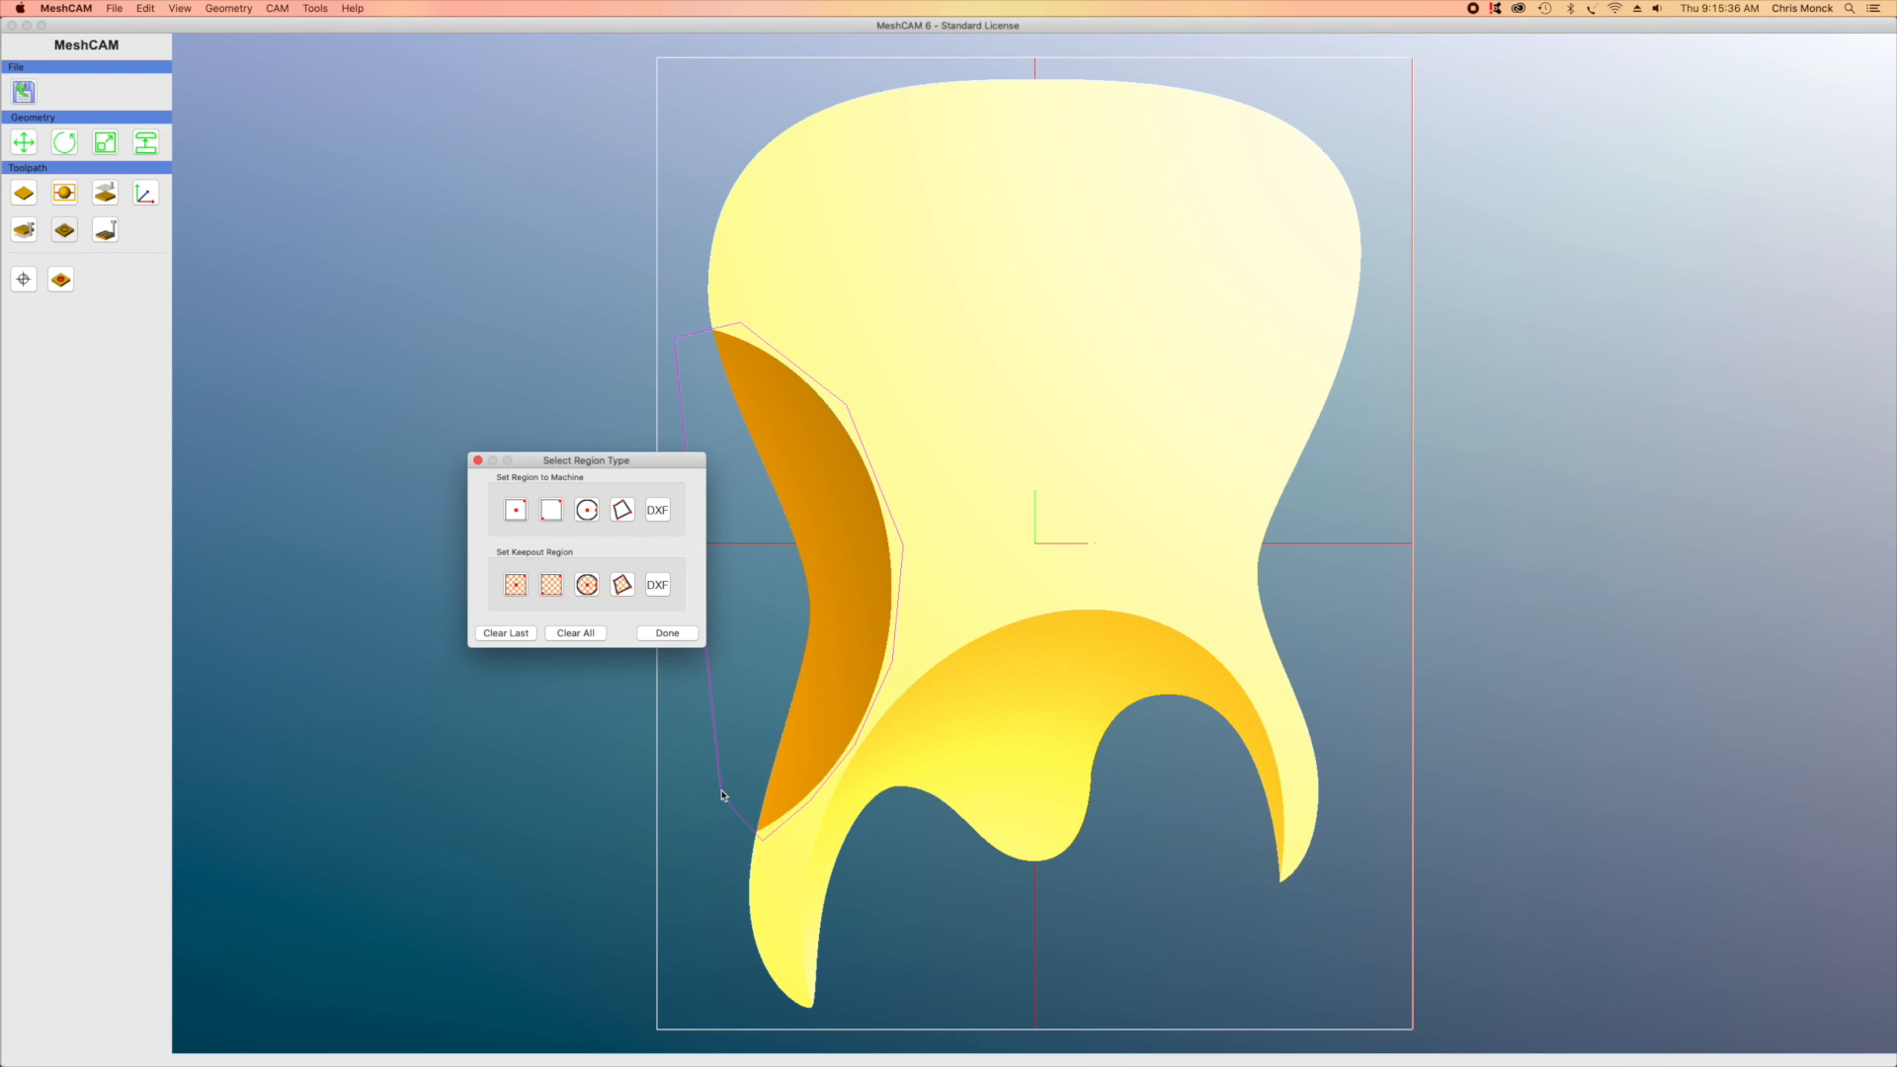
Add a second polygon region to machine around the neck heel and horn contour, and finish defining regions
{"action": "left_click", "coordinate": [621, 510]}
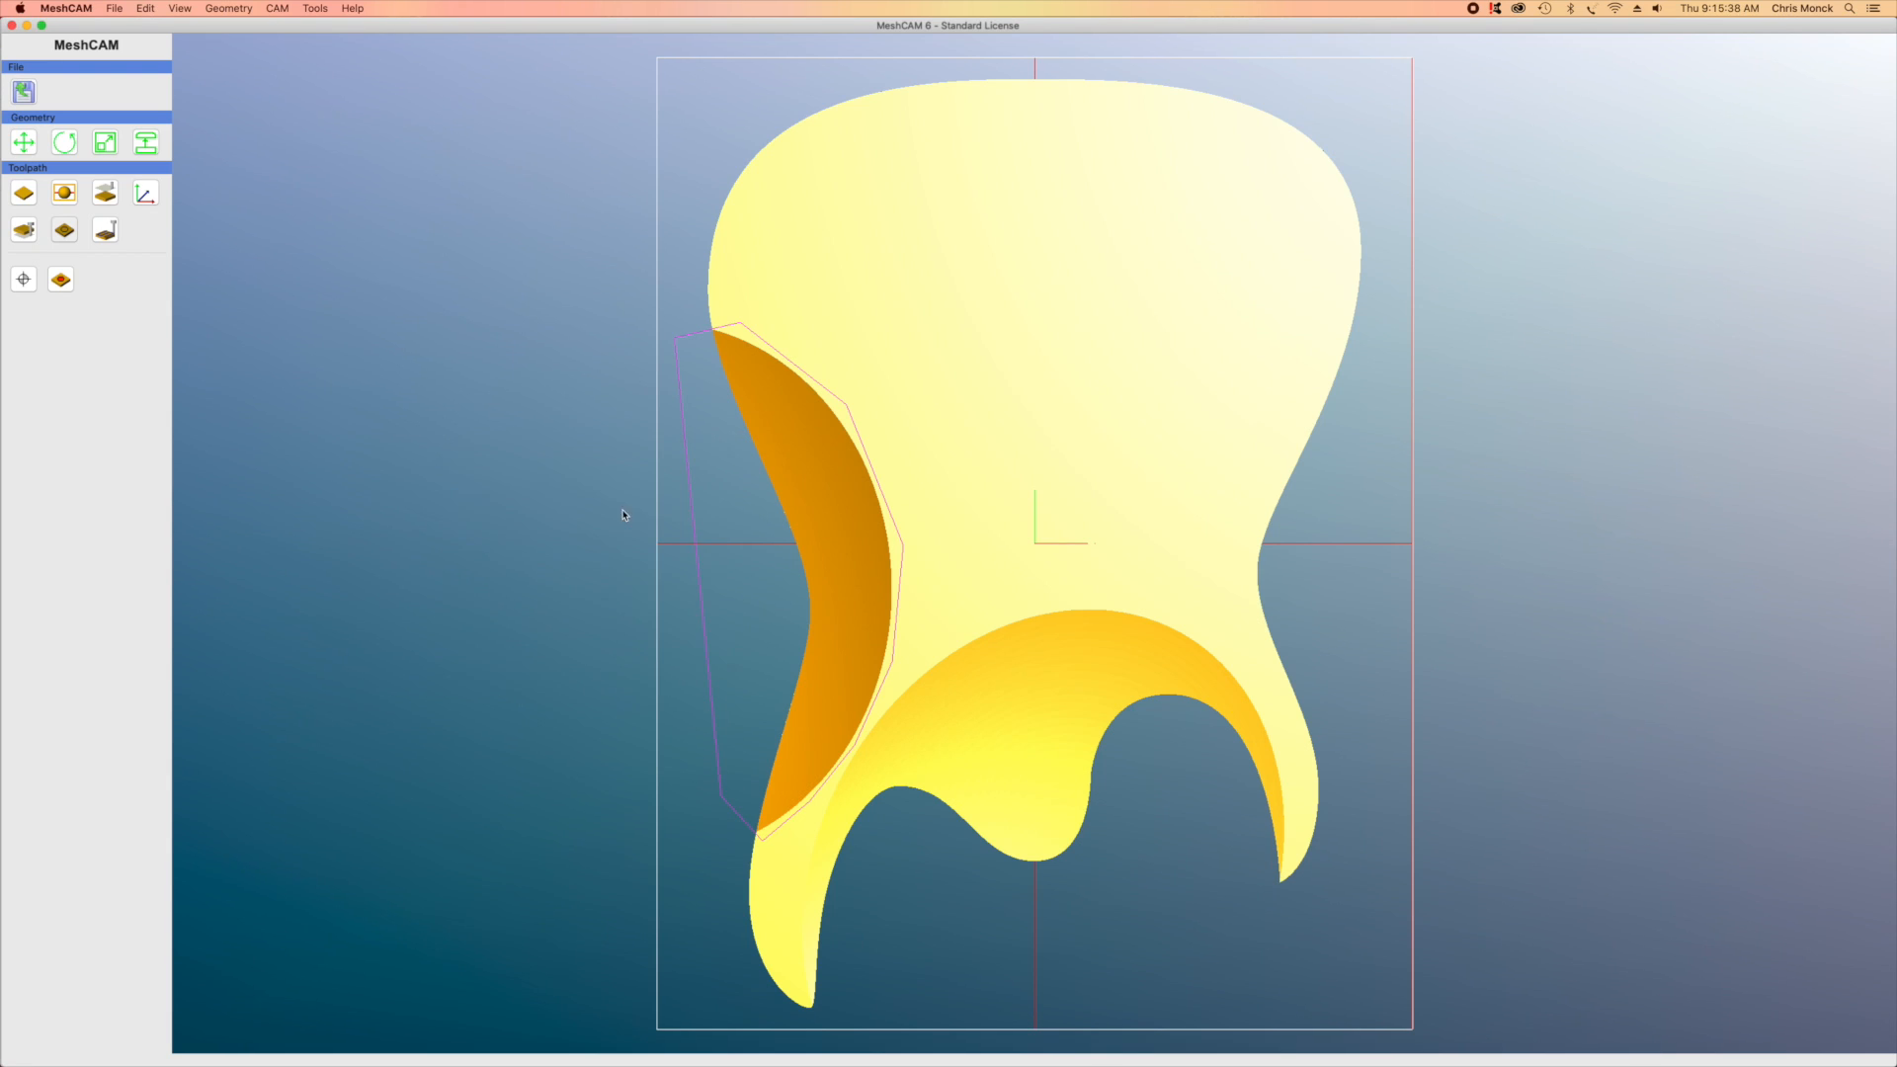
{"action": "left_click", "coordinate": [1253, 916]}
{"action": "left_click", "coordinate": [1288, 874]}
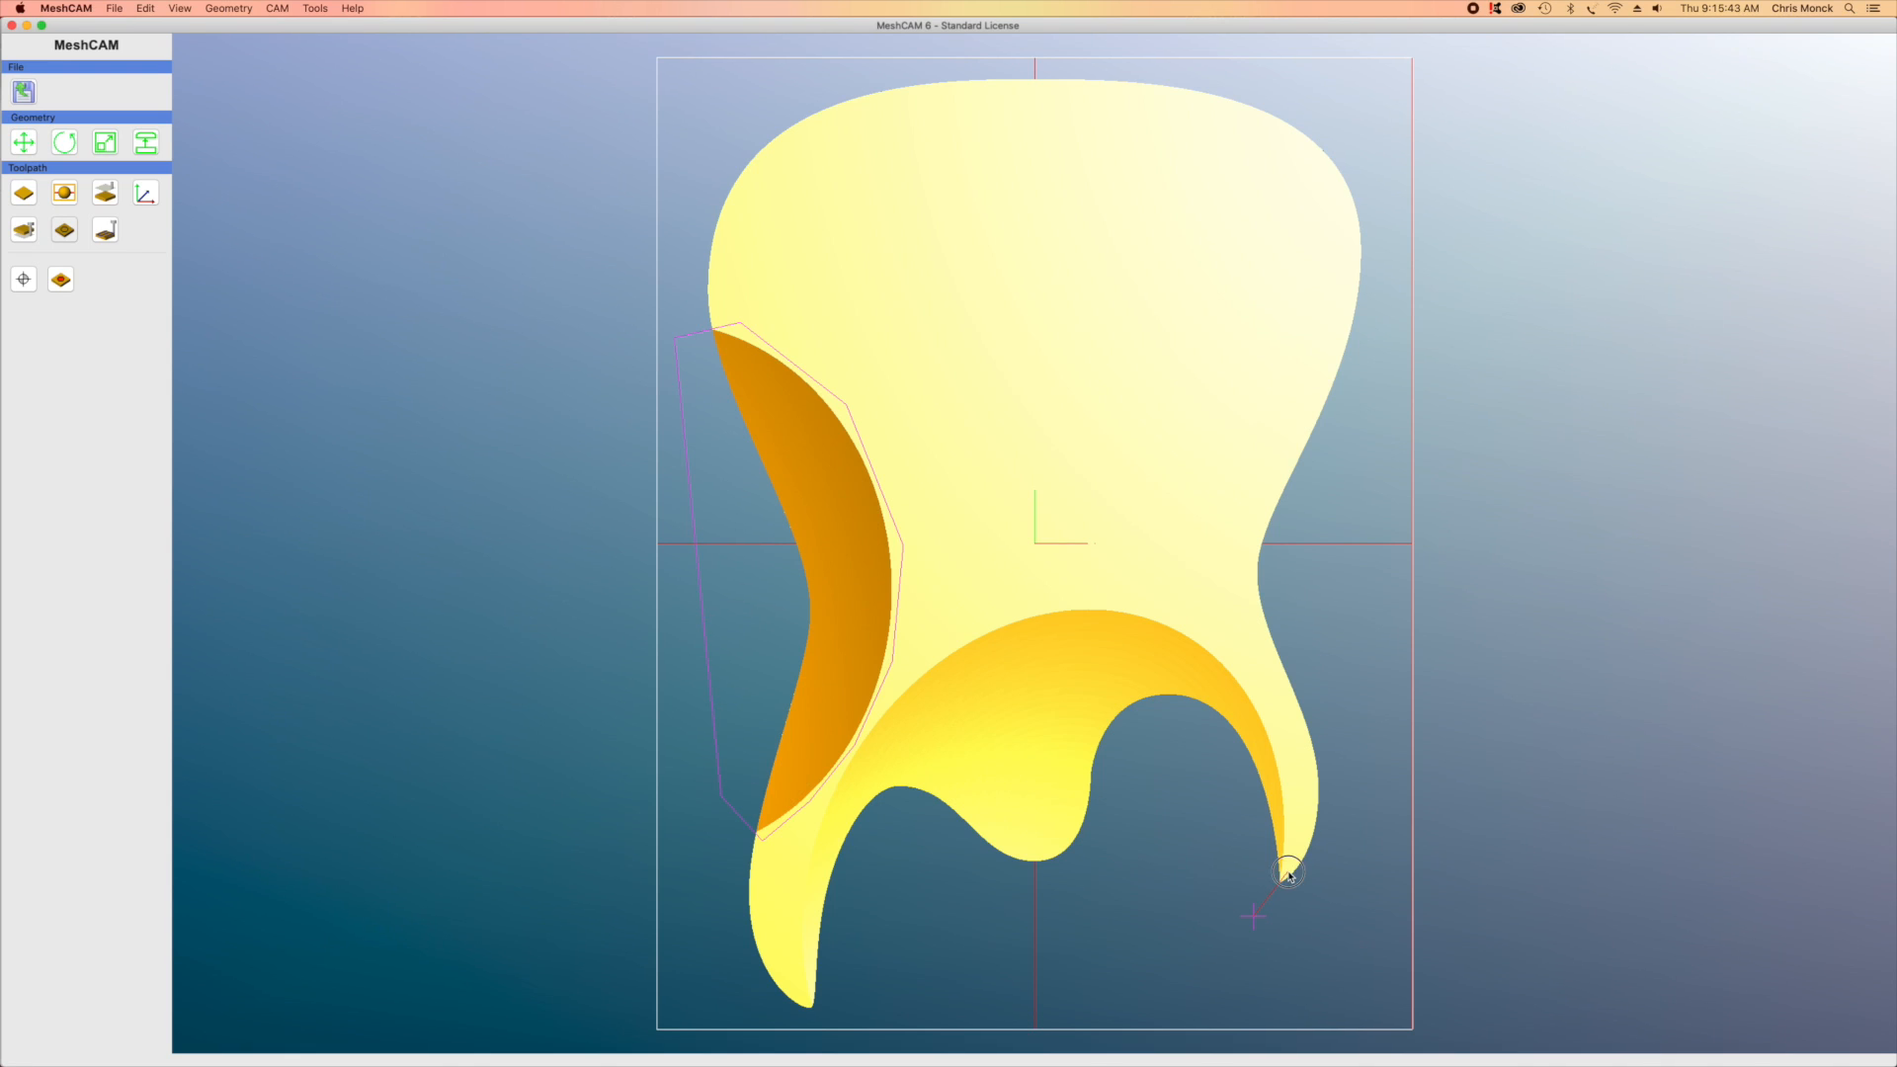
{"action": "left_click", "coordinate": [1288, 748]}
{"action": "left_click", "coordinate": [1233, 675]}
{"action": "left_click", "coordinate": [1216, 633]}
{"action": "left_click", "coordinate": [1084, 601]}
{"action": "left_click", "coordinate": [978, 628]}
{"action": "left_click", "coordinate": [902, 681]}
{"action": "left_click", "coordinate": [803, 847]}
{"action": "left_click", "coordinate": [780, 947]}
{"action": "double_click", "coordinate": [819, 1024]}
{"action": "left_click", "coordinate": [669, 633]}
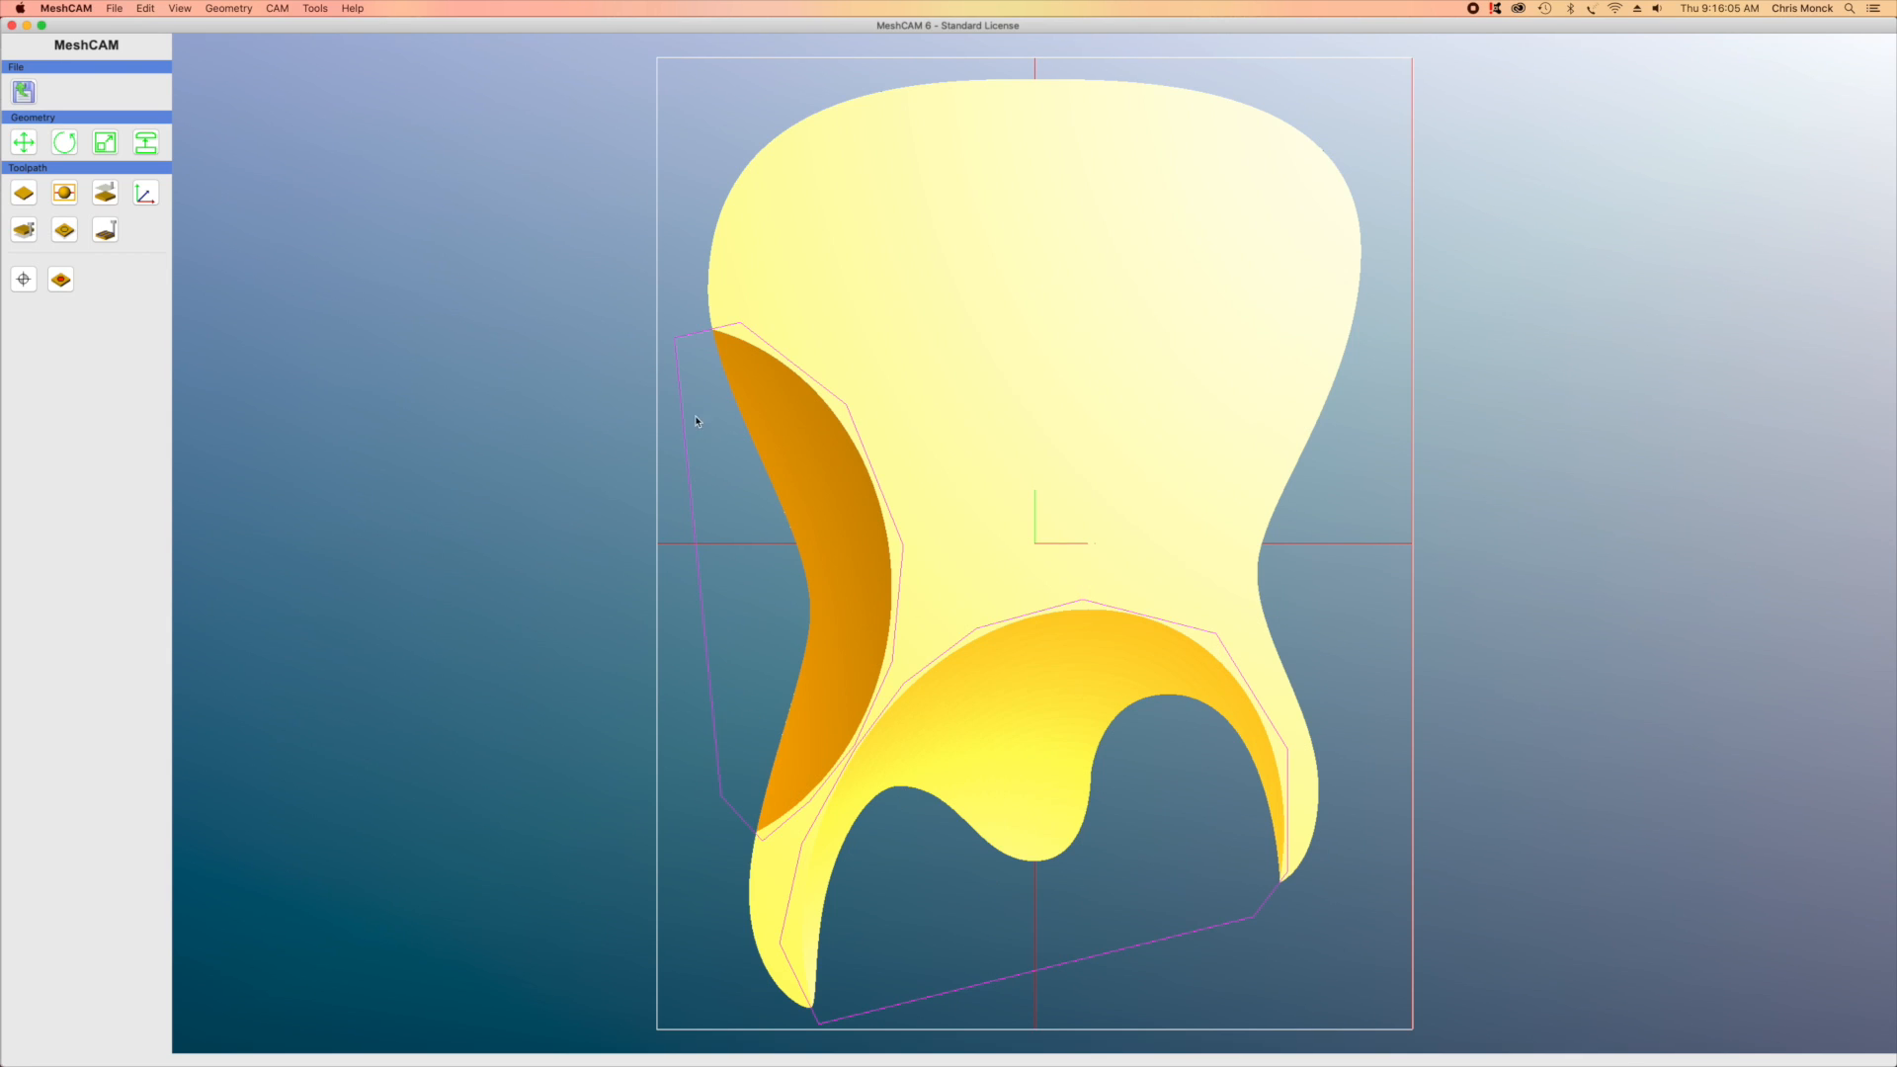
Open the toolpath parameters, move the dialog off the model, and keep the machining area at Machine geometry only
{"action": "left_click", "coordinate": [107, 235]}
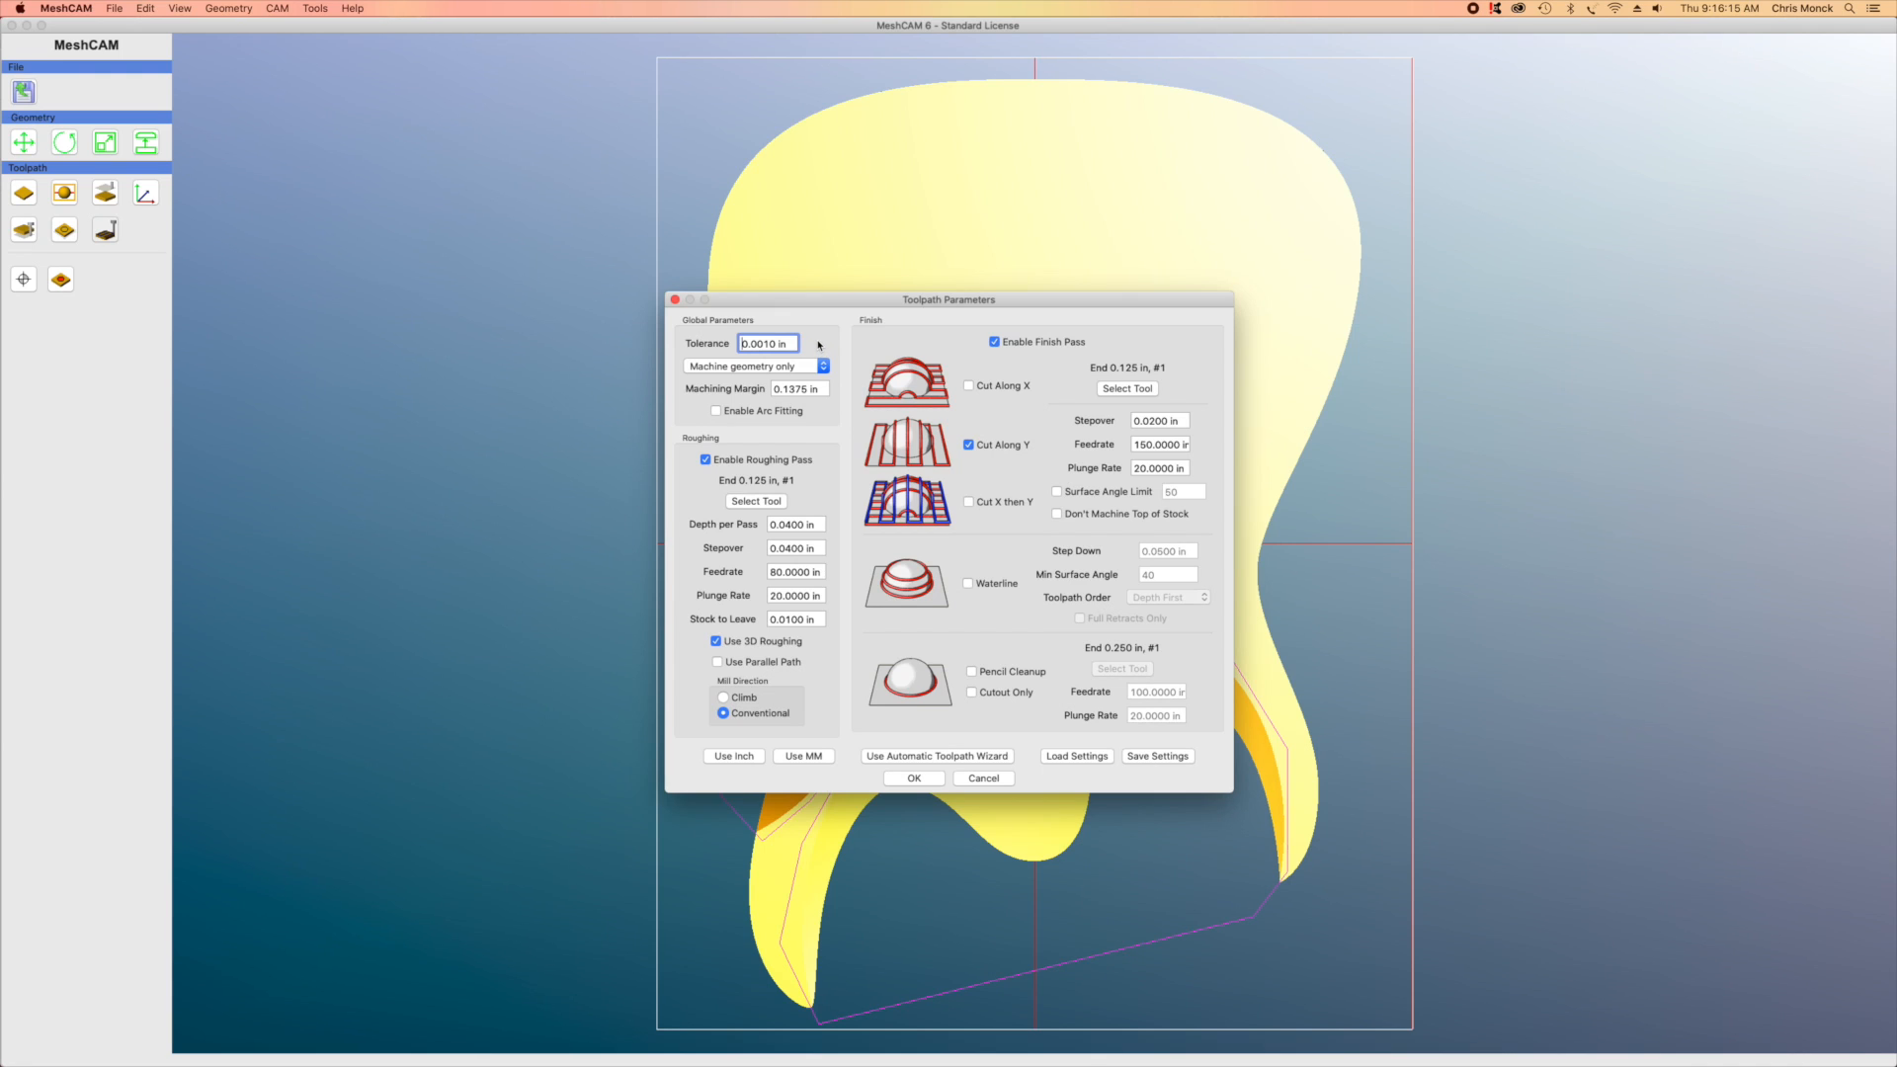
{"action": "left_click_drag", "start_coordinate": [877, 308], "coordinate": [545, 195]}
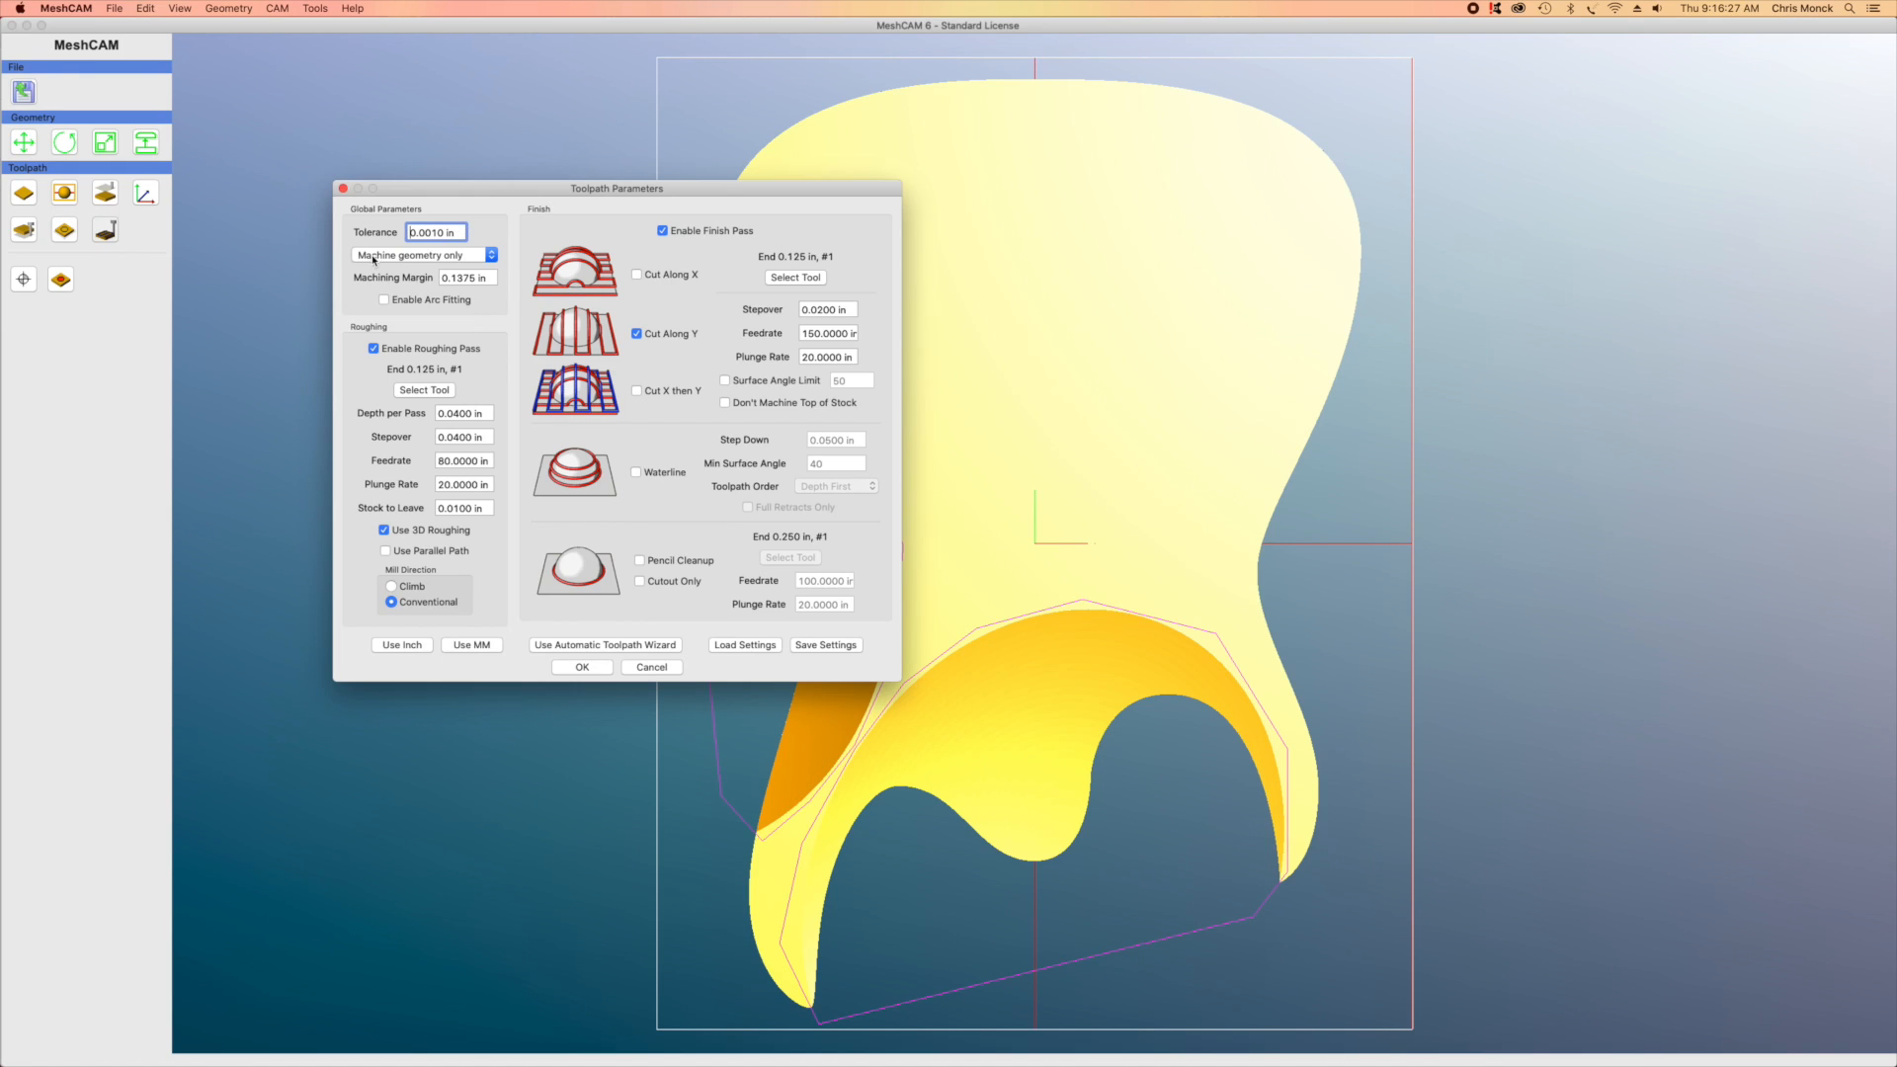
{"action": "left_click", "coordinate": [470, 258]}
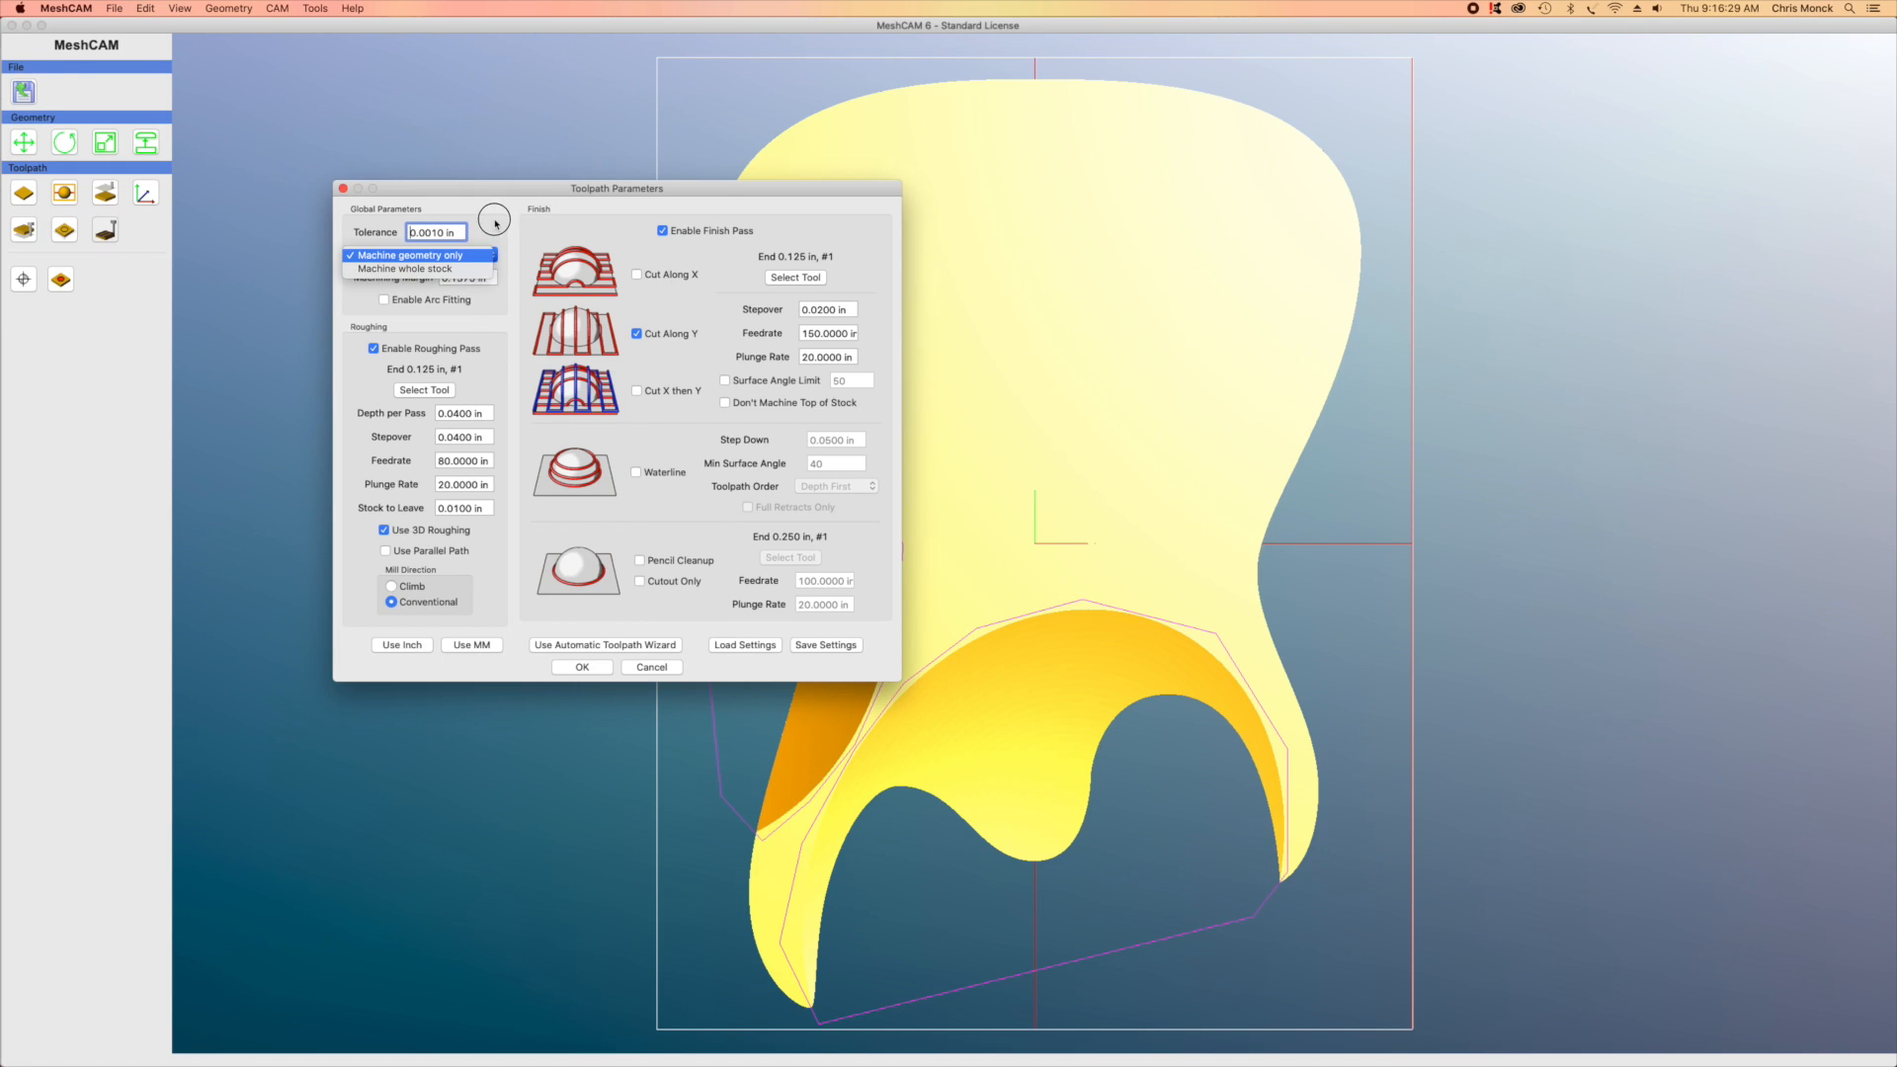
{"action": "left_click", "coordinate": [384, 282]}
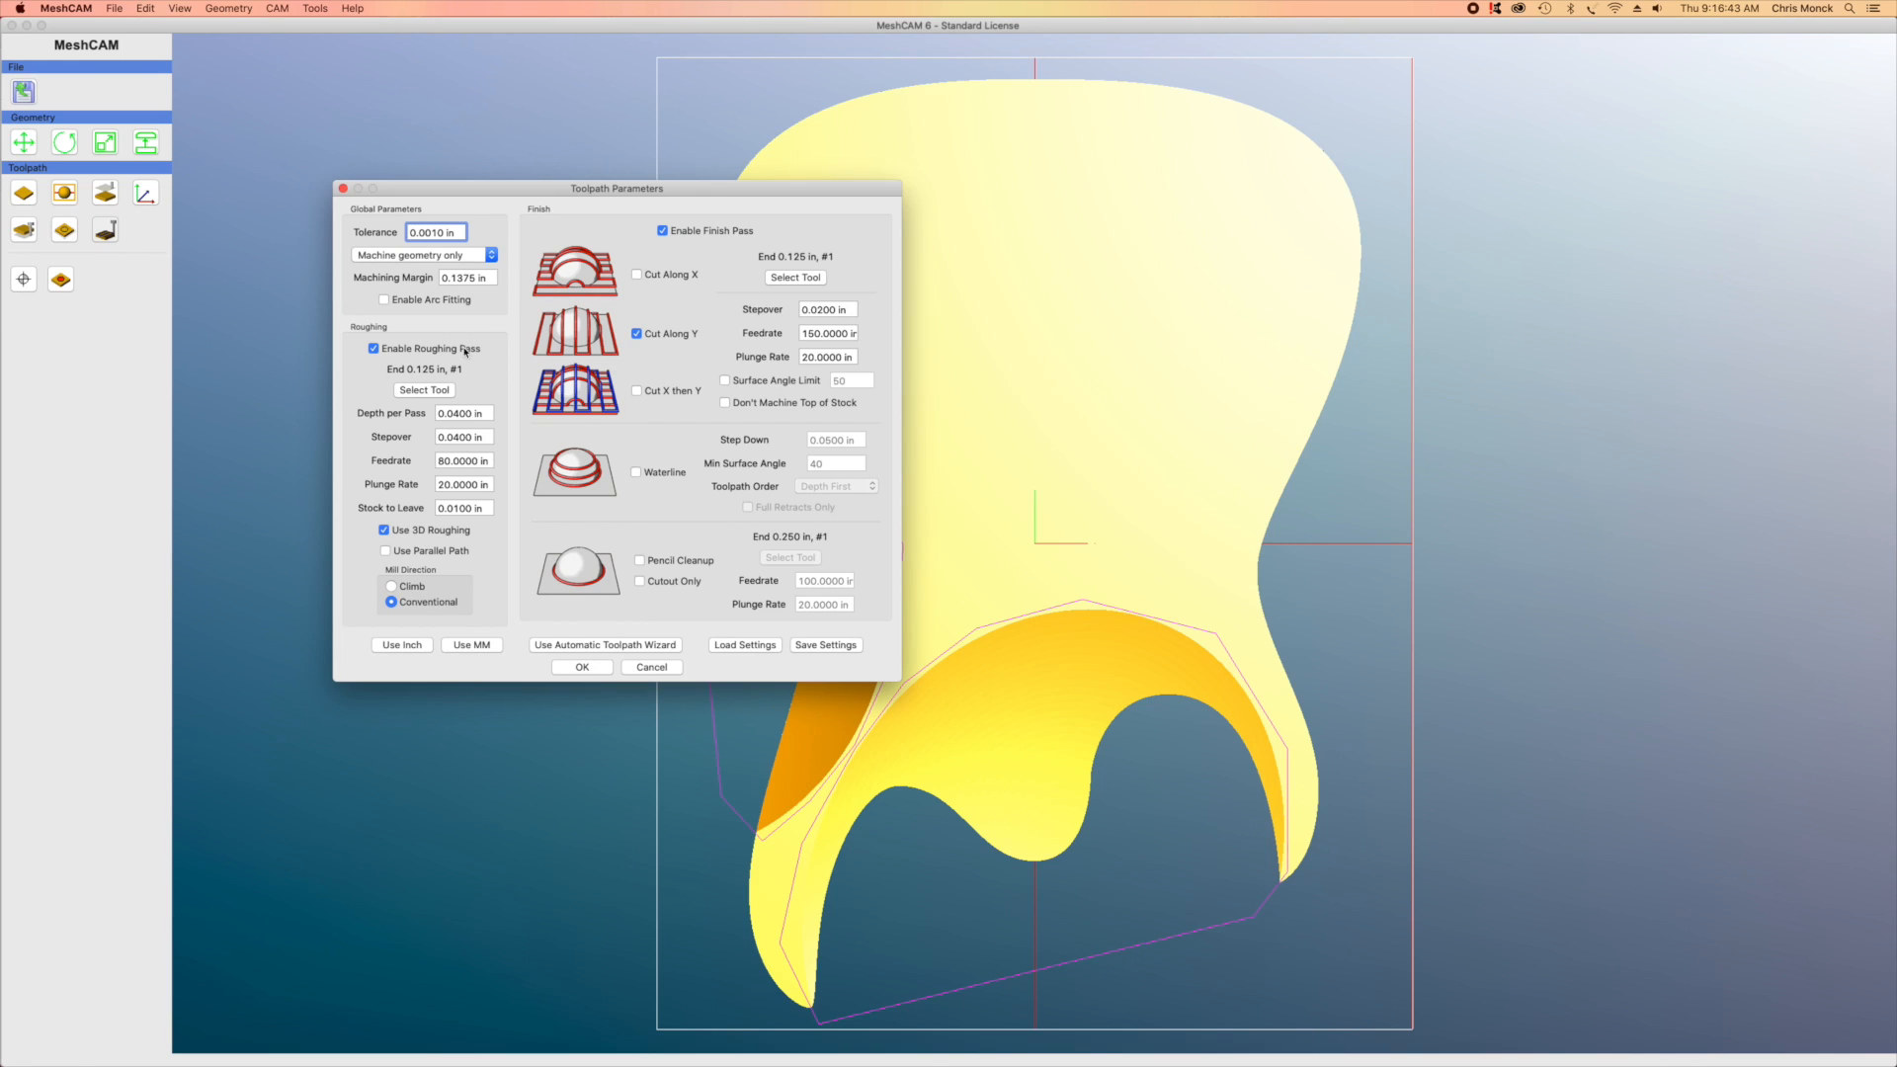
Keep the roughing pass enabled and assign it the 0.250 in end mill with 0.875 in flute length, reviewing the tool's settings
{"action": "left_click", "coordinate": [373, 350]}
{"action": "left_click", "coordinate": [373, 350]}
{"action": "left_click", "coordinate": [423, 389]}
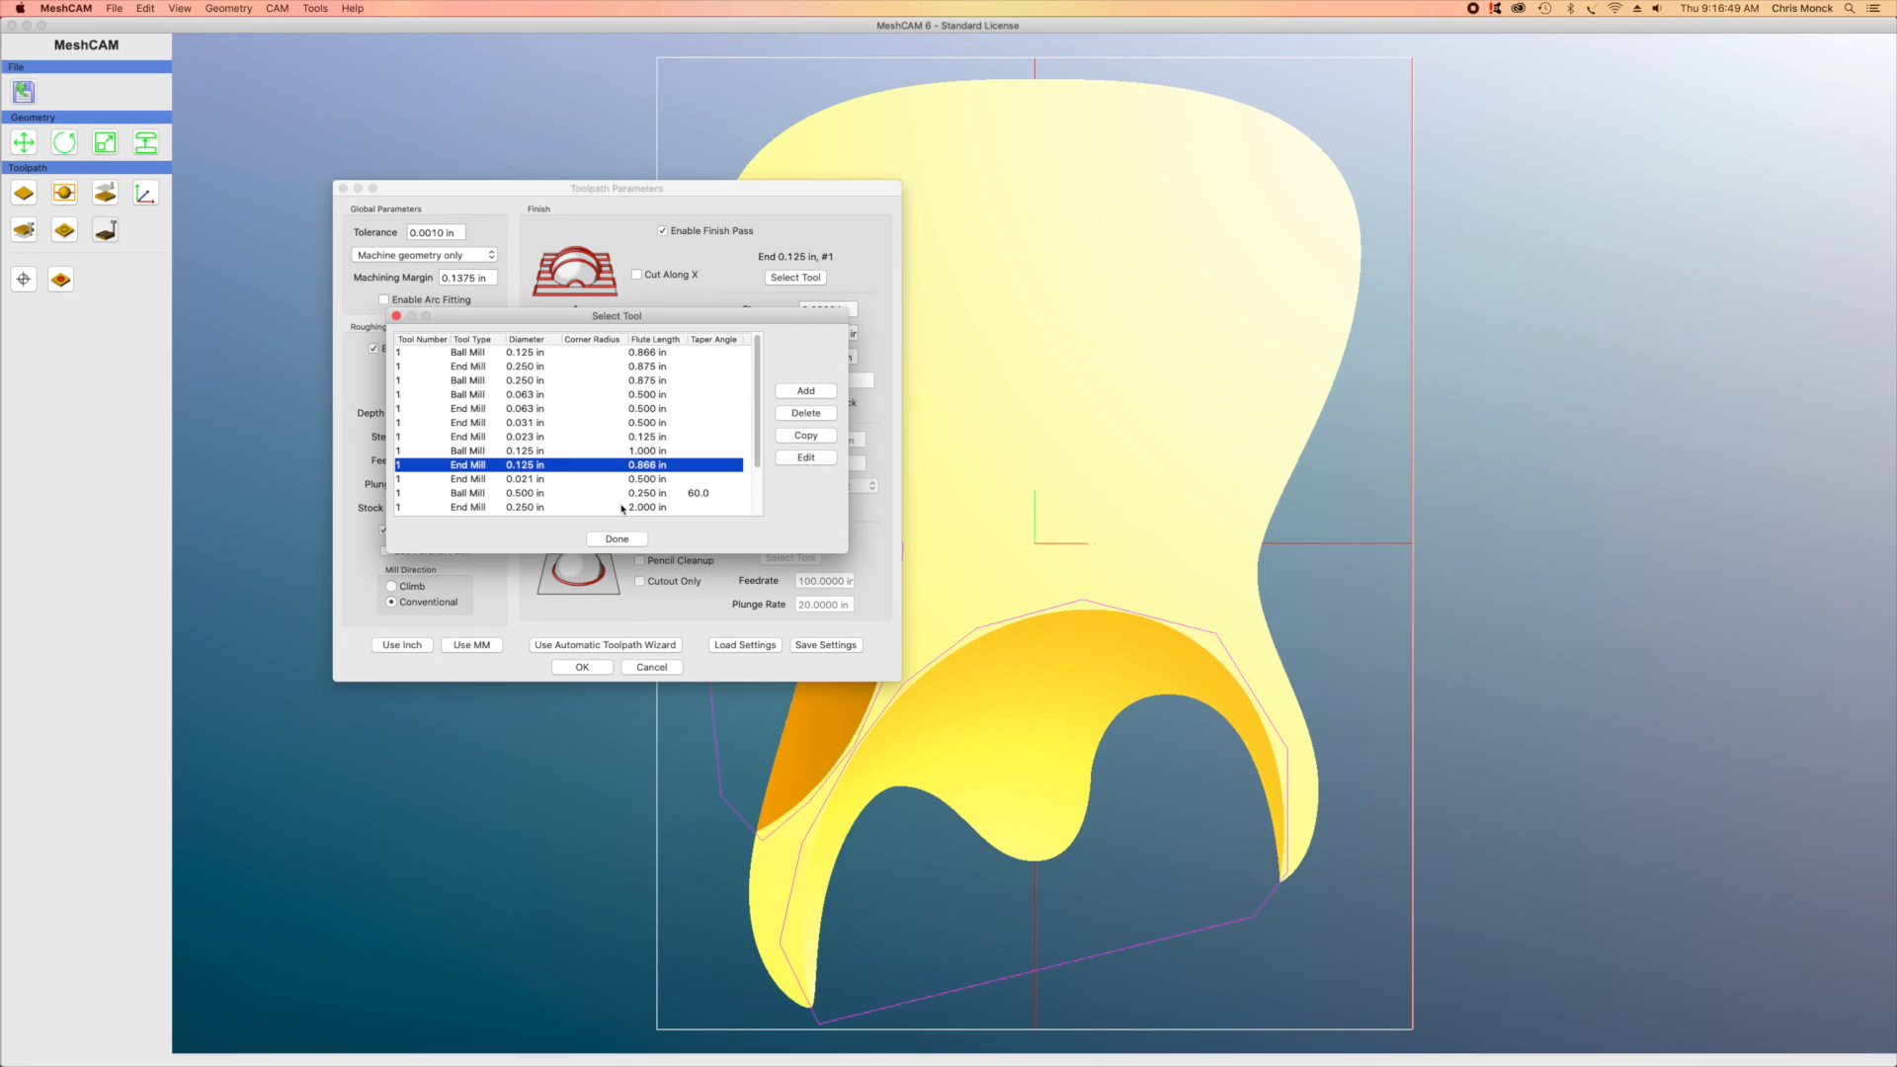
{"action": "scroll", "coordinate": [601, 387], "scroll_direction": "down", "scroll_amount": 1}
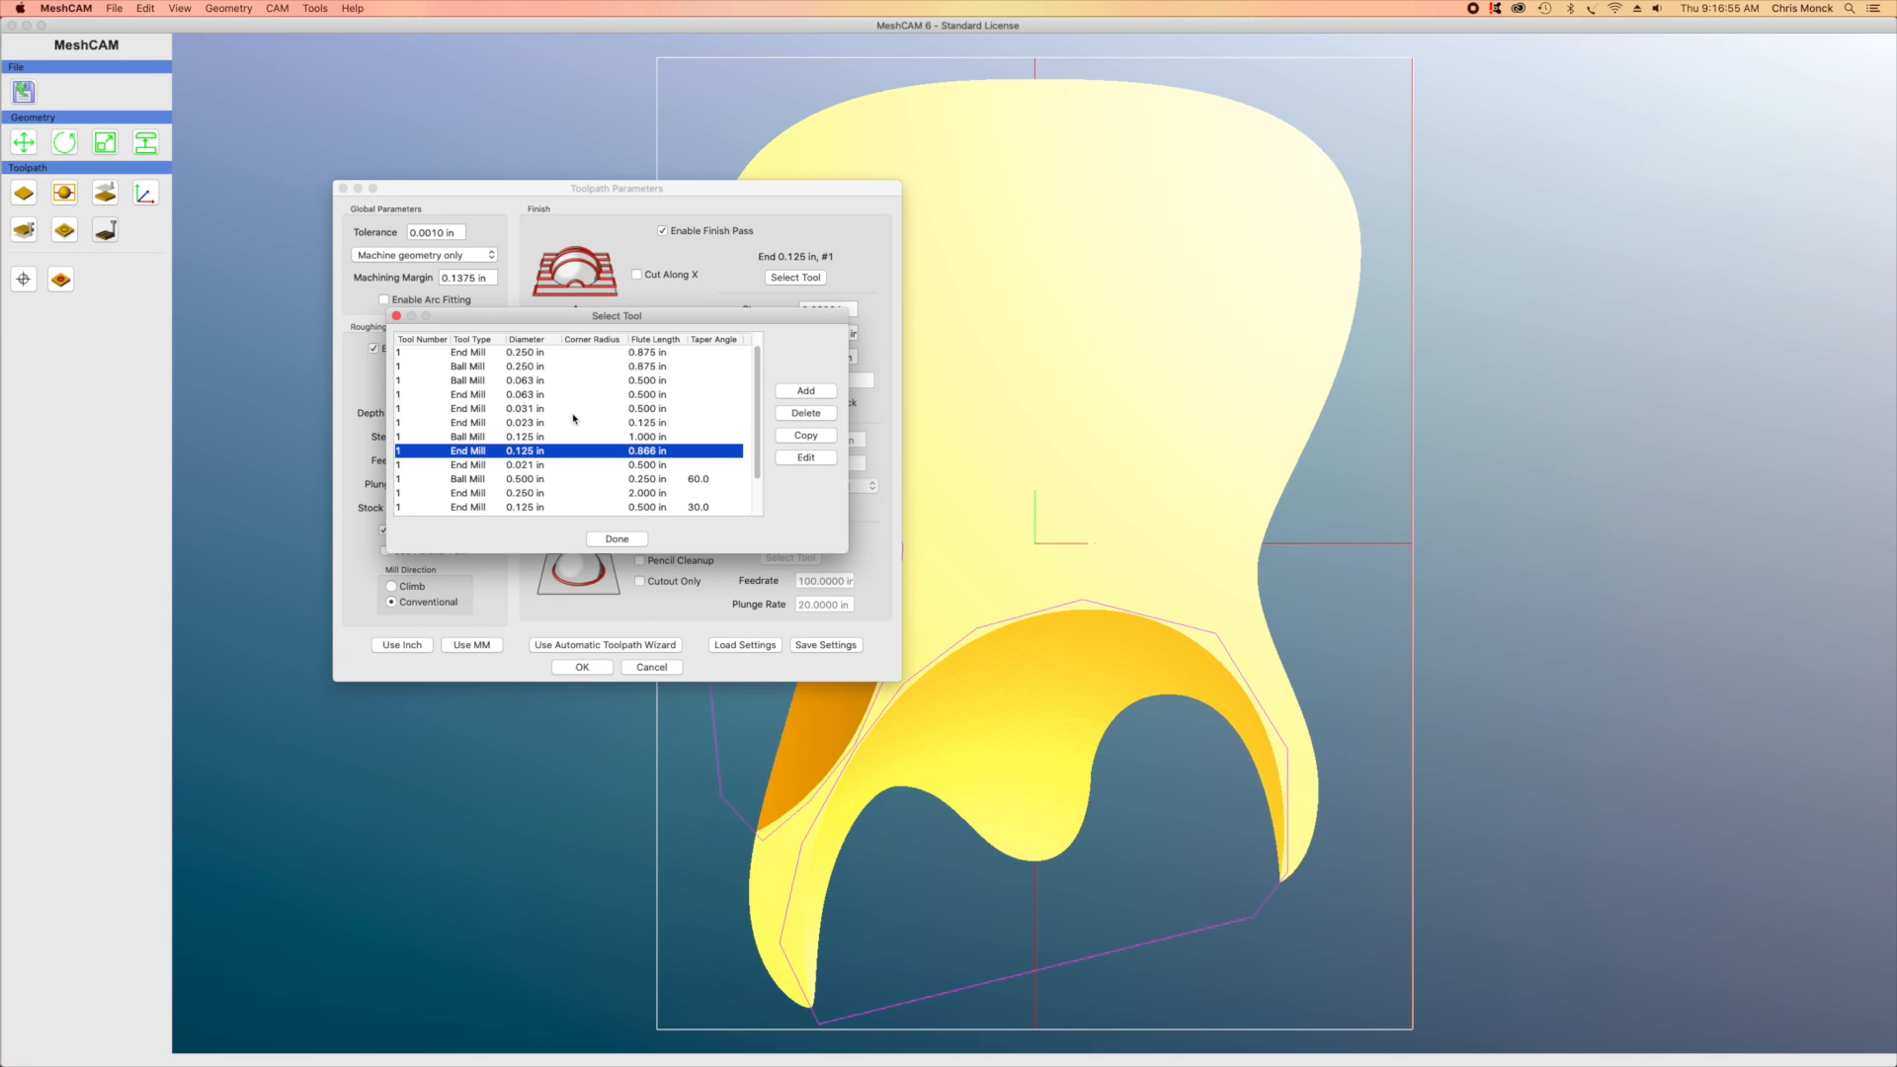
{"action": "left_click", "coordinate": [544, 355]}
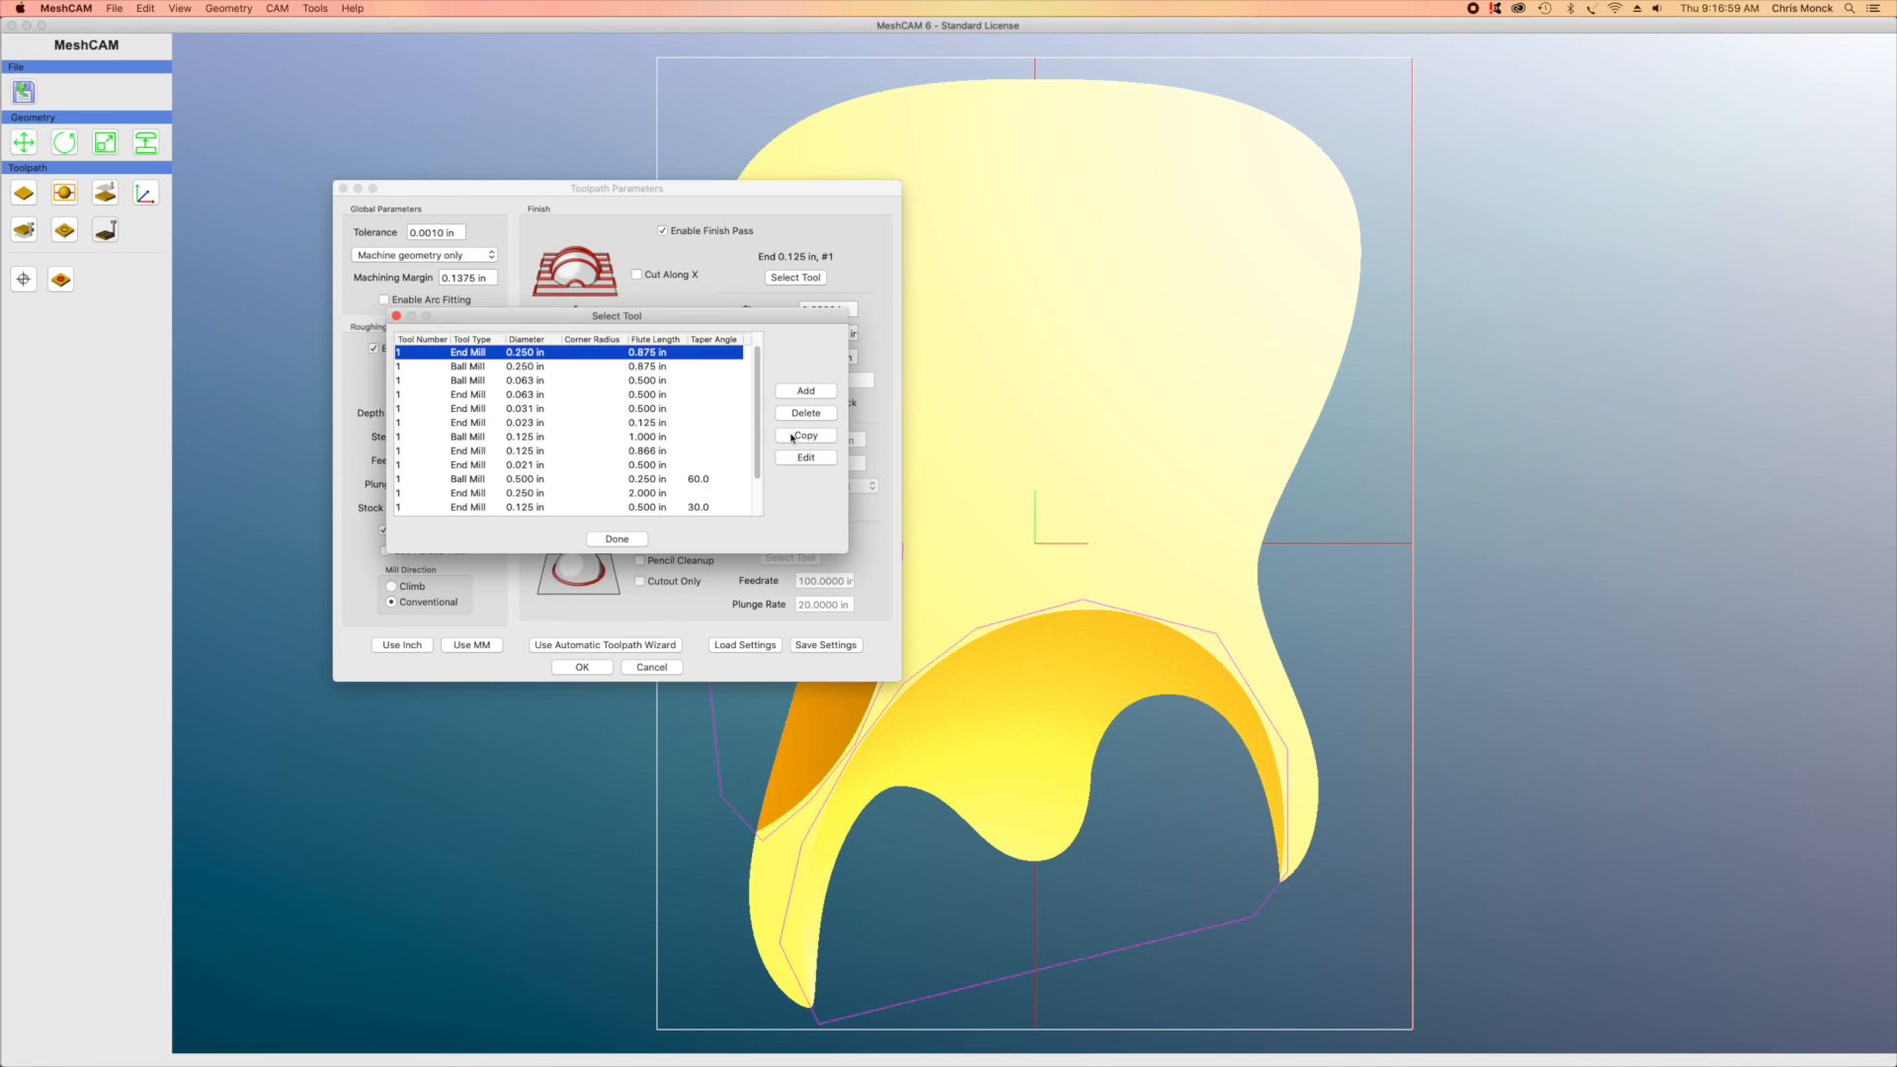
{"action": "left_click", "coordinate": [812, 458]}
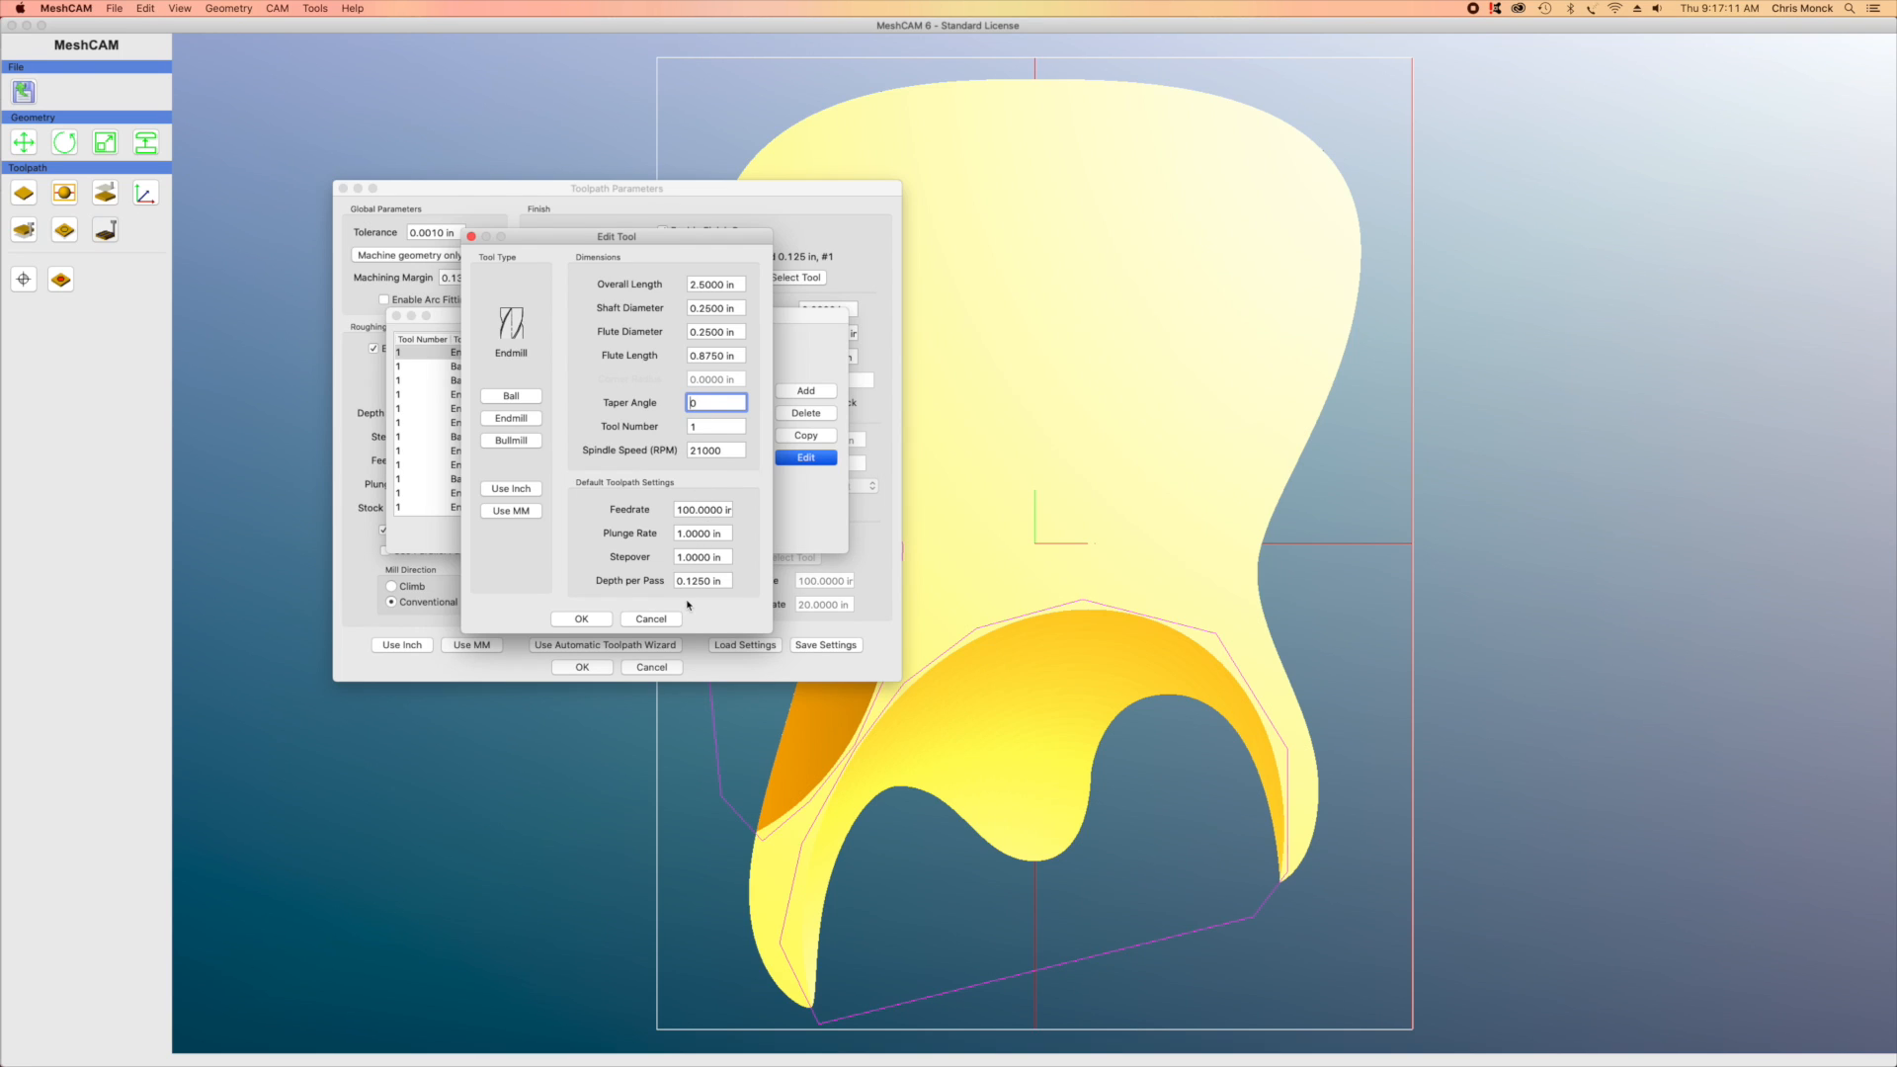
{"action": "left_click", "coordinate": [612, 619]}
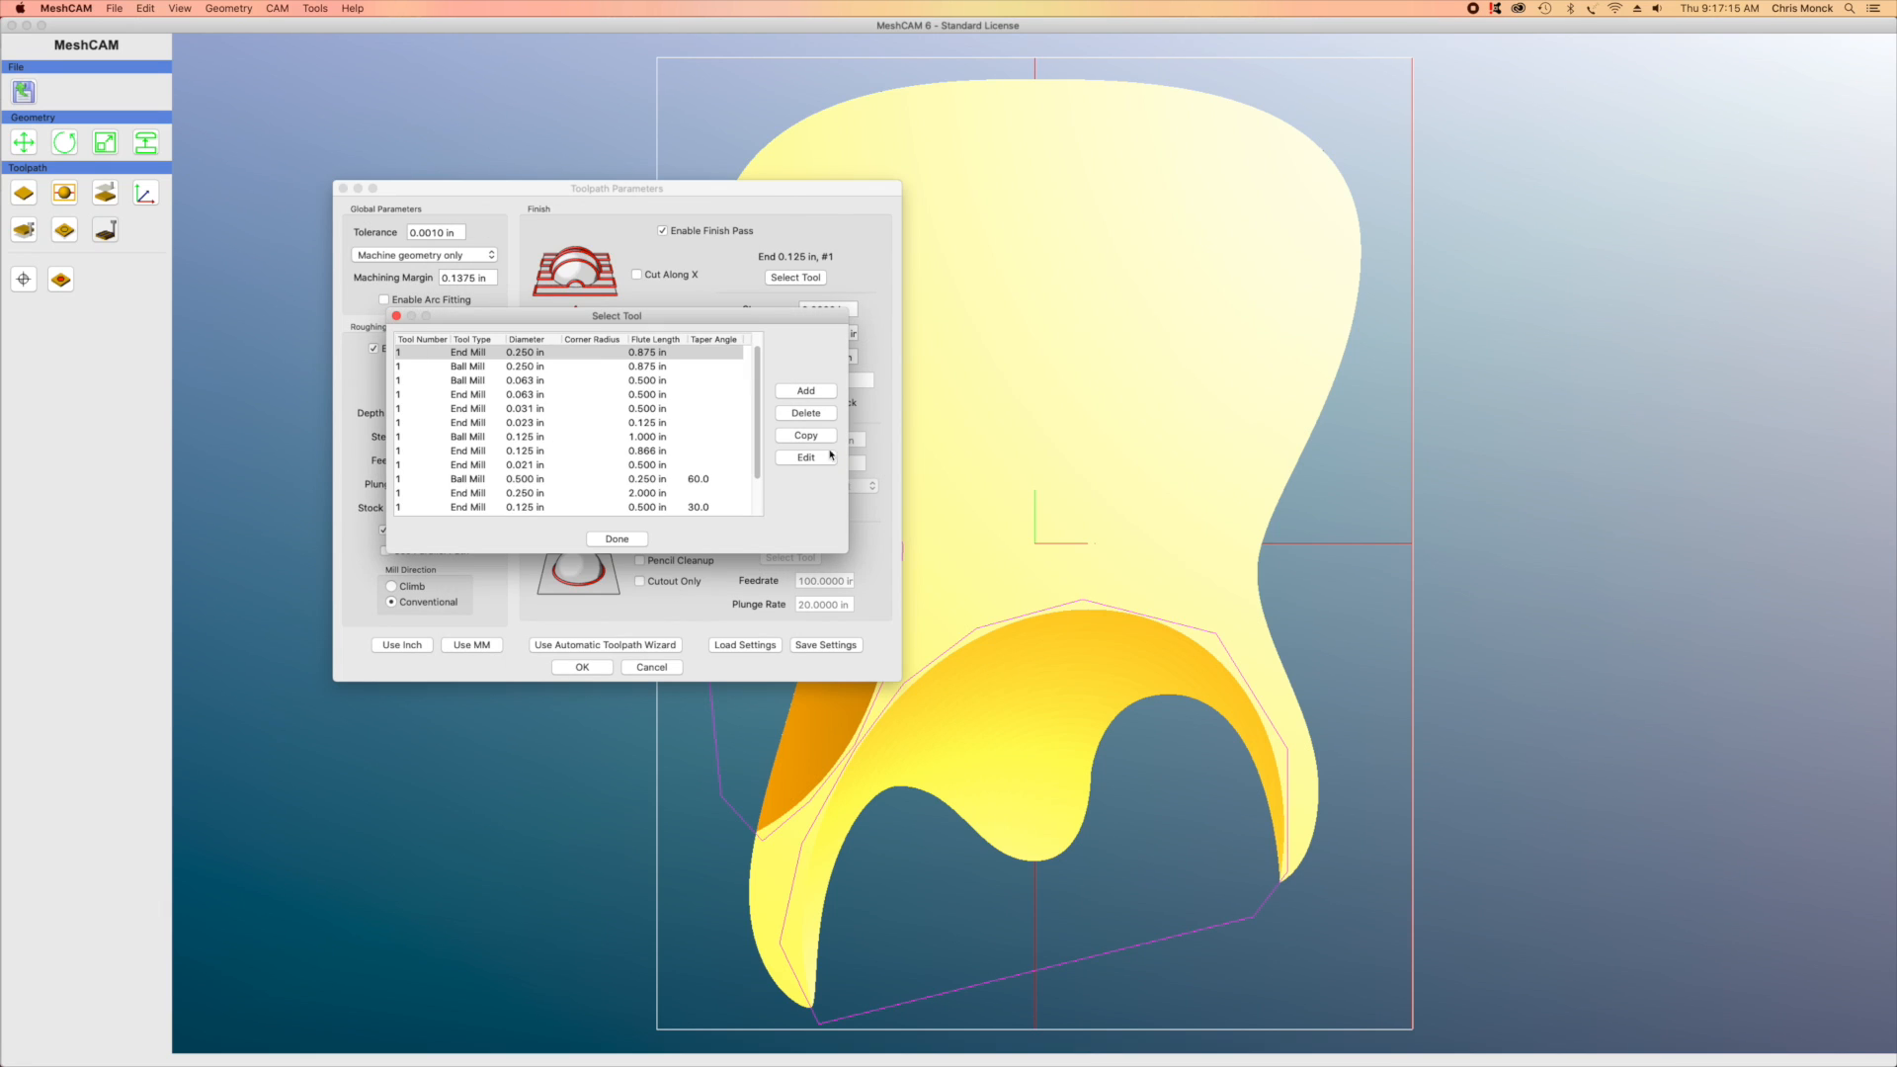
{"action": "left_click", "coordinate": [618, 538]}
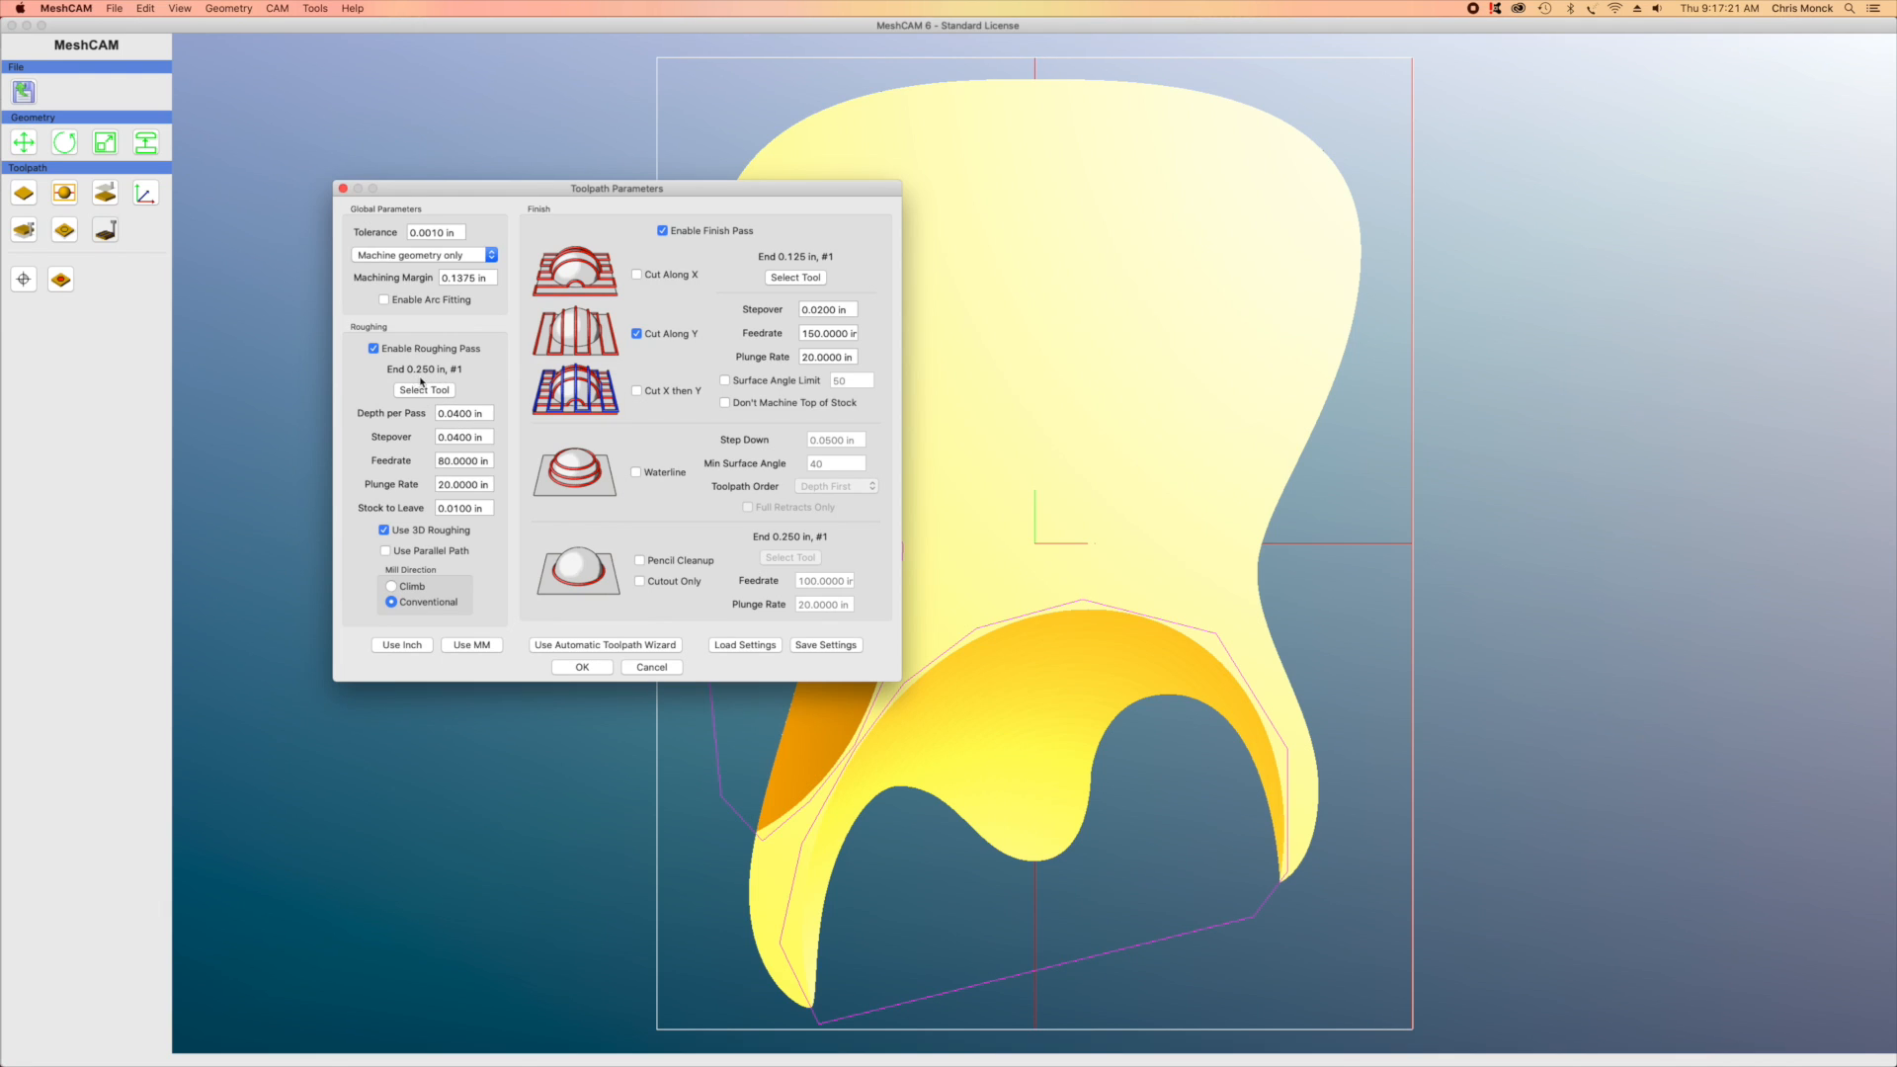
Set the roughing depth per pass and stepover to 0.1000 in each, and the roughing feedrate to 100 in
{"action": "left_click", "coordinate": [455, 414]}
{"action": "left_click", "coordinate": [456, 416]}
{"action": "key", "text": "BackSpace"}
{"action": "key", "text": "BackSpace"}
{"action": "type", "text": "10"}
{"action": "left_click", "coordinate": [449, 437]}
{"action": "type", "text": "10"}
{"action": "key", "text": "Tab"}
{"action": "type", "text": "10"}
Assign the 0.250 in end mill to the finish pass without copying the tool's default toolpath parameters
{"action": "left_click", "coordinate": [785, 281]}
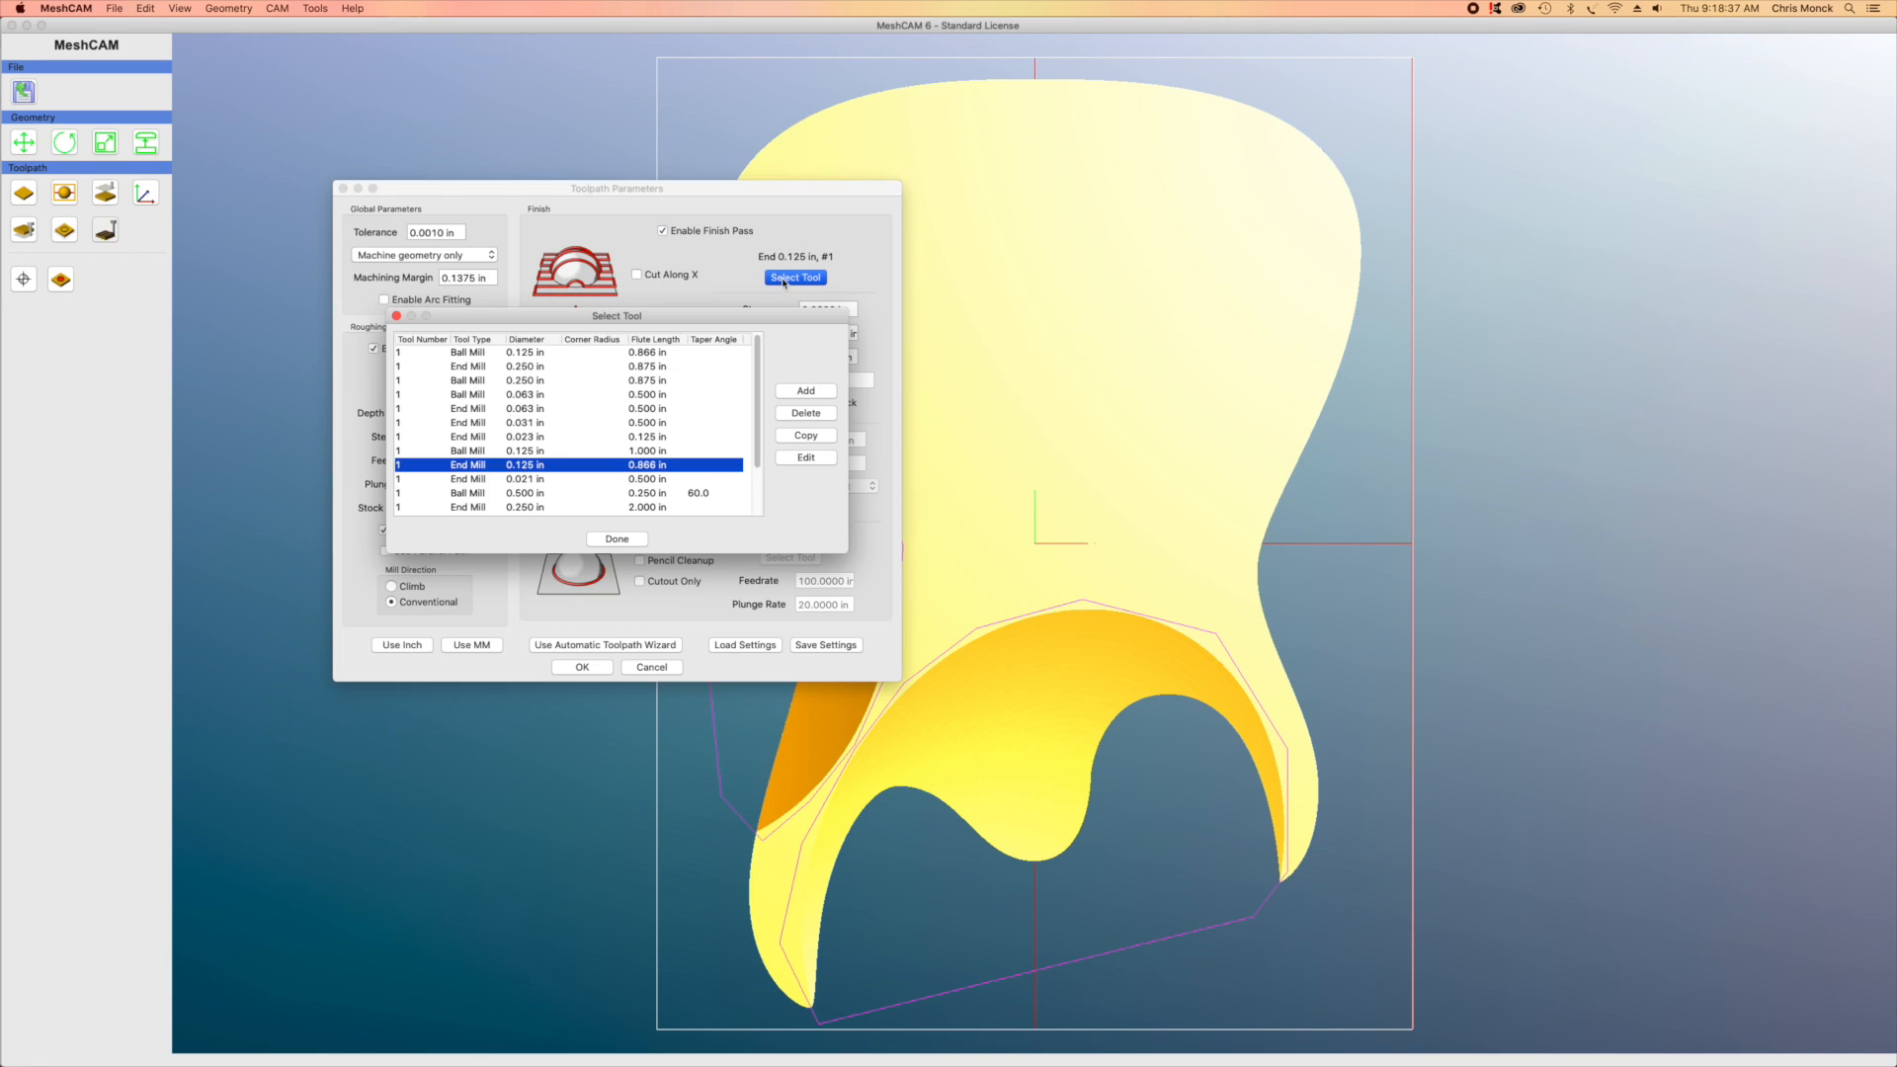
{"action": "left_click", "coordinate": [549, 368]}
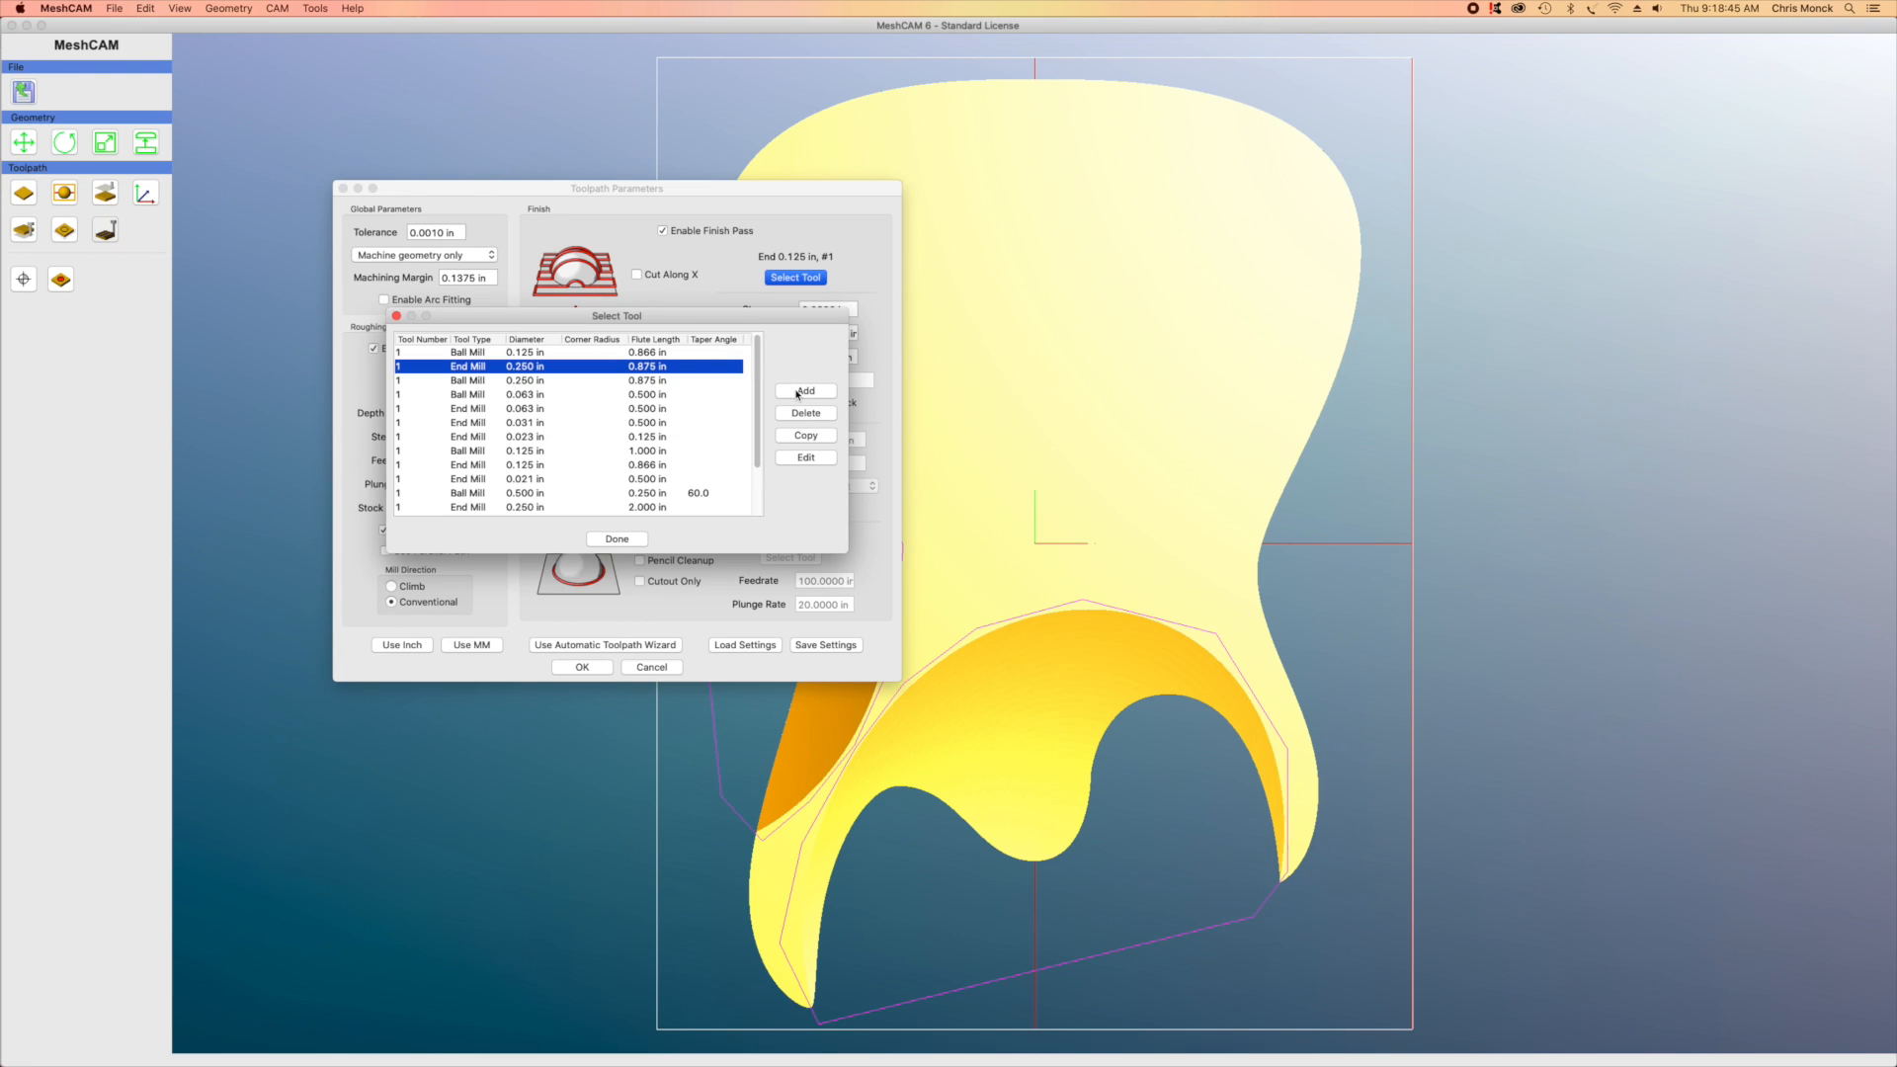
{"action": "left_click", "coordinate": [618, 539]}
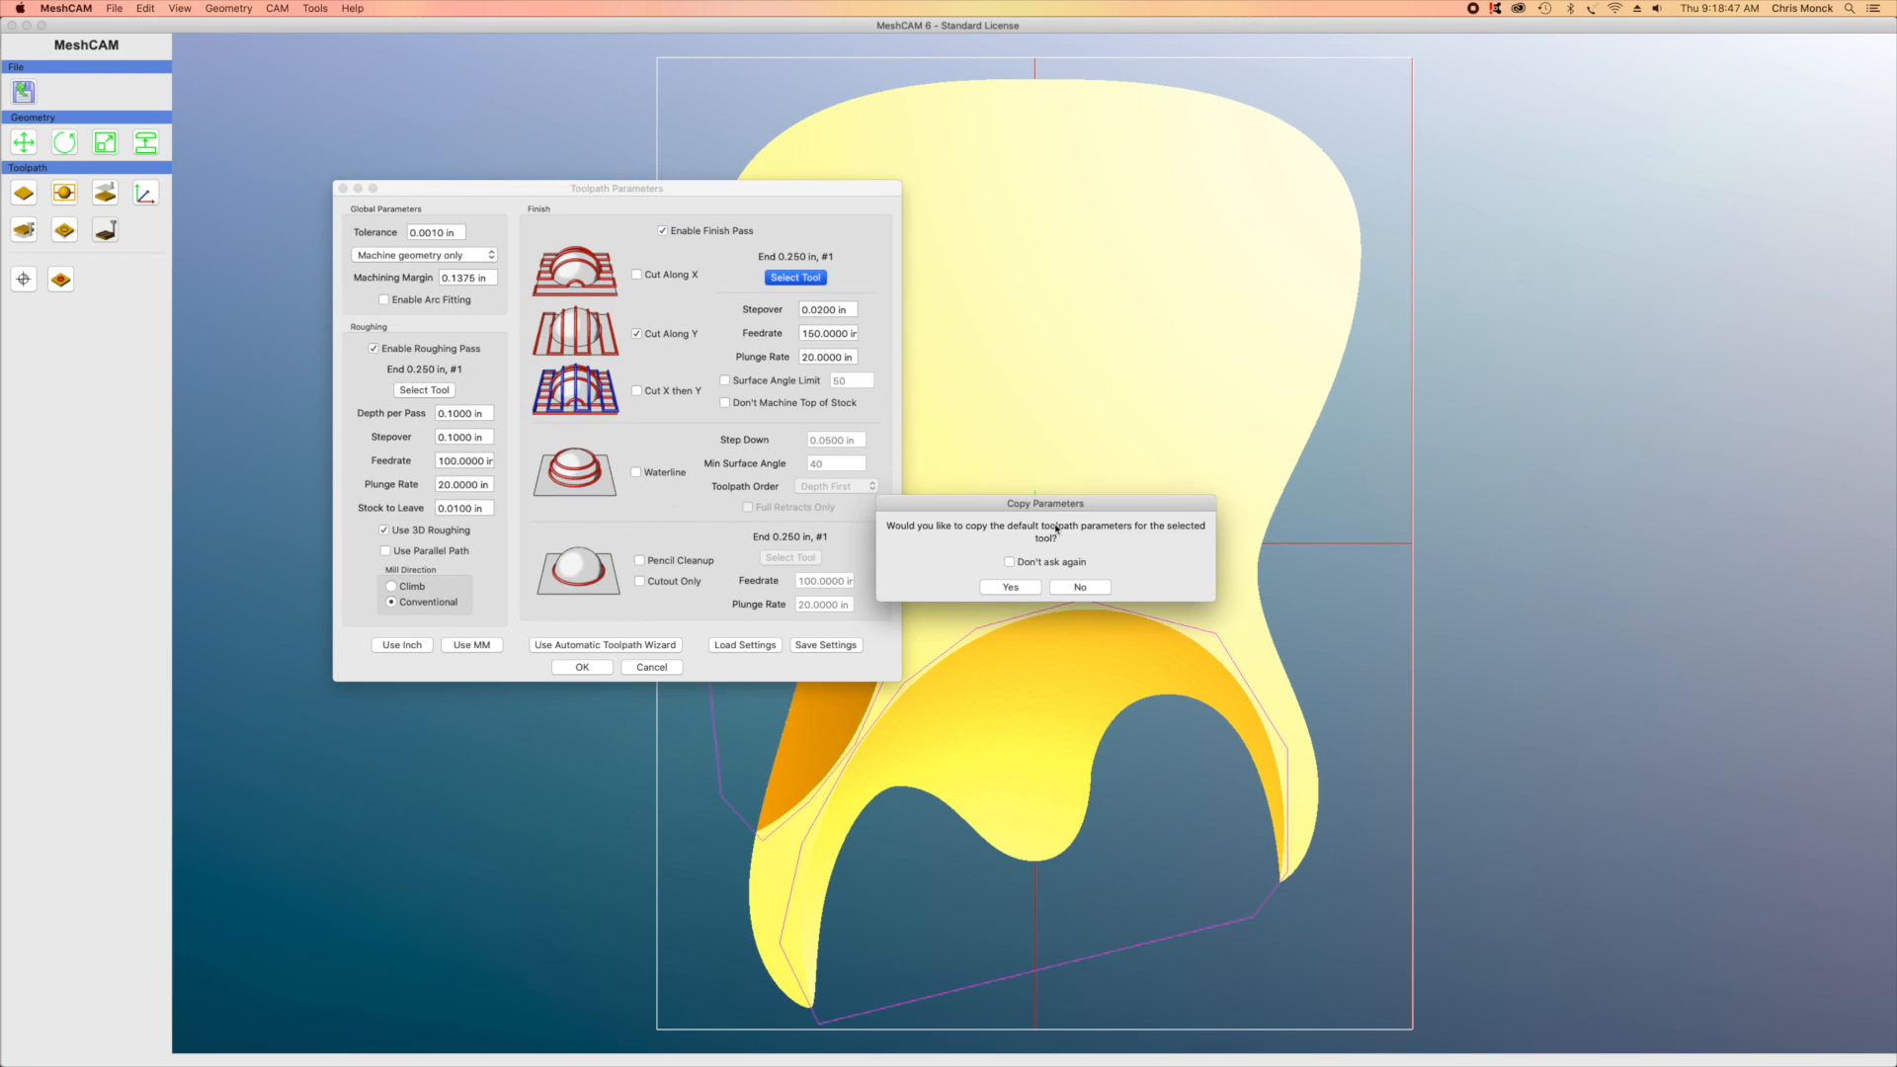
{"action": "left_click", "coordinate": [1080, 588]}
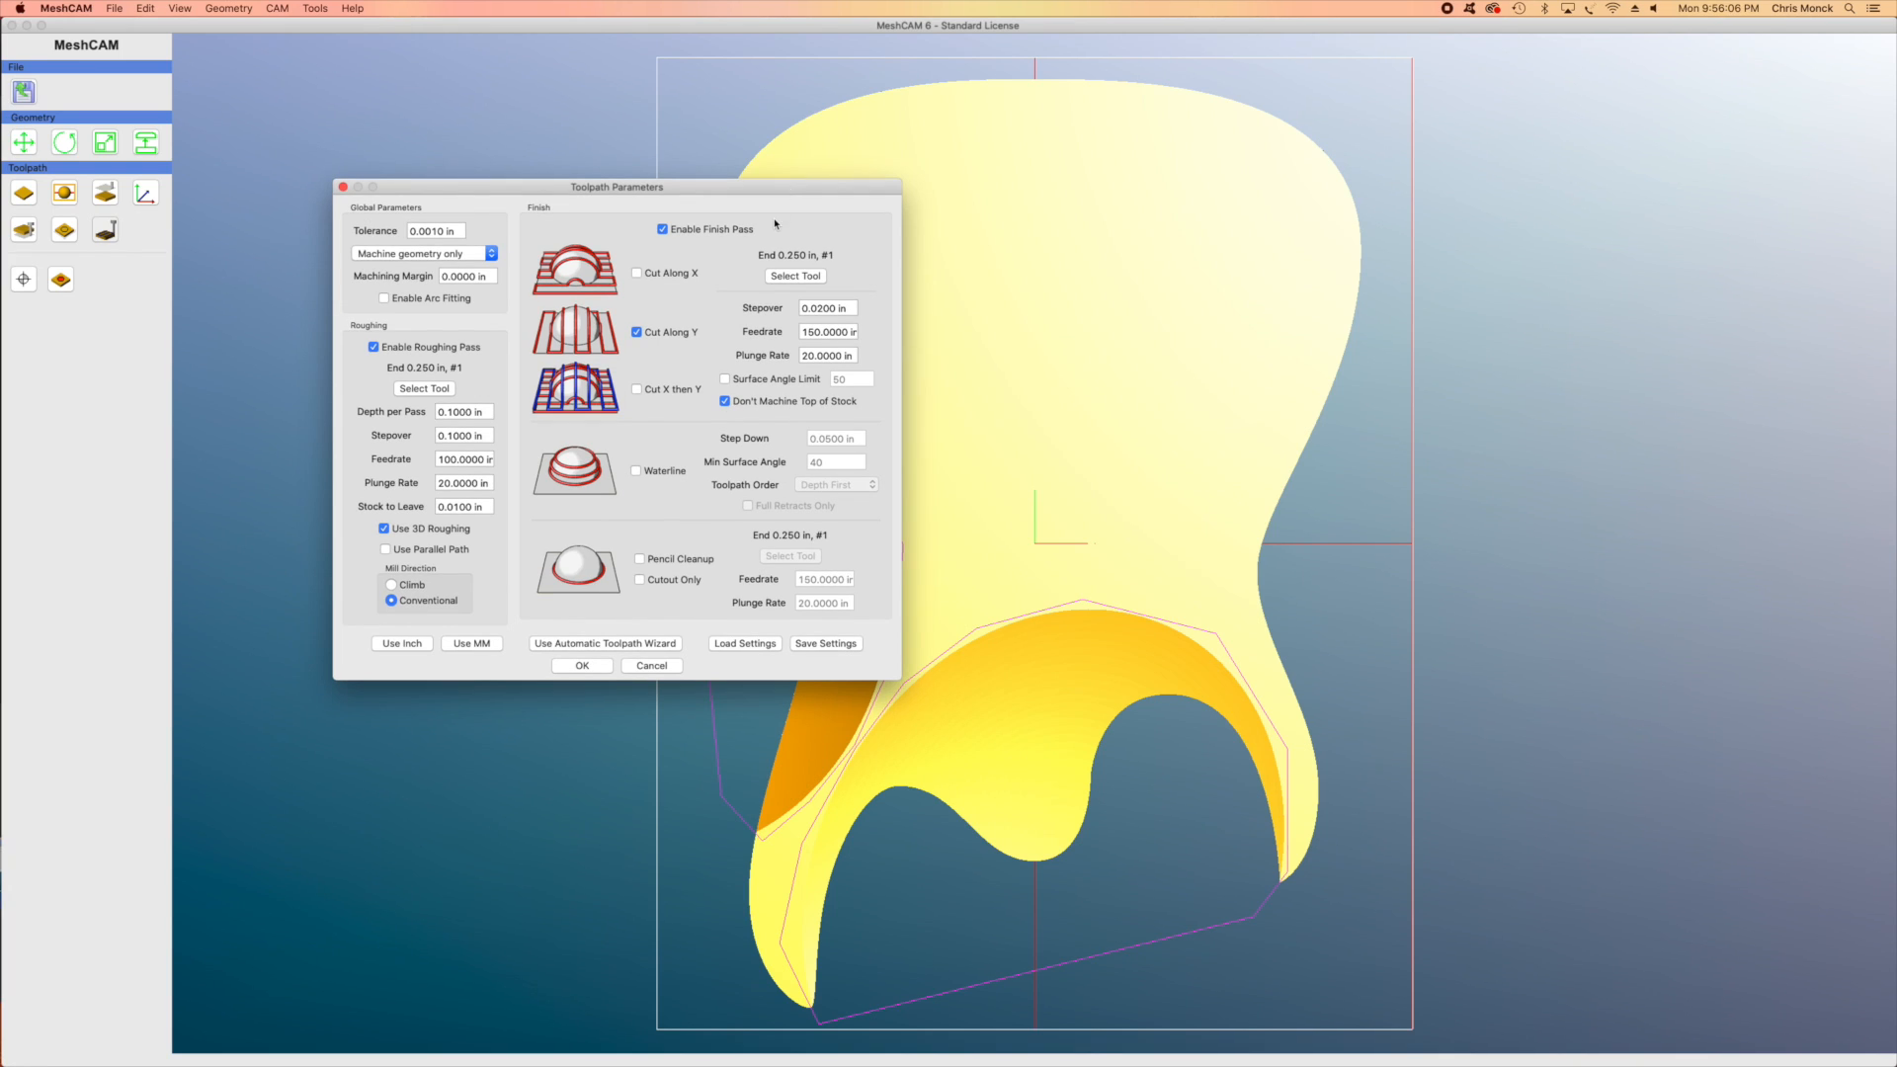
Turn off Don't Machine Top of Stock and calculate the toolpath, keeping the current machining margin
{"action": "left_click", "coordinate": [726, 402]}
{"action": "left_click", "coordinate": [605, 667]}
{"action": "left_click", "coordinate": [731, 492]}
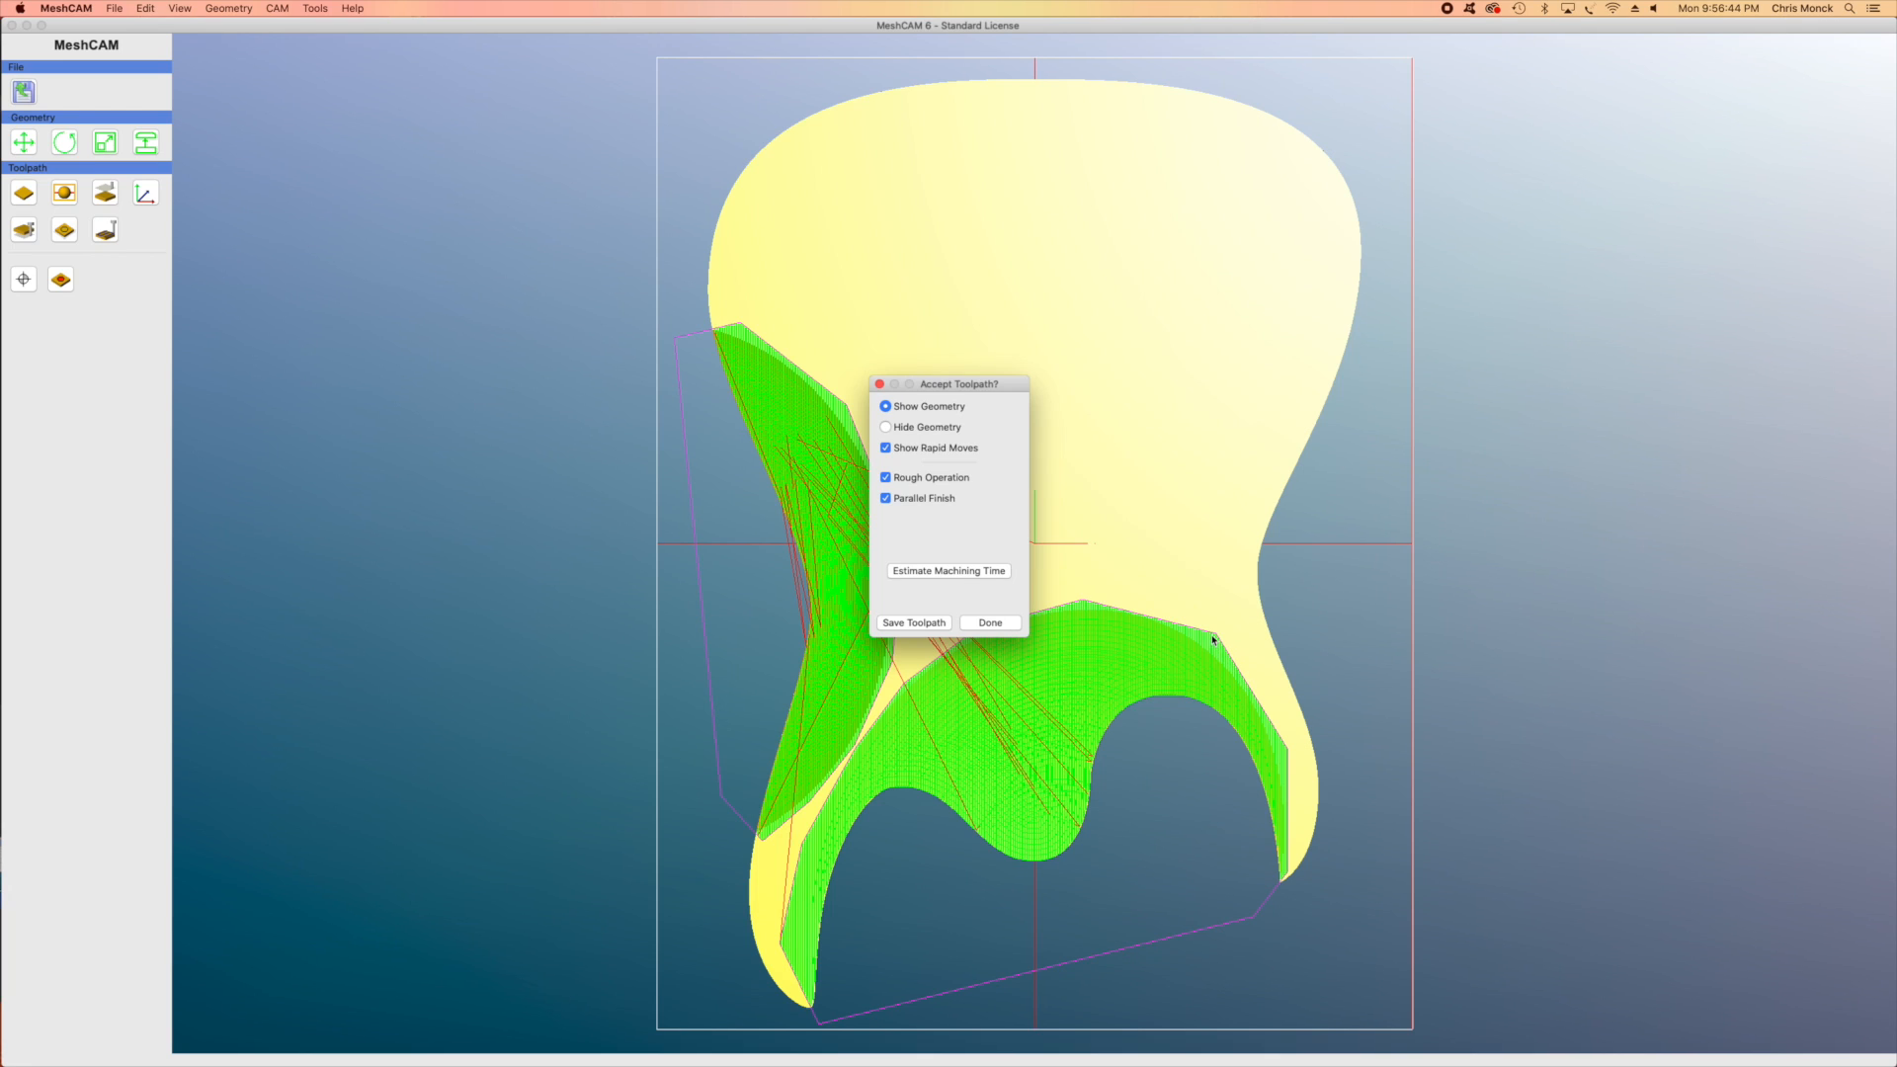
Examine the toolpath between the contour edge and the region boundary up close, close the results, and return to the view from above
{"action": "scroll", "coordinate": [1221, 652], "scroll_direction": "up", "scroll_amount": 10}
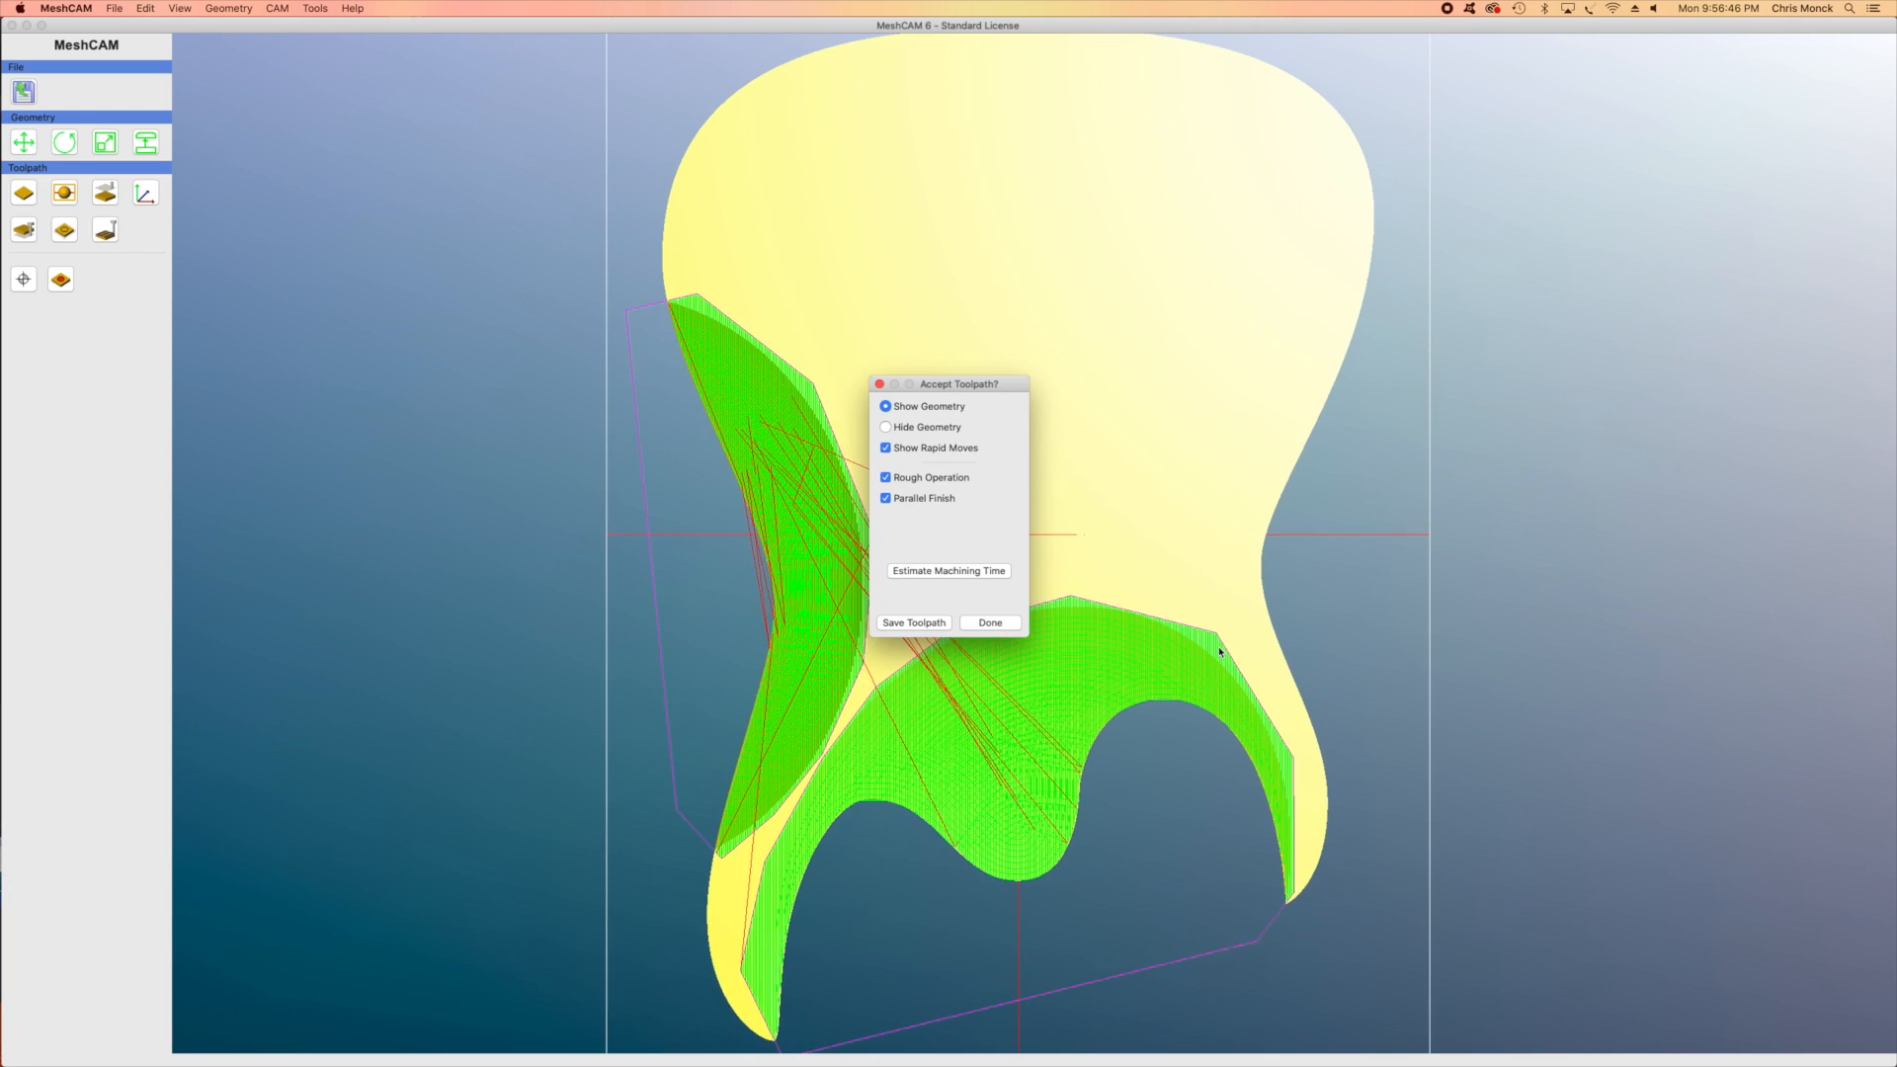
{"action": "scroll", "coordinate": [1221, 653], "scroll_direction": "up", "scroll_amount": 5}
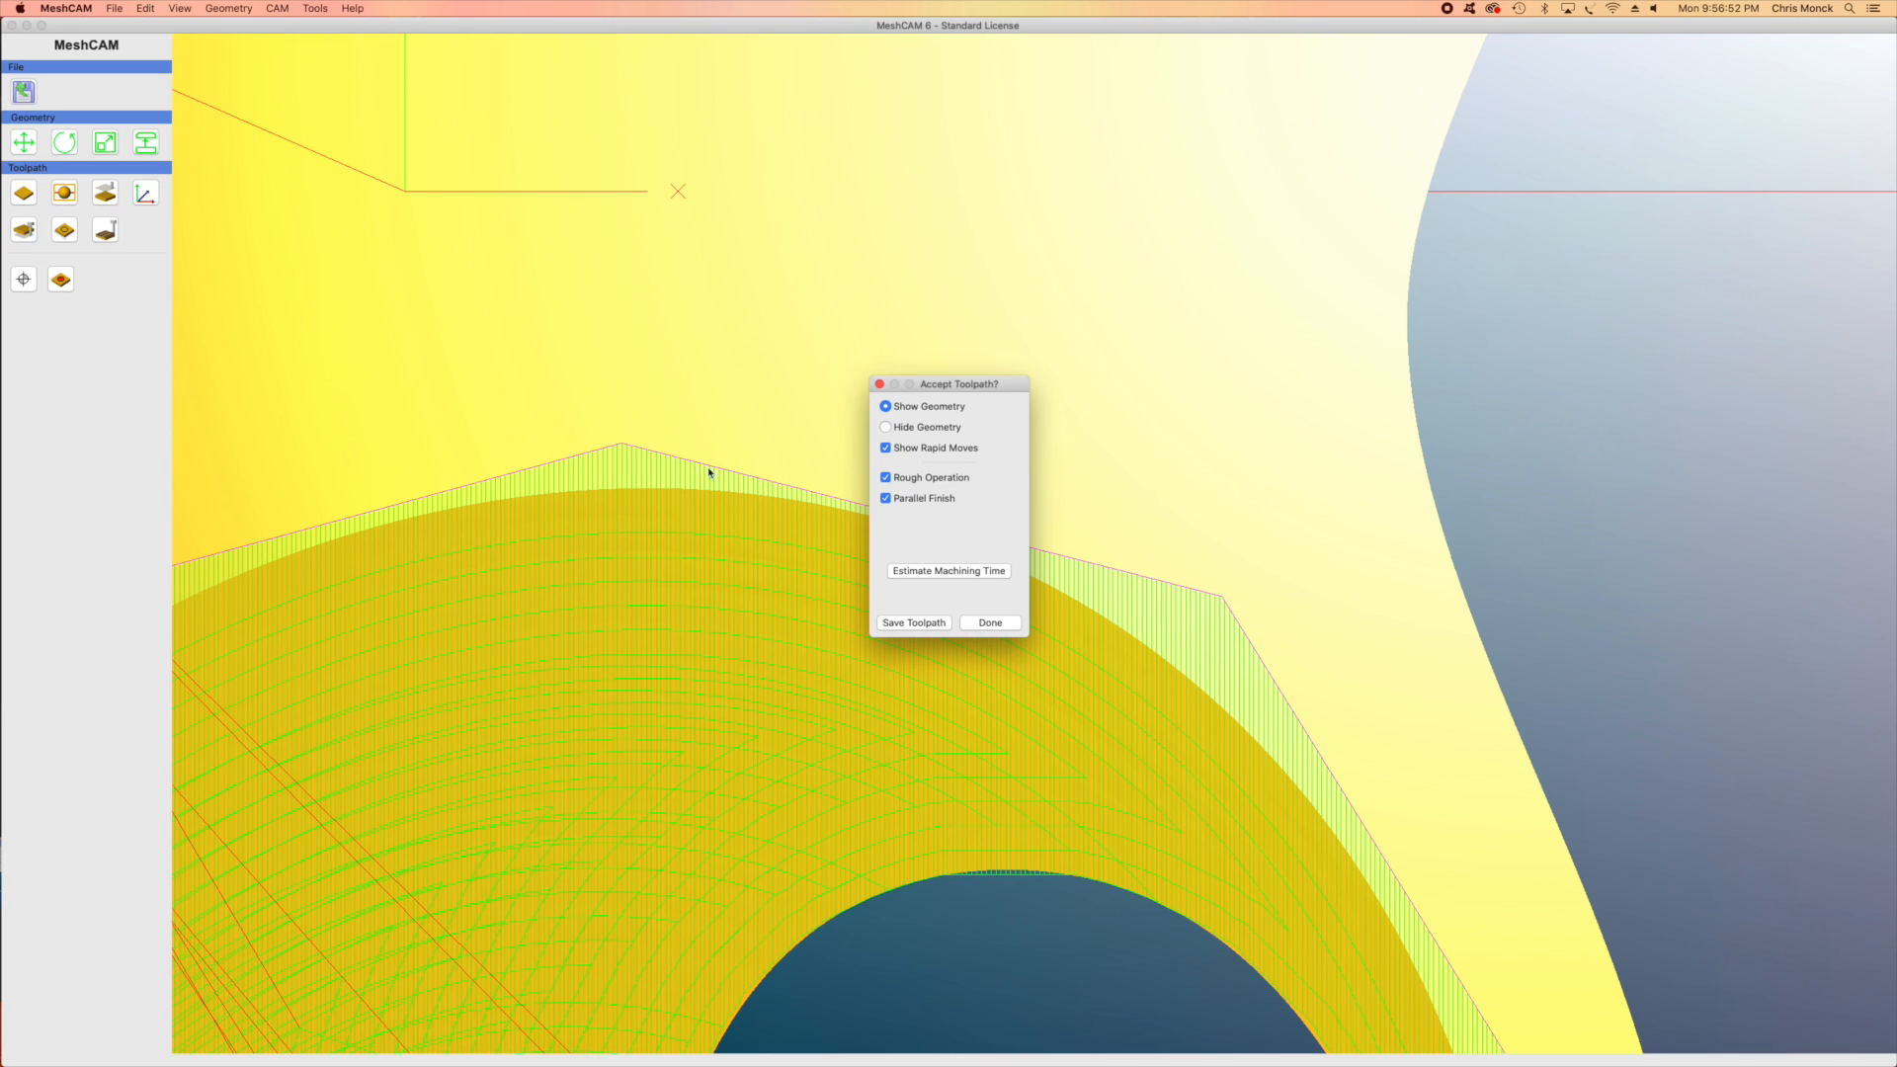
{"action": "left_click", "coordinate": [1001, 624]}
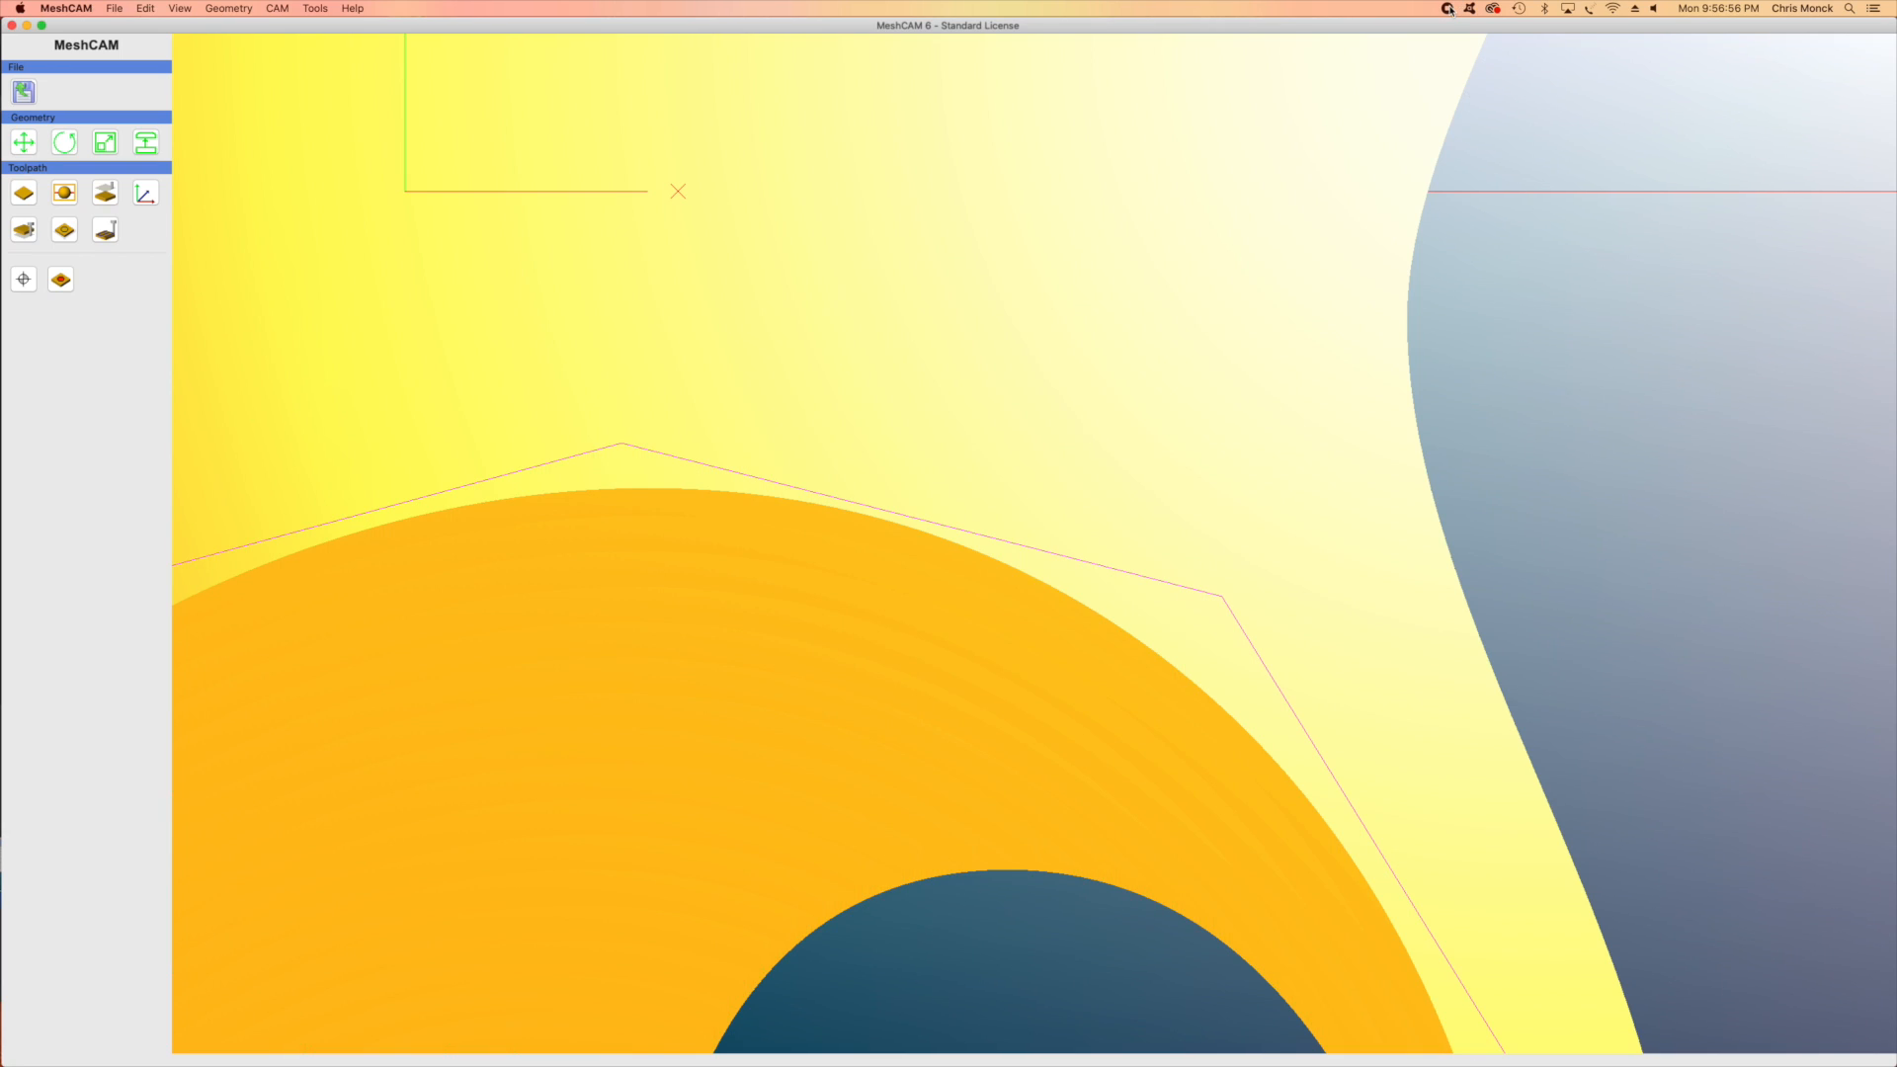
{"action": "left_click", "coordinate": [181, 8]}
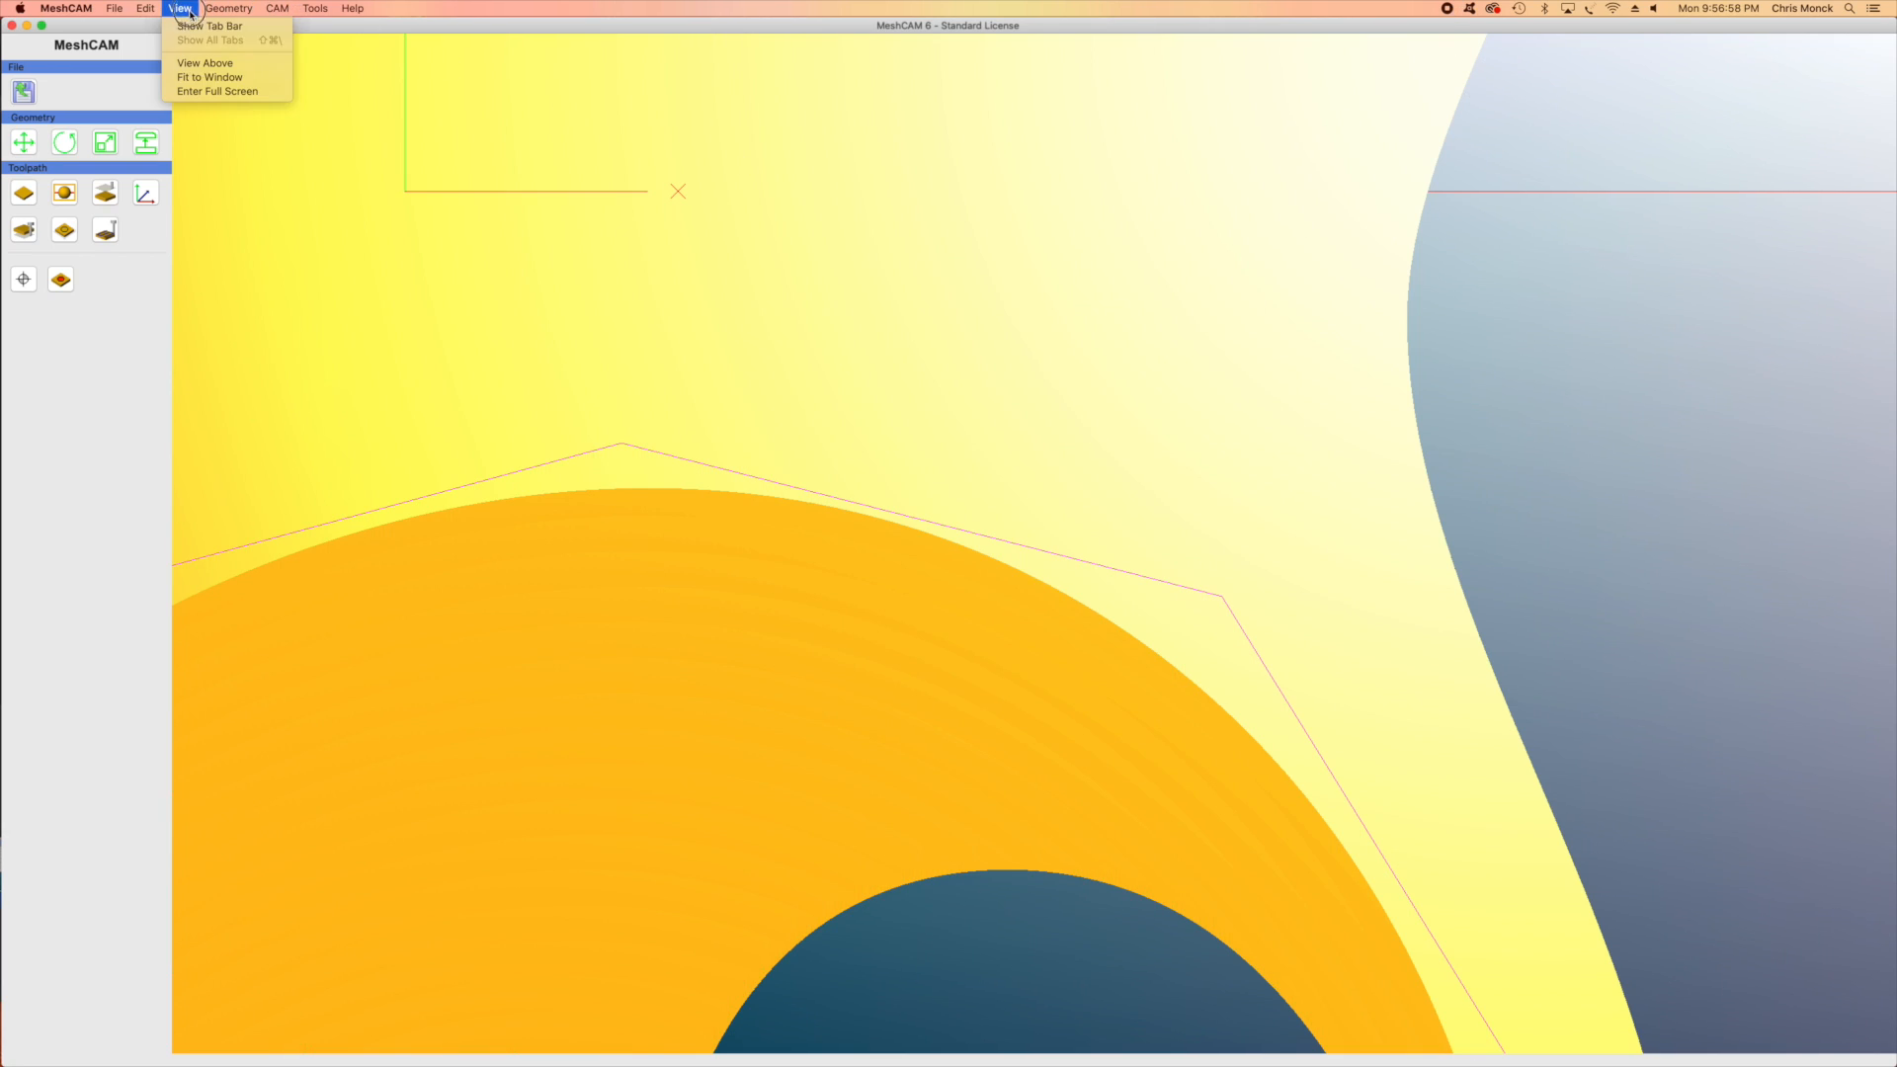
{"action": "left_click", "coordinate": [204, 68]}
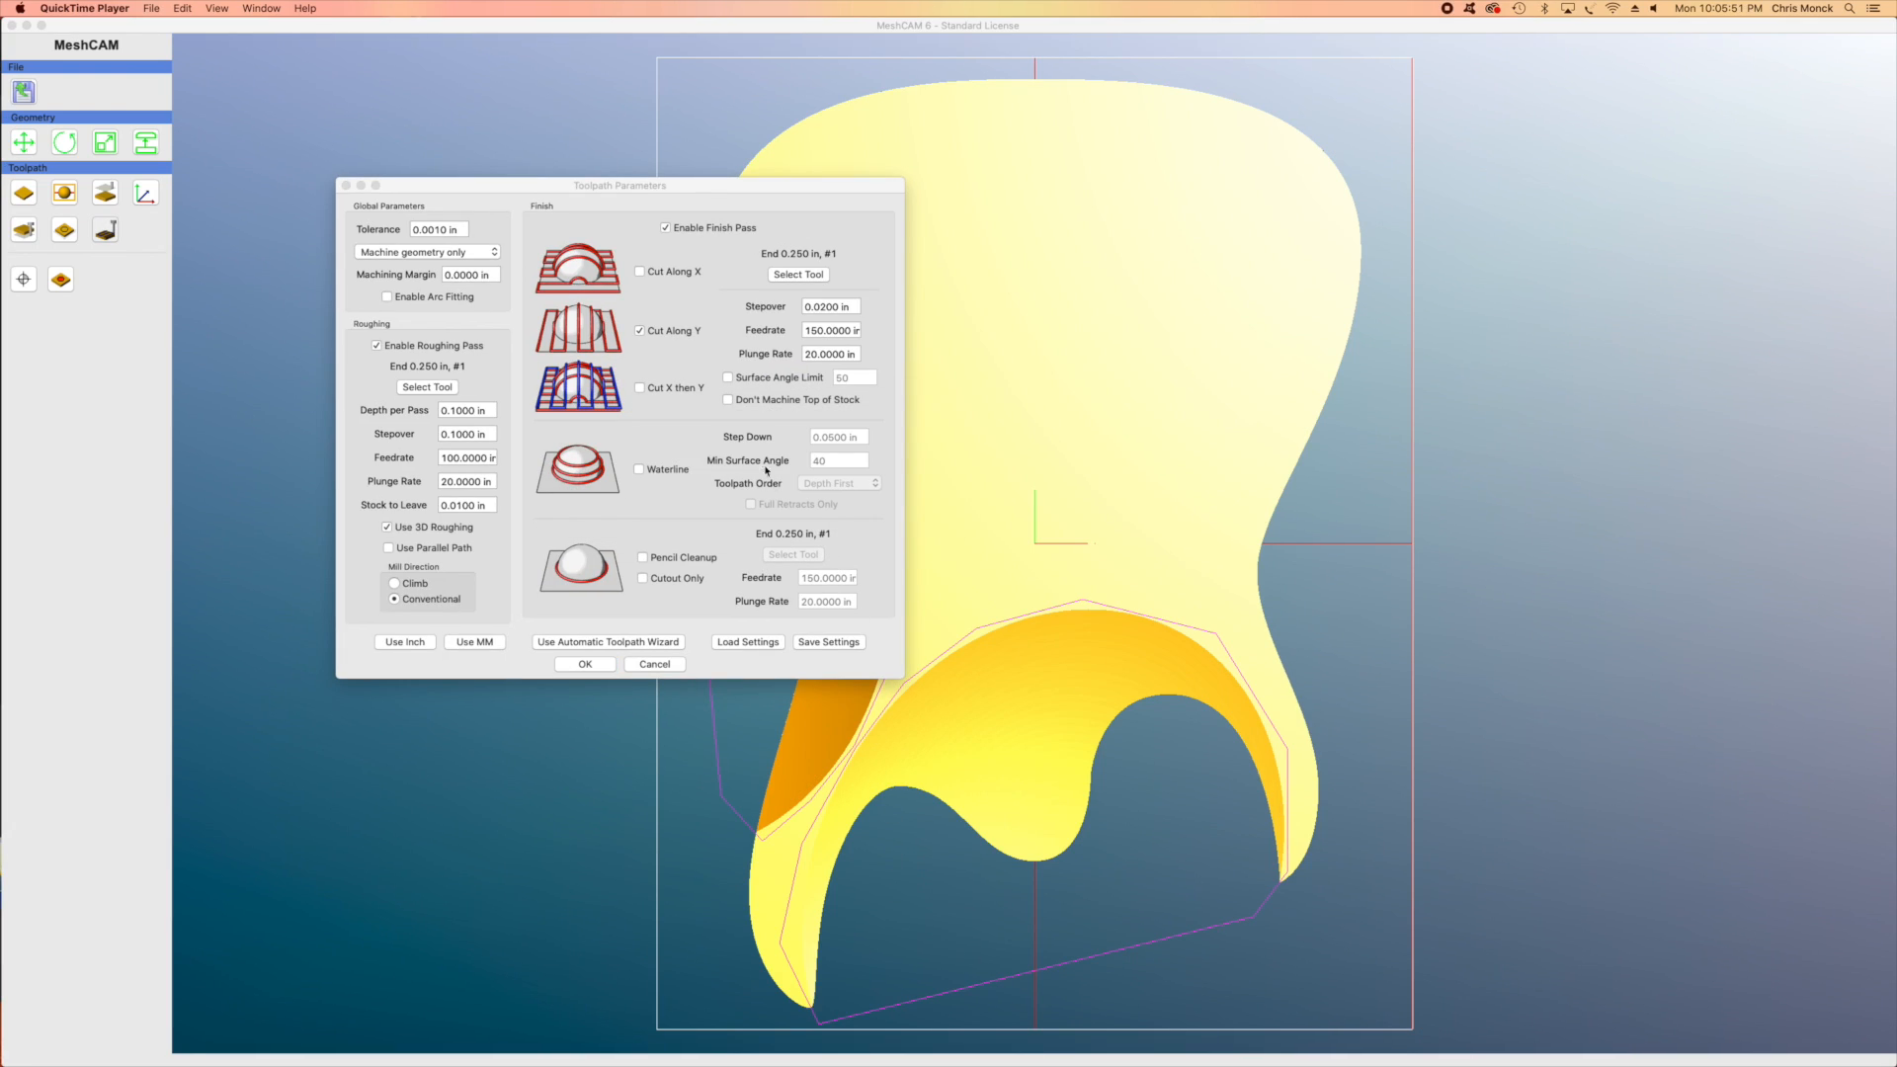
Turn on Don't Machine Top of Stock and recalculate the toolpath, keeping the current machining margin
{"action": "left_click", "coordinate": [728, 400]}
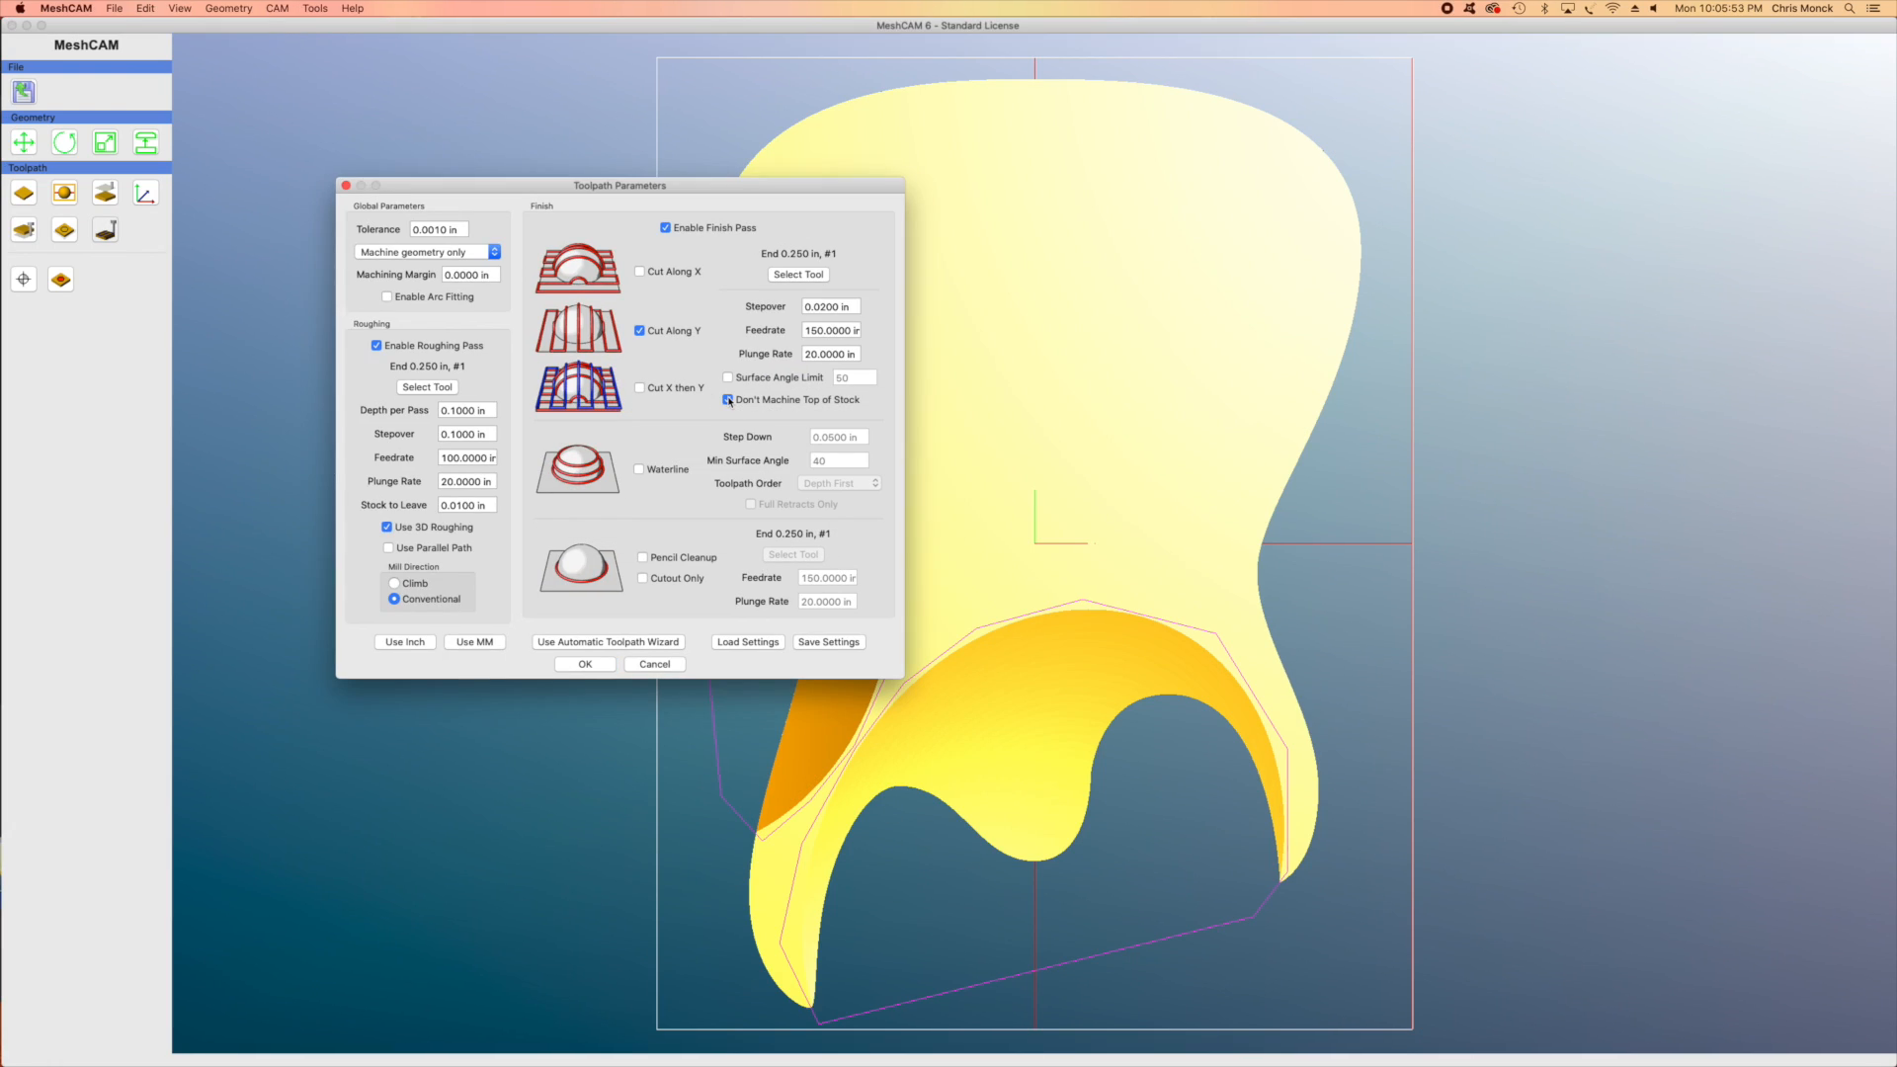
{"action": "left_click", "coordinate": [608, 661]}
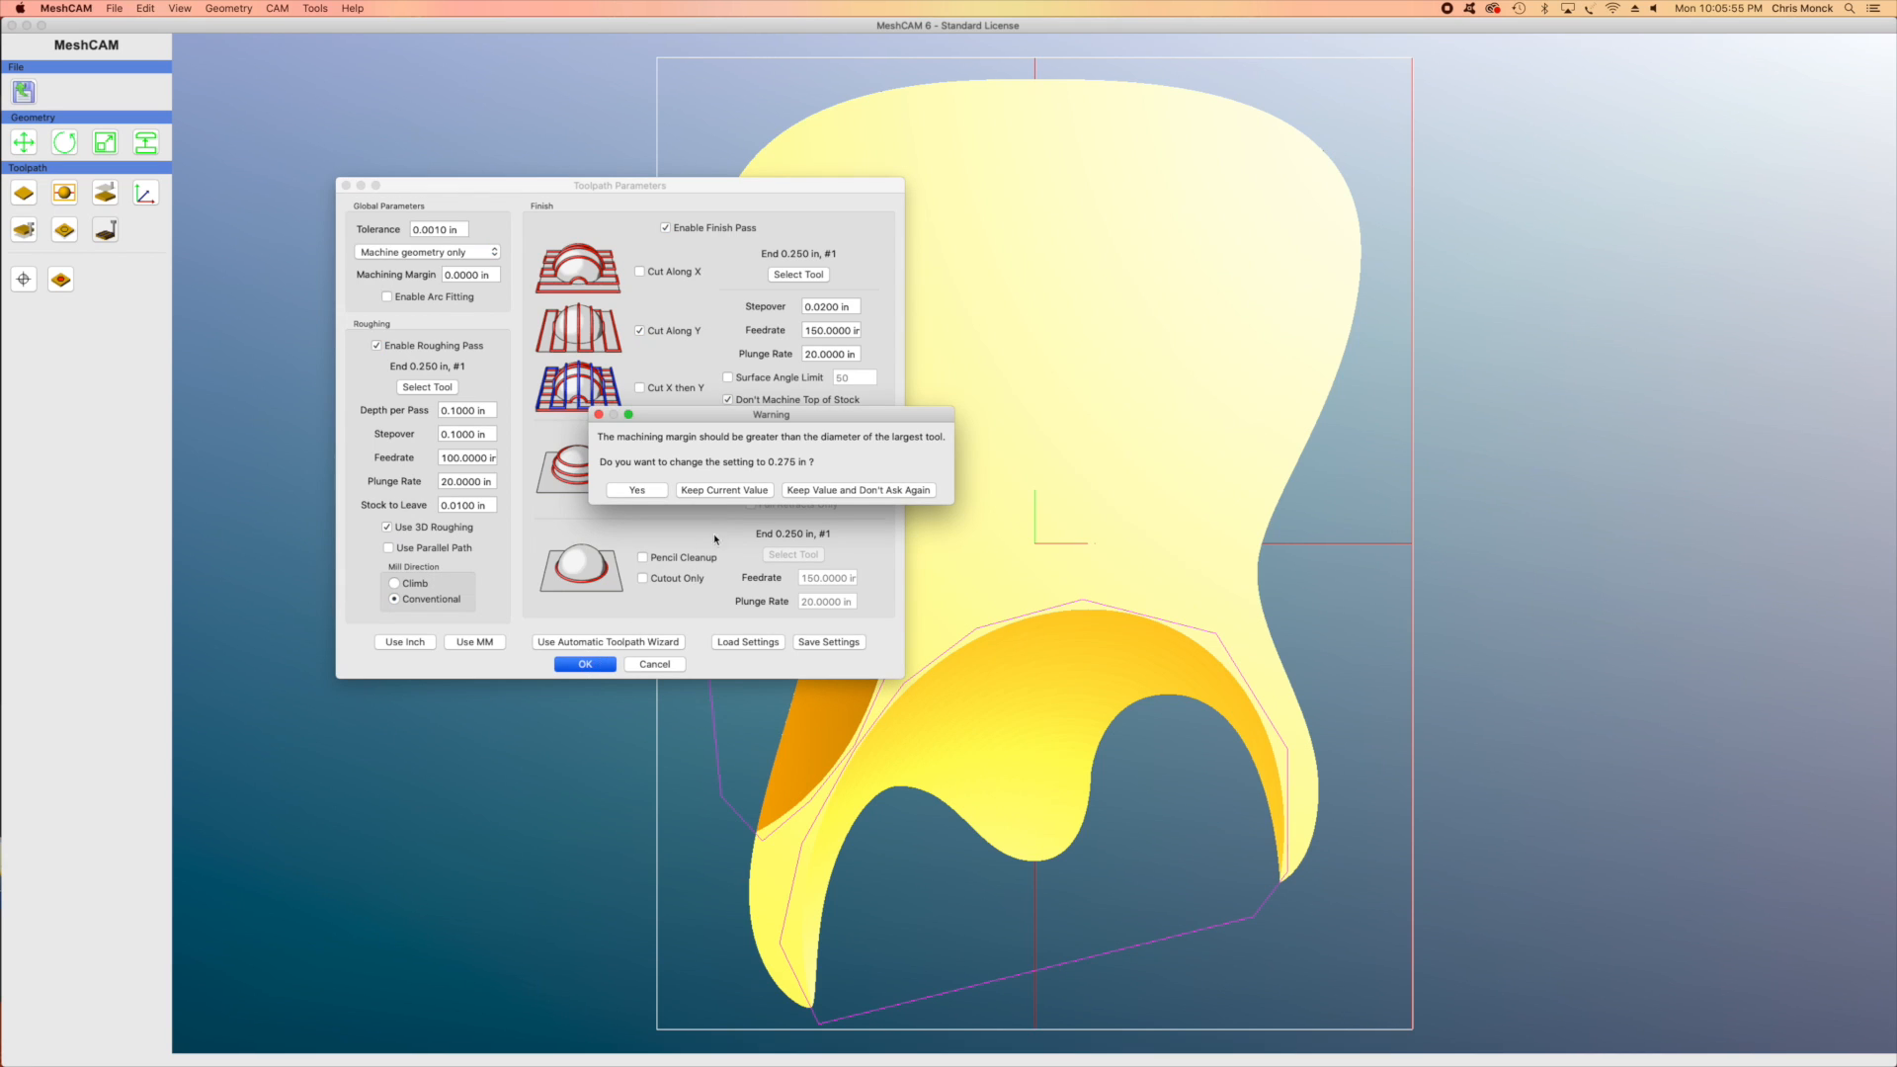
{"action": "left_click", "coordinate": [742, 491]}
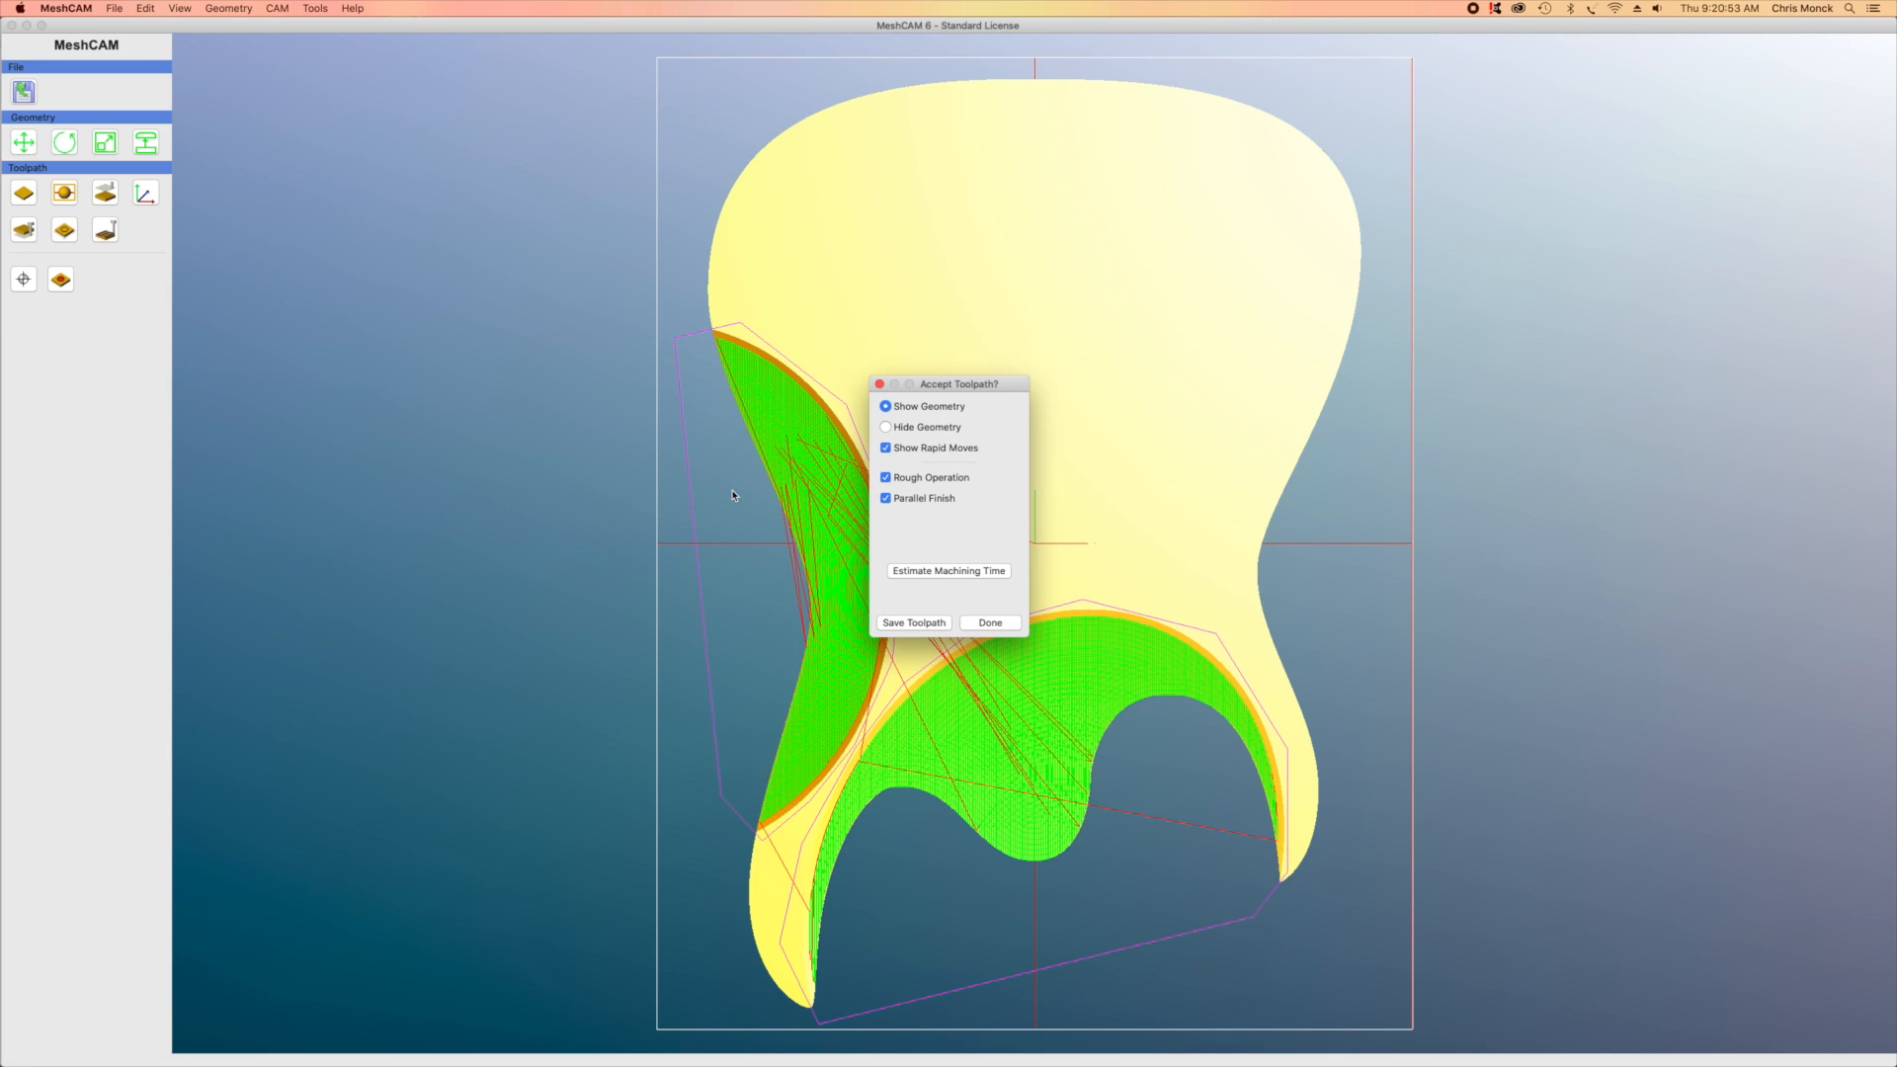
Move the toolpath dialog off the cuts and examine the rough operation alone, and the parallel finish alone up close
{"action": "left_click_drag", "start_coordinate": [1005, 387], "coordinate": [574, 331]}
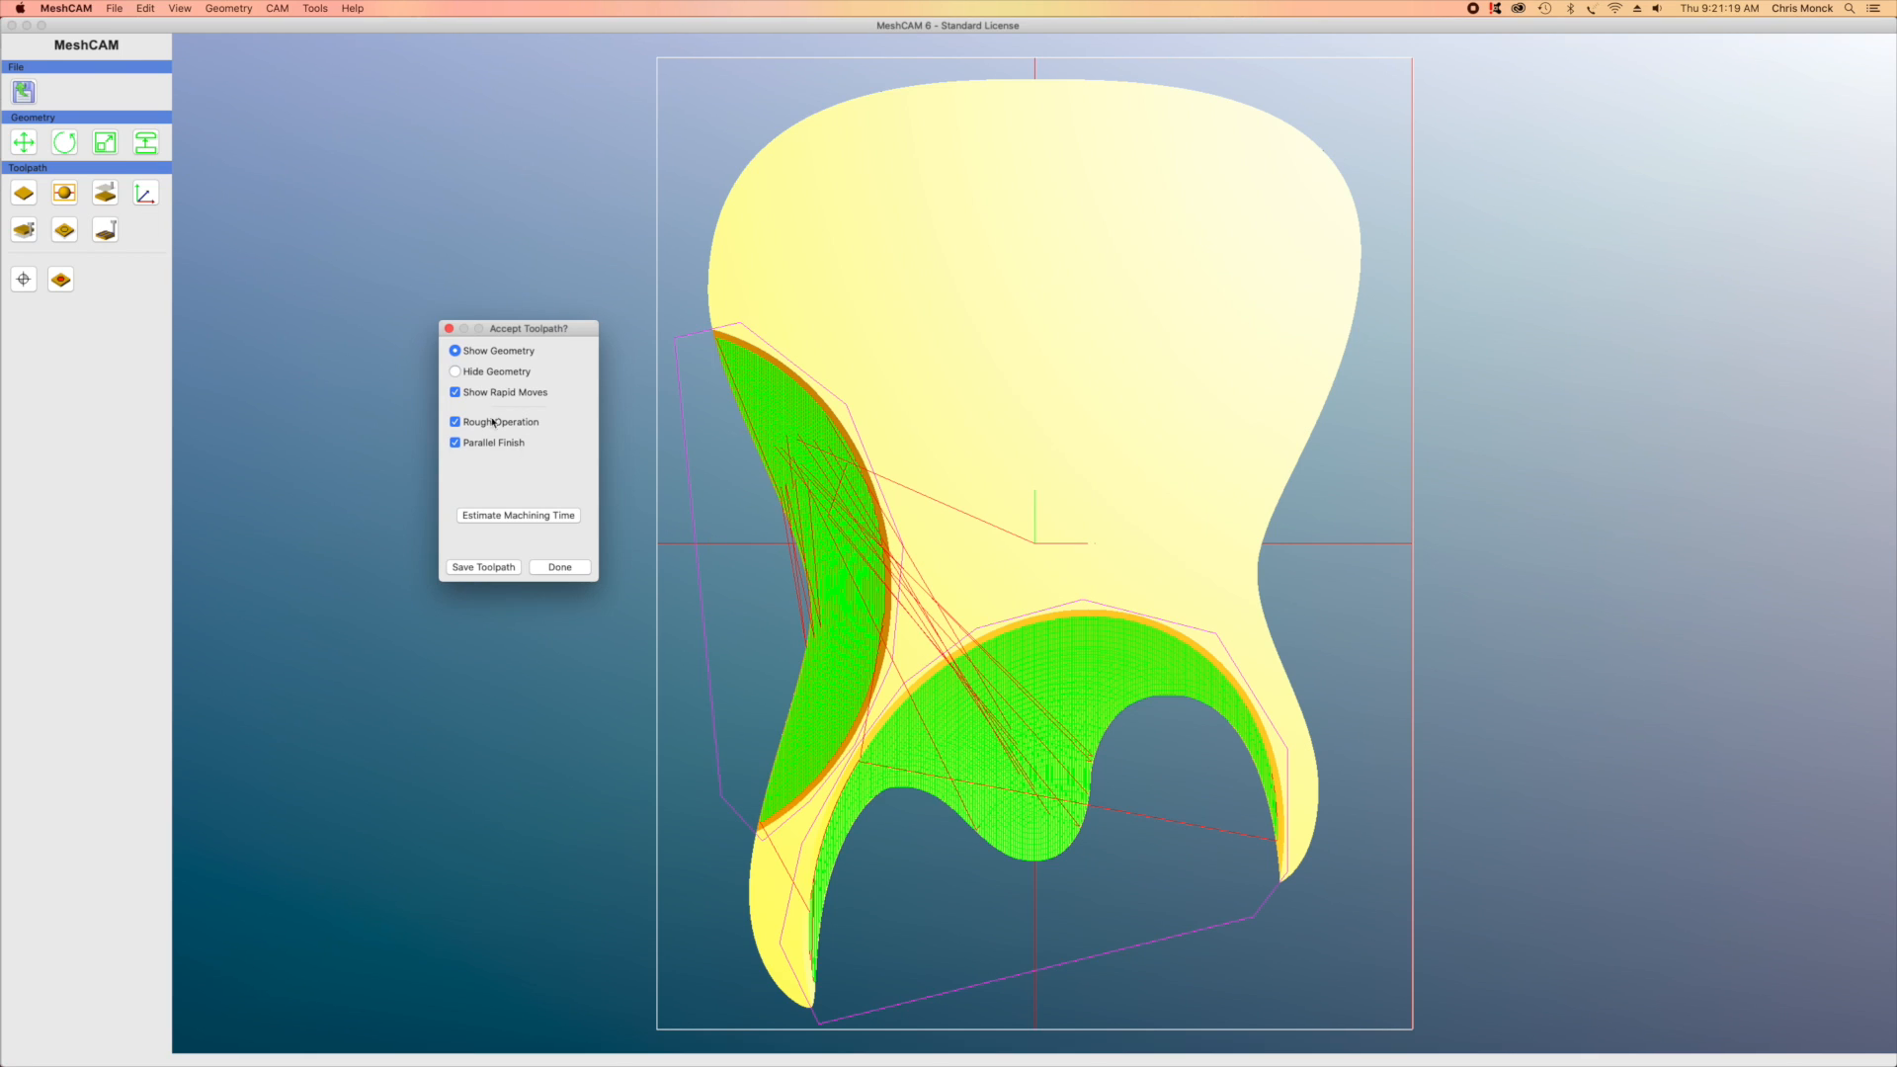
{"action": "left_click_drag", "start_coordinate": [546, 335], "coordinate": [1066, 261]}
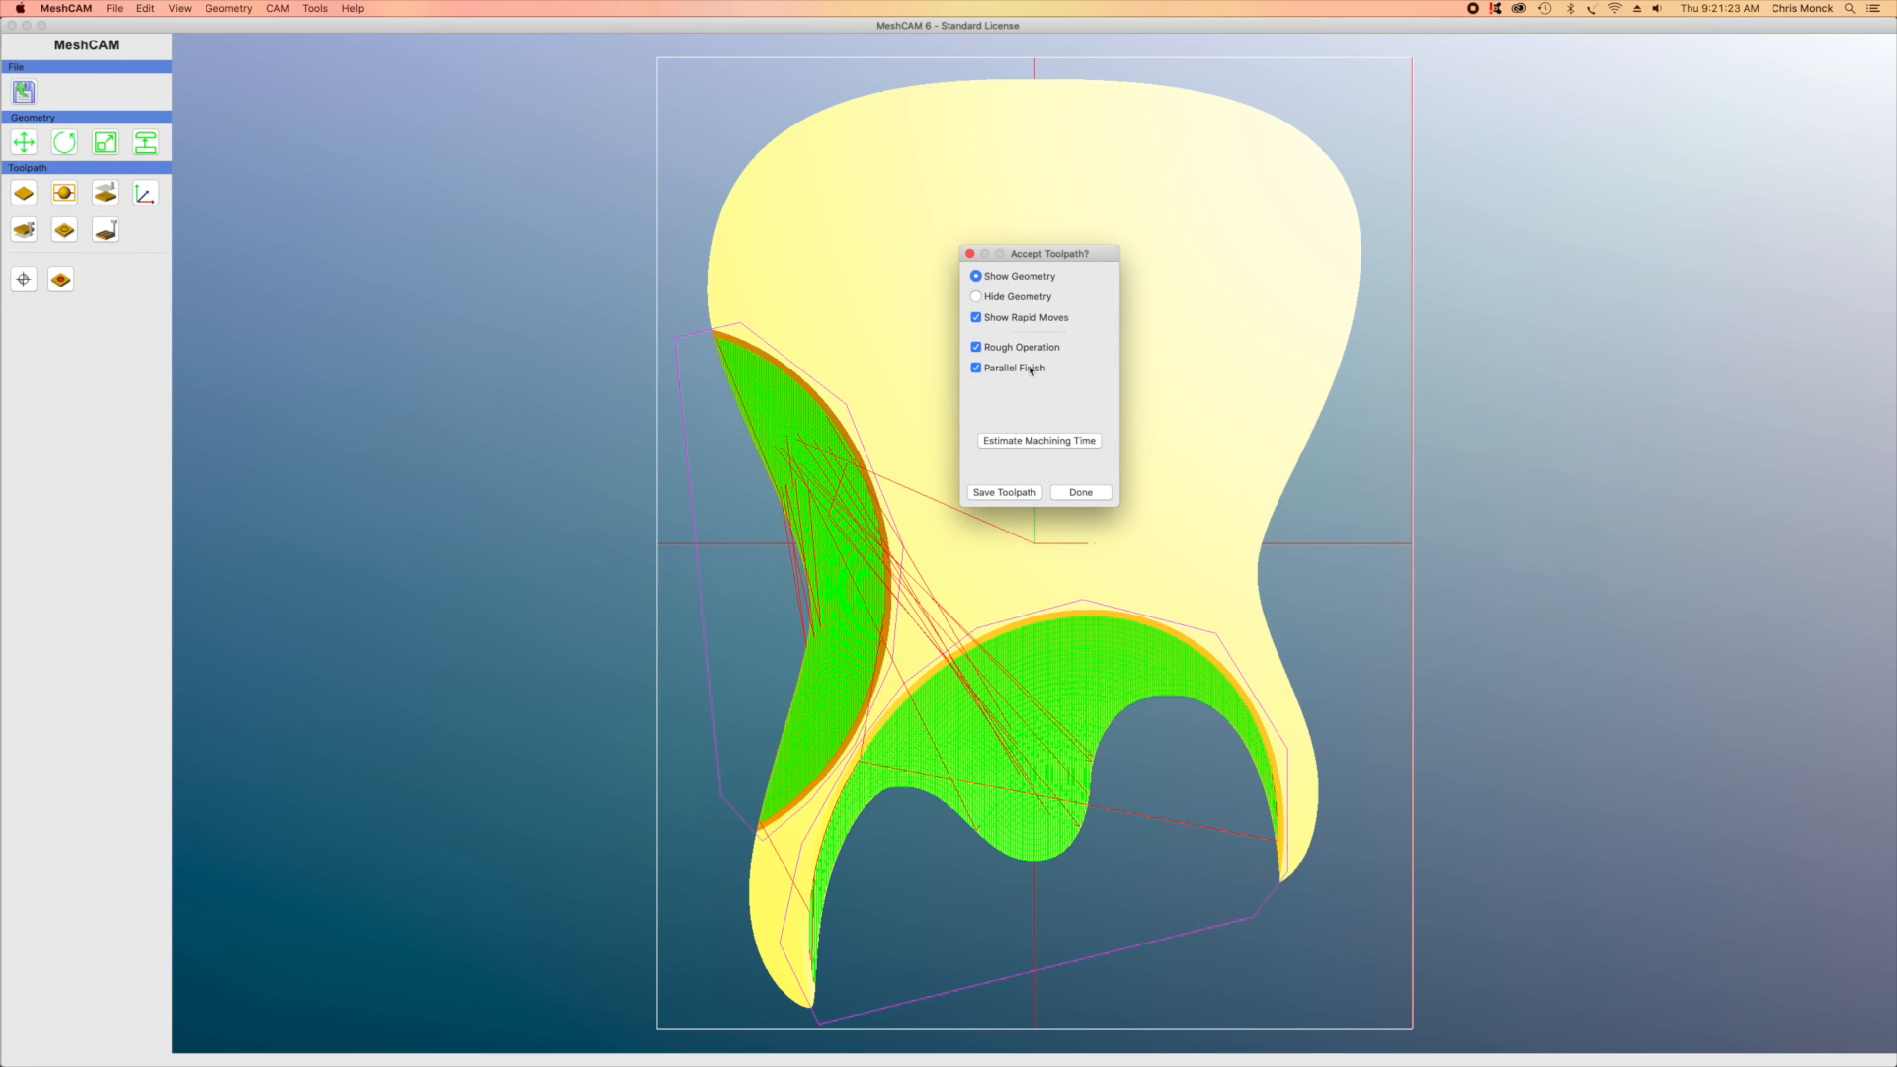
{"action": "left_click", "coordinate": [975, 369]}
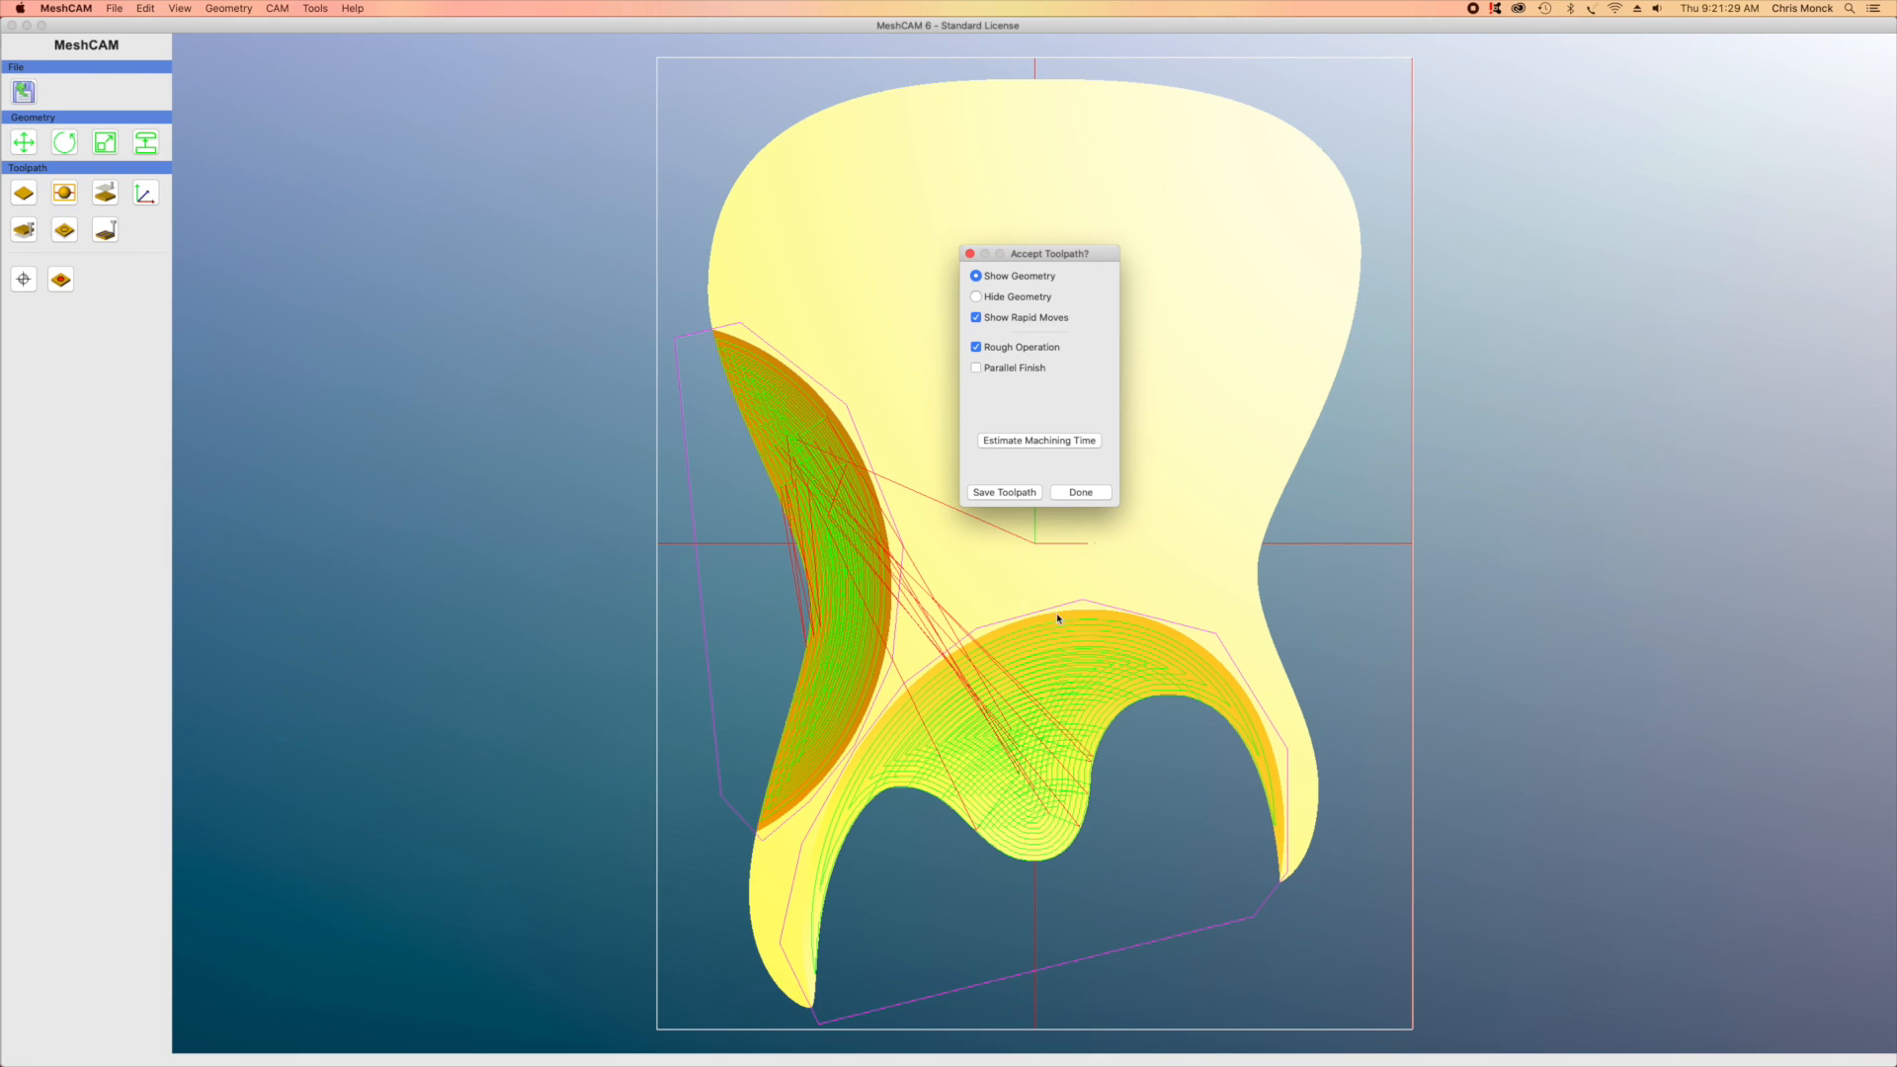
{"action": "left_click", "coordinate": [976, 347]}
{"action": "left_click", "coordinate": [976, 368]}
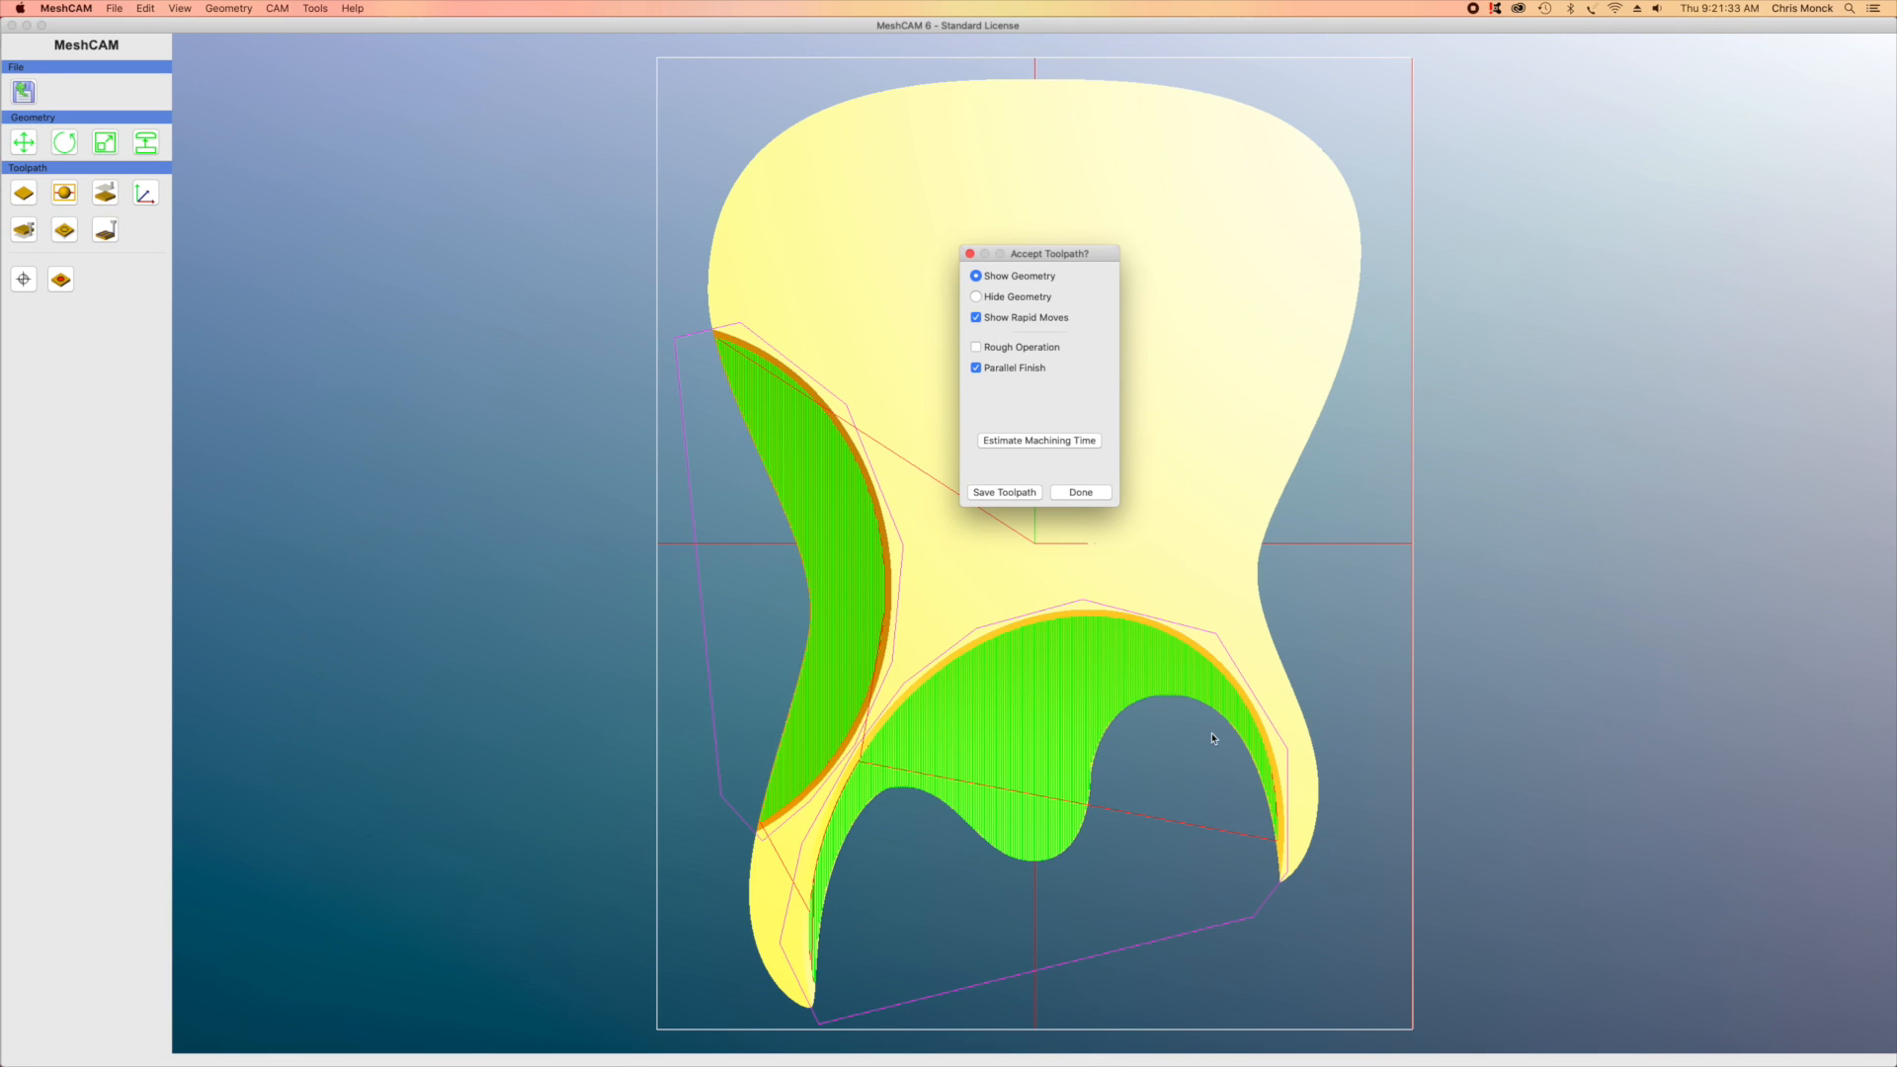
{"action": "scroll", "coordinate": [1056, 721], "scroll_direction": "up", "scroll_amount": 5}
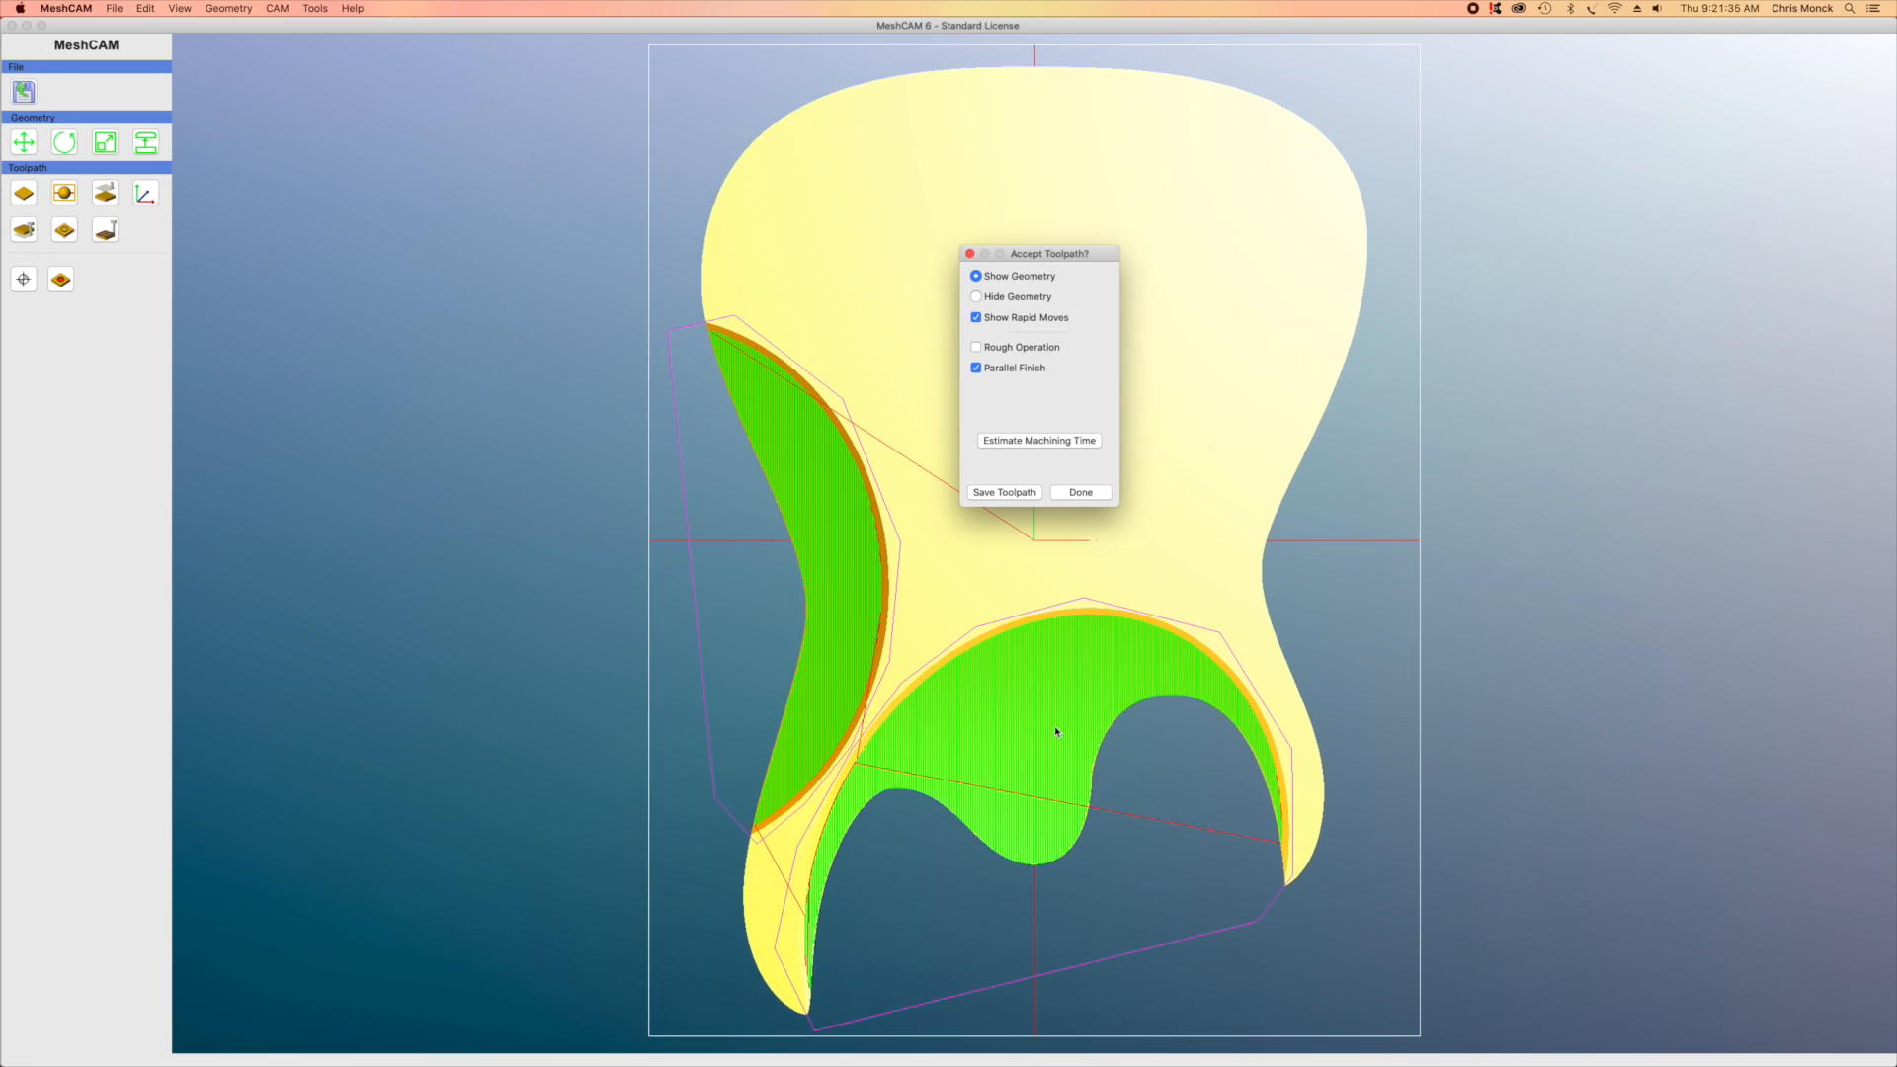
{"action": "scroll", "coordinate": [1055, 732], "scroll_direction": "up", "scroll_amount": 5}
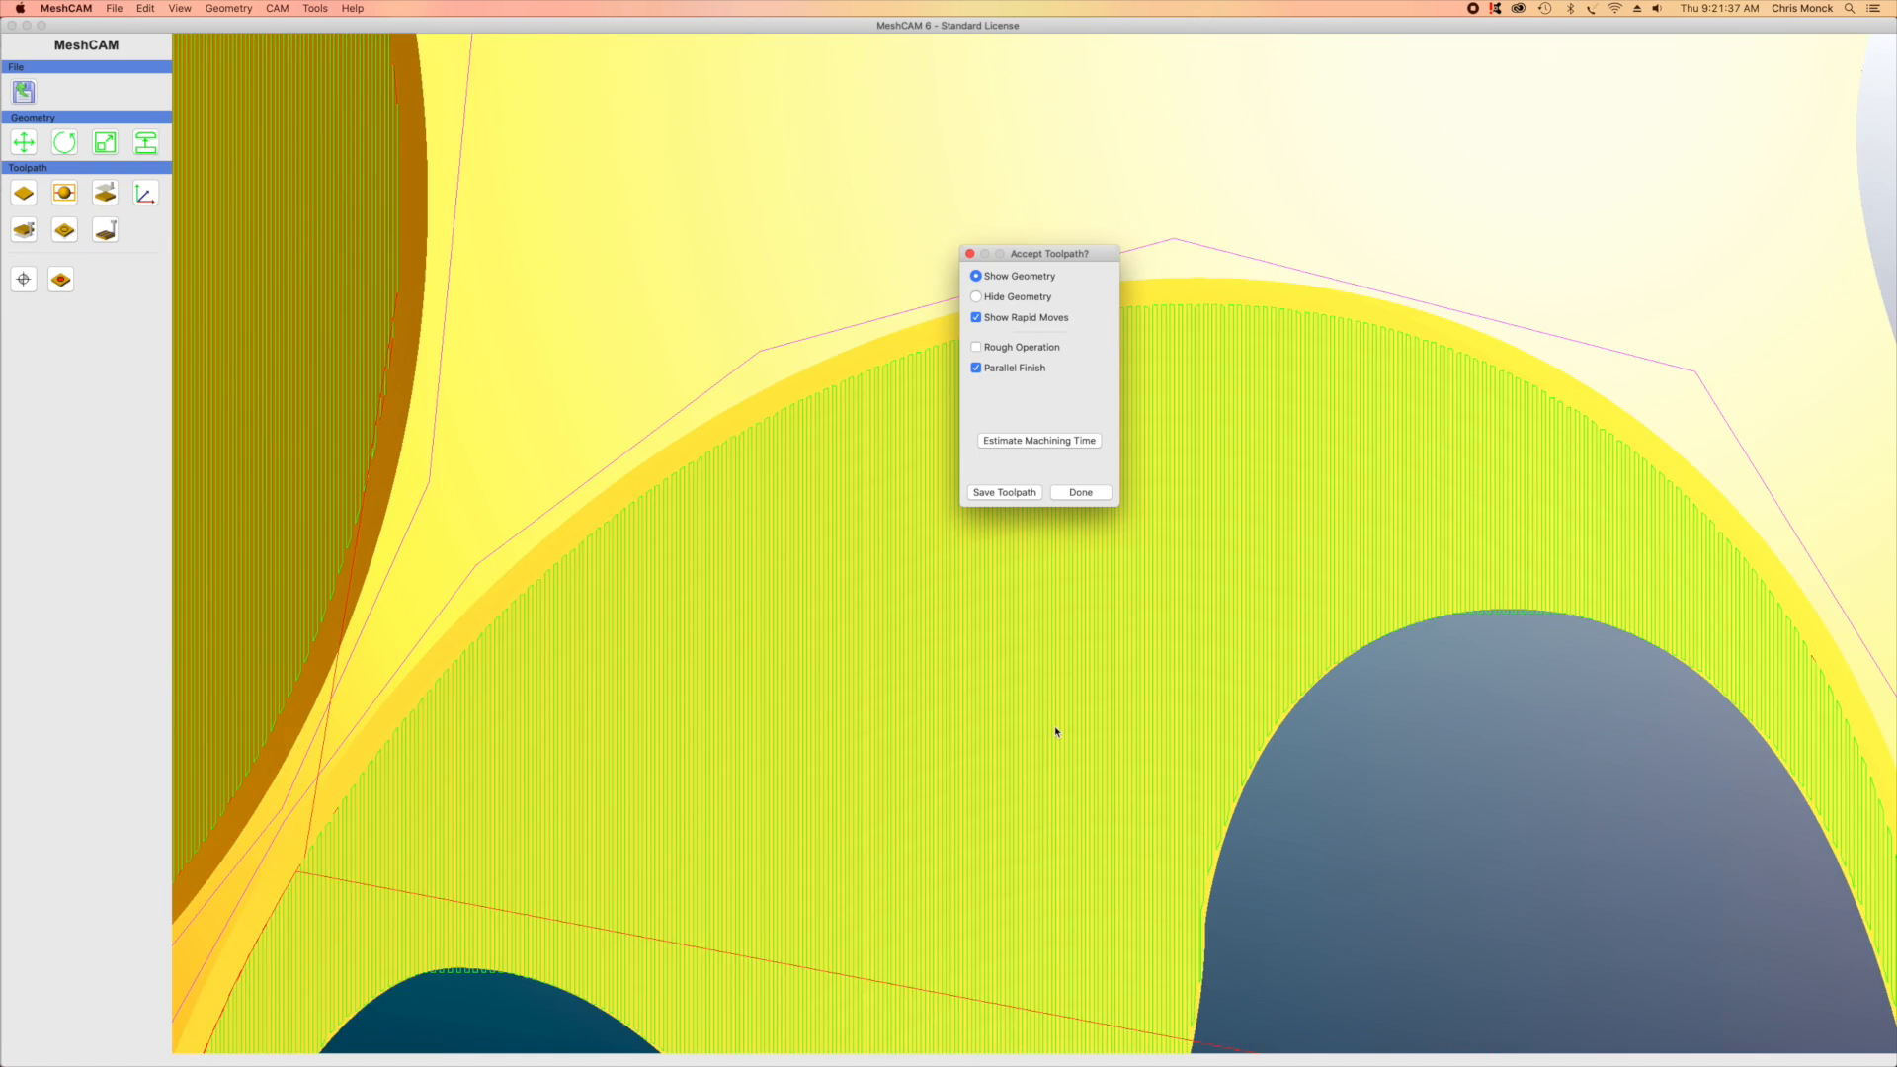
{"action": "scroll", "coordinate": [1007, 749], "scroll_direction": "down", "scroll_amount": 3}
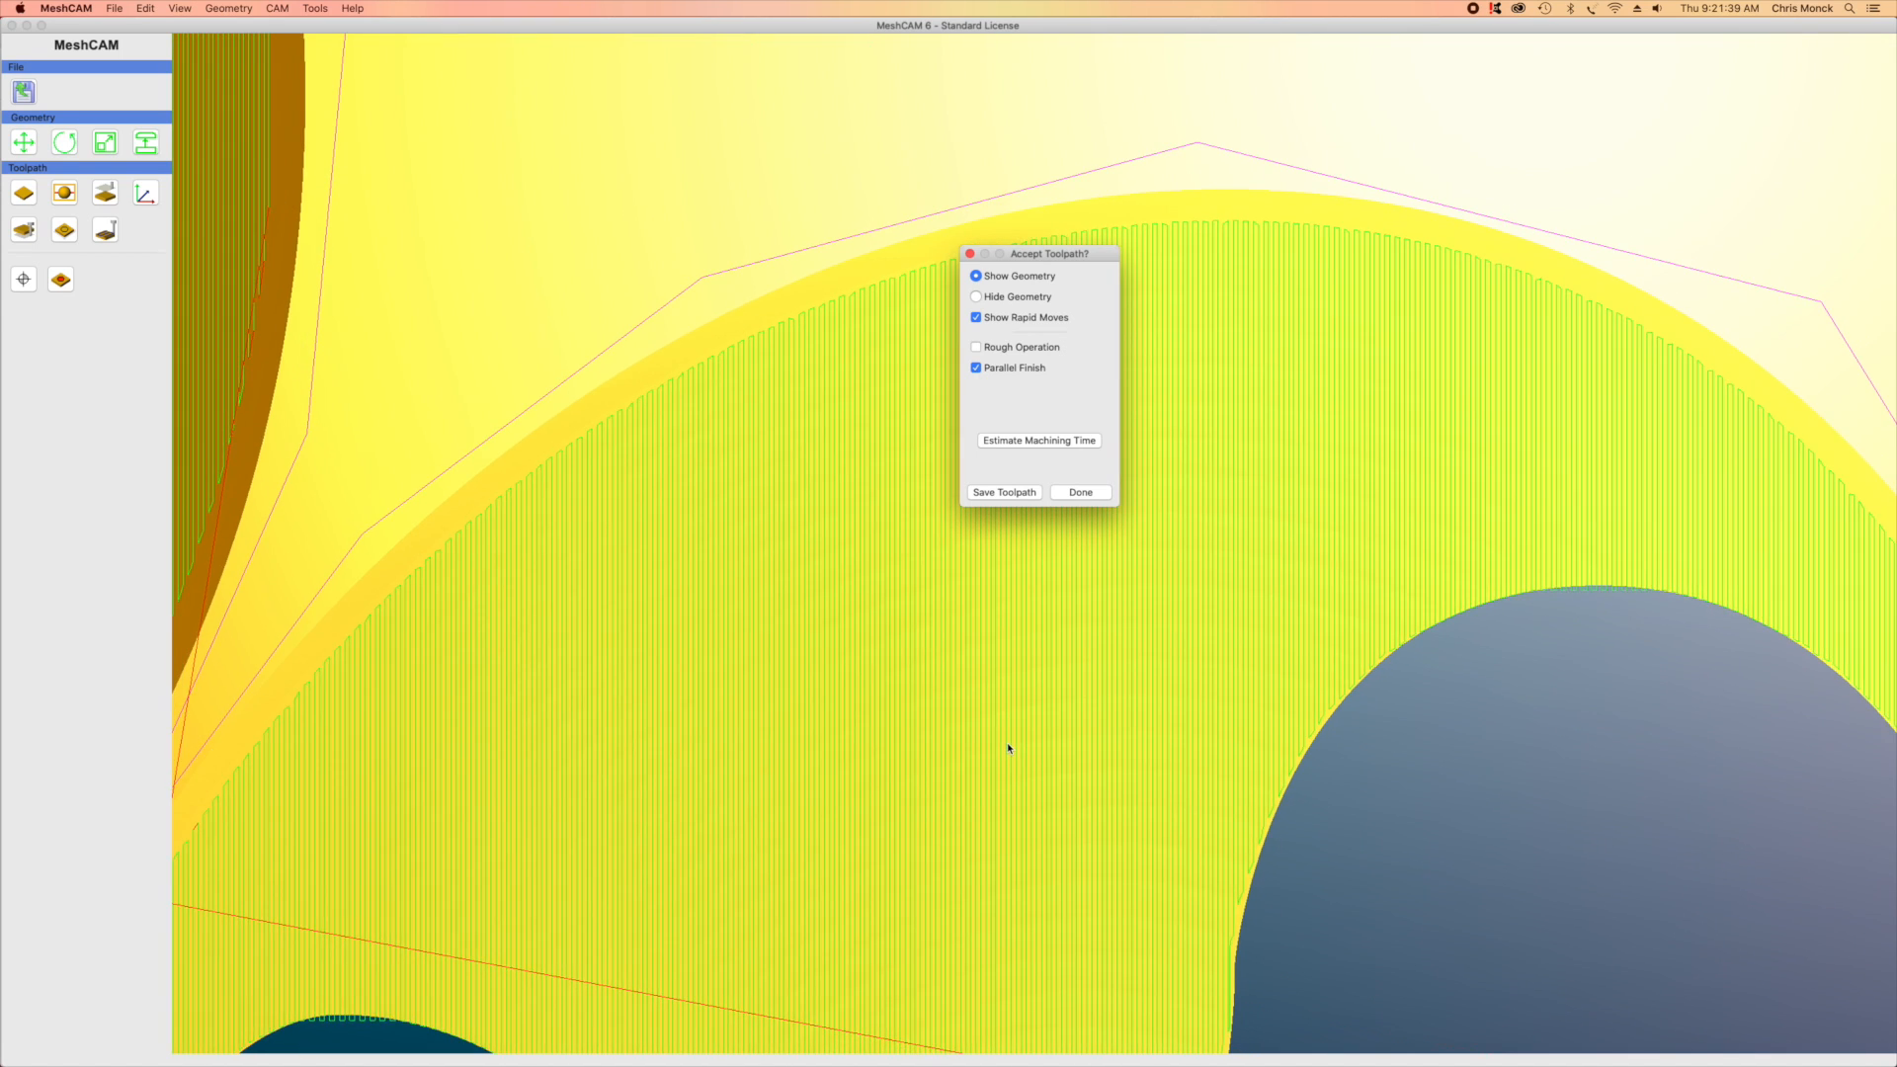
{"action": "scroll", "coordinate": [1008, 746], "scroll_direction": "down", "scroll_amount": 5}
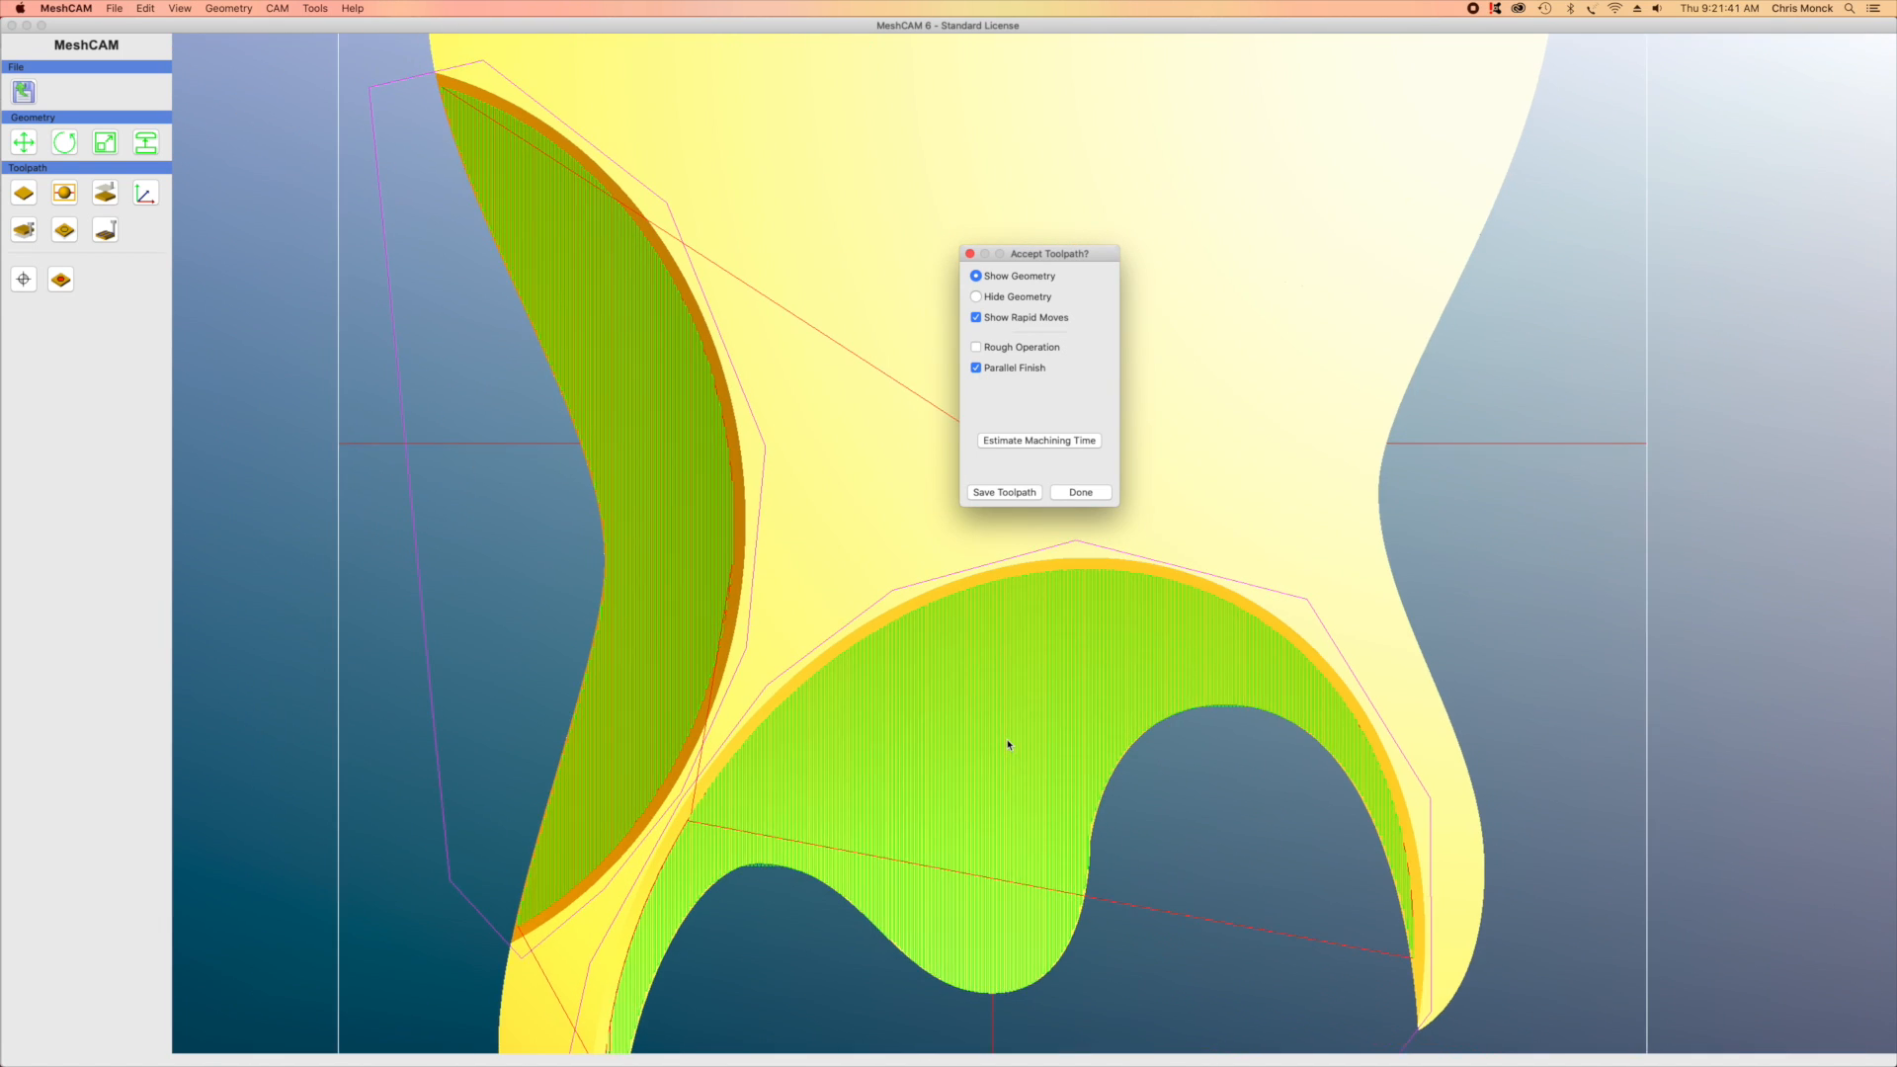
{"action": "scroll", "coordinate": [1012, 669], "scroll_direction": "down", "scroll_amount": 5}
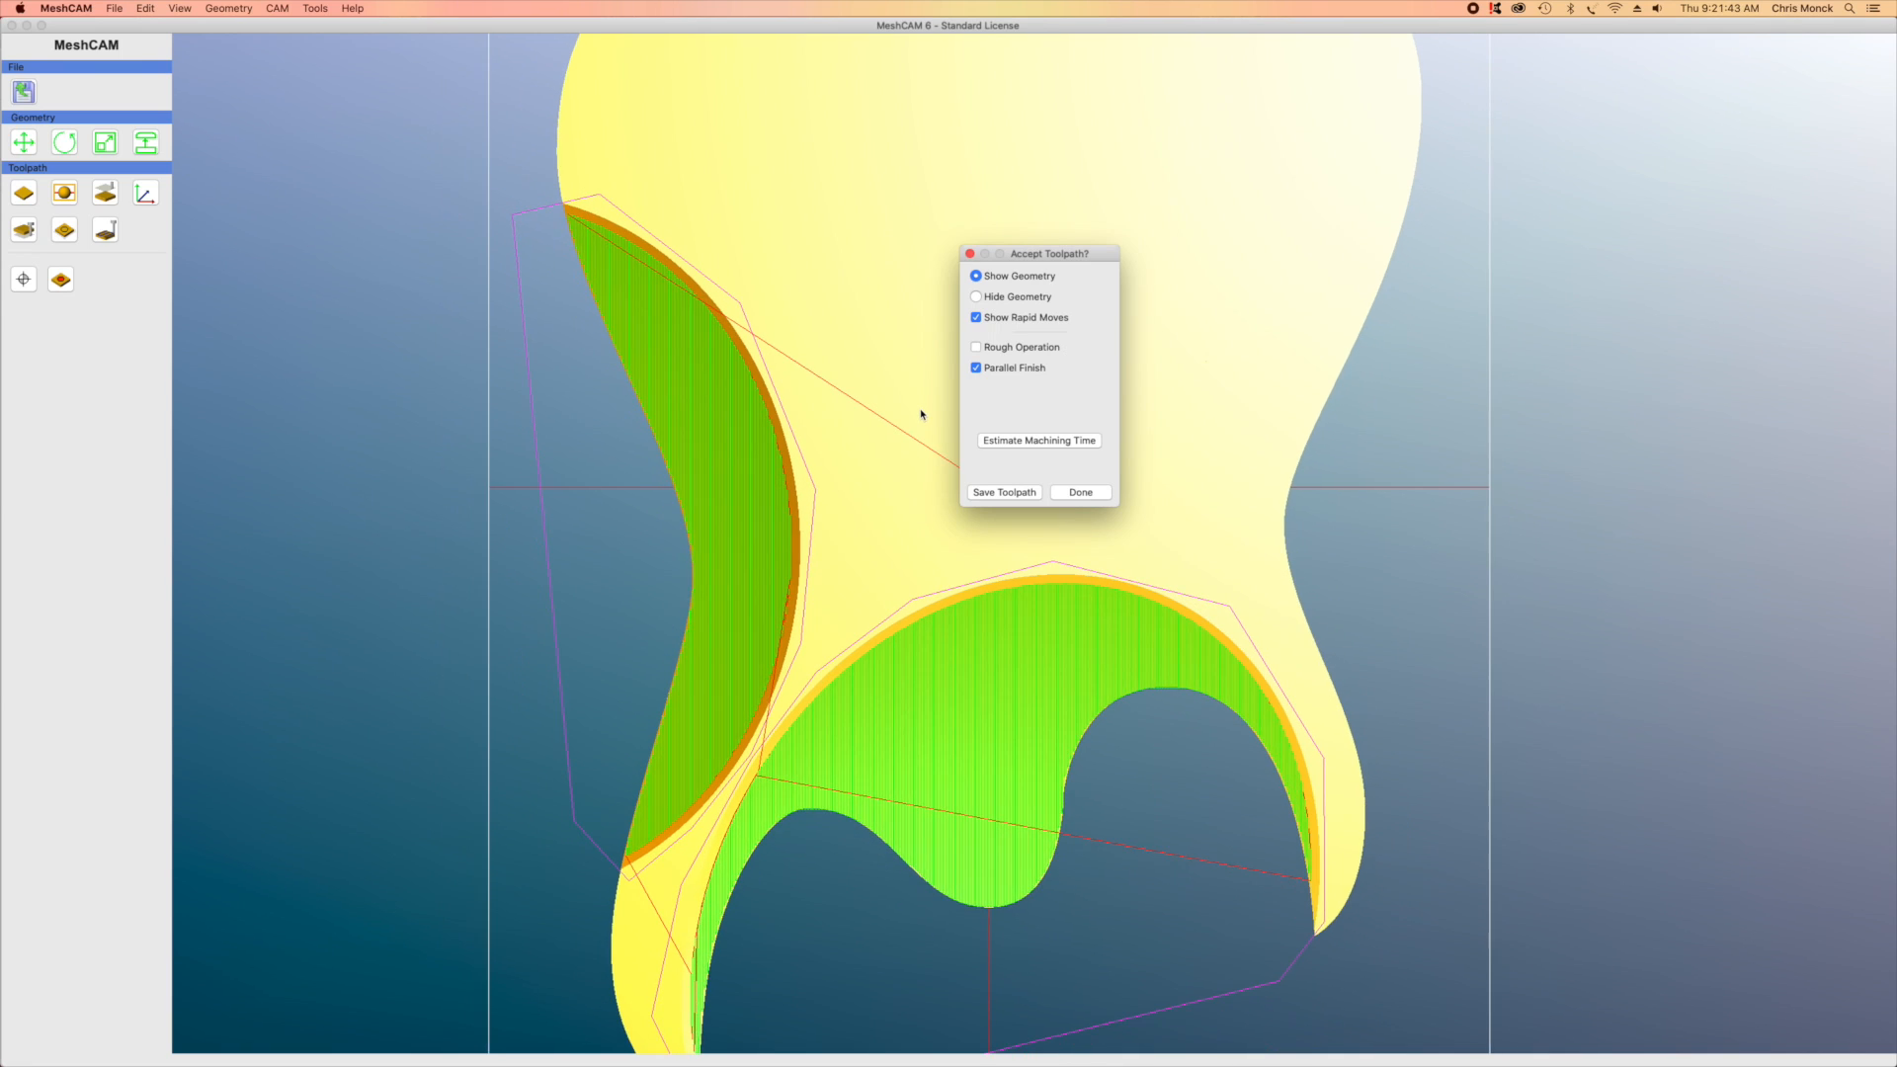
Include the rough operation again alongside the parallel finish, estimate the total machining time, and move the toolpath dialog off the model
{"action": "left_click", "coordinate": [1029, 346]}
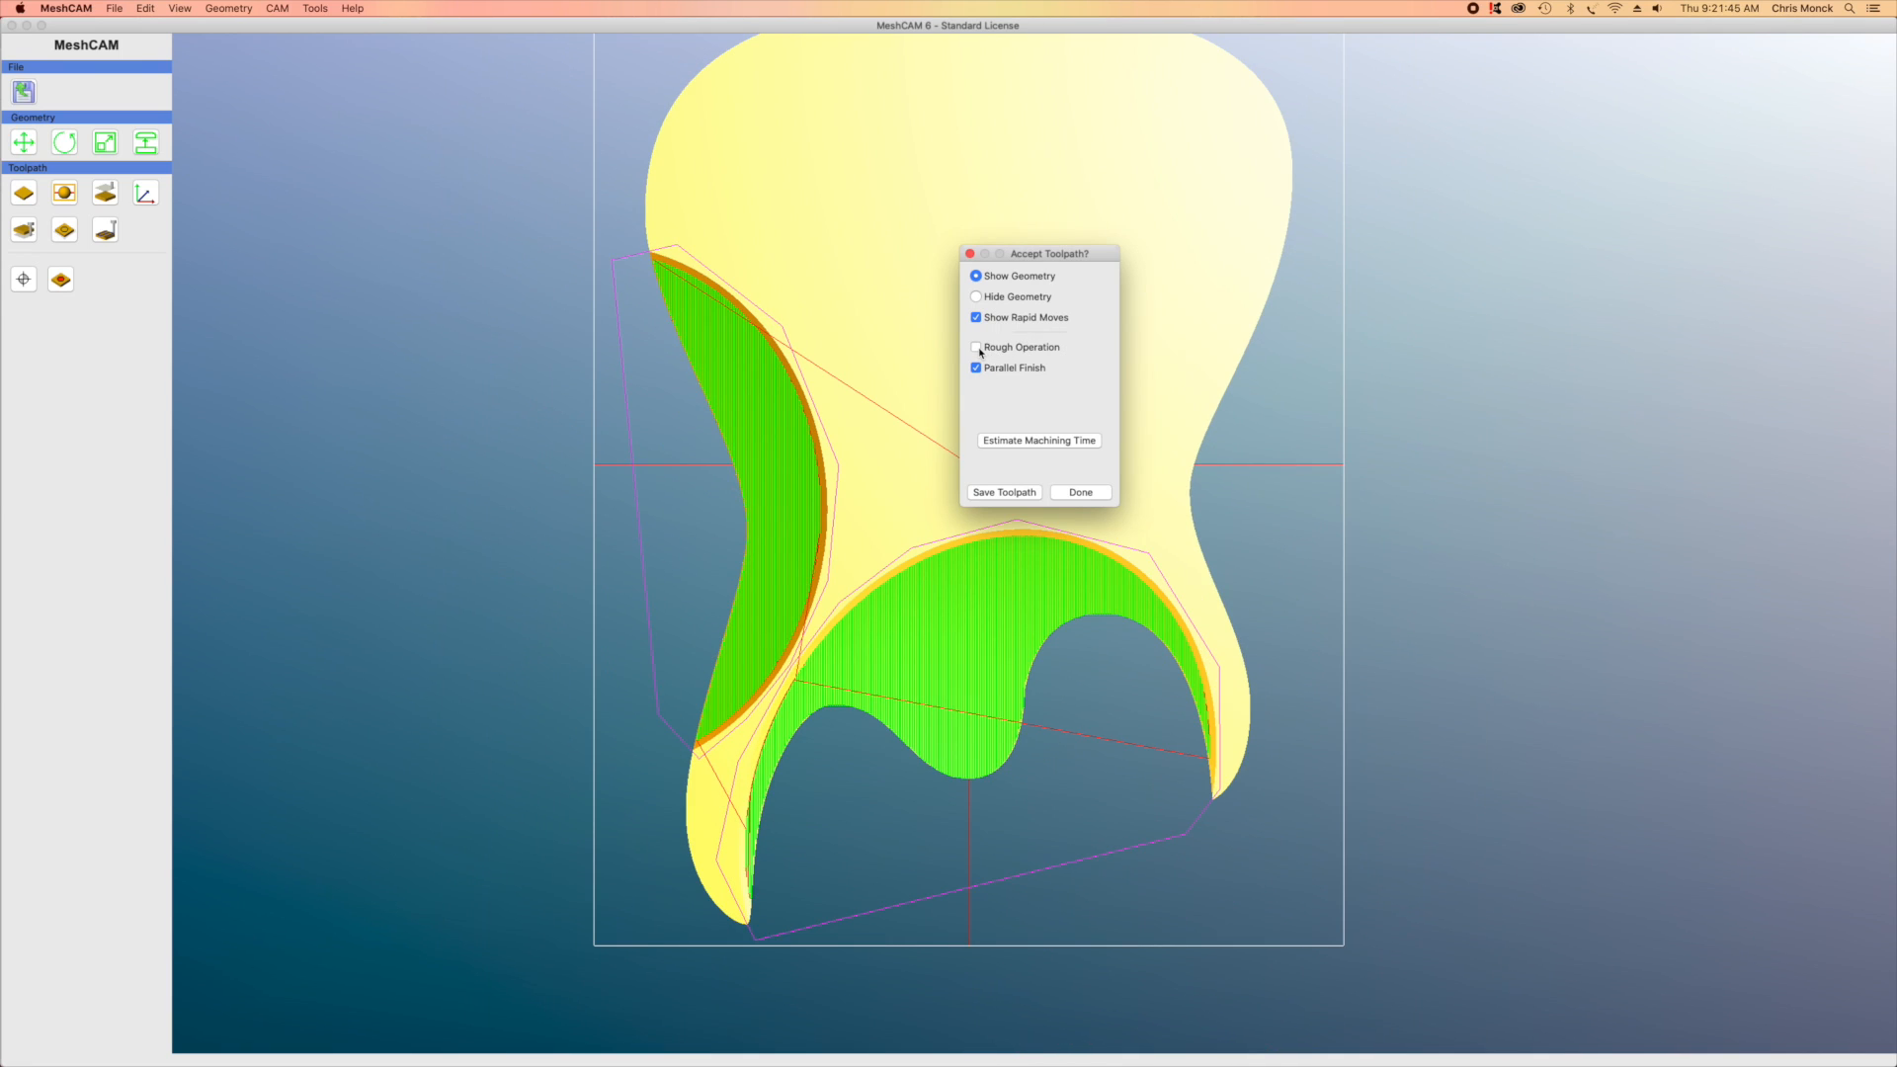
{"action": "left_click", "coordinate": [1049, 441]}
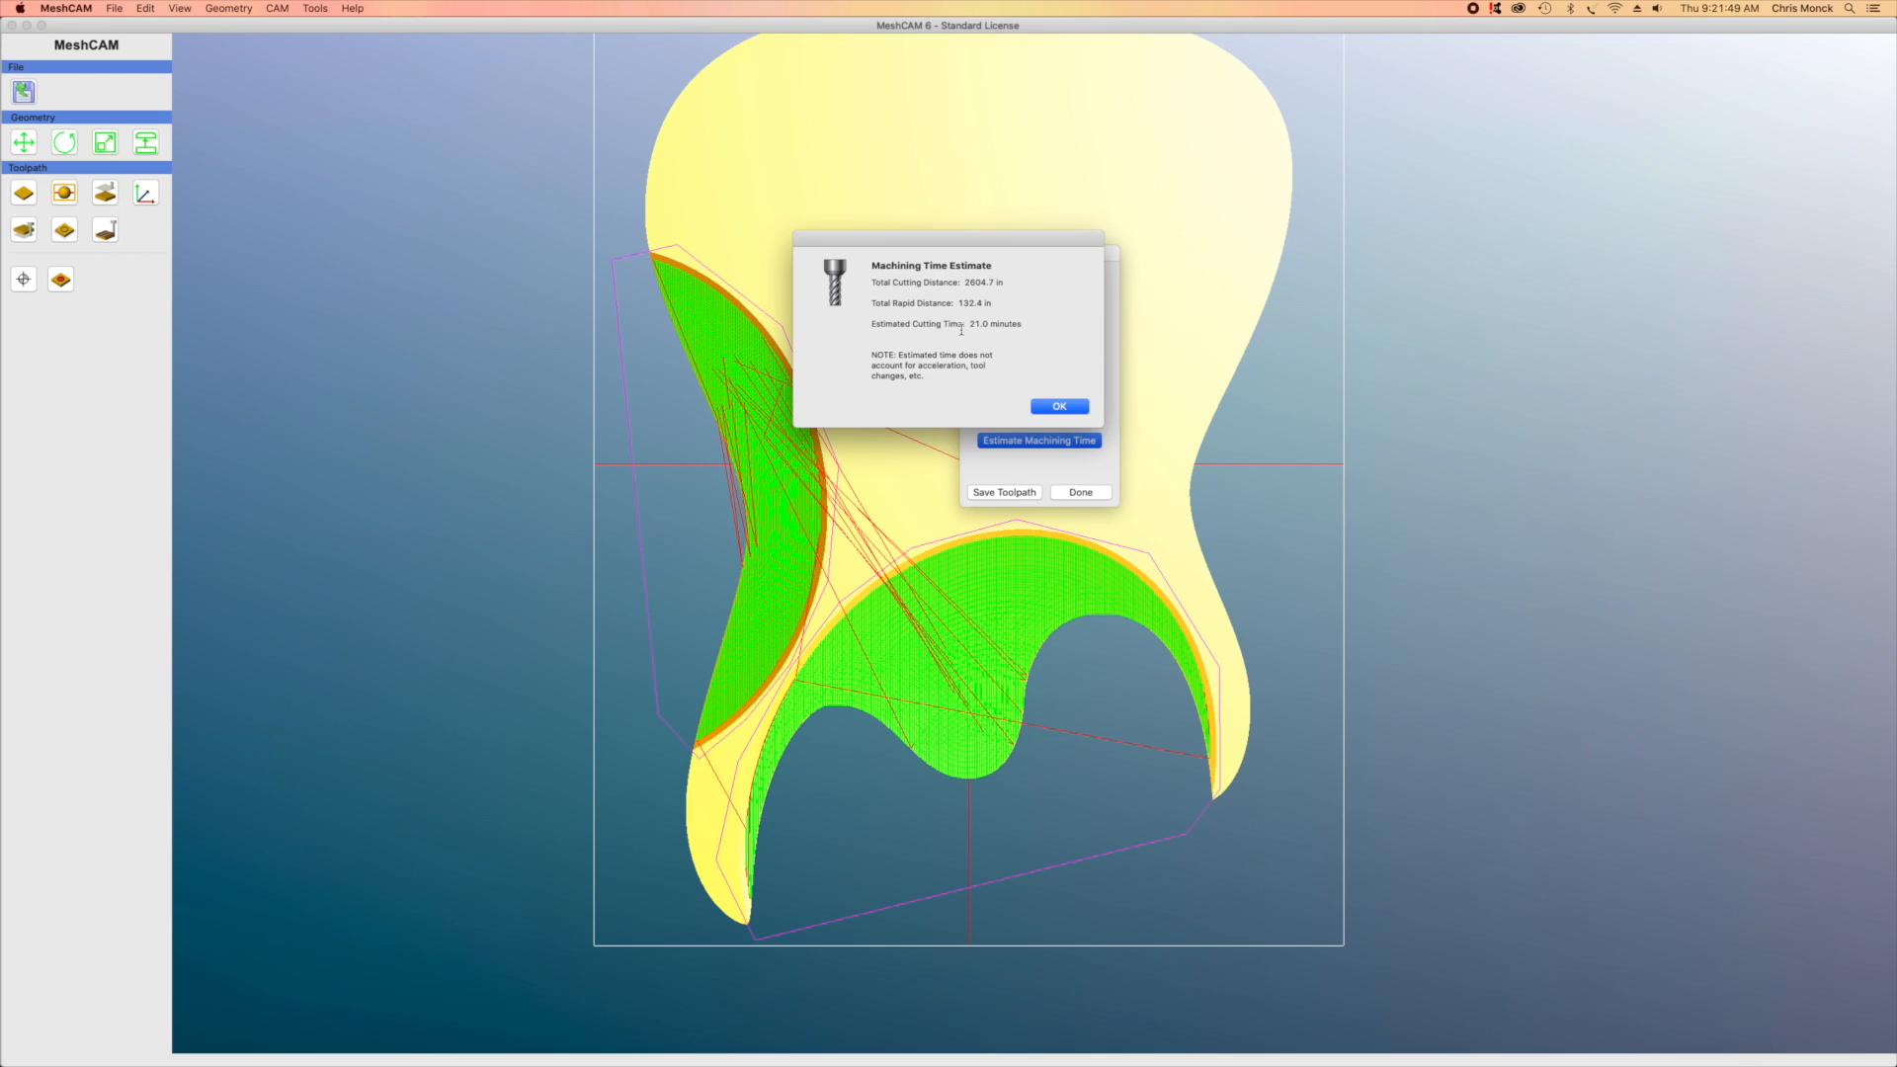
{"action": "left_click", "coordinate": [1052, 407]}
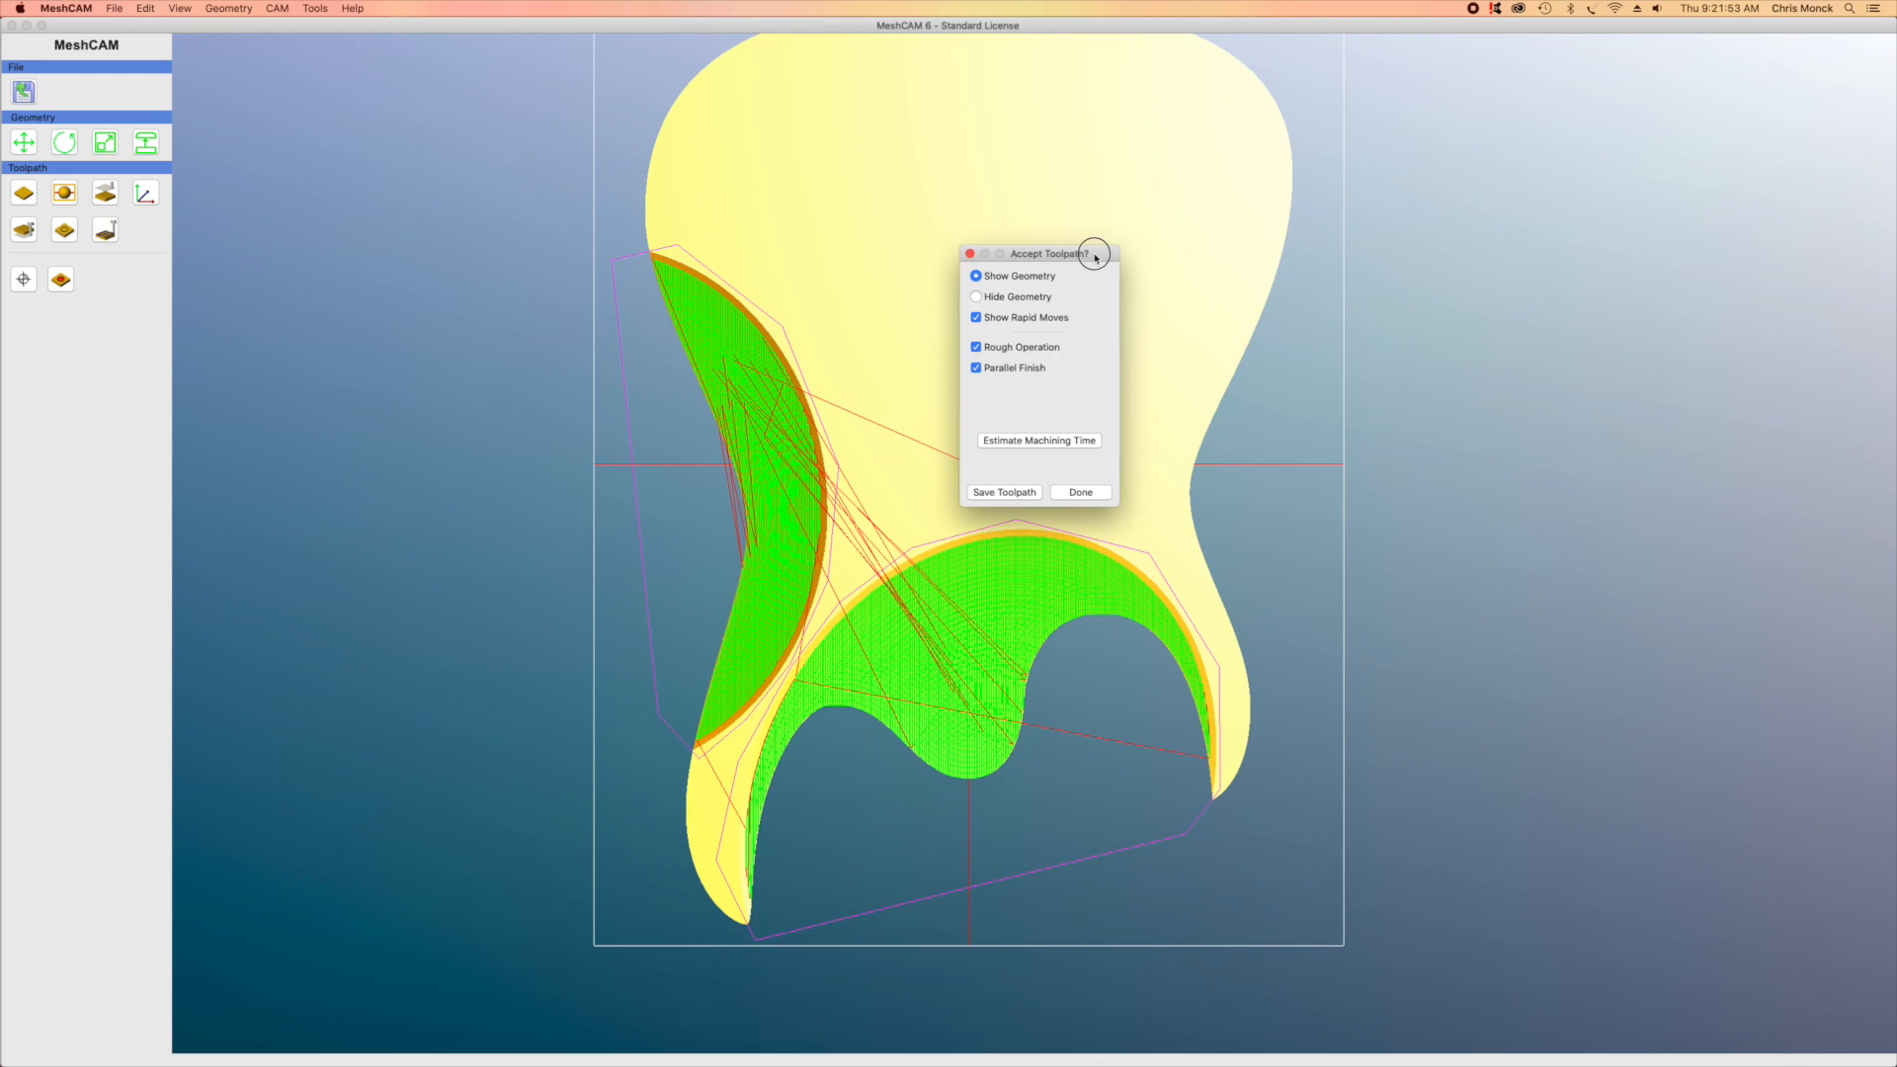
{"action": "left_click_drag", "start_coordinate": [1090, 256], "coordinate": [1479, 330]}
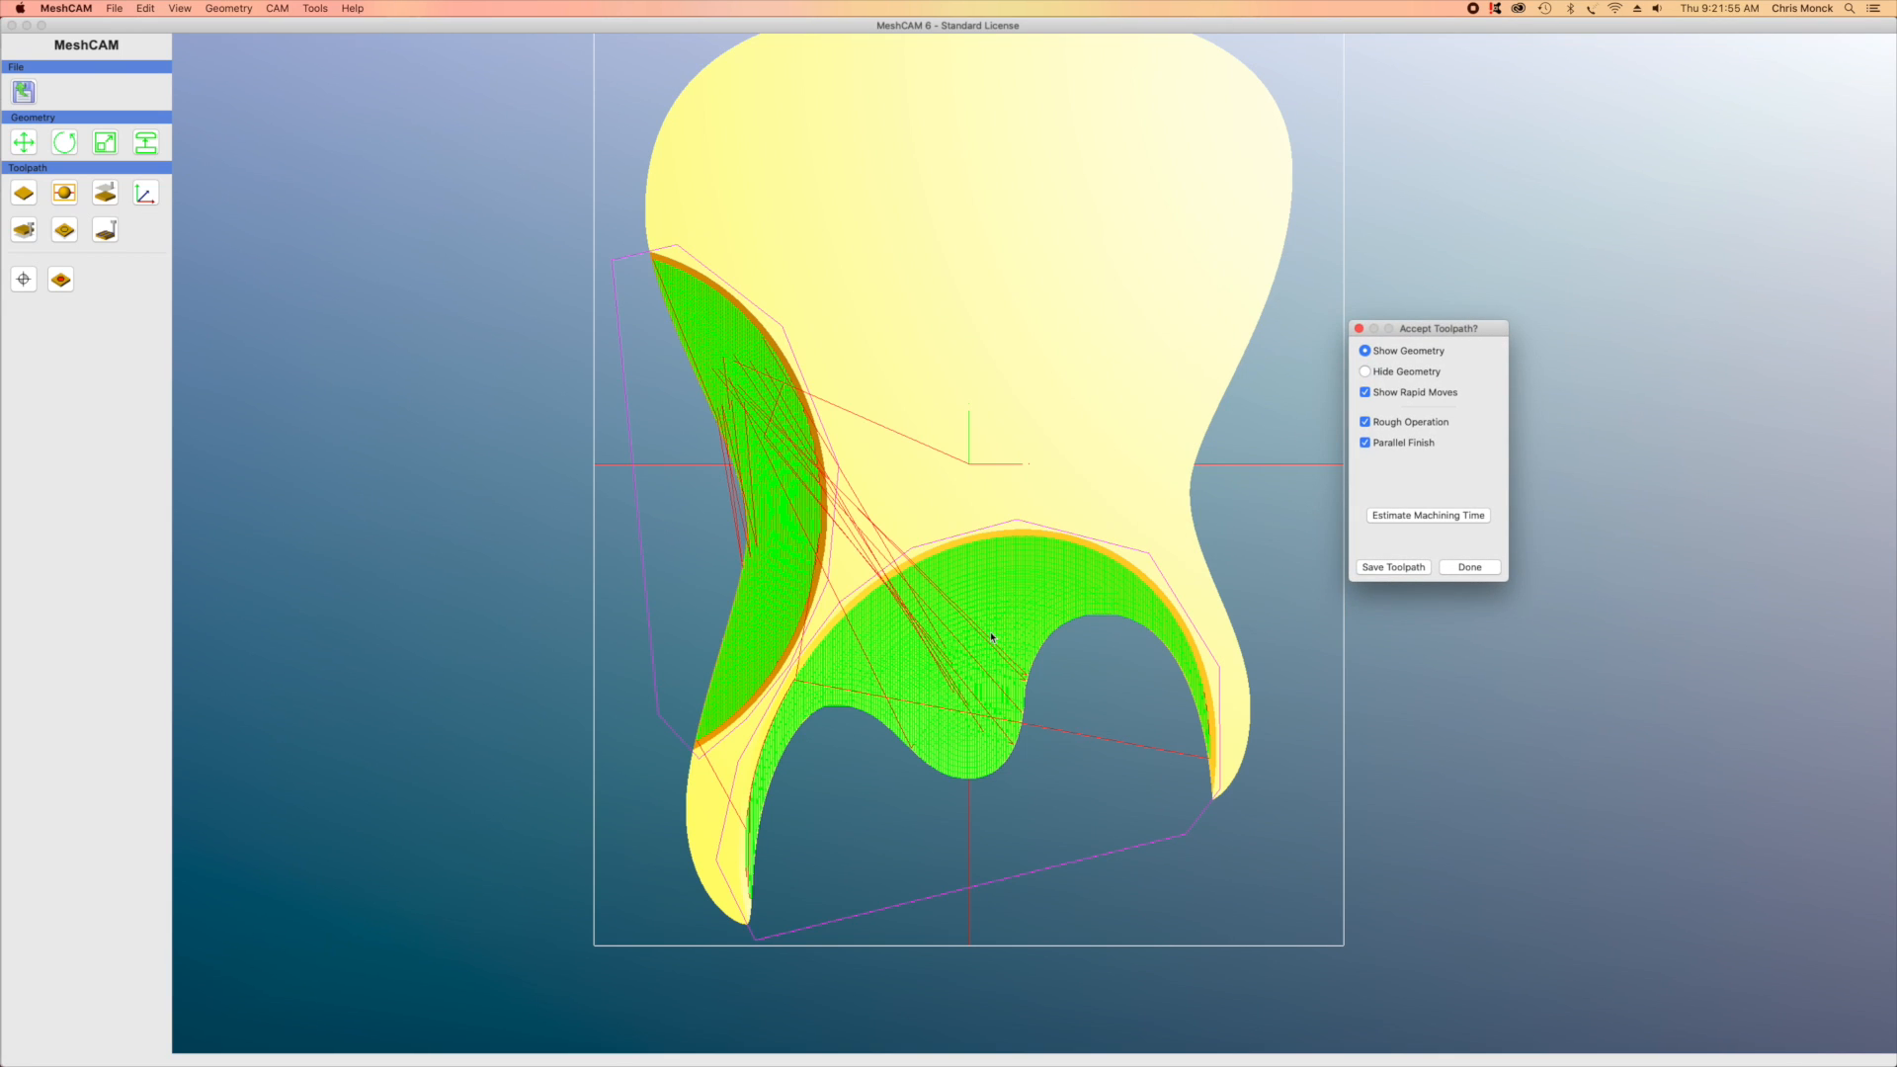
Start saving the contour toolpath and look through the post processors, keeping Basic GCode-Inch(*.nc) as the output format
{"action": "left_click", "coordinate": [1394, 569]}
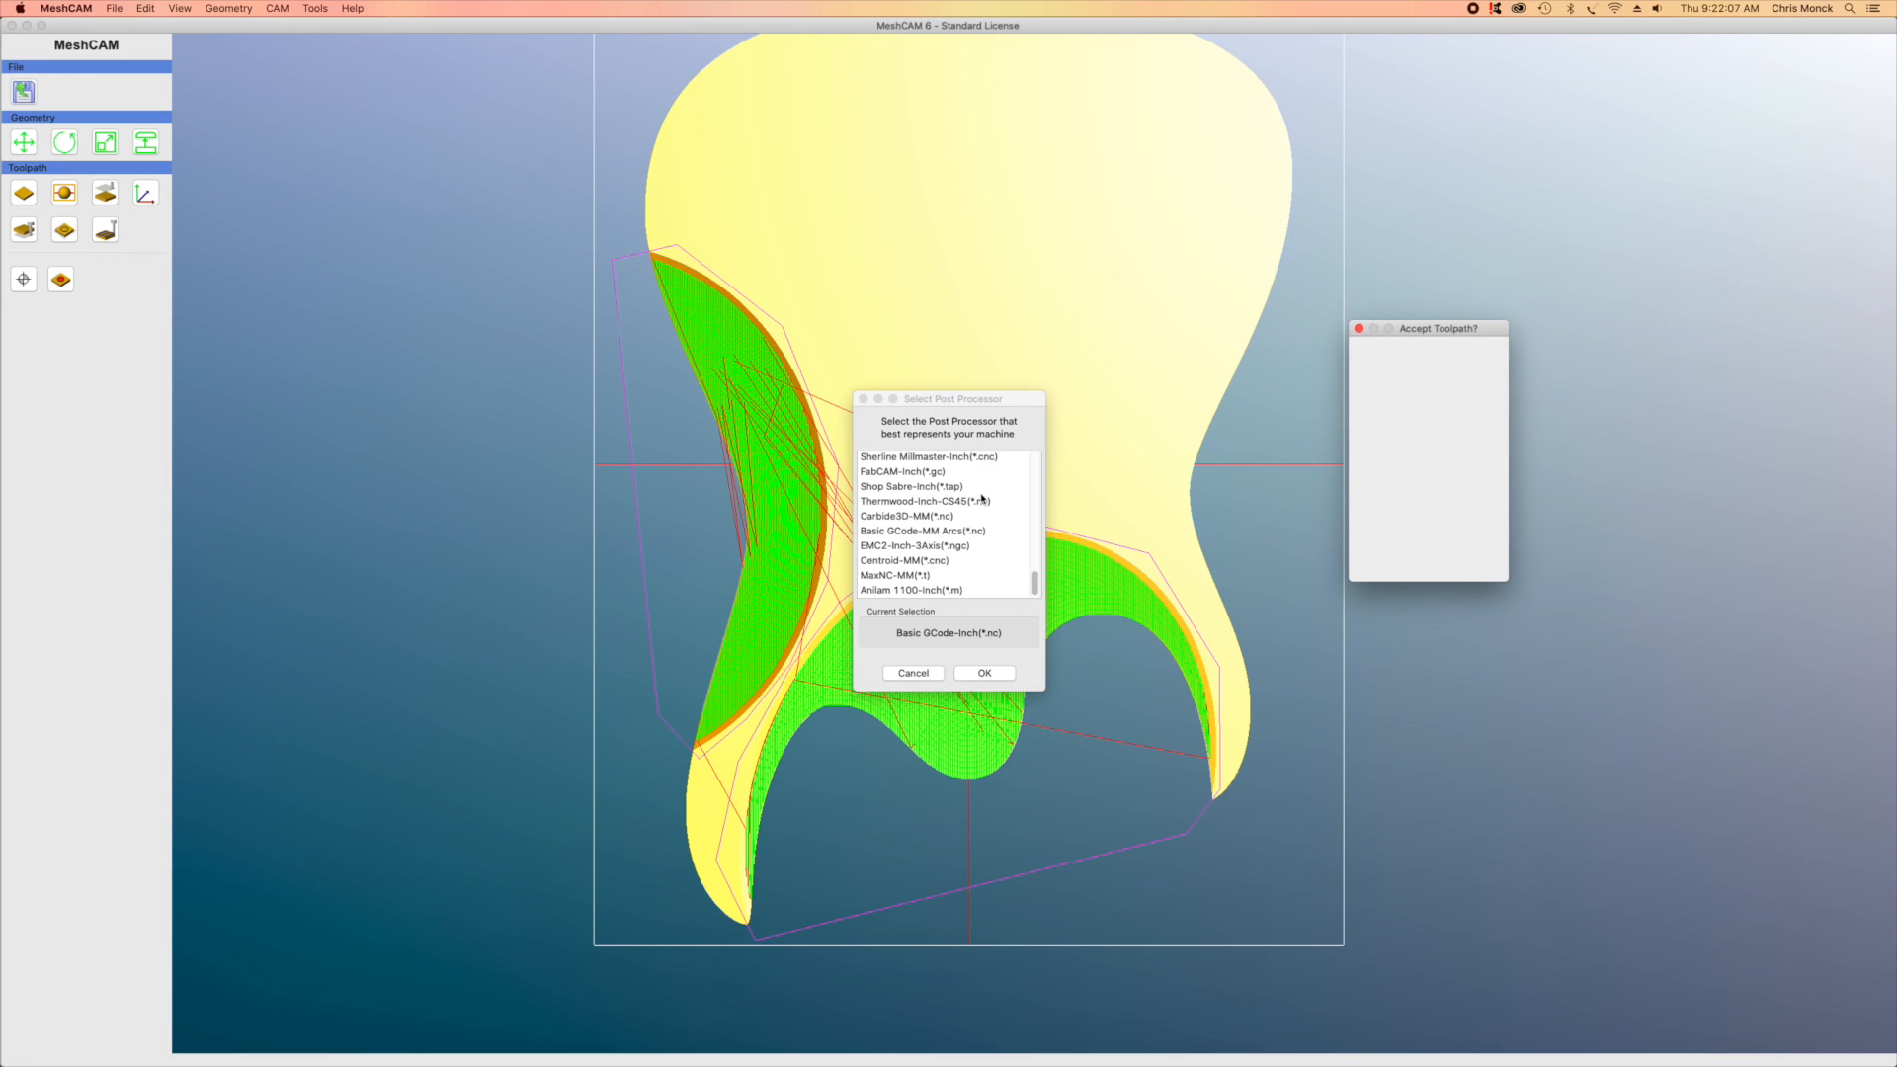
{"action": "scroll", "coordinate": [983, 489], "scroll_direction": "up", "scroll_amount": 15}
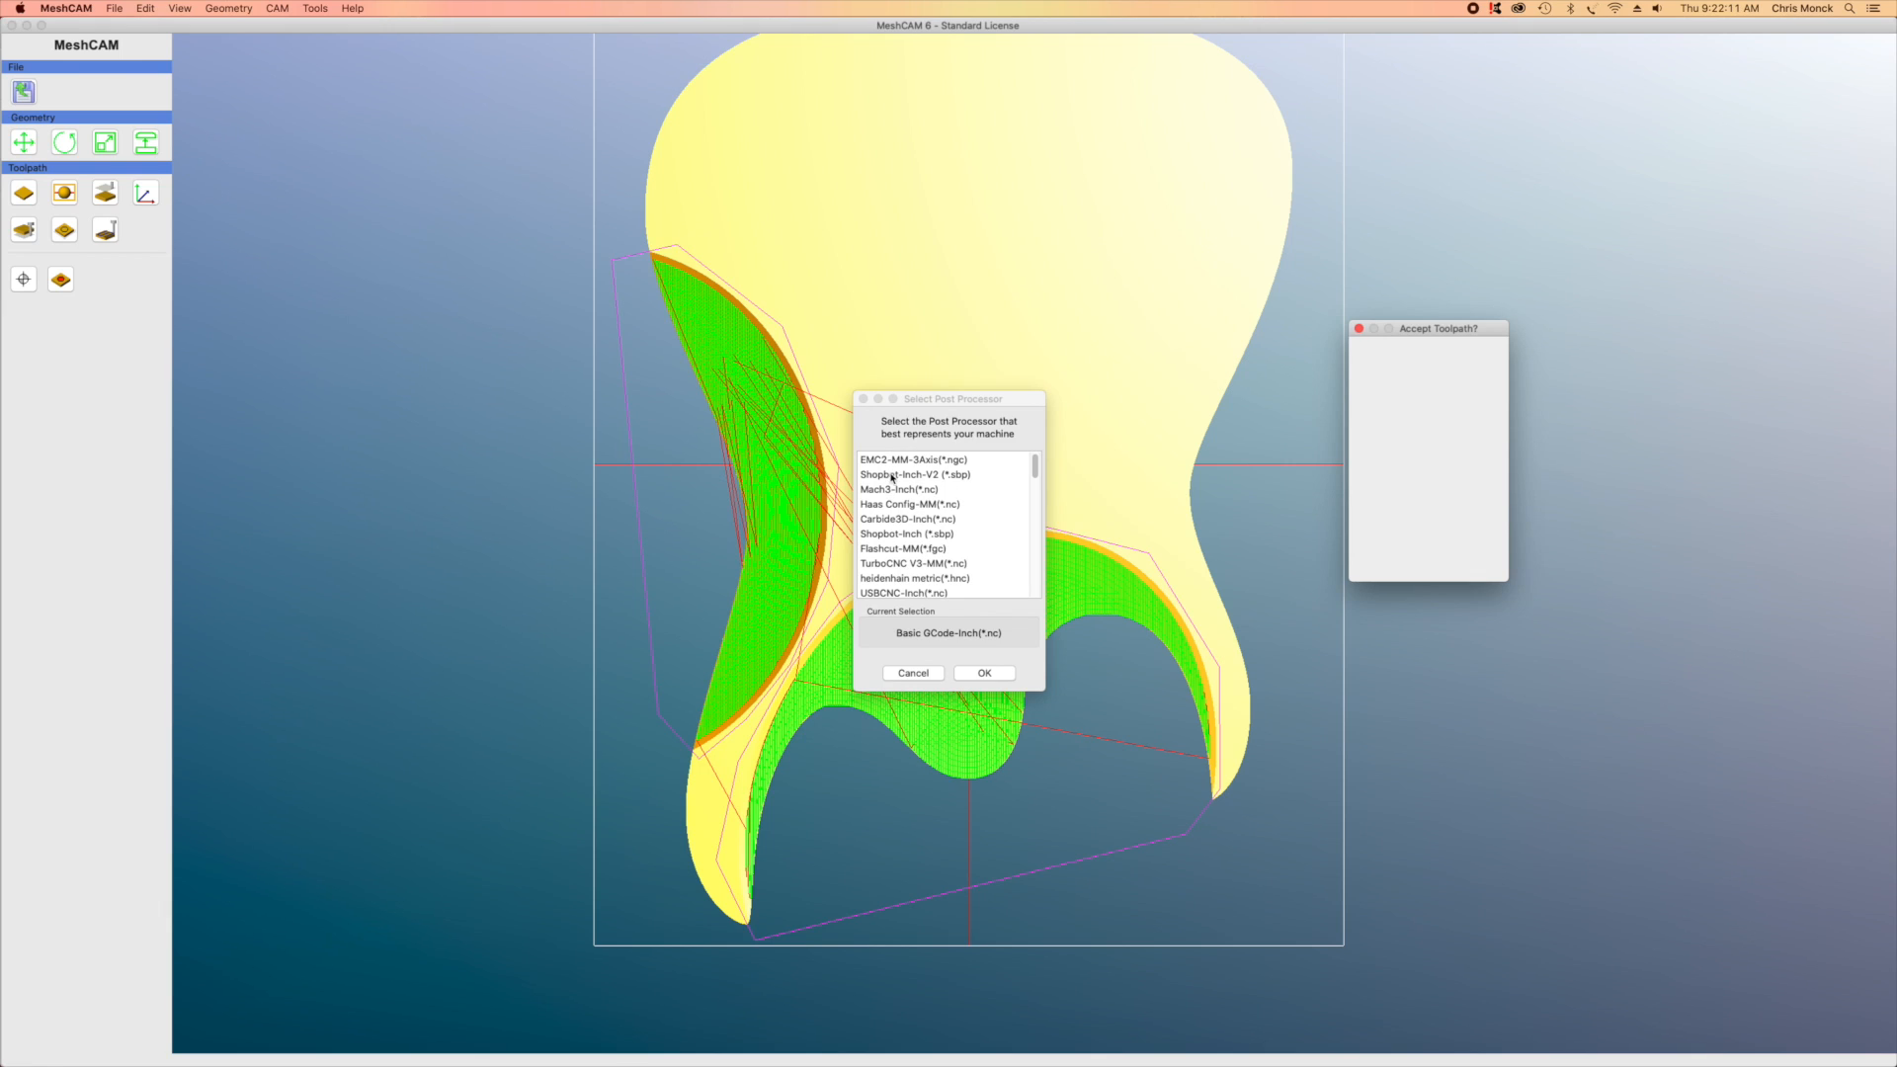
{"action": "scroll", "coordinate": [938, 549], "scroll_direction": "down", "scroll_amount": 3}
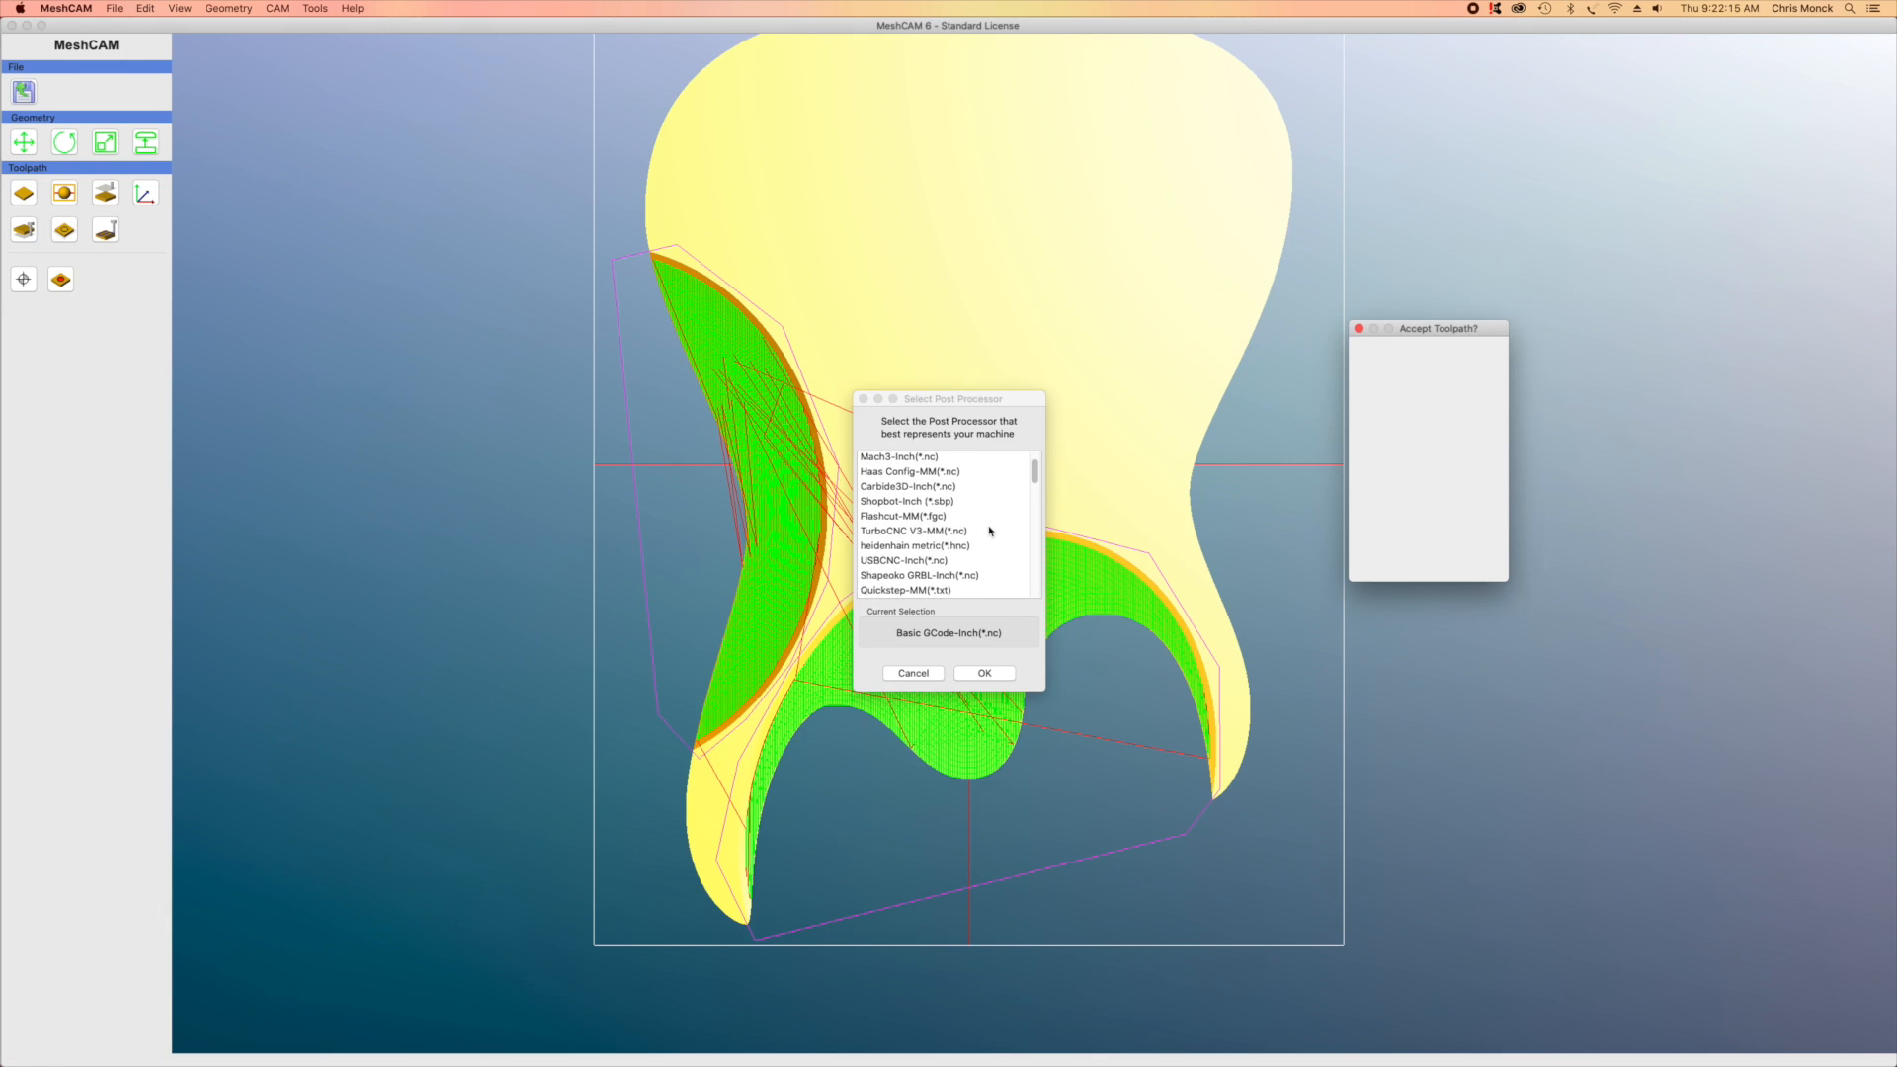
{"action": "scroll", "coordinate": [989, 531], "scroll_direction": "up", "scroll_amount": 2}
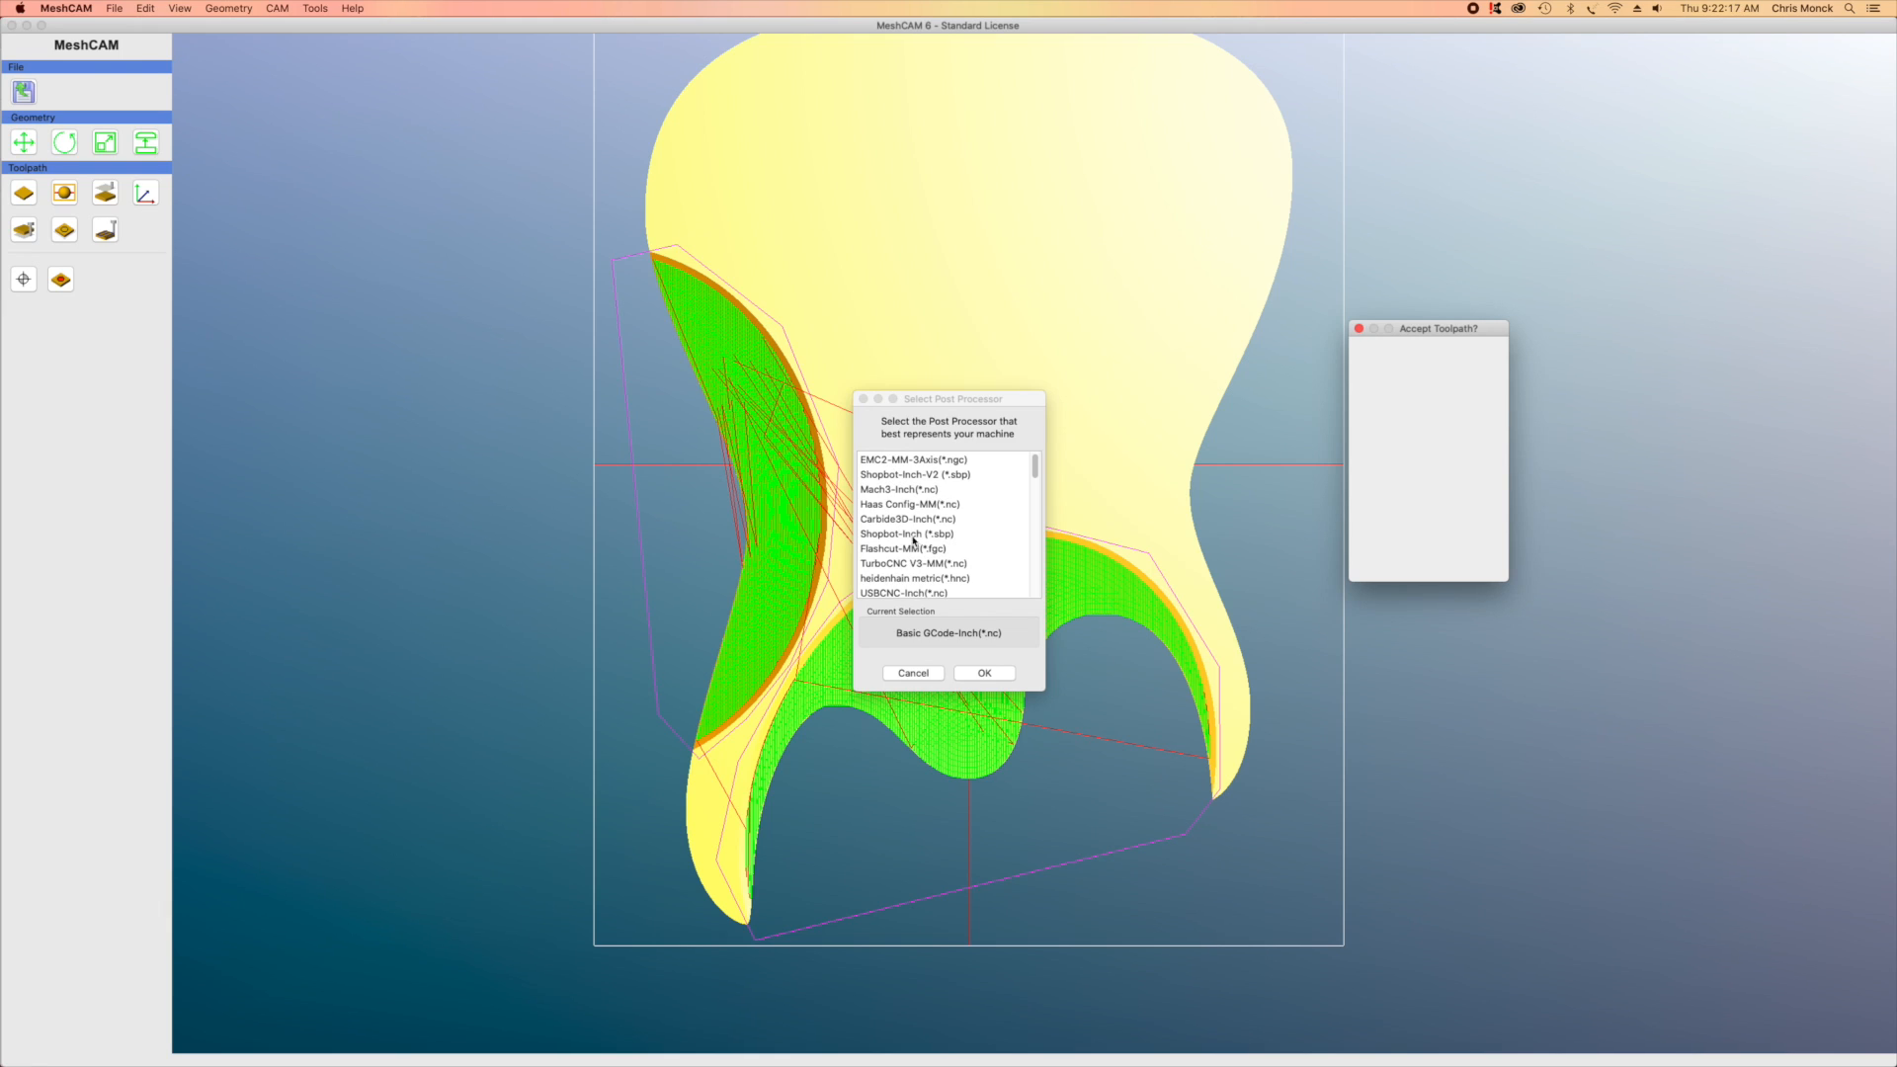
{"action": "scroll", "coordinate": [968, 526], "scroll_direction": "down", "scroll_amount": 4}
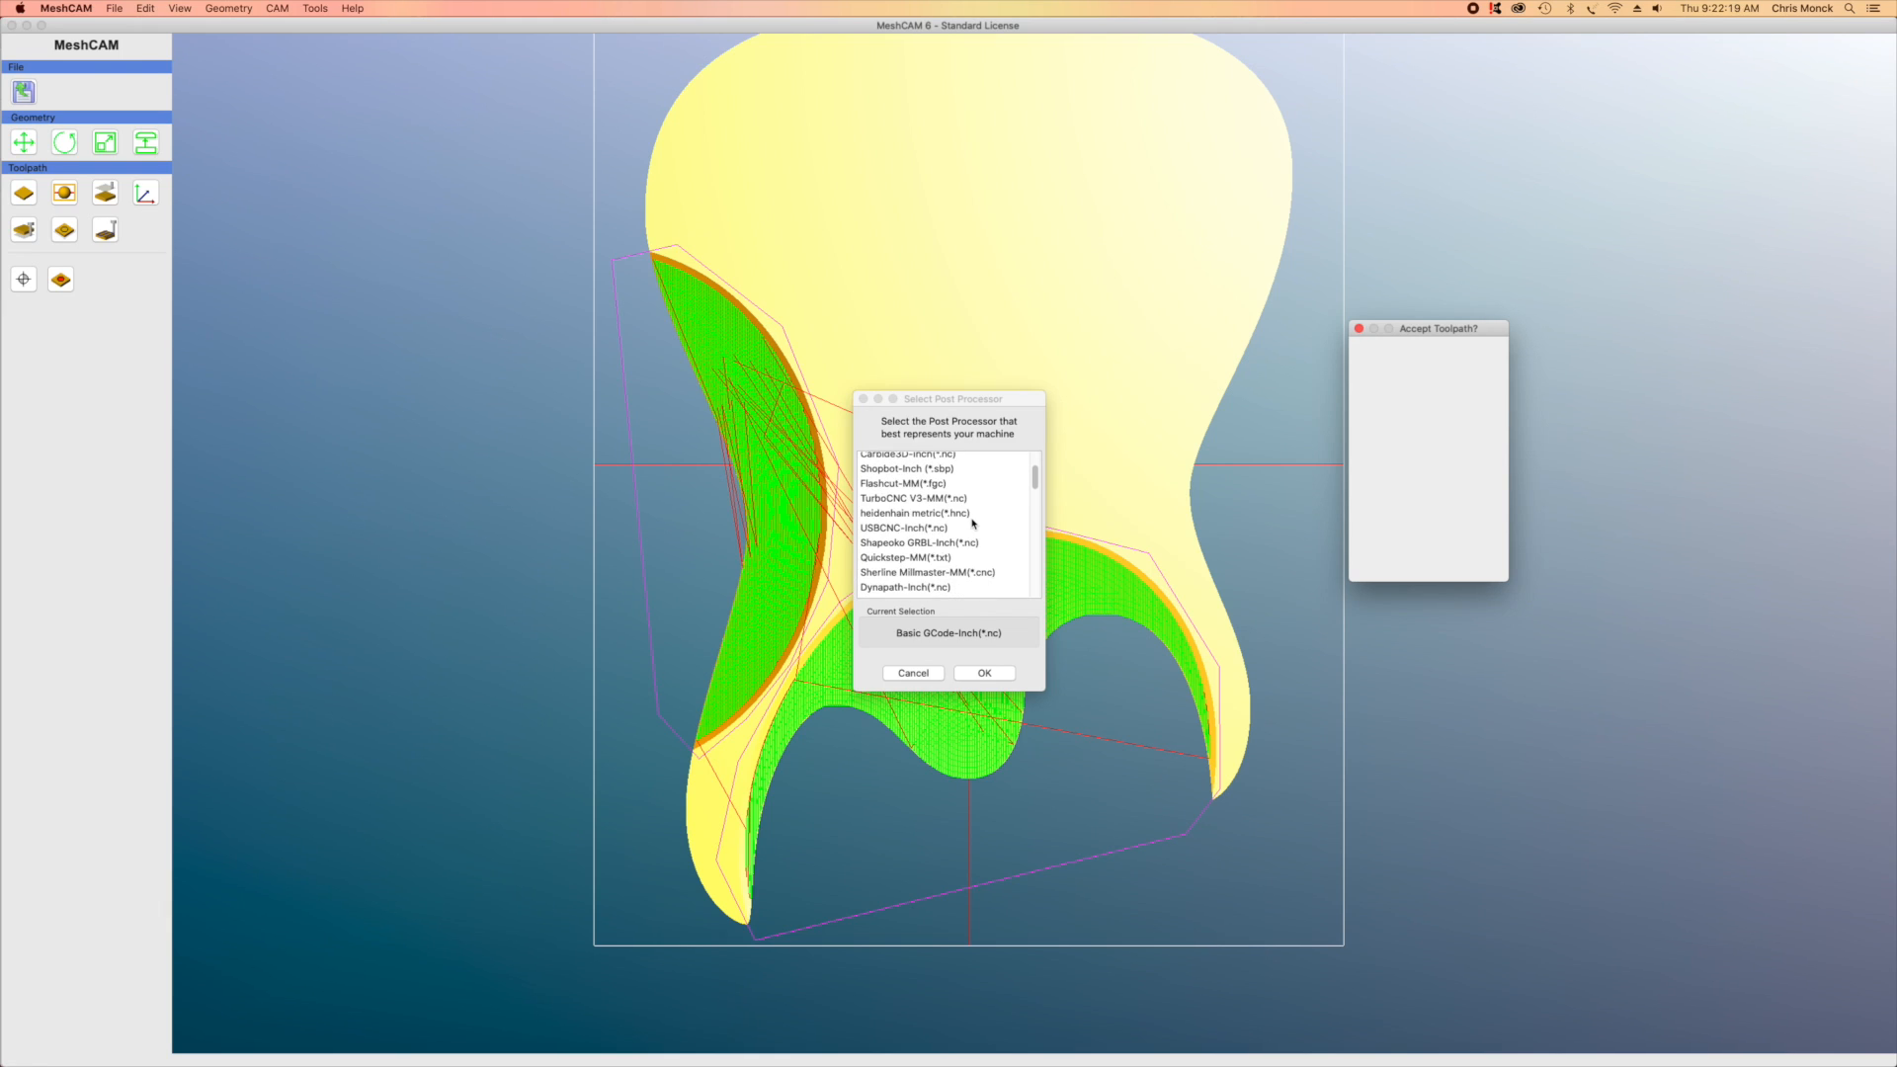
{"action": "scroll", "coordinate": [973, 524], "scroll_direction": "down", "scroll_amount": 1}
{"action": "scroll", "coordinate": [974, 525], "scroll_direction": "down", "scroll_amount": 2}
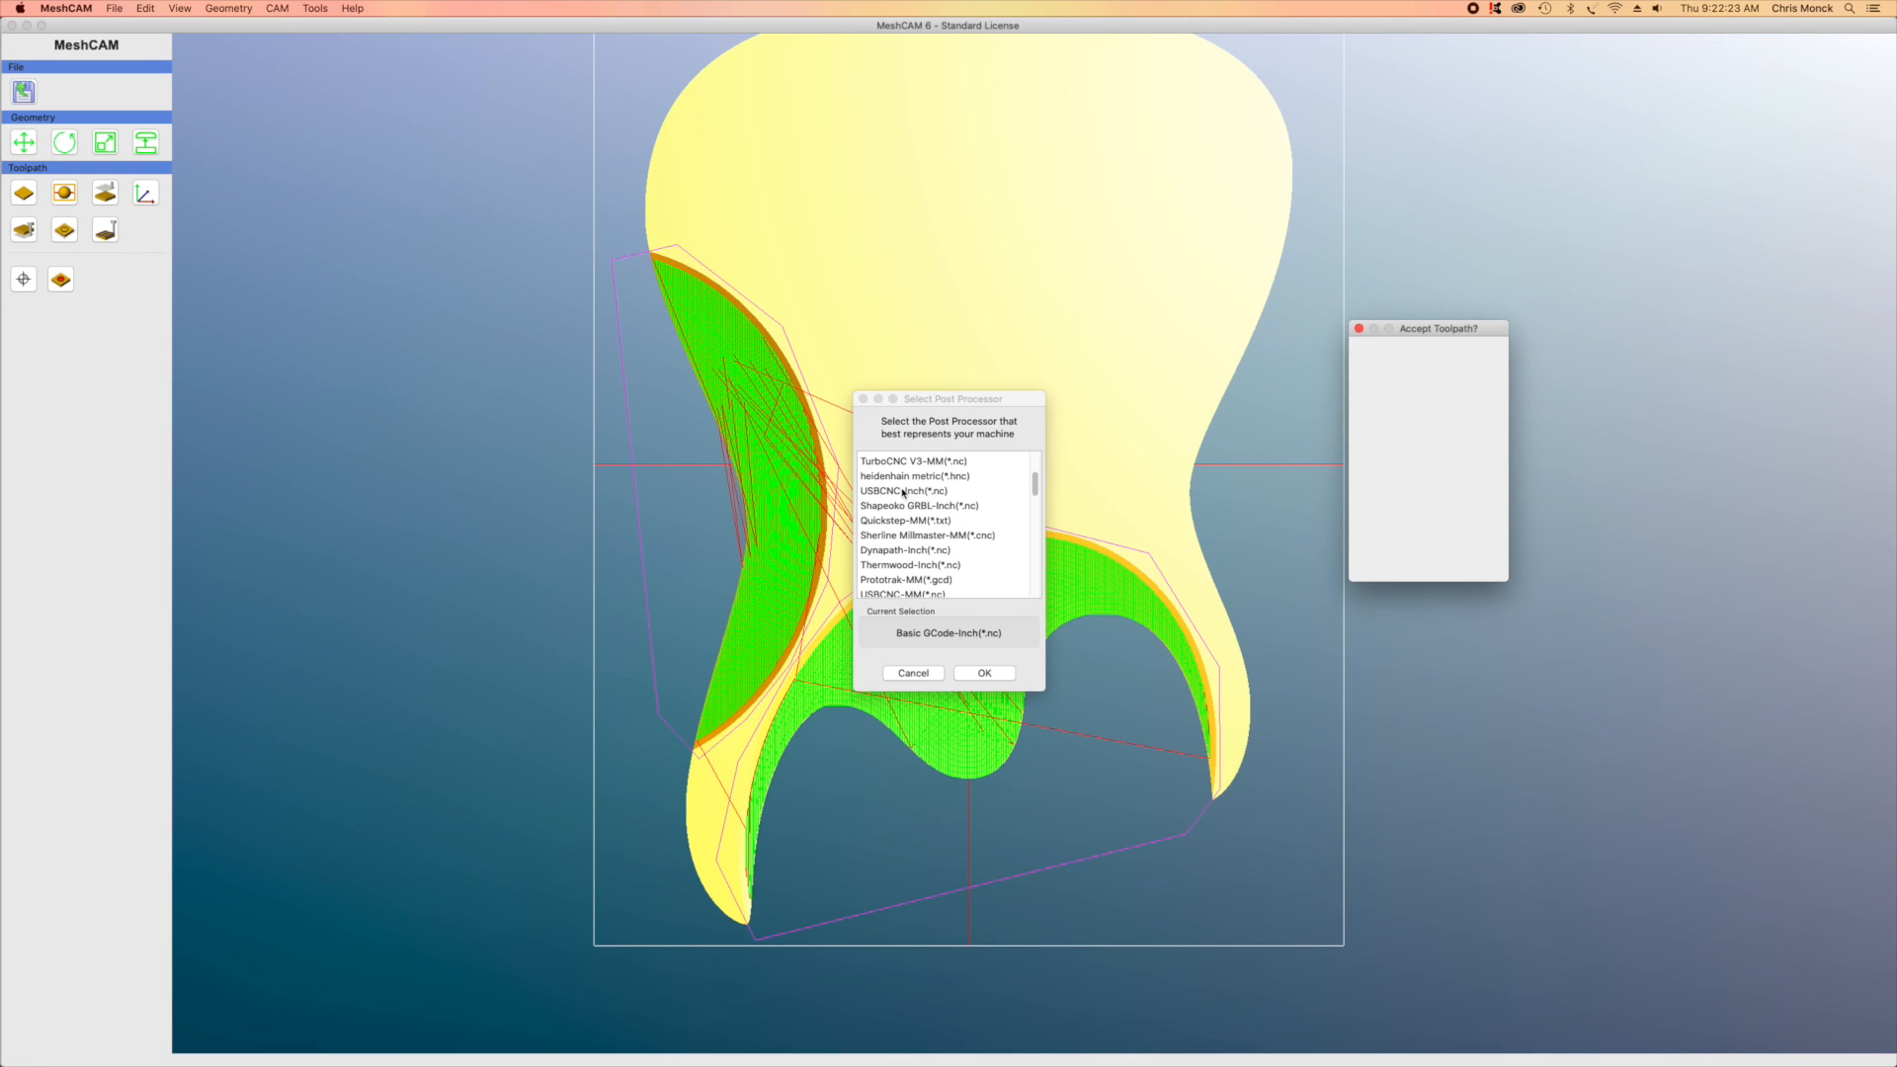
{"action": "scroll", "coordinate": [973, 523], "scroll_direction": "down", "scroll_amount": 2}
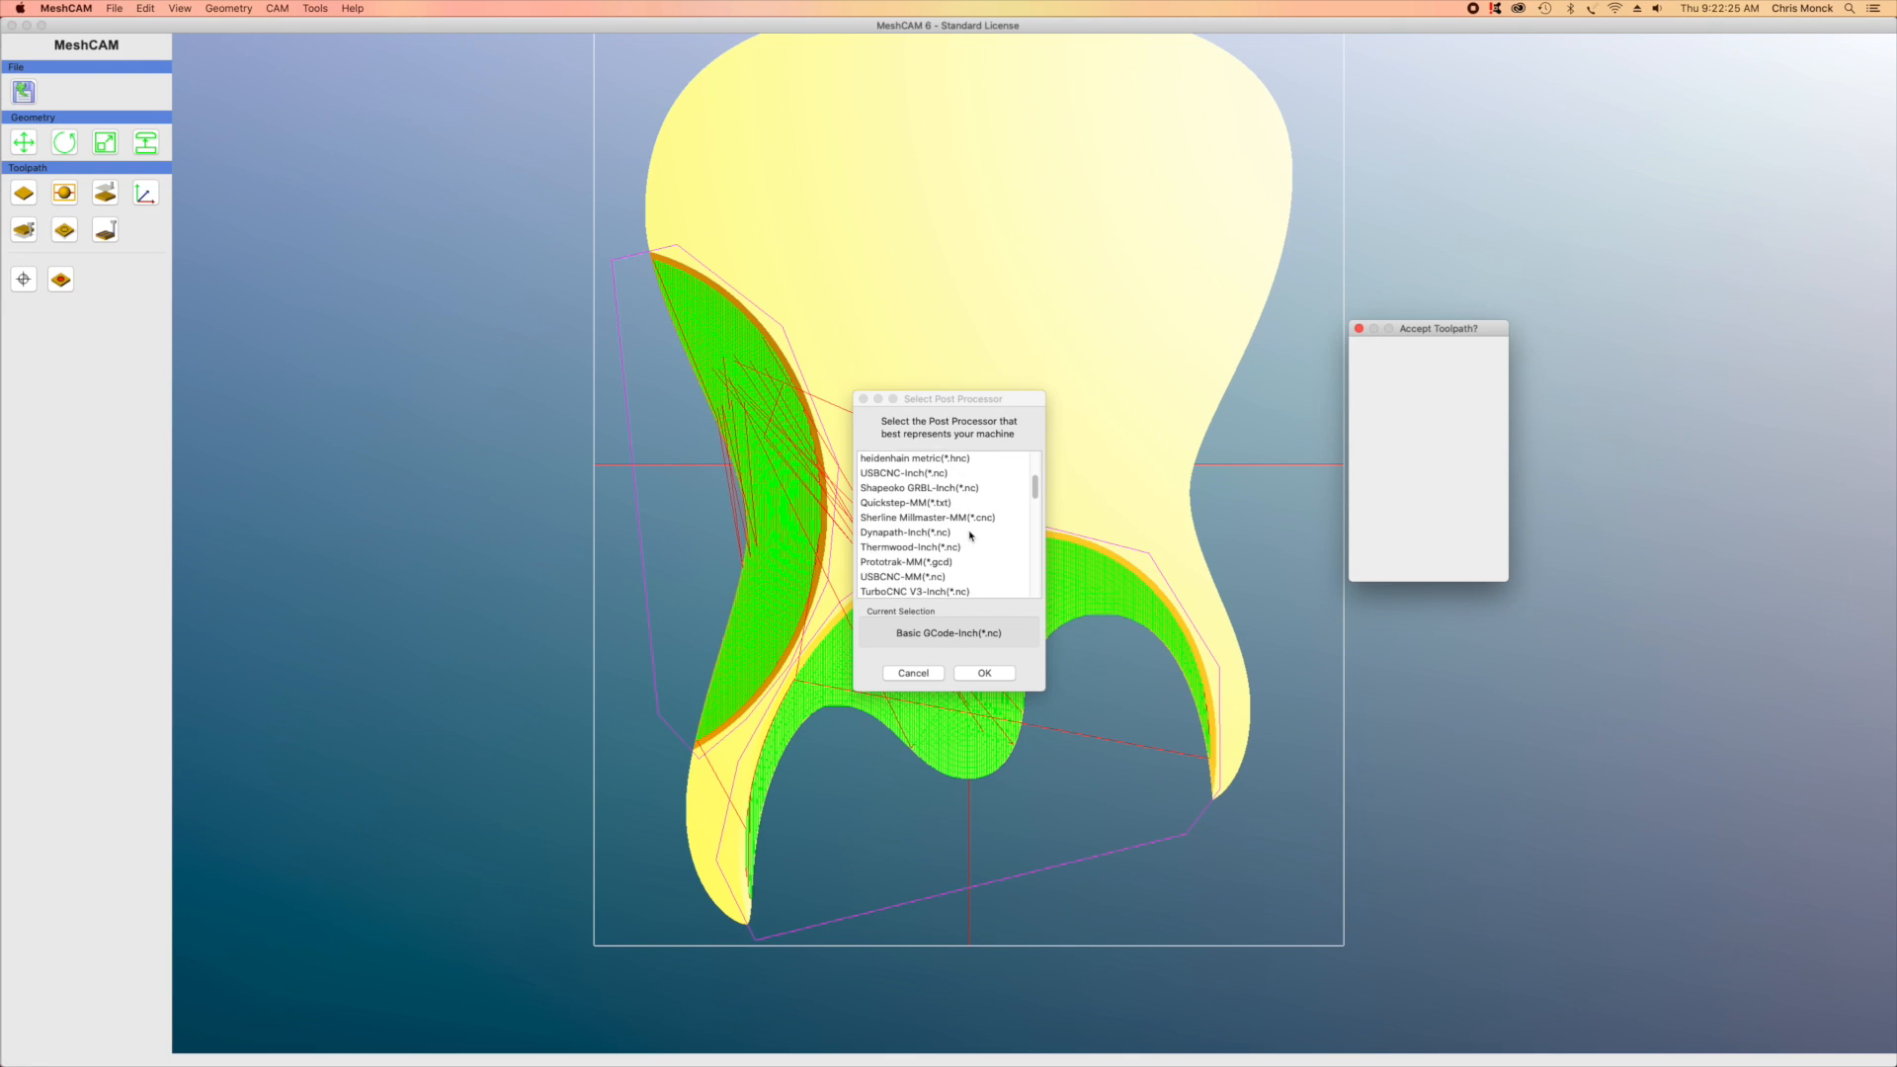
{"action": "scroll", "coordinate": [970, 534], "scroll_direction": "down", "scroll_amount": 6}
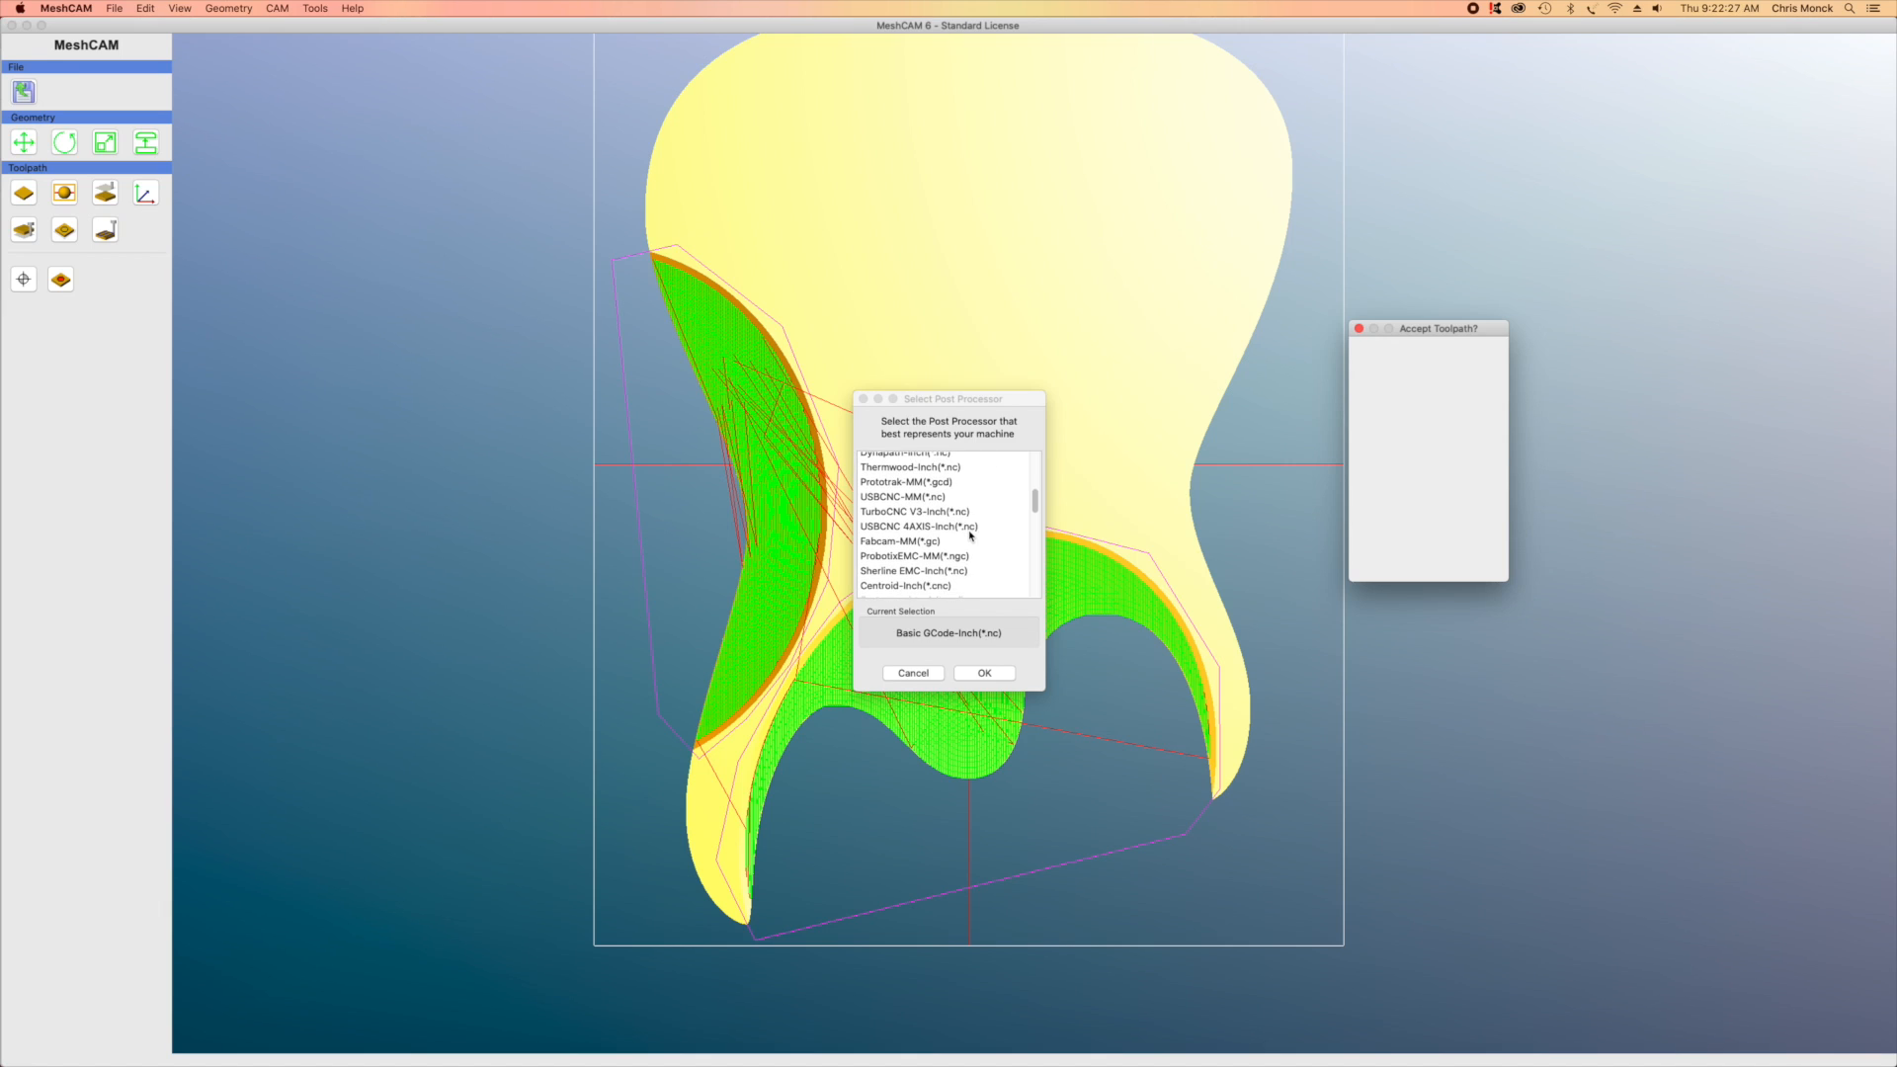
{"action": "scroll", "coordinate": [969, 536], "scroll_direction": "down", "scroll_amount": 9}
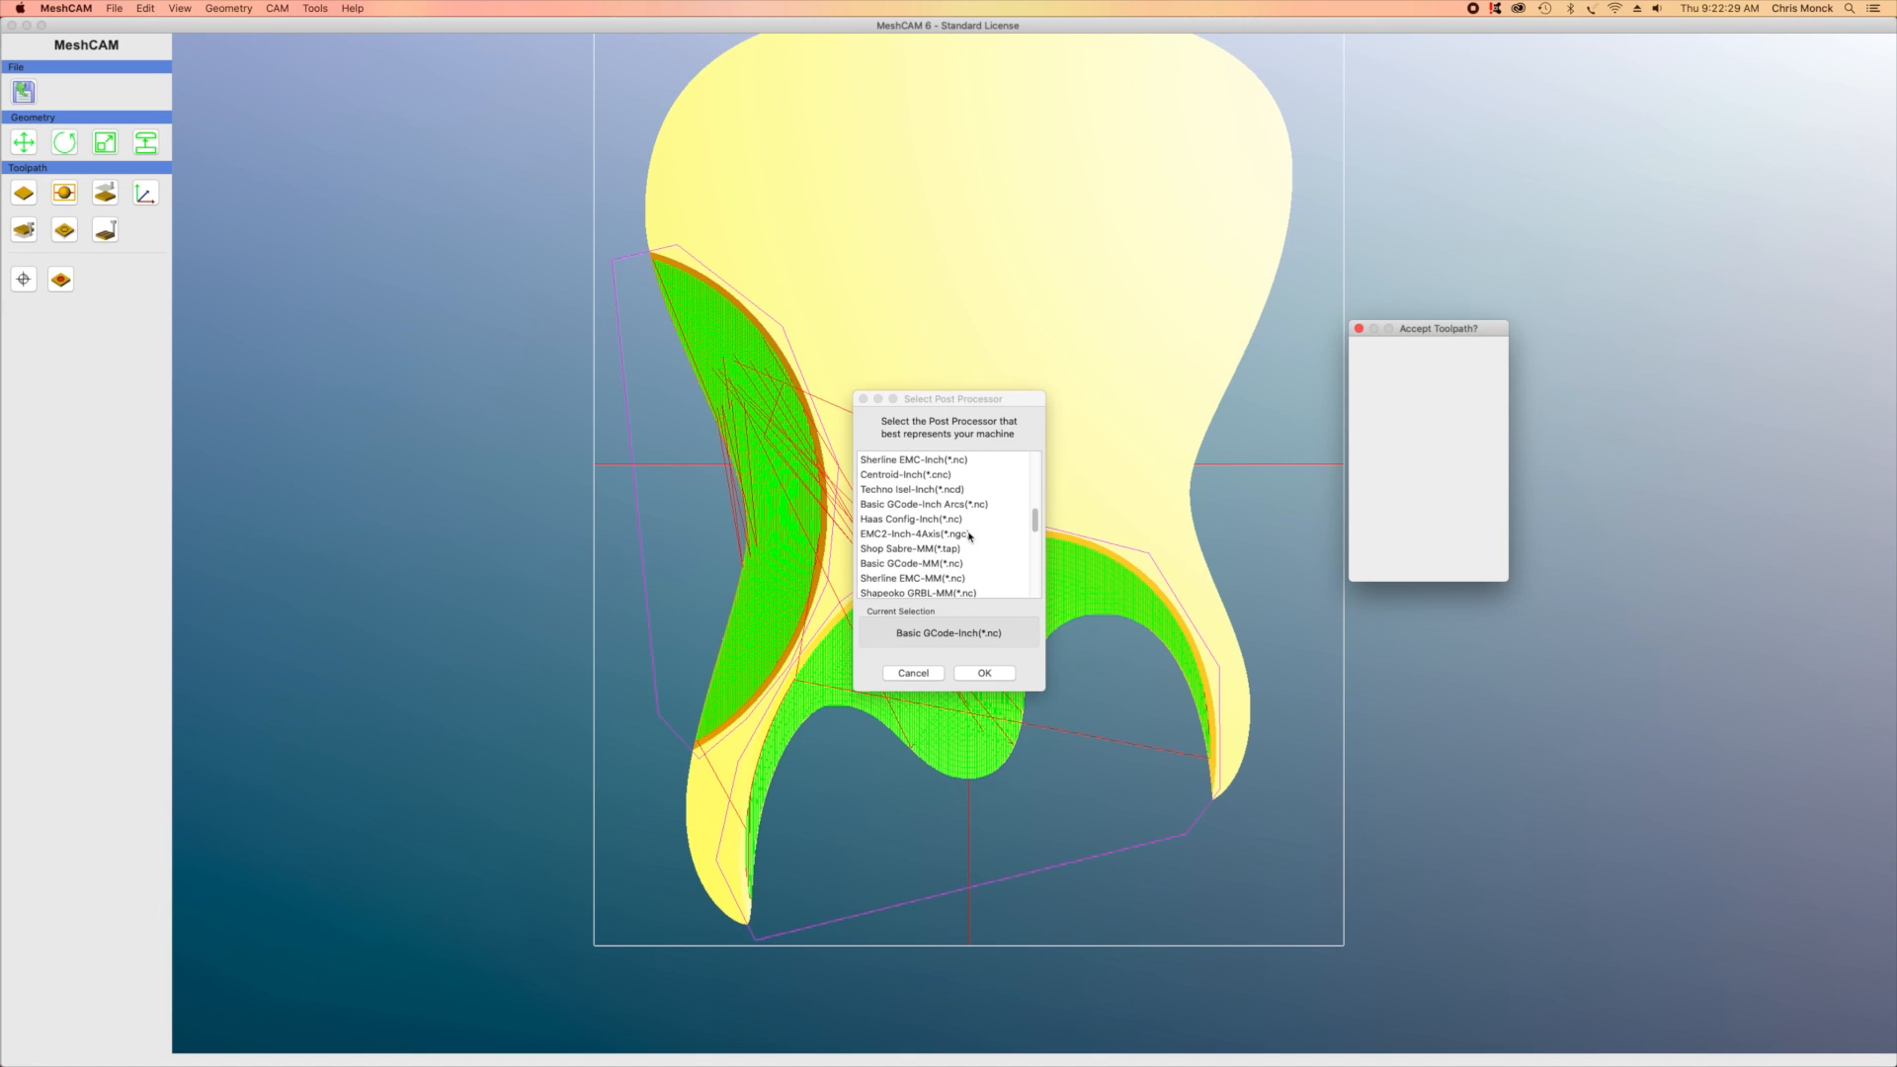
{"action": "scroll", "coordinate": [969, 536], "scroll_direction": "down", "scroll_amount": 8}
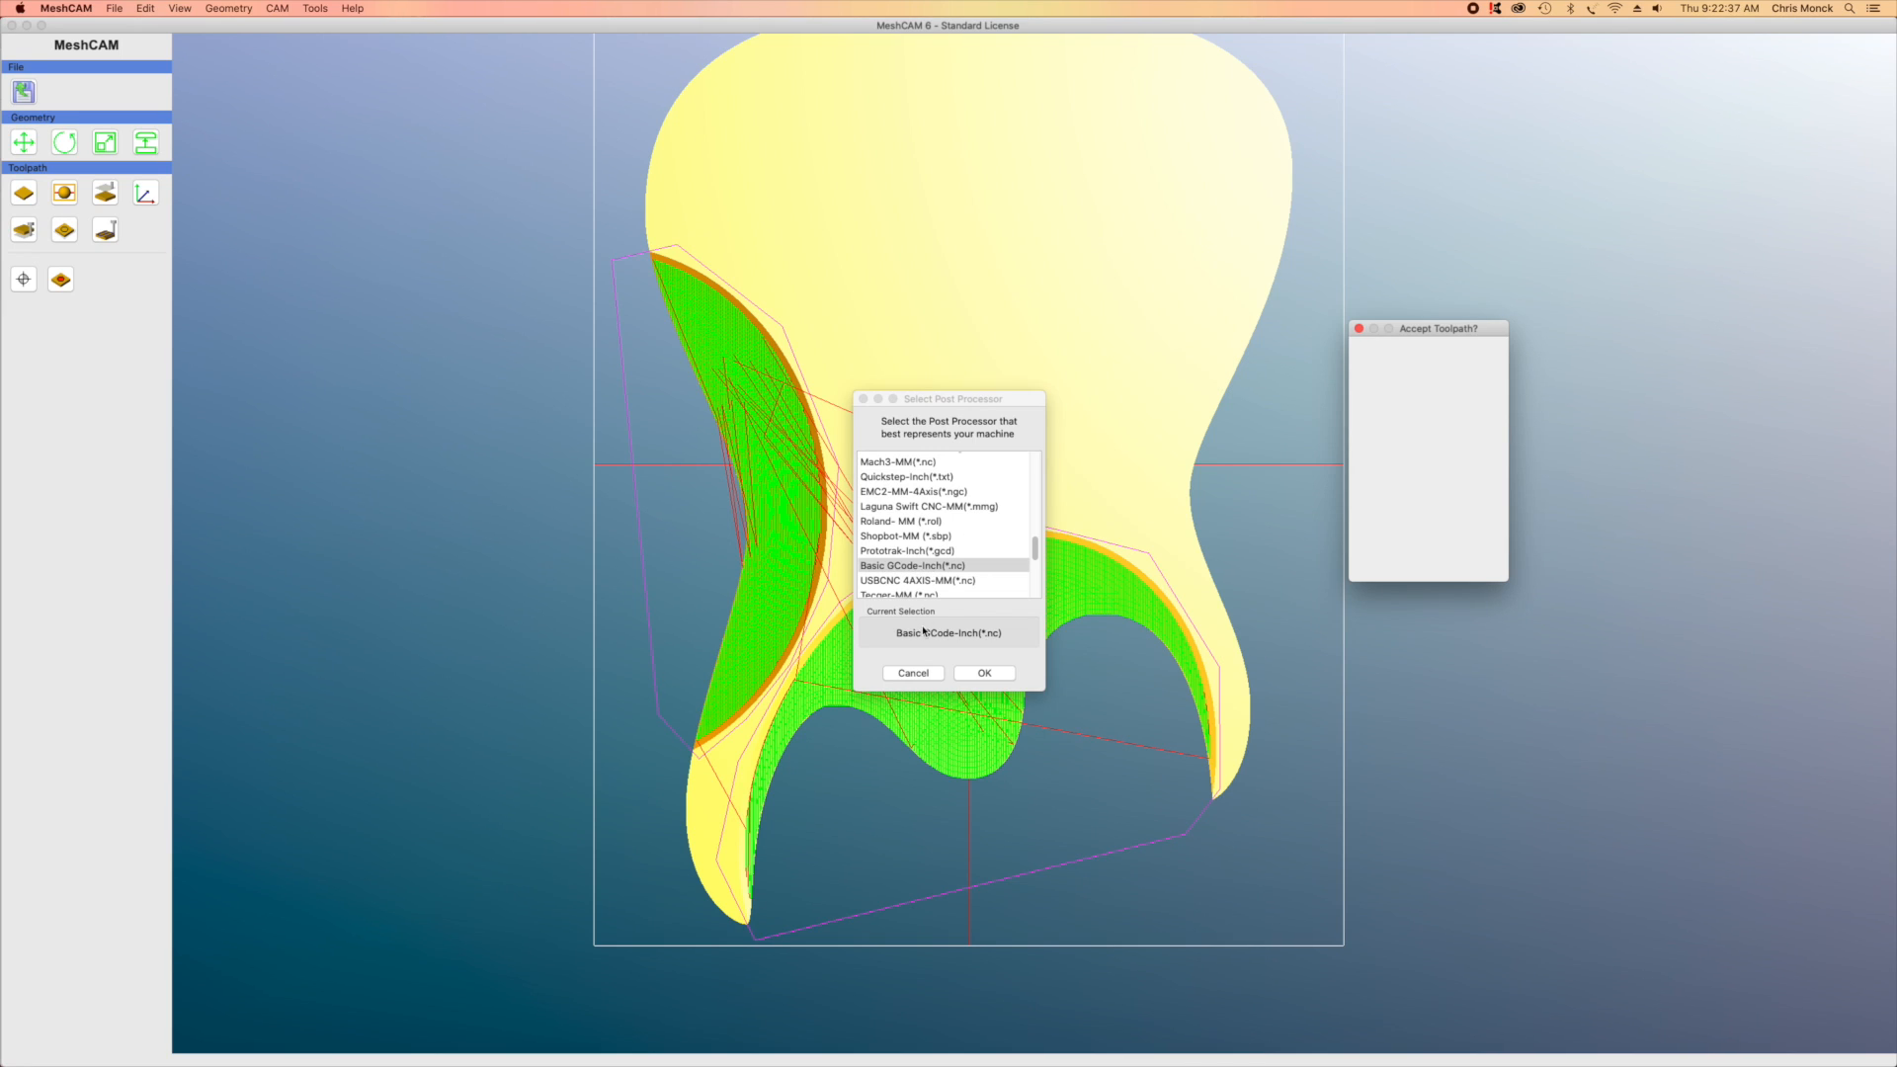
{"action": "left_click", "coordinate": [978, 674]}
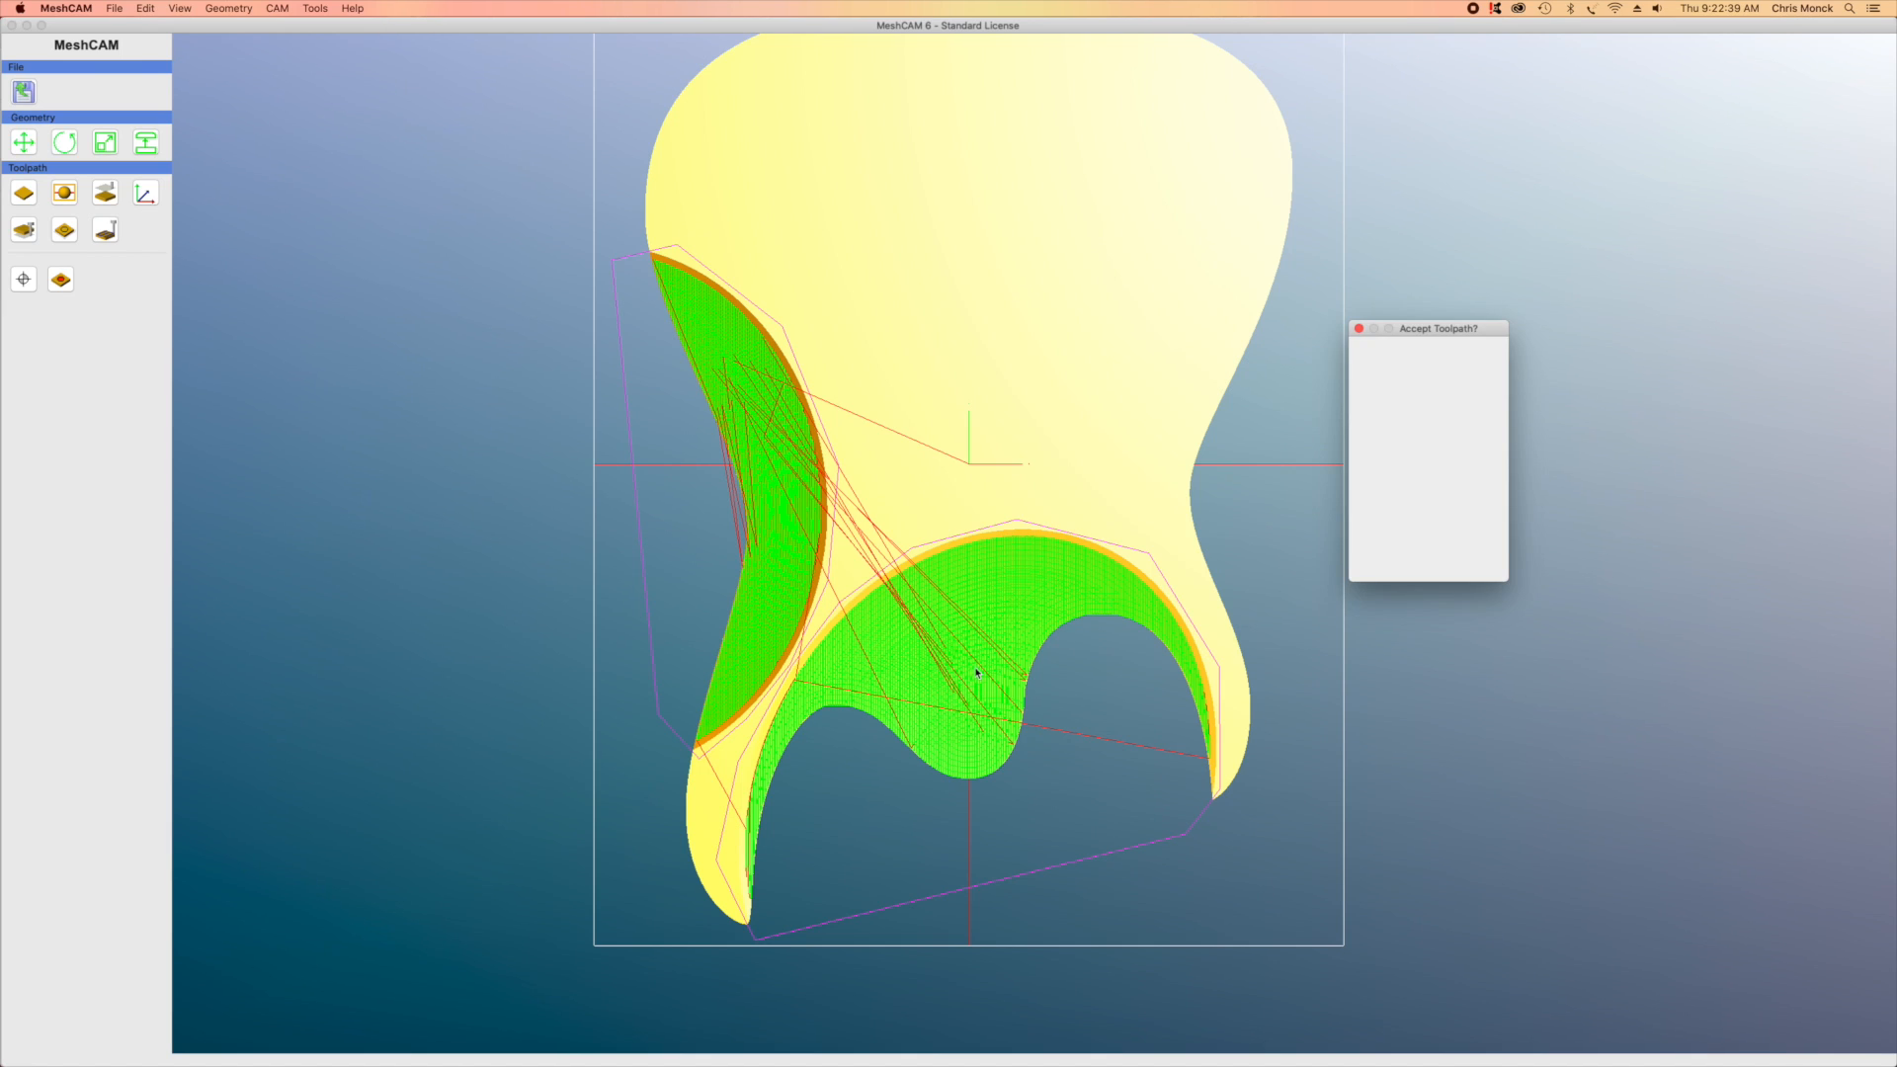
Save the toolpath file as Guitar Body Back Contours in the Future Episode folder and close the toolpath results
{"action": "left_click", "coordinate": [970, 308]}
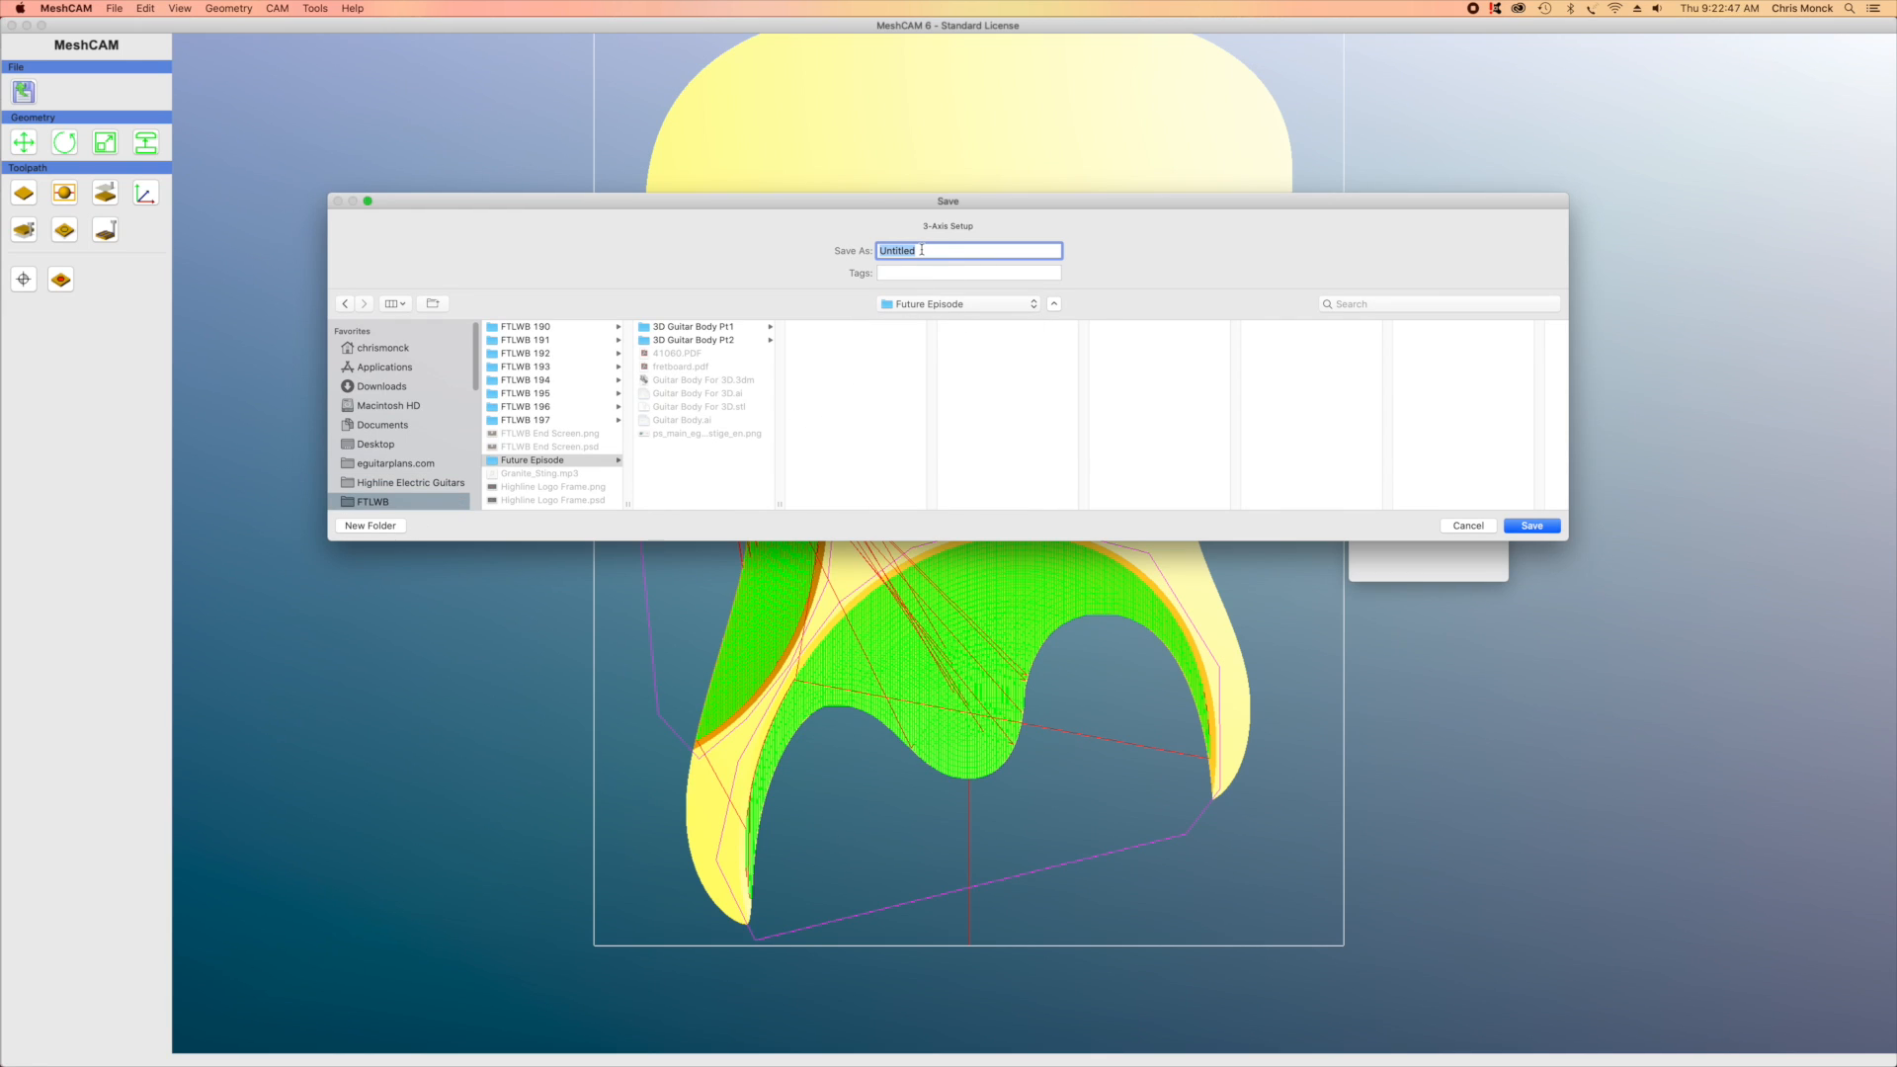
{"action": "type", "text": "Guitar Body Back Contour"}
{"action": "left_click", "coordinate": [1551, 525]}
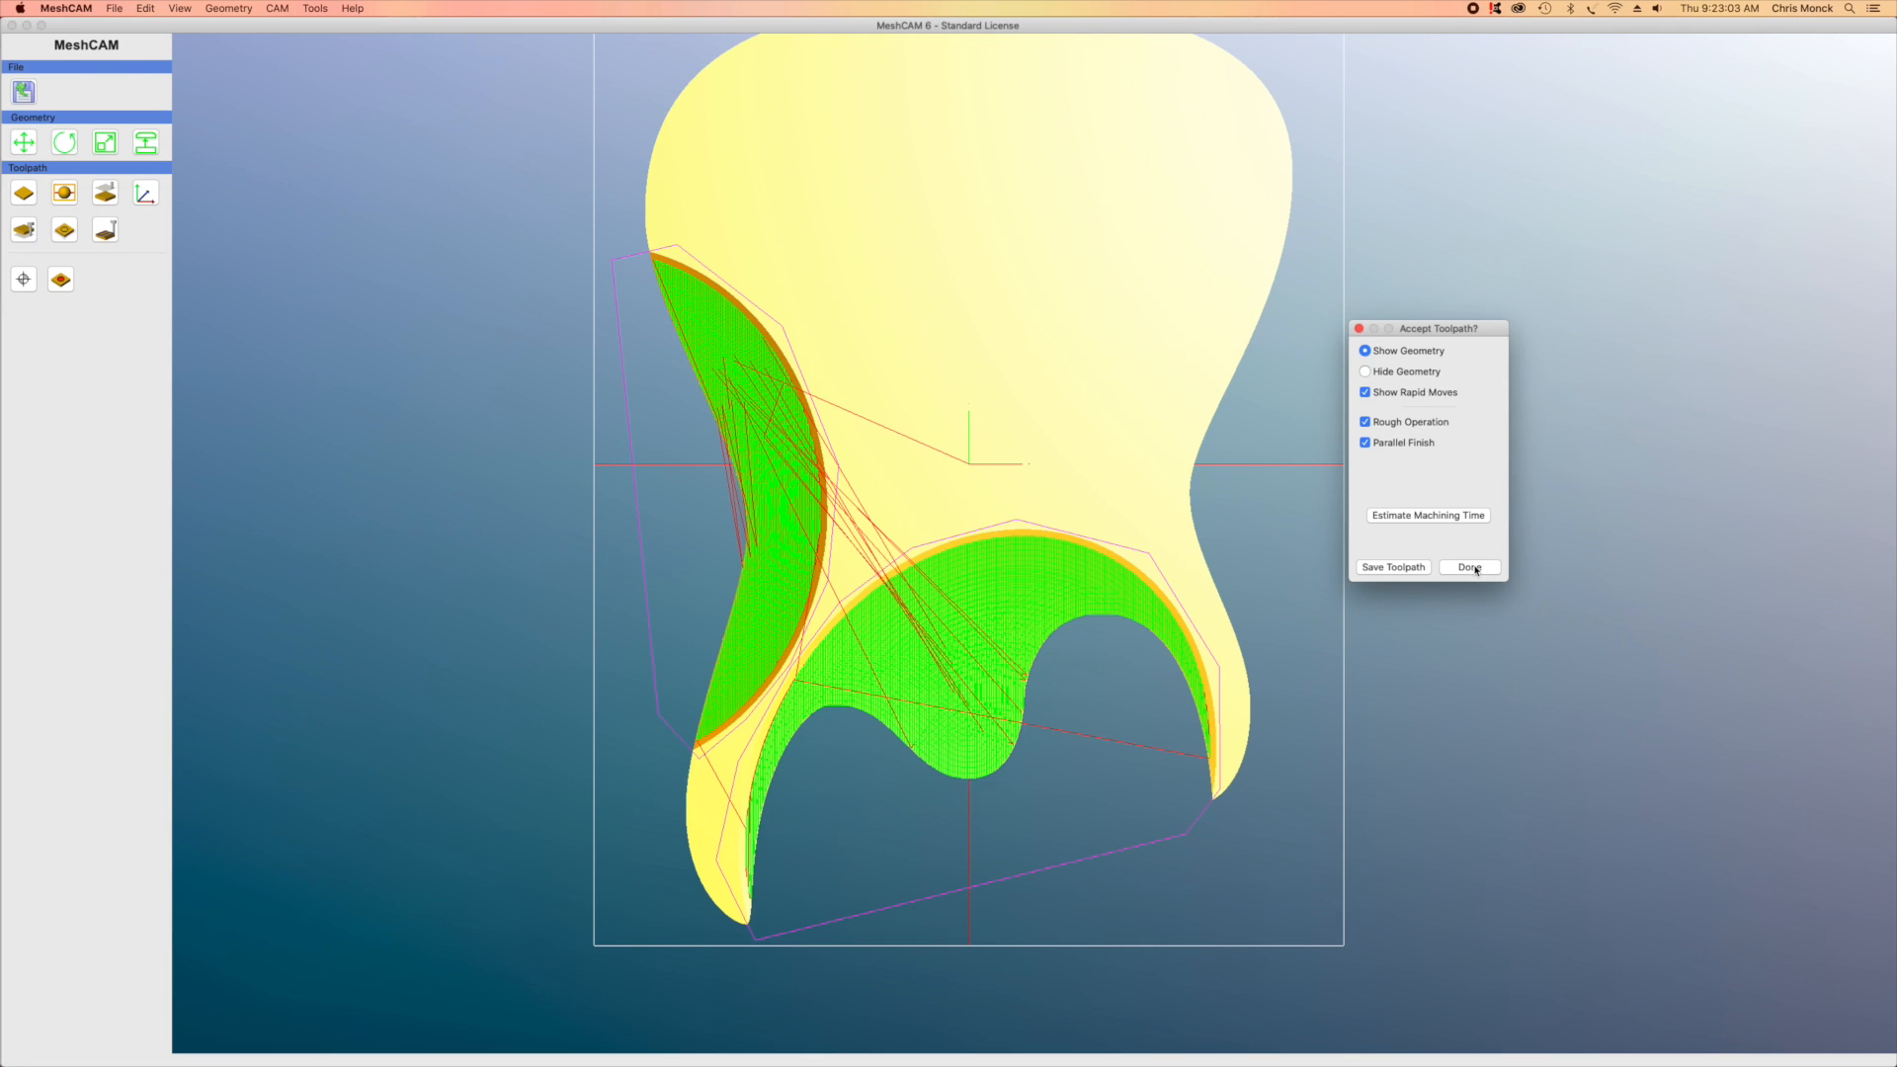
{"action": "left_click", "coordinate": [1471, 568]}
Save the MeshCAM job as Guitar Body Back Contours in the Future Episode folder
{"action": "left_click", "coordinate": [180, 8]}
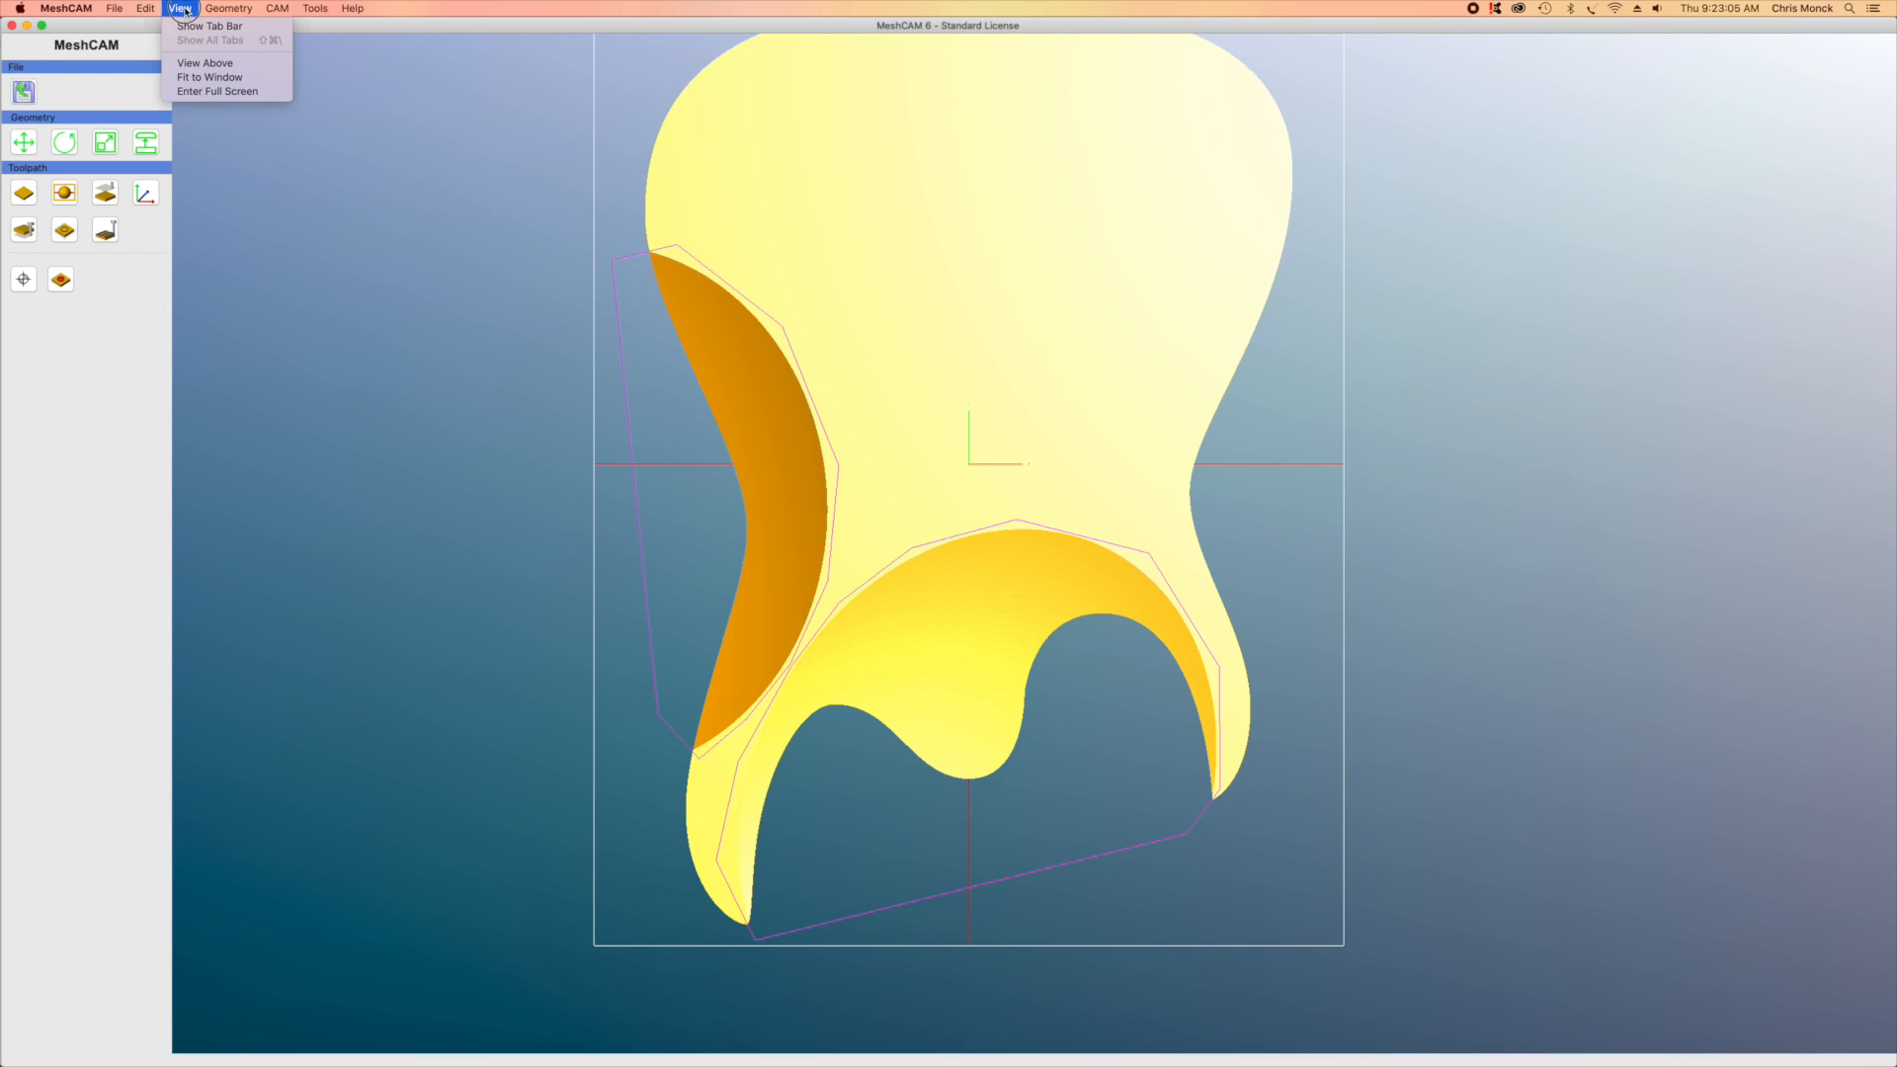
{"action": "left_click", "coordinate": [198, 63]}
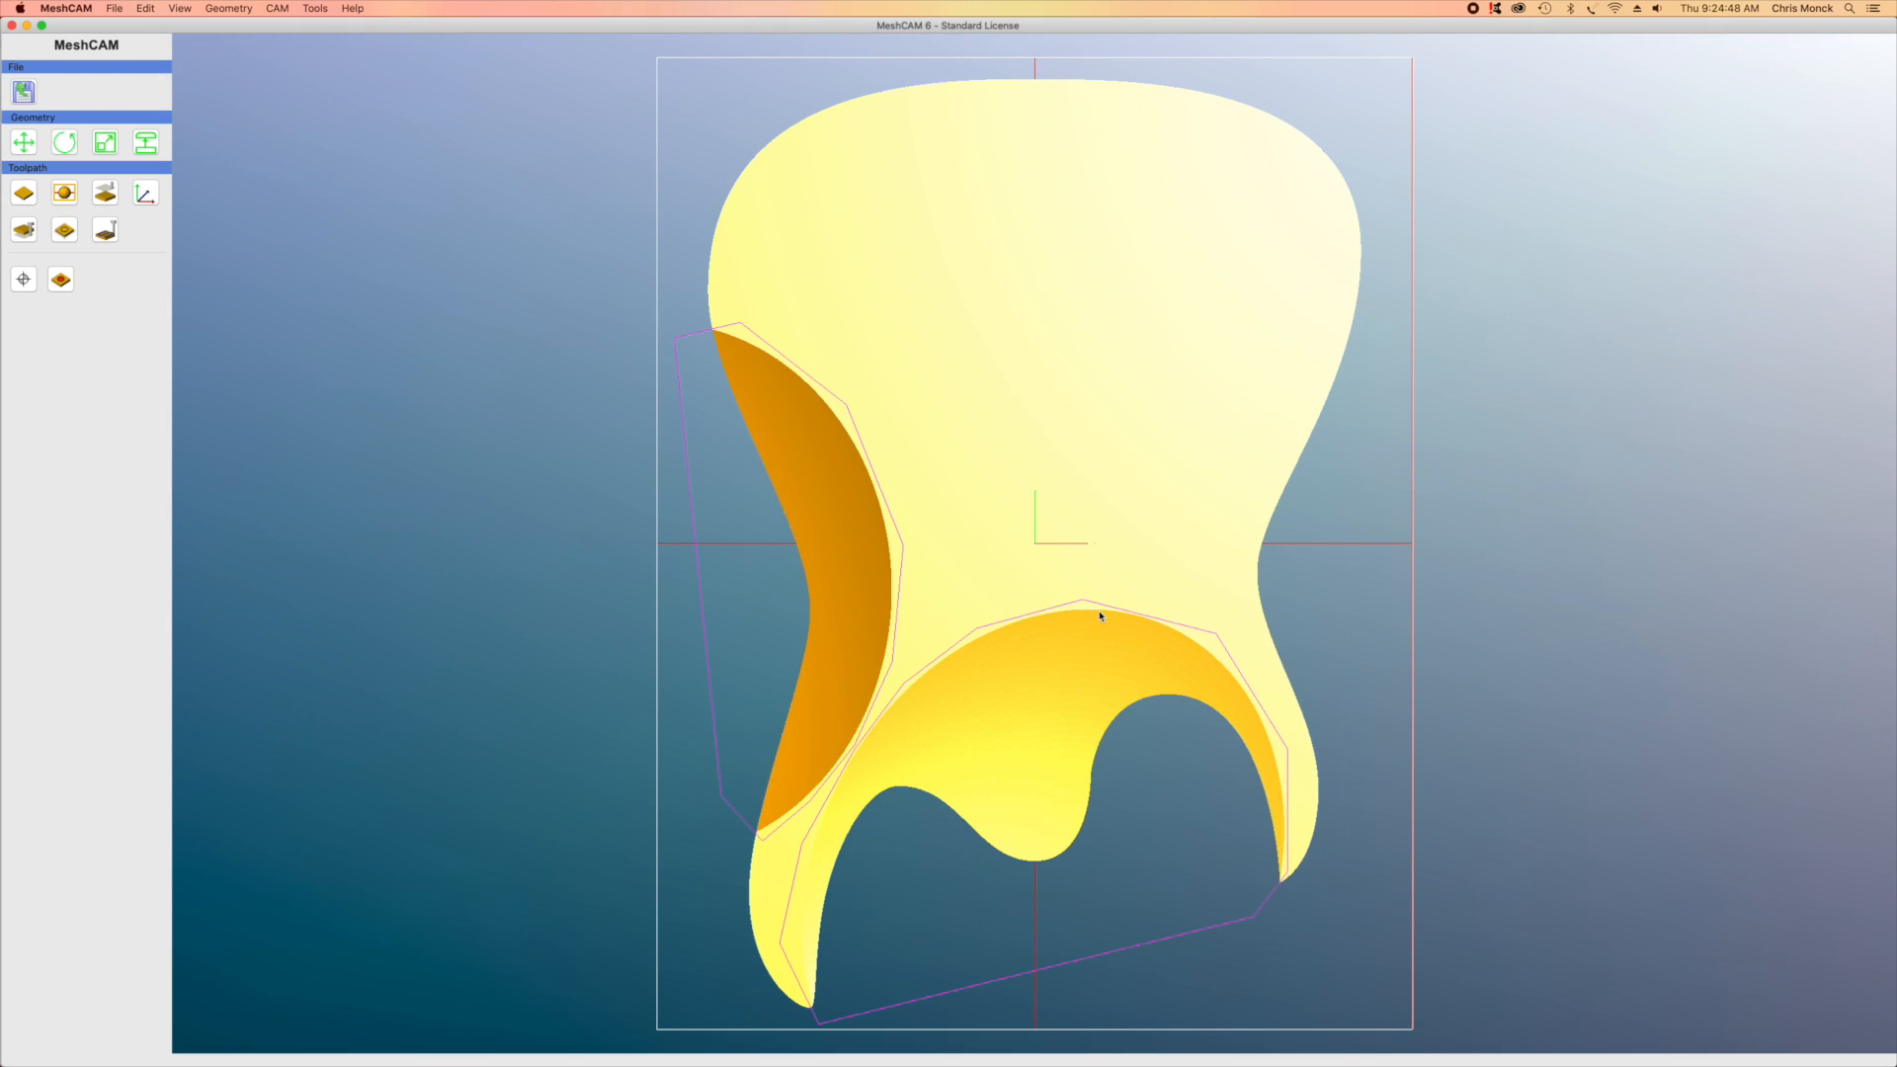
{"action": "left_click", "coordinate": [115, 8]}
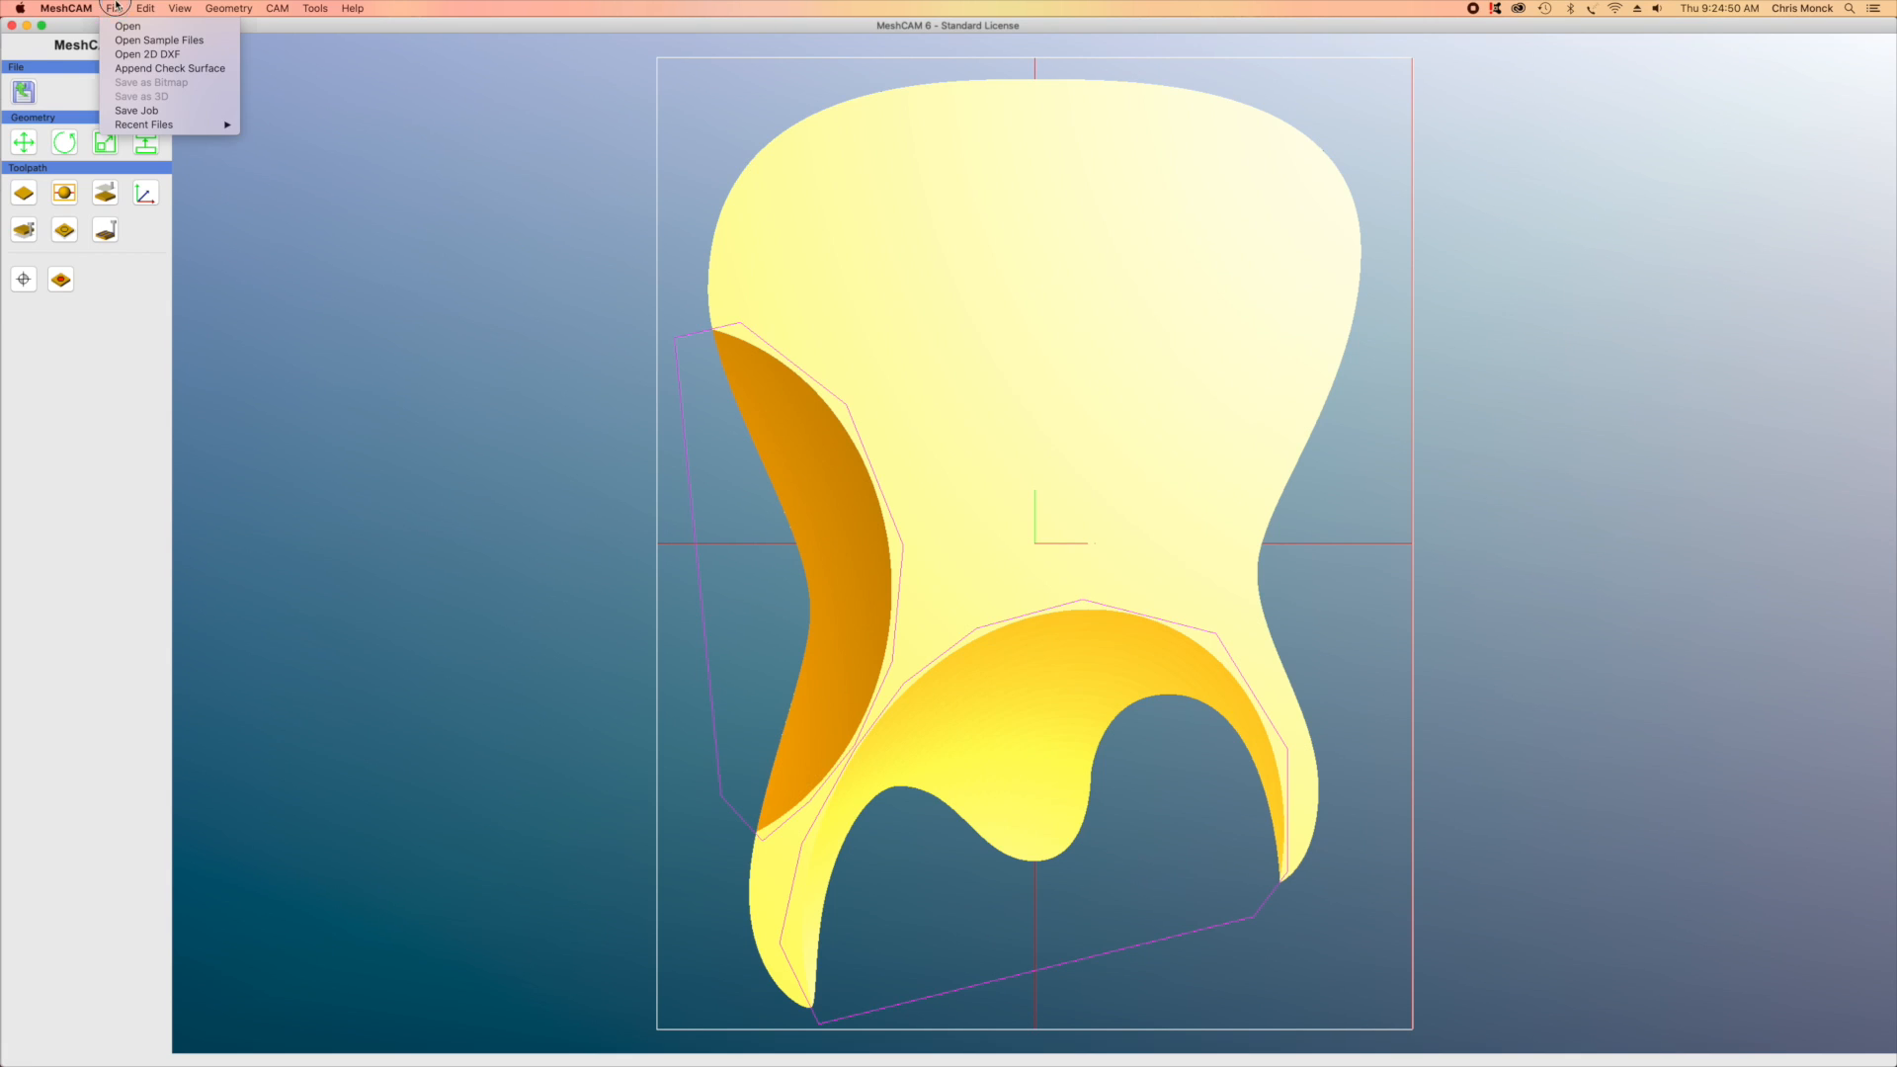
{"action": "left_click", "coordinate": [139, 110]}
{"action": "double_click", "coordinate": [933, 253]}
{"action": "type", "text": "Guitar Body"}
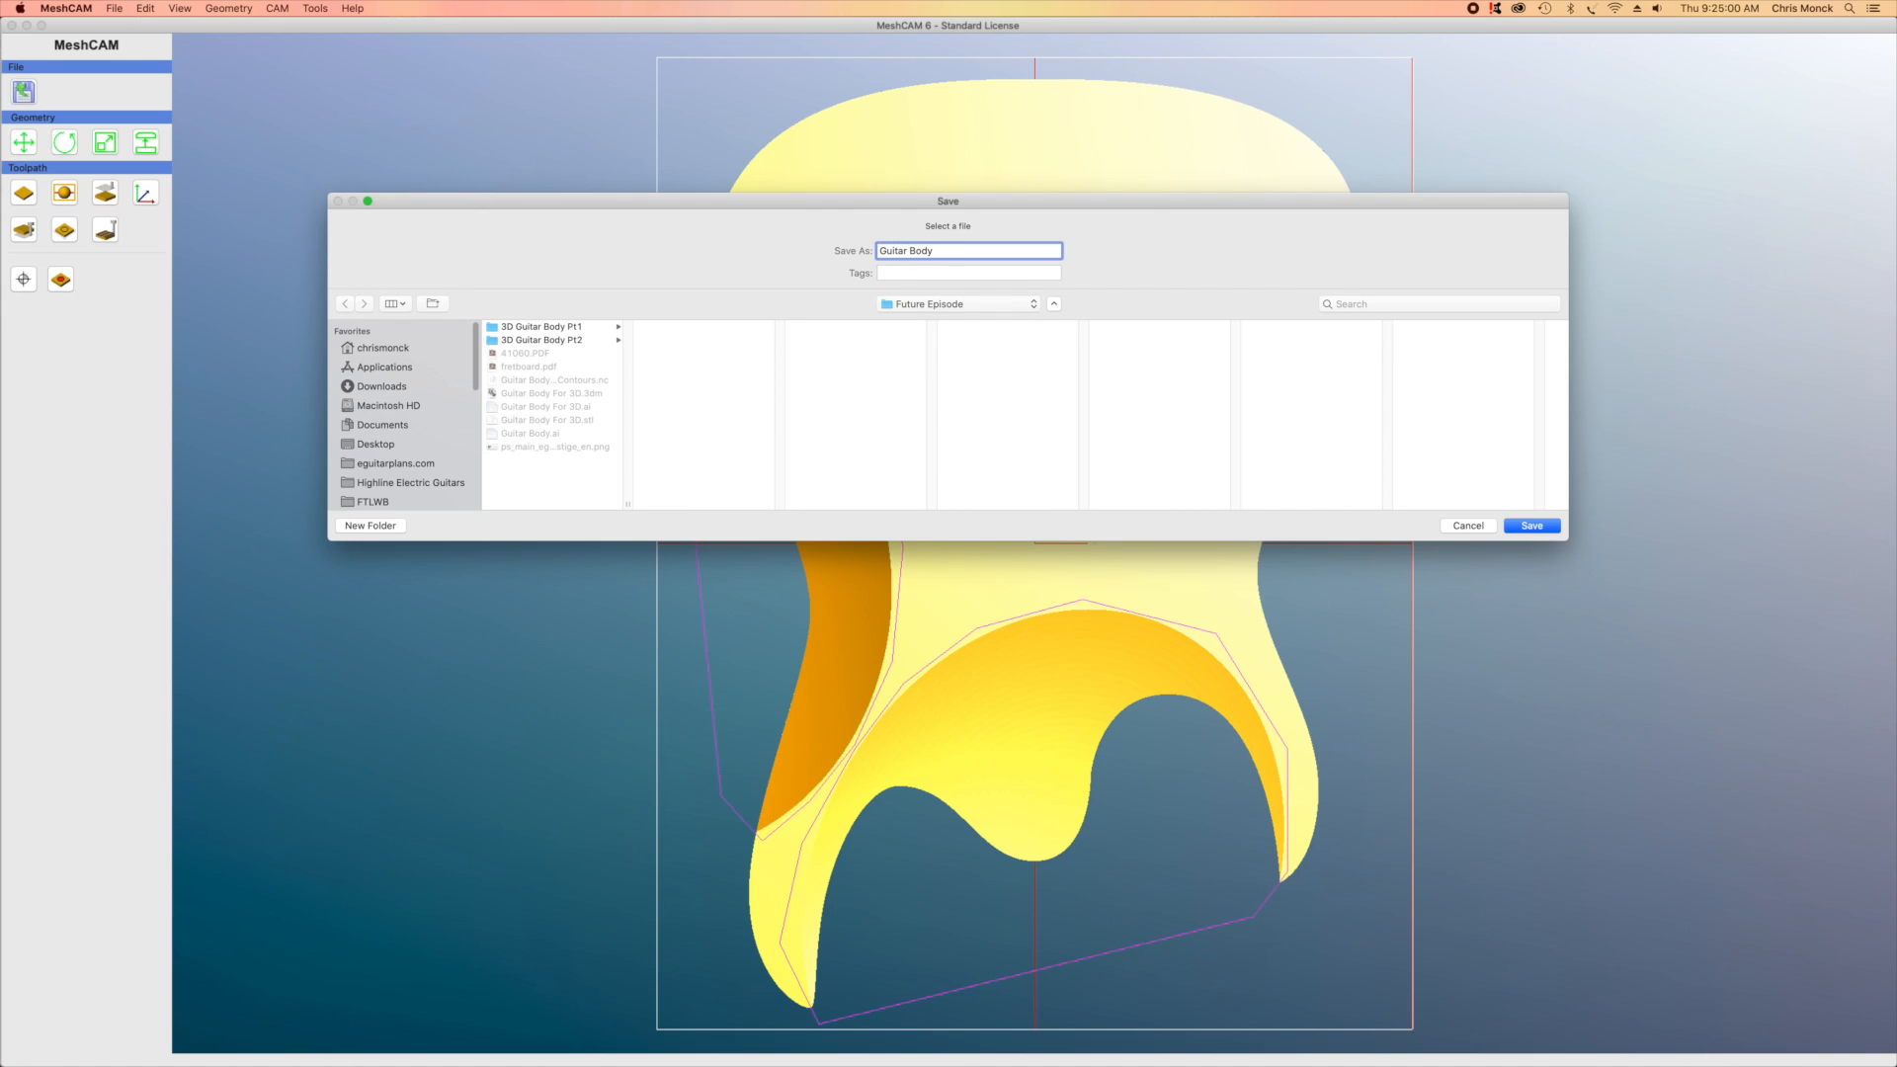
{"action": "type", "text": " Back Contours"}
{"action": "left_click", "coordinate": [1541, 531]}
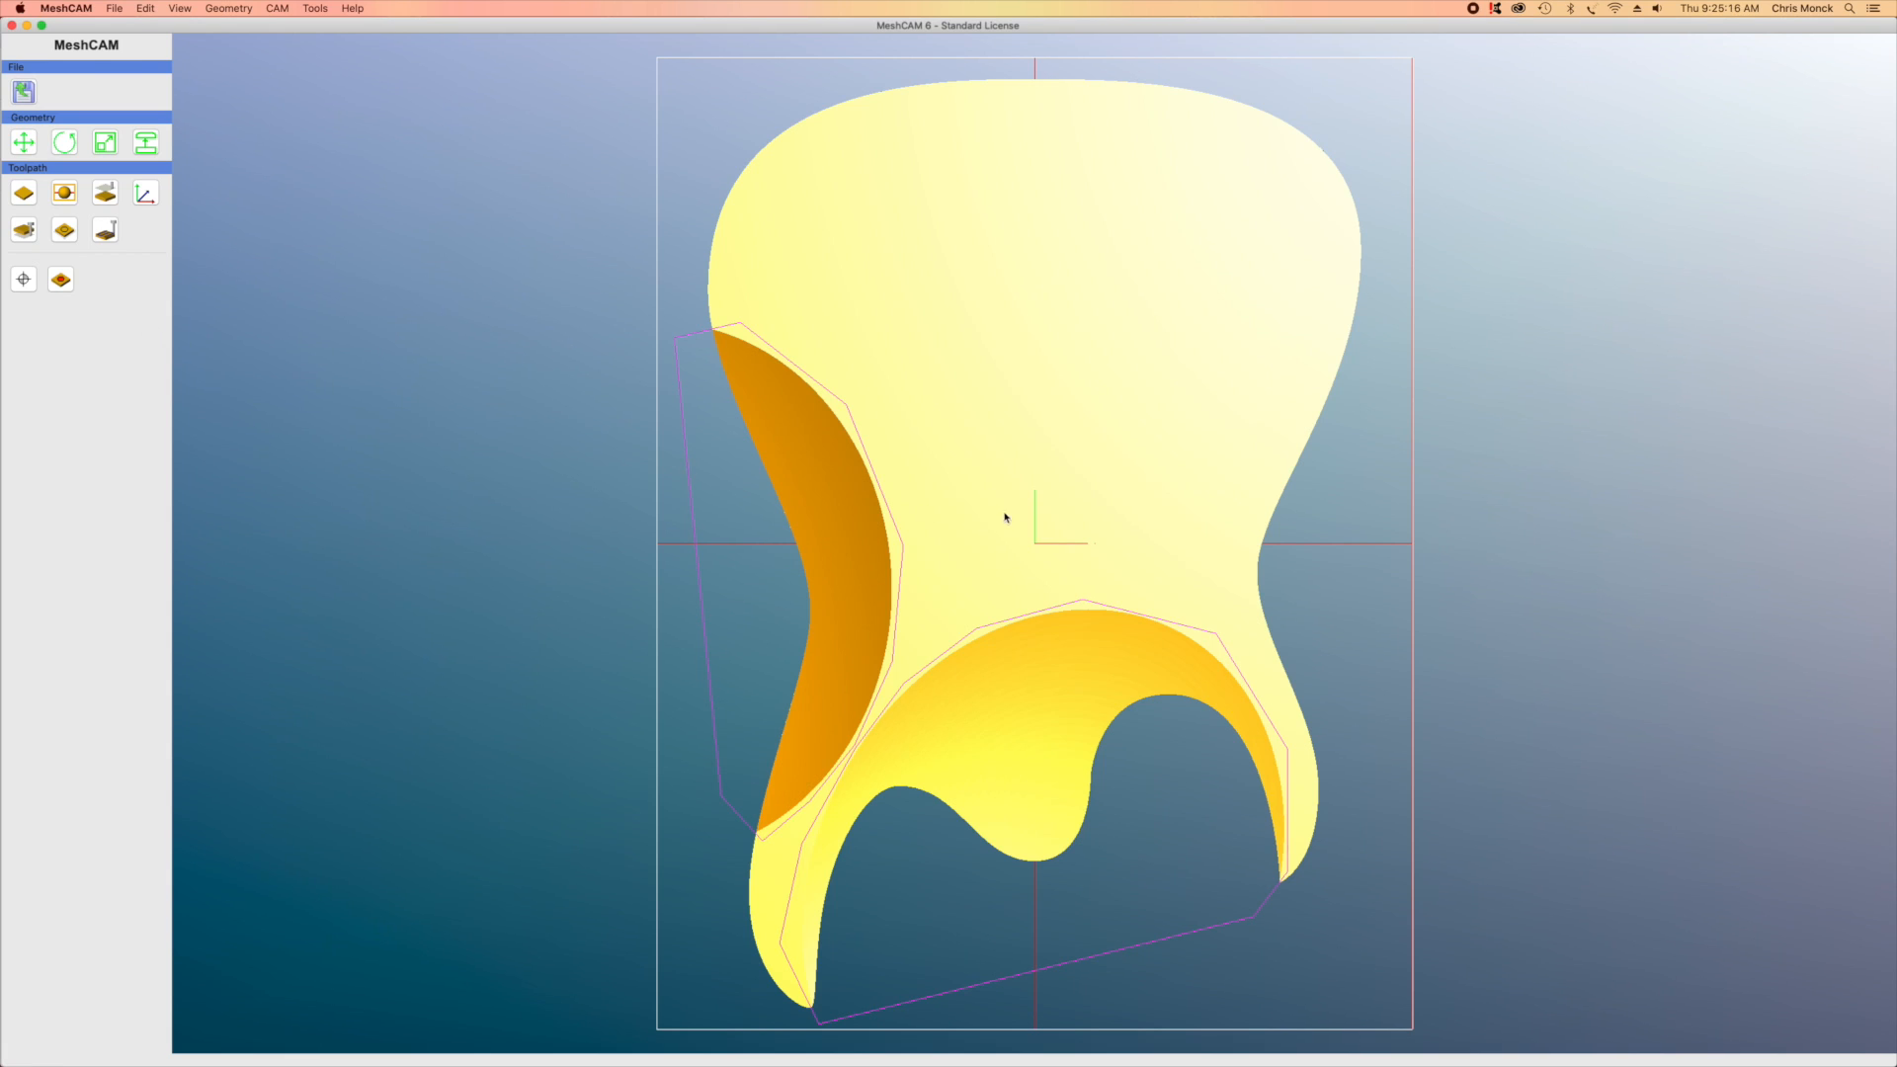
Clear all existing machining regions and set a rectangular region to machine around the control cavity on the body's back
{"action": "left_click_drag", "start_coordinate": [1523, 830], "coordinate": [880, 221]}
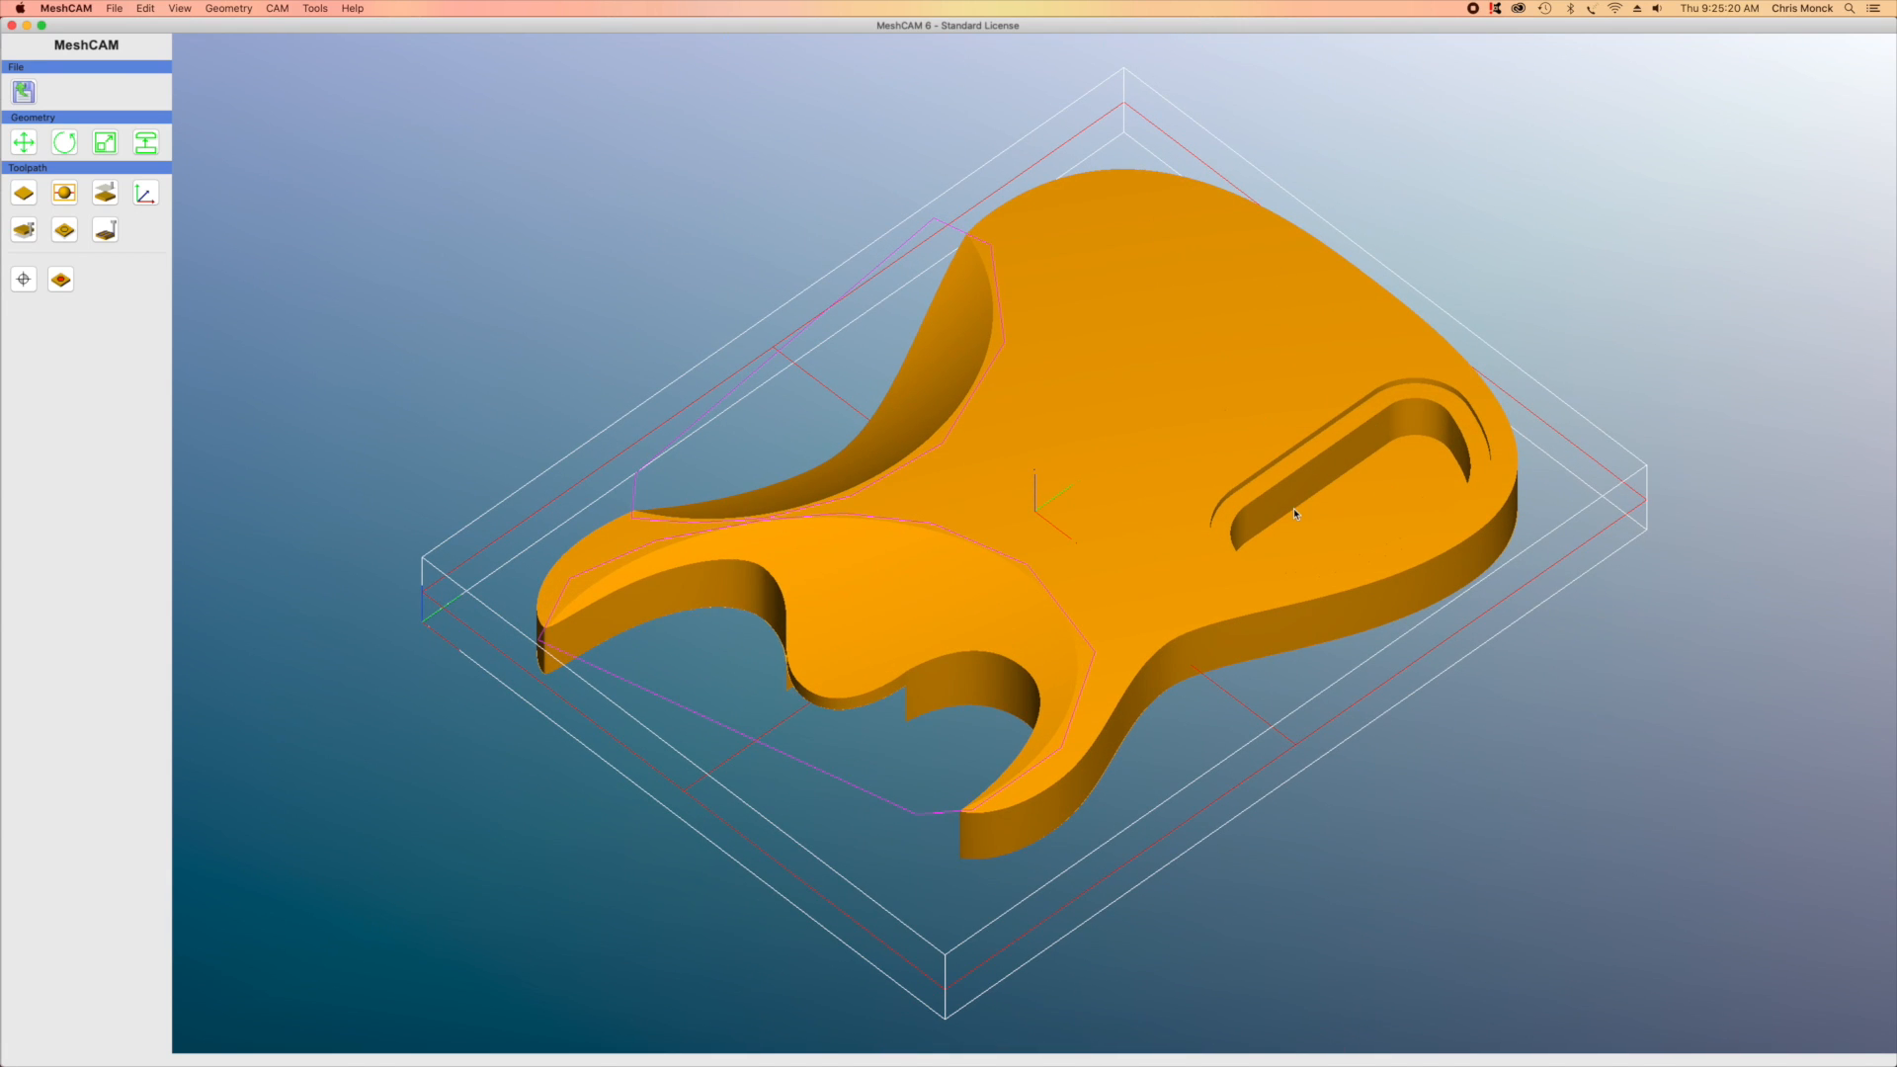
{"action": "left_click_drag", "start_coordinate": [1416, 501], "coordinate": [1147, 885]}
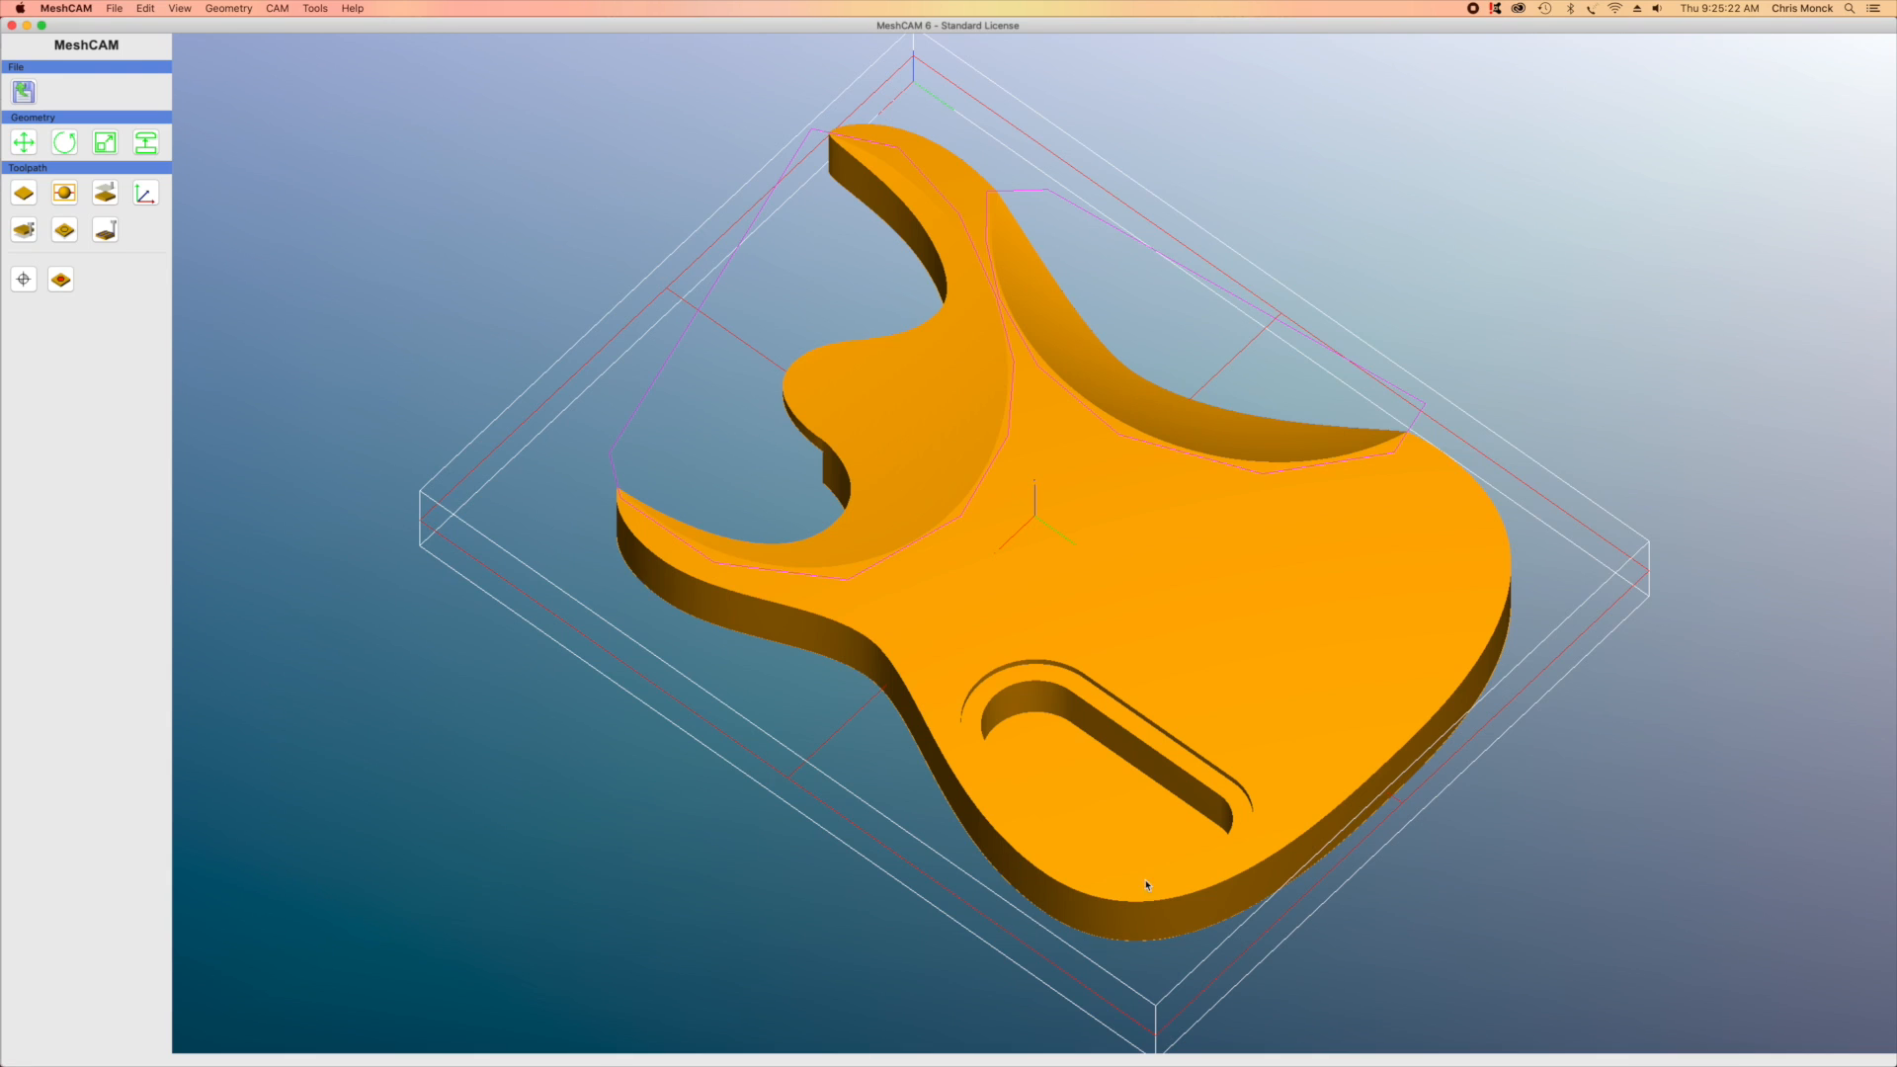
{"action": "left_click", "coordinate": [180, 7]}
{"action": "left_click", "coordinate": [197, 65]}
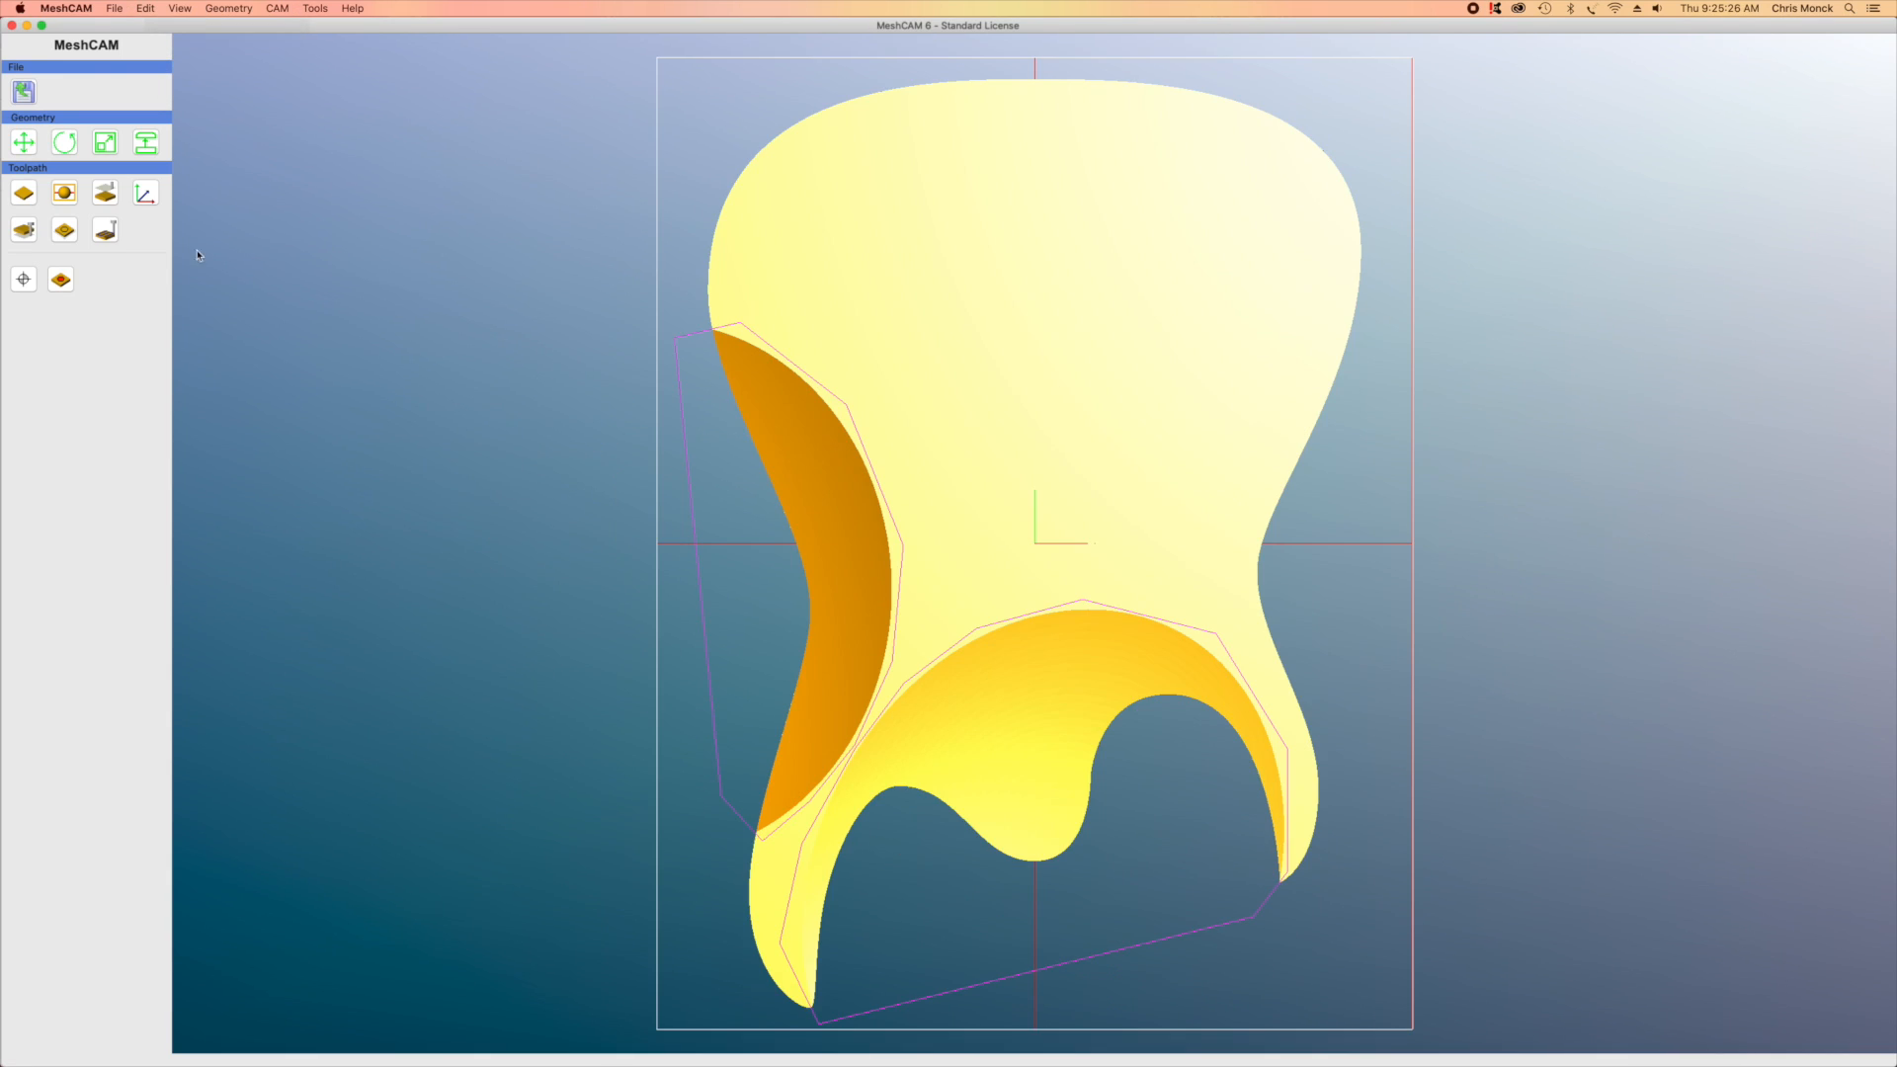
{"action": "left_click", "coordinate": [64, 231]}
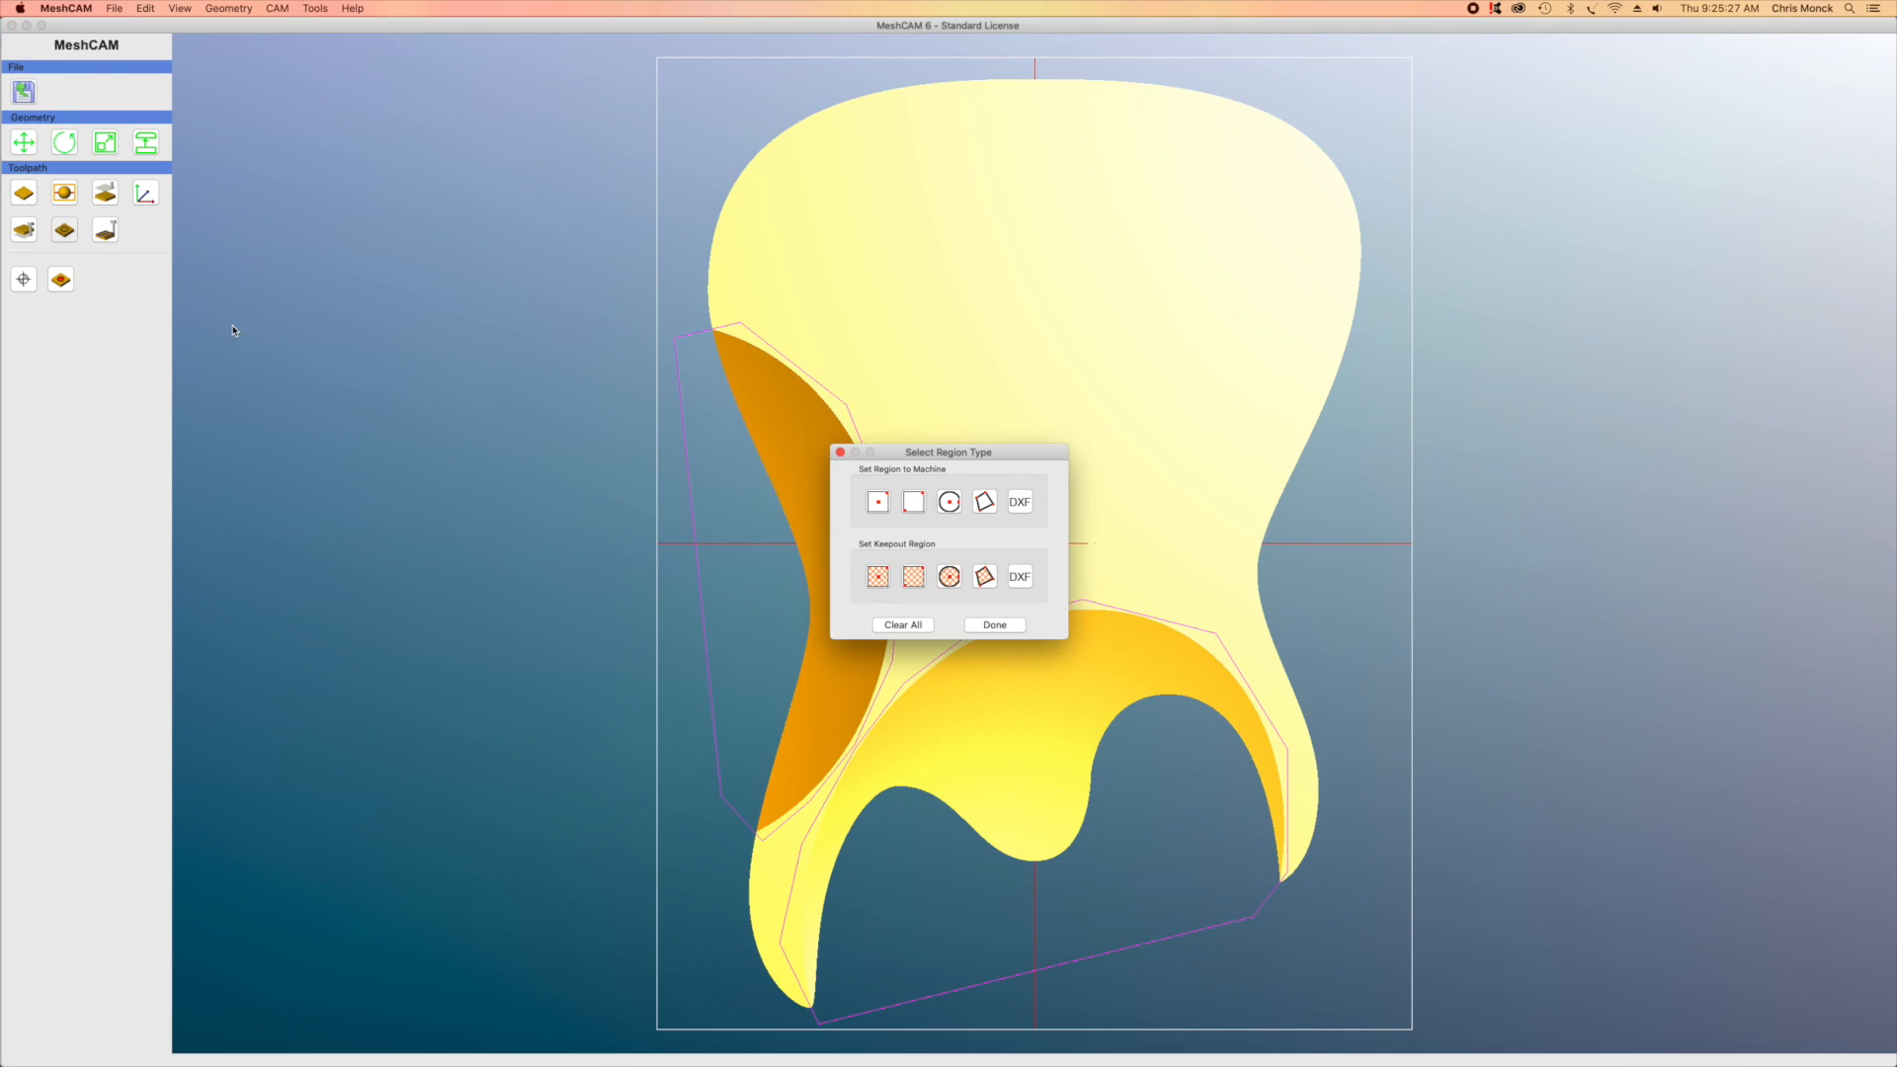
{"action": "left_click", "coordinate": [918, 626]}
{"action": "left_click", "coordinate": [914, 502]}
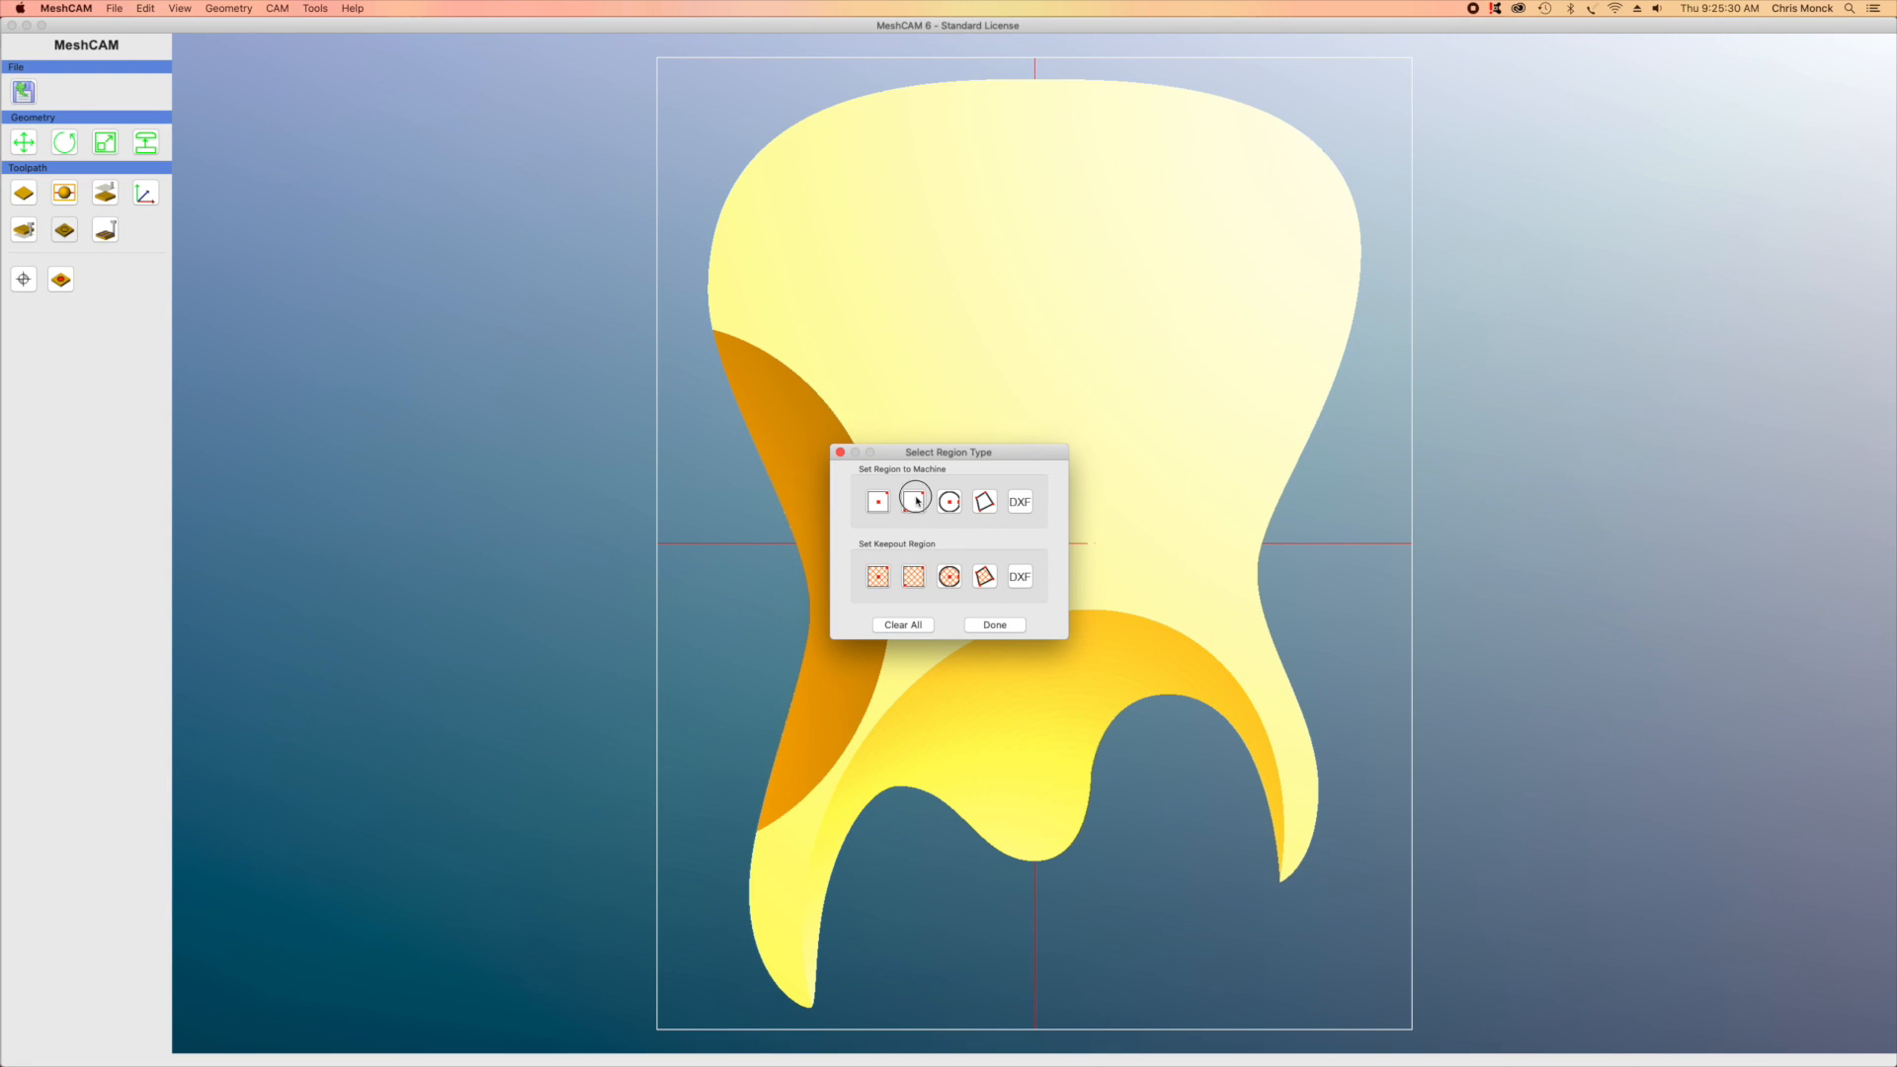
{"action": "left_click", "coordinate": [1087, 69]}
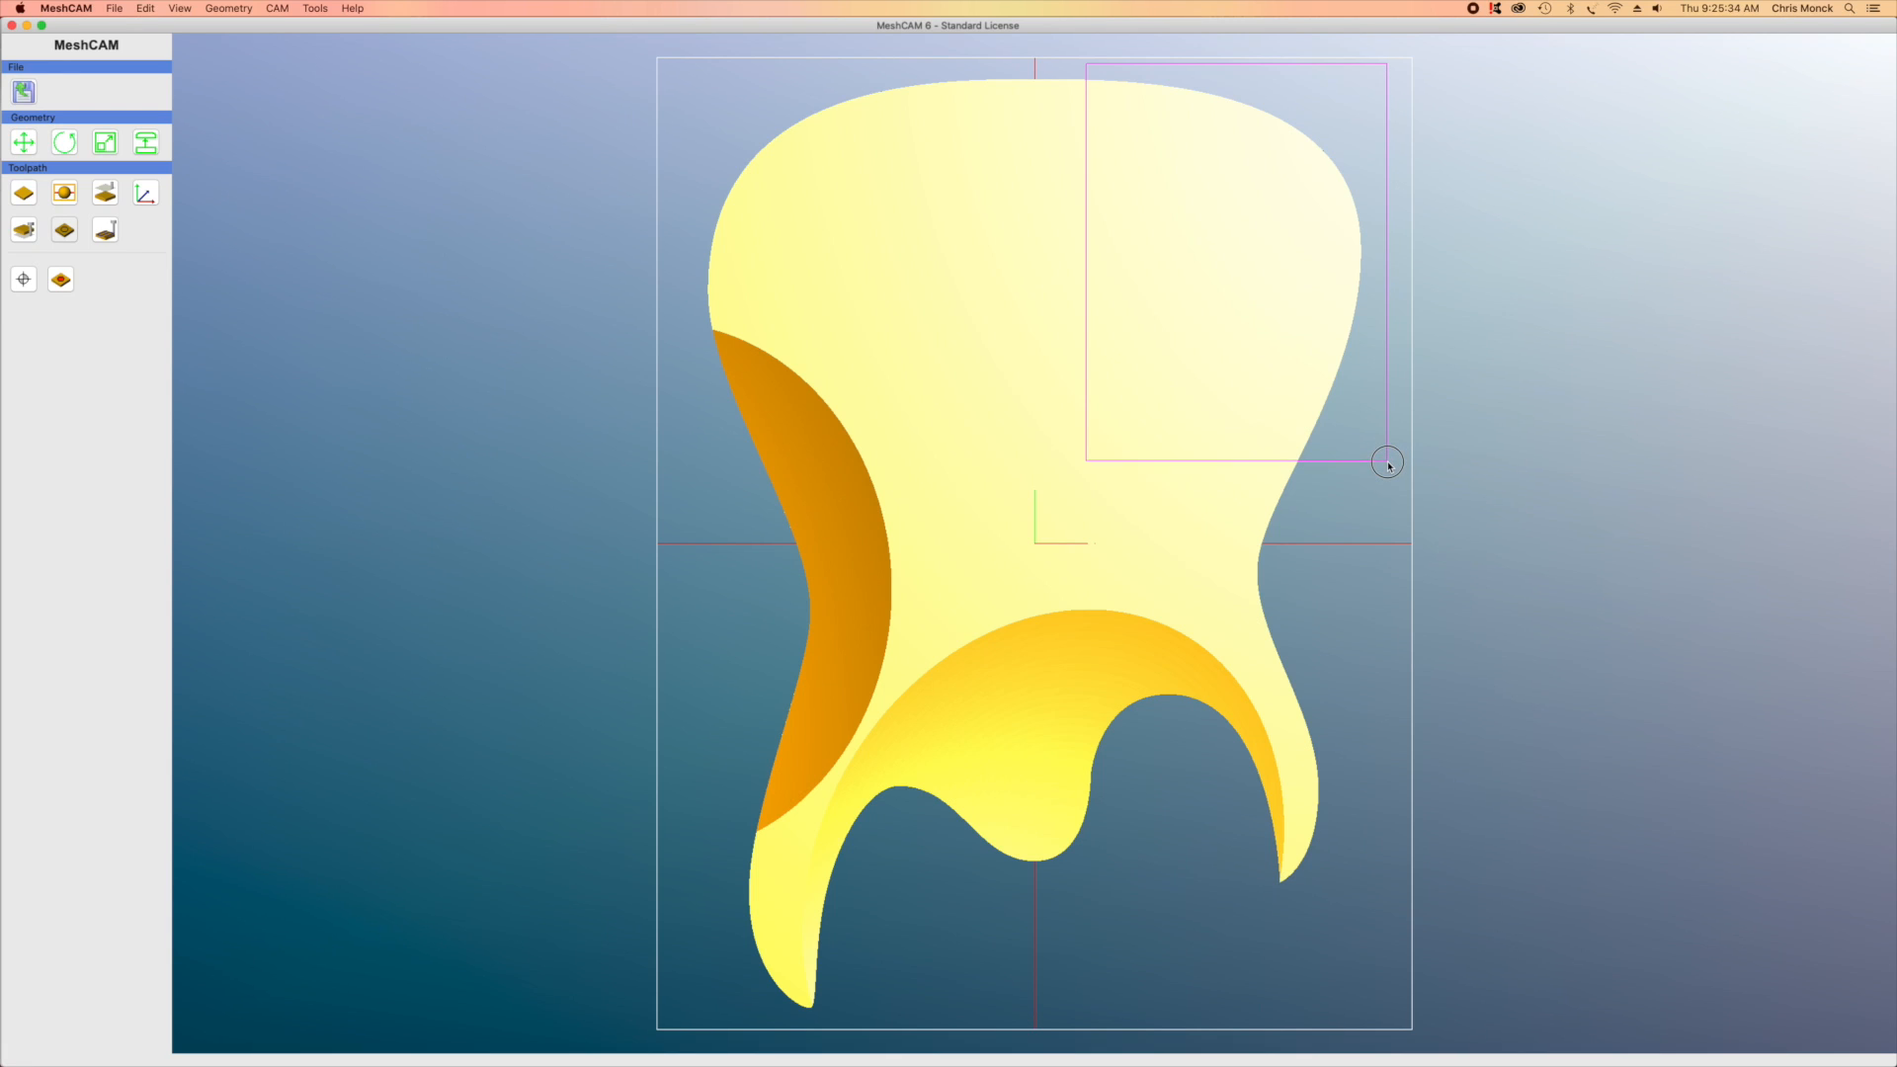
{"action": "left_click", "coordinate": [1387, 460]}
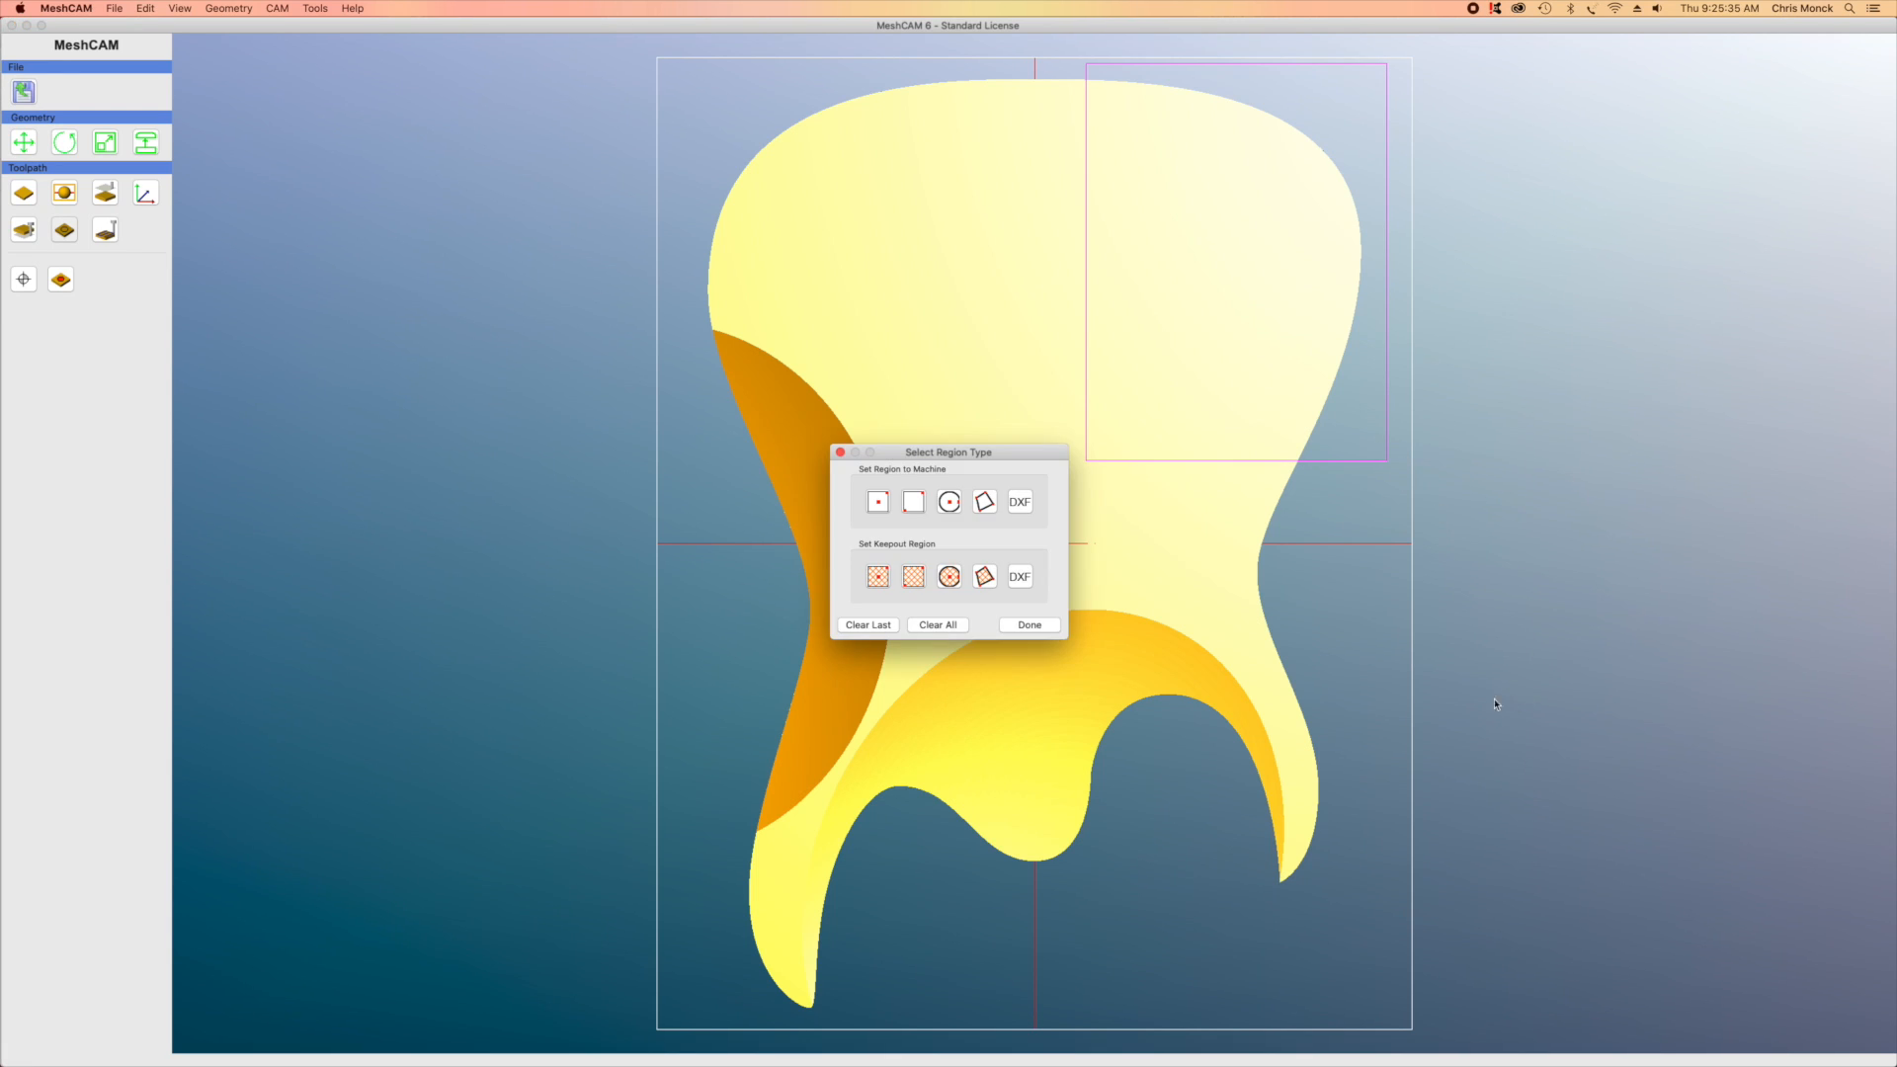
{"action": "left_click", "coordinate": [1037, 630]}
Set the maximum cutting depth to the bottom of the stock for the control cavity
{"action": "left_click_drag", "start_coordinate": [1543, 518], "coordinate": [1182, 752]}
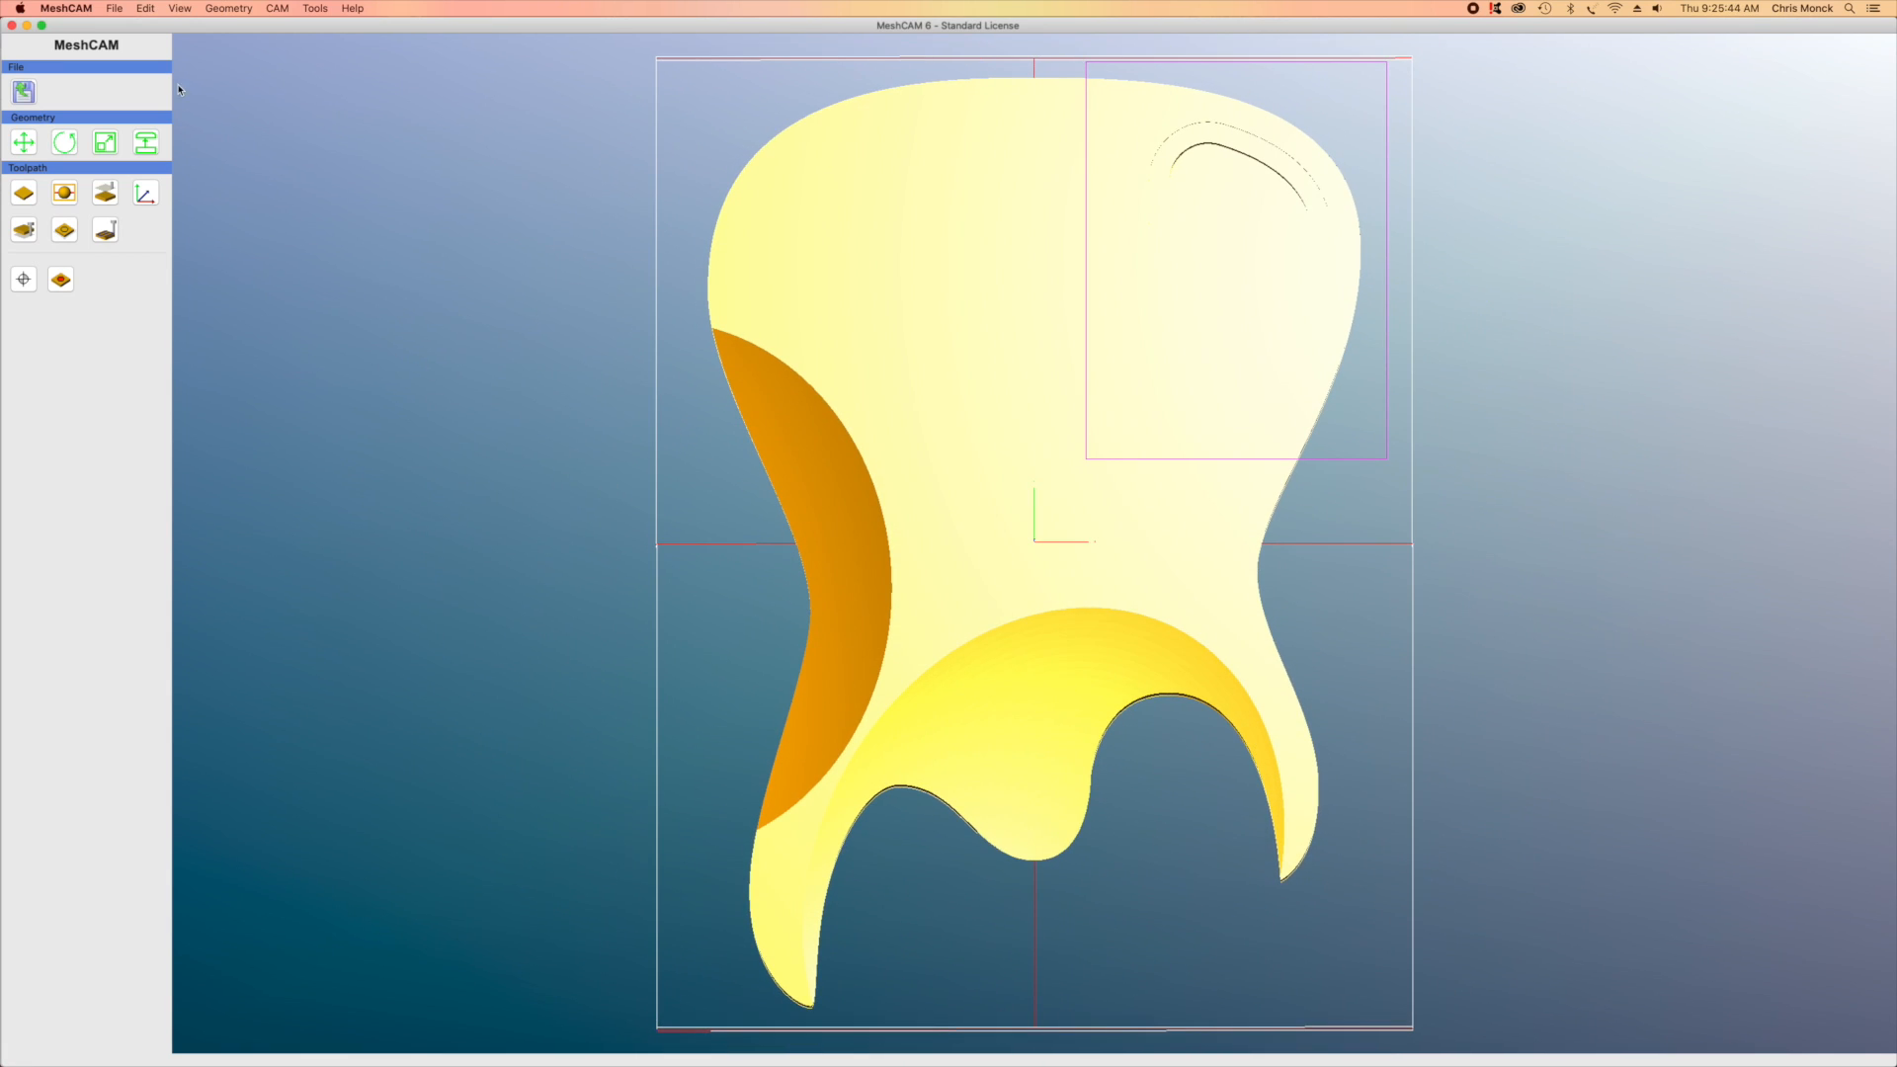
{"action": "left_click", "coordinate": [180, 8]}
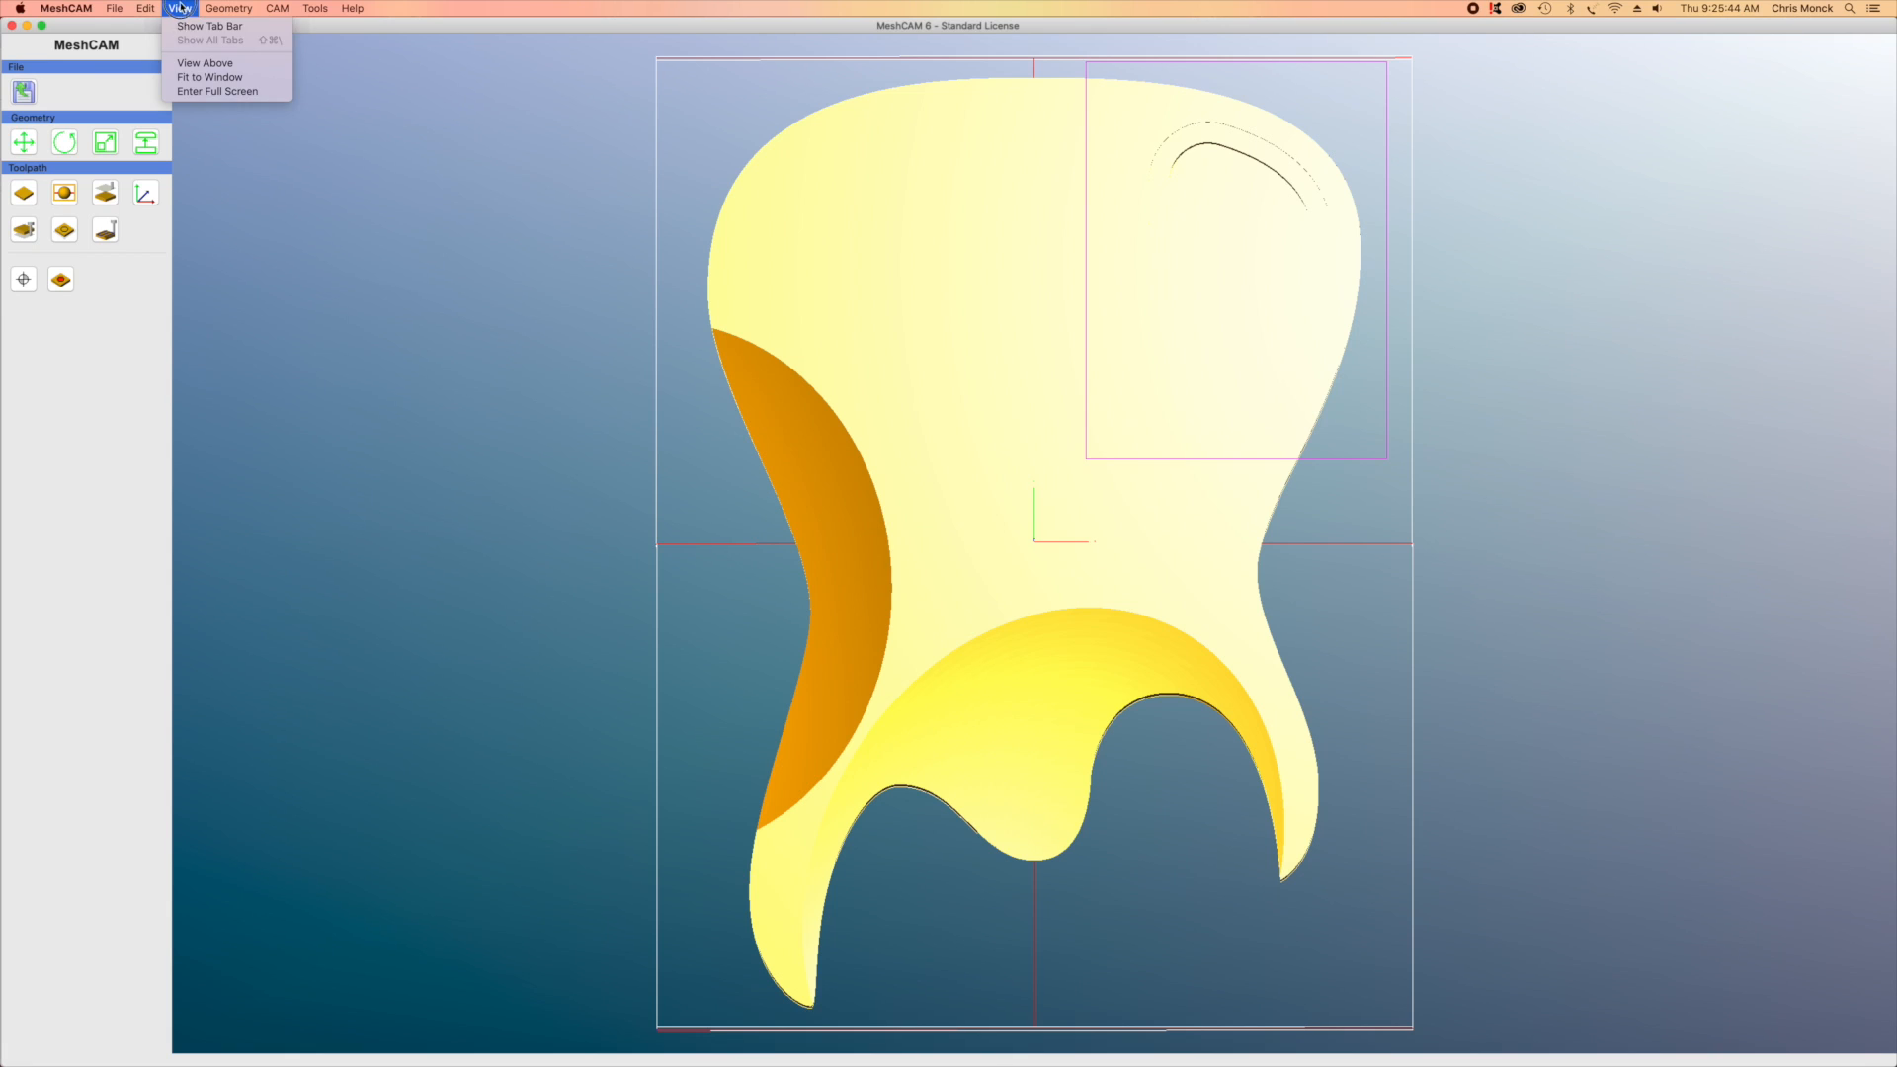
{"action": "left_click", "coordinate": [194, 64]}
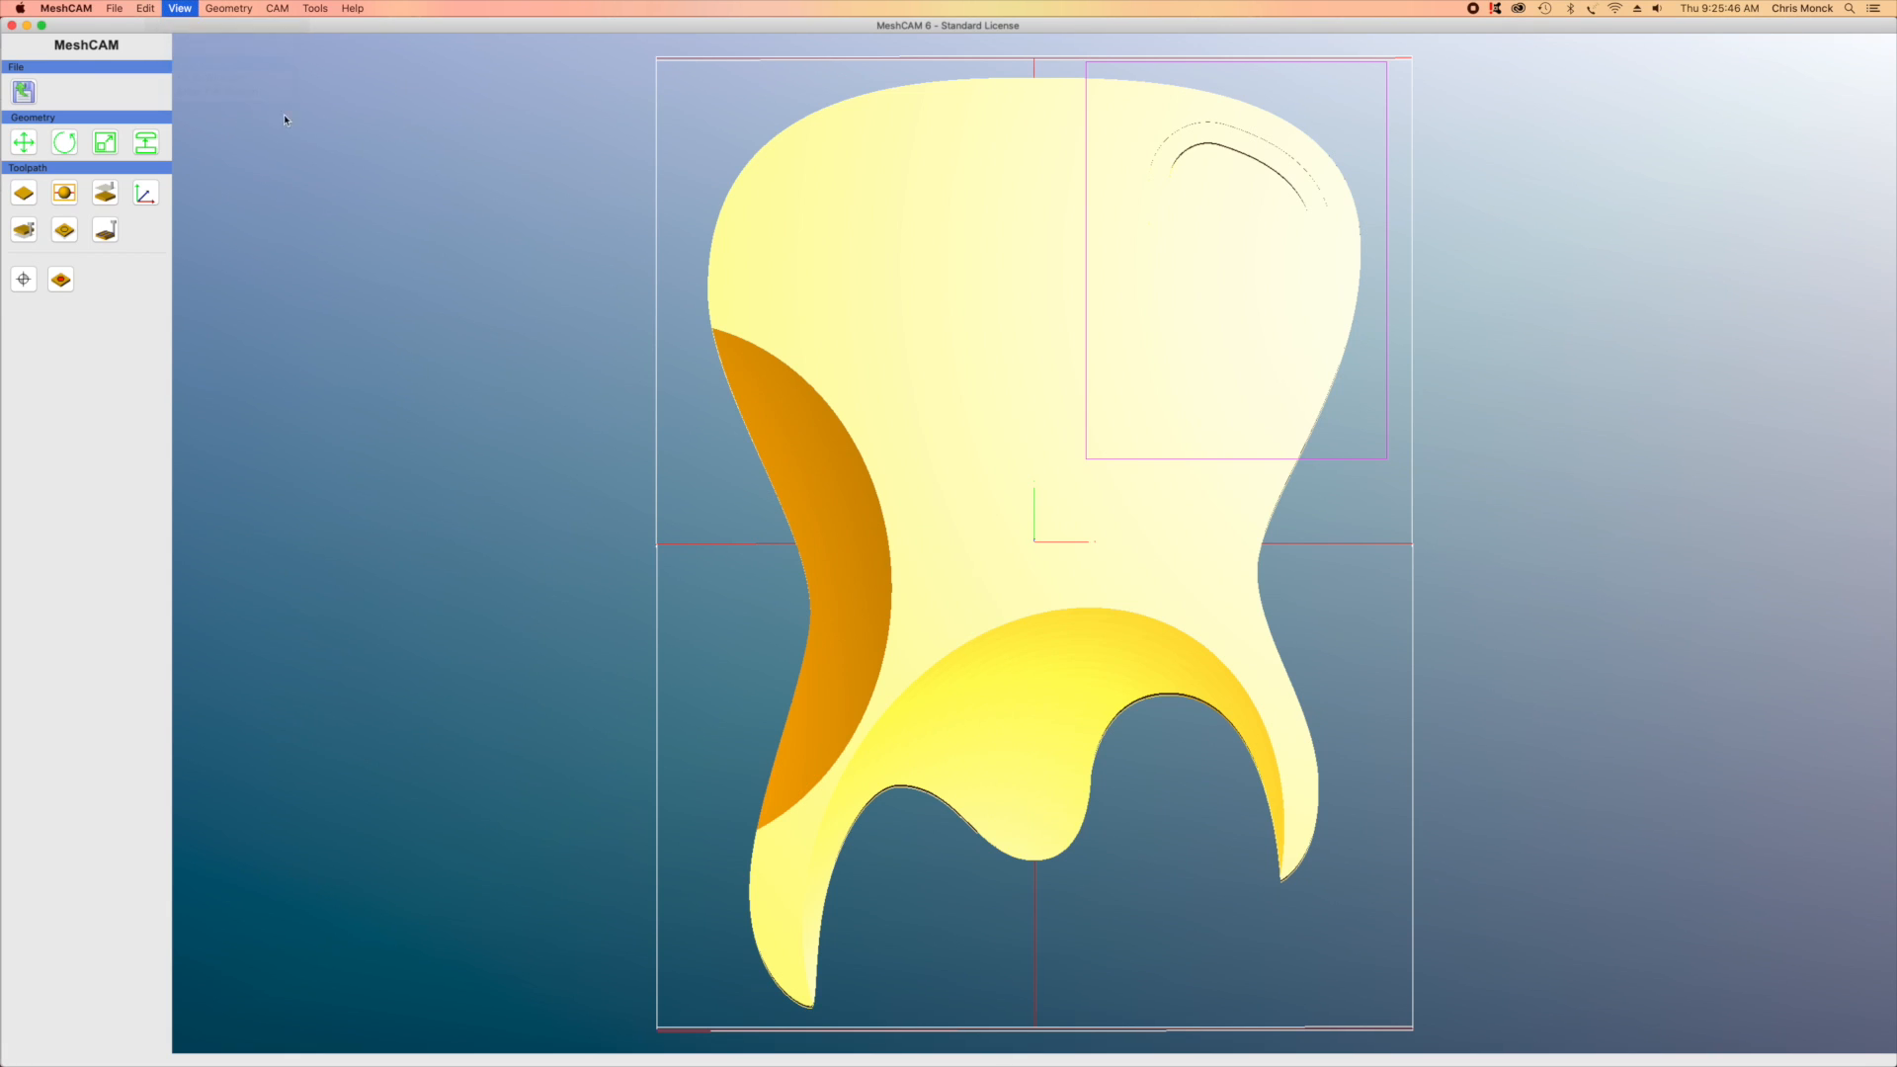
{"action": "left_click", "coordinate": [24, 231]}
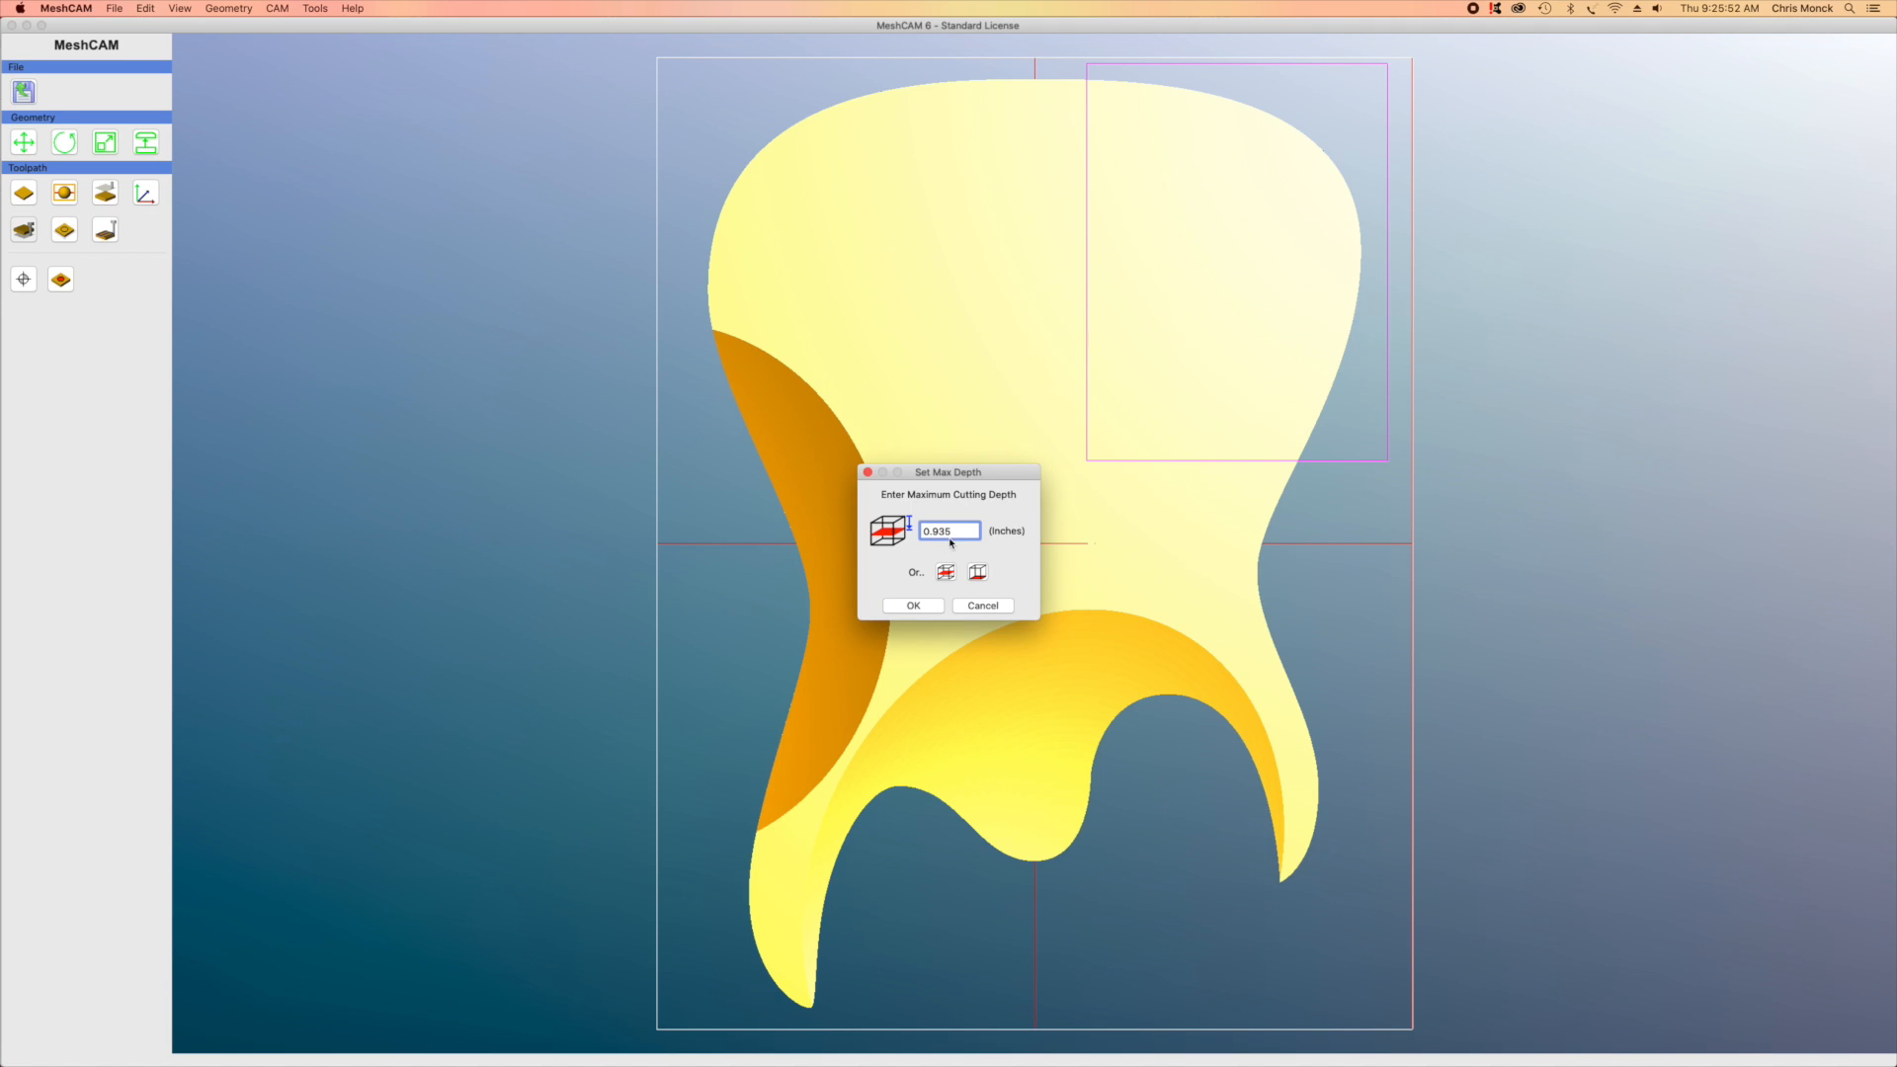
{"action": "left_click", "coordinate": [978, 573]}
{"action": "left_click", "coordinate": [929, 605]}
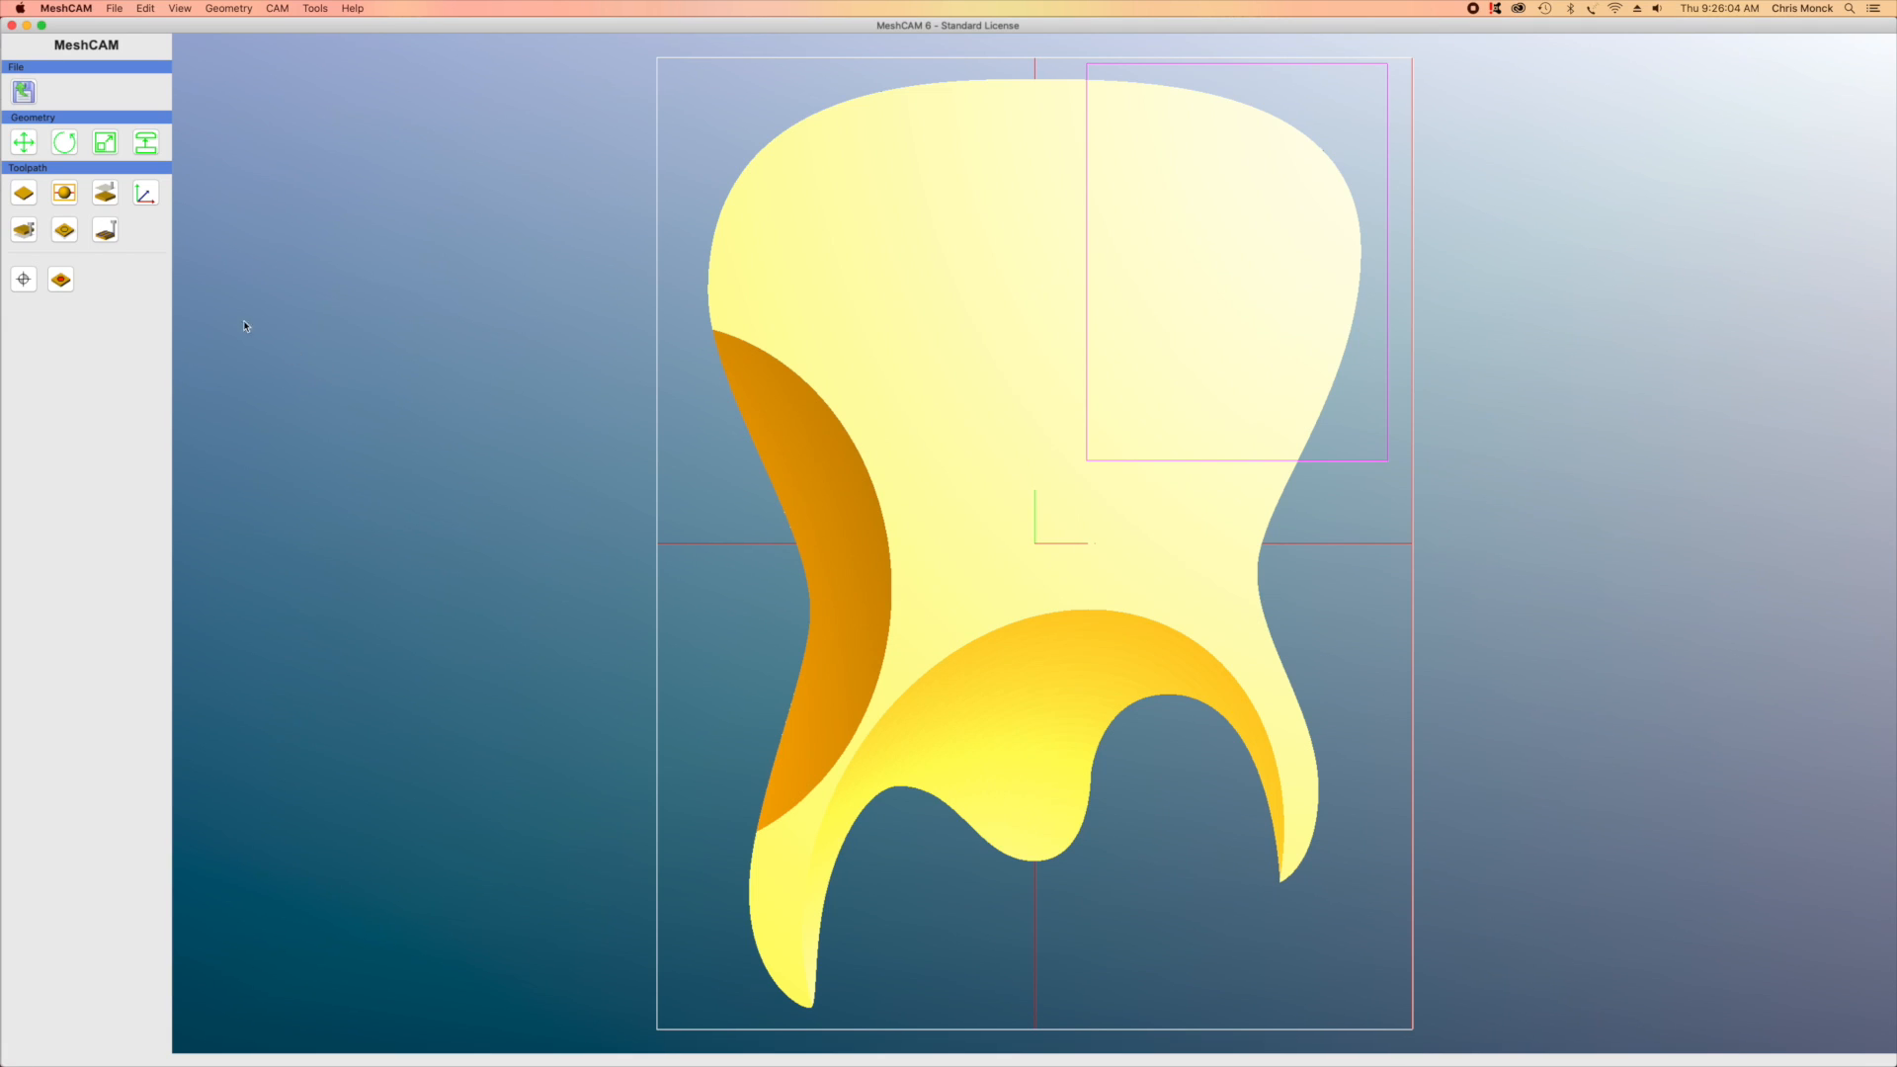
Disable the finish pass, set the roughing Stock to Leave to 0.0000 in, and calculate the toolpath with the current machining margin
{"action": "left_click", "coordinate": [108, 233]}
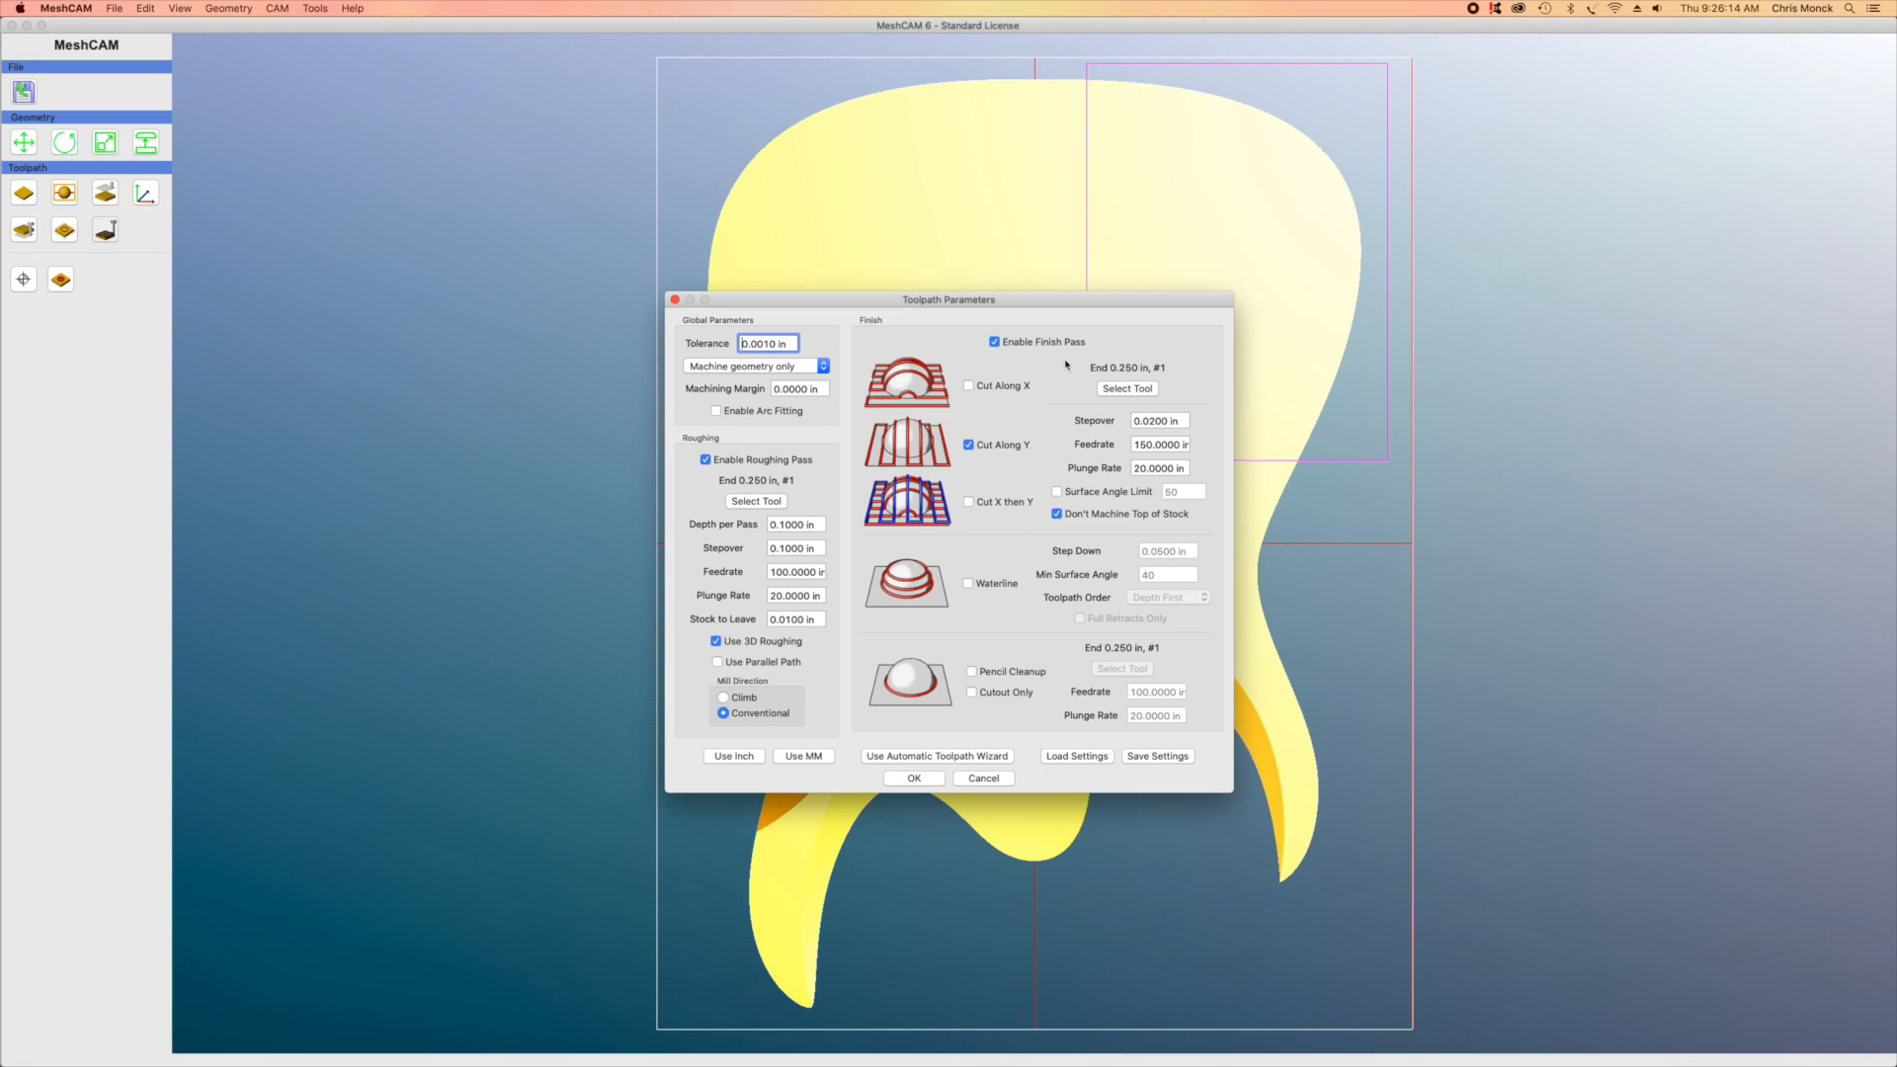
{"action": "left_click", "coordinate": [994, 343]}
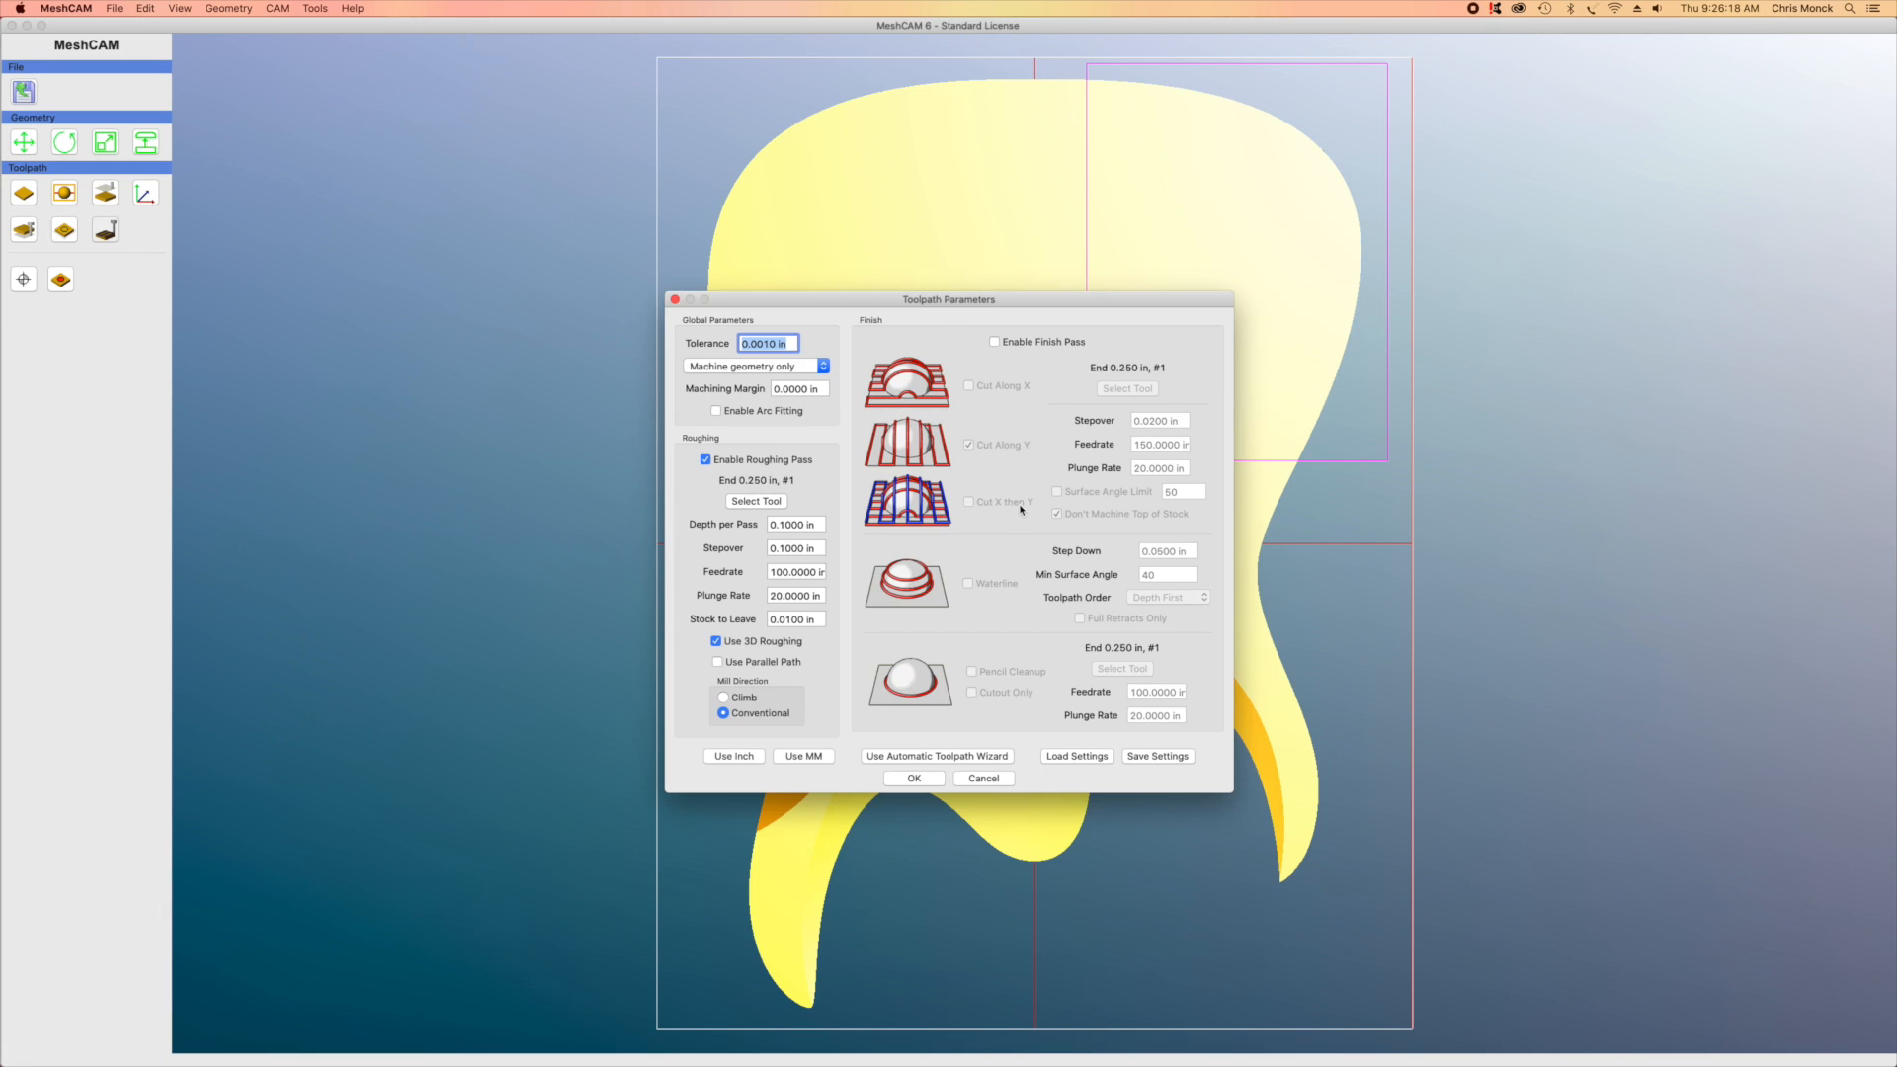
{"action": "left_click", "coordinate": [791, 619]}
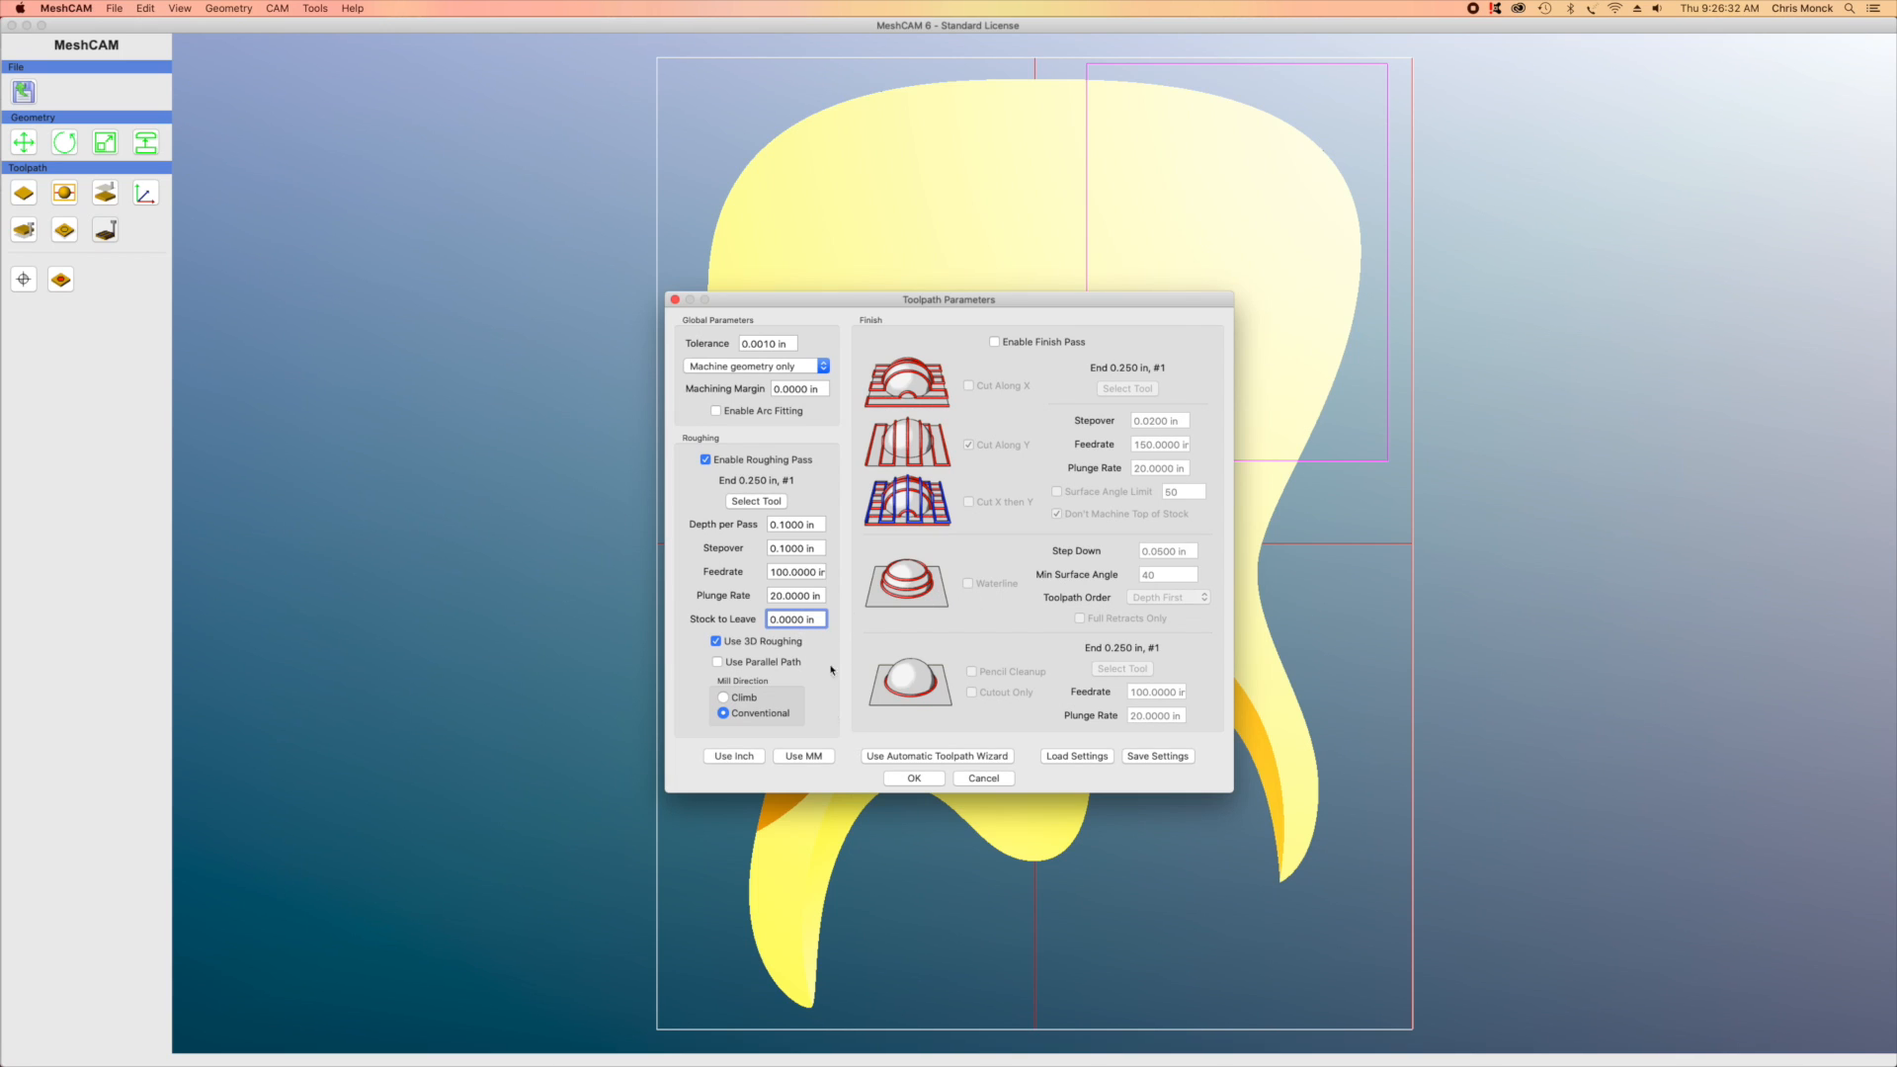
{"action": "left_click", "coordinate": [916, 780]}
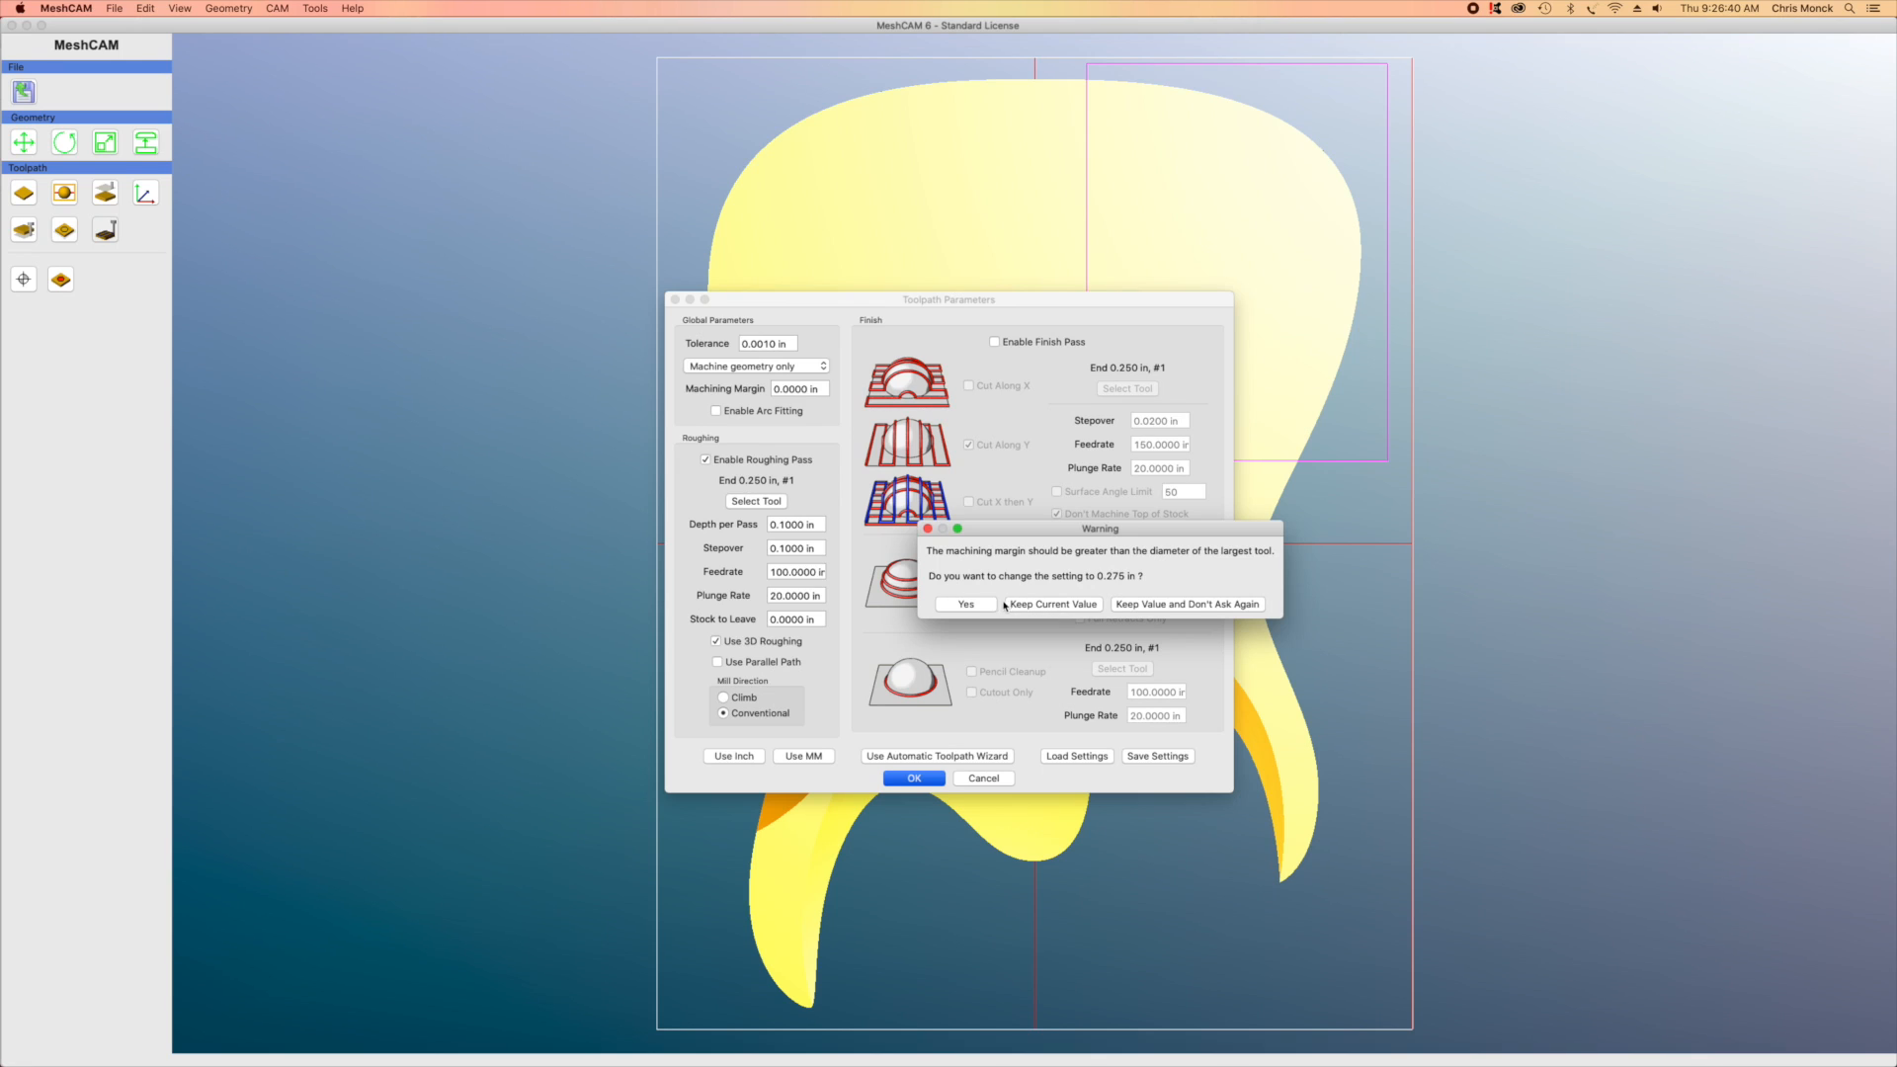
{"action": "left_click", "coordinate": [1057, 606]}
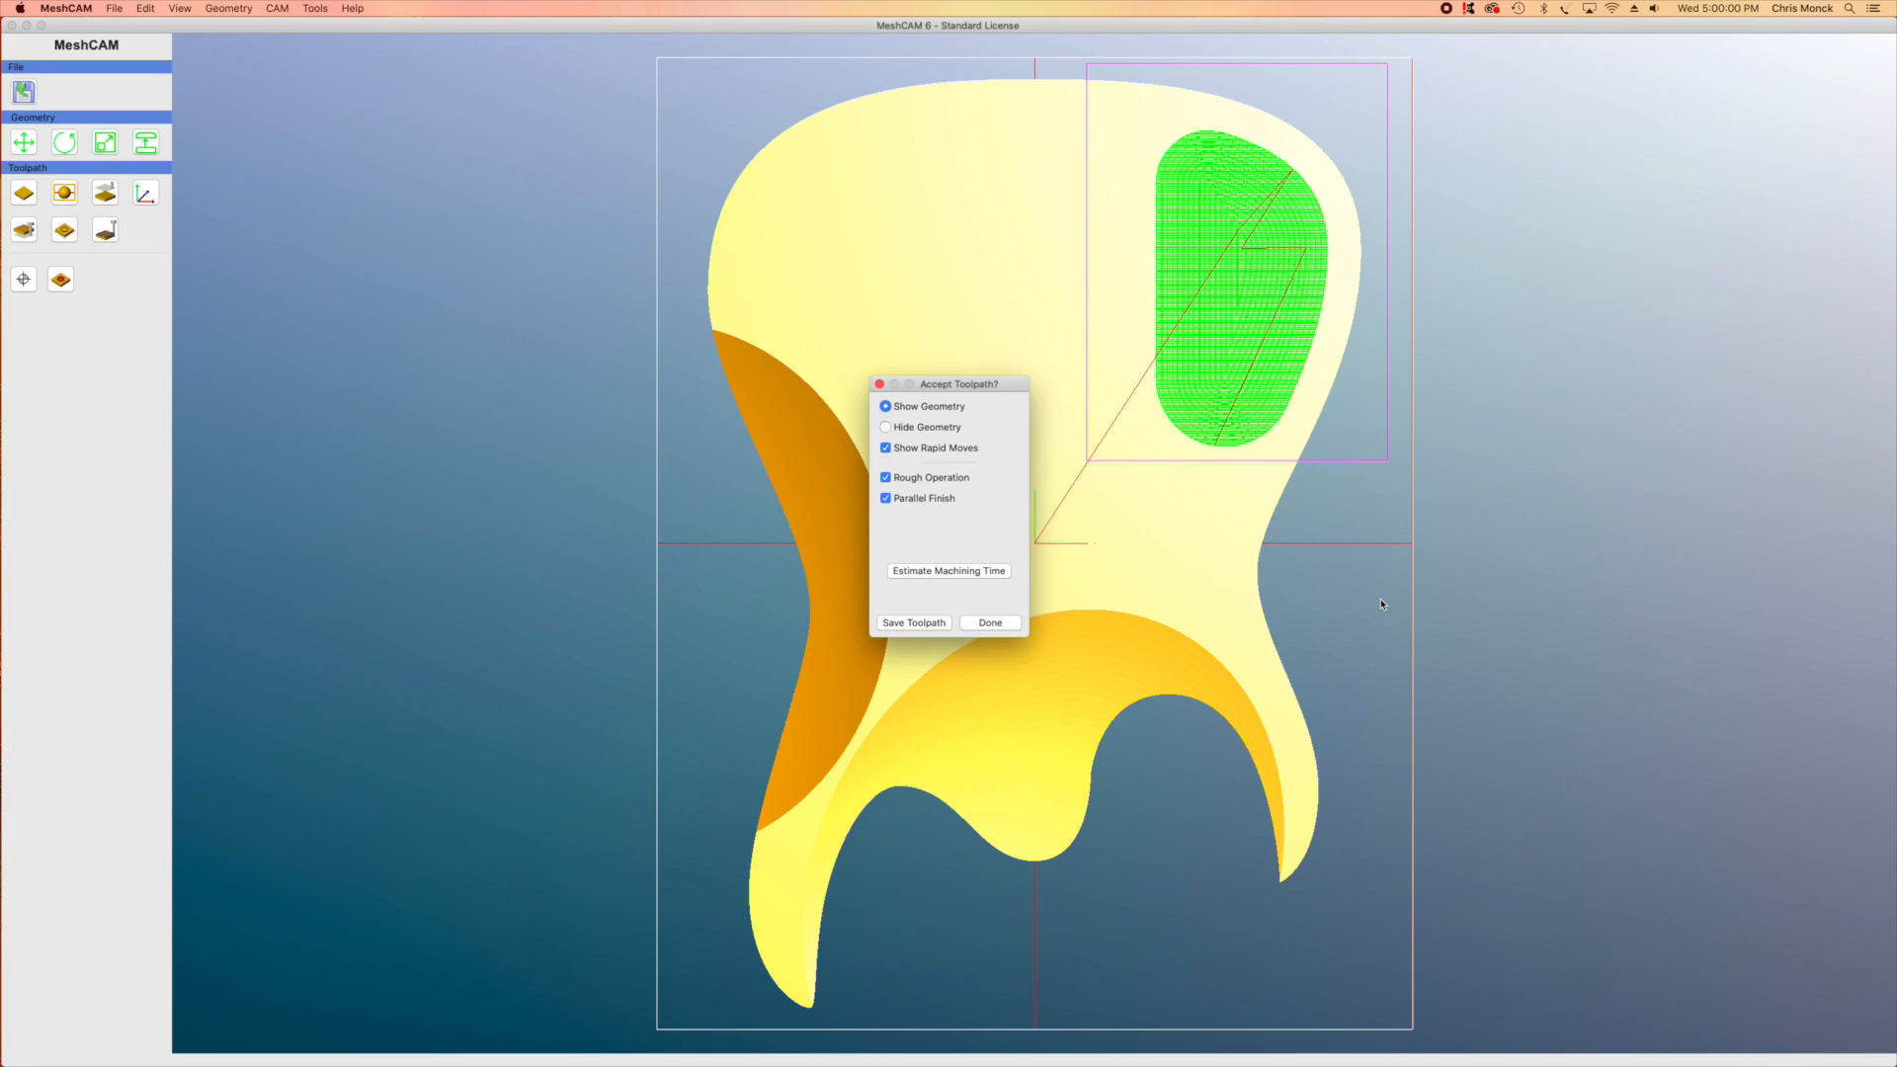
Inspect the control cavity toolpath from an angled view and estimate its machining time
{"action": "left_click", "coordinate": [990, 622]}
{"action": "left_click_drag", "start_coordinate": [1003, 638], "coordinate": [1727, 417]}
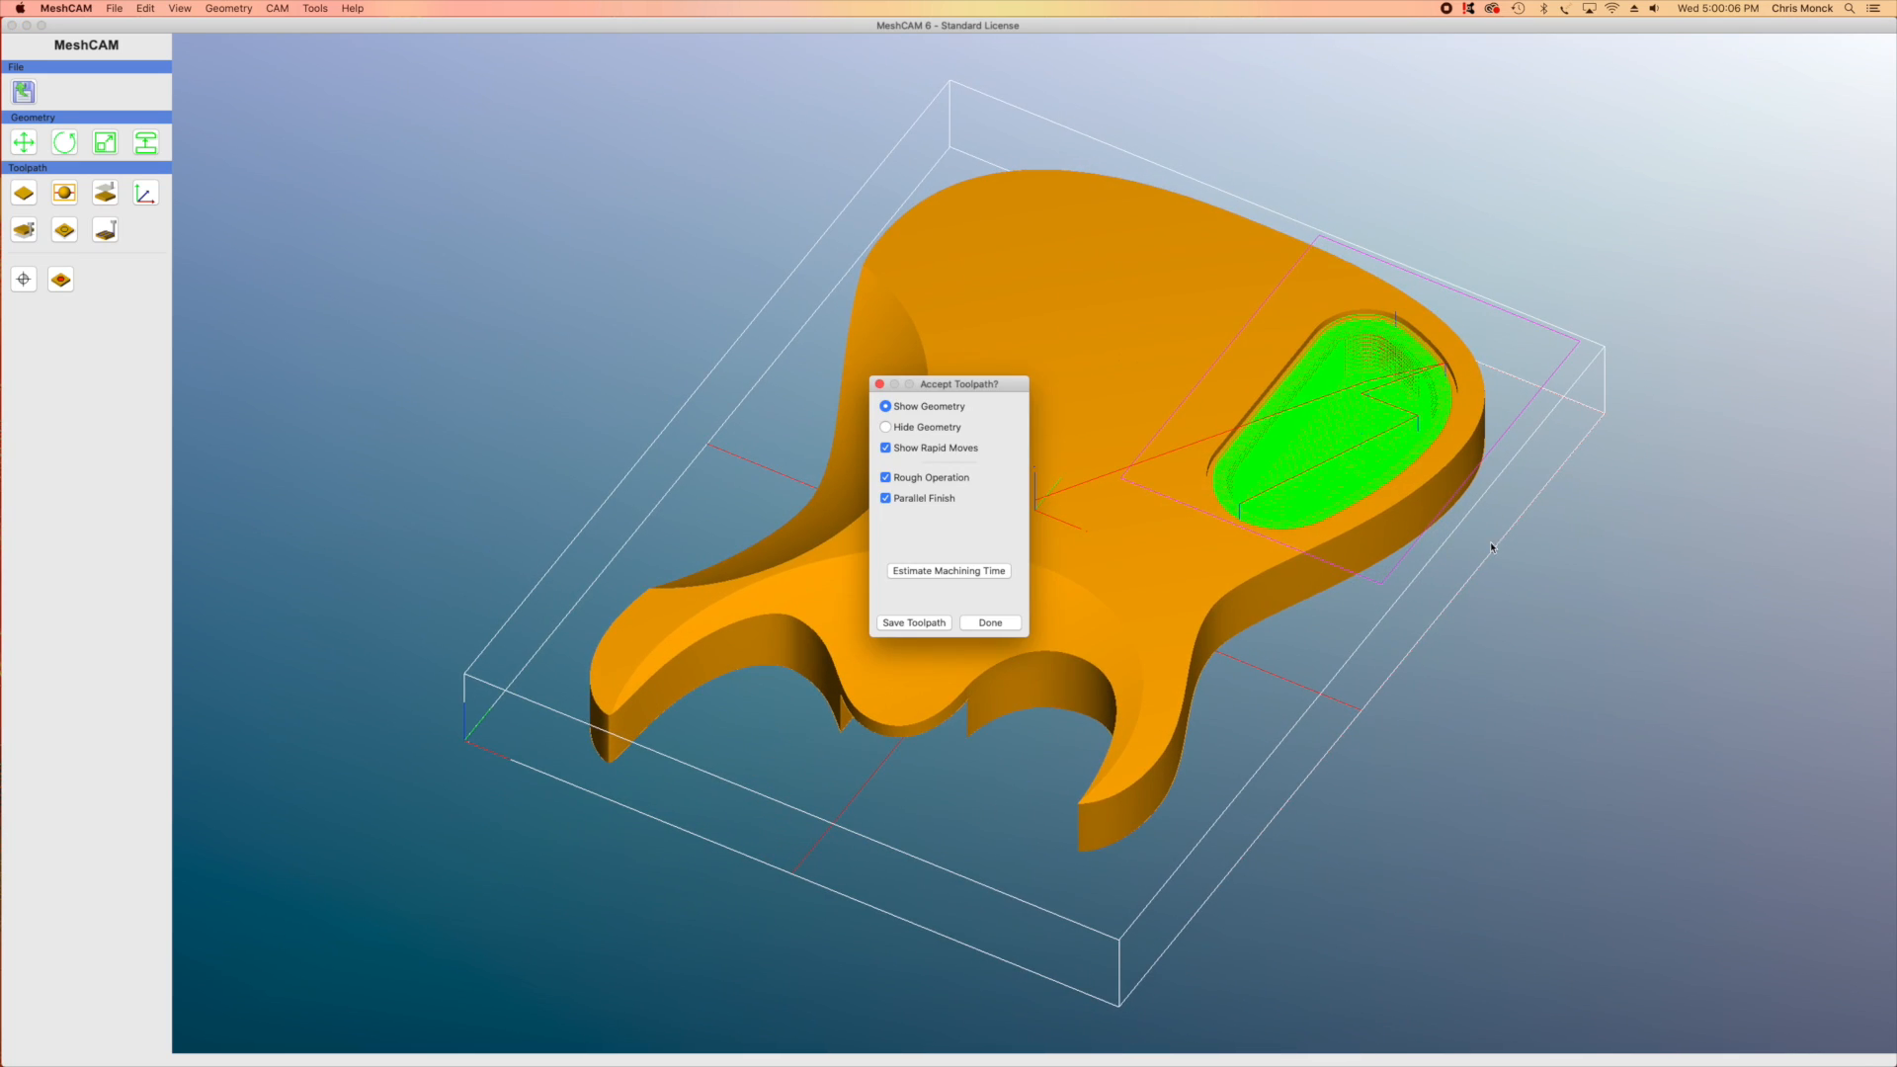
{"action": "left_click_drag", "start_coordinate": [1297, 699], "coordinate": [1392, 688]}
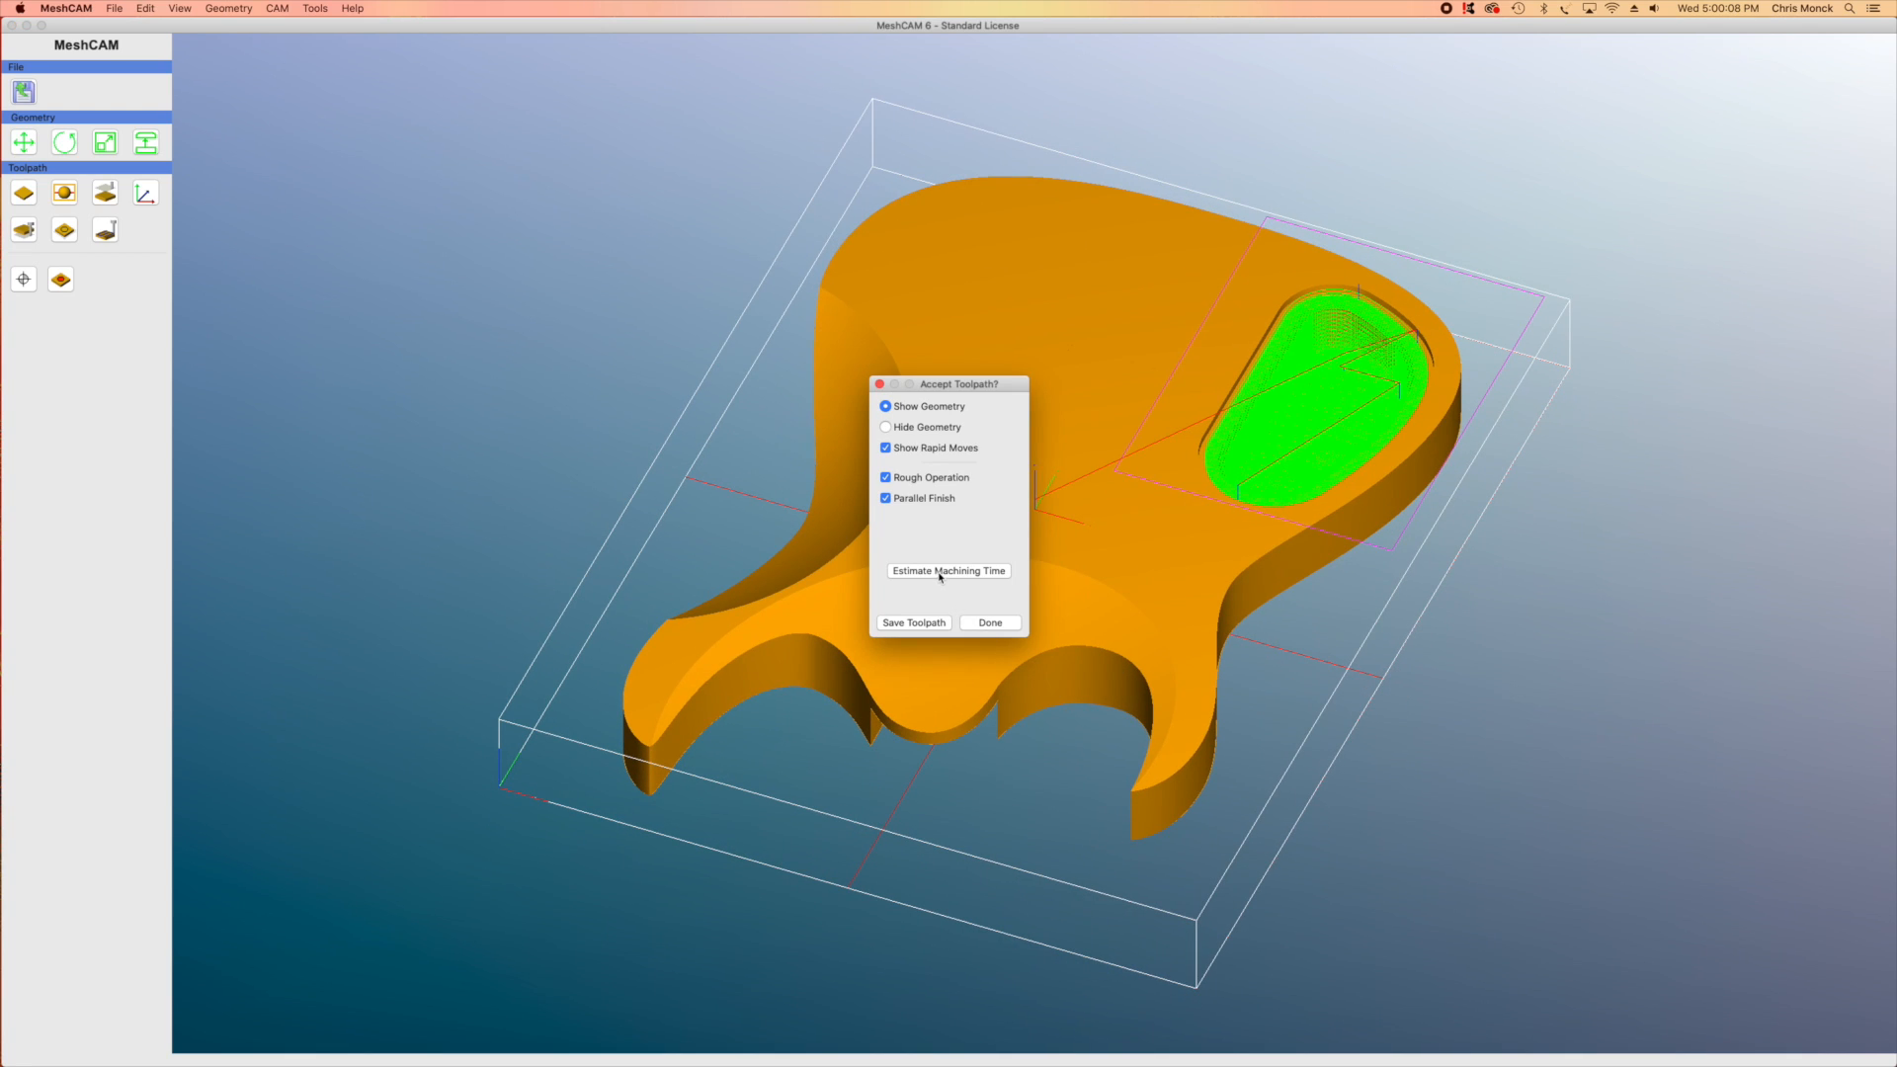
{"action": "left_click", "coordinate": [939, 571]}
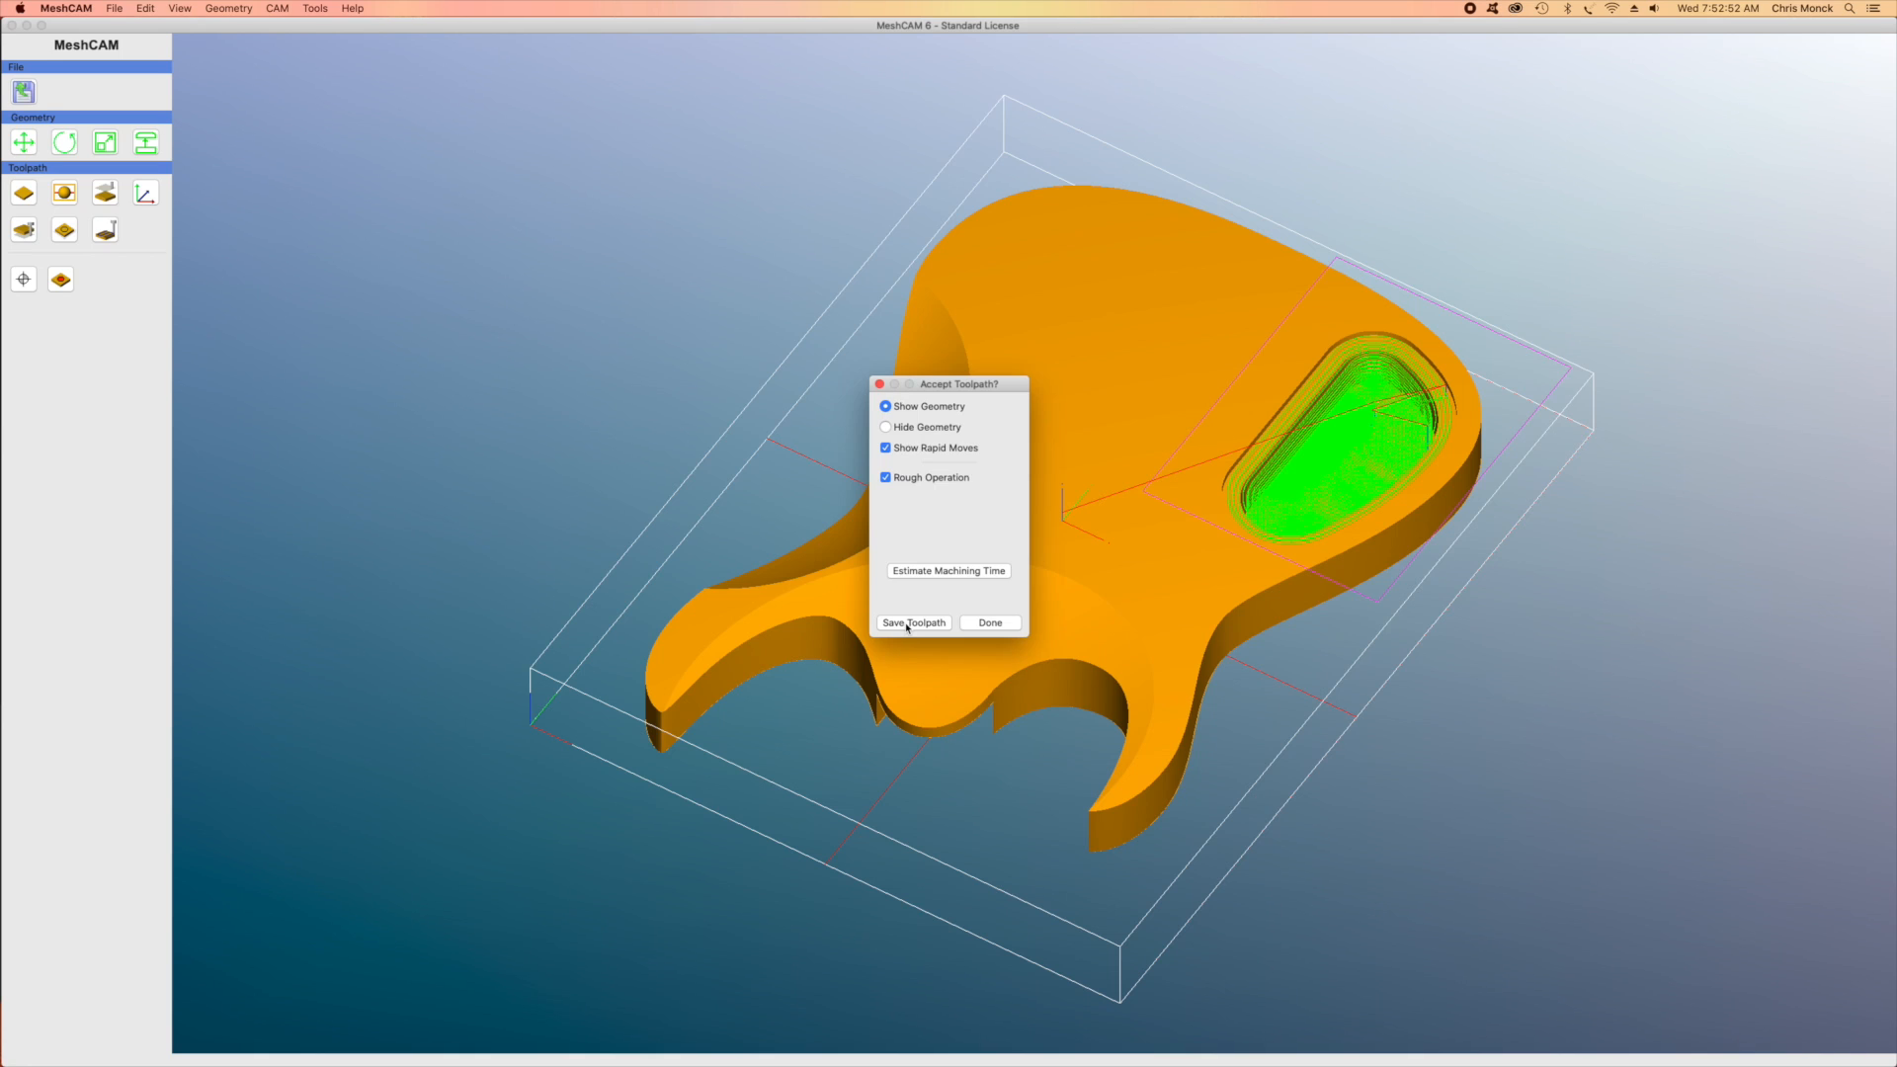
Save the control cavity toolpath with the Basic GCode-Inch post processor as Guitar Body Back Control Cavitie in the Future Episode folder
{"action": "left_click", "coordinate": [907, 623]}
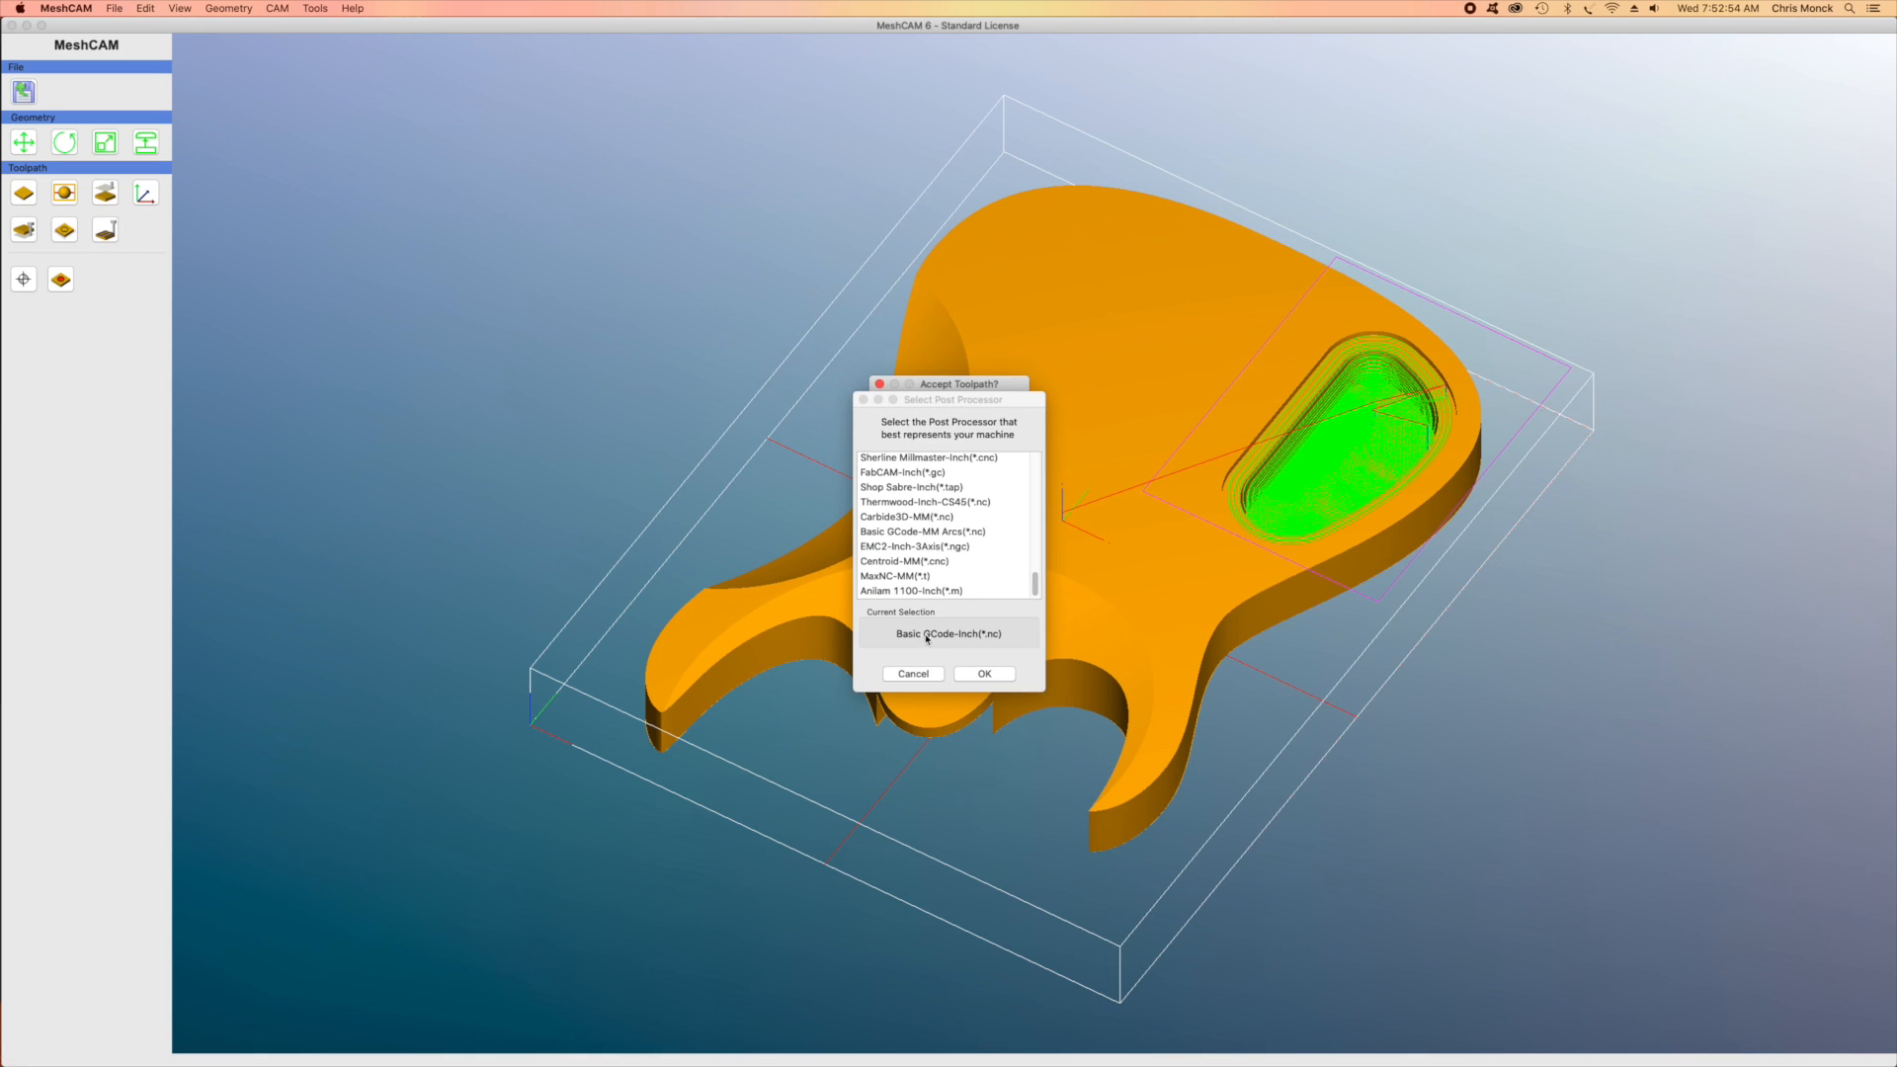
{"action": "left_click", "coordinate": [981, 673]}
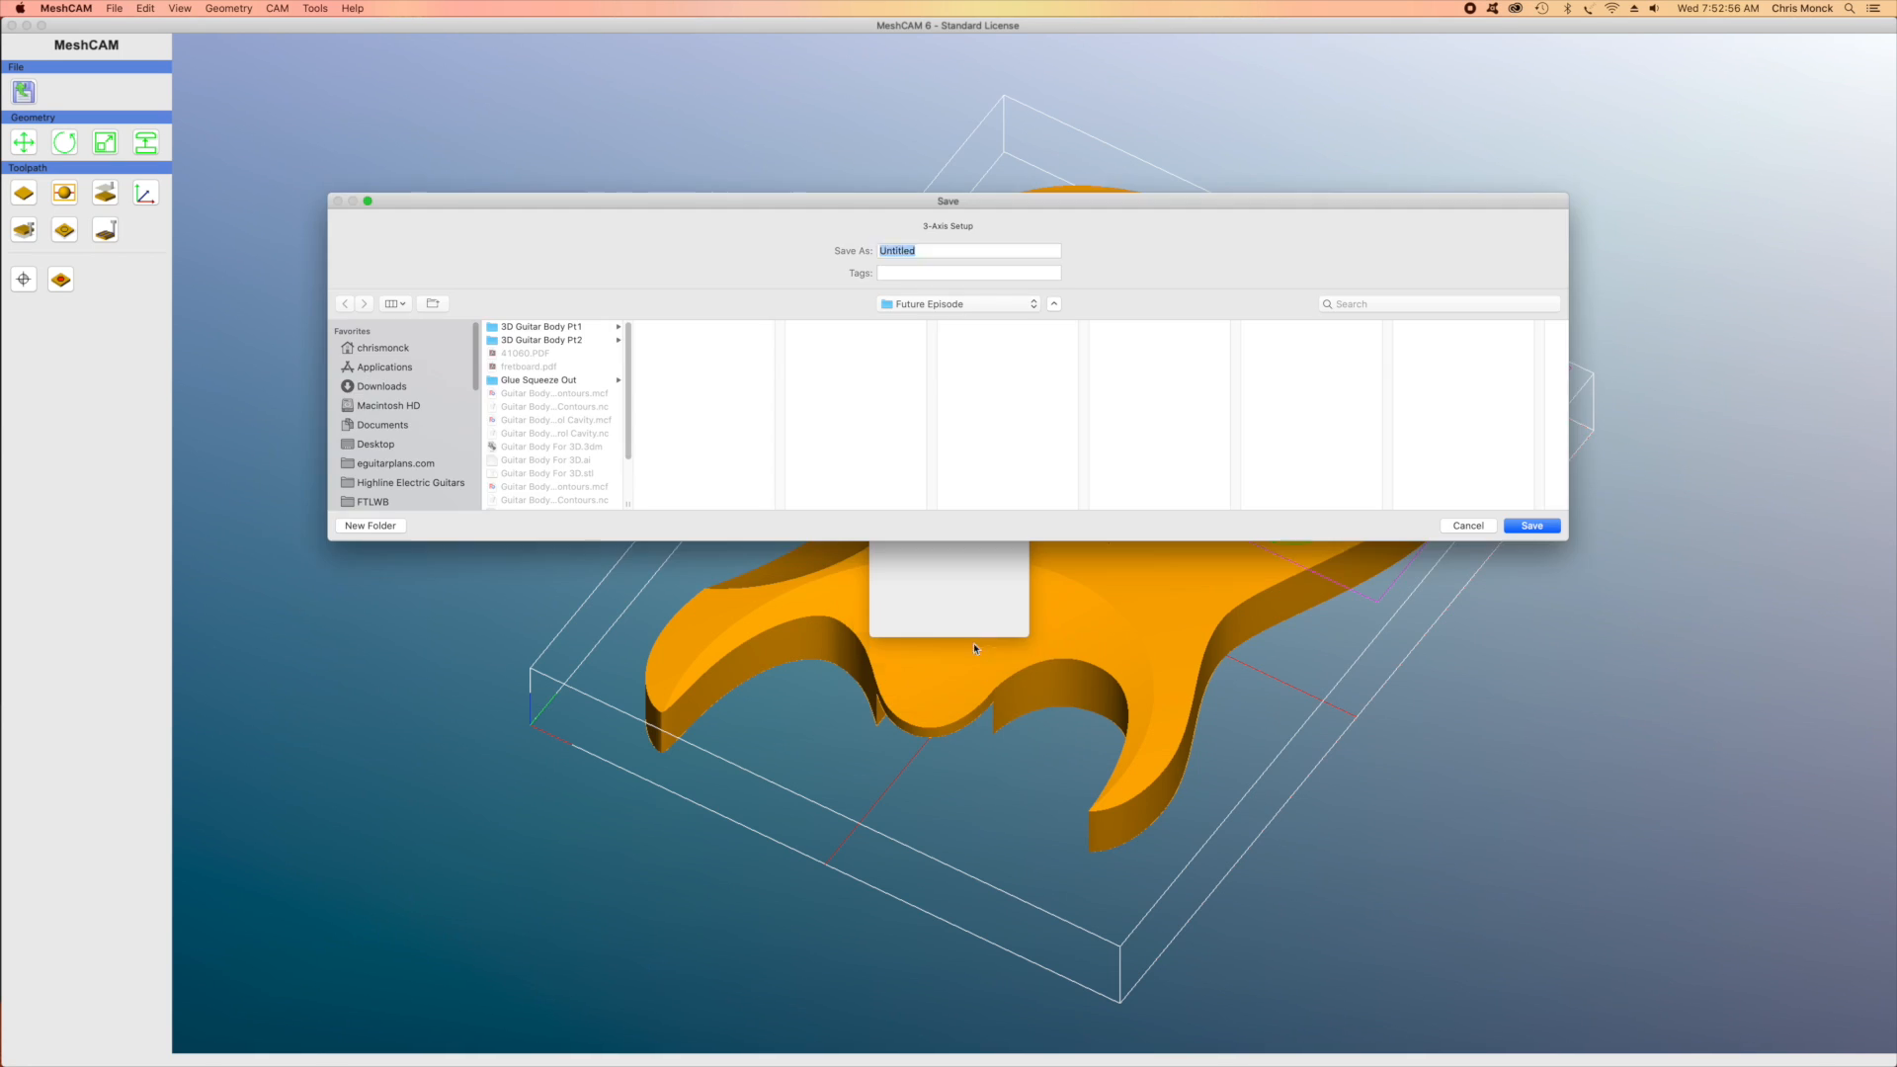
{"action": "double_click", "coordinate": [928, 250]}
{"action": "type", "text": "Guitar"}
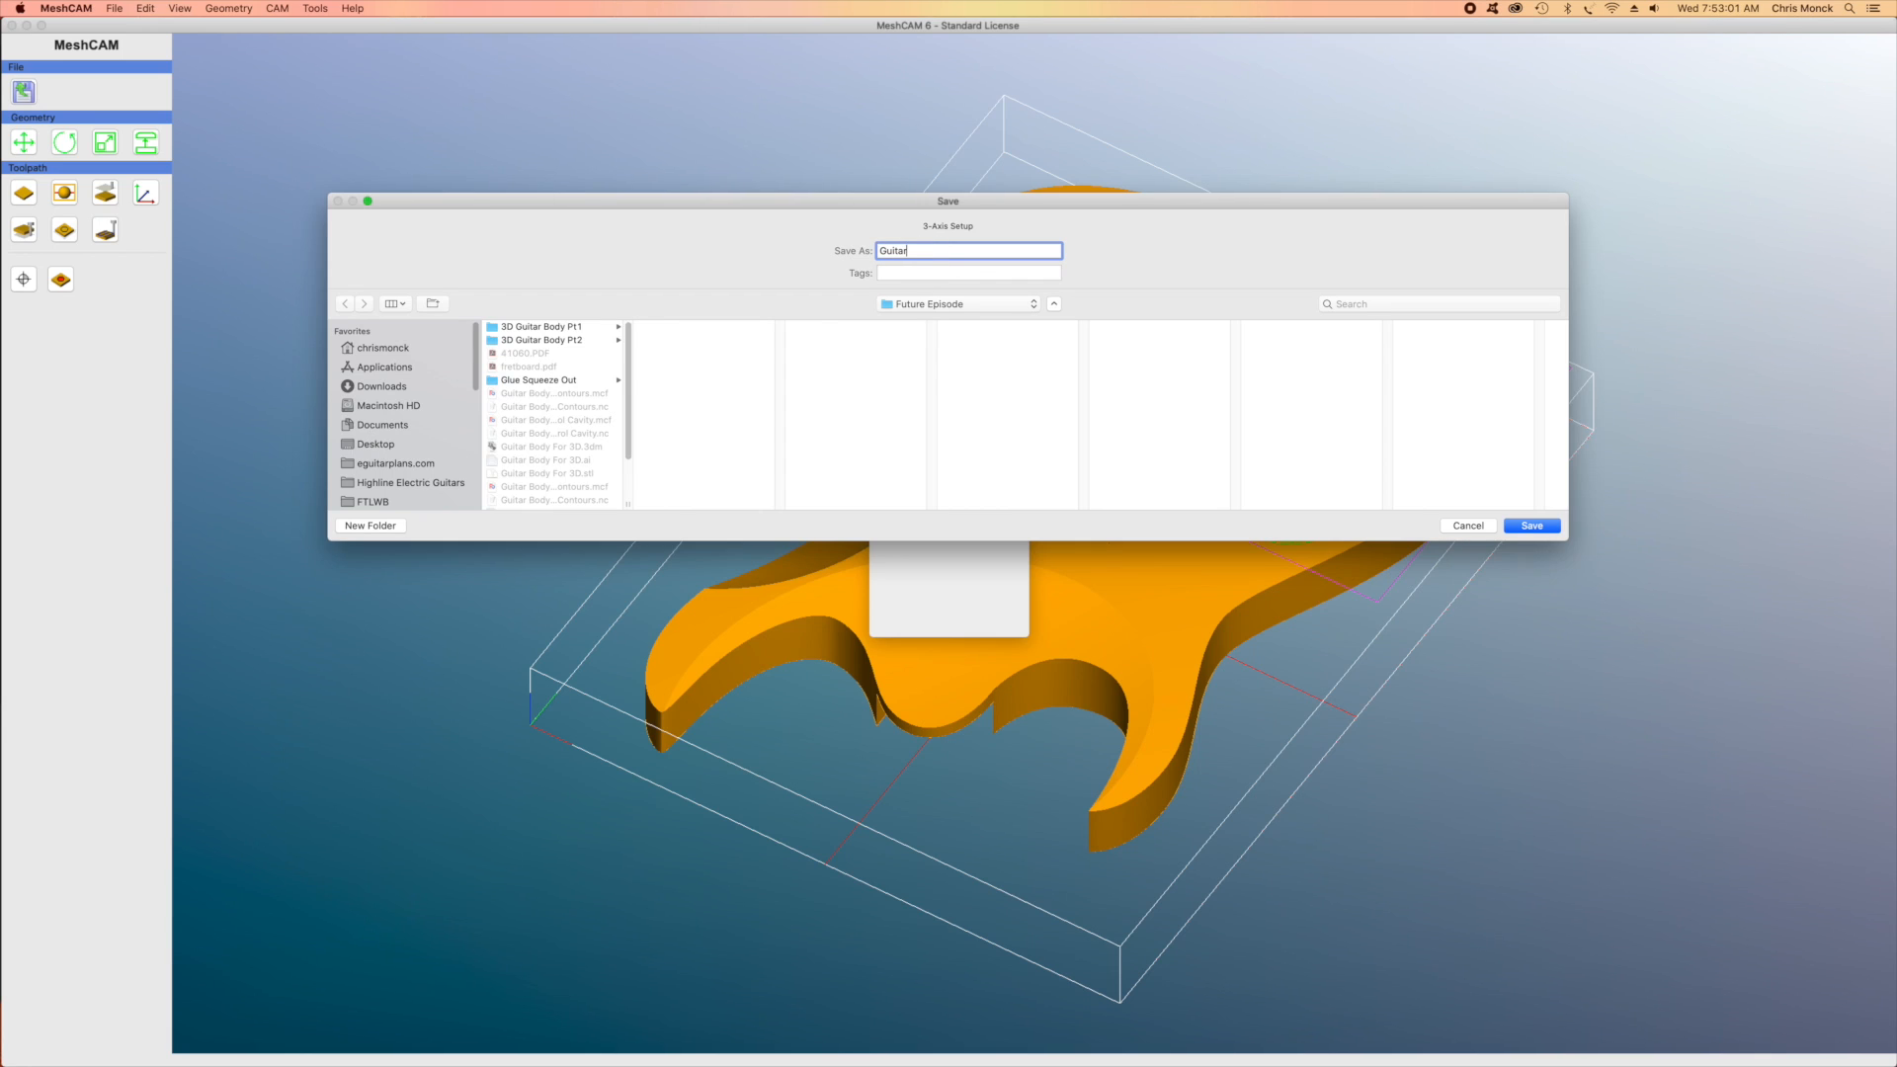
{"action": "type", "text": " Body Back Control Cavitie"}
{"action": "left_click", "coordinate": [1521, 523]}
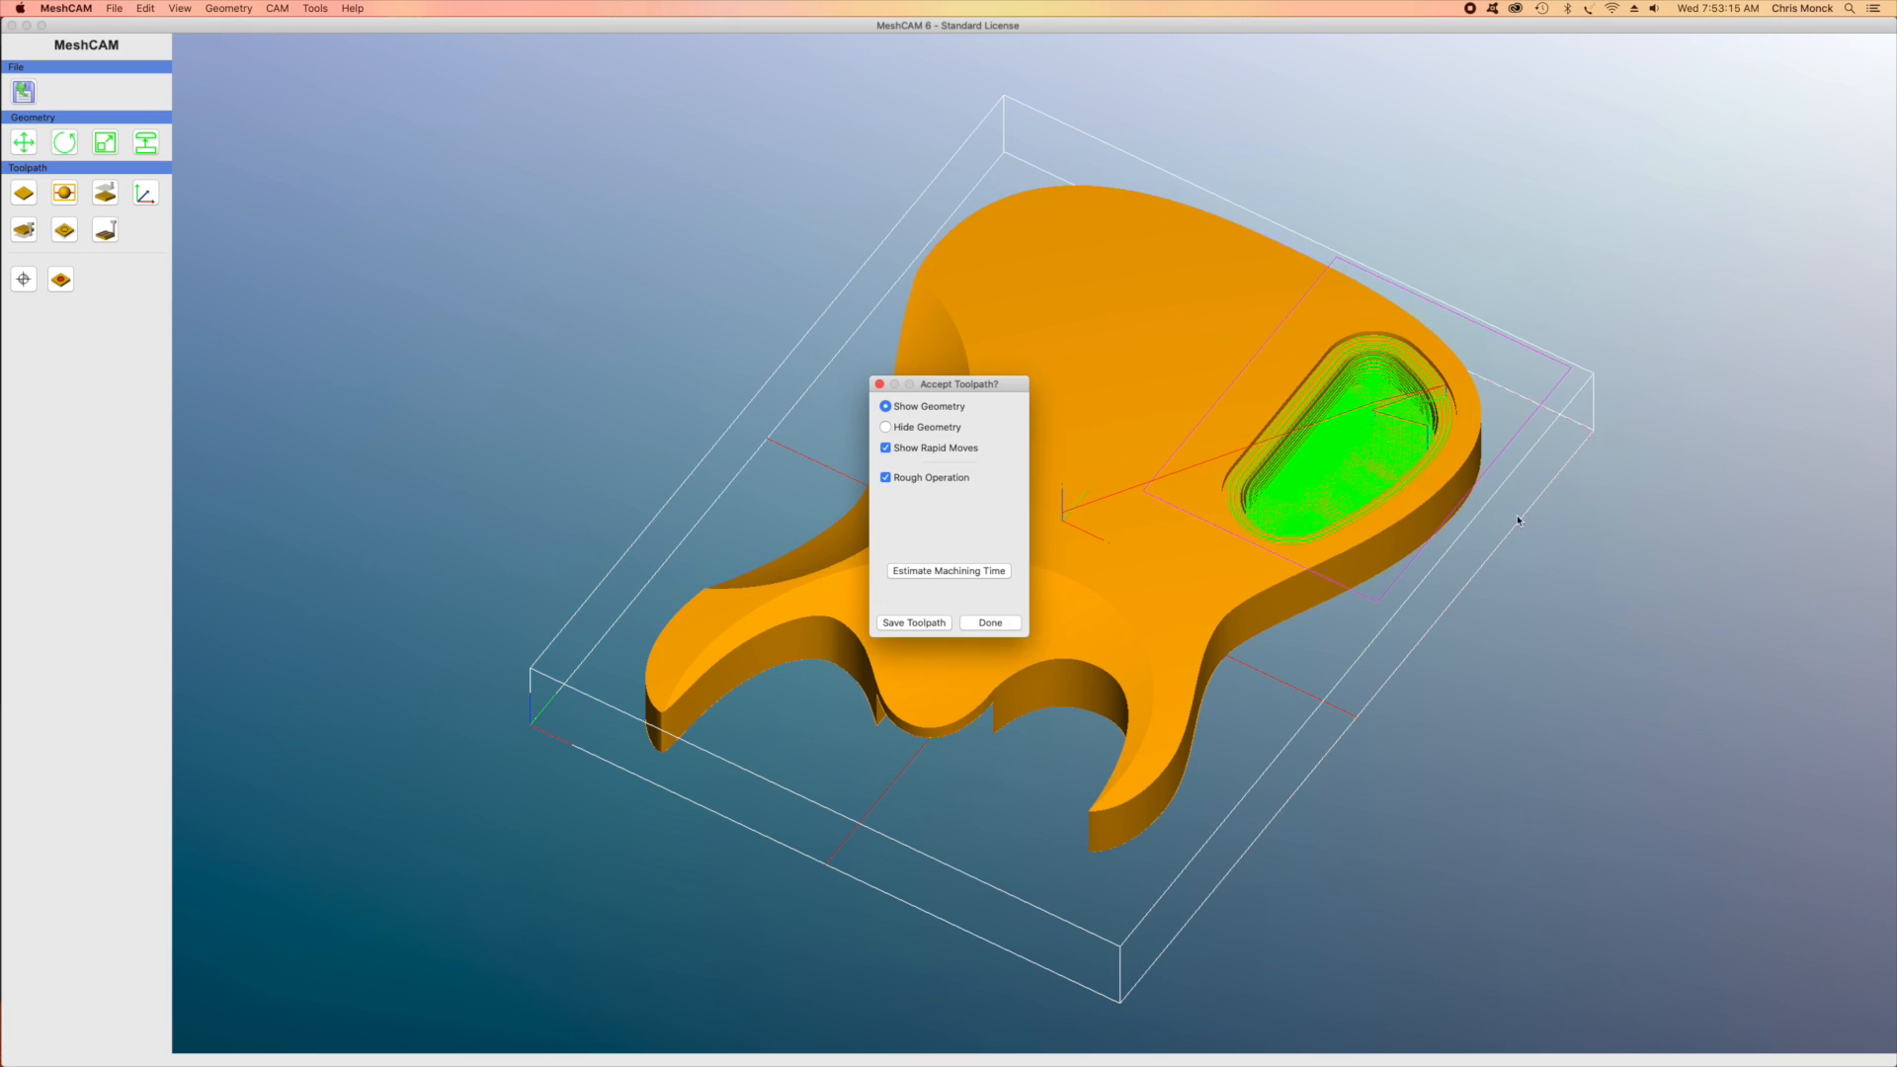
{"action": "left_click", "coordinate": [979, 622]}
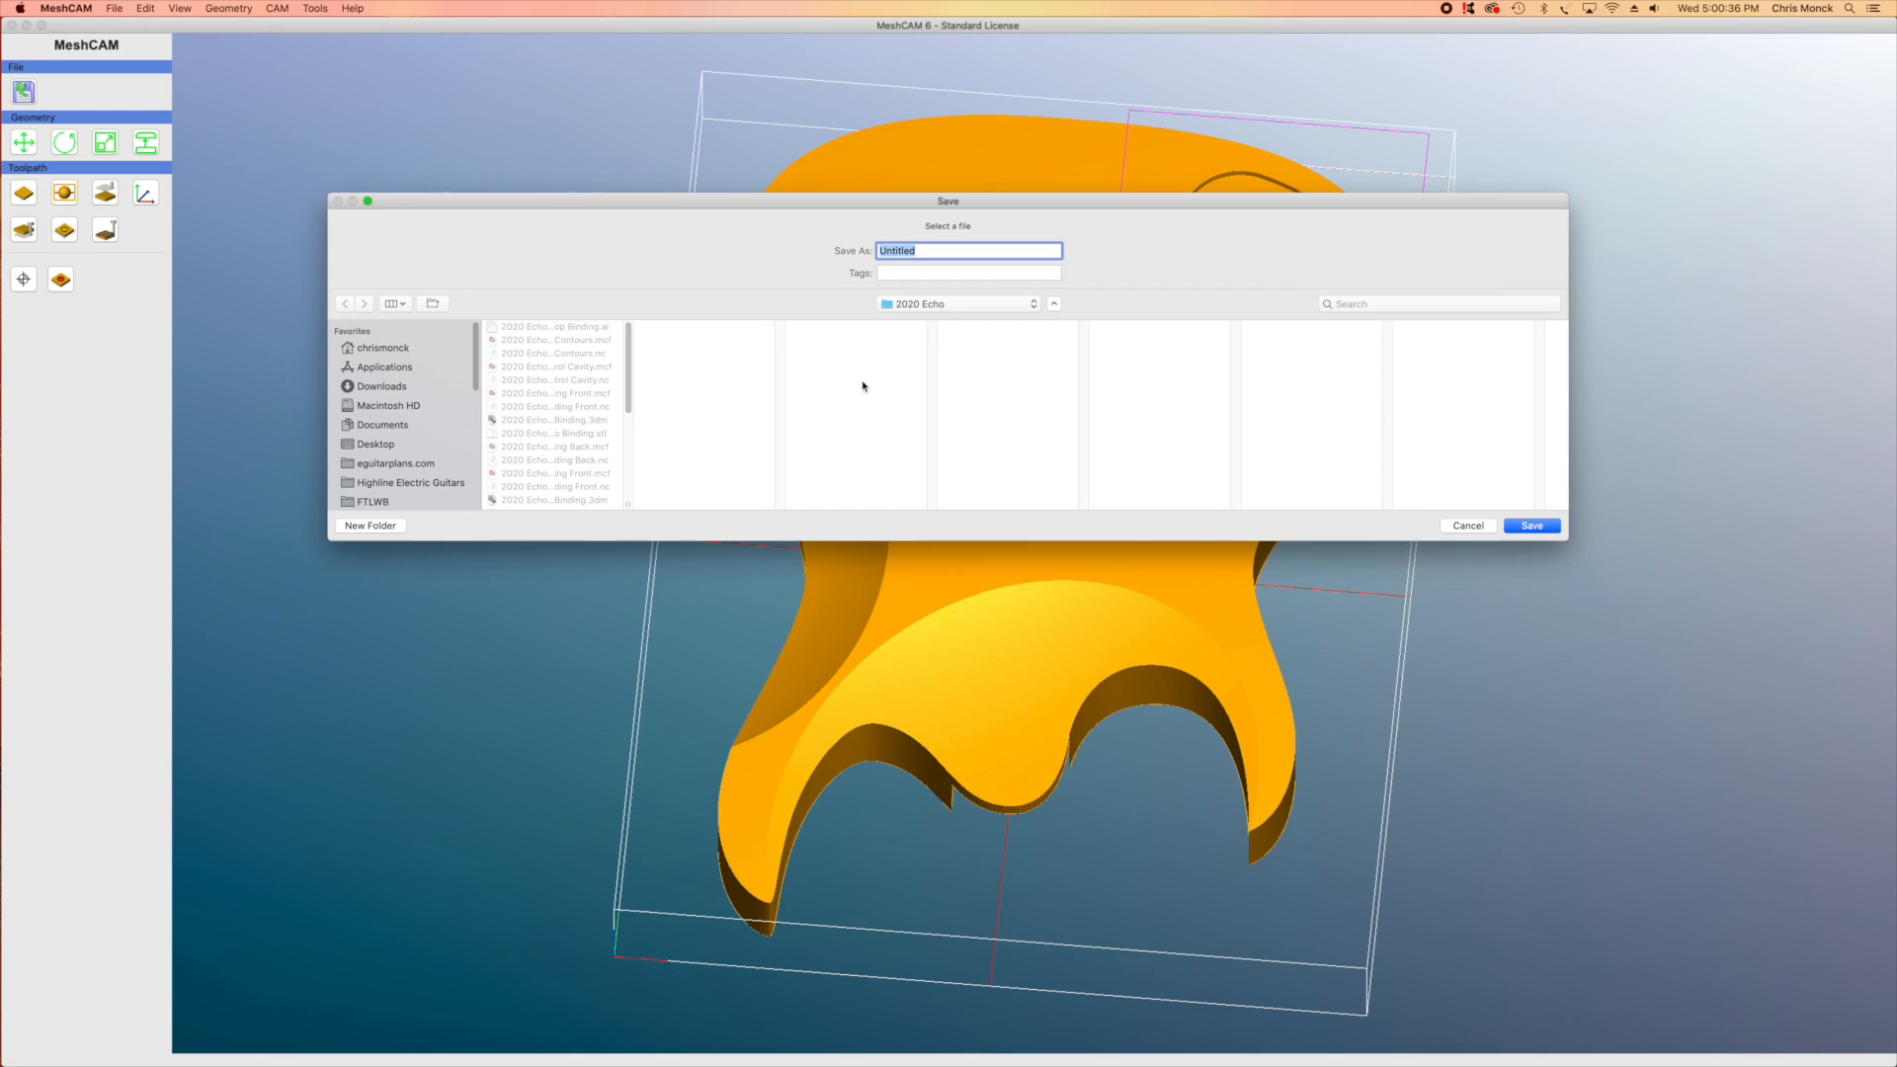
Save the job as Guitar Body Back Control Cavity in the Future Episode folder, replacing the existing file
{"action": "left_click_drag", "start_coordinate": [628, 504], "coordinate": [898, 506]}
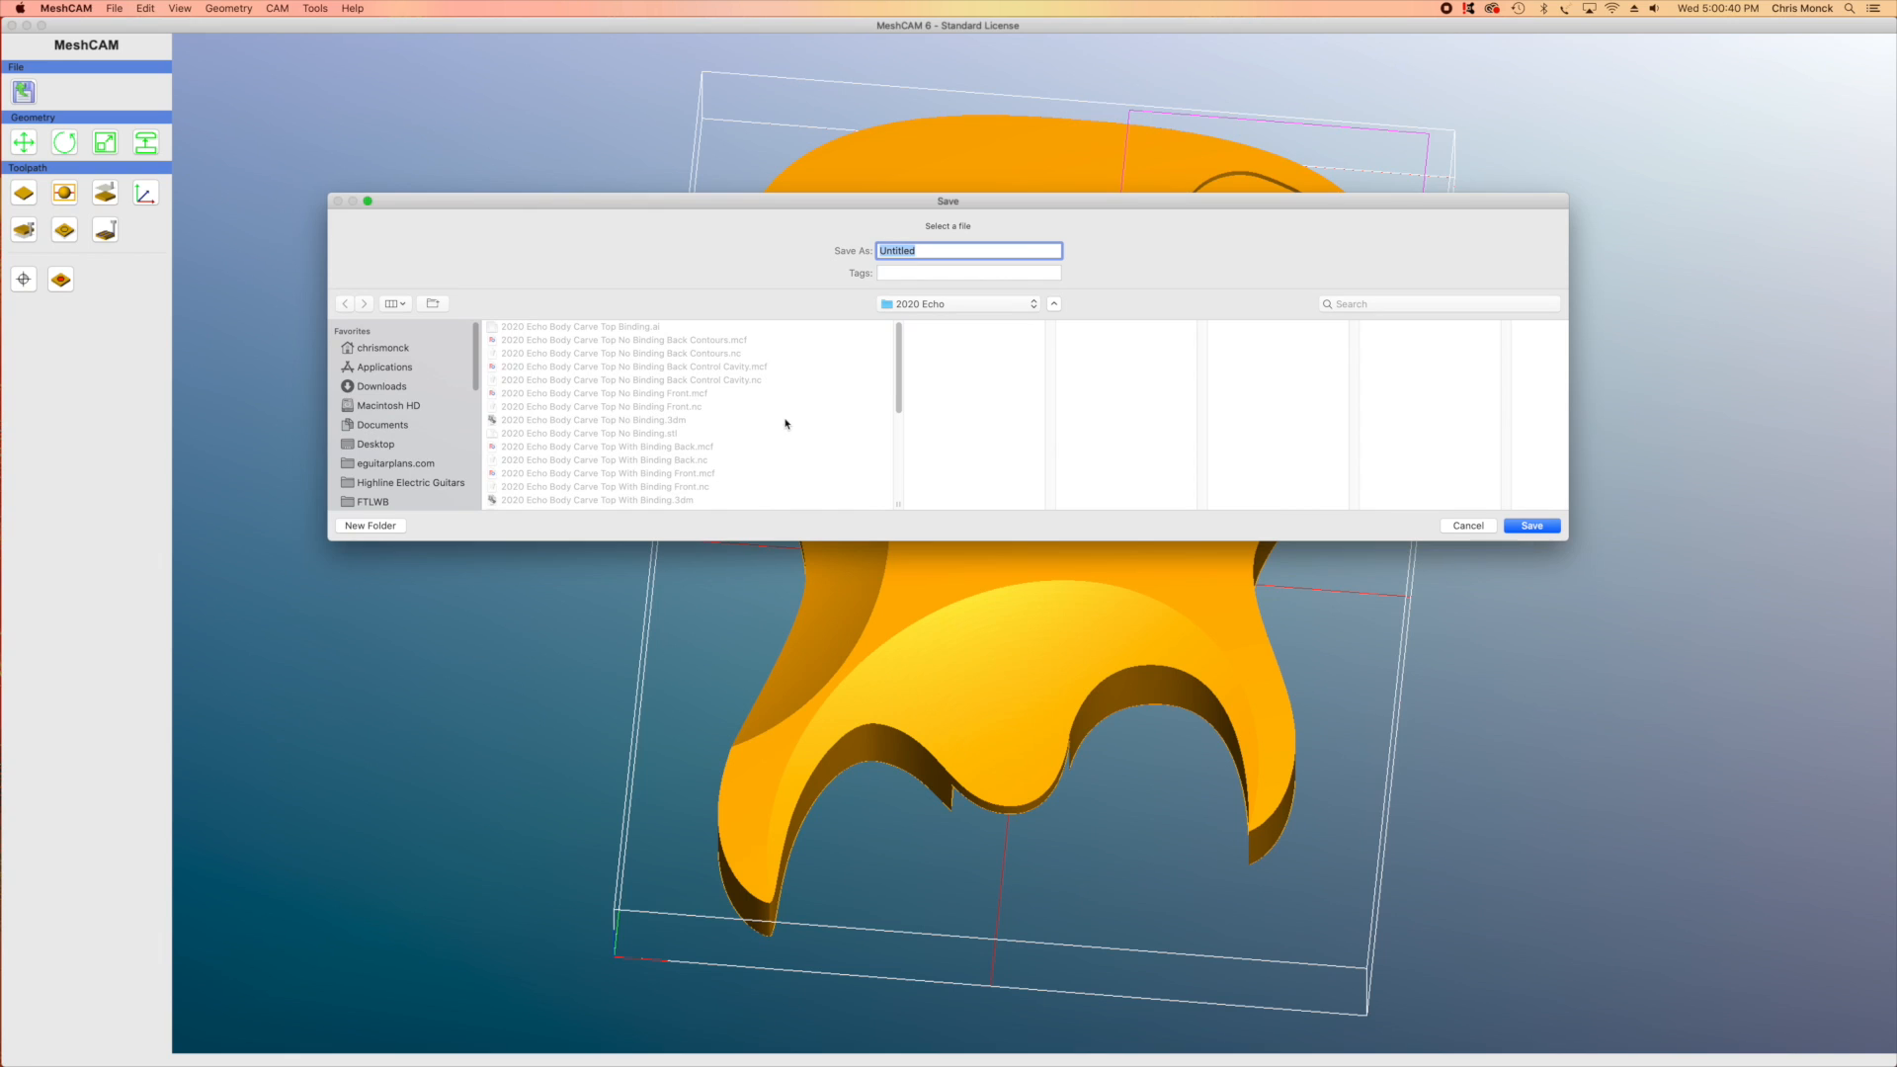
{"action": "left_click", "coordinate": [967, 308]}
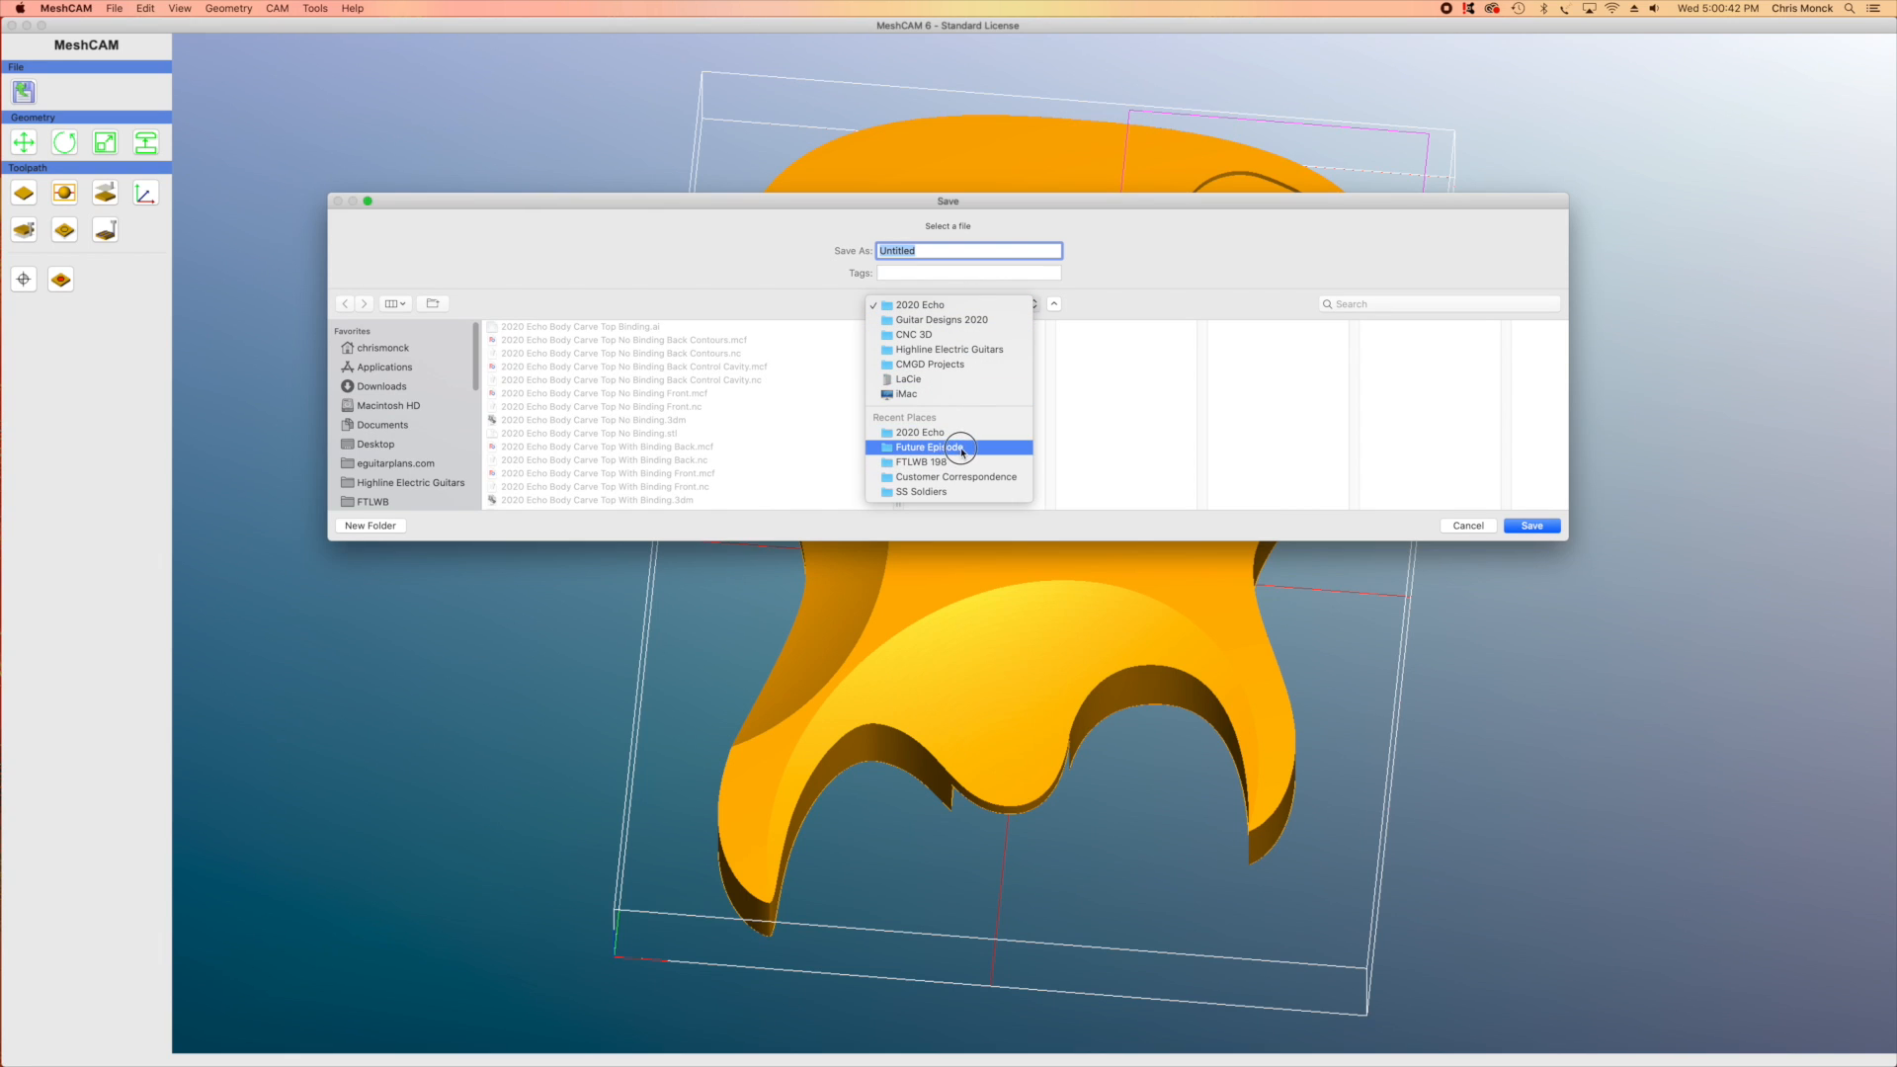
{"action": "left_click", "coordinate": [875, 427]}
{"action": "left_click_drag", "start_coordinate": [1049, 505], "coordinate": [1300, 506]}
{"action": "left_click", "coordinate": [1066, 433]}
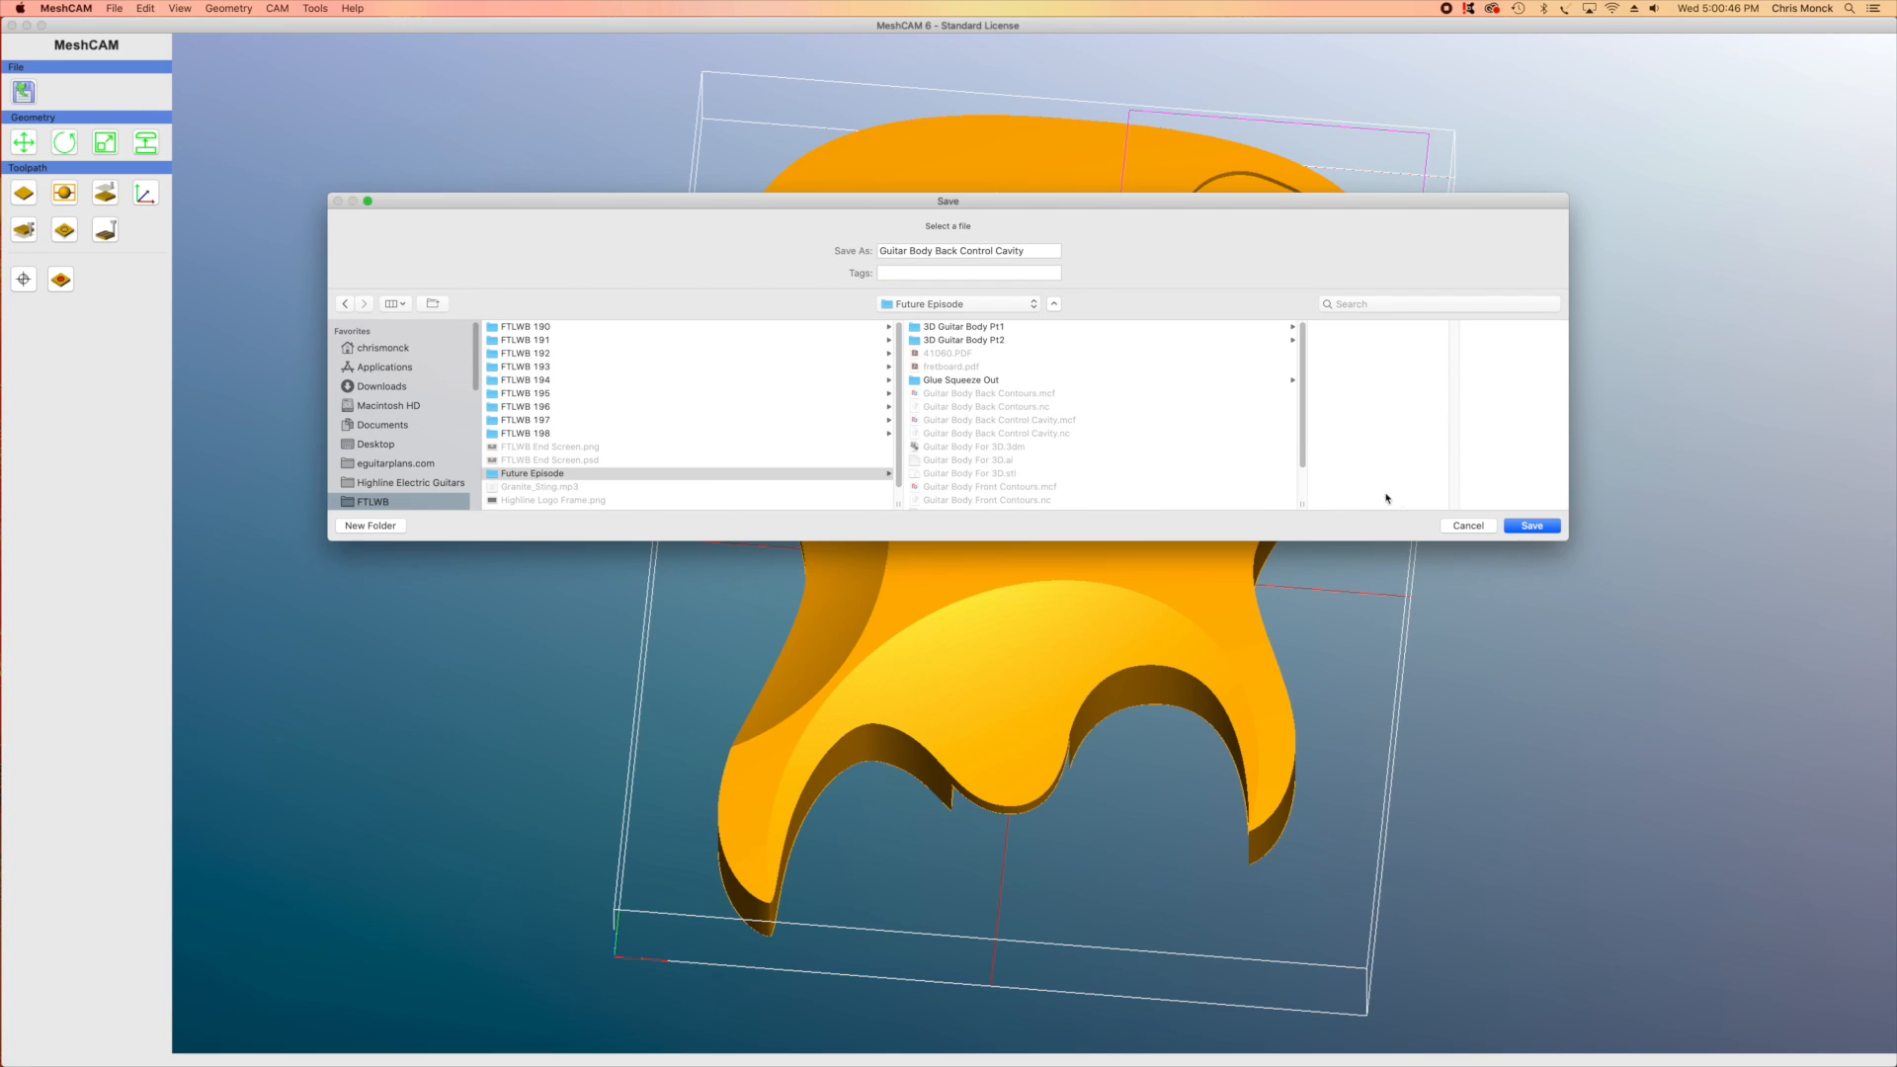
{"action": "left_click", "coordinate": [1532, 526]}
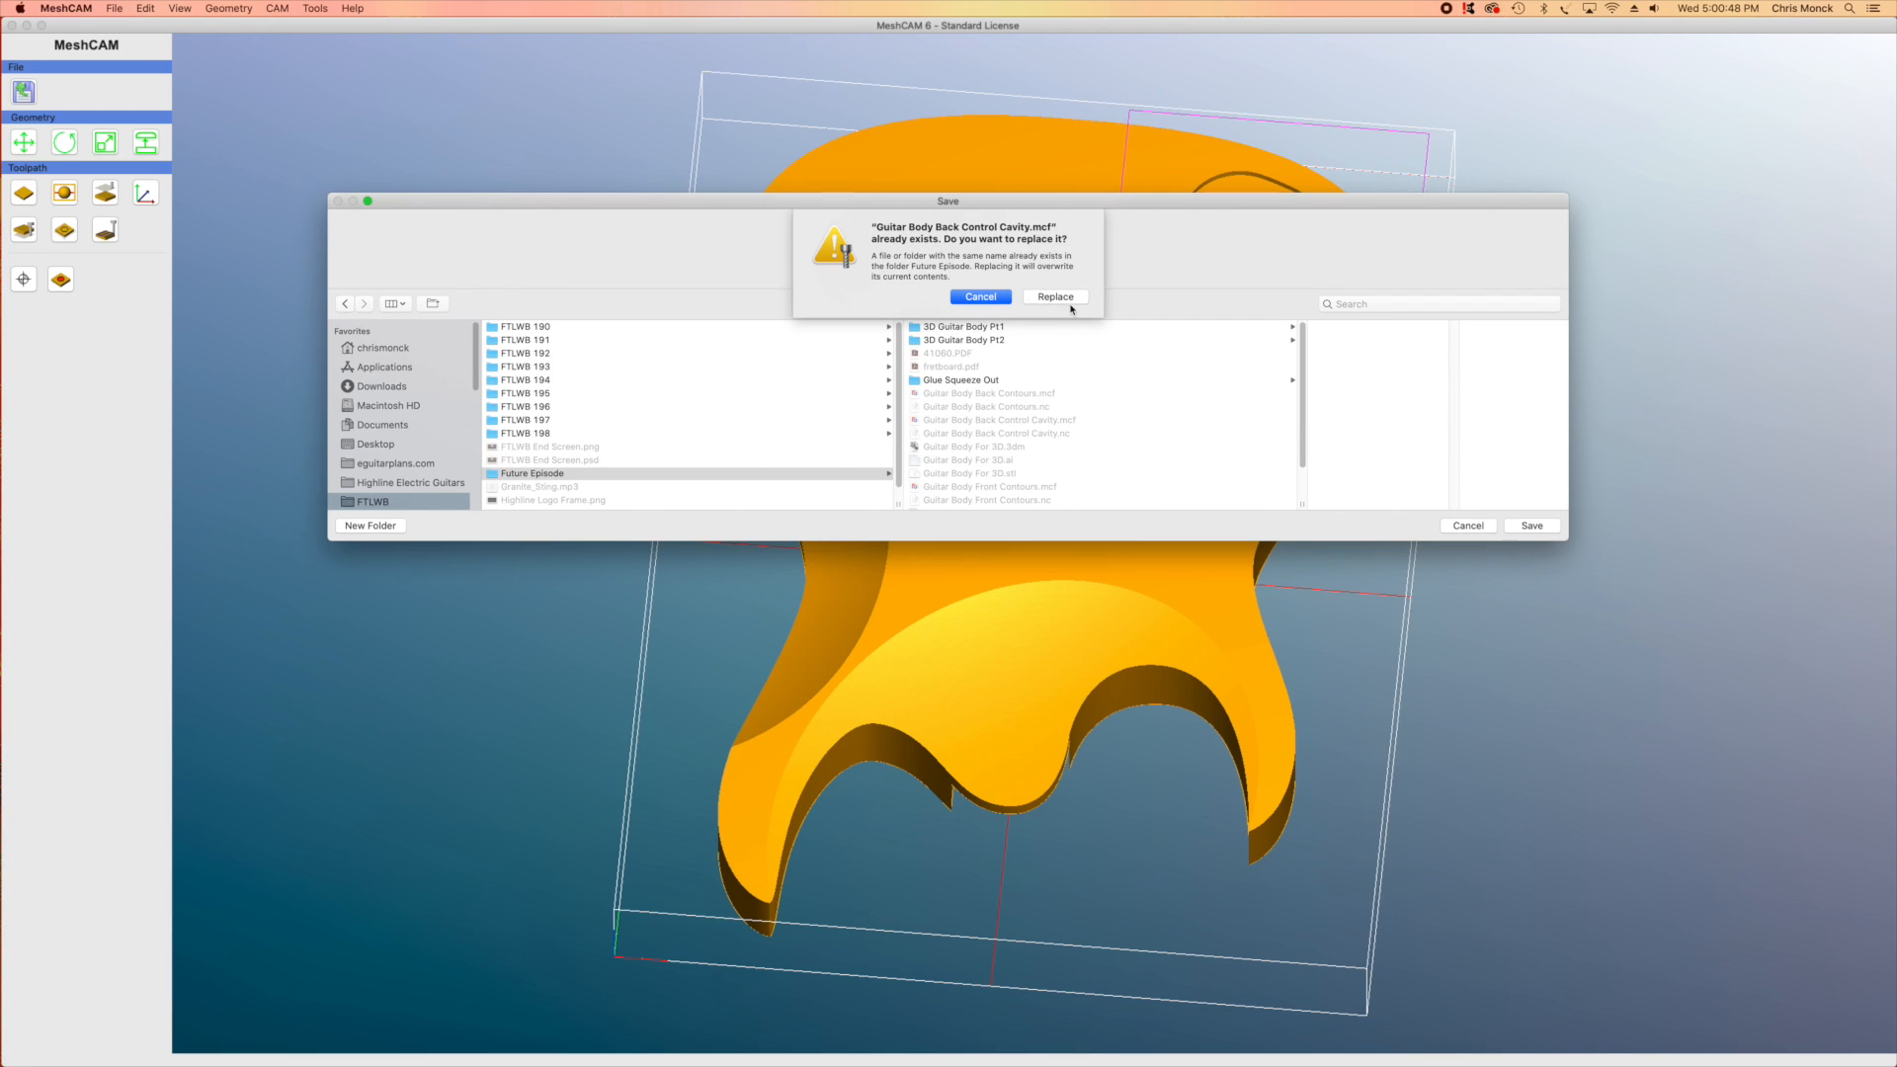
{"action": "left_click", "coordinate": [1063, 298]}
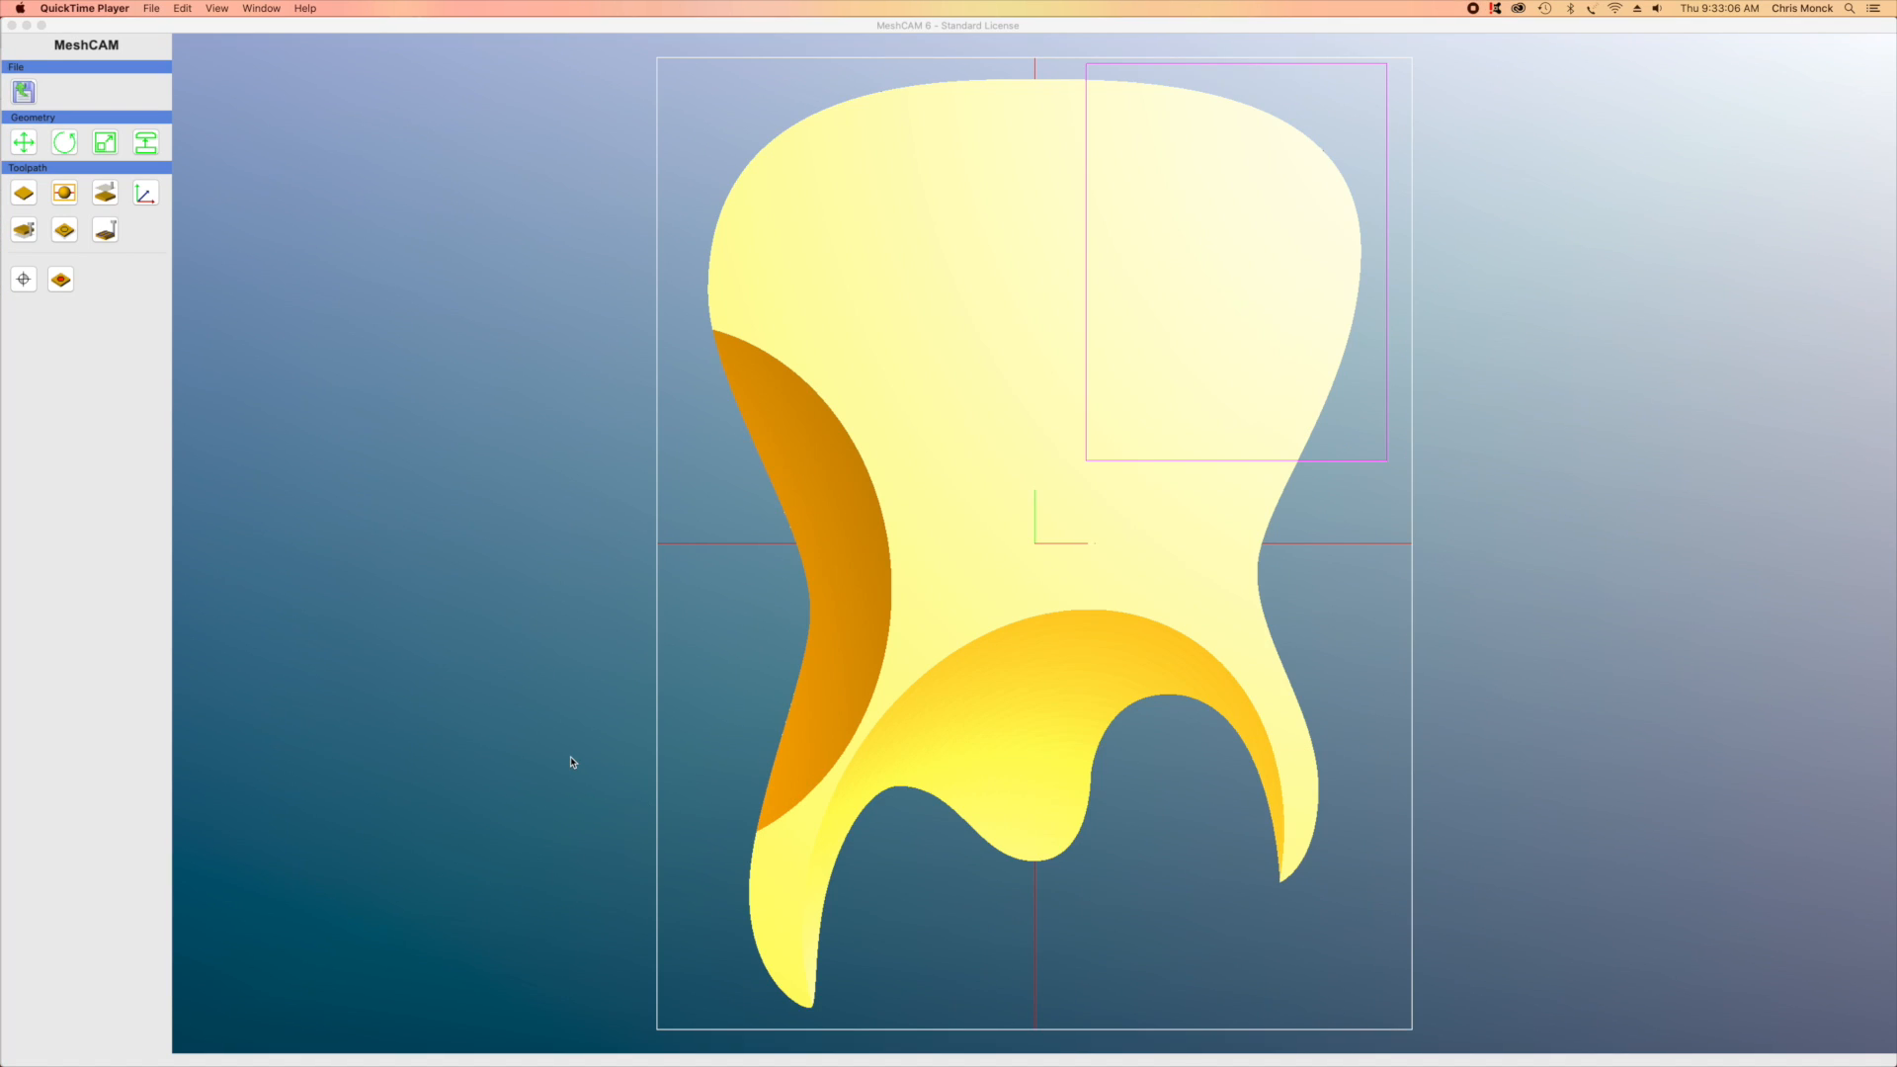
Clear all machining regions and rotate the geometry to machine the opposite side, so the body's front faces up
{"action": "left_click", "coordinate": [572, 762]}
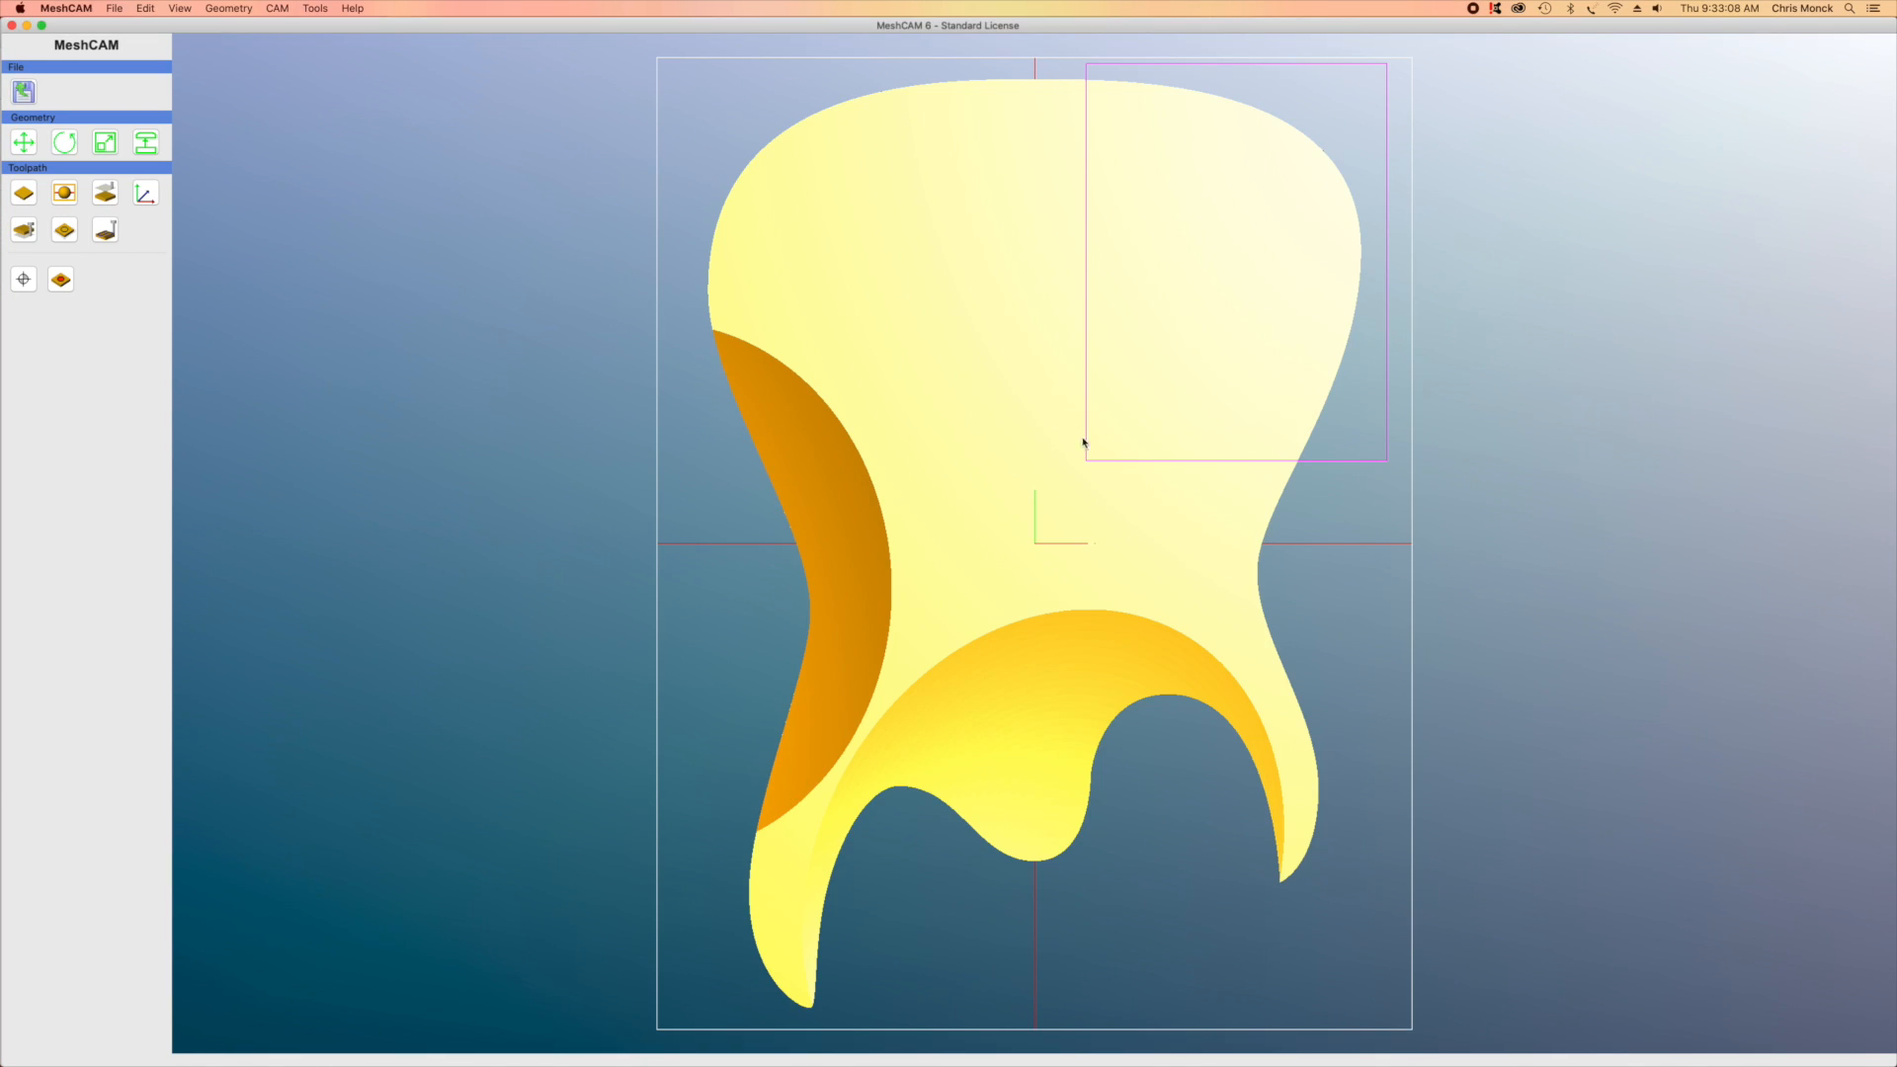
{"action": "left_click", "coordinate": [65, 230]}
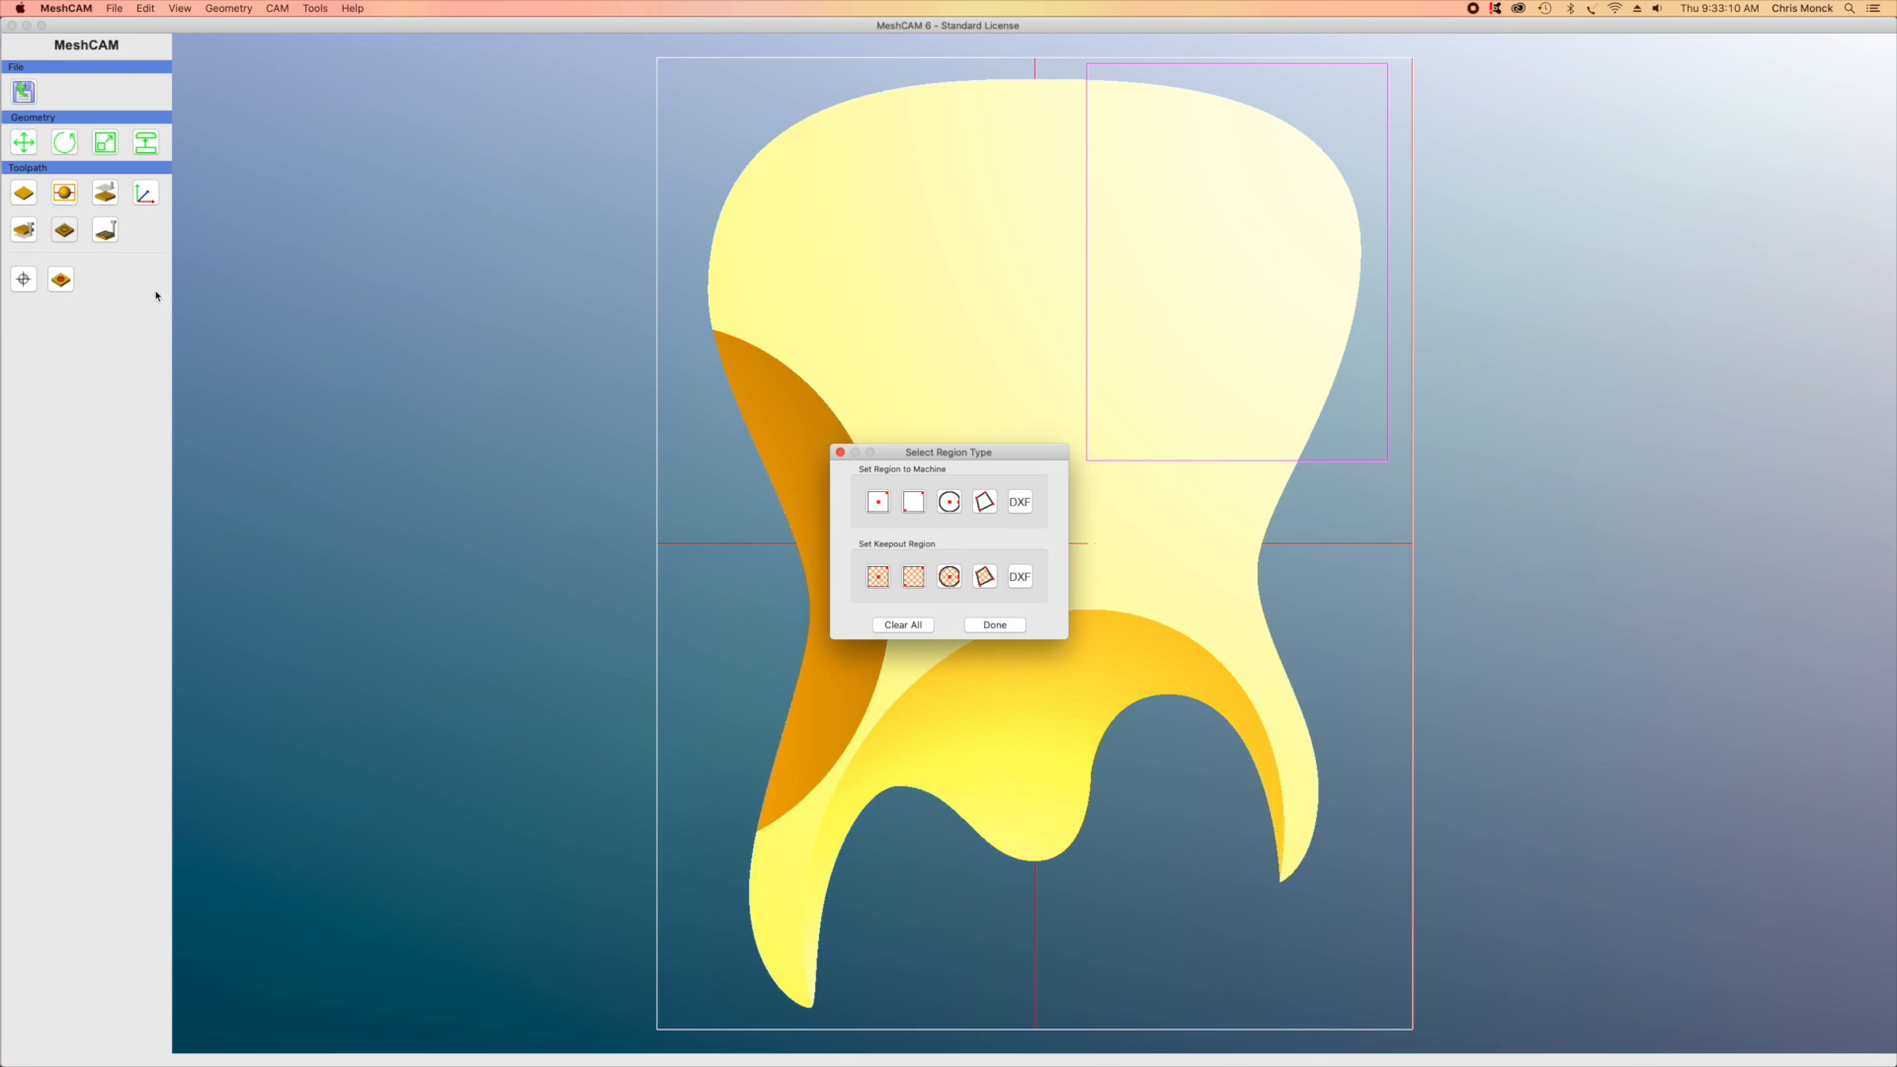
{"action": "left_click", "coordinate": [905, 624]}
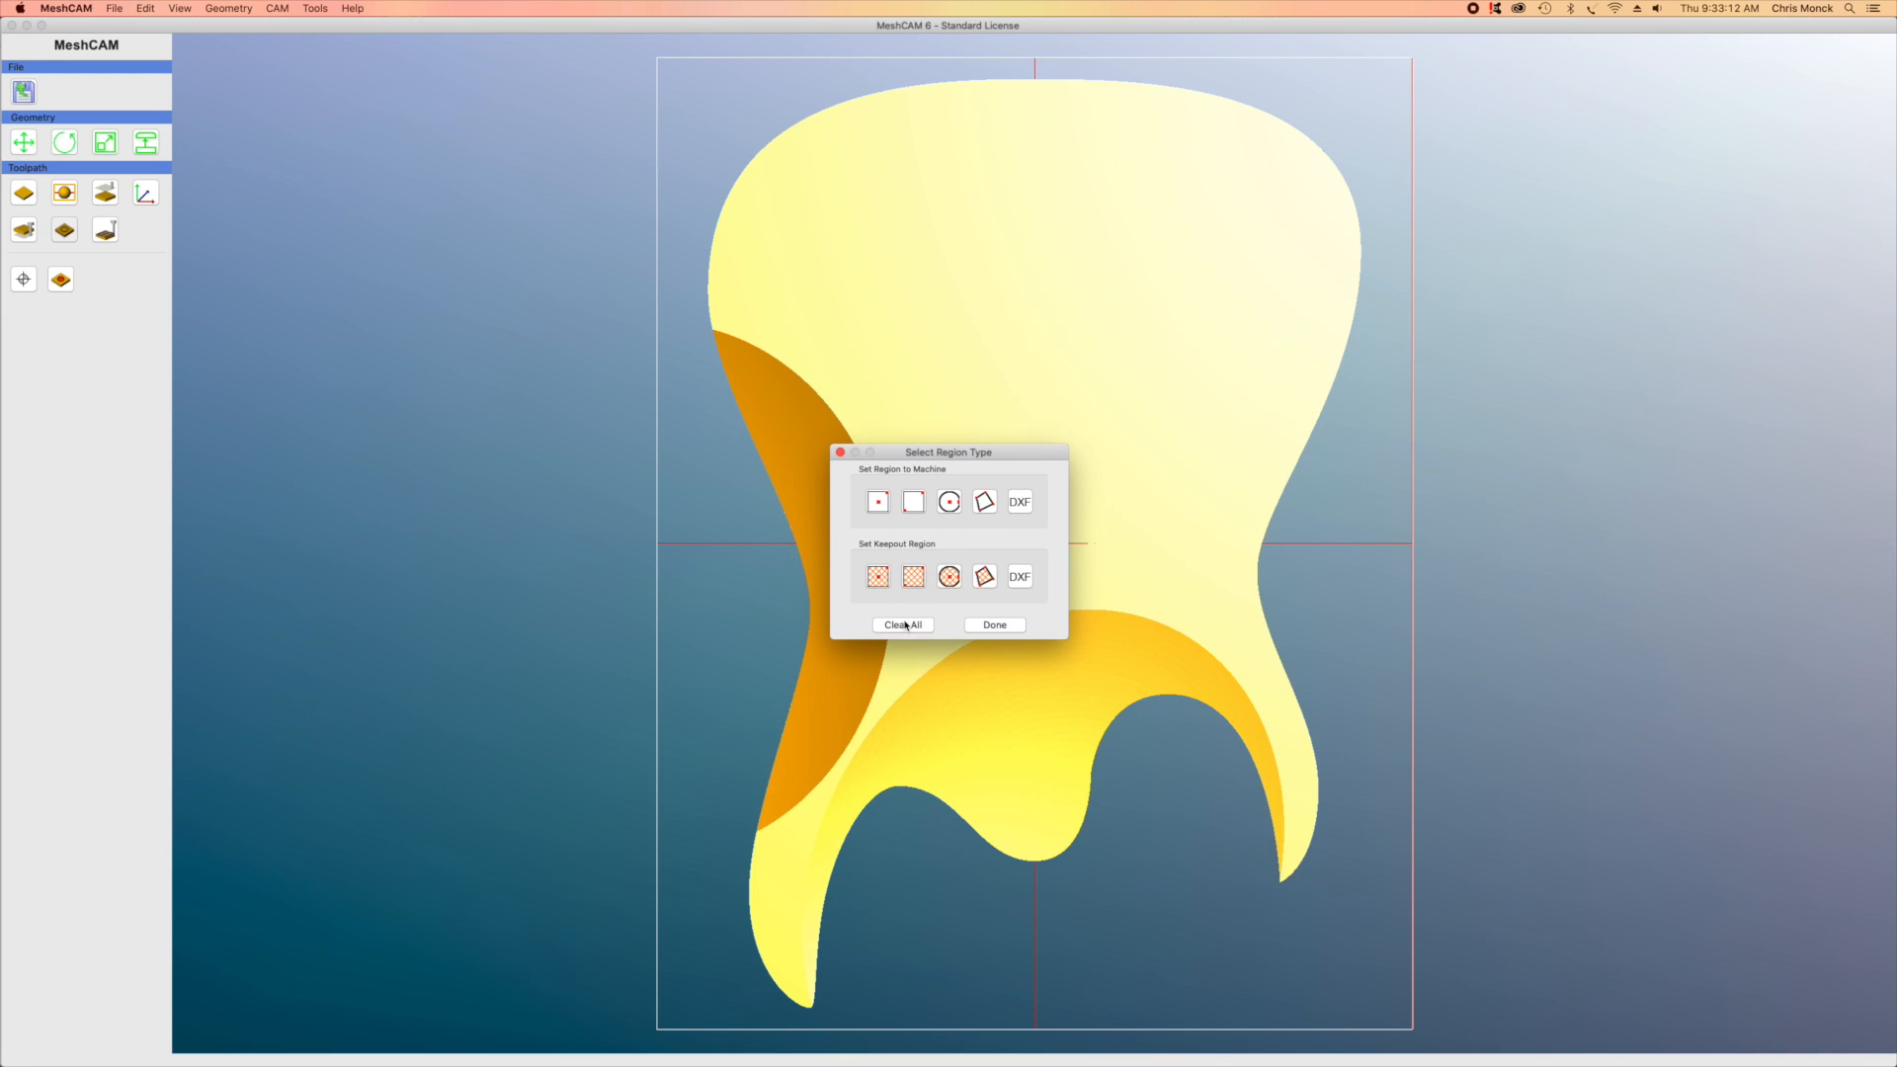
{"action": "left_click", "coordinate": [996, 626]}
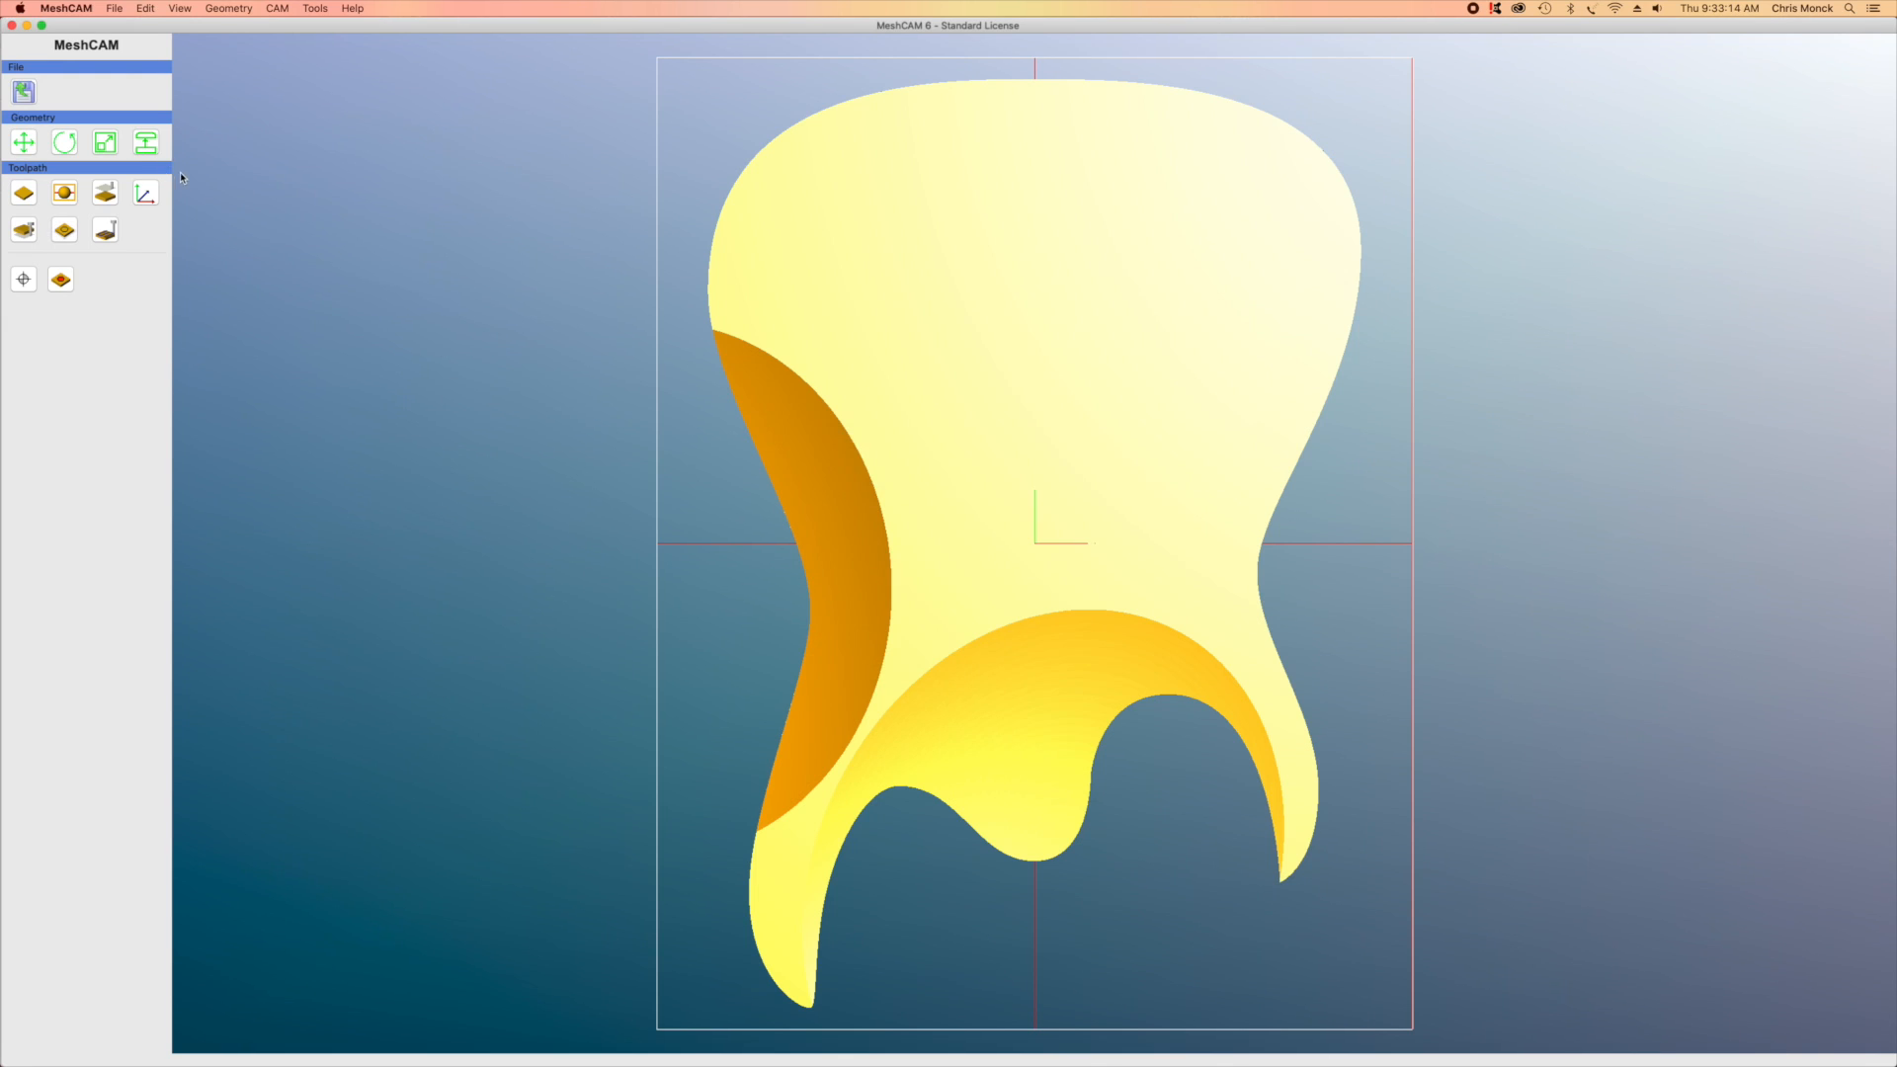
{"action": "left_click", "coordinate": [65, 143]}
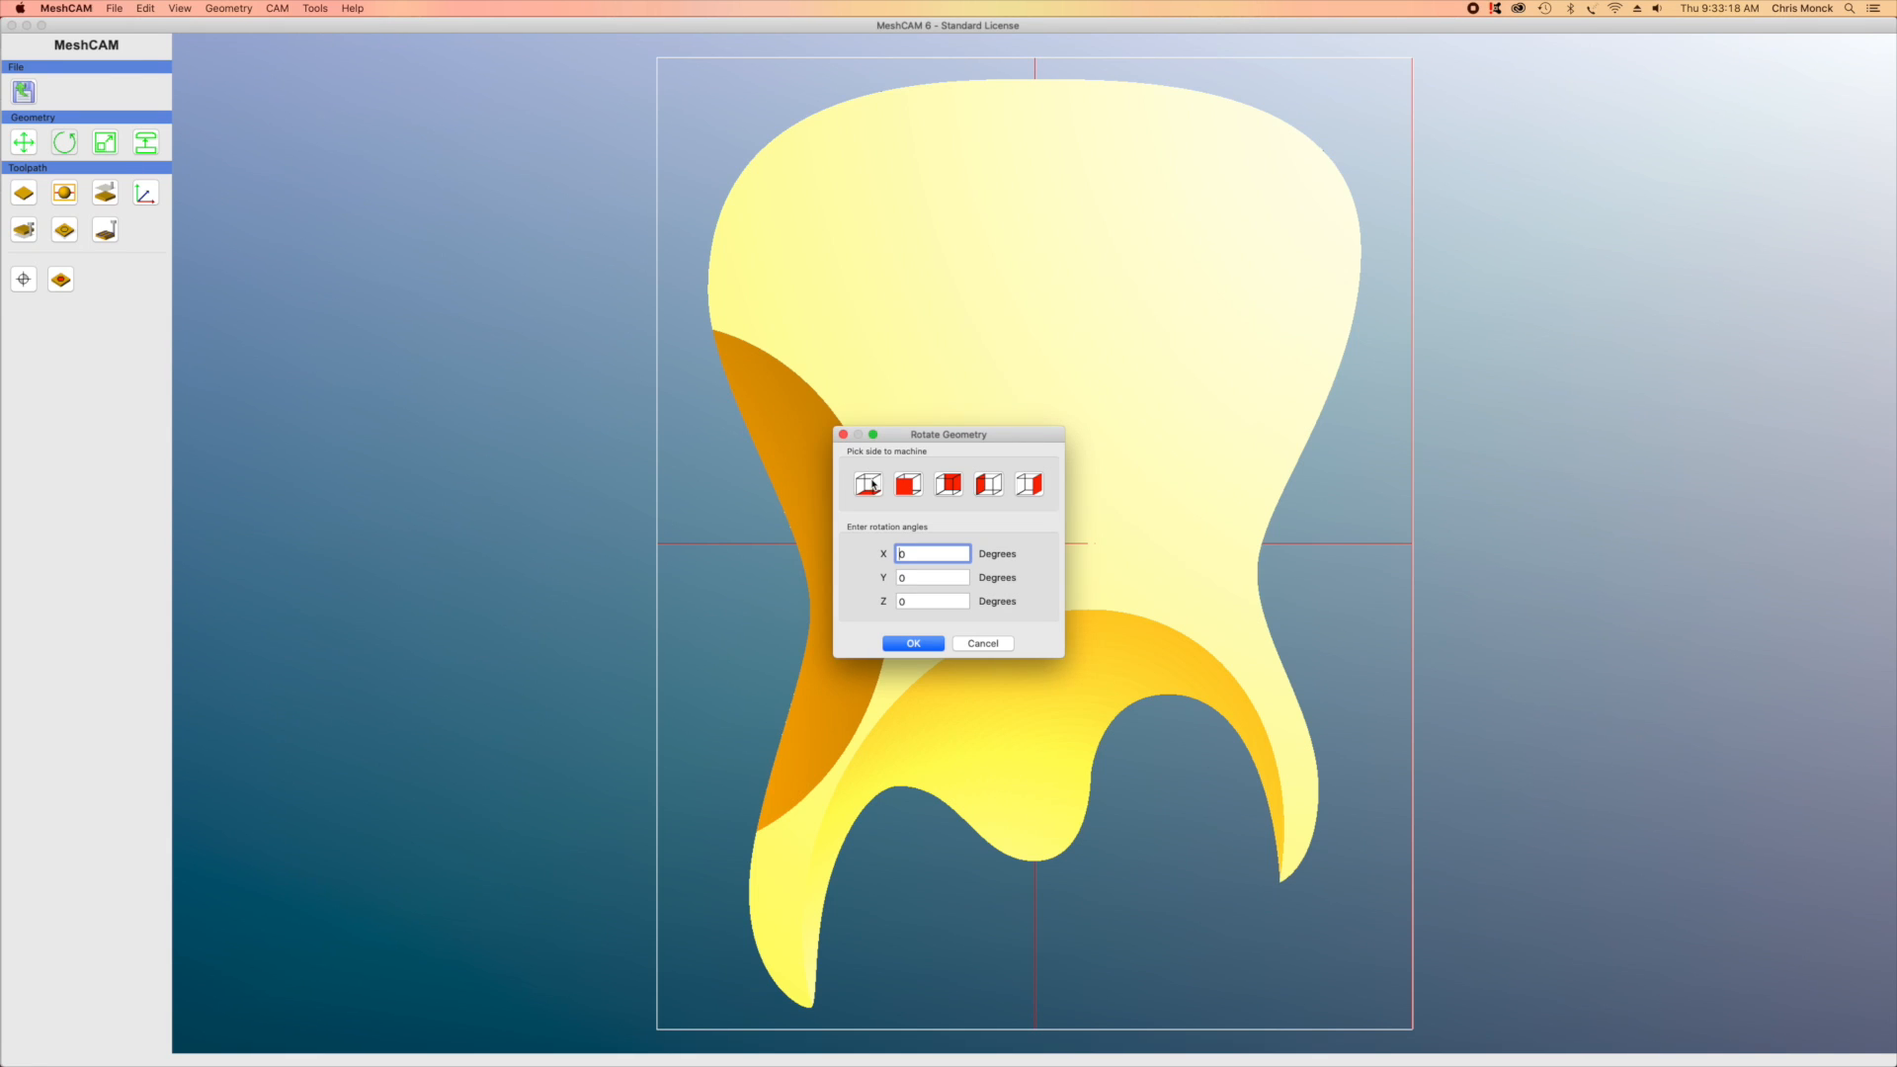
{"action": "left_click", "coordinate": [869, 485]}
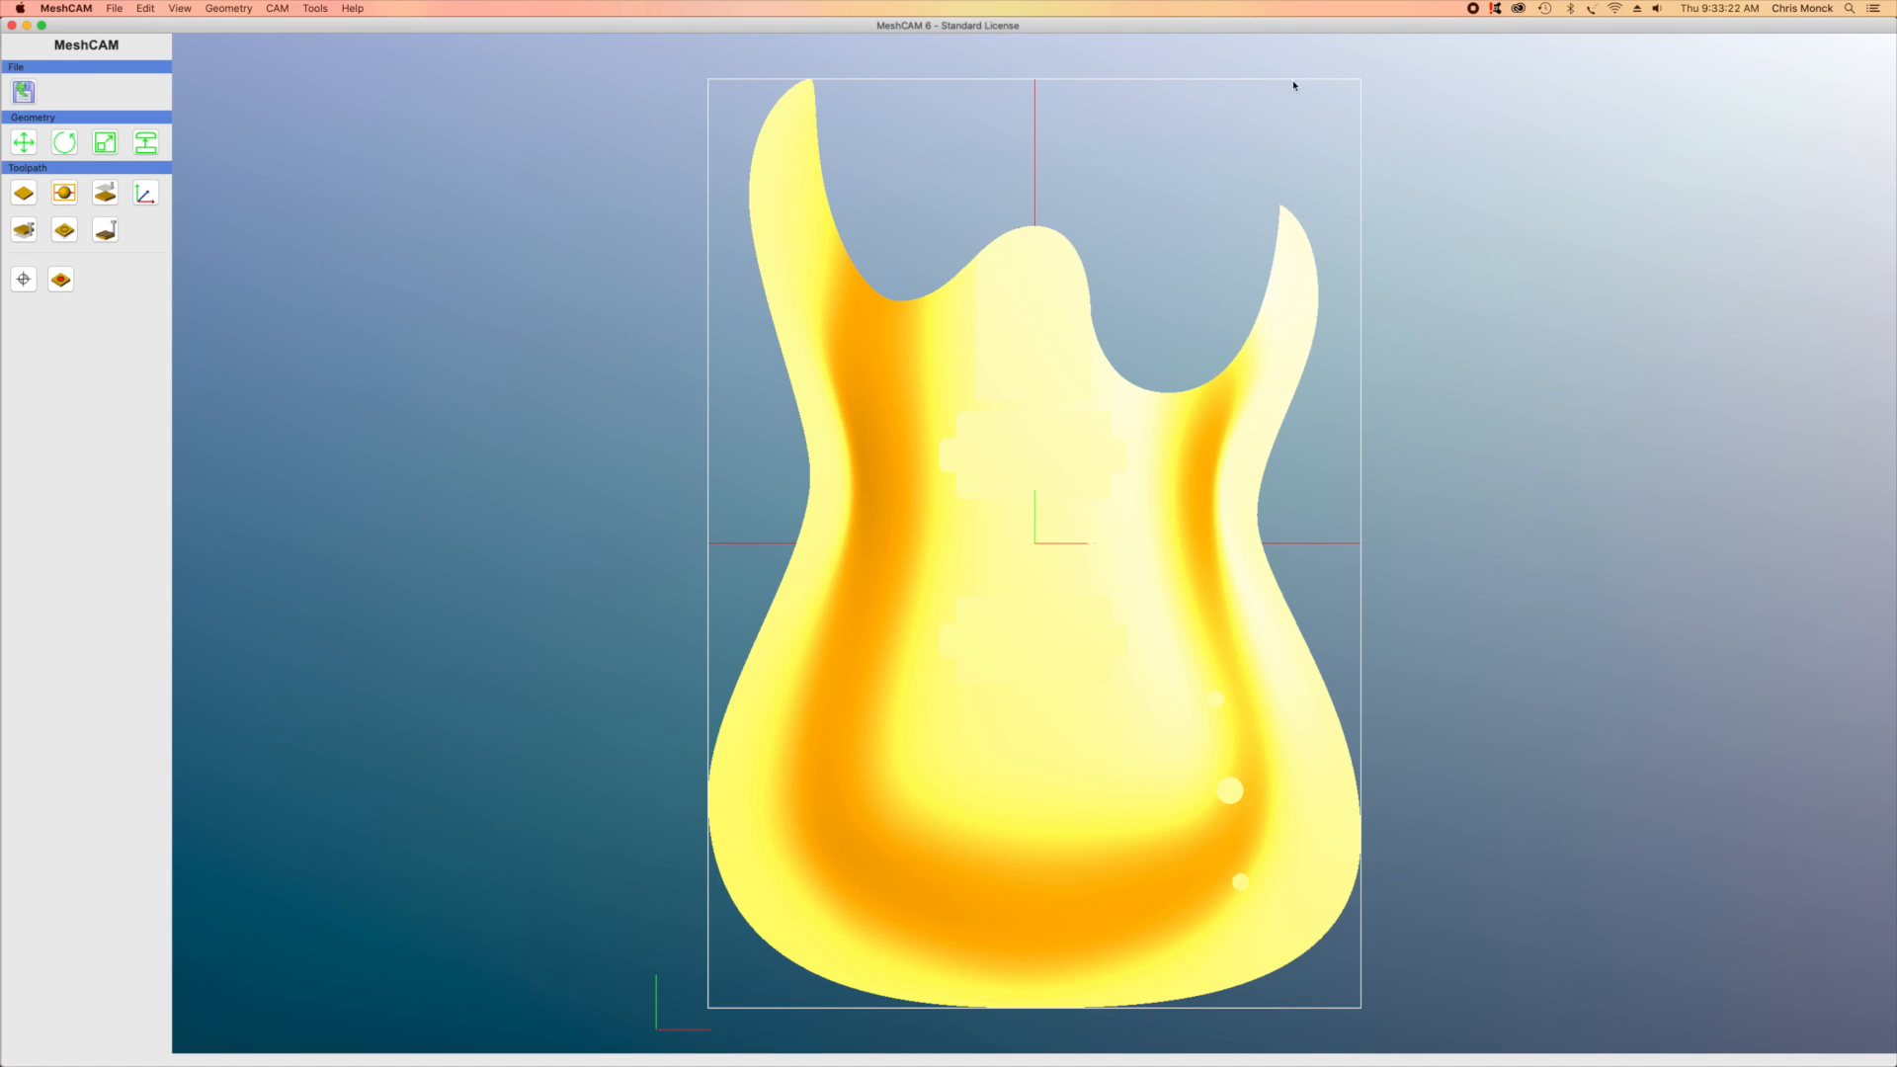
Define the stock size for the body's front as 14 in in X and 18 in in Y
{"action": "left_click", "coordinate": [25, 194]}
{"action": "double_click", "coordinate": [1013, 344]}
{"action": "type", "text": "14"}
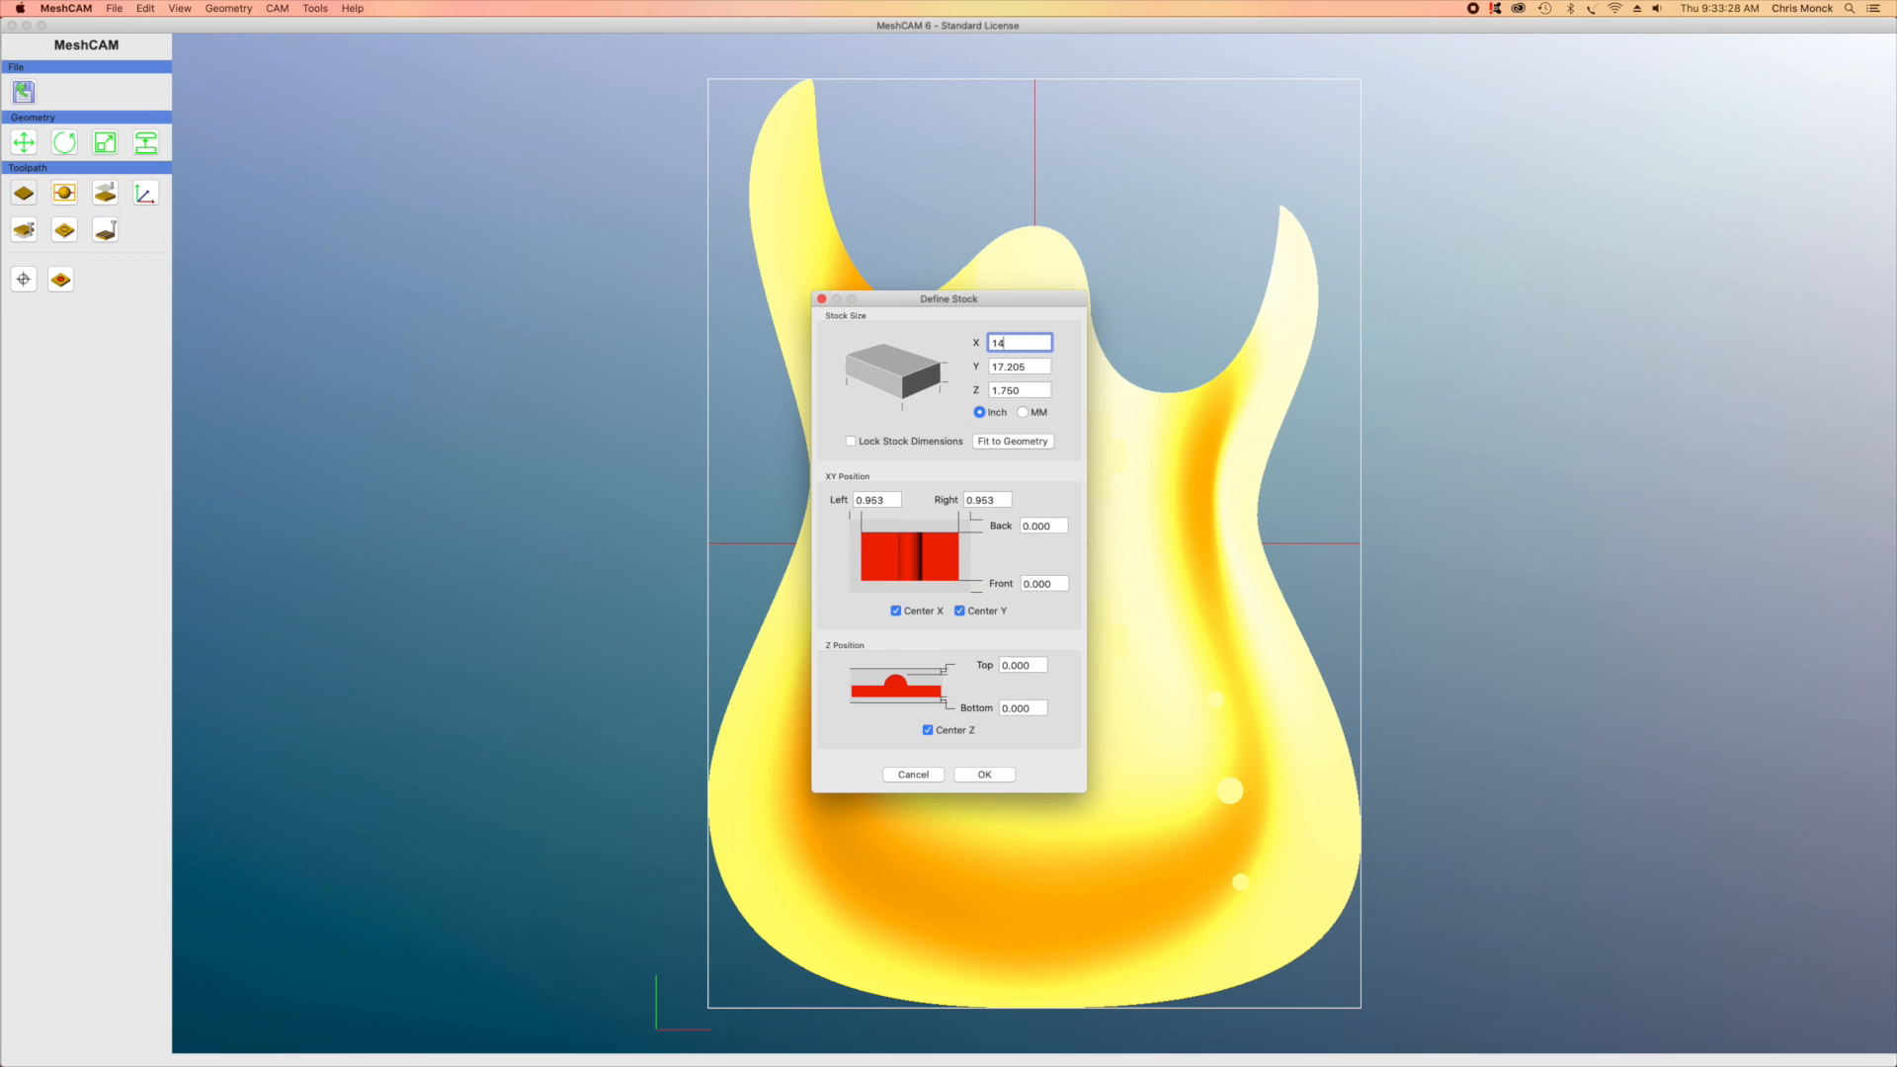
{"action": "double_click", "coordinate": [1015, 366]}
{"action": "type", "text": "18"}
{"action": "left_click", "coordinate": [983, 775]}
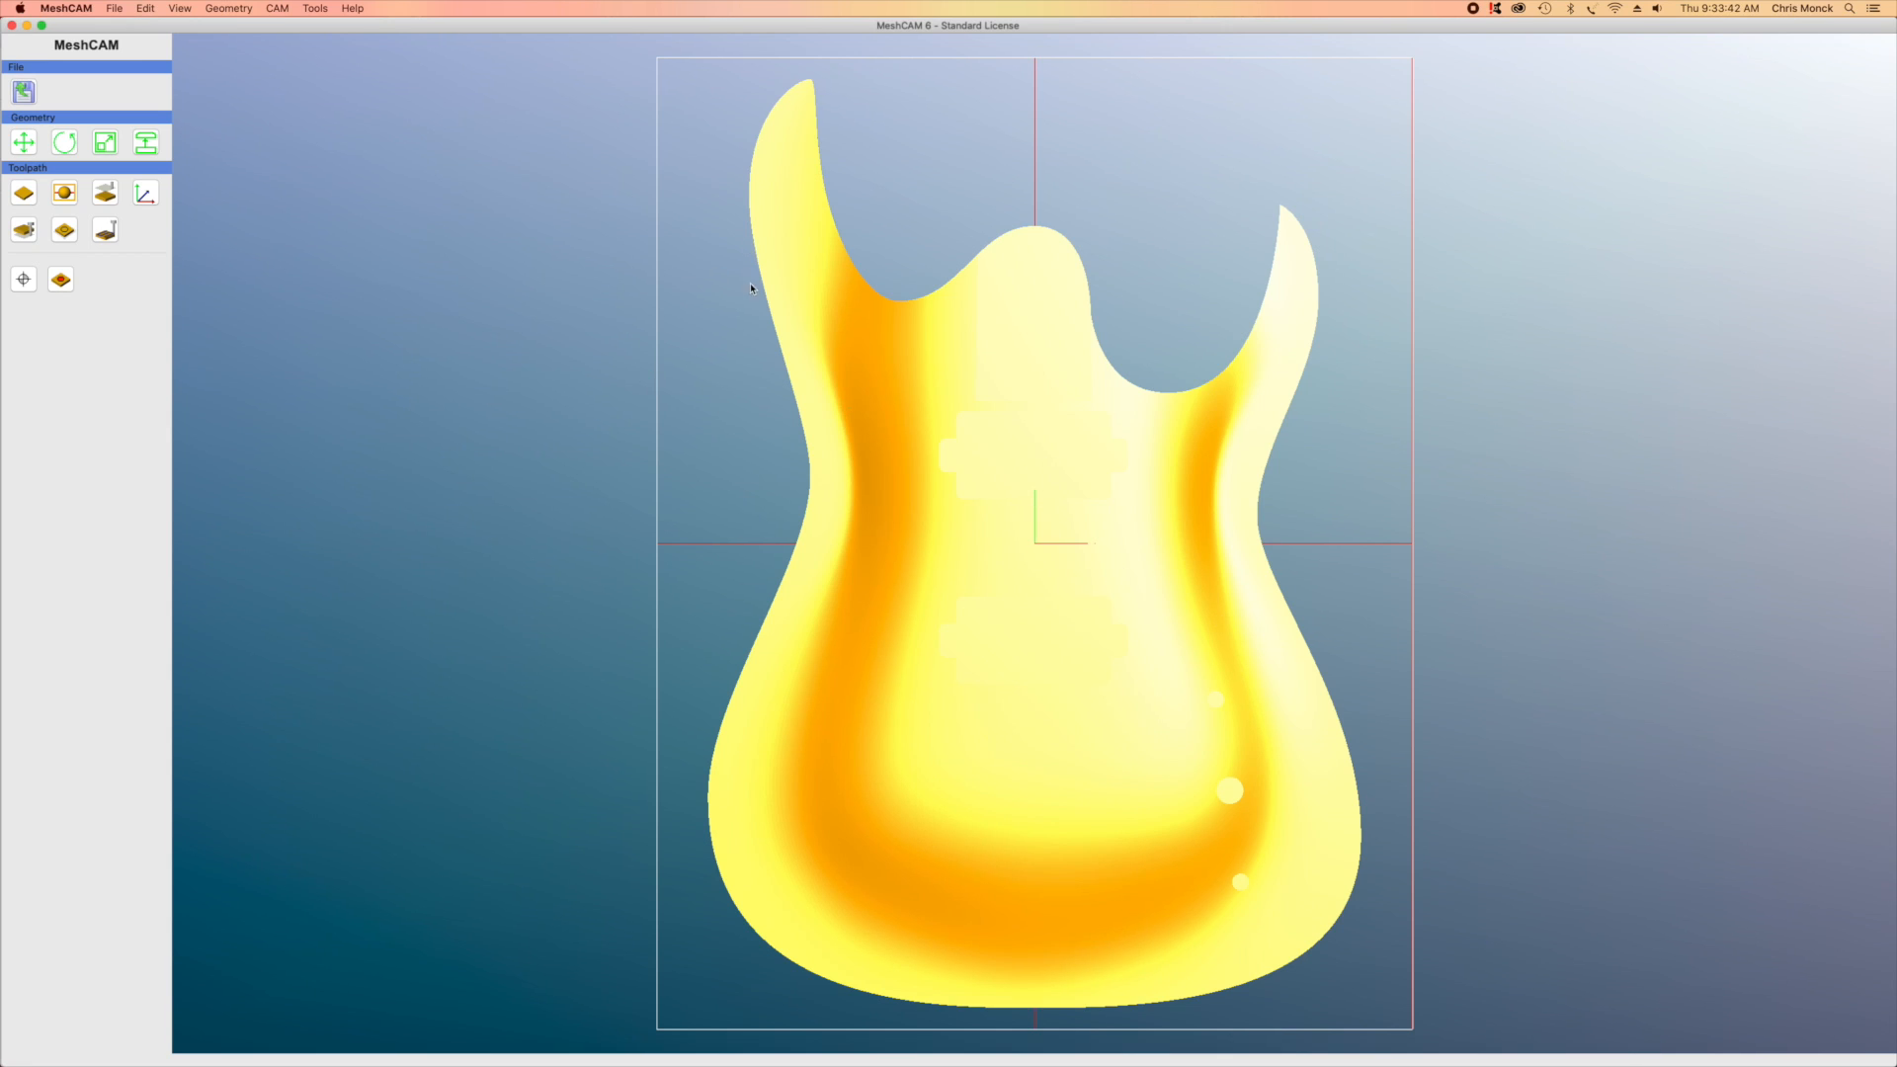
Set the support height to 0.25 in and accept the support dimensions
{"action": "left_click", "coordinate": [64, 192]}
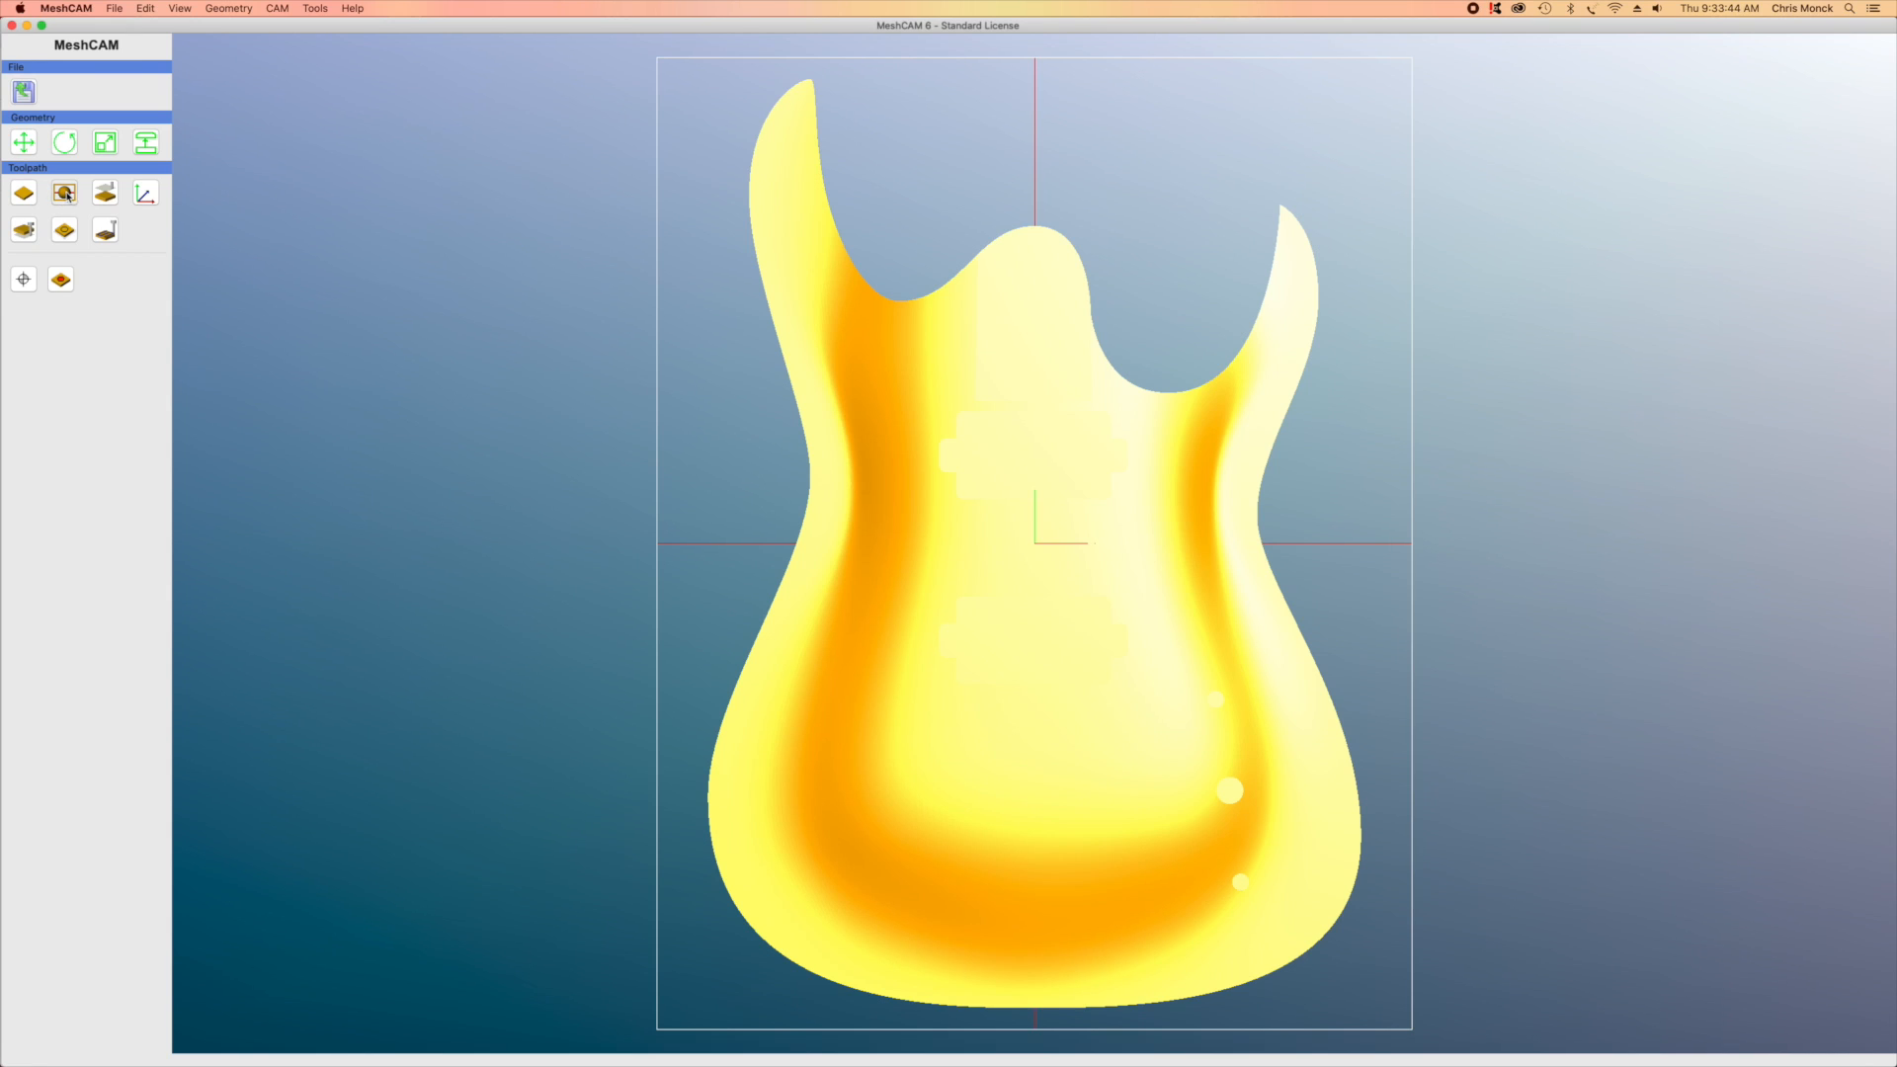
{"action": "double_click", "coordinate": [978, 466]}
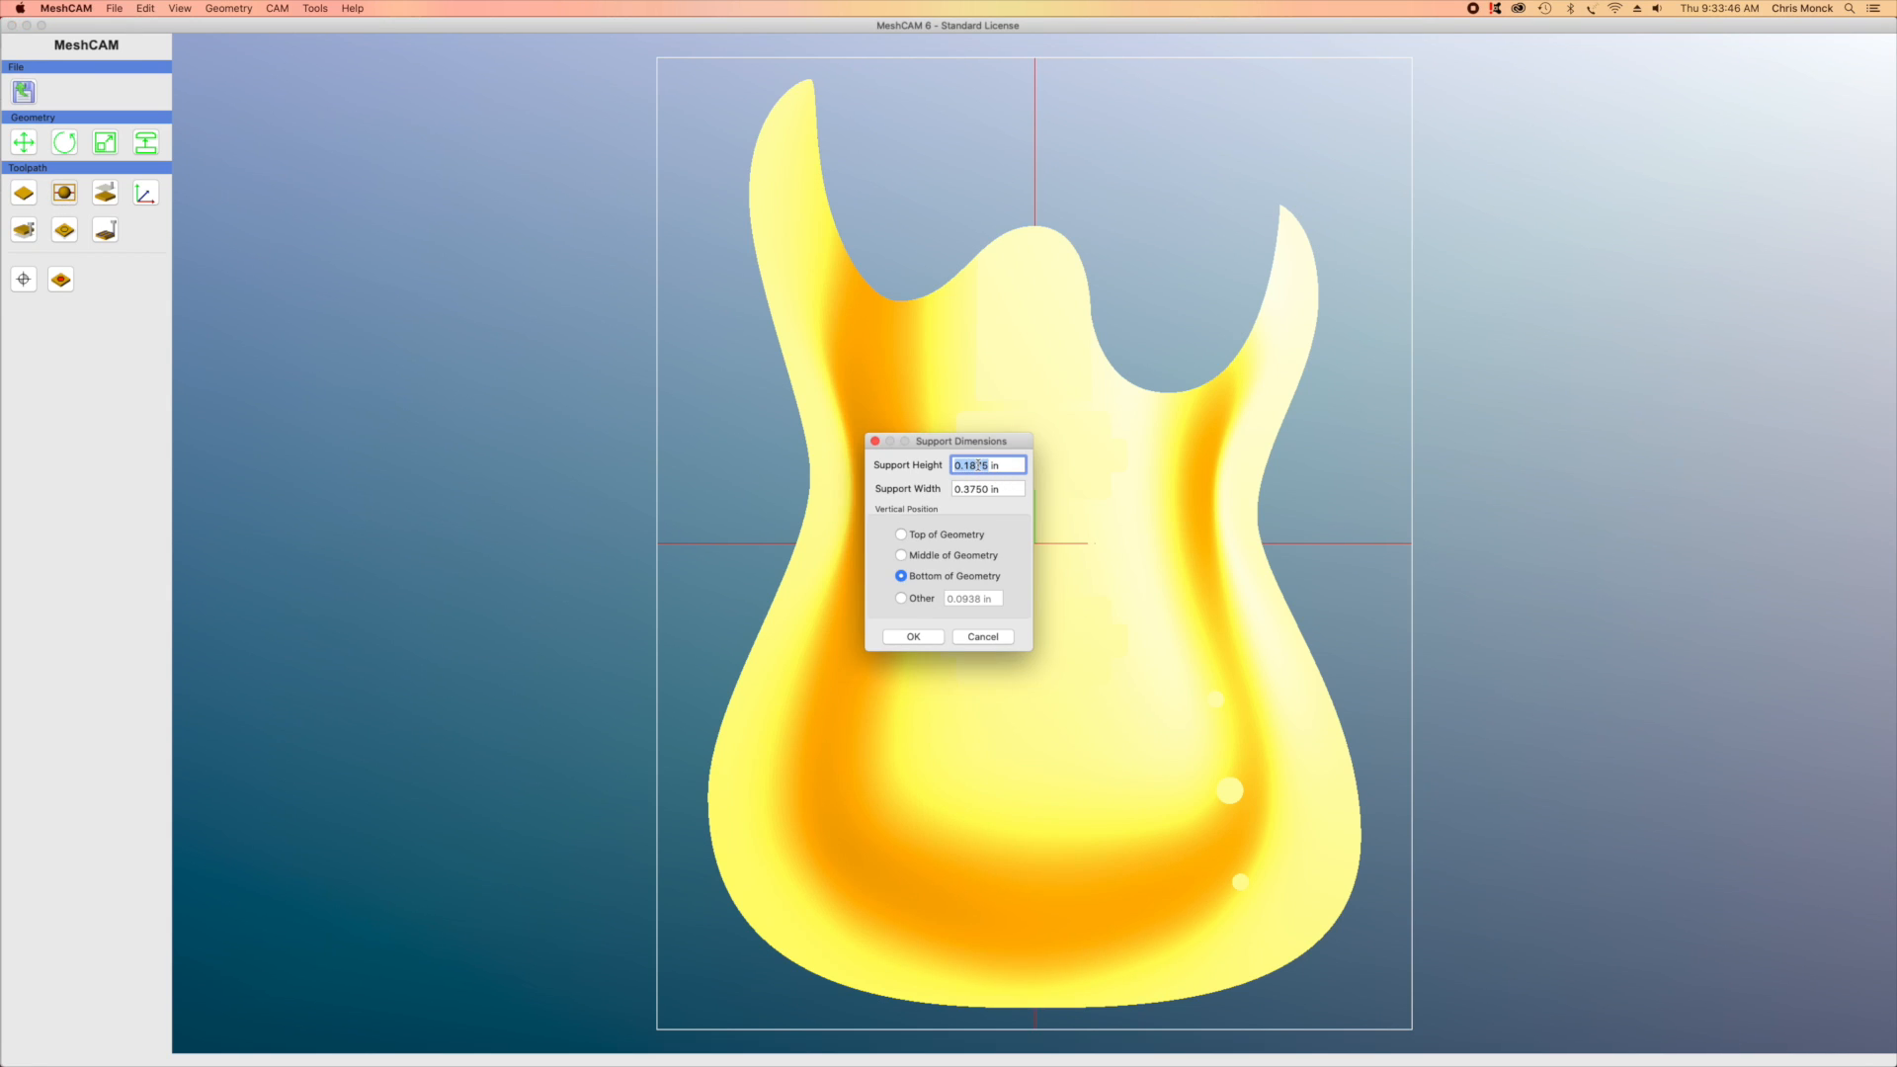
{"action": "type", "text": ".25"}
{"action": "left_click", "coordinate": [978, 488]}
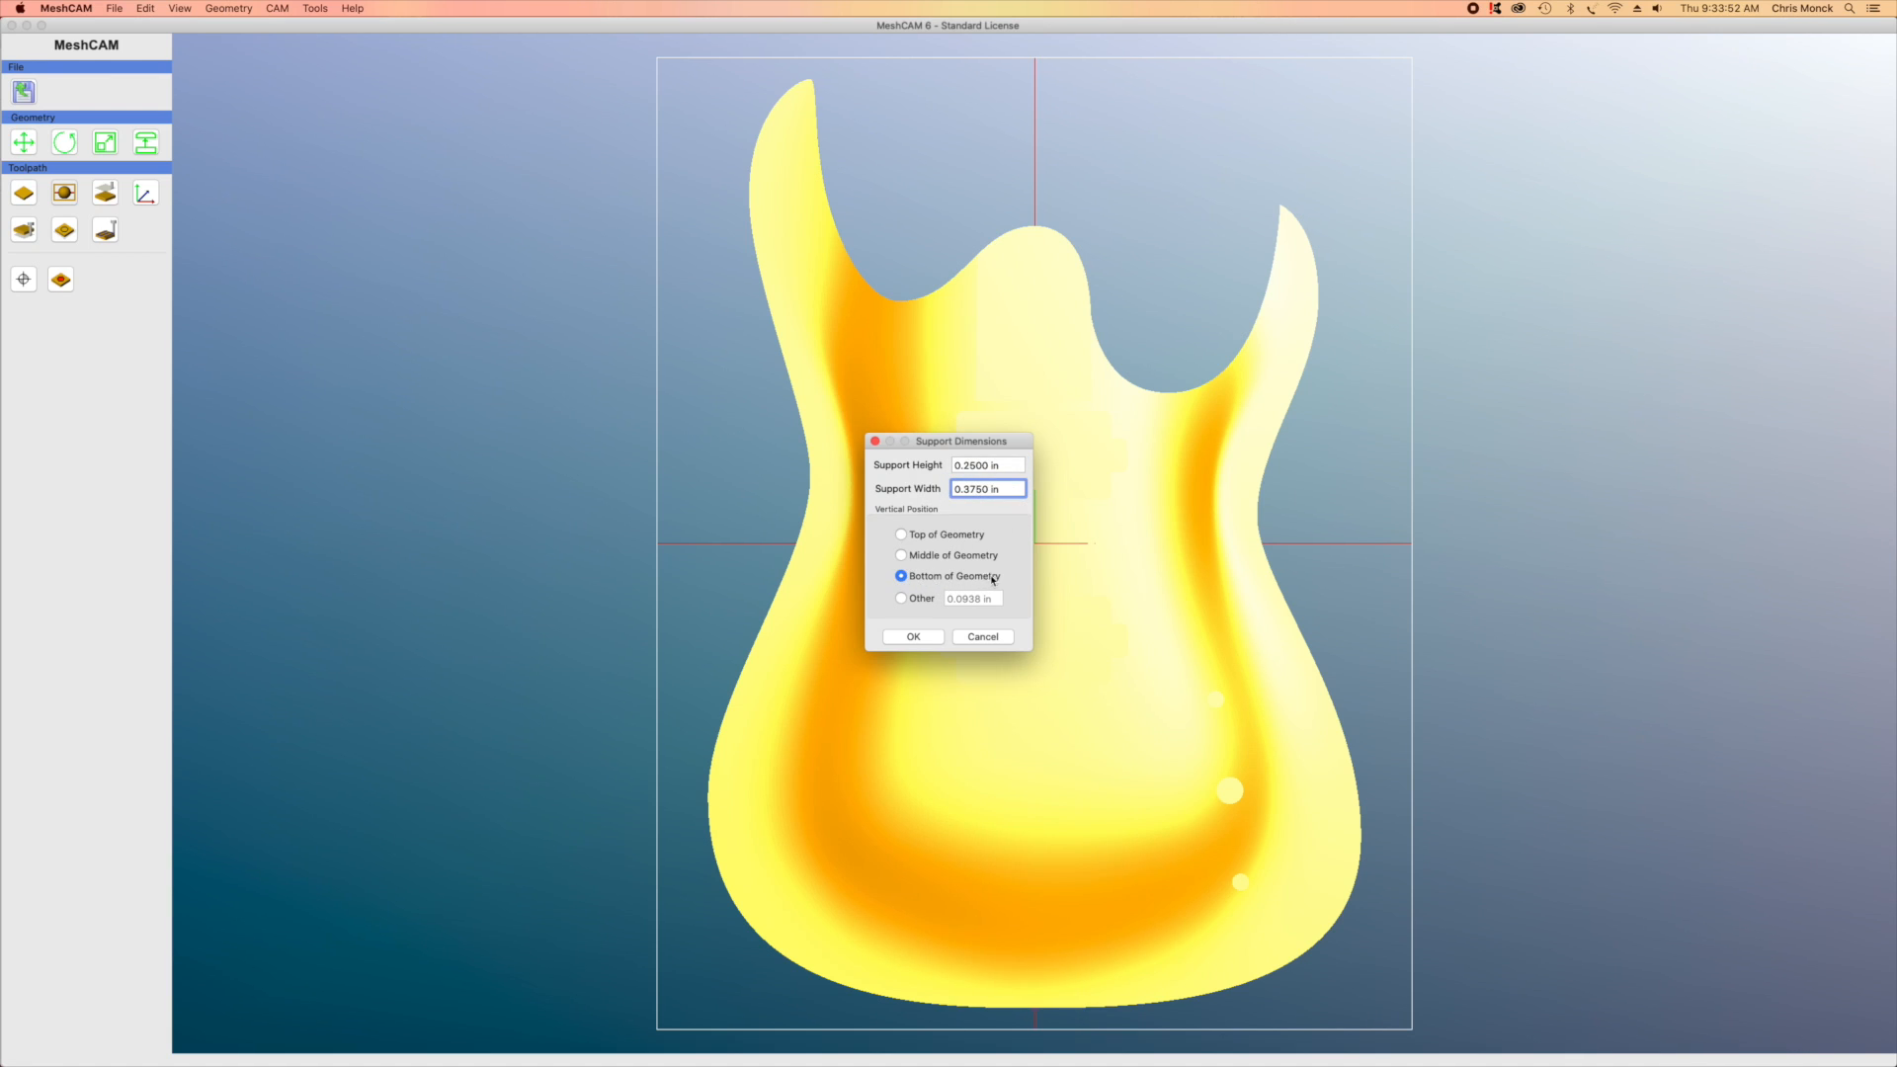
{"action": "left_click", "coordinate": [914, 637]}
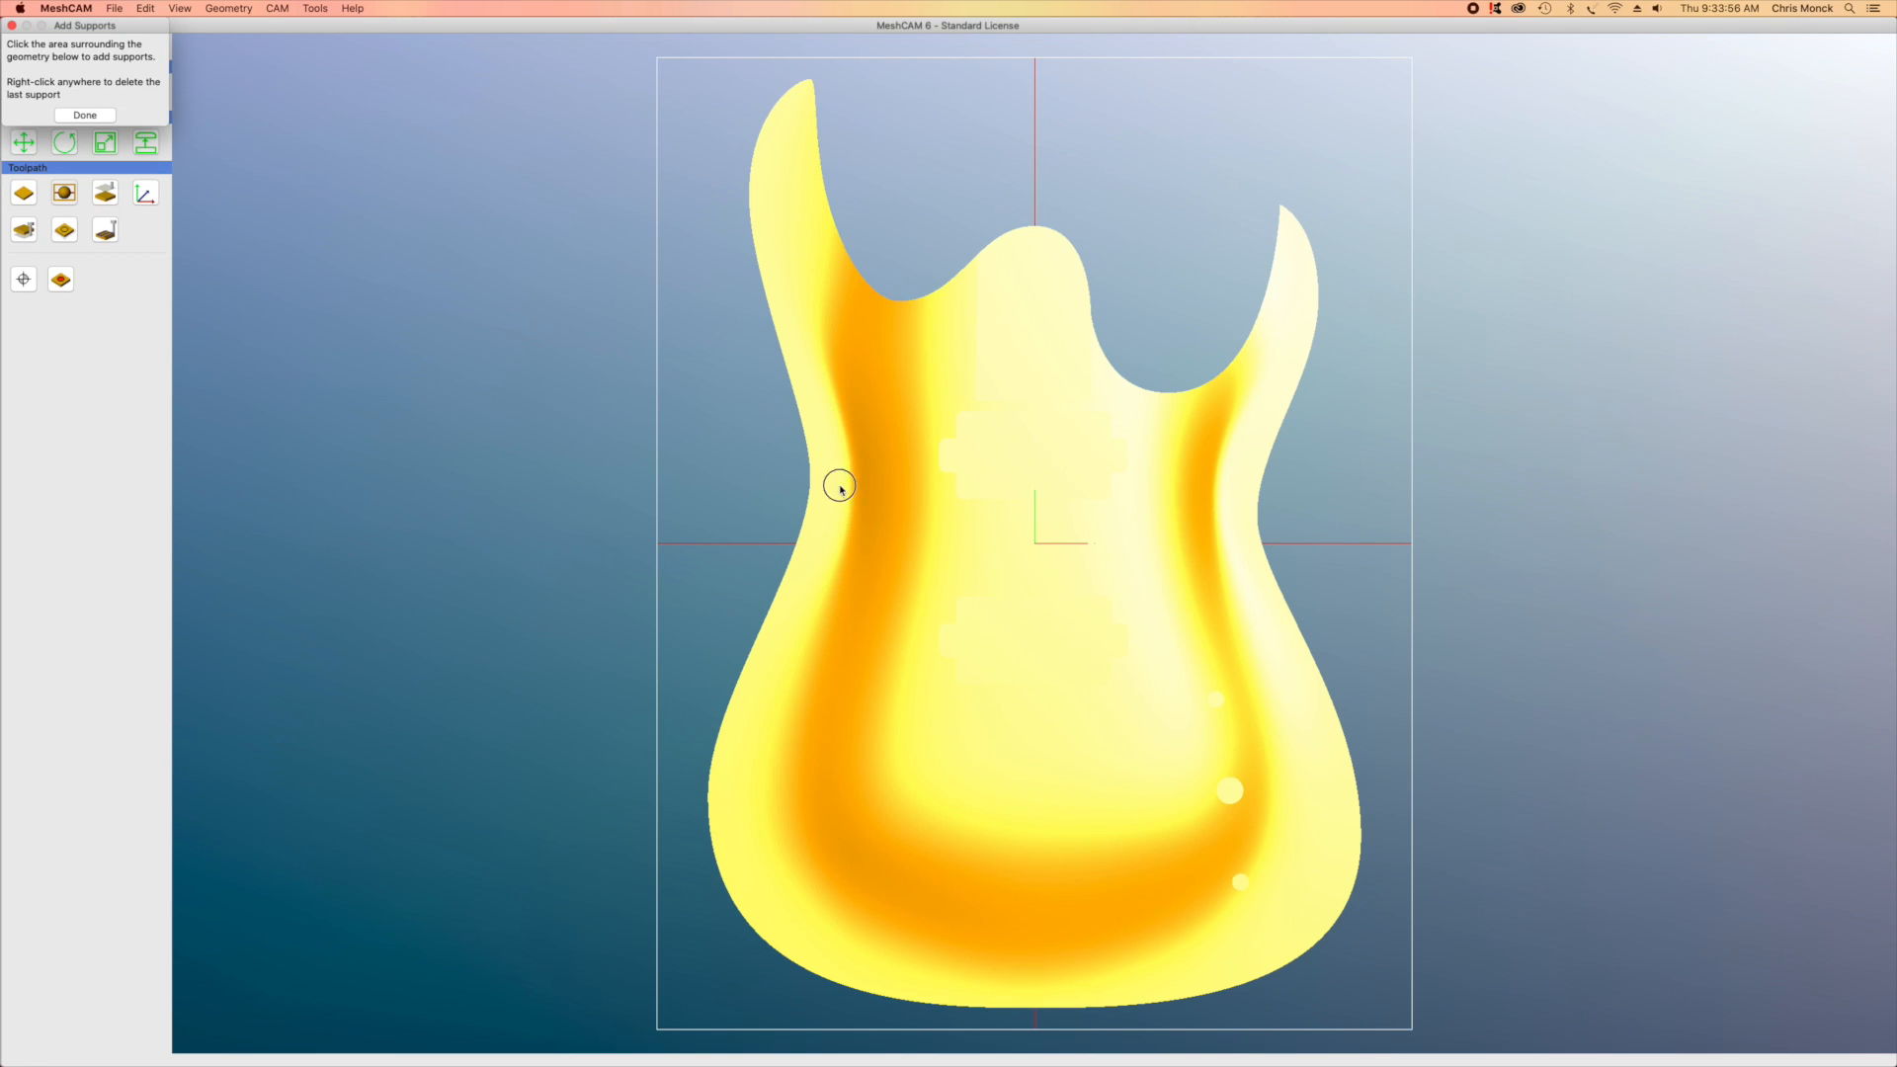
Try a support beside the lower bout, delete it, and place a trial support at the waist to inspect from an angle
{"action": "left_click", "coordinate": [687, 739]}
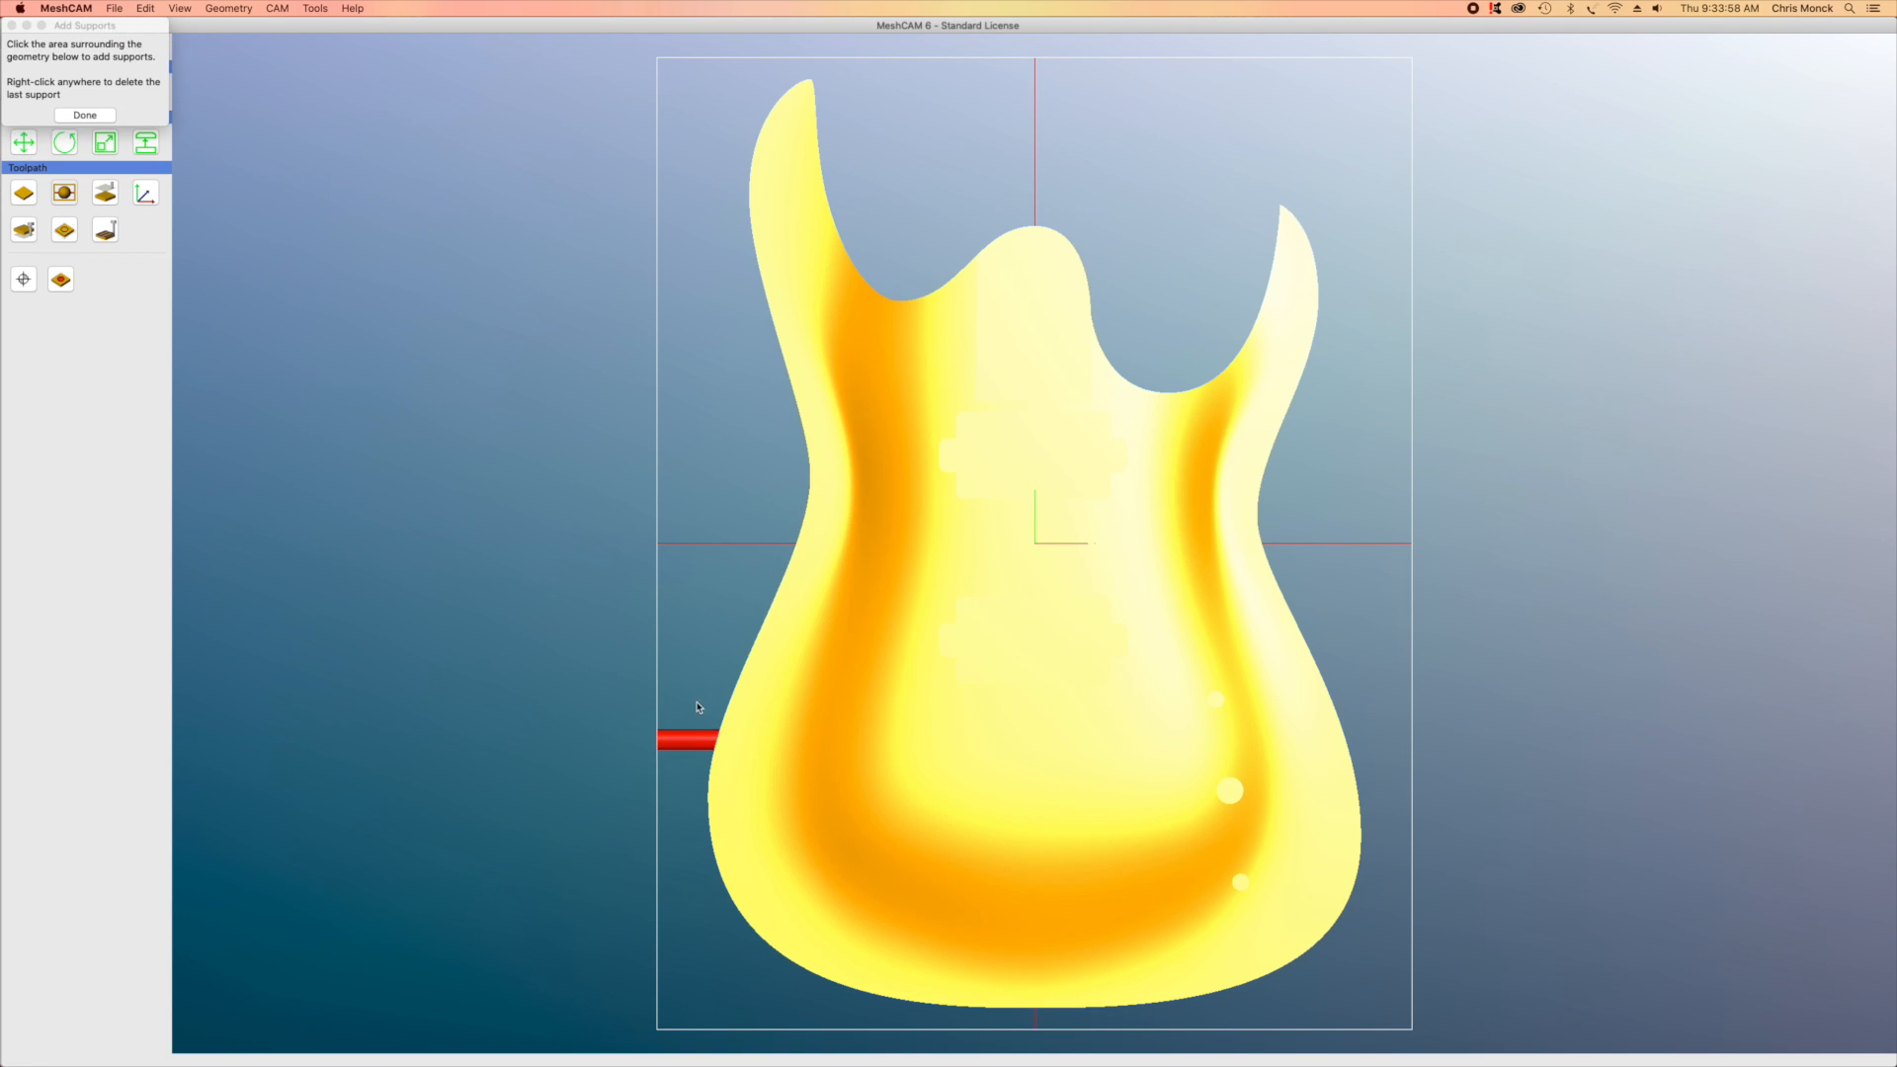
{"action": "right_click", "coordinate": [696, 746]}
{"action": "left_click", "coordinate": [717, 550]}
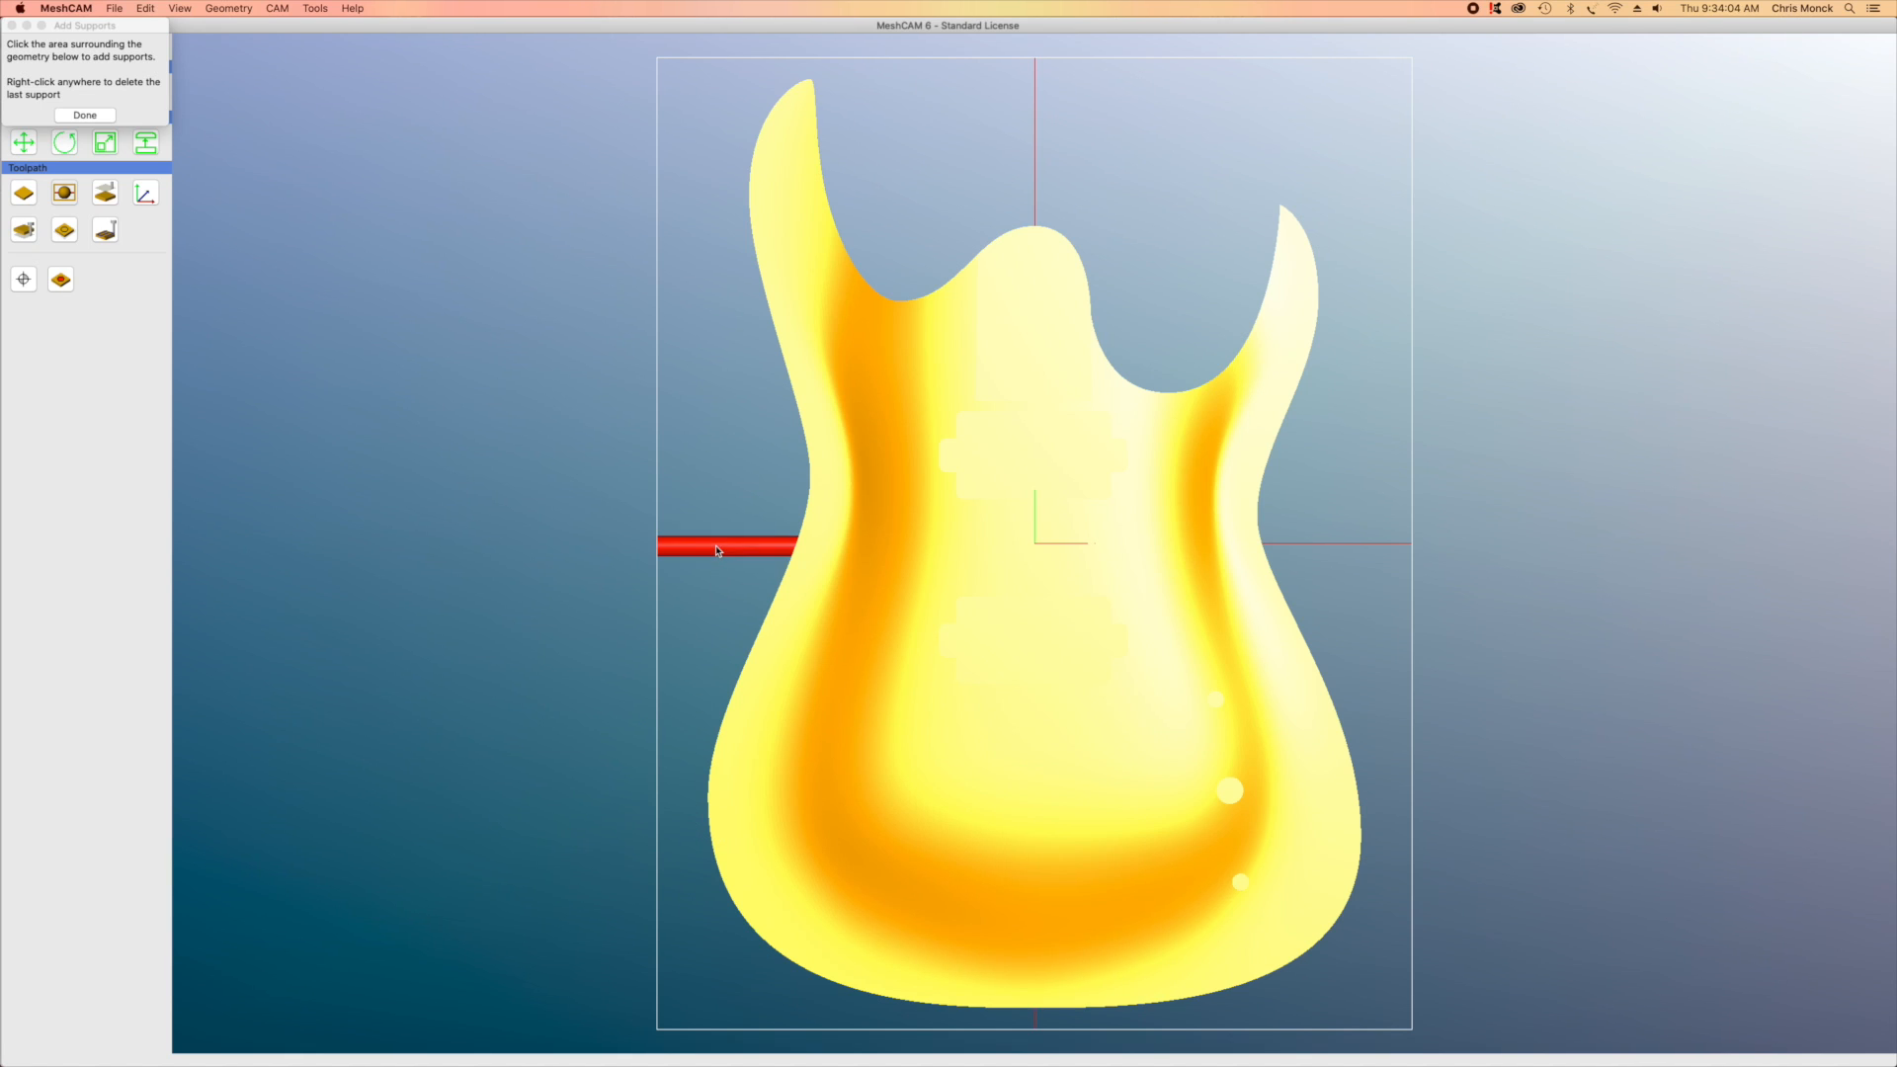
{"action": "left_click", "coordinate": [85, 115]}
{"action": "mouse_move", "coordinate": [554, 843]}
{"action": "left_mouse_down"}
{"action": "mouse_move", "coordinate": [966, 572]}
{"action": "mouse_move", "coordinate": [744, 856]}
{"action": "mouse_move", "coordinate": [917, 785]}
{"action": "mouse_move", "coordinate": [1266, 296]}
{"action": "mouse_move", "coordinate": [1257, 122]}
{"action": "mouse_move", "coordinate": [1238, 185]}
{"action": "mouse_move", "coordinate": [1223, 85]}
{"action": "mouse_move", "coordinate": [1136, 84]}
{"action": "mouse_move", "coordinate": [1058, 352]}
{"action": "mouse_move", "coordinate": [1055, 536]}
{"action": "mouse_move", "coordinate": [1169, 593]}
{"action": "mouse_move", "coordinate": [1056, 722]}
{"action": "mouse_move", "coordinate": [1160, 550]}
{"action": "mouse_move", "coordinate": [1136, 435]}
{"action": "mouse_move", "coordinate": [981, 850]}
{"action": "mouse_move", "coordinate": [1054, 729]}
{"action": "mouse_move", "coordinate": [1176, 700]}
{"action": "left_mouse_up"}
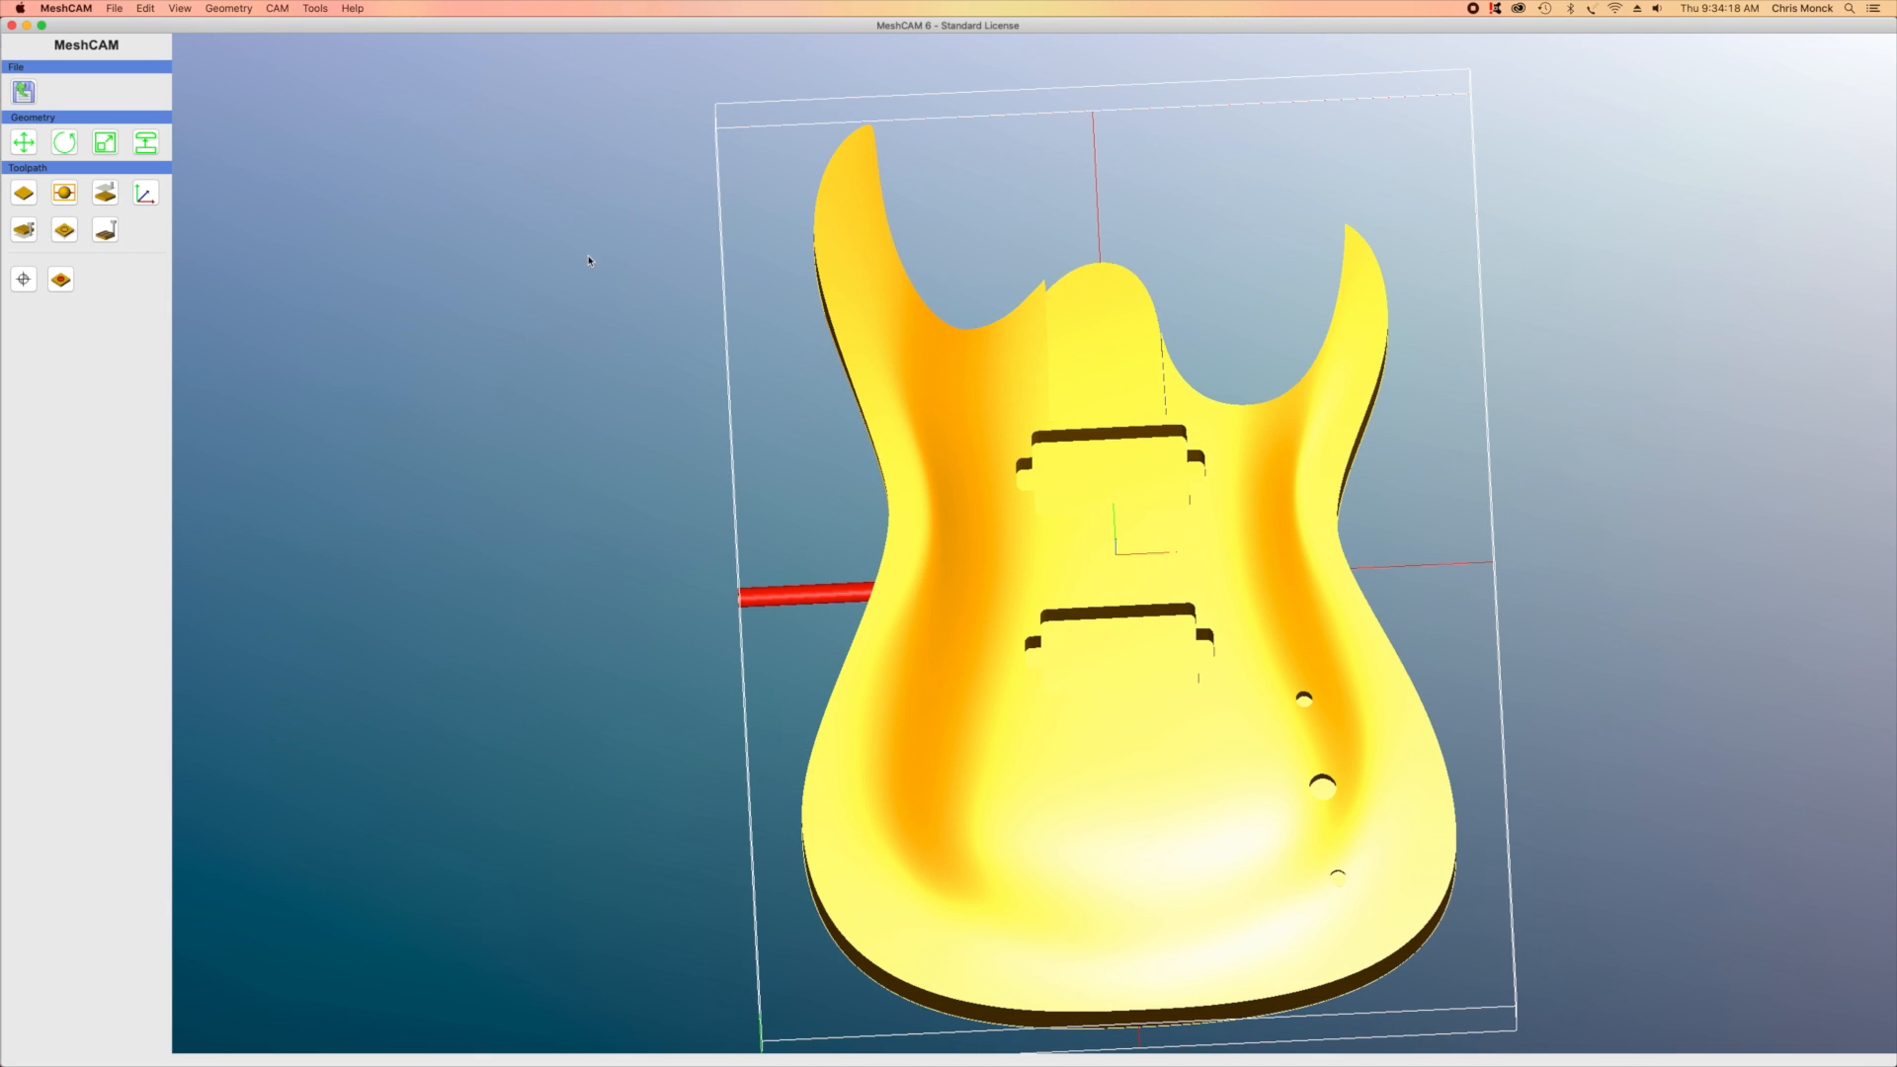
{"action": "left_click", "coordinate": [180, 8]}
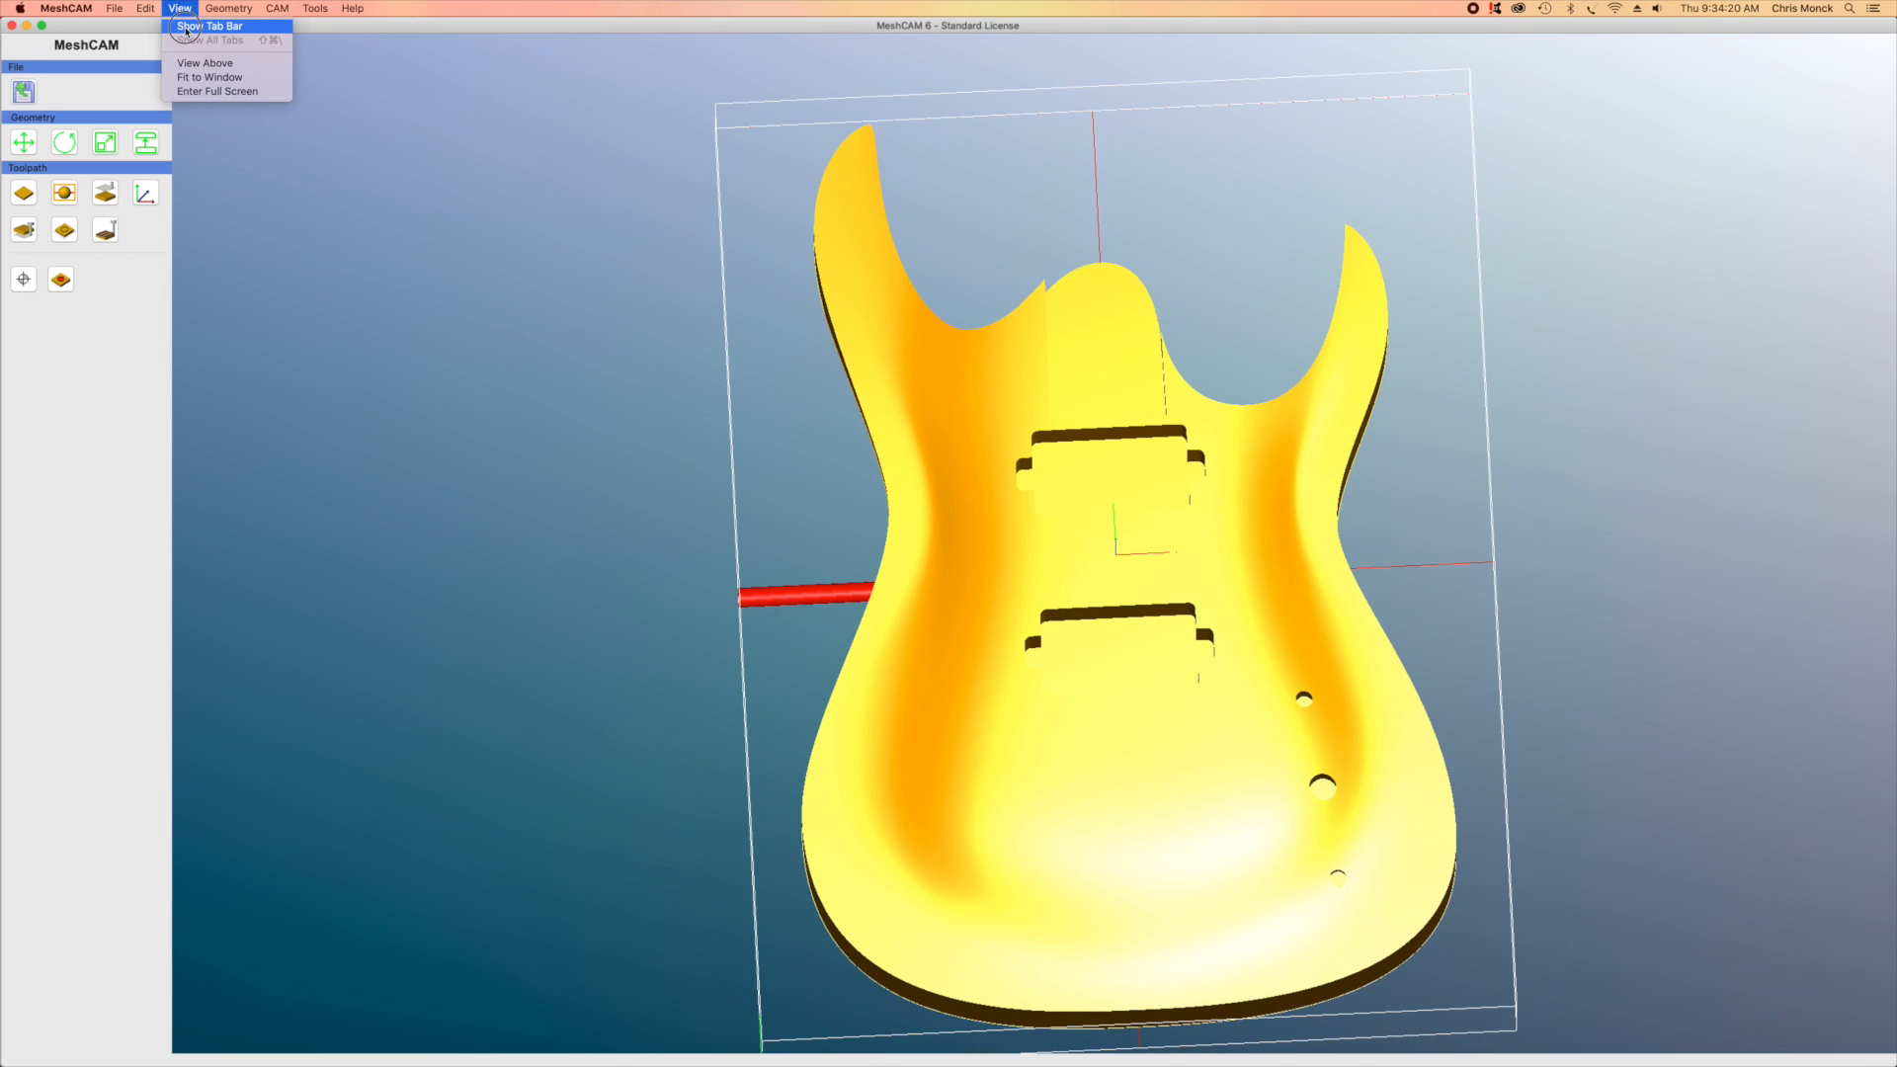
{"action": "left_click", "coordinate": [205, 64]}
Restart the support definition with a 0.25 in height and 0.375 in width, positioned at the bottom of the geometry
{"action": "left_click", "coordinate": [64, 193]}
{"action": "left_click", "coordinate": [1053, 345]}
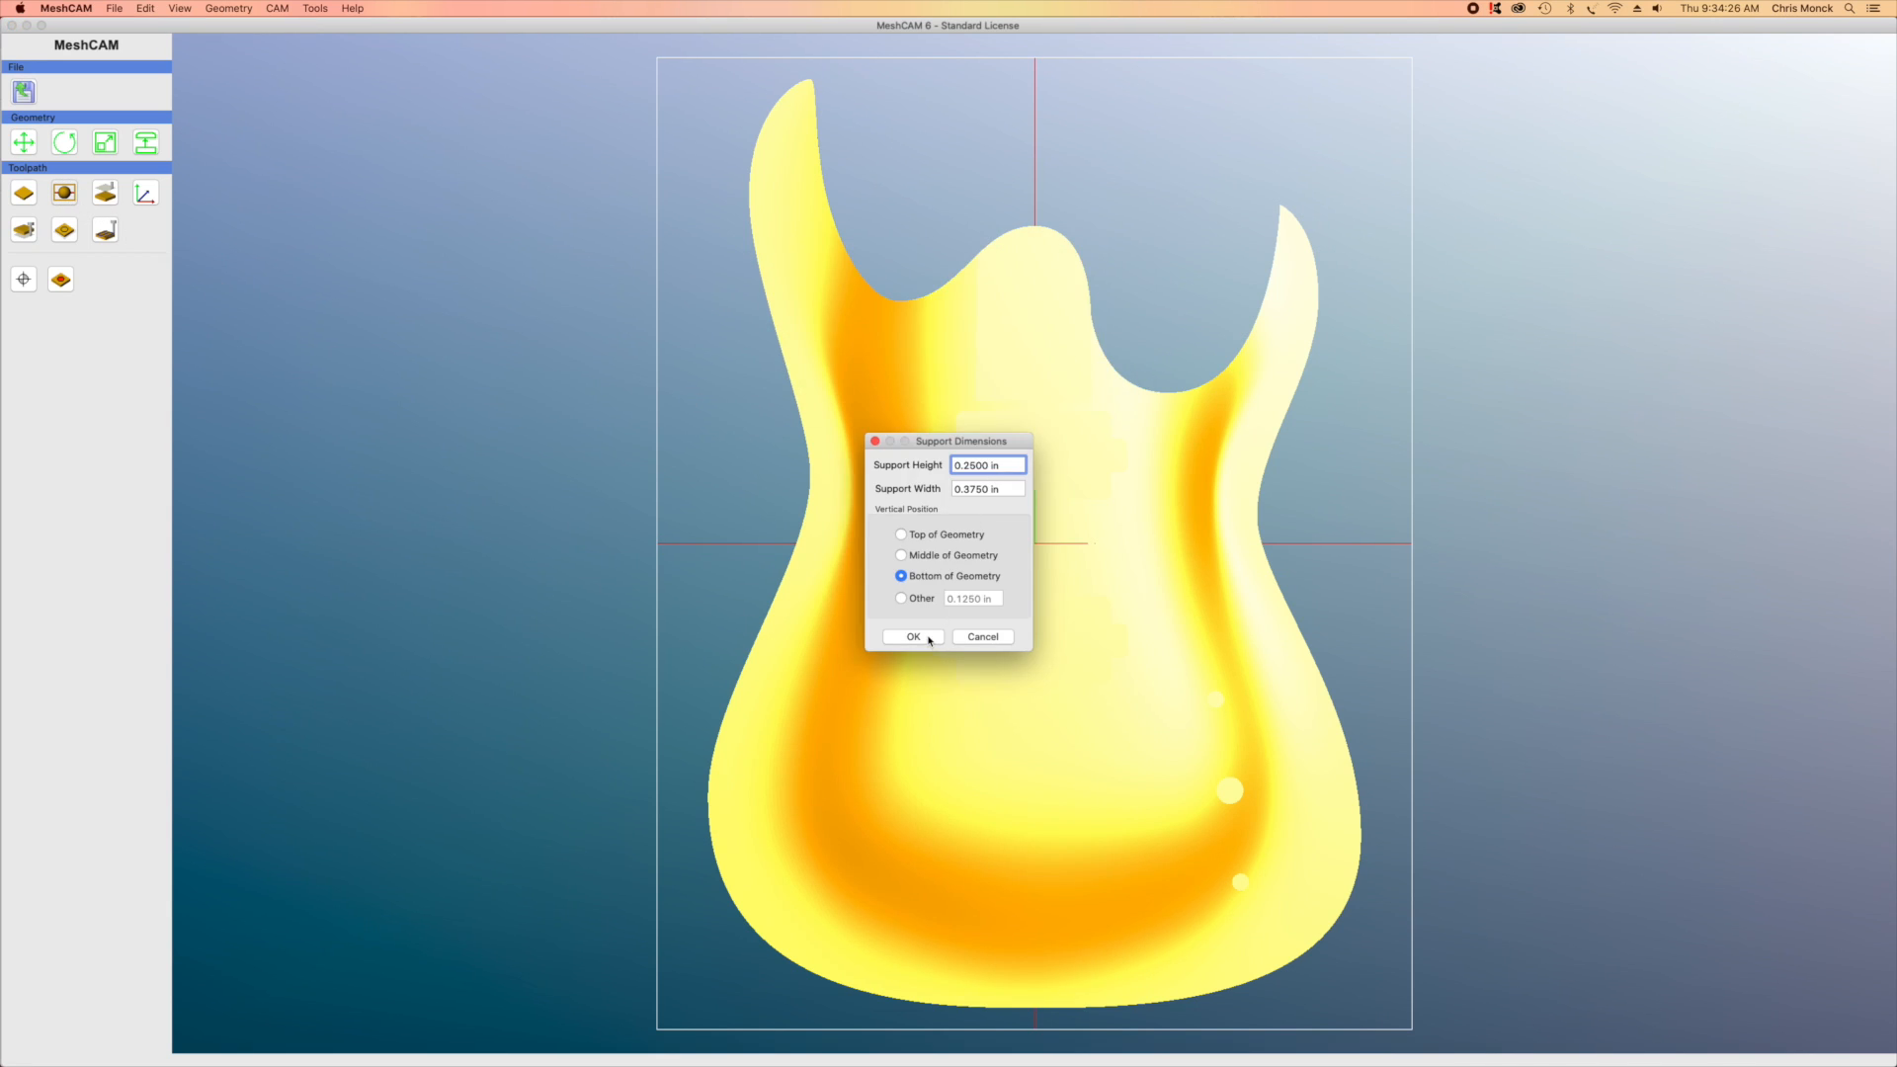
{"action": "left_click", "coordinate": [913, 638]}
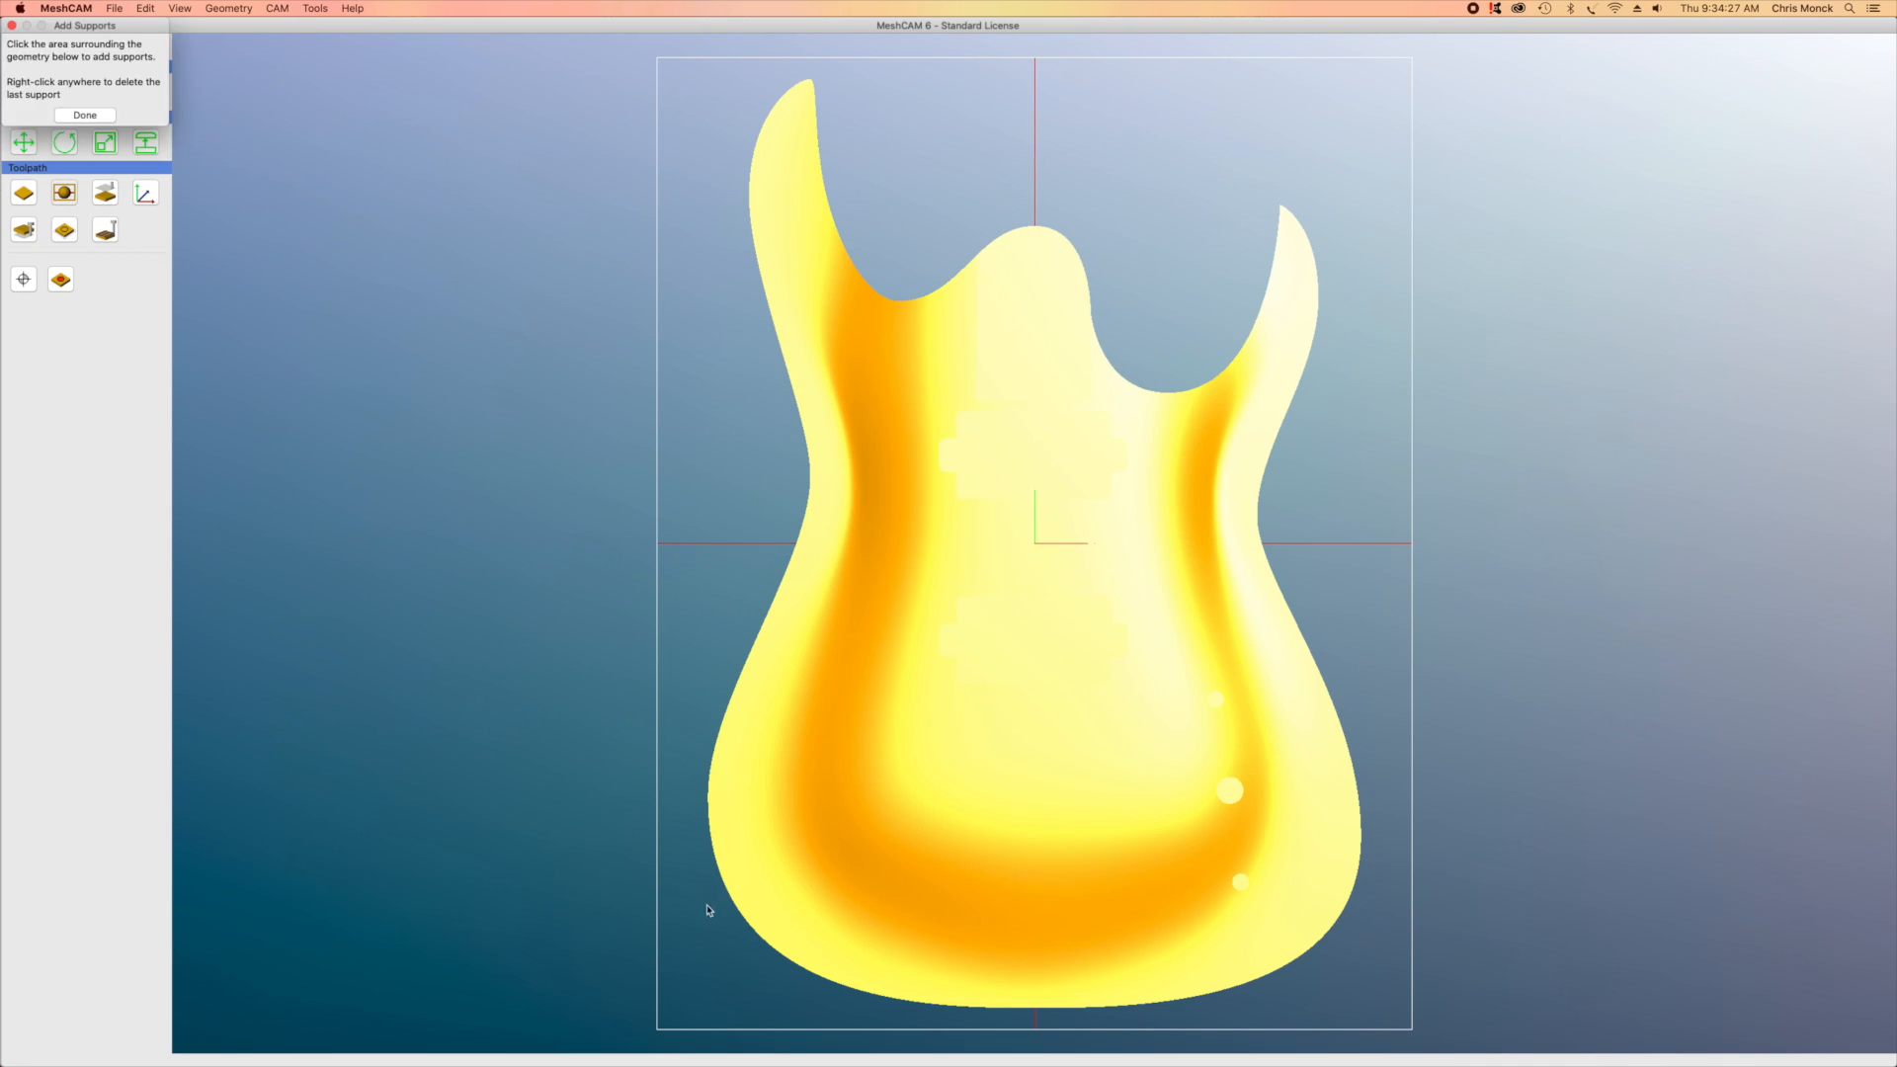
Place supports at both sides of the lower bout, two along the base, one at the right waist, and one on each horn
{"action": "left_click", "coordinate": [682, 835]}
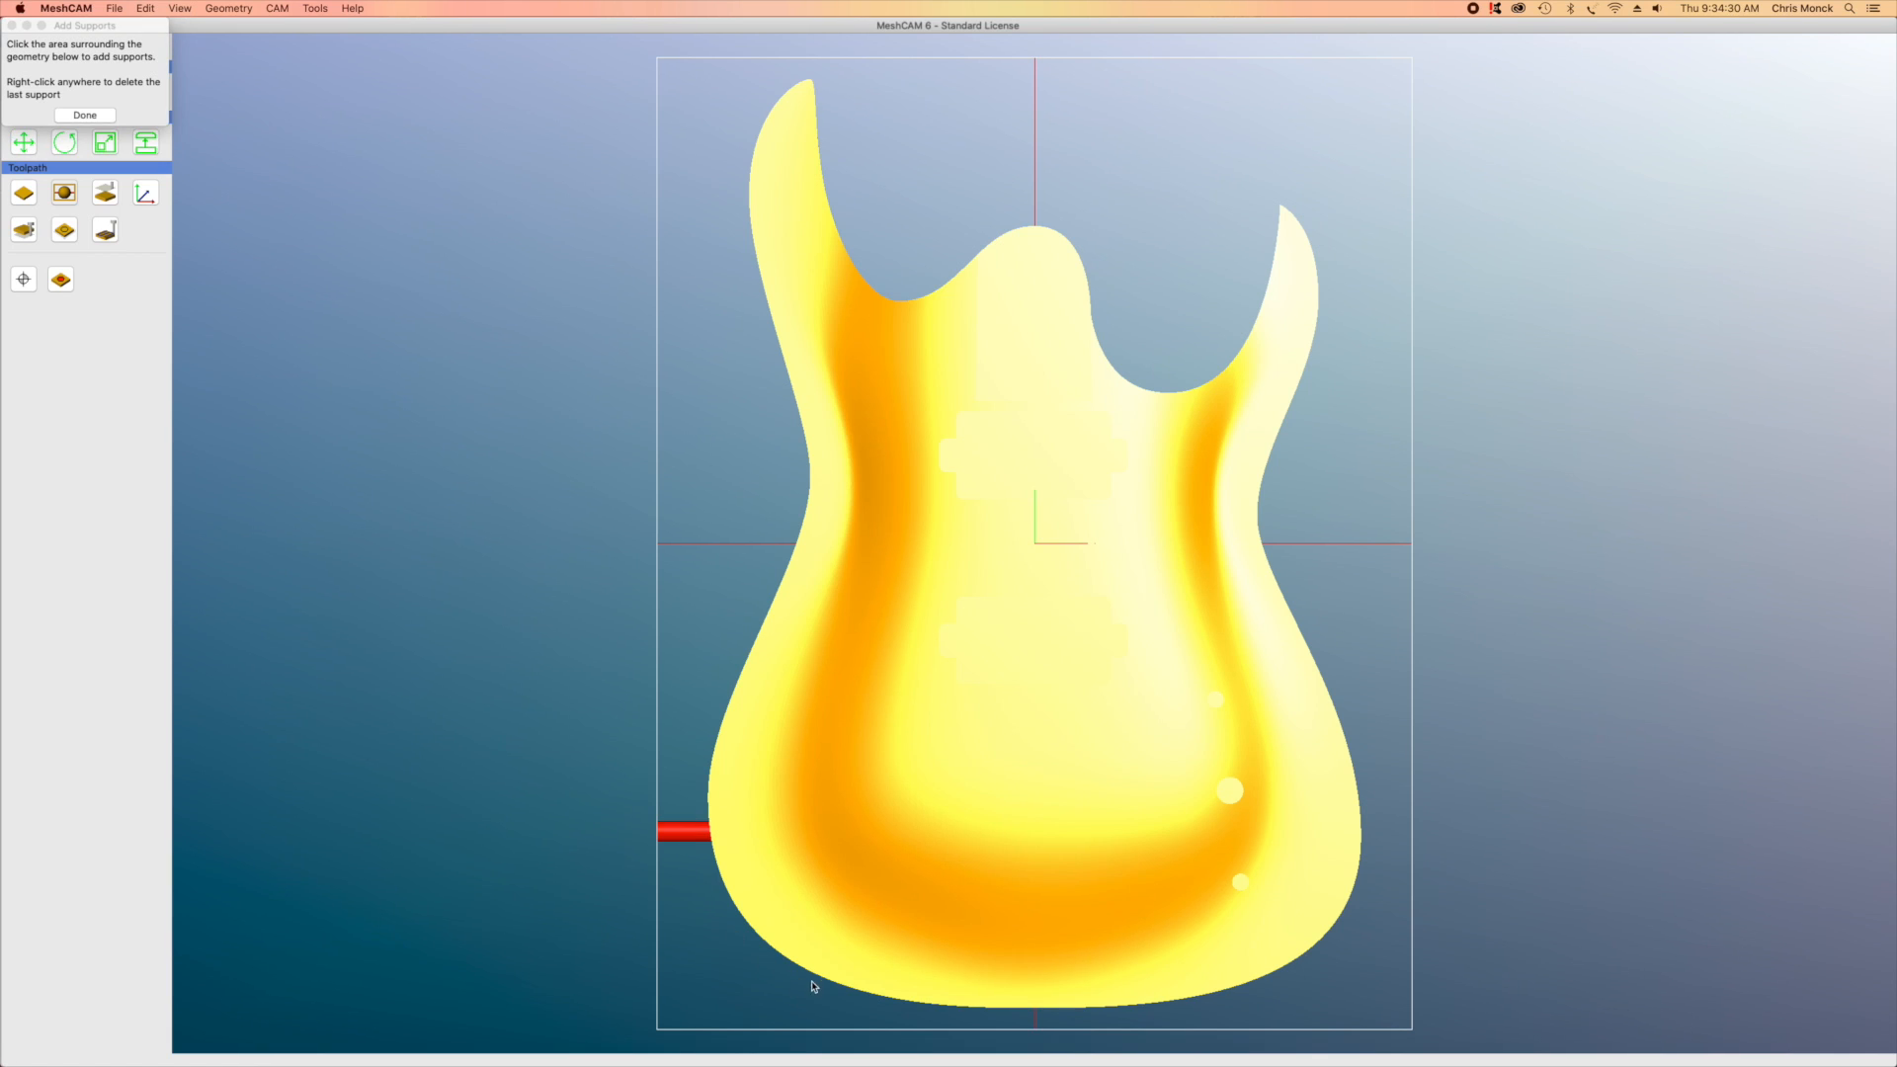
{"action": "left_click", "coordinate": [857, 1006]}
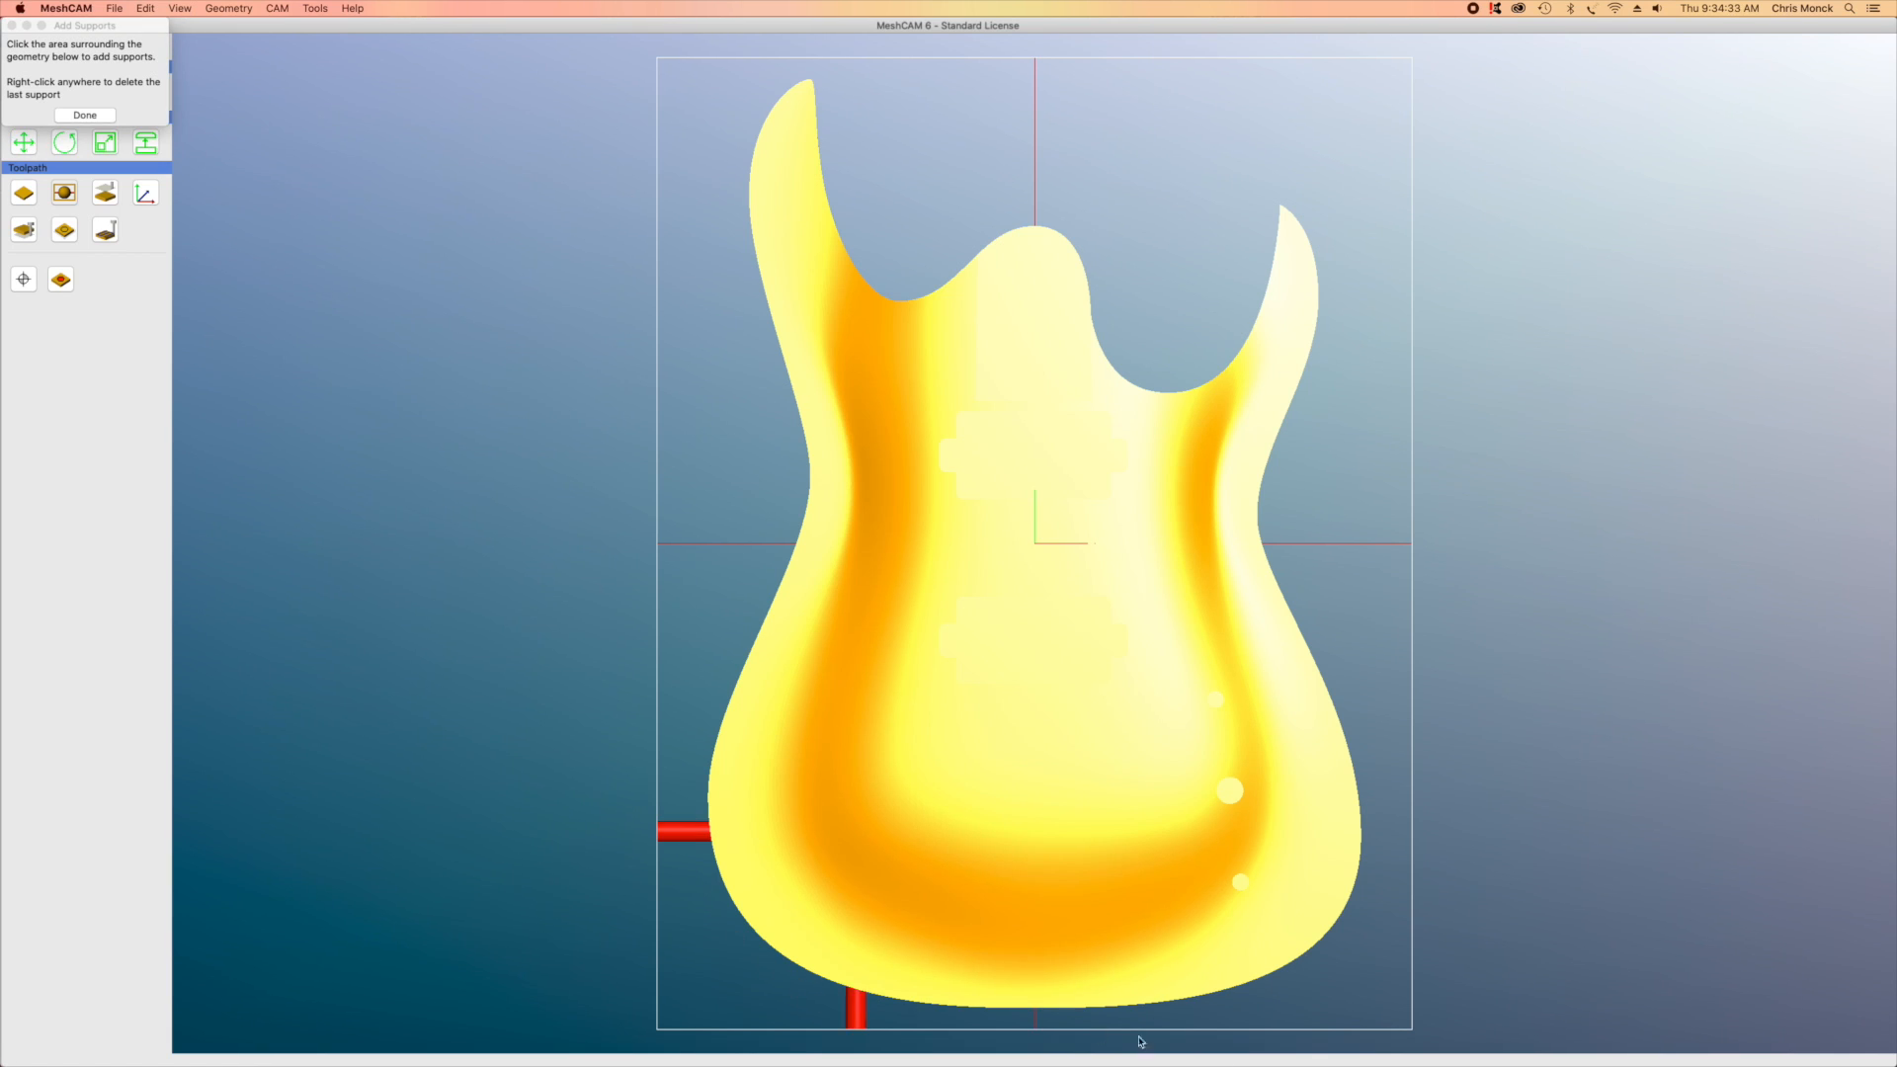
{"action": "left_click", "coordinate": [1223, 1007]}
{"action": "left_click", "coordinate": [1399, 837]}
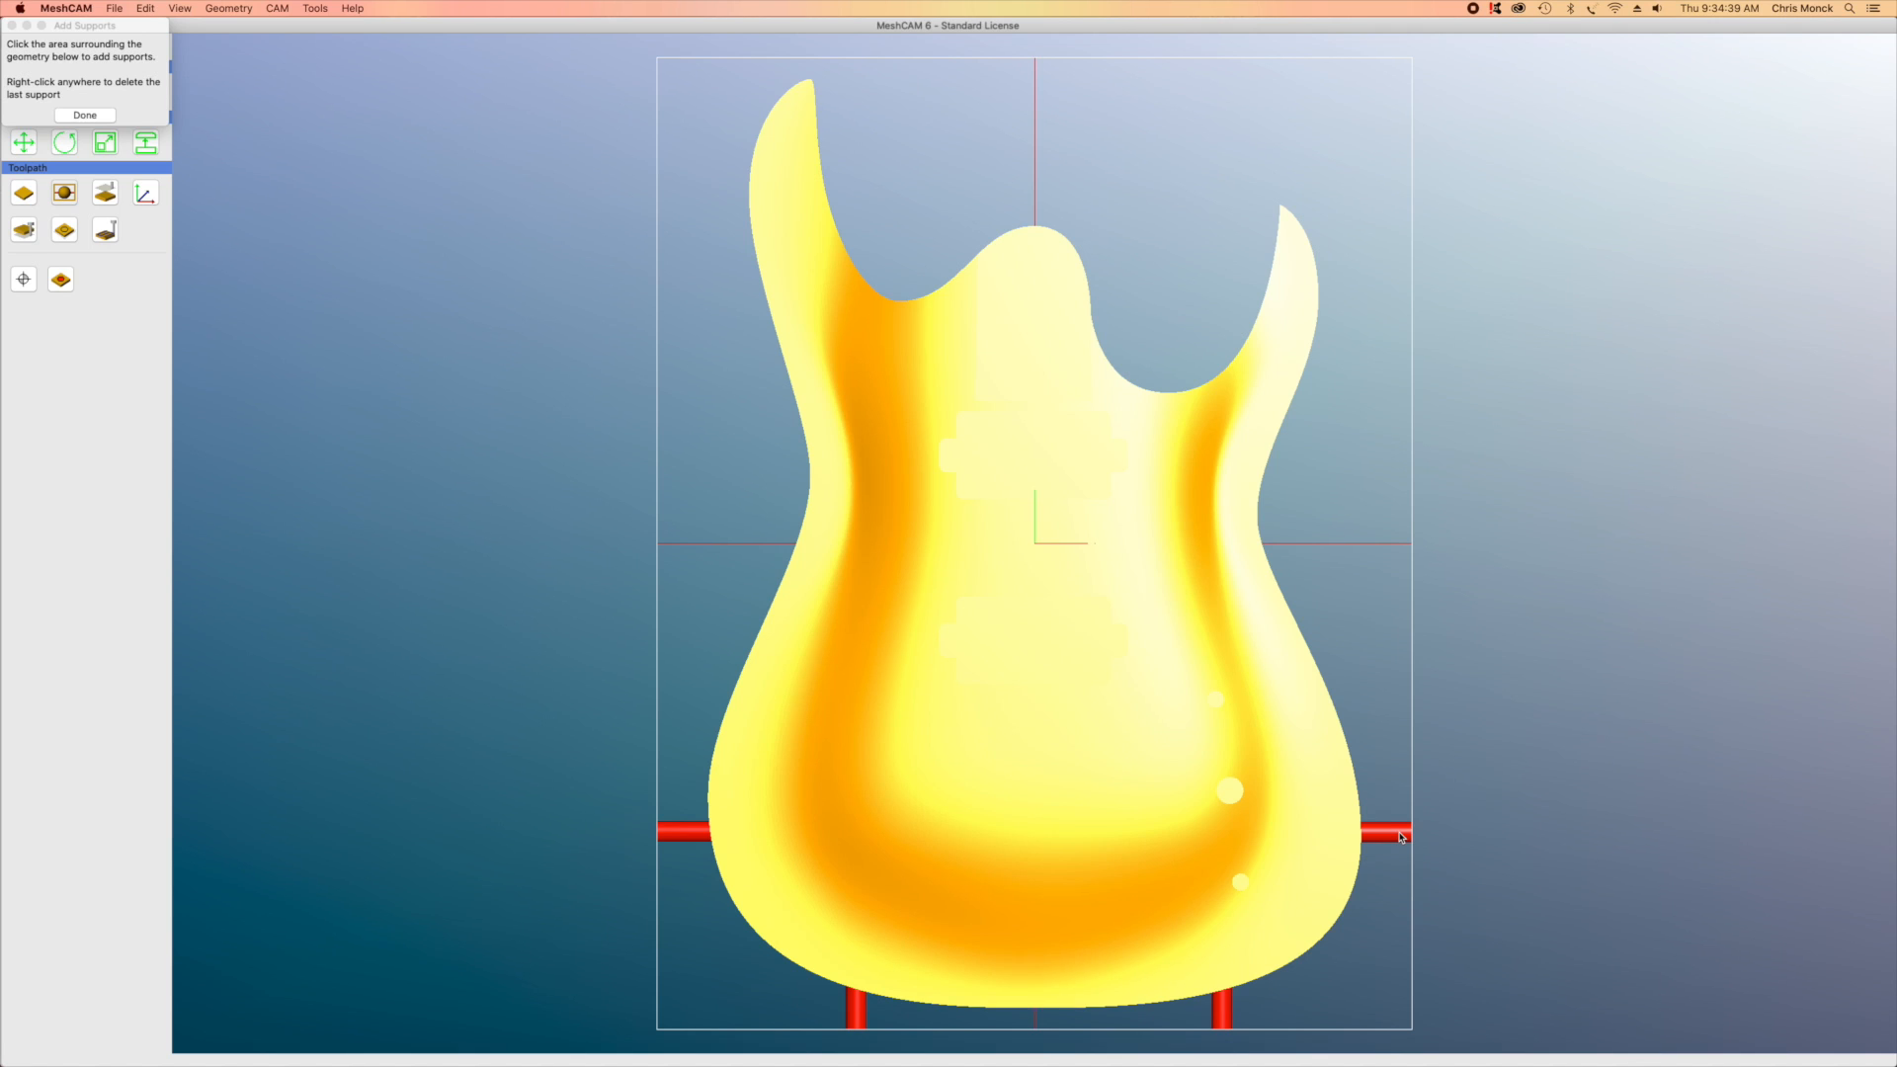
{"action": "left_click", "coordinate": [1334, 524]}
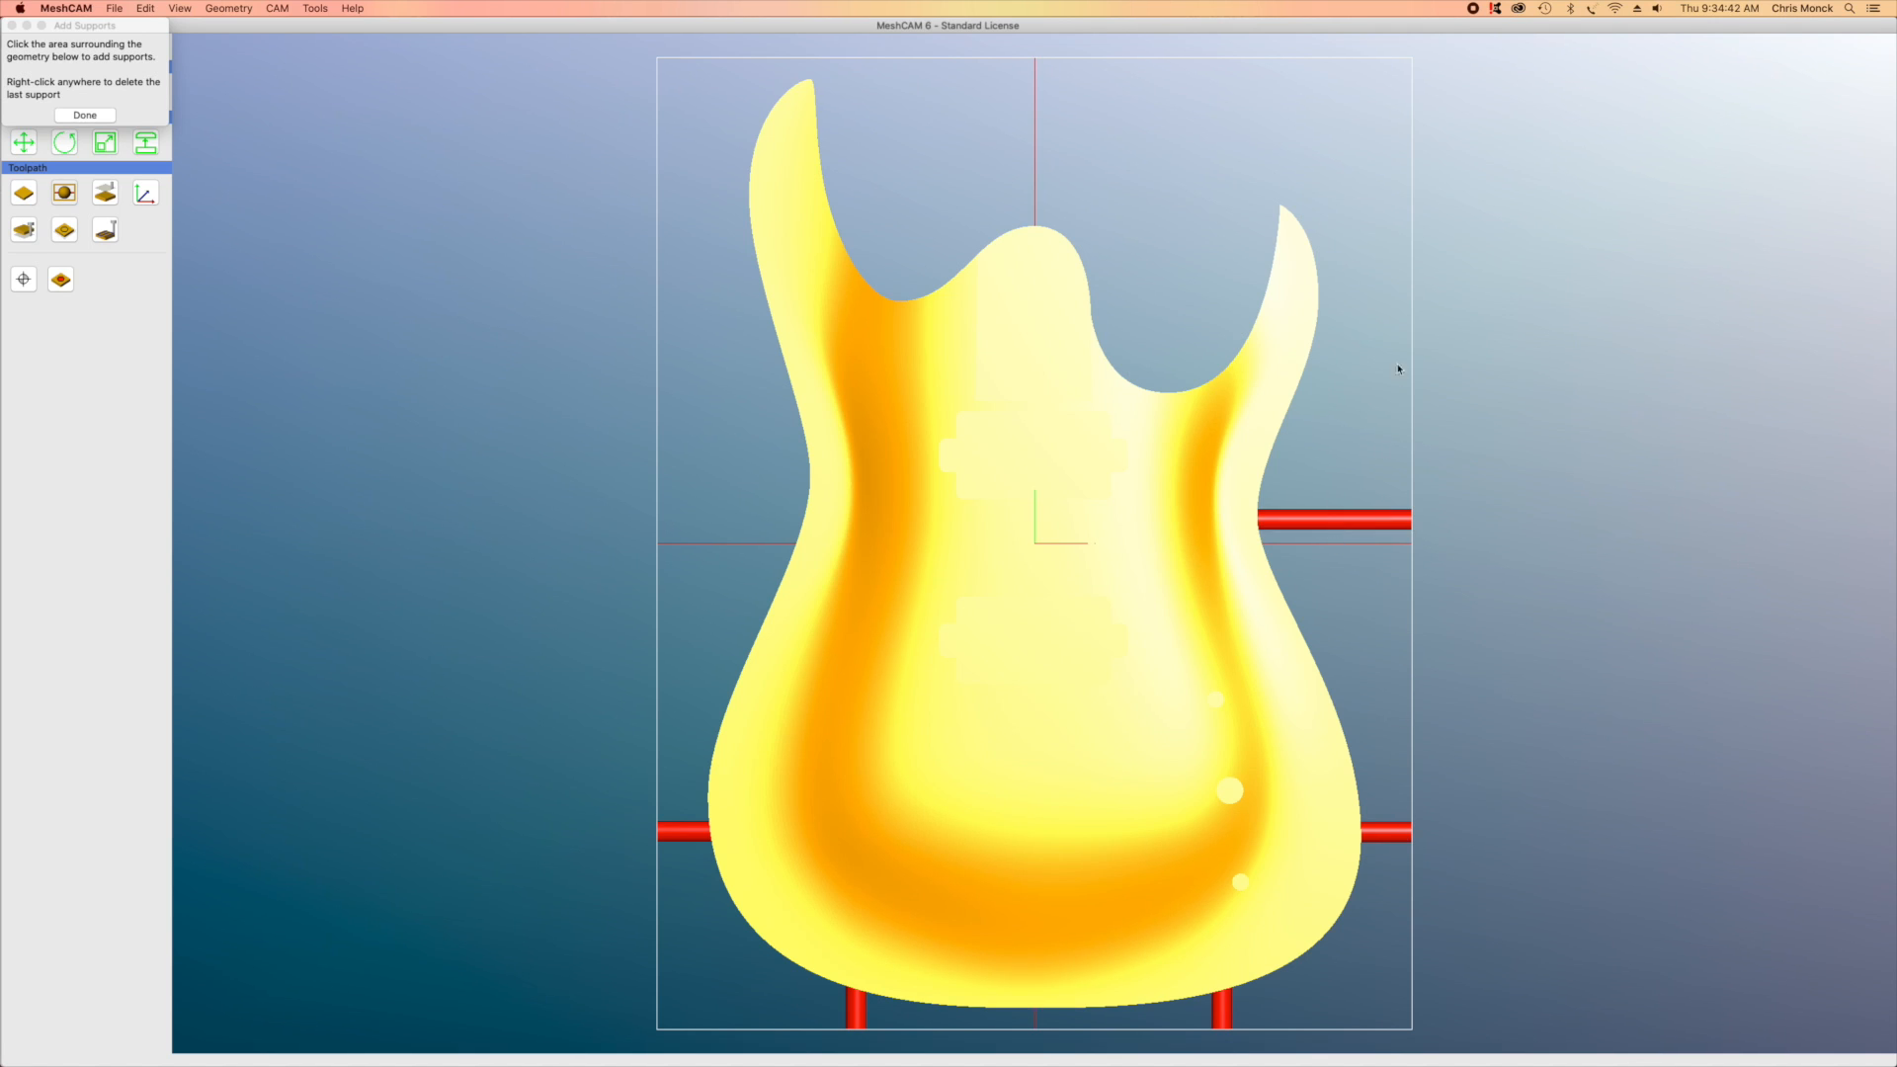
{"action": "left_click", "coordinate": [1388, 276]}
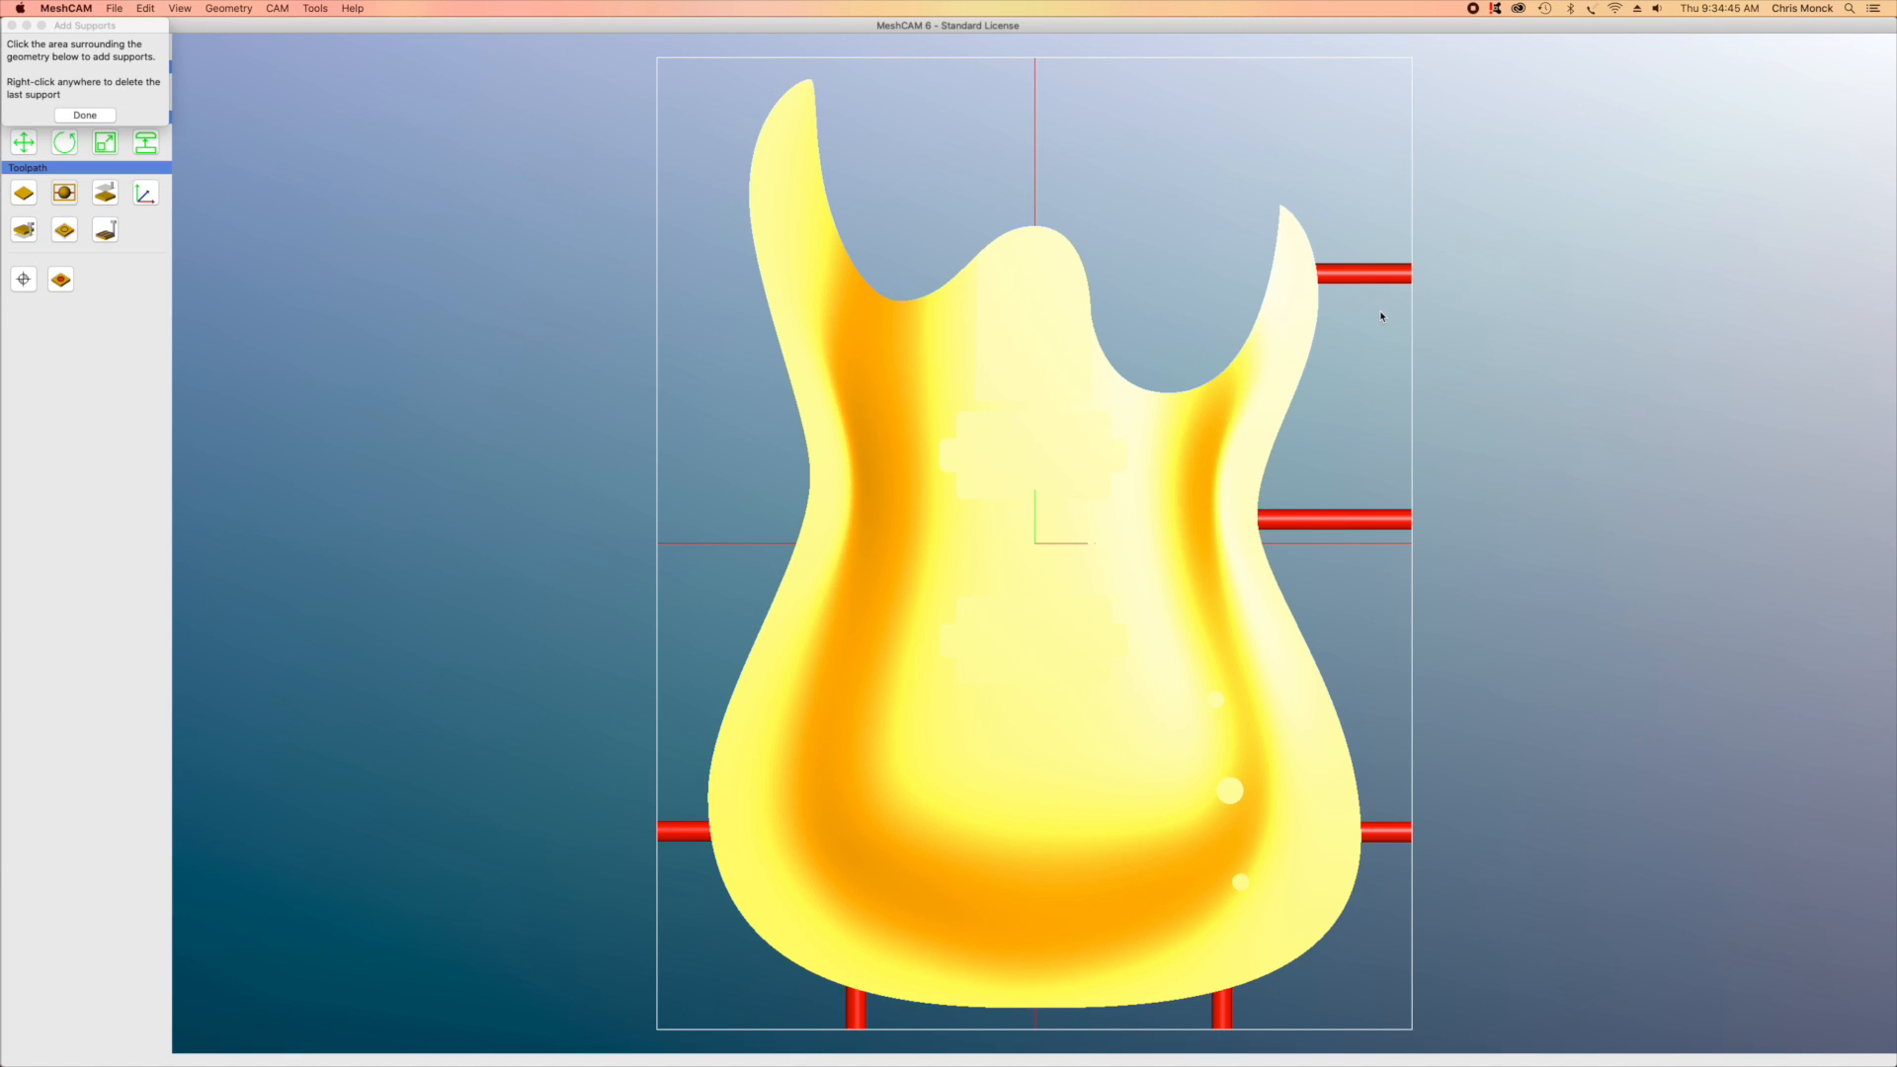
{"action": "left_click", "coordinate": [734, 139]}
{"action": "left_click", "coordinate": [99, 116]}
Inspect the supports from an angle, return to the view from above, and accept a maximum cutting depth of 1.75 in
{"action": "left_click_drag", "start_coordinate": [392, 689], "coordinate": [949, 326]}
{"action": "left_click_drag", "start_coordinate": [593, 748], "coordinate": [993, 163]}
{"action": "left_click_drag", "start_coordinate": [727, 752], "coordinate": [318, 159]}
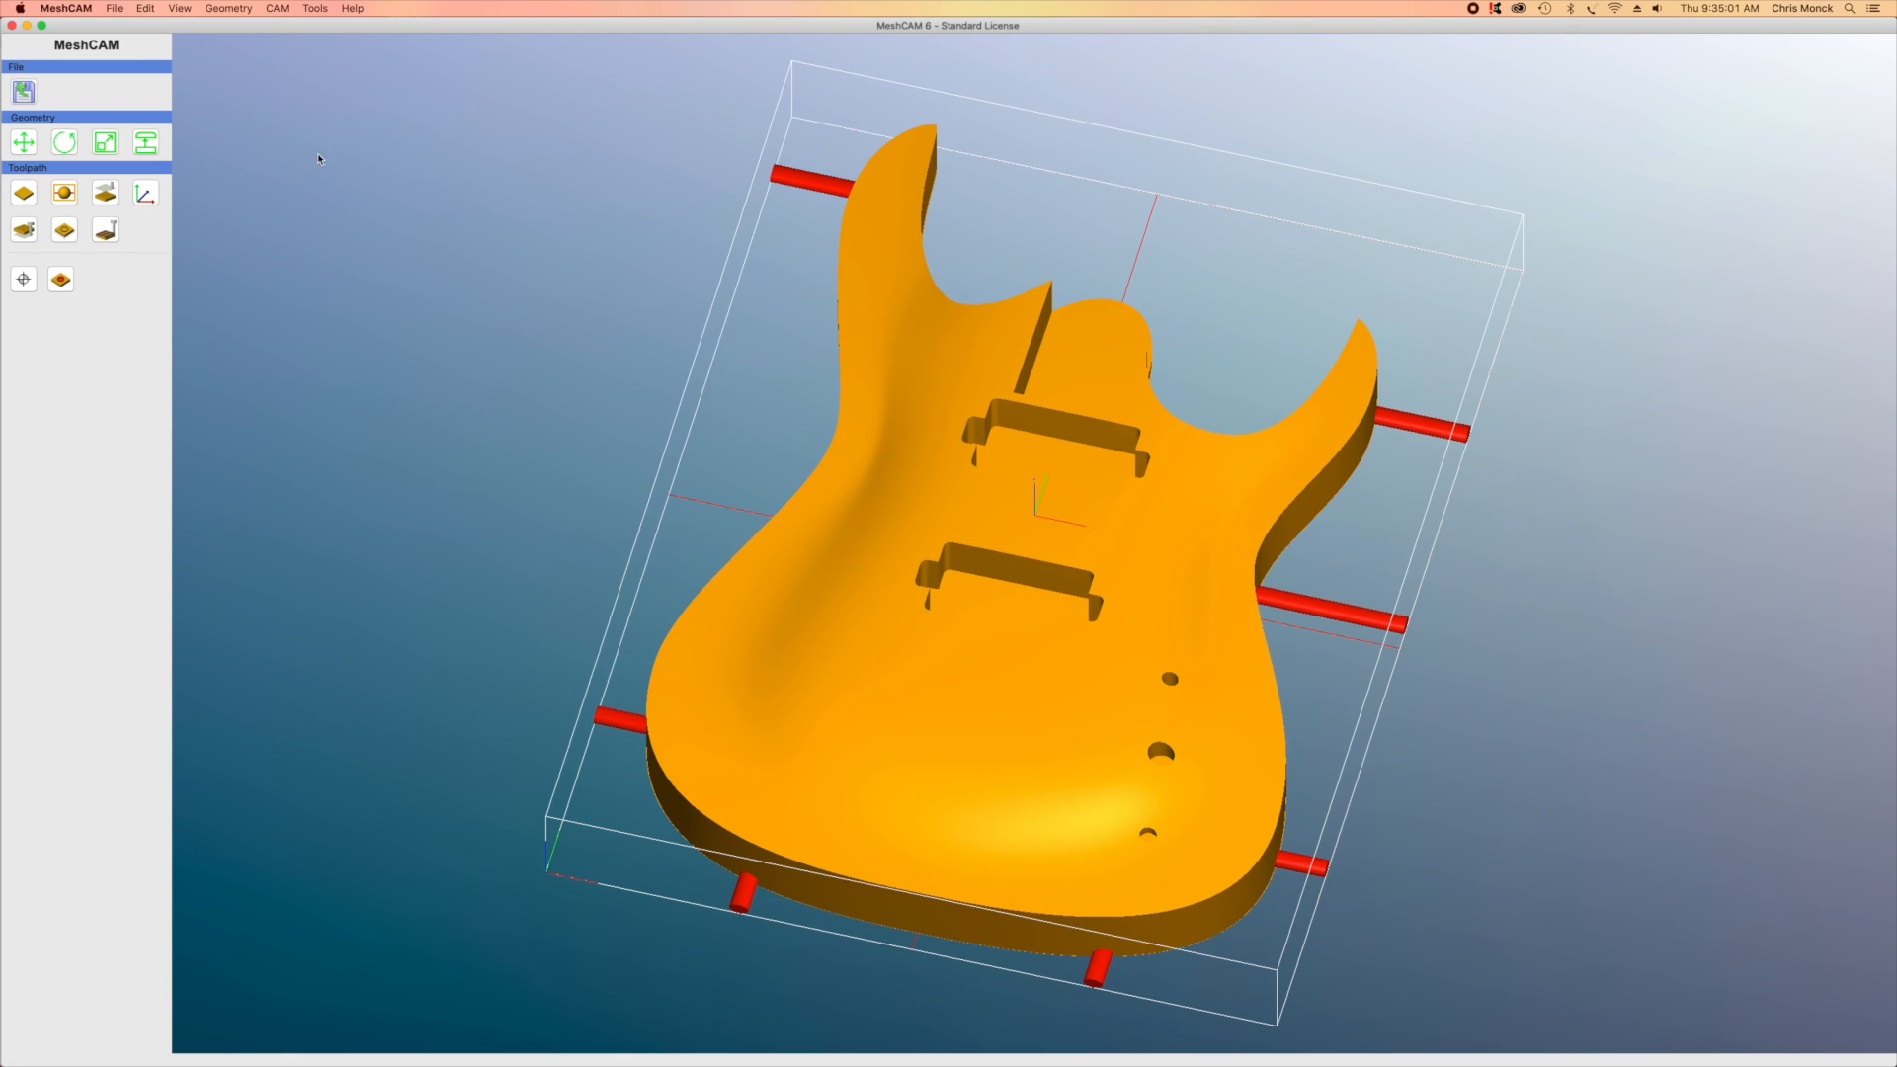
{"action": "left_click", "coordinate": [182, 10]}
{"action": "left_click", "coordinate": [188, 63]}
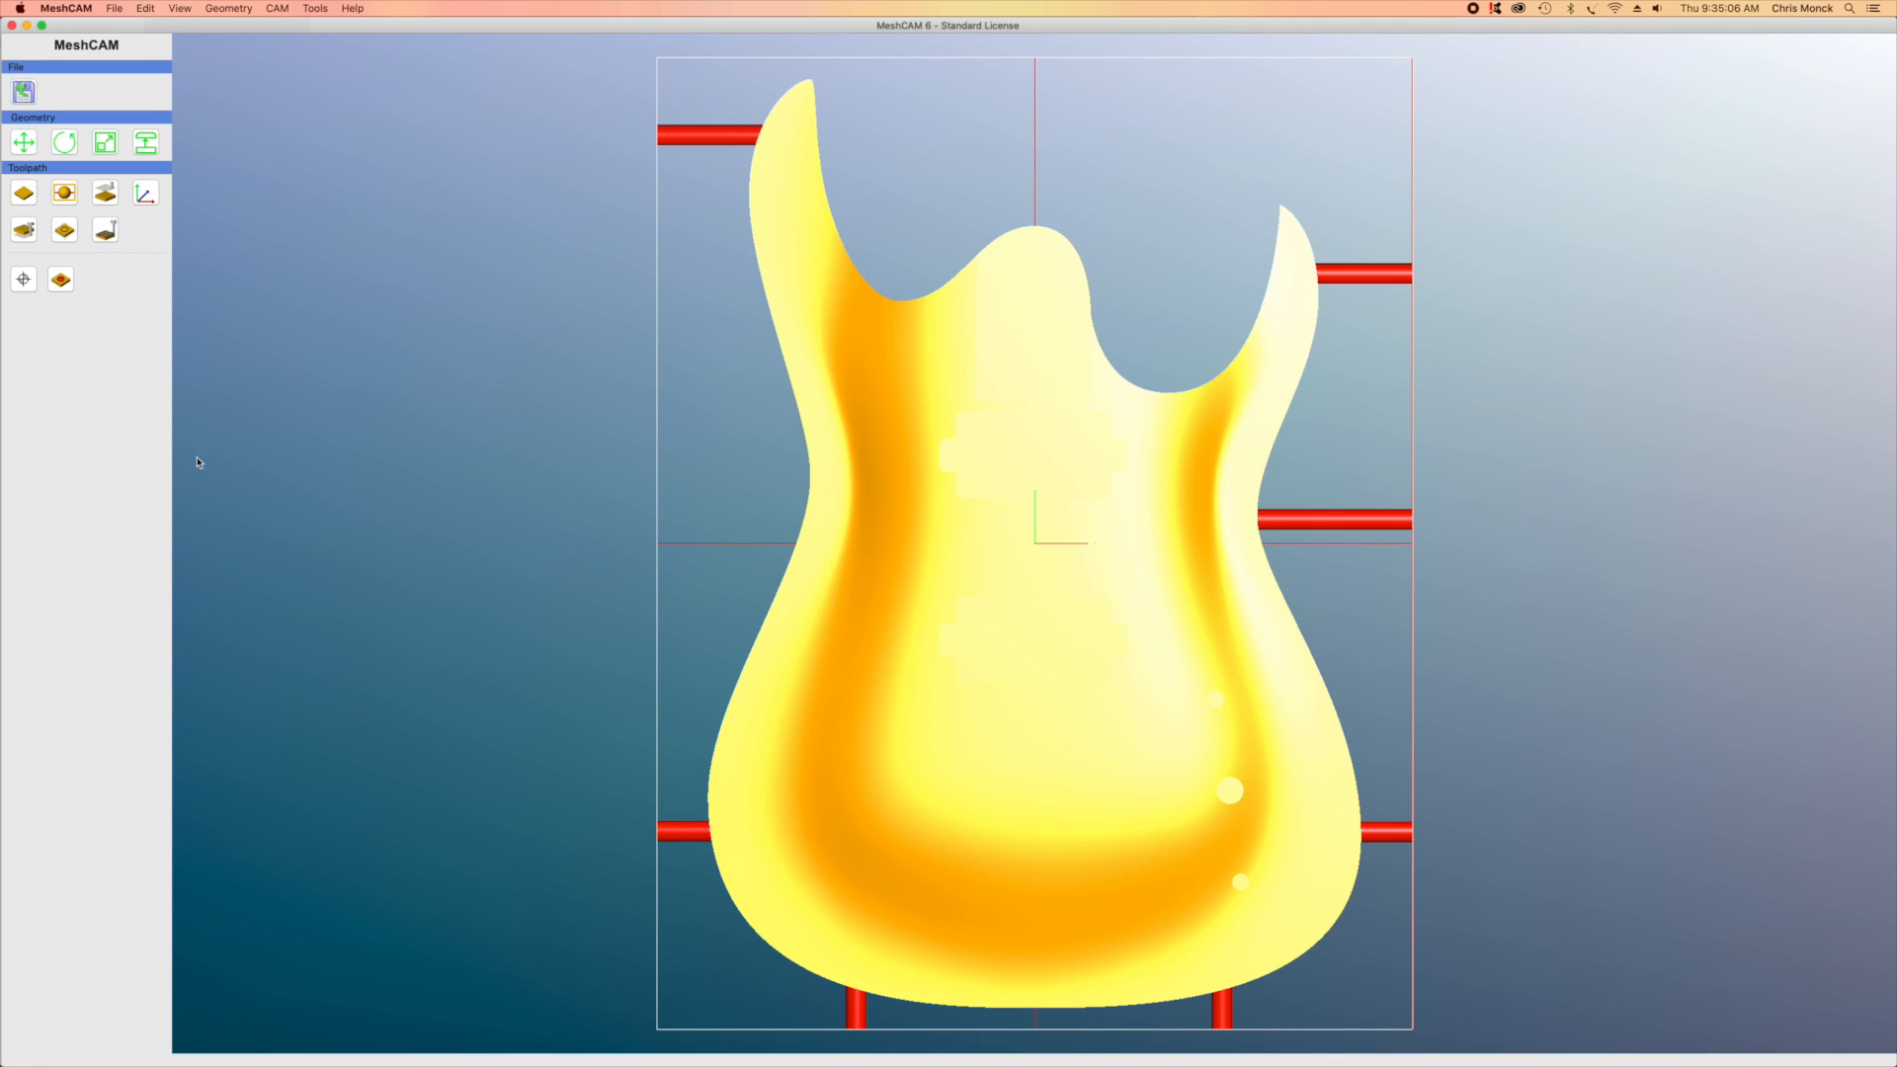
{"action": "left_click", "coordinate": [27, 236]}
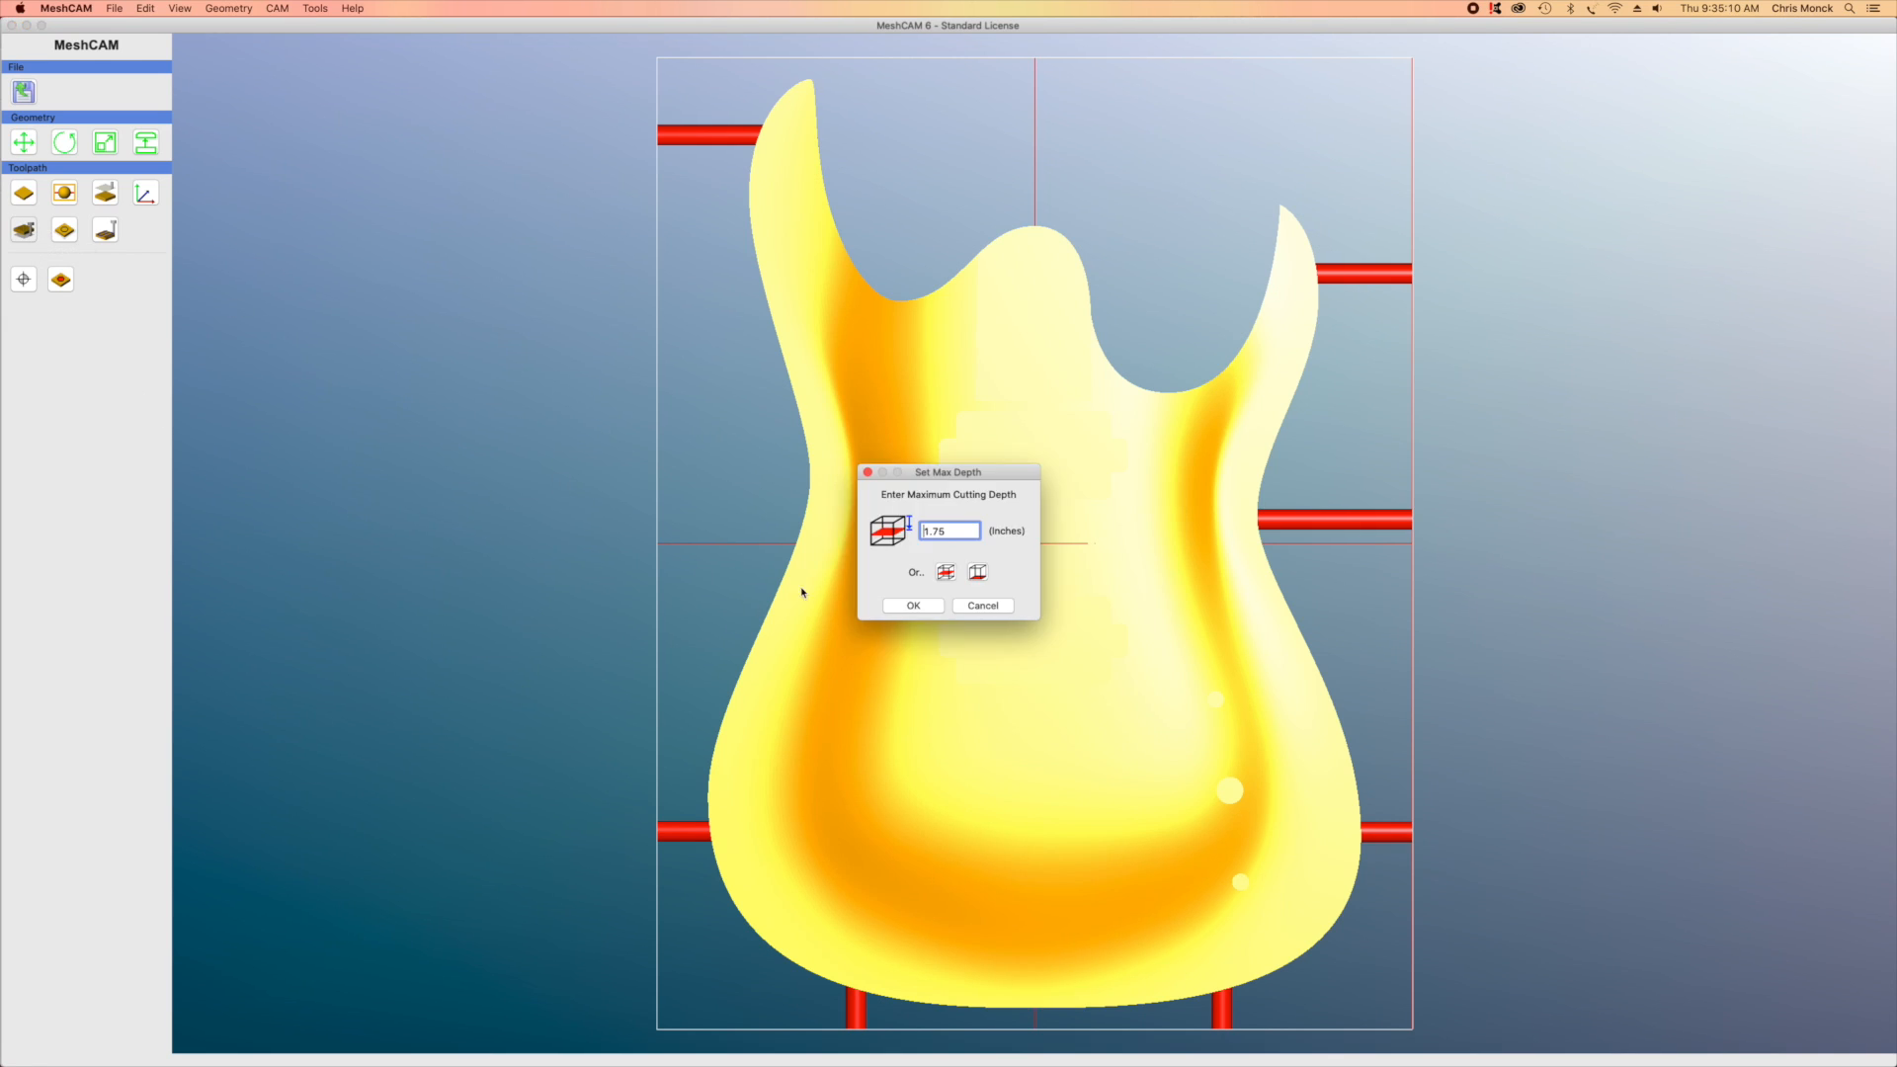
{"action": "left_click", "coordinate": [914, 604]}
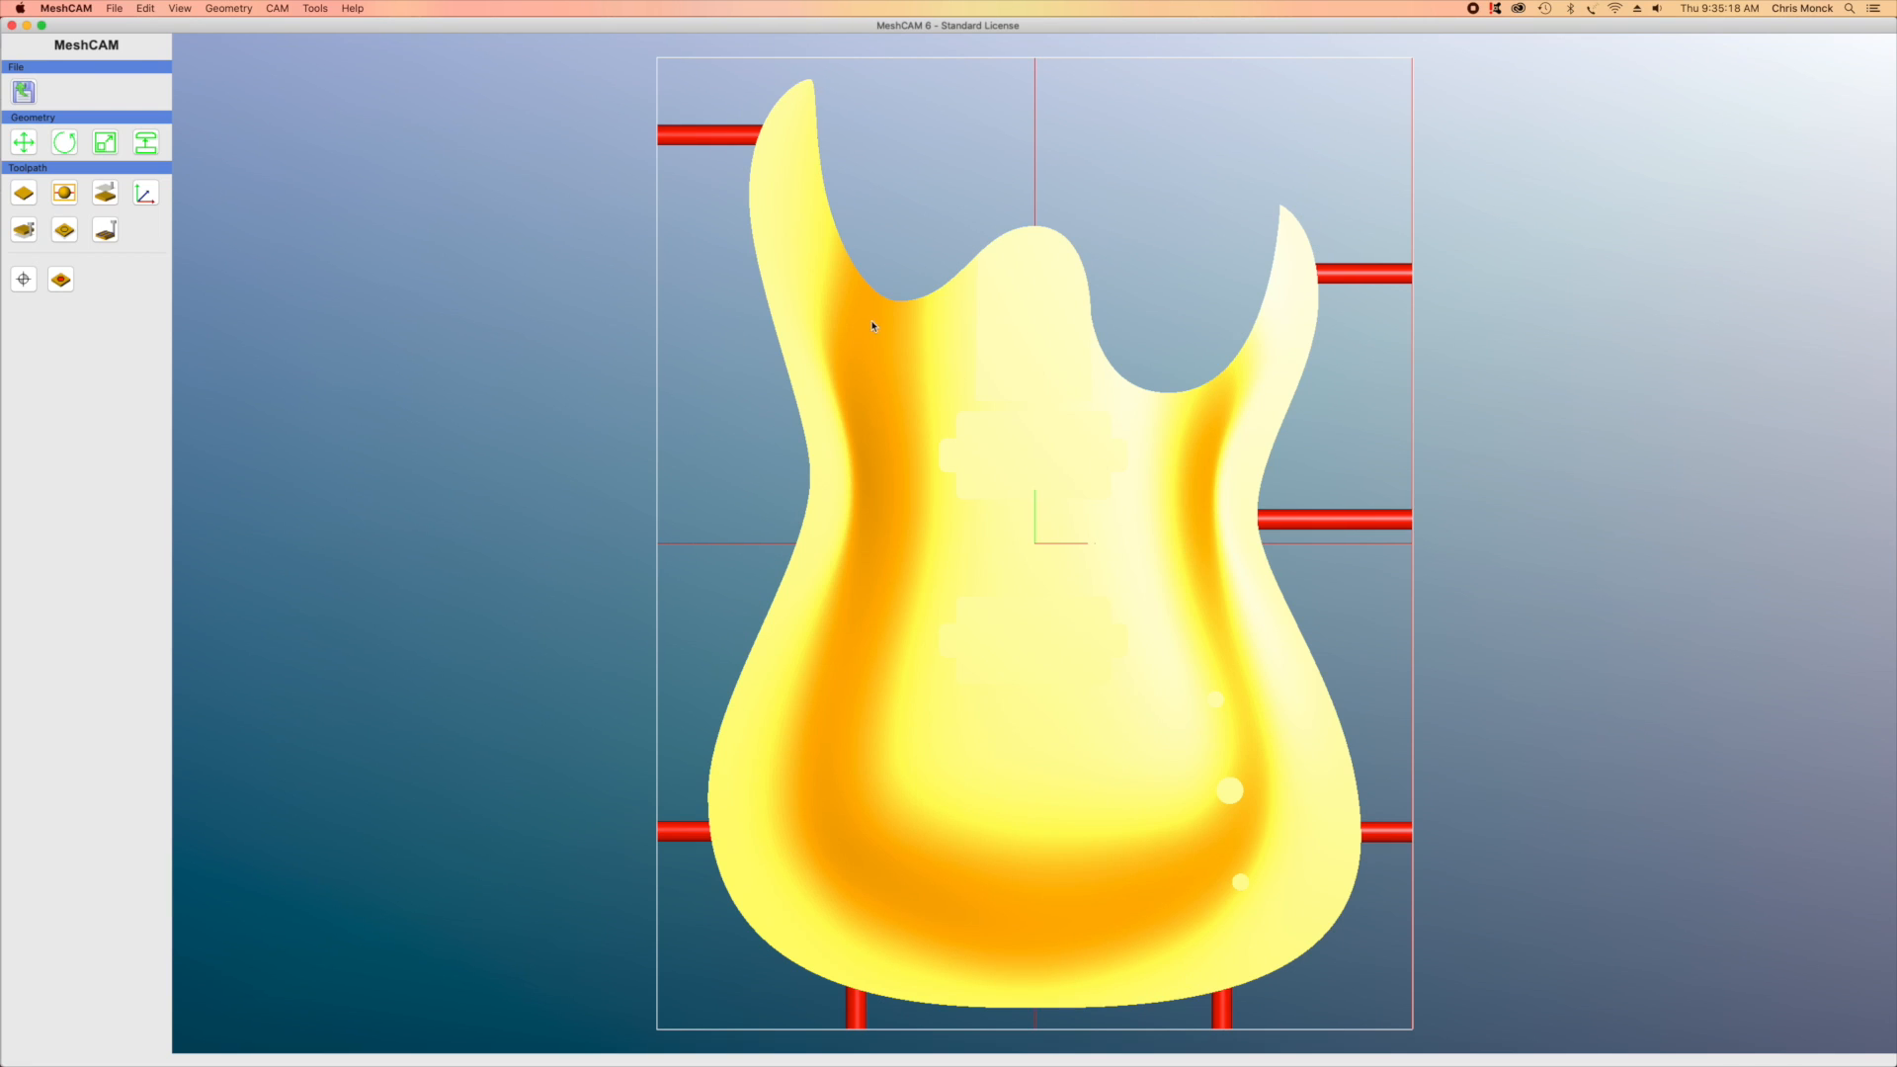
Set the roughing pass's stock to leave to 0.01 in in the toolpath parameters
{"action": "left_click", "coordinate": [107, 231]}
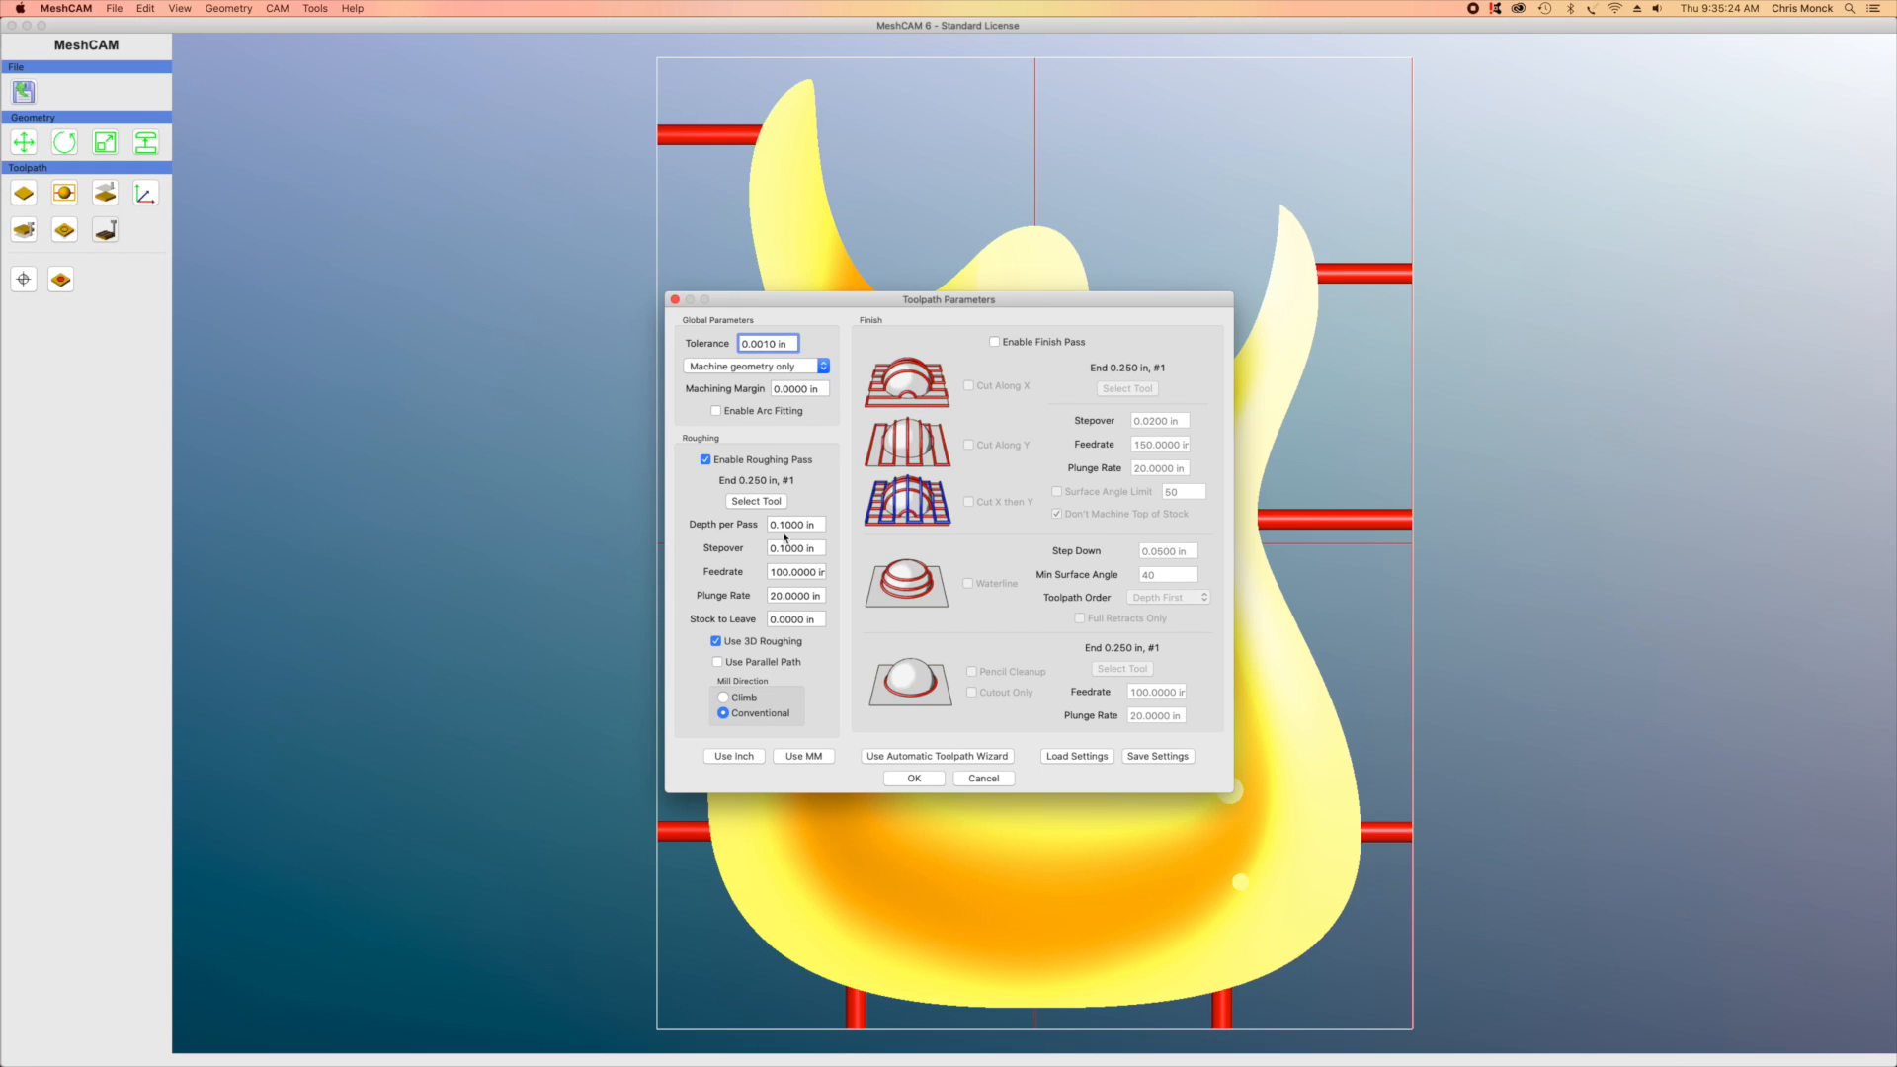
{"action": "left_click", "coordinate": [790, 620]}
{"action": "type", "text": "1"}
Enable a finish pass cutting along X, allow machining the top of stock, and generate the toolpath with a 0.275 in machining margin
{"action": "left_click", "coordinate": [994, 343]}
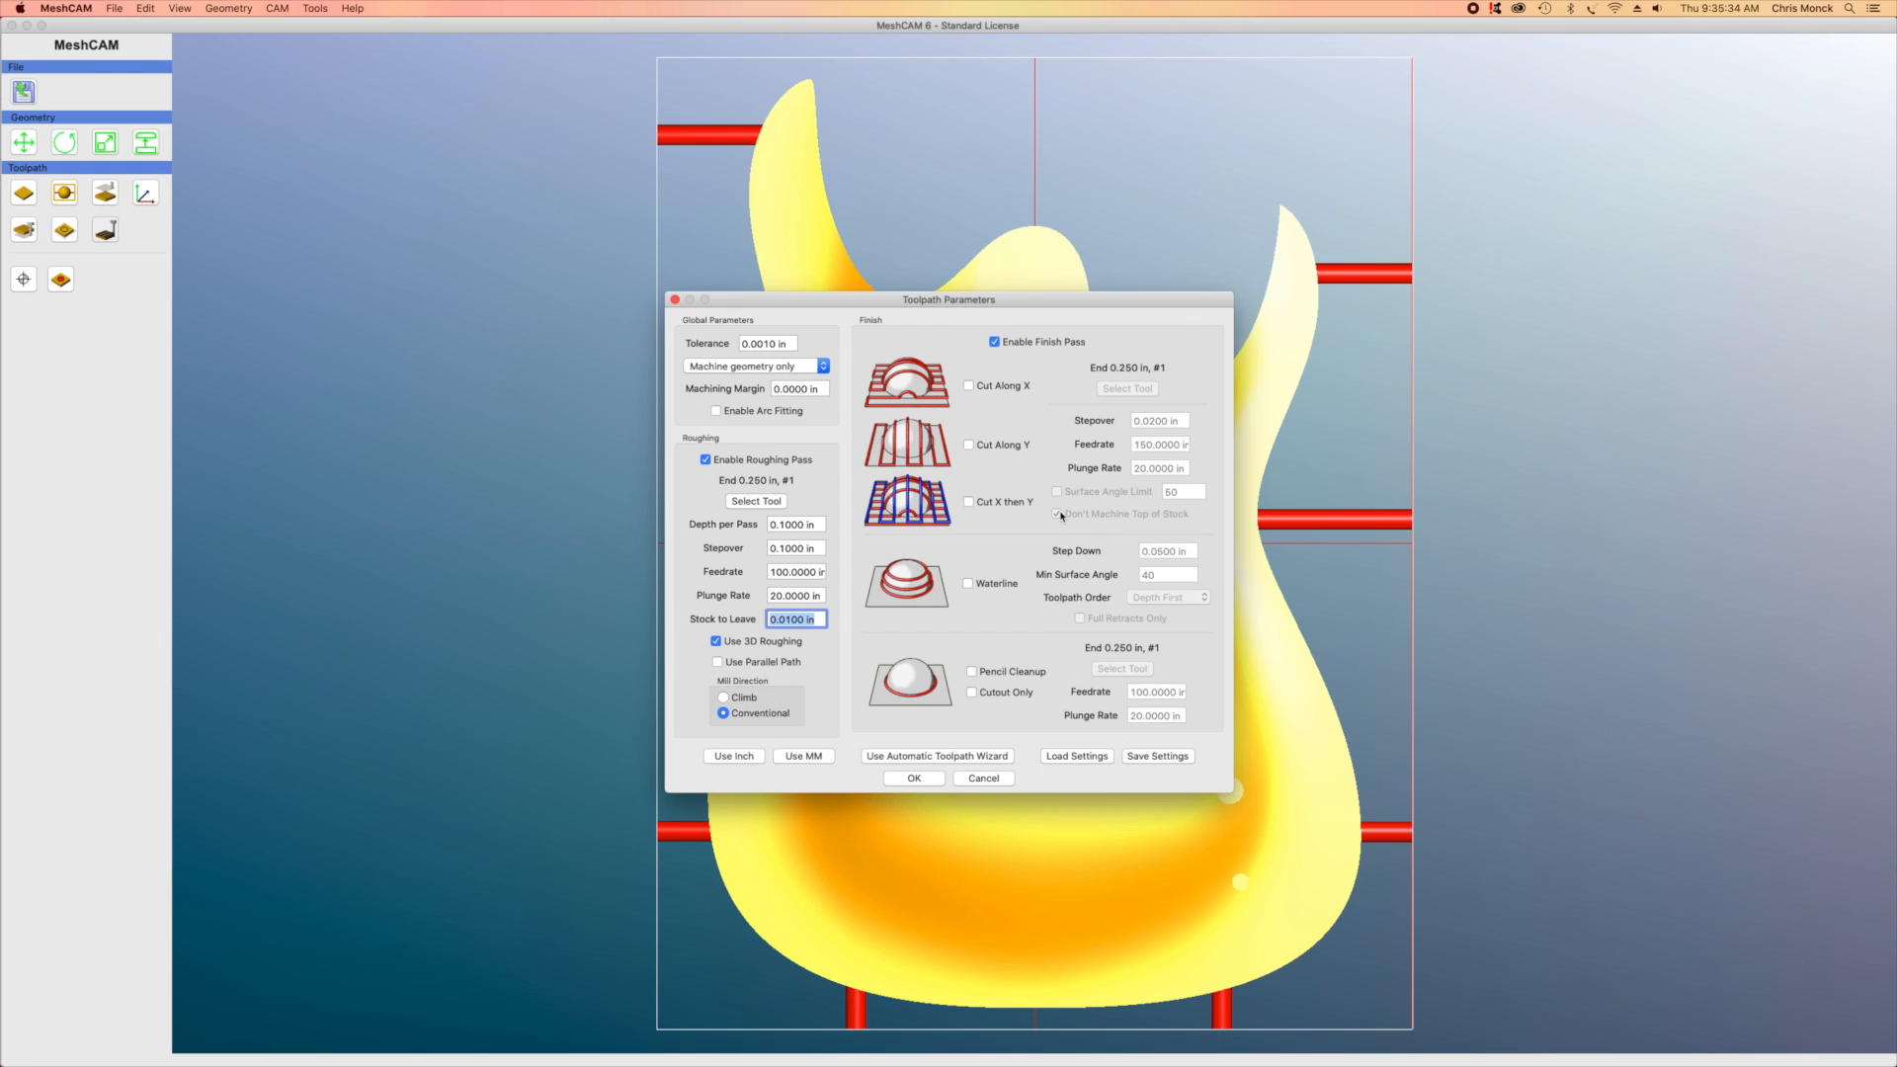
{"action": "left_click", "coordinate": [969, 386]}
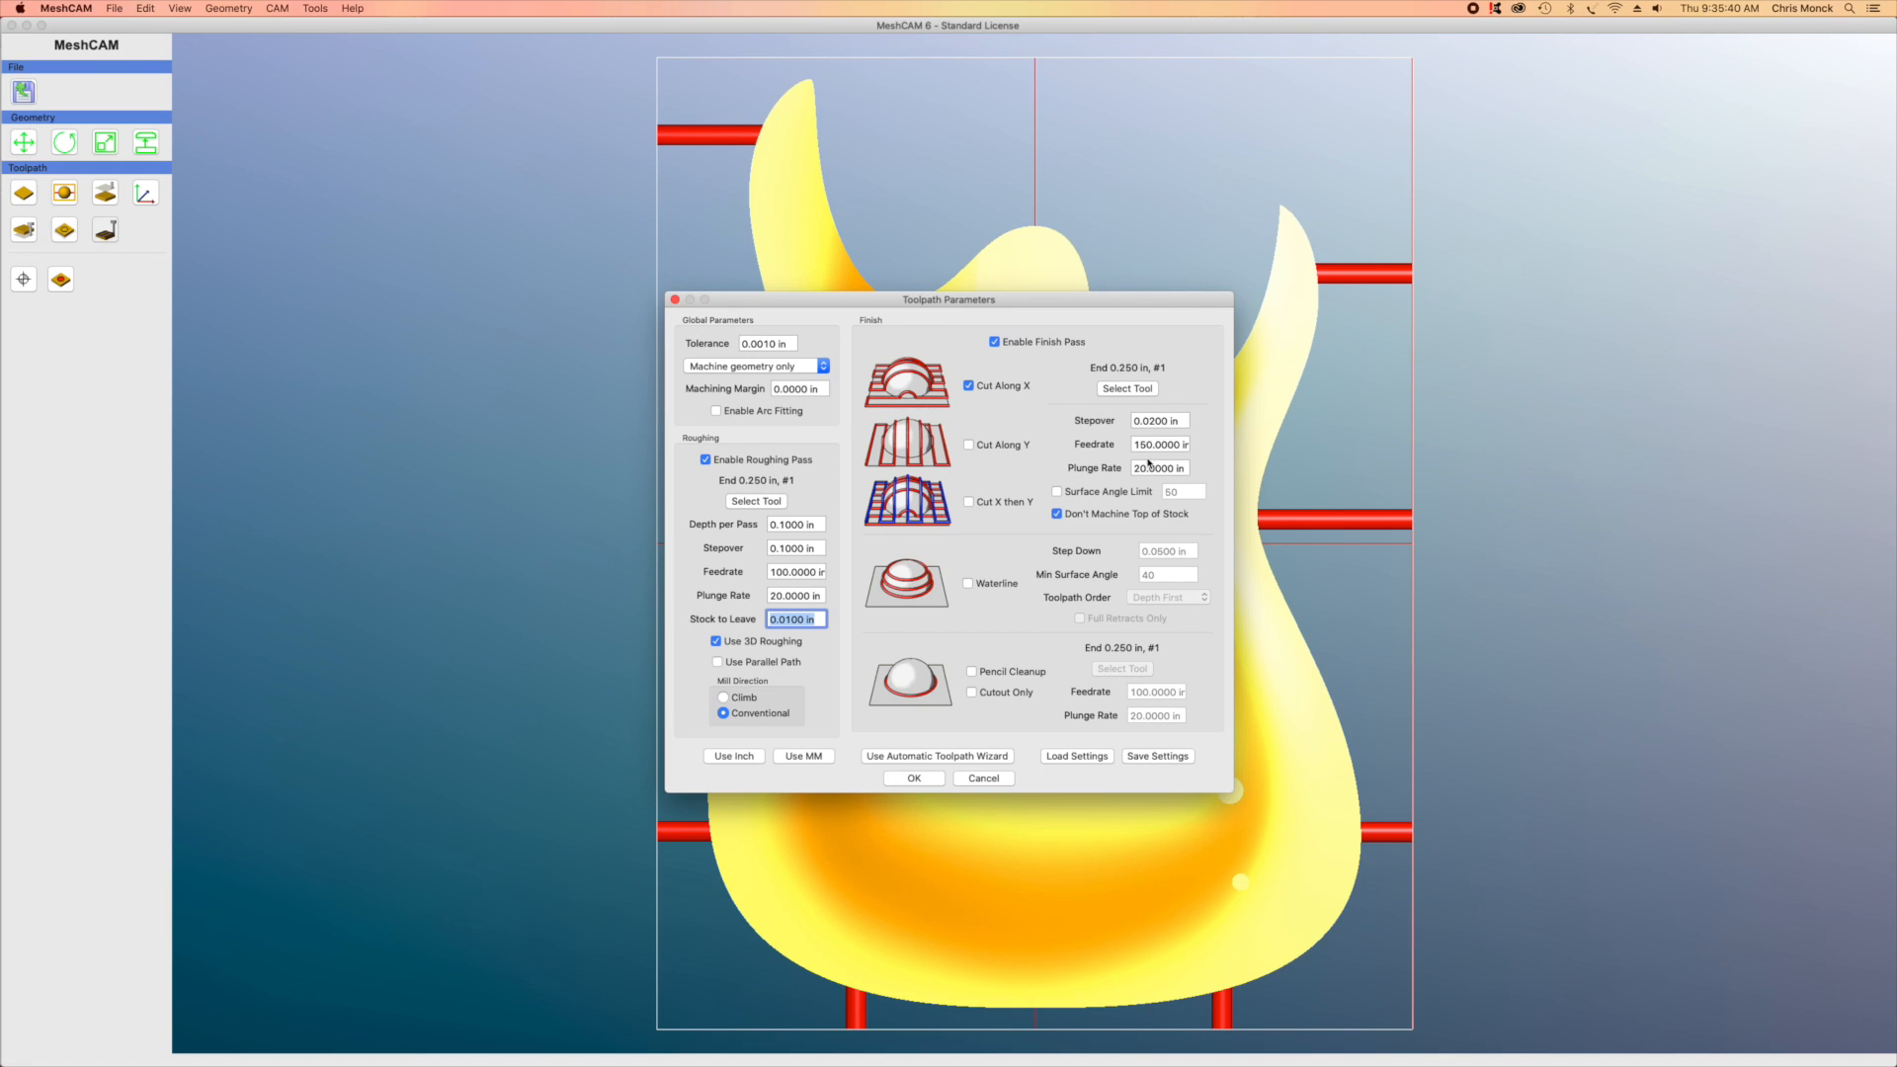
{"action": "left_click", "coordinate": [1057, 514]}
{"action": "left_click", "coordinate": [914, 779]}
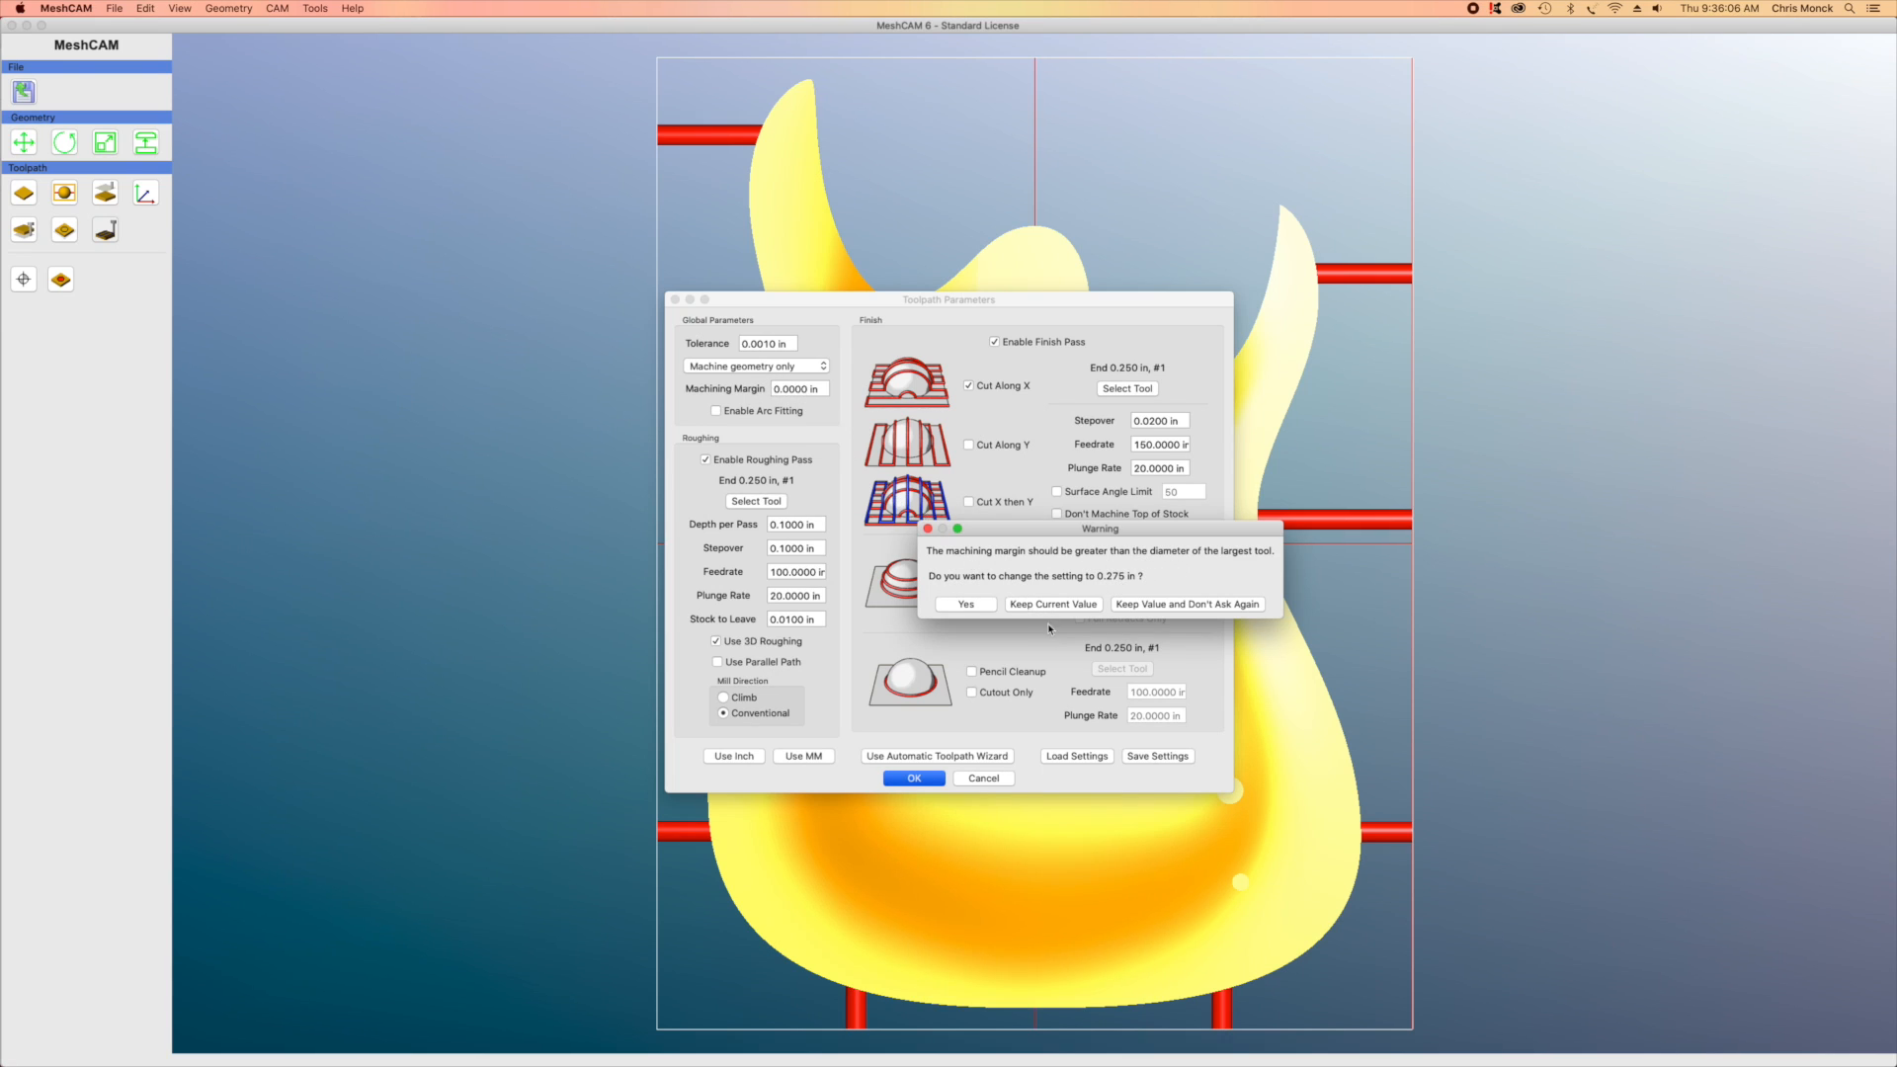
{"action": "left_click", "coordinate": [964, 605]}
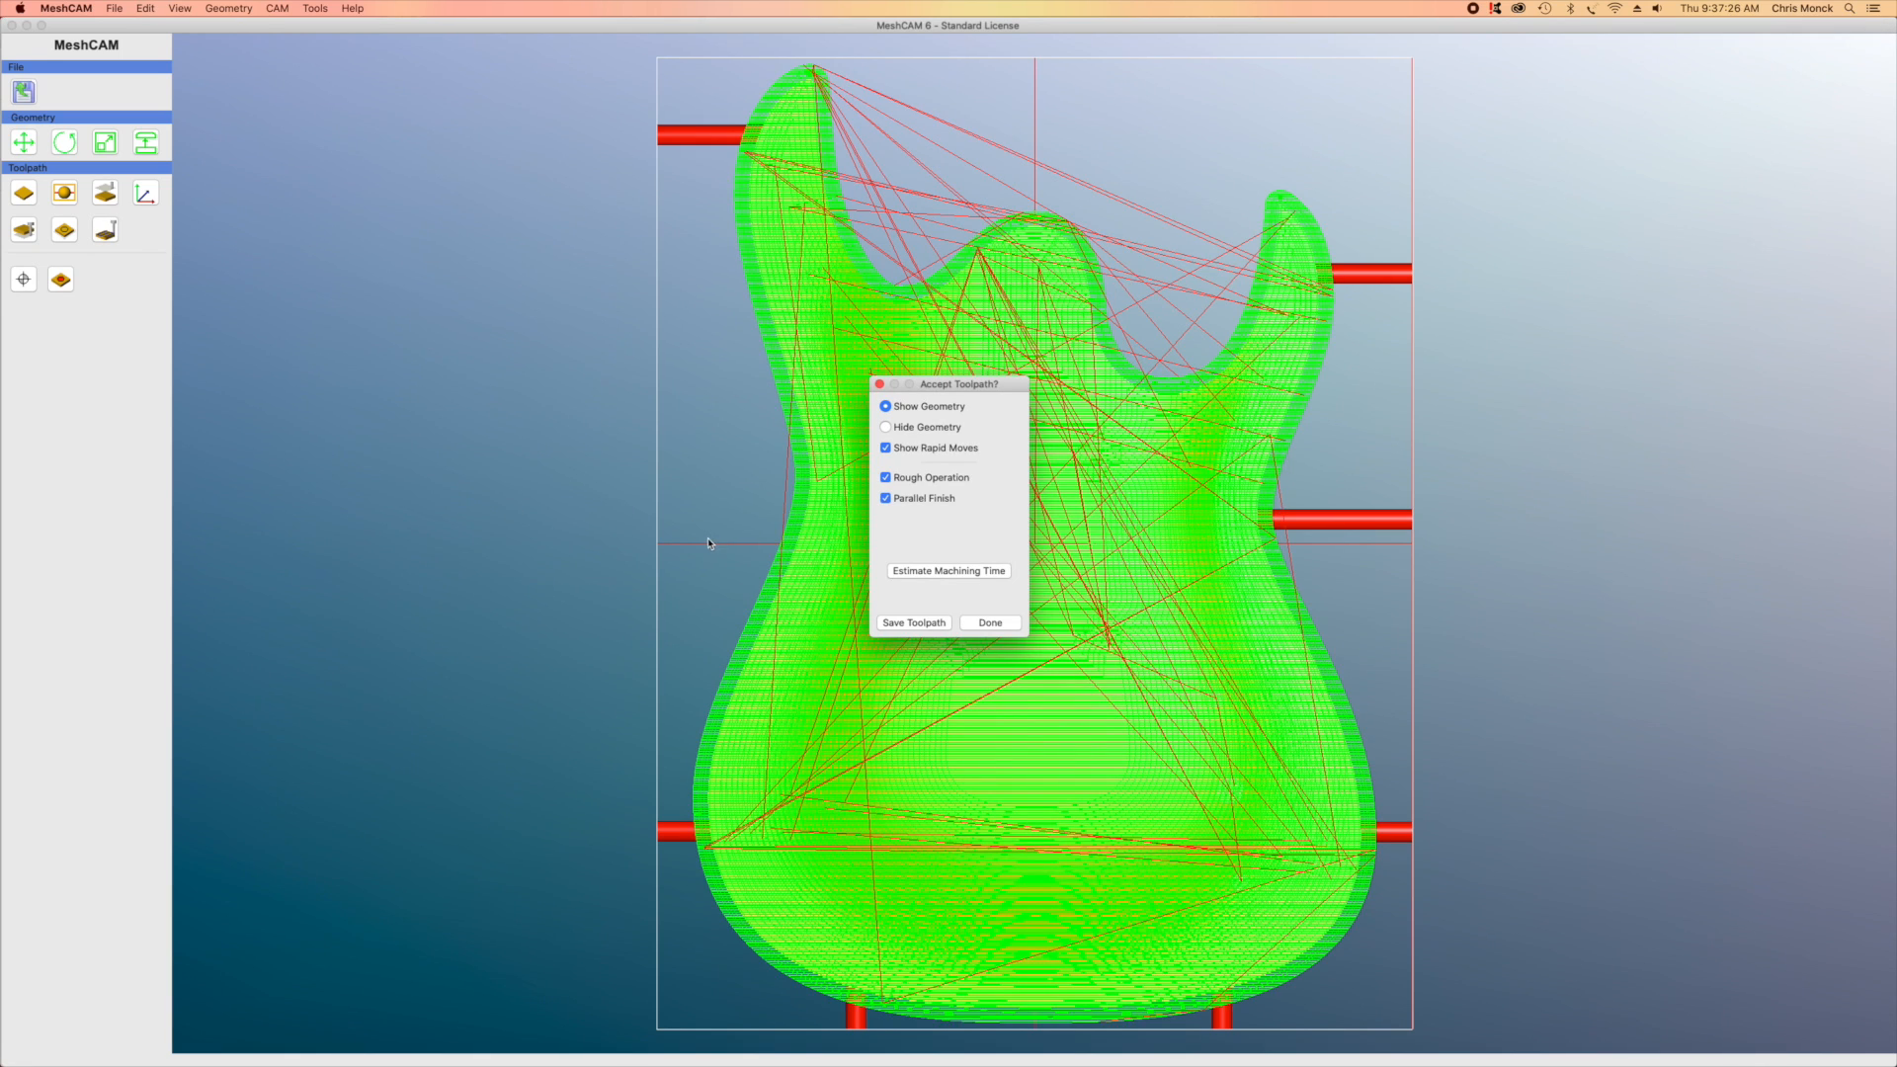
Preview the rough and parallel finish toolpaths separately, and estimate the machining time for both together
{"action": "left_click_drag", "start_coordinate": [1018, 394], "coordinate": [540, 351]}
{"action": "left_click", "coordinate": [408, 457]}
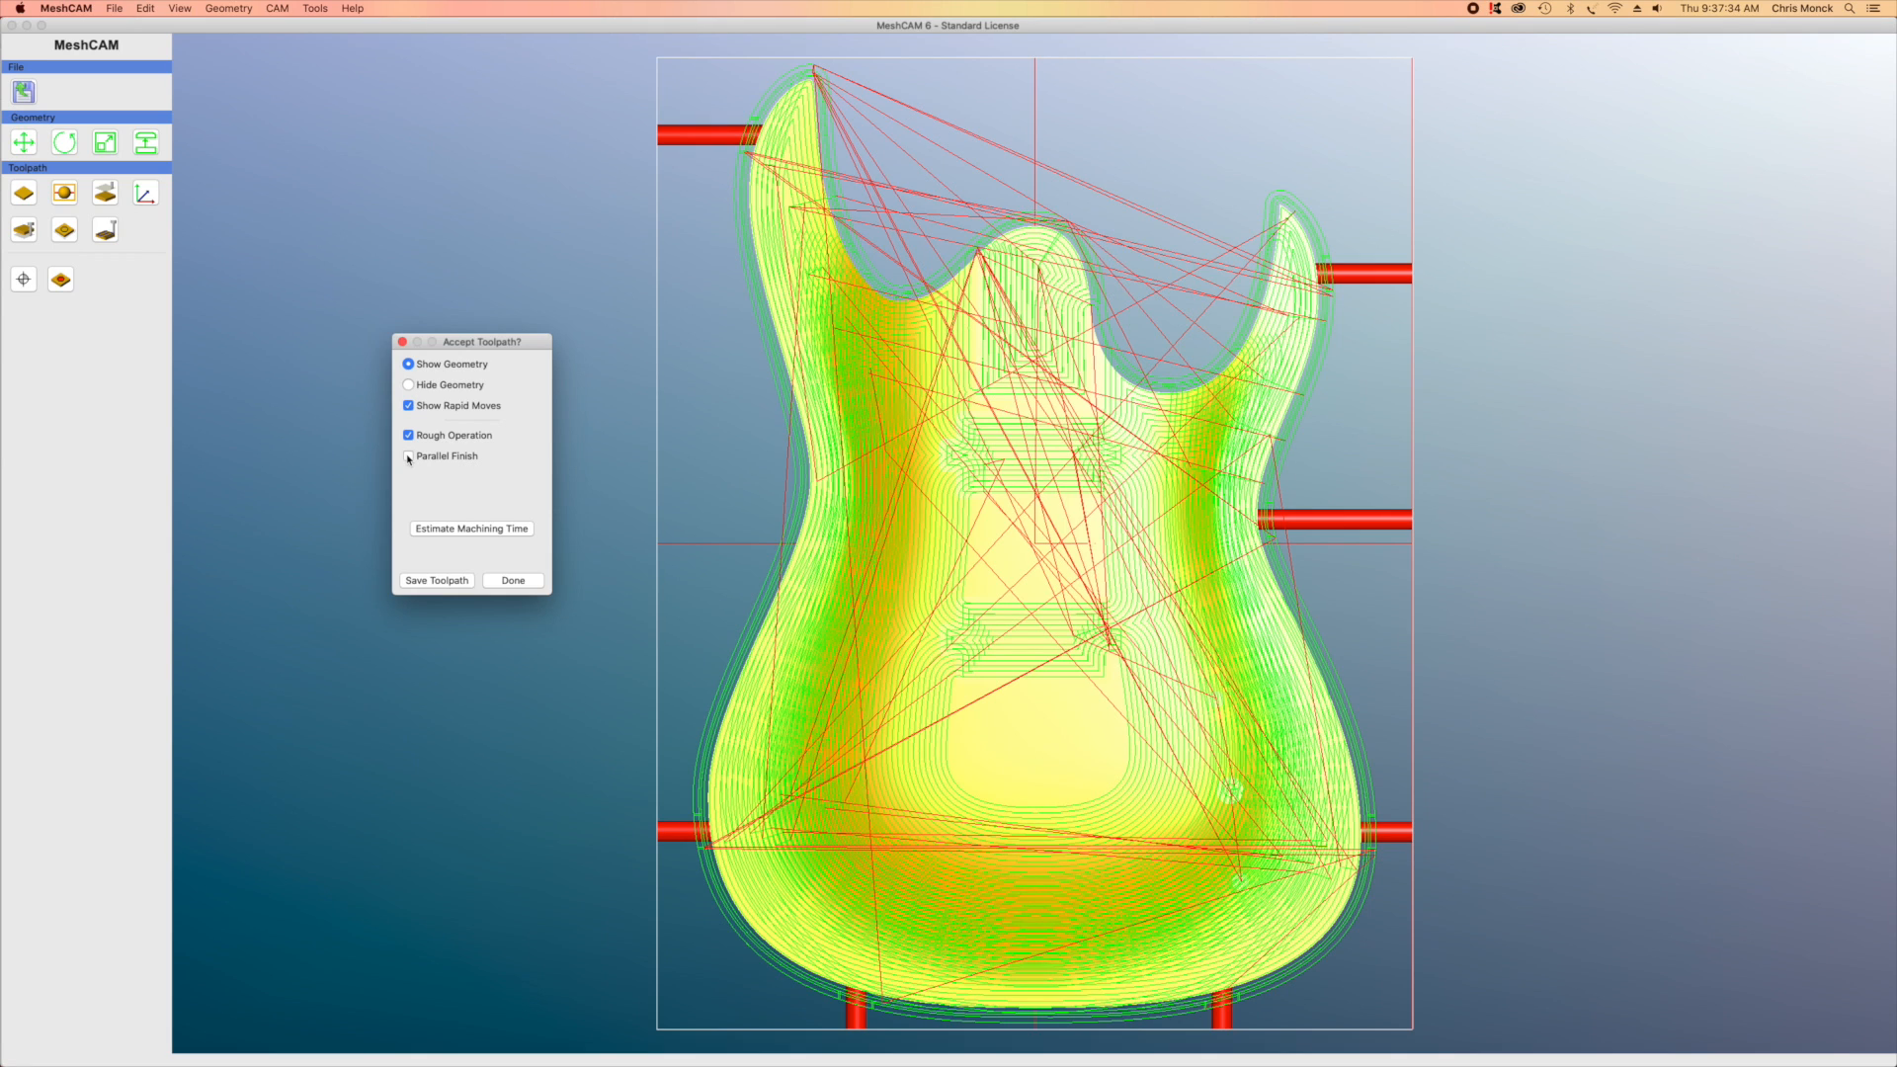
{"action": "left_click", "coordinate": [408, 435]}
{"action": "left_click", "coordinate": [409, 456]}
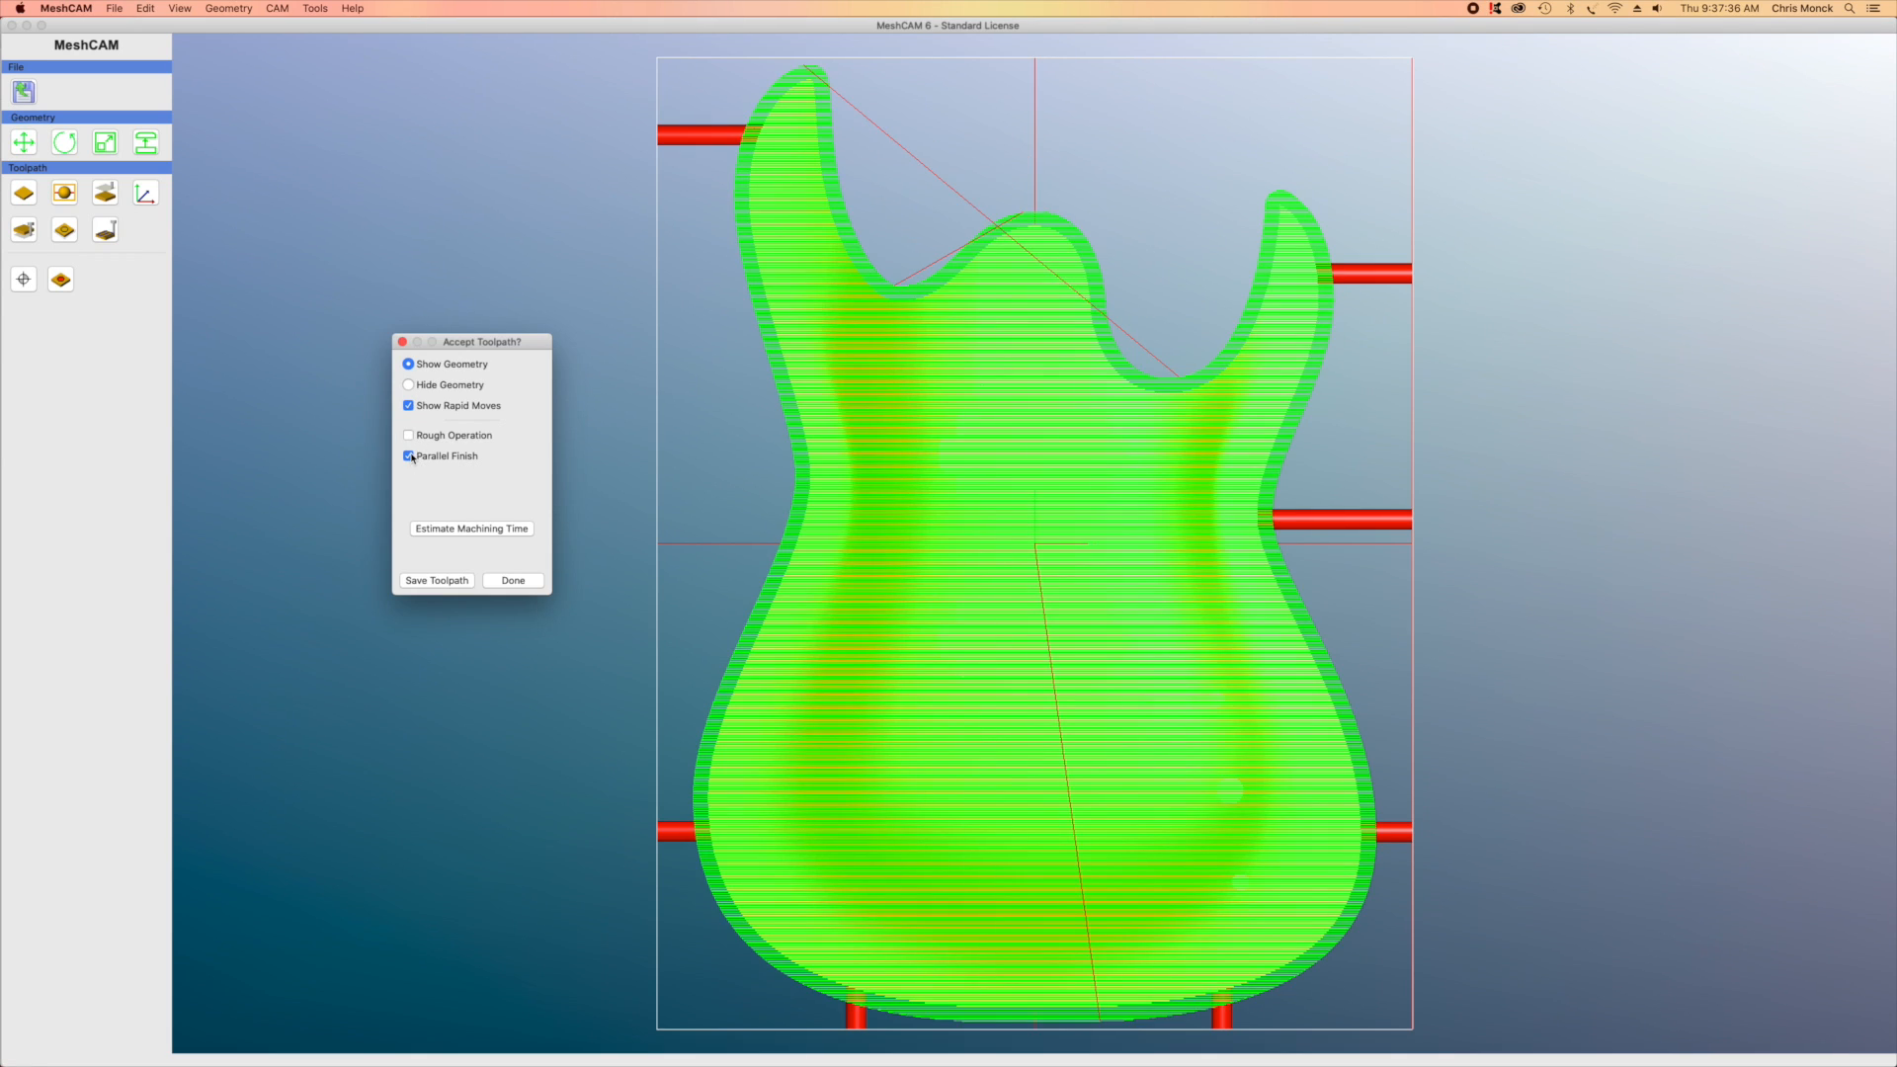
{"action": "left_click", "coordinate": [408, 436]}
{"action": "left_click", "coordinate": [500, 530]}
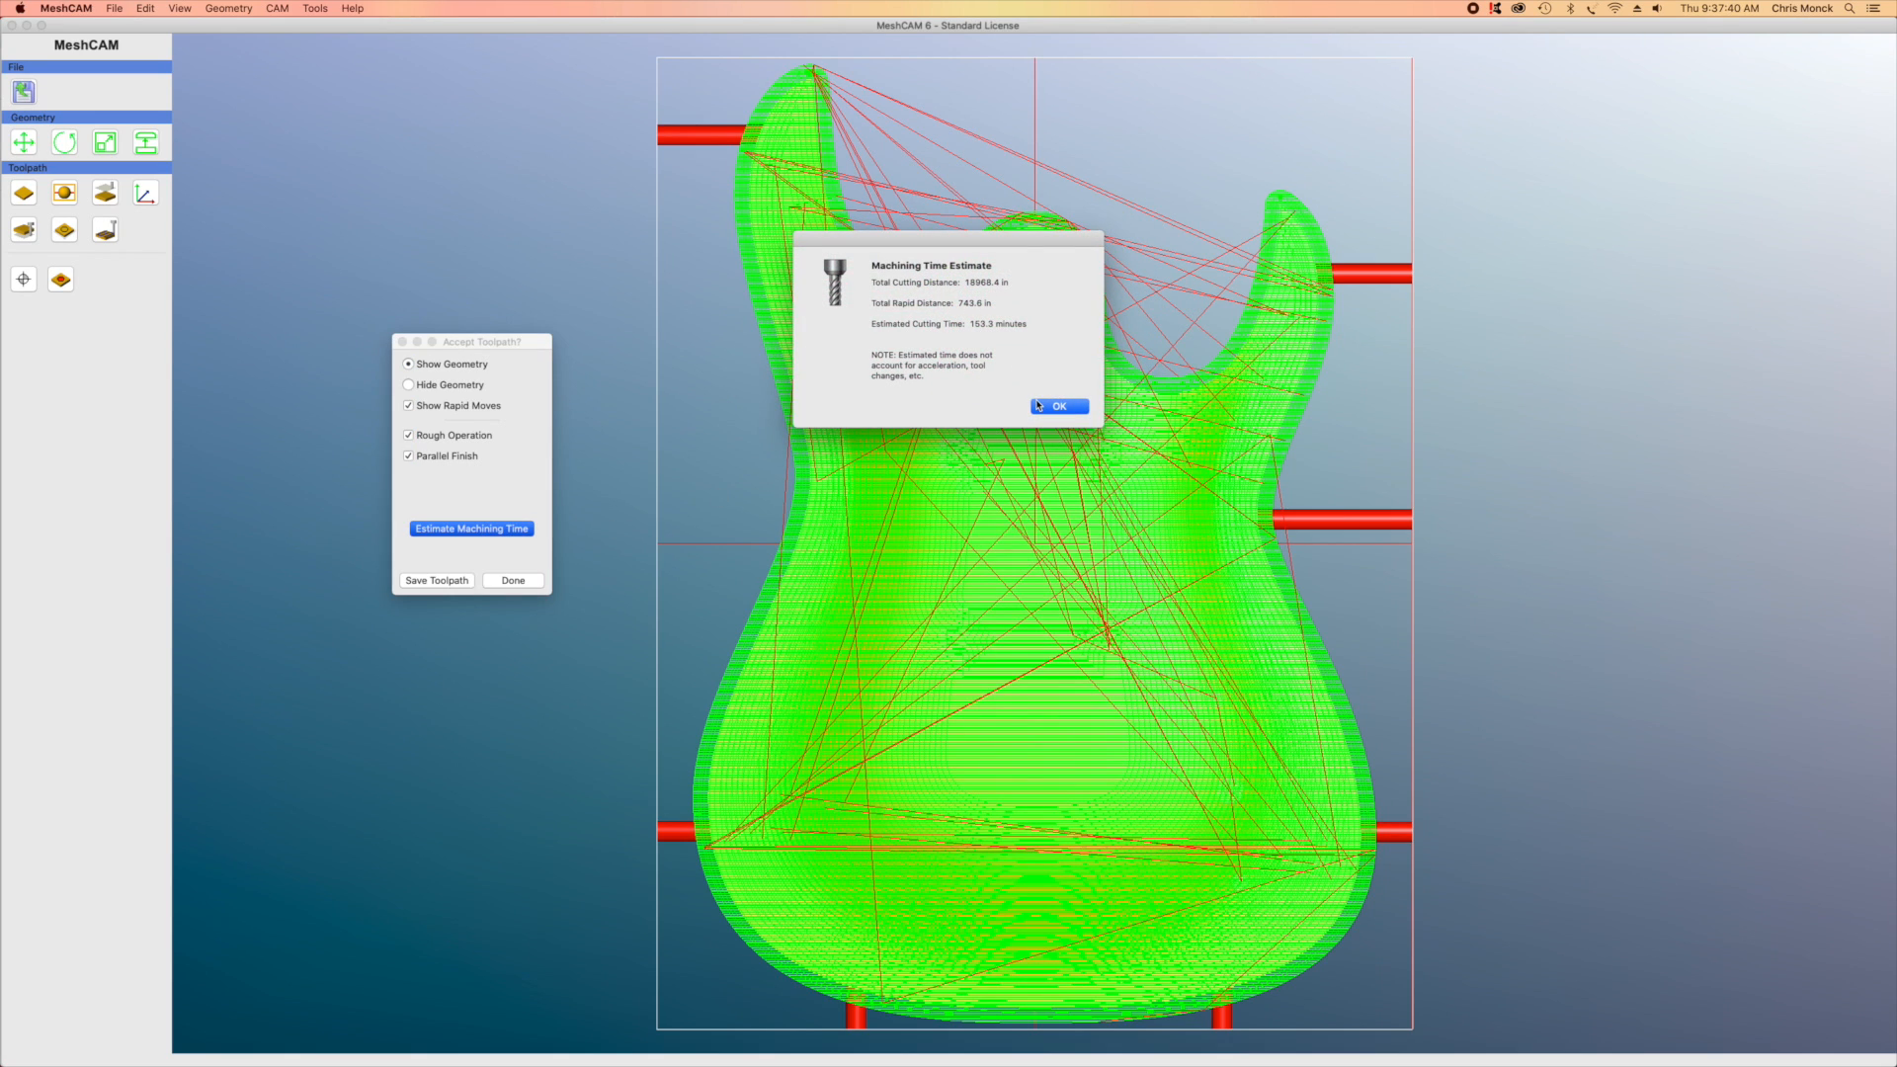
{"action": "left_click", "coordinate": [1040, 416]}
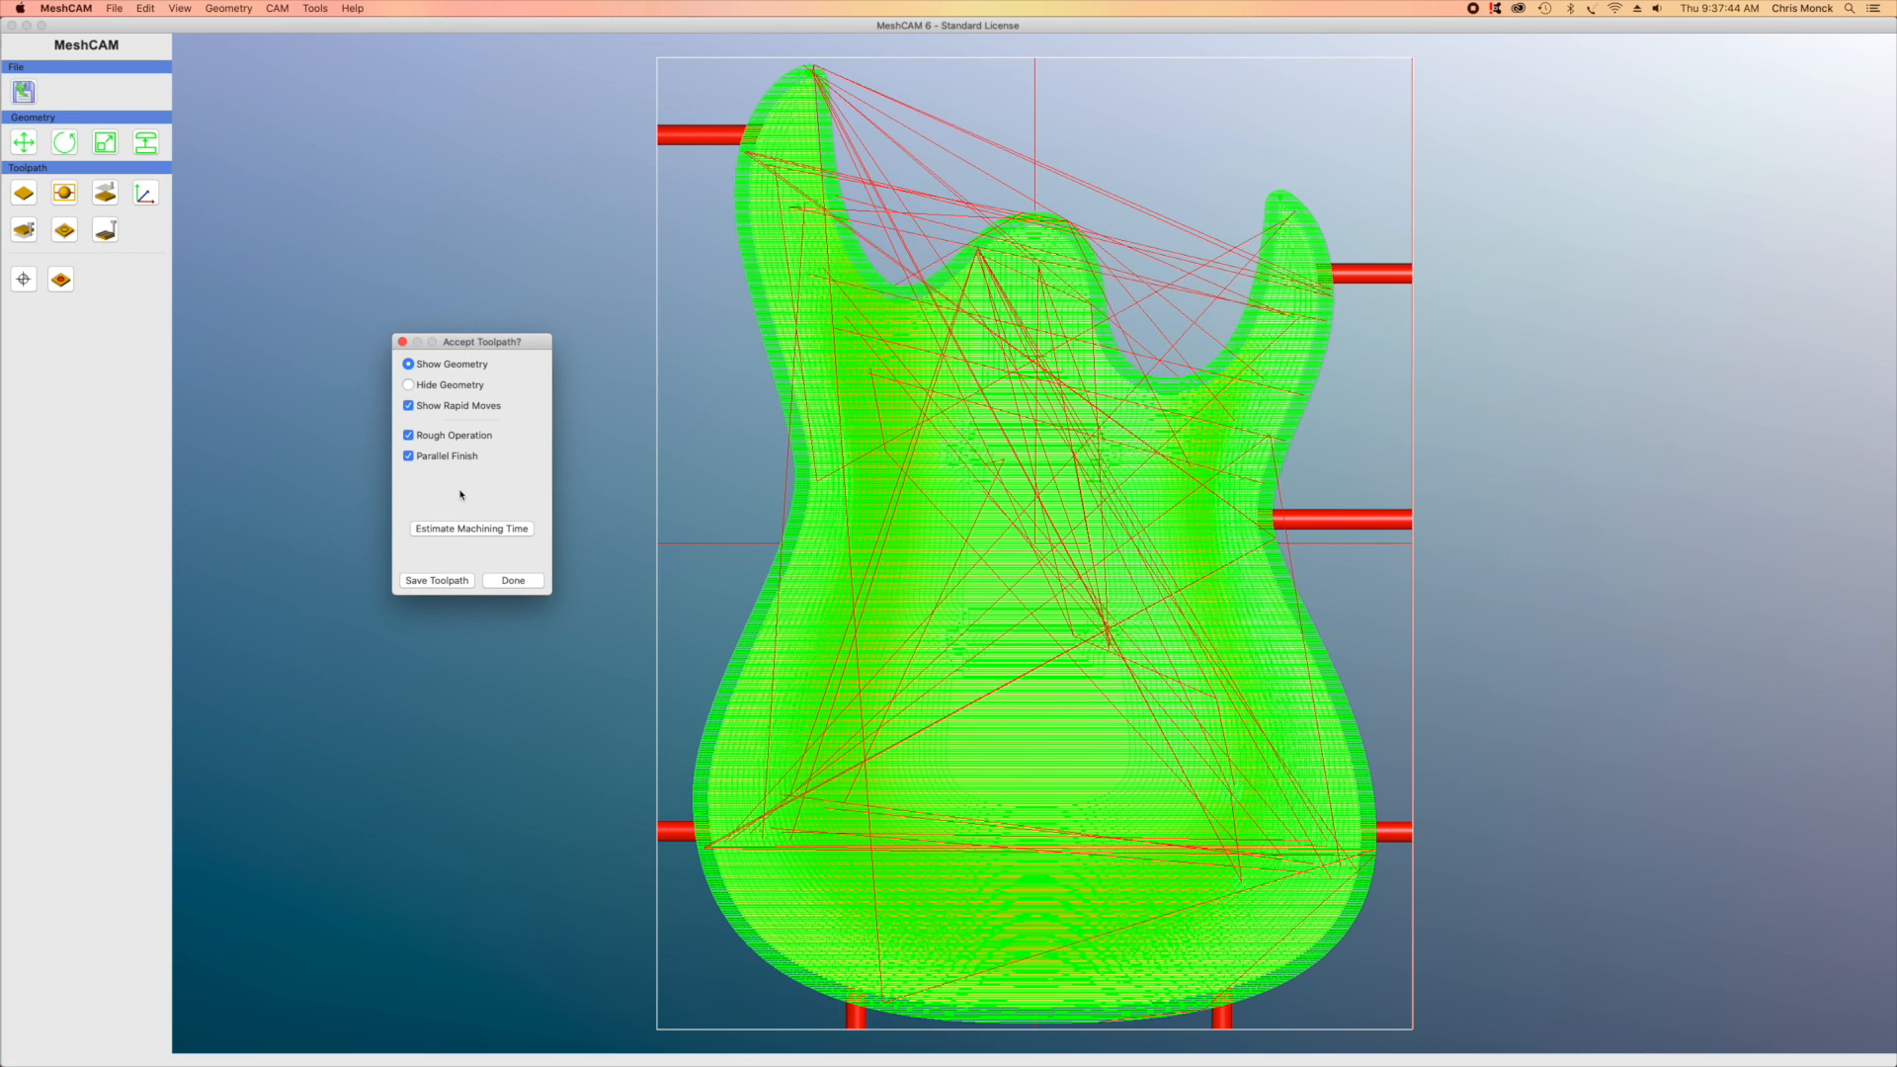
Save the toolpath with the Basic GCode-Inch post processor as "Guitar Body Front Contours" in the Future Episode folder
{"action": "left_click_drag", "start_coordinate": [518, 341], "coordinate": [699, 344]}
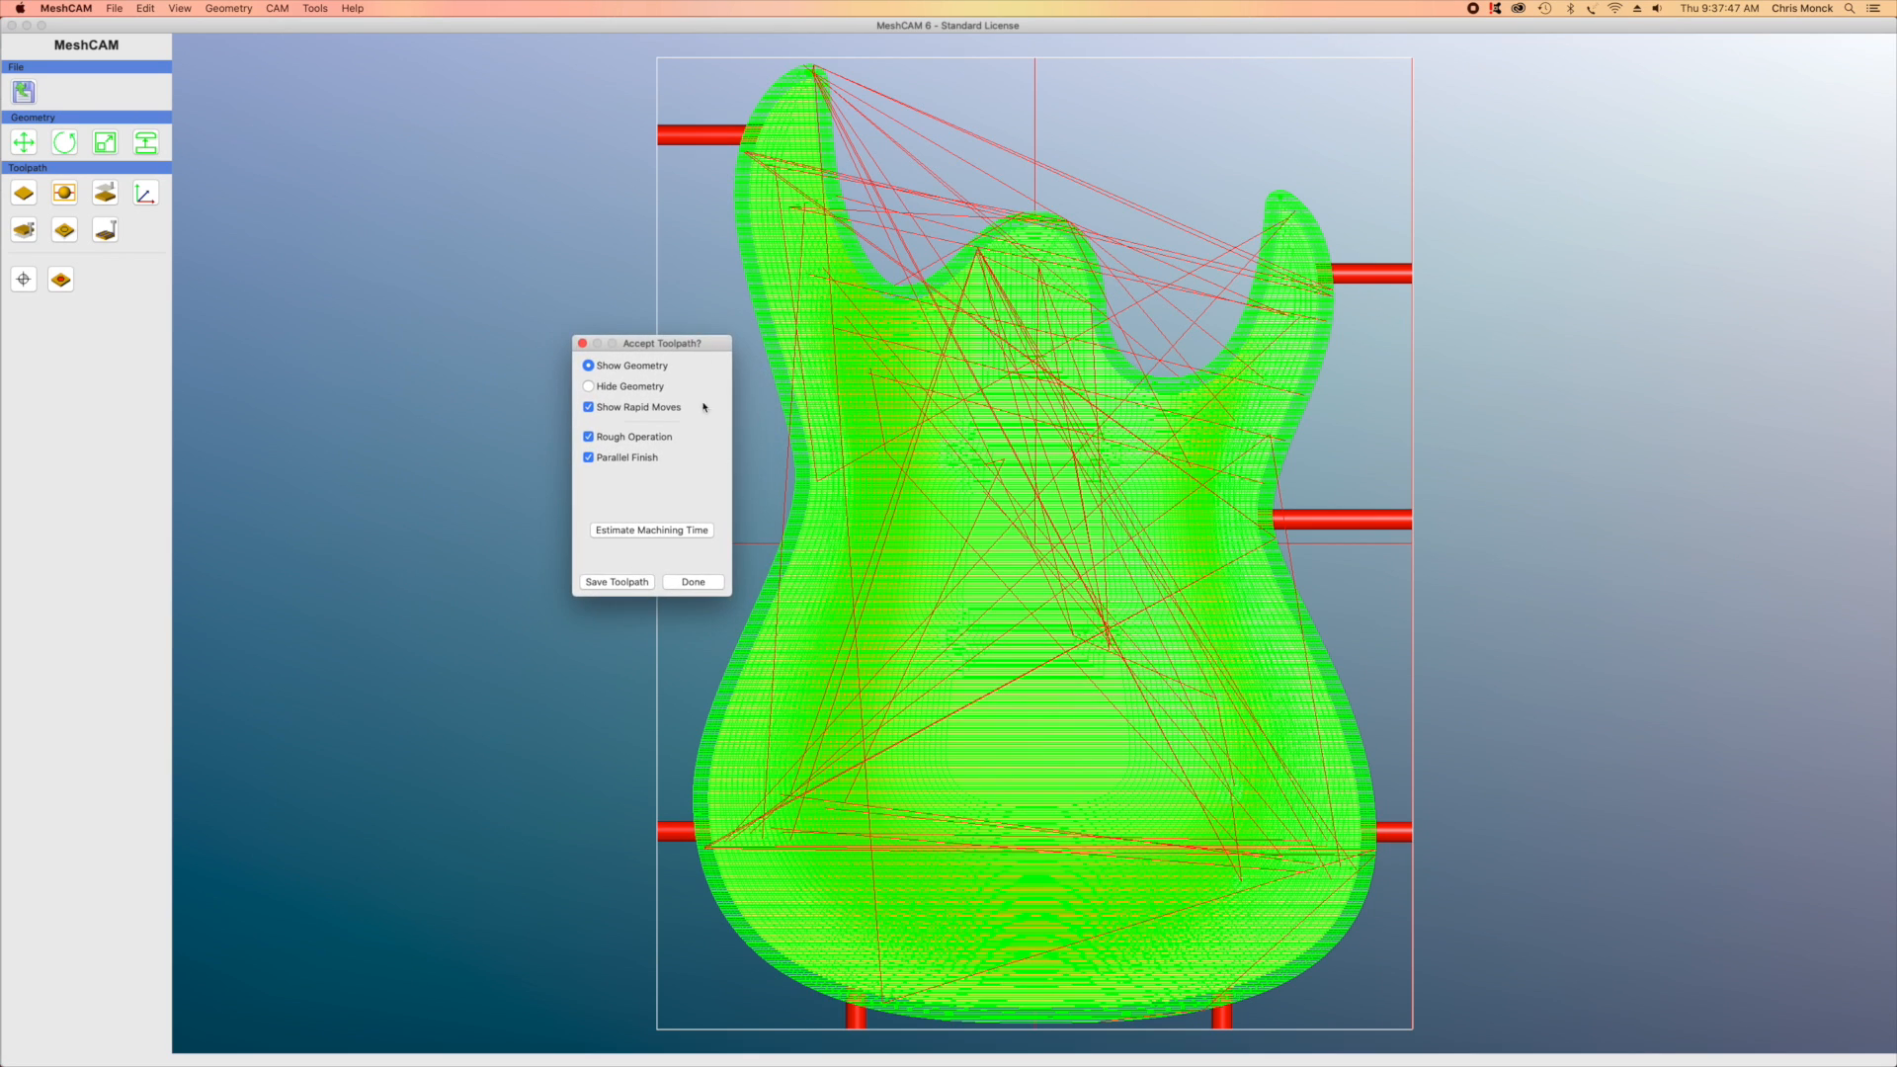
{"action": "left_click", "coordinate": [637, 582]}
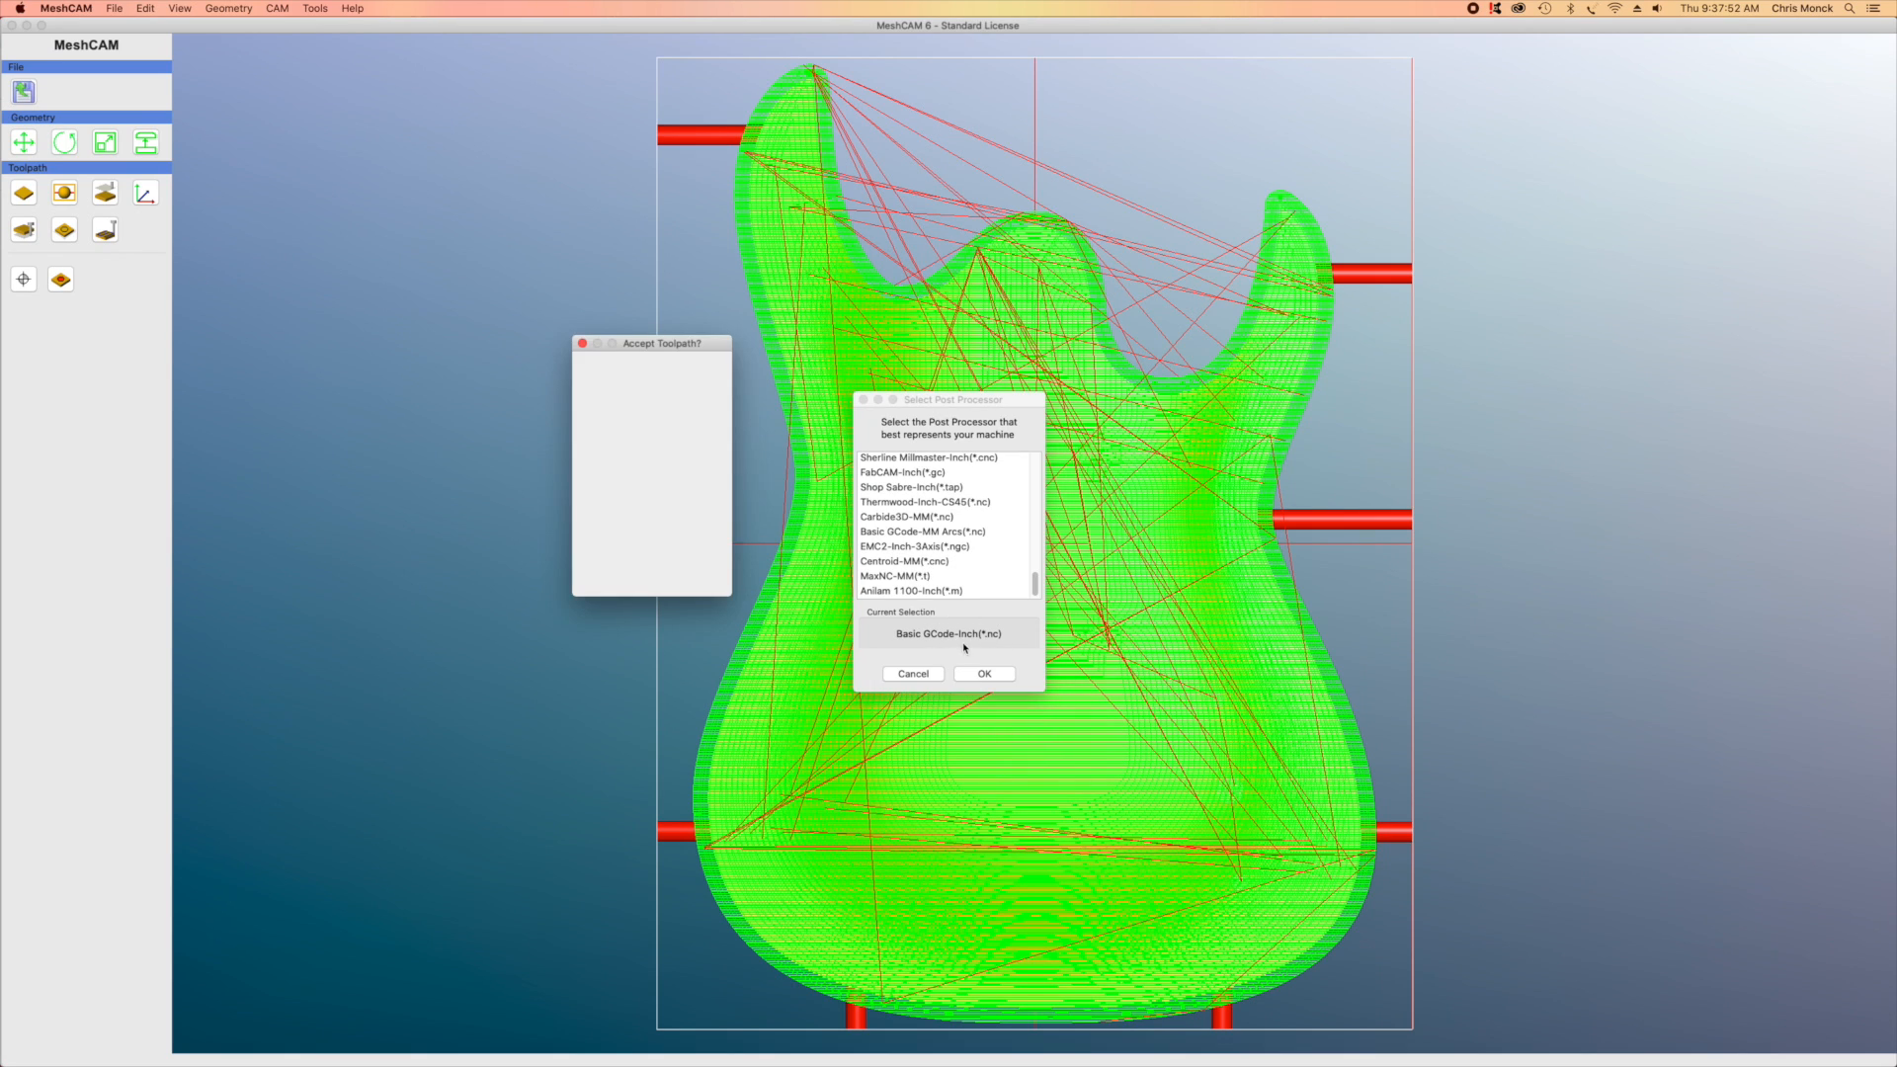
{"action": "left_click", "coordinate": [992, 677]}
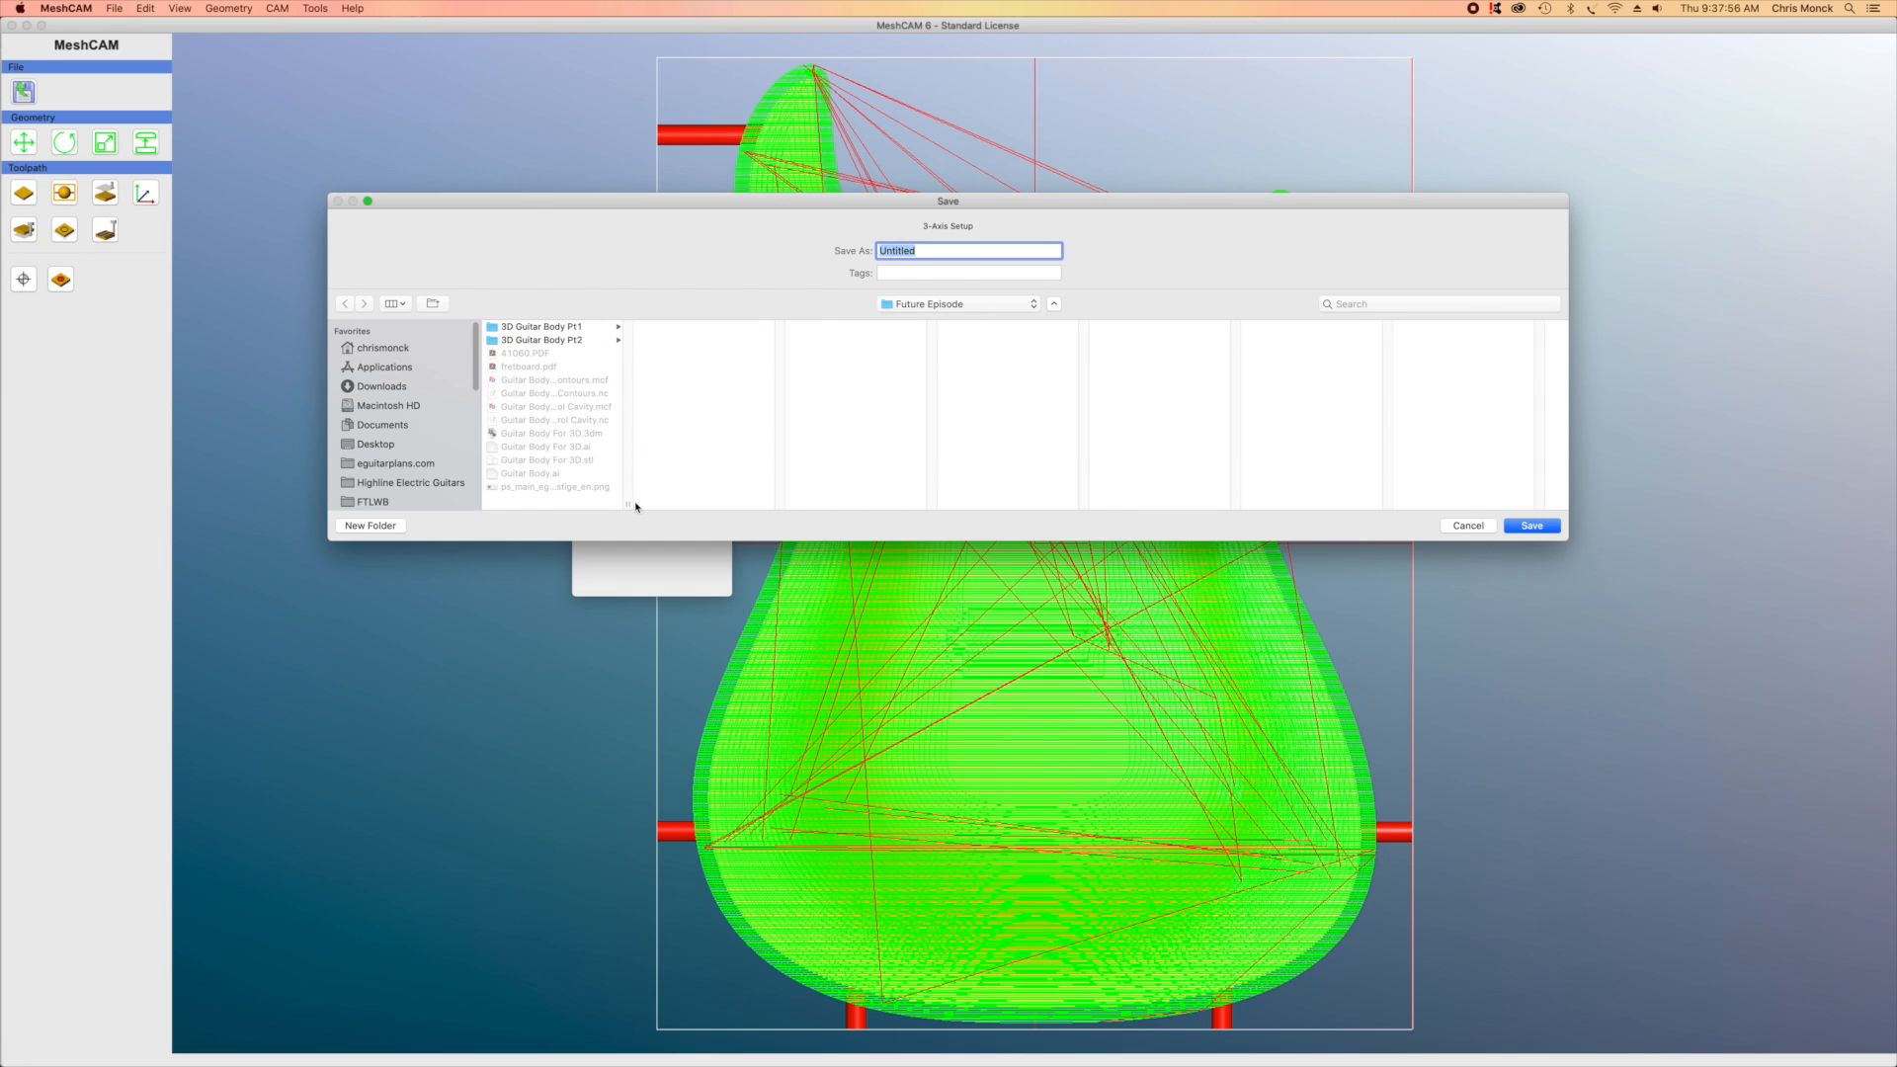
{"action": "left_click_drag", "start_coordinate": [627, 504], "coordinate": [763, 481]}
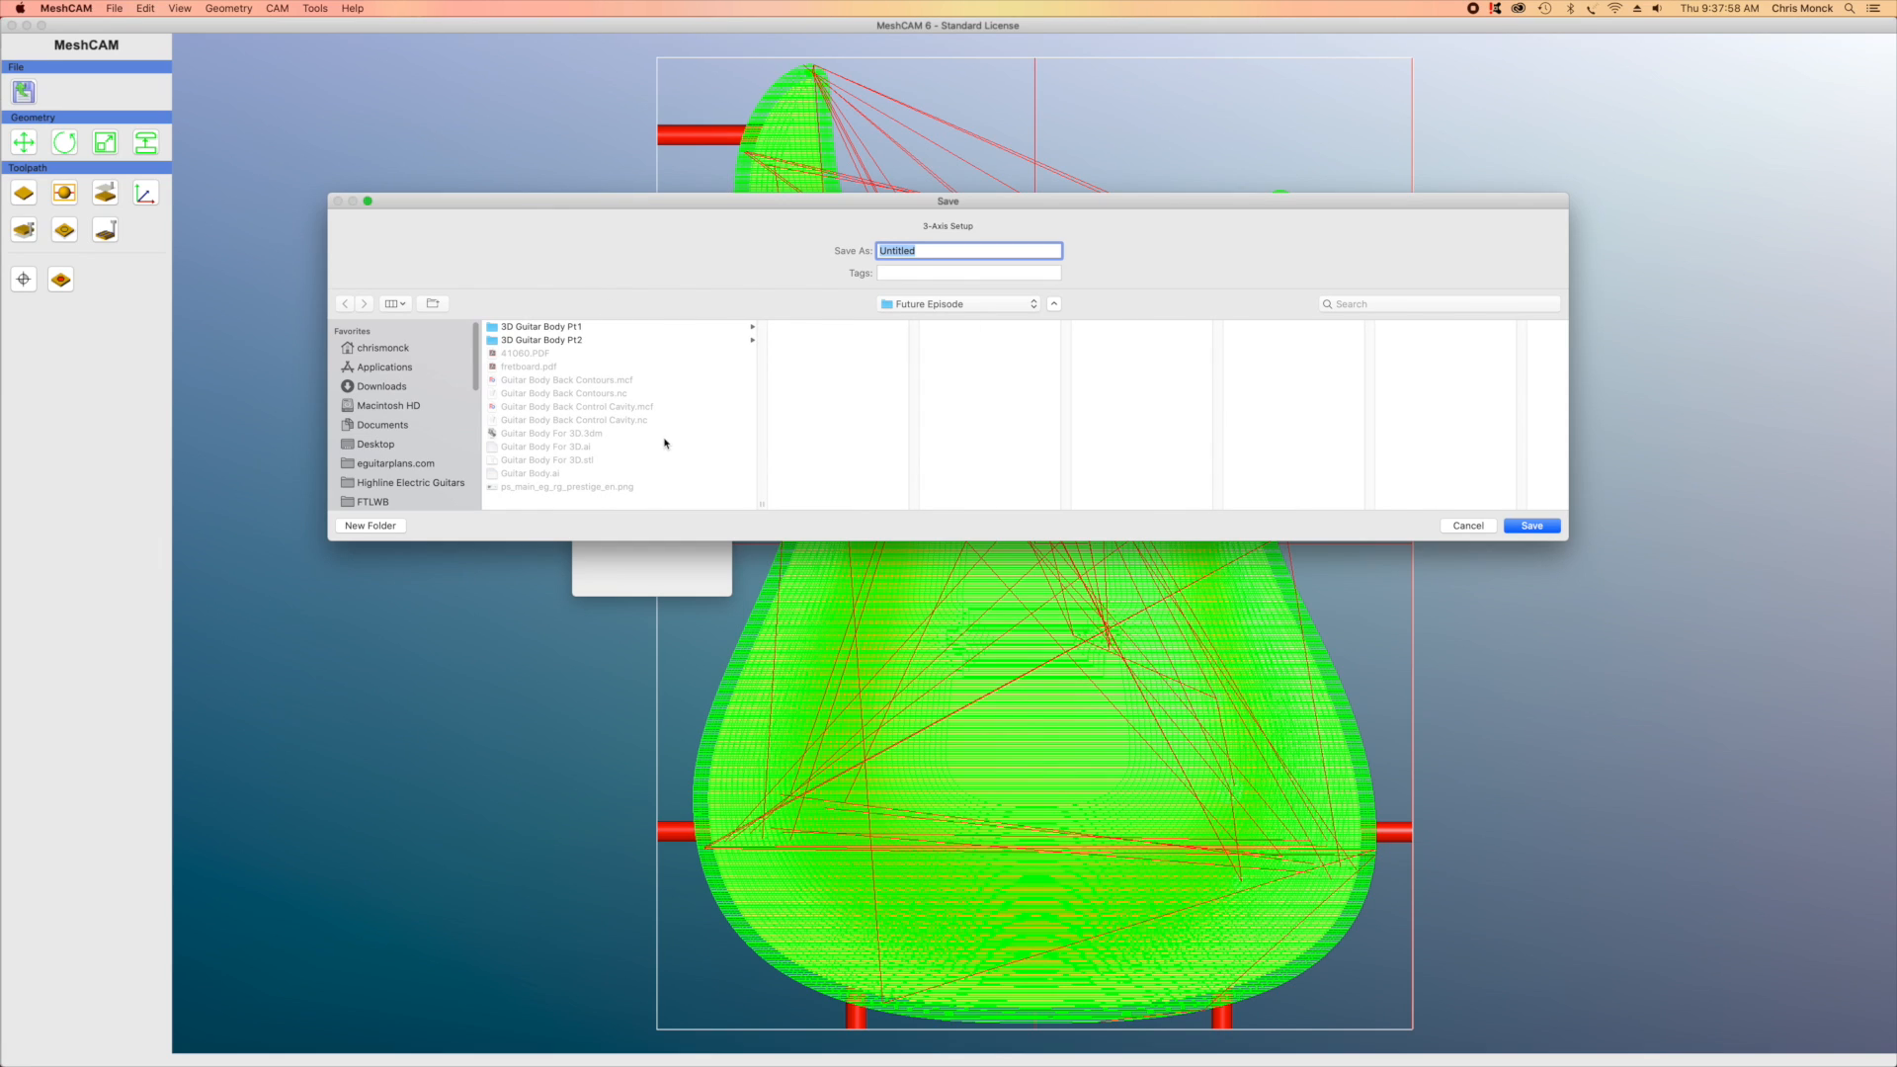
{"action": "left_click", "coordinate": [611, 395]}
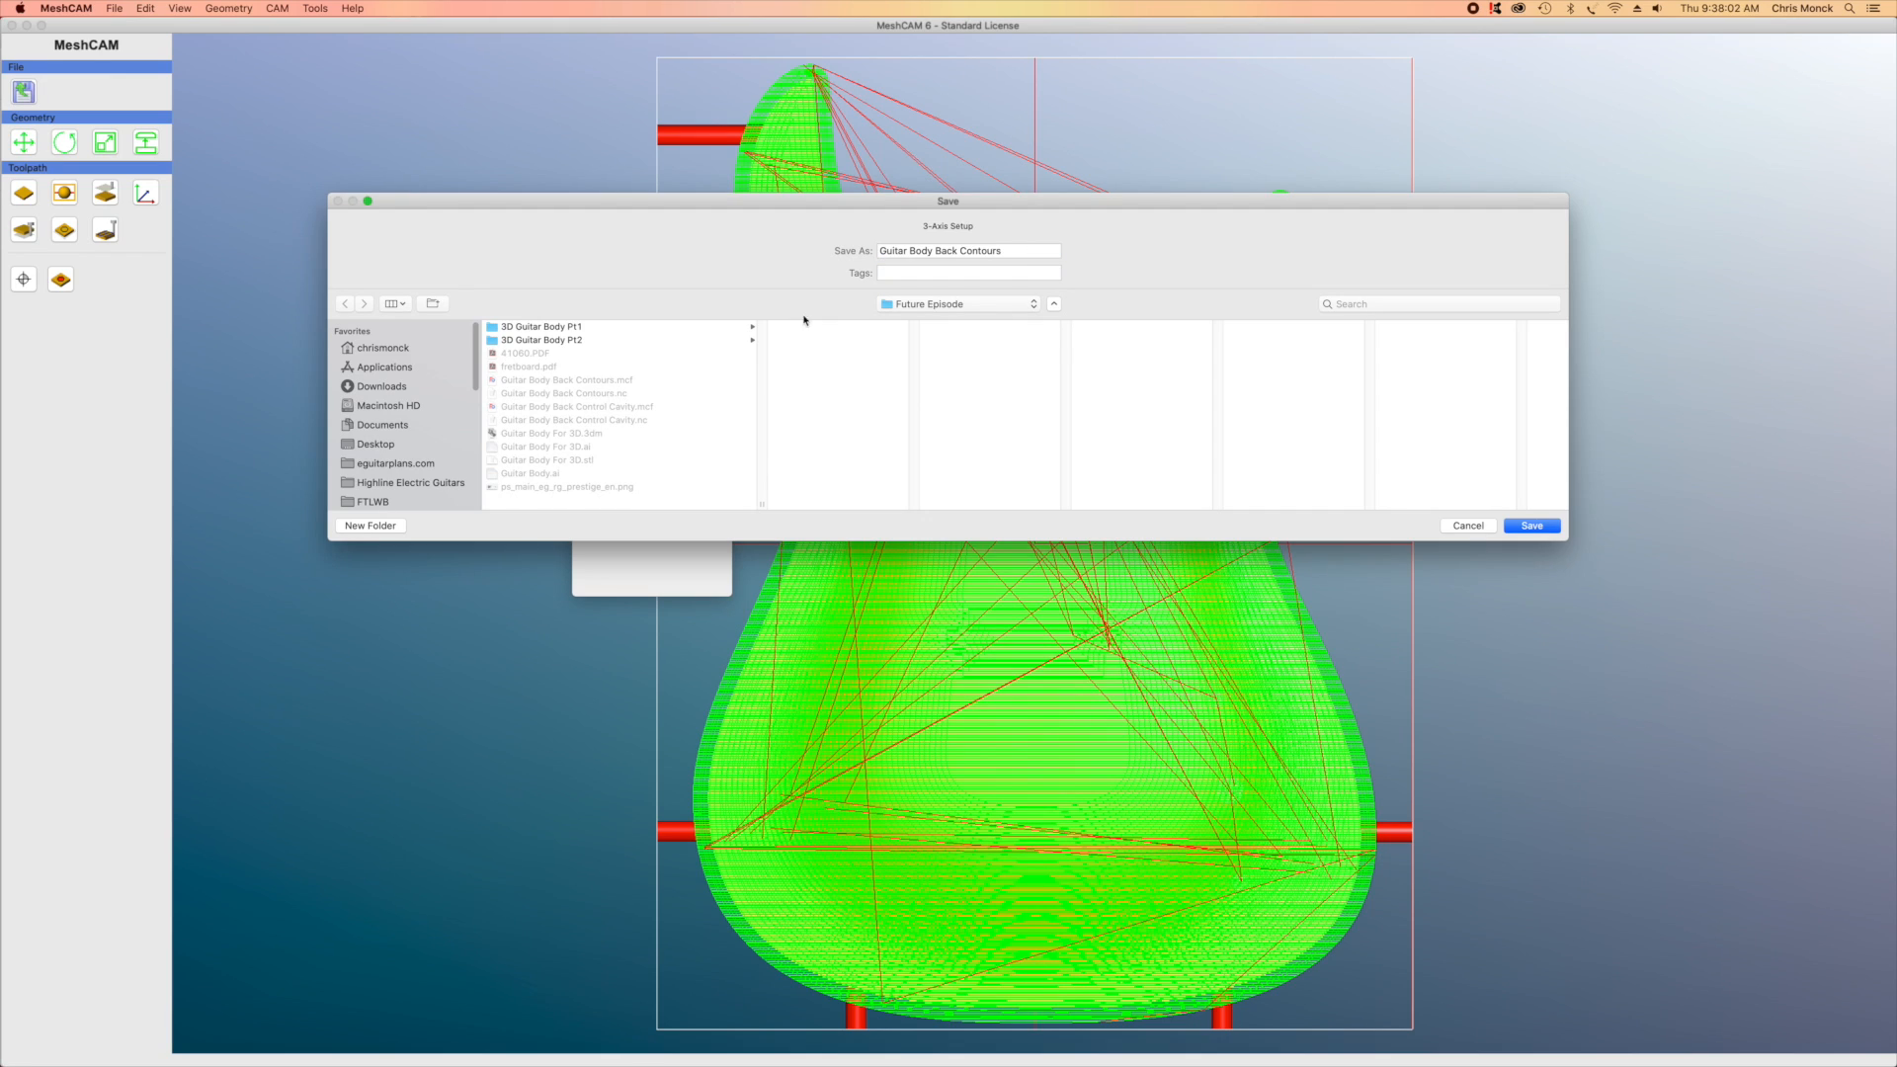
{"action": "double_click", "coordinate": [943, 251]}
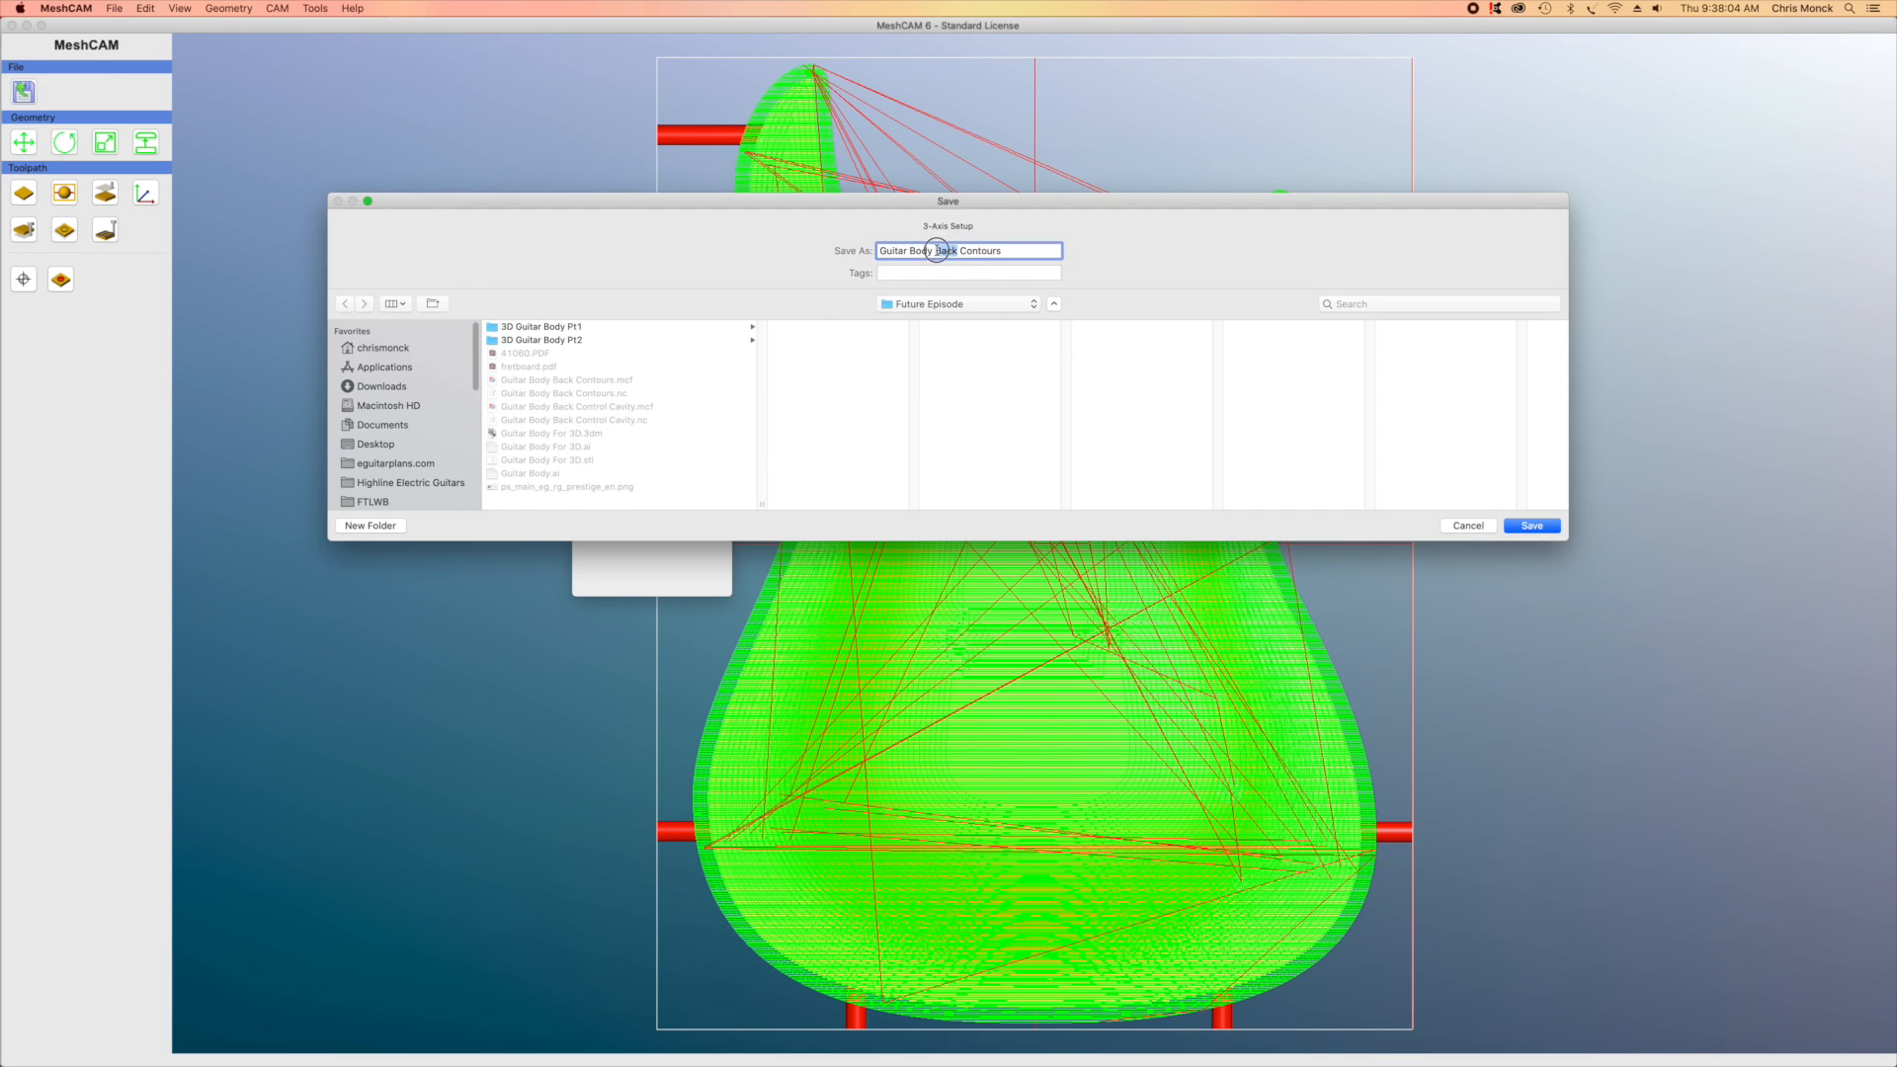
{"action": "type", "text": "Front"}
{"action": "left_click", "coordinate": [1532, 527]}
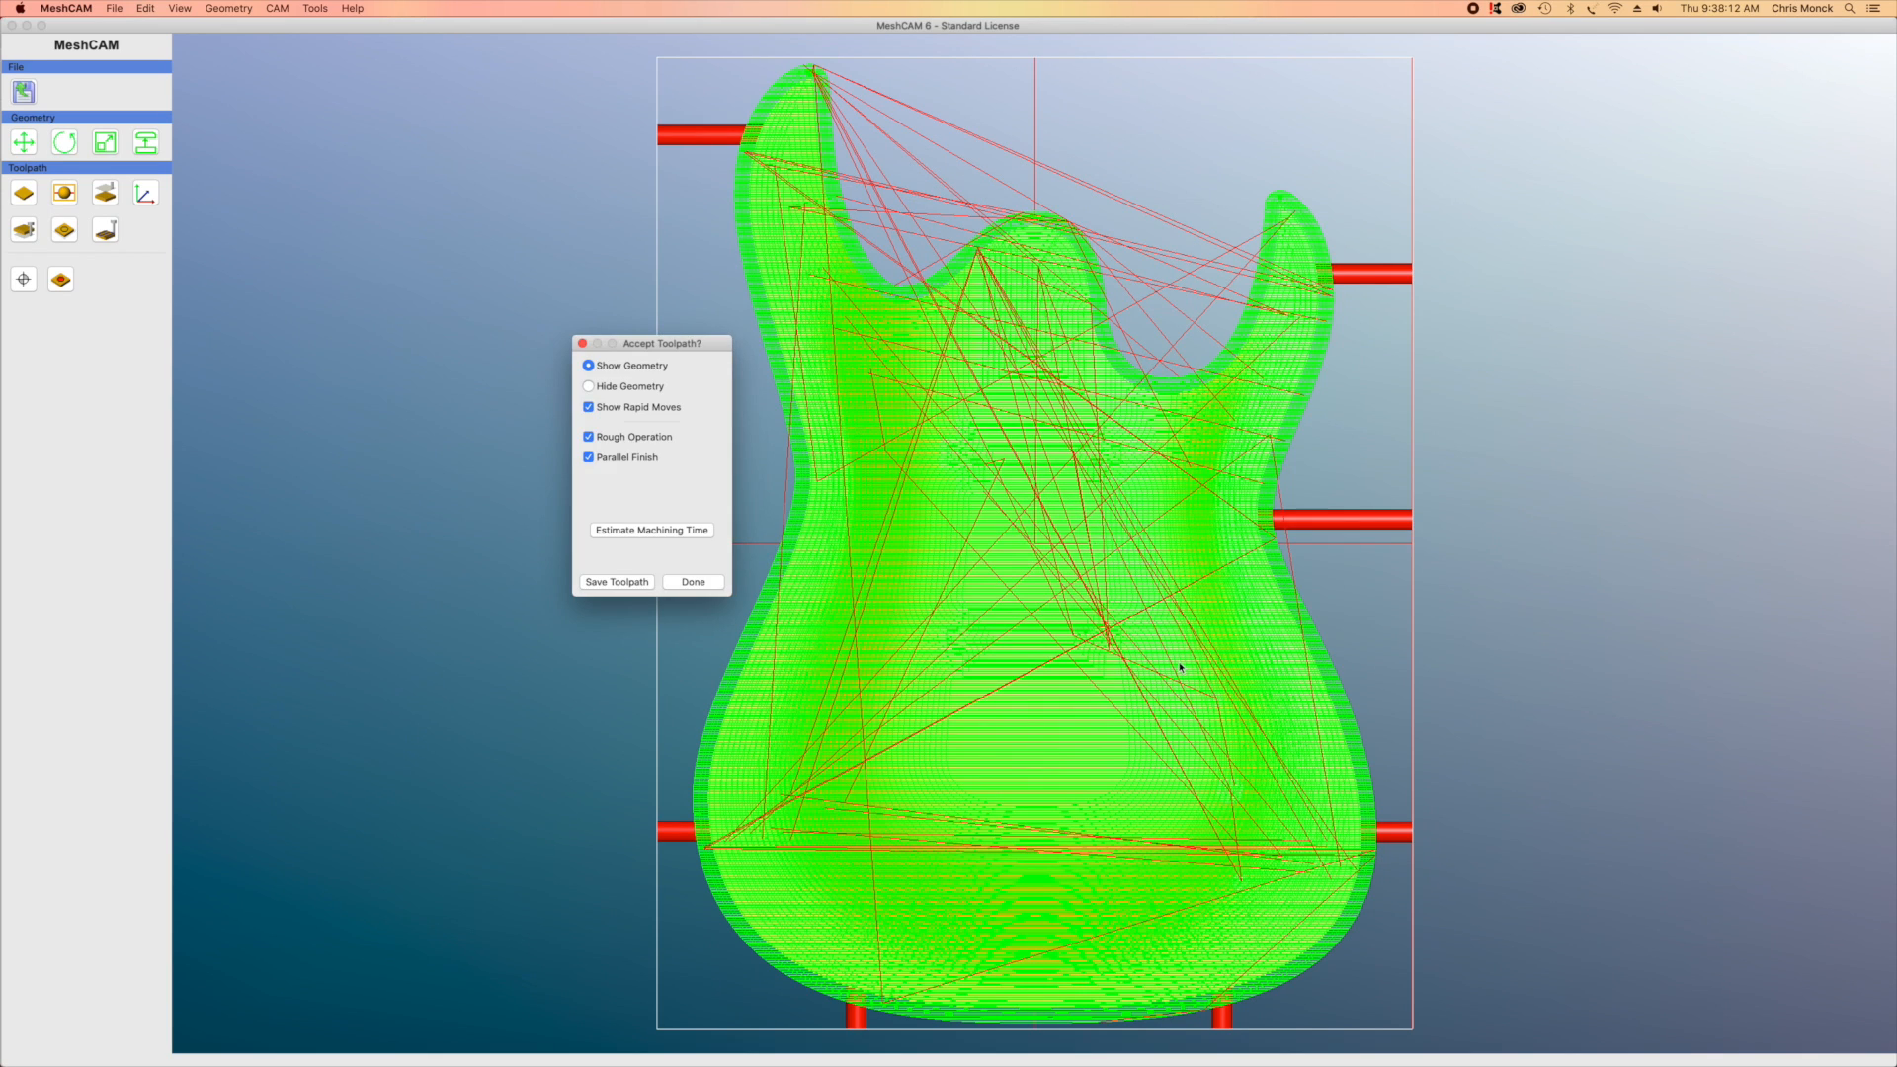
{"action": "left_click", "coordinate": [708, 583]}
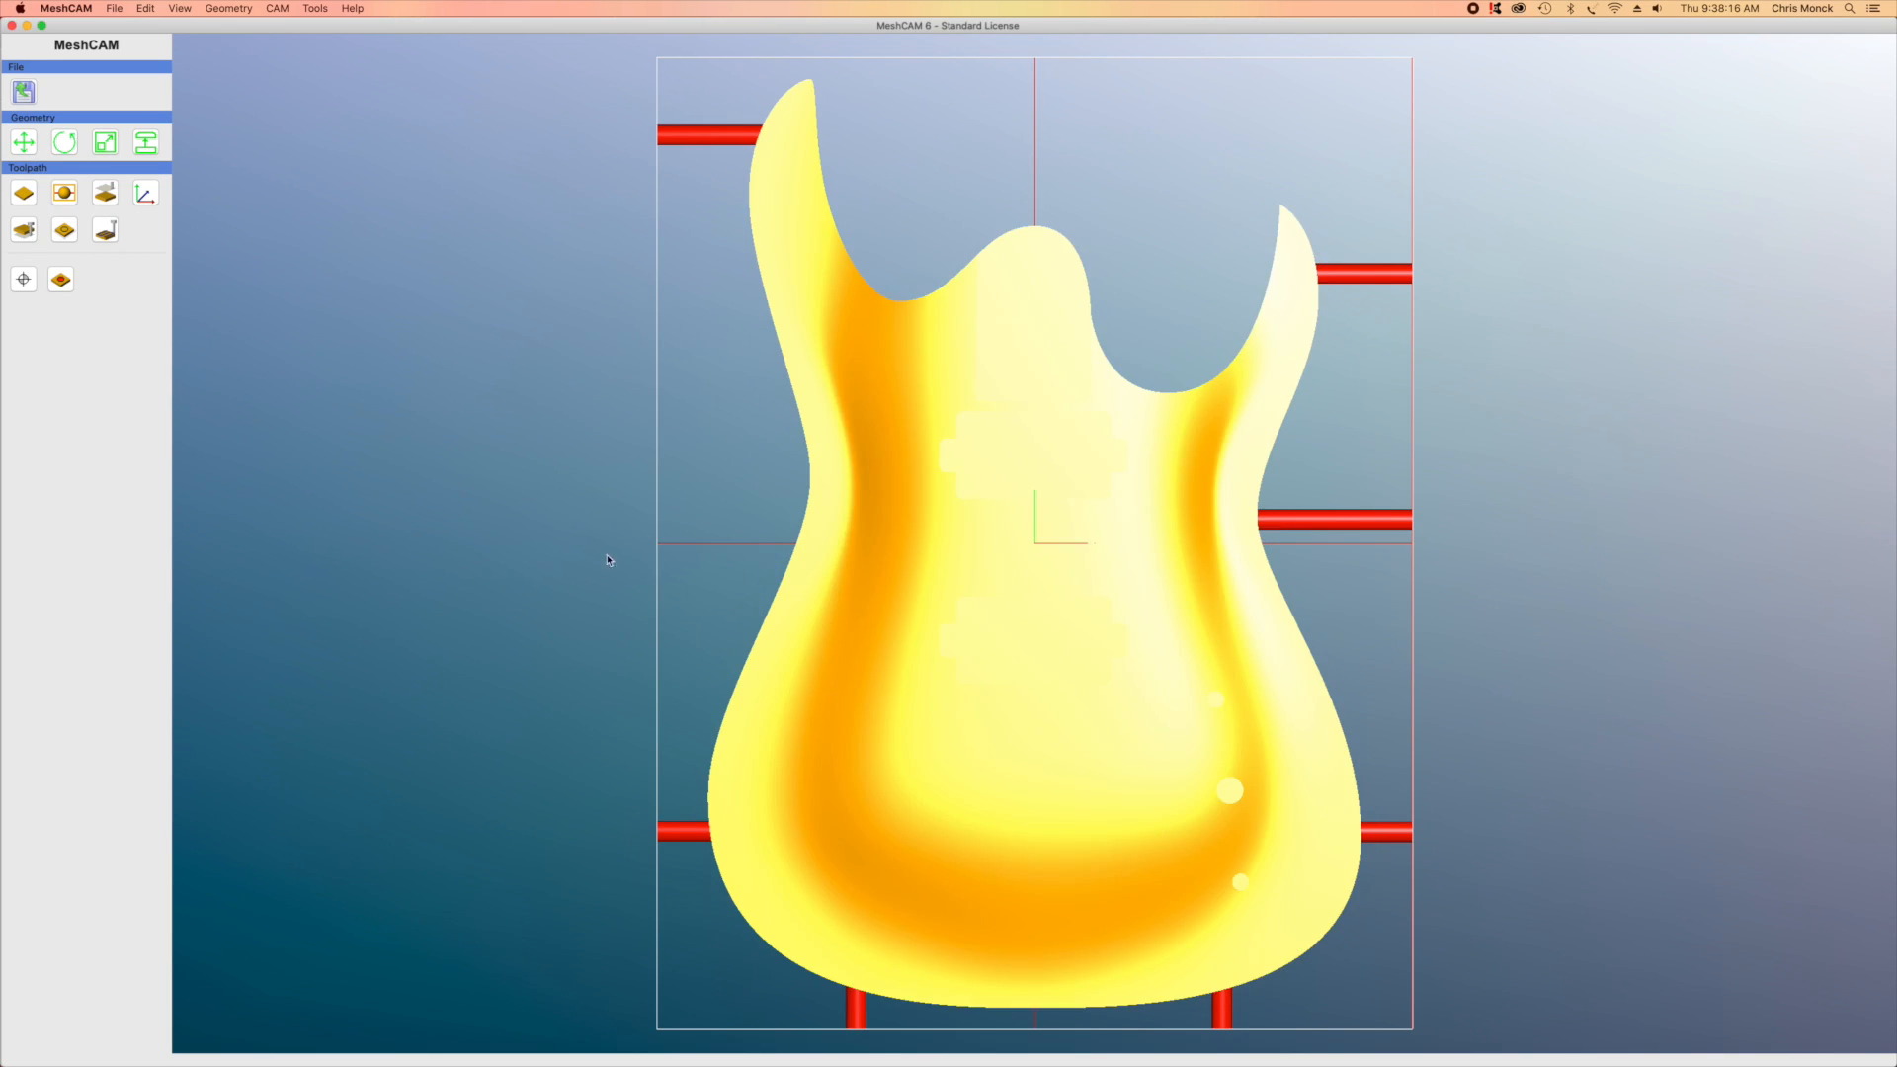
Save the MeshCAM job as "Guitar Body Front Contours" in the Future Episode folder
{"action": "left_click", "coordinate": [120, 10]}
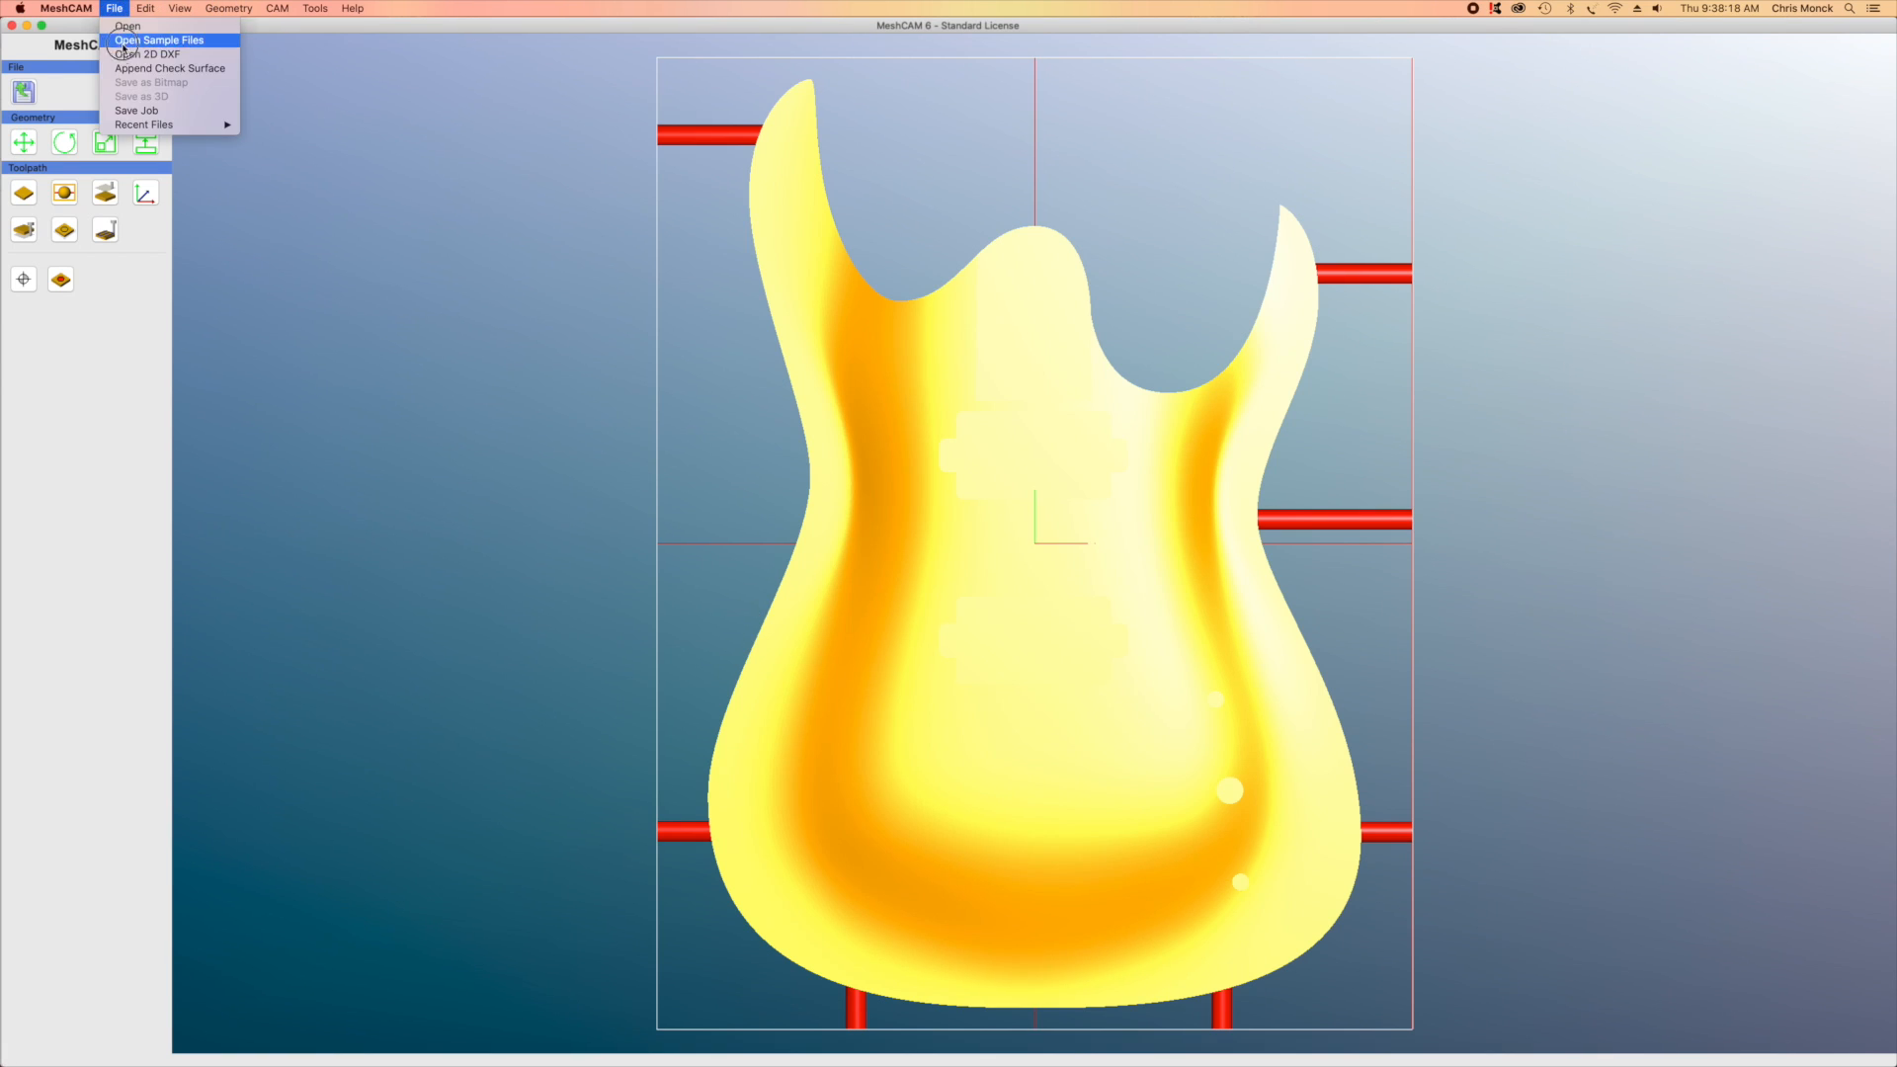
{"action": "left_click", "coordinate": [138, 106]}
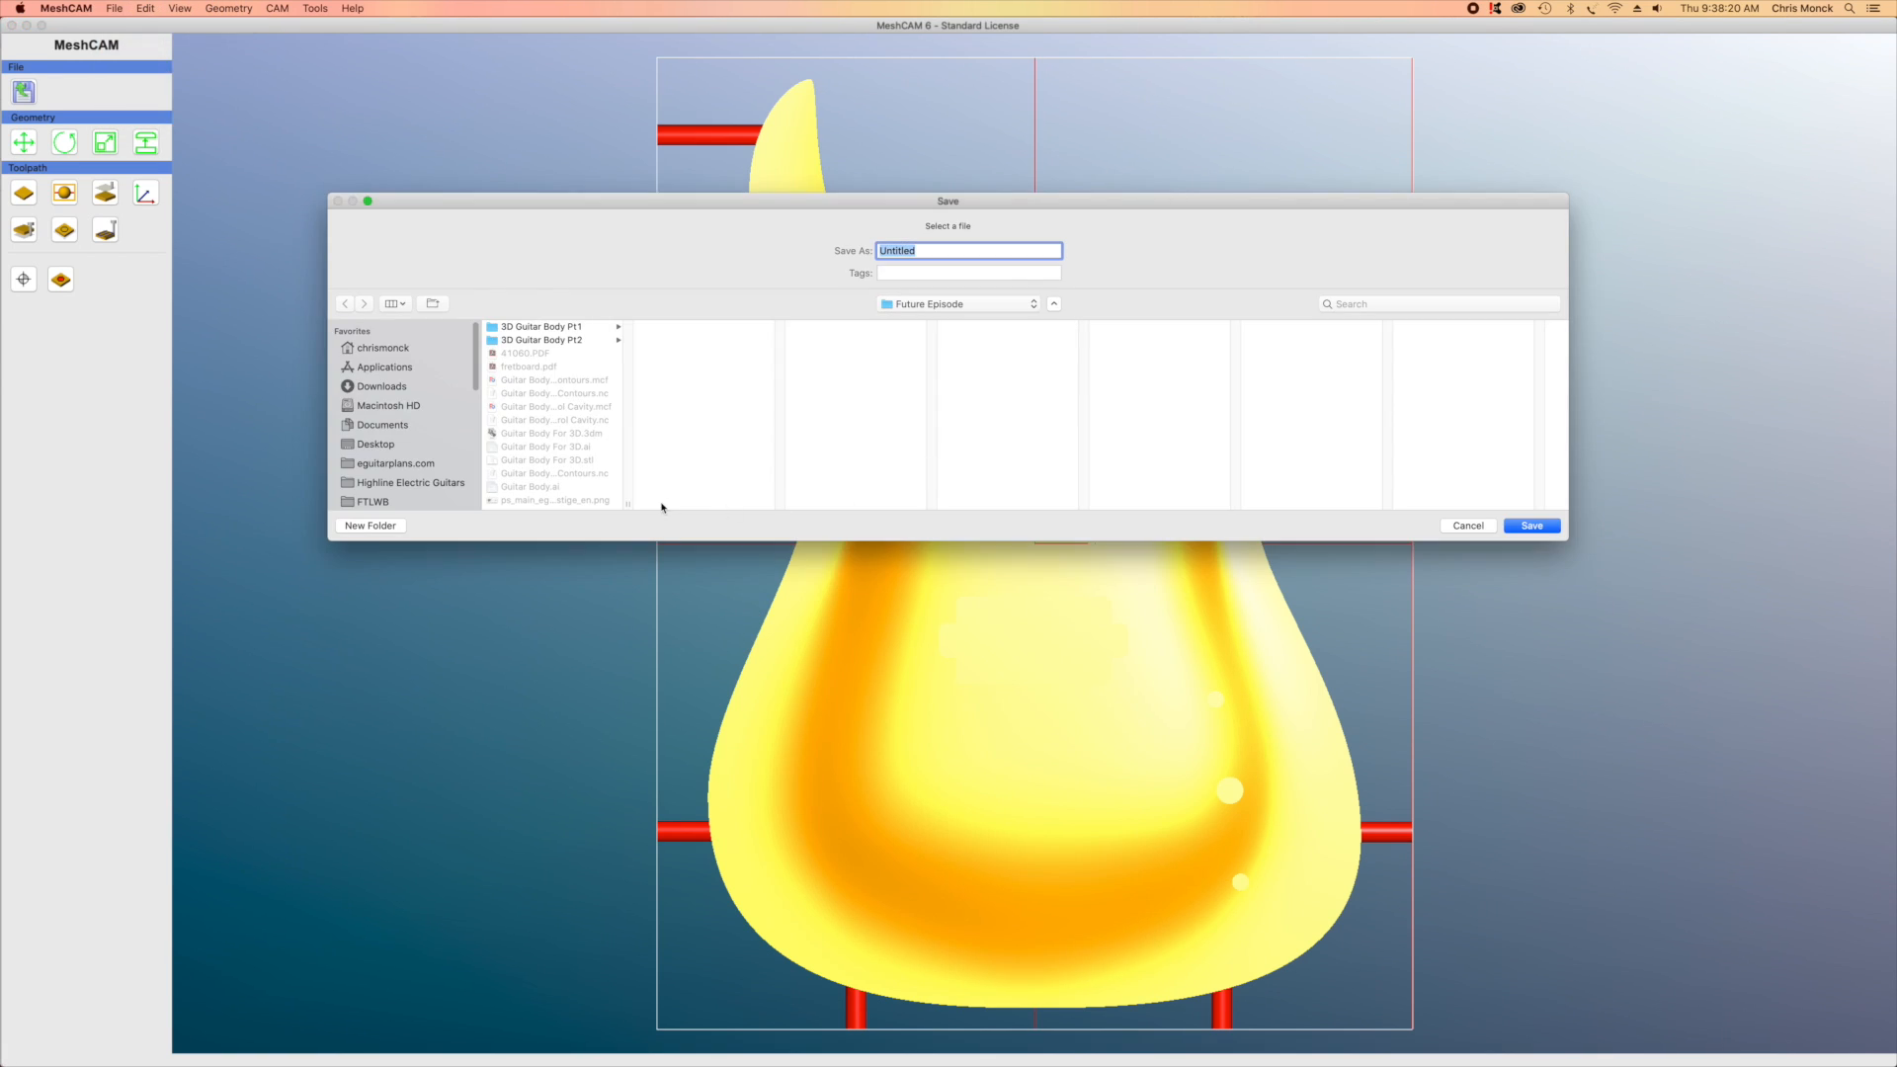
{"action": "left_click_drag", "start_coordinate": [624, 507], "coordinate": [759, 506]}
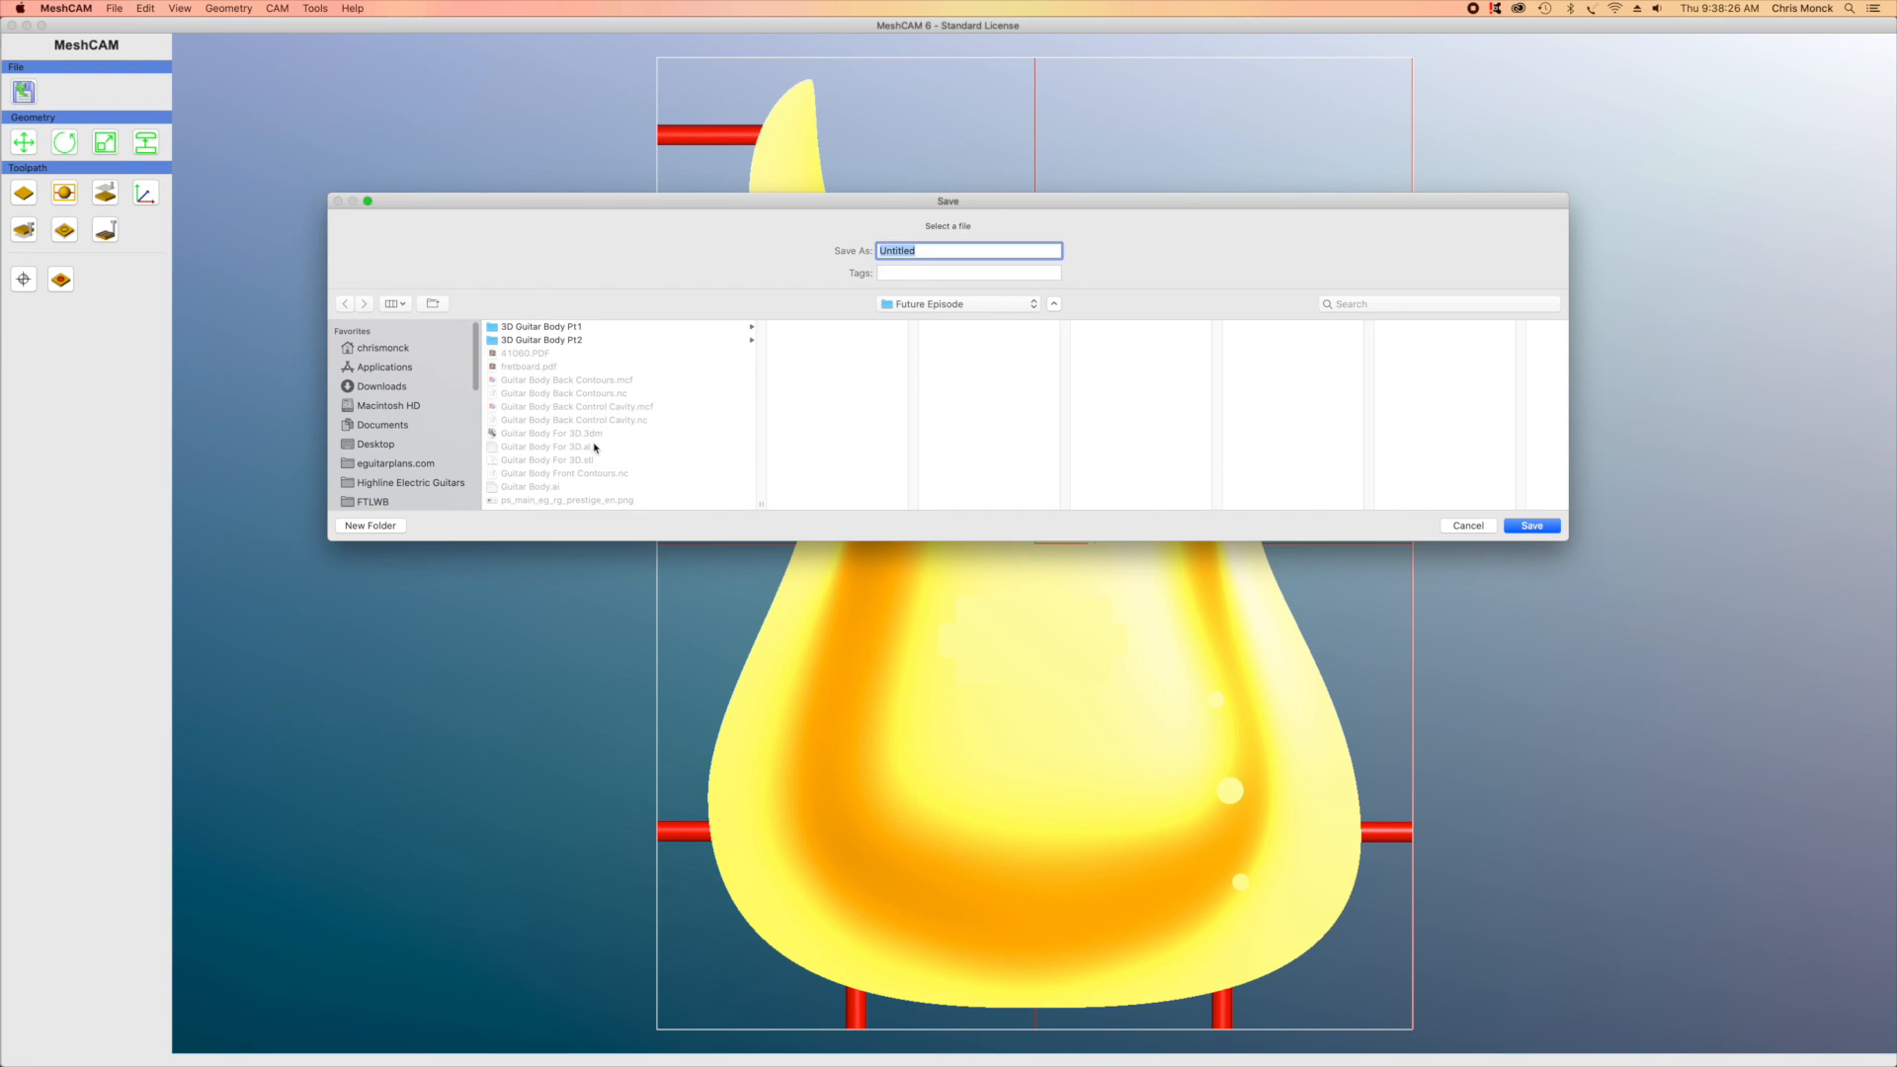
{"action": "left_click", "coordinate": [592, 474]}
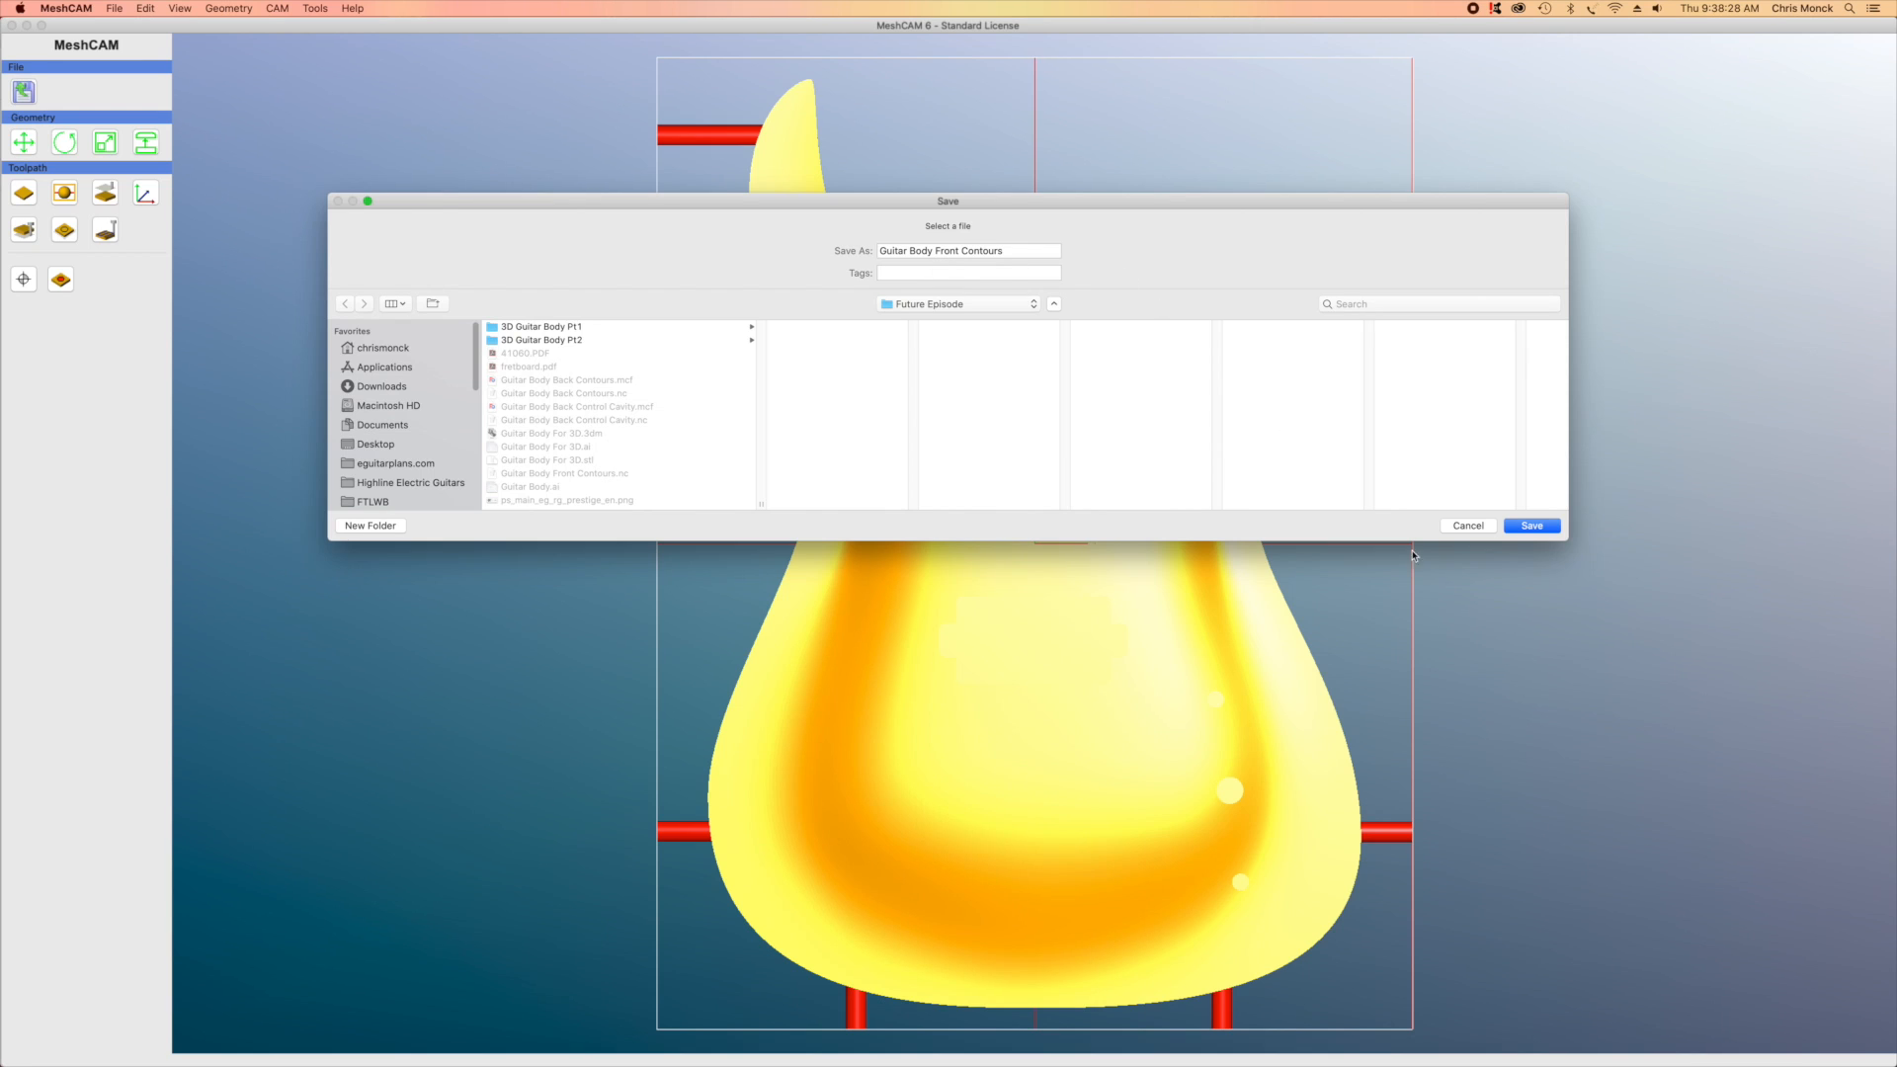
{"action": "left_click", "coordinate": [1533, 527]}
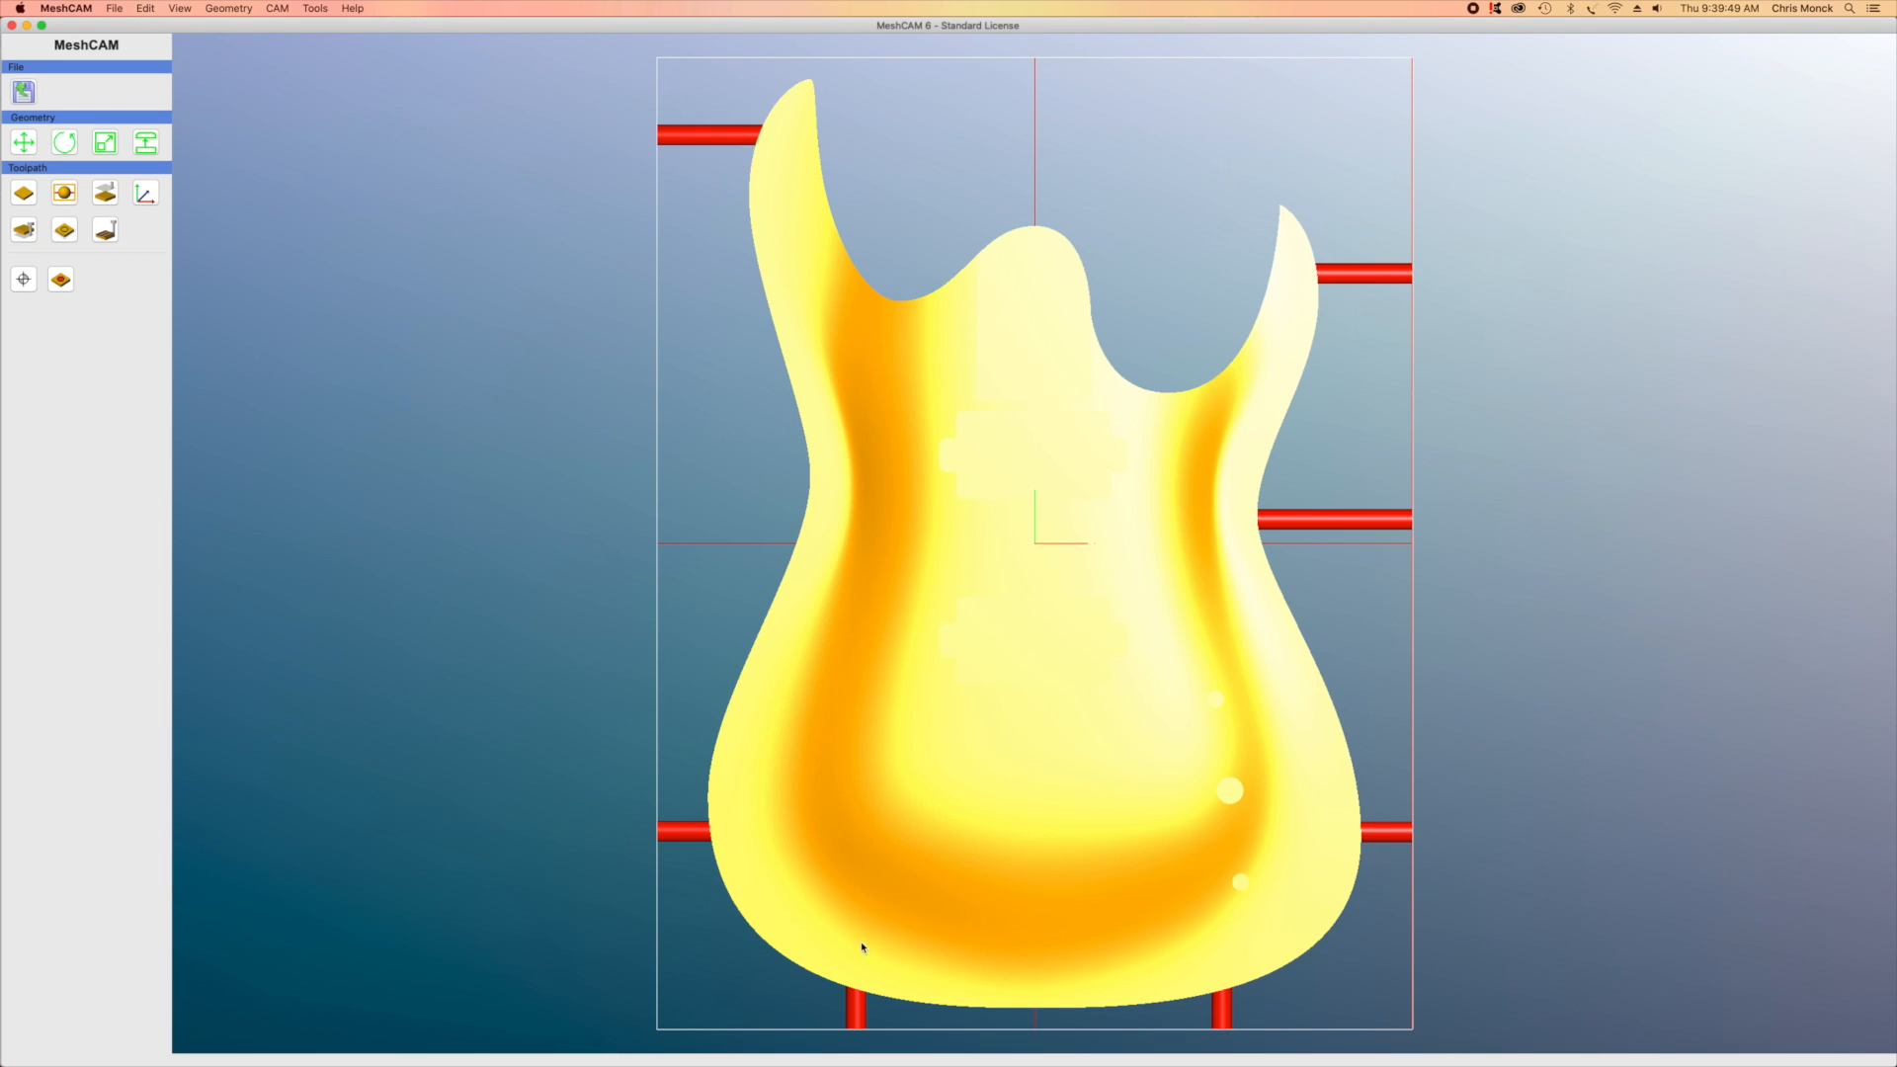
Switch to CAMotics and open "Guitar Body Back Contours.nc" from the Future Episode folder
{"action": "mouse_move", "coordinate": [996, 1065]}
{"action": "left_click", "coordinate": [952, 1037]}
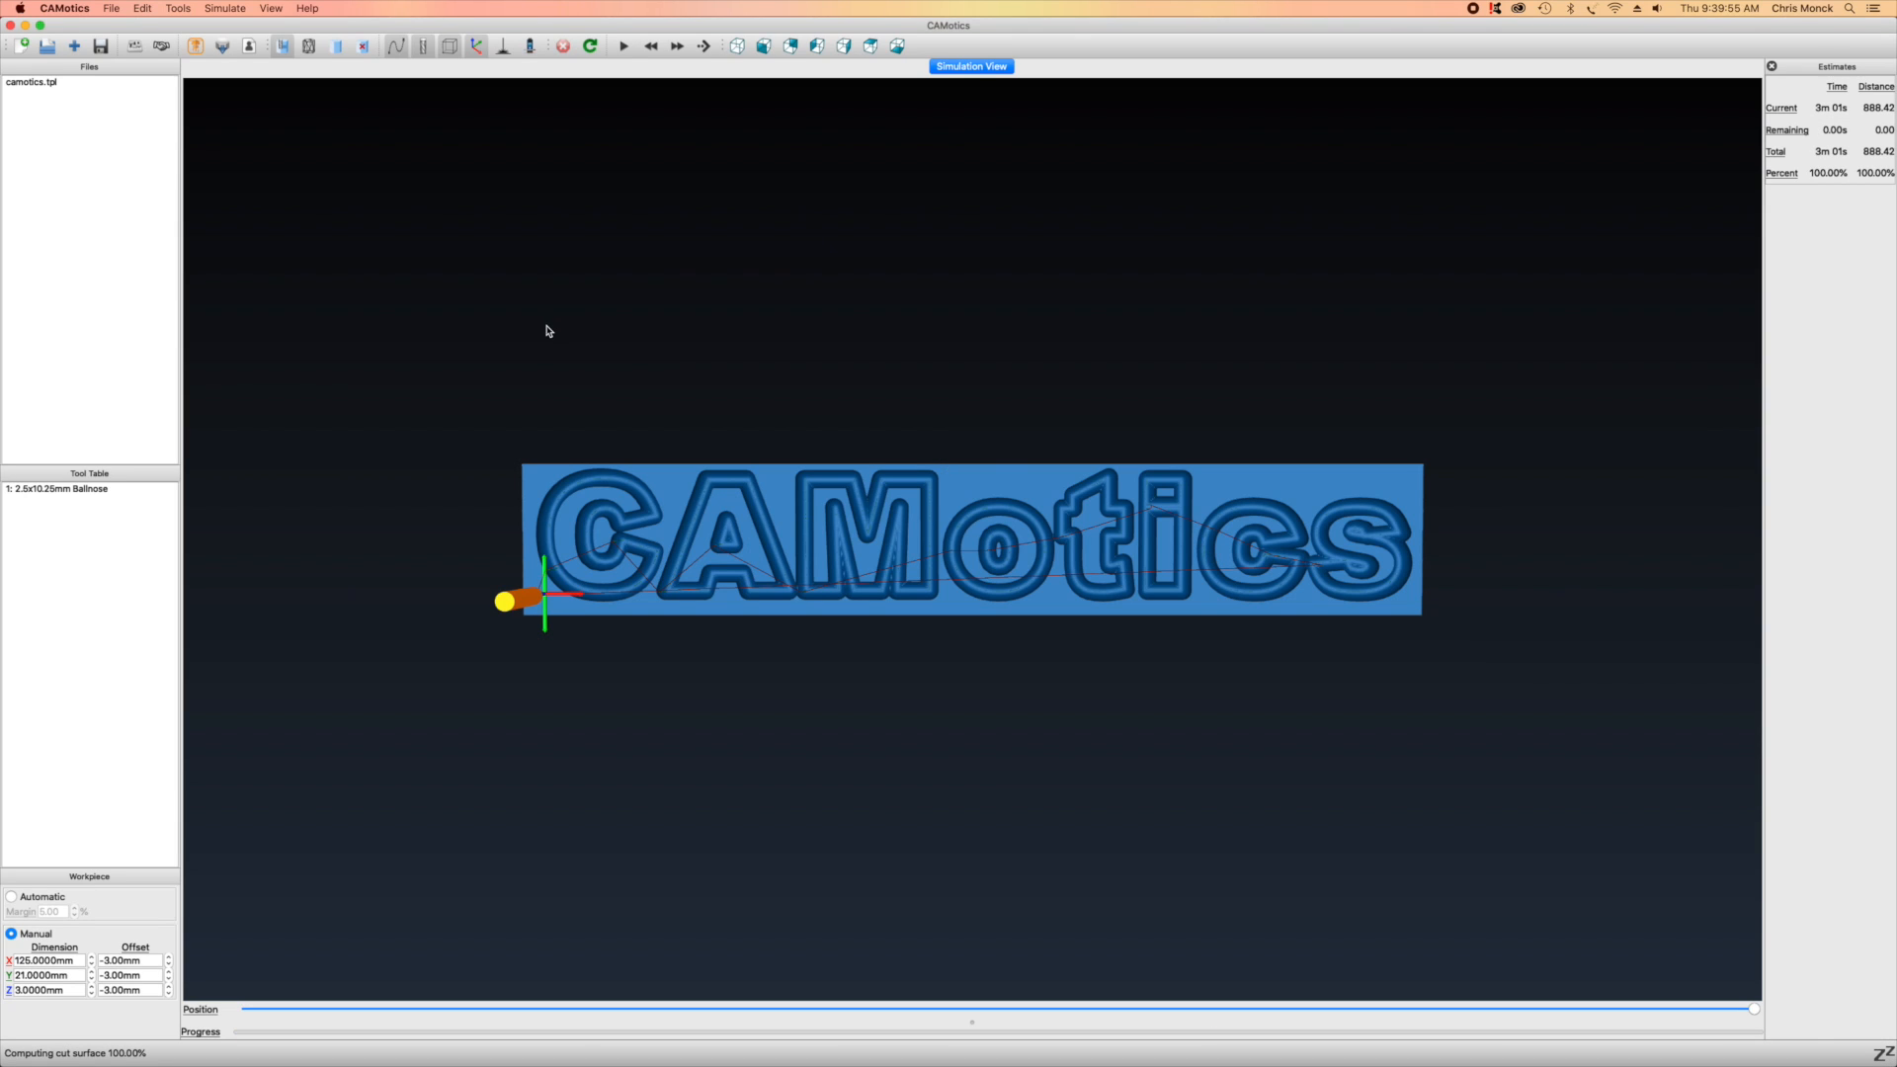
{"action": "left_click", "coordinate": [48, 47]}
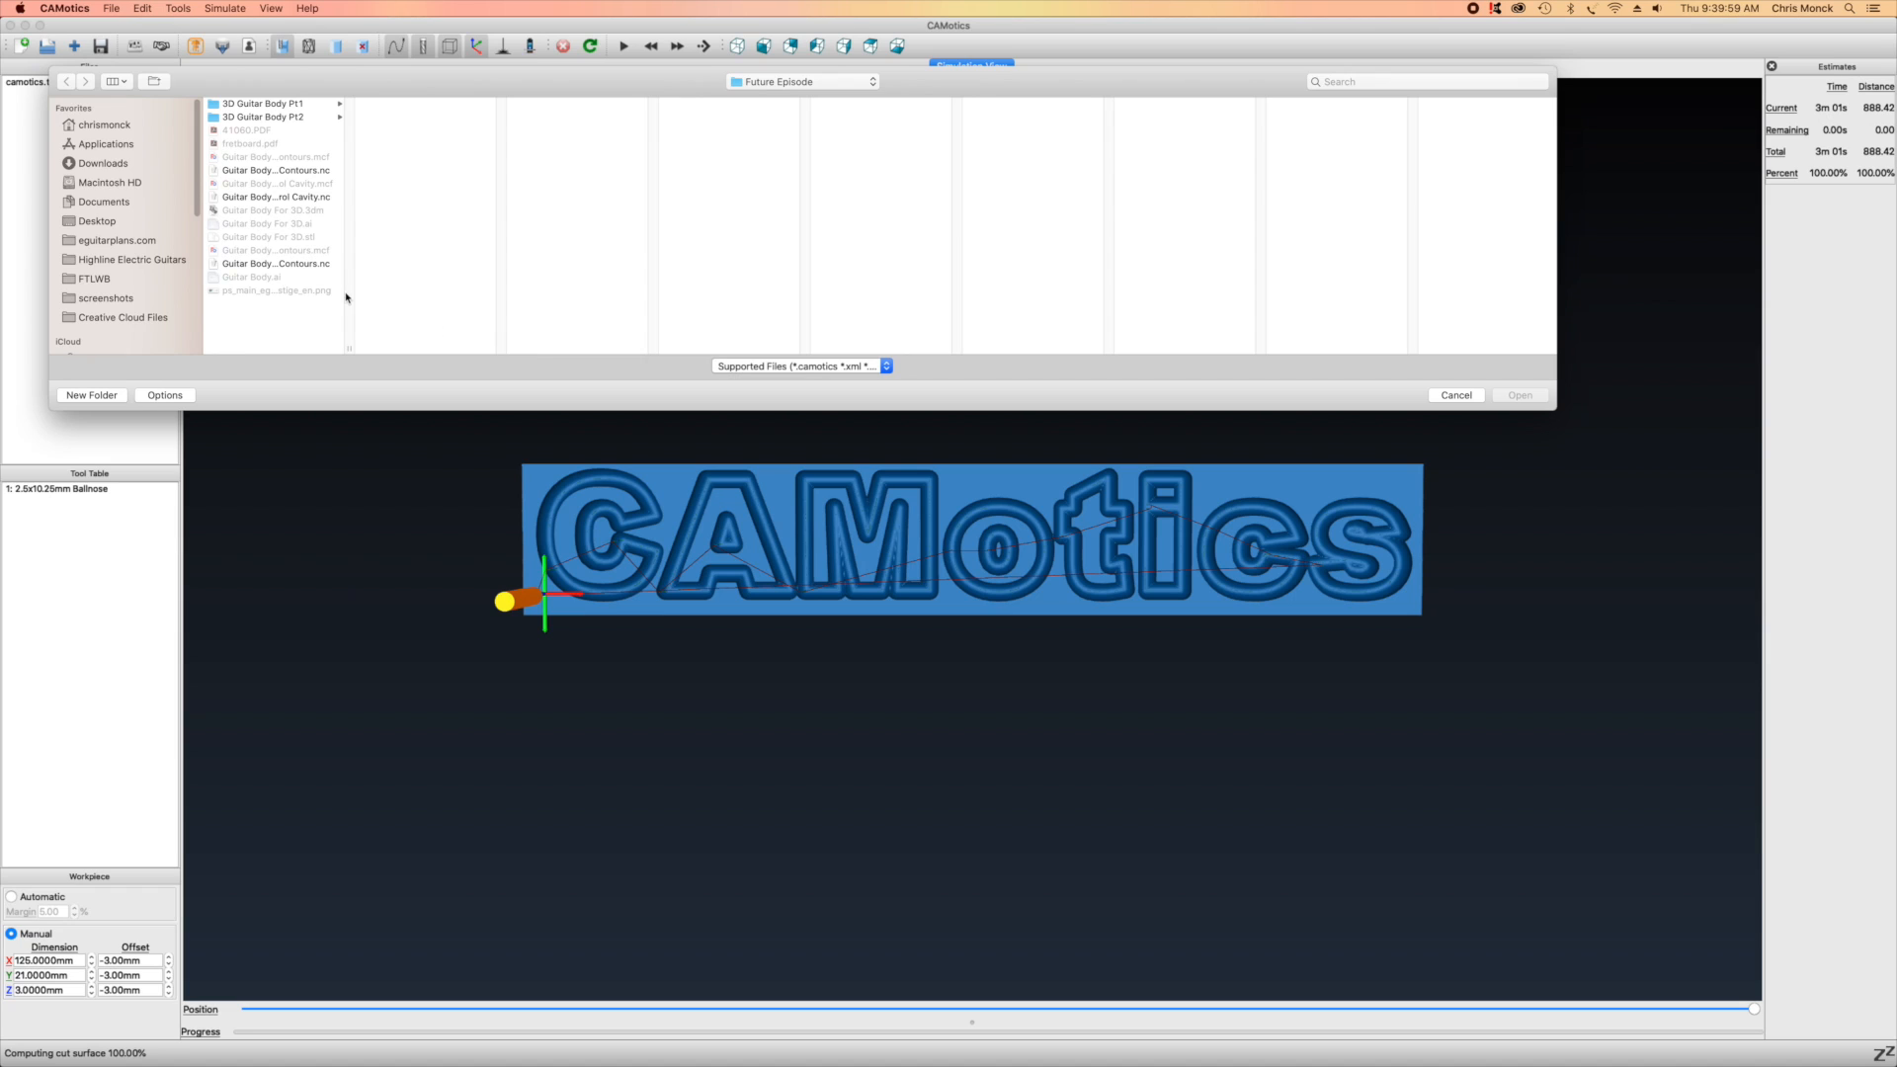
{"action": "left_click_drag", "start_coordinate": [348, 348], "coordinate": [530, 348]}
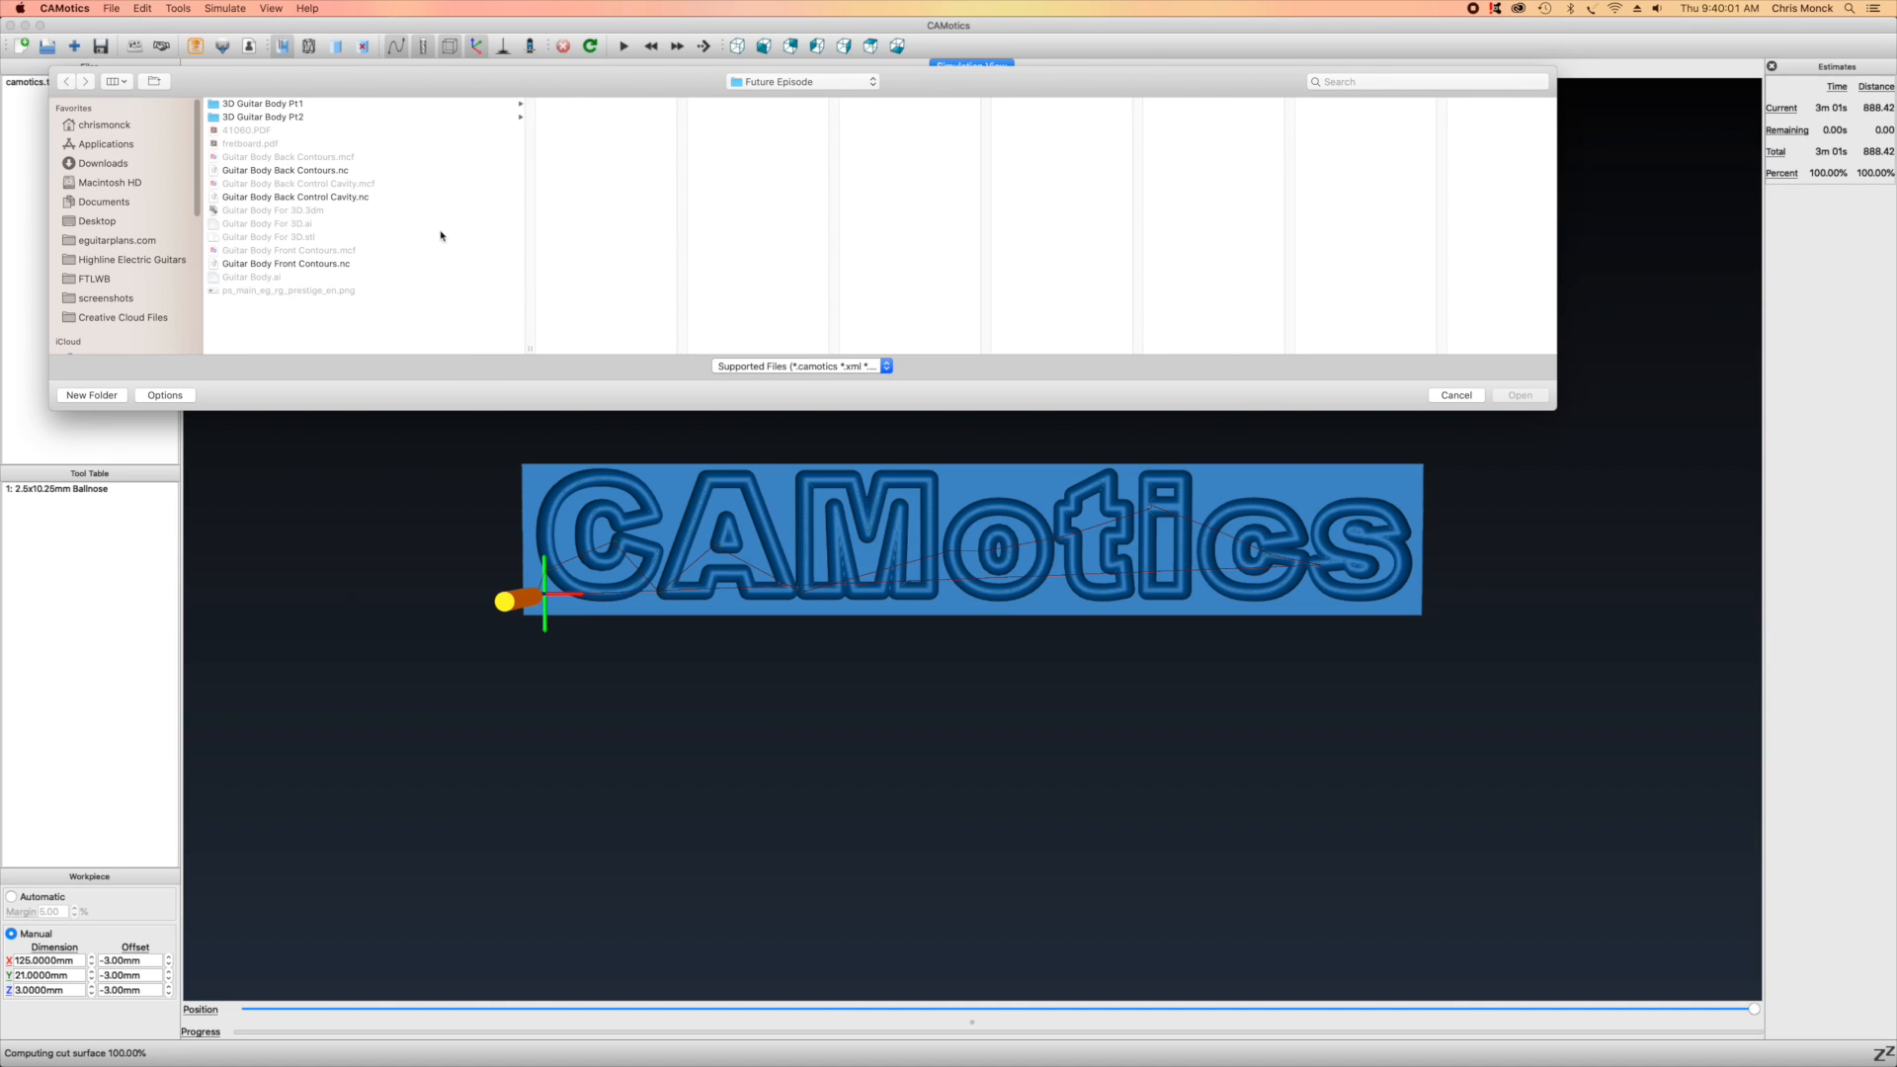
{"action": "left_click", "coordinate": [328, 172]}
{"action": "left_click", "coordinate": [1521, 396]}
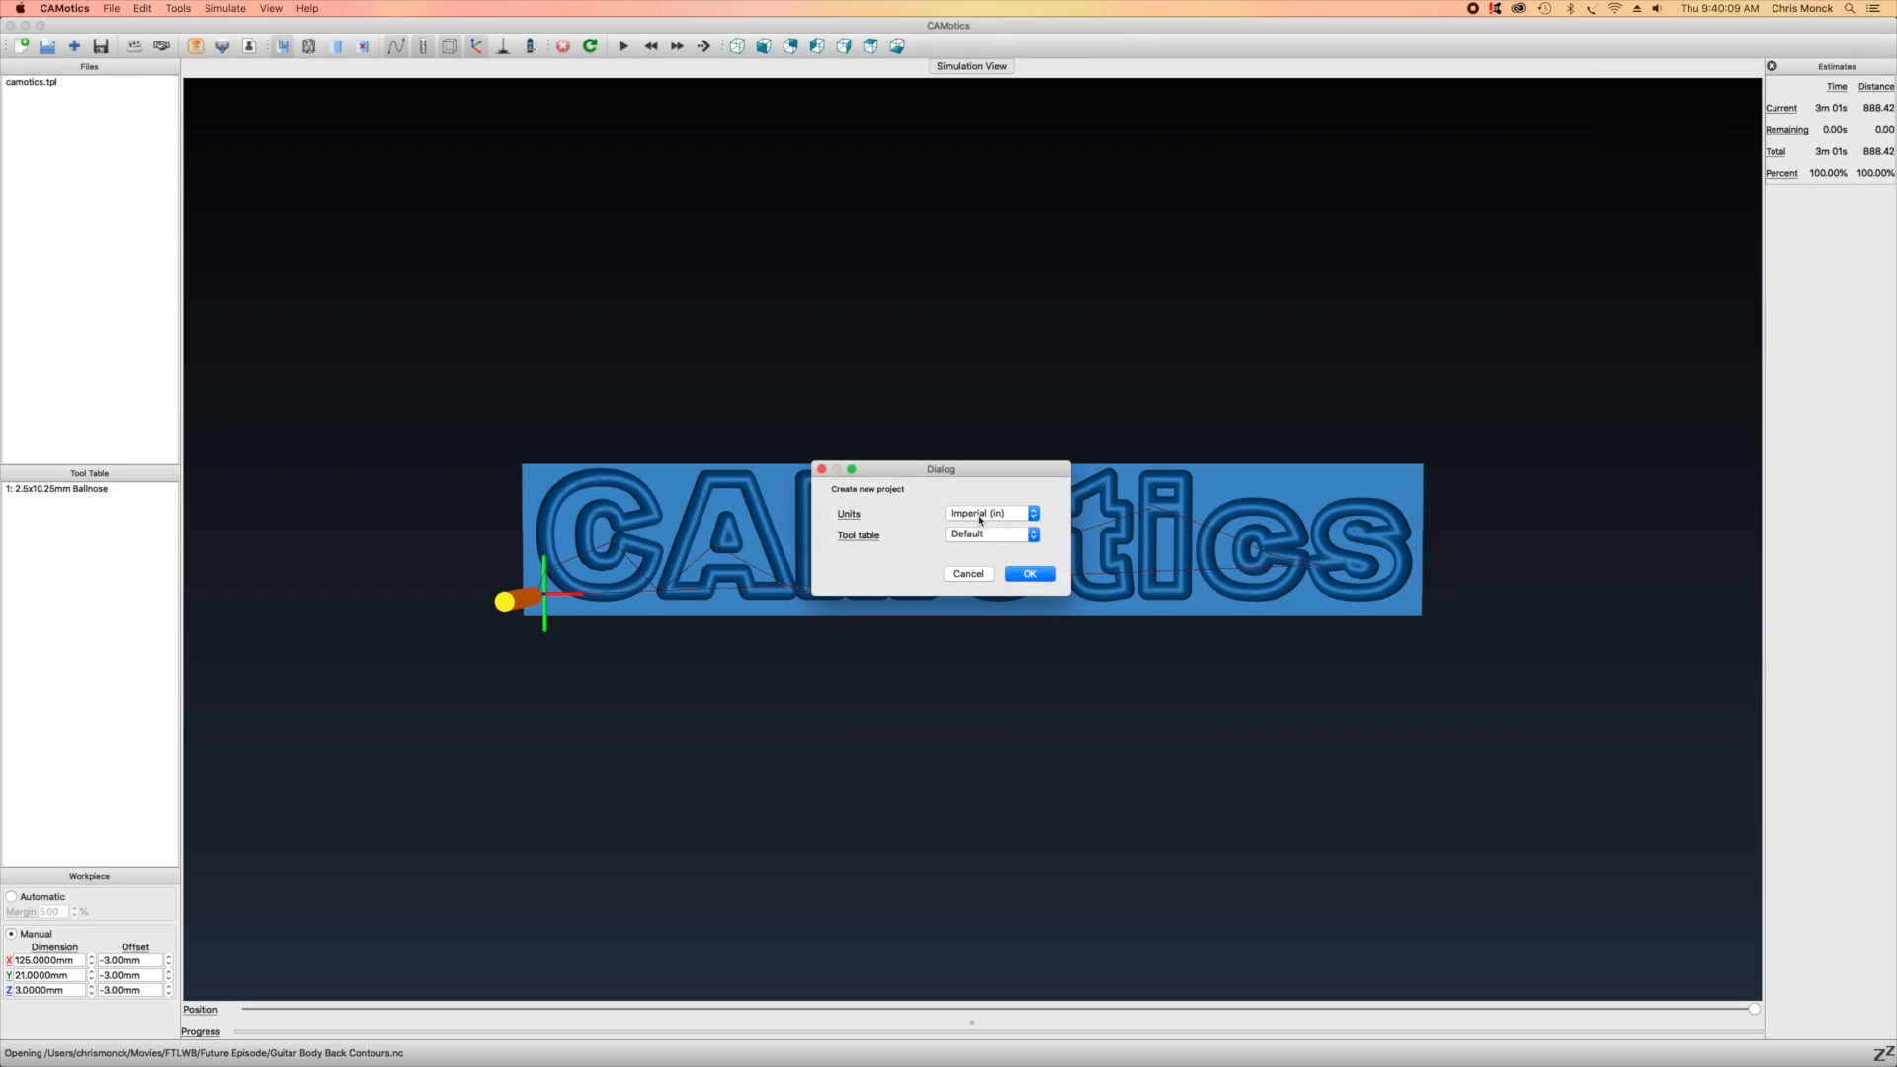
Create the new project in imperial units with an empty tool table
{"action": "left_click", "coordinate": [974, 540]}
{"action": "left_click", "coordinate": [981, 567]}
{"action": "left_click", "coordinate": [1038, 577]}
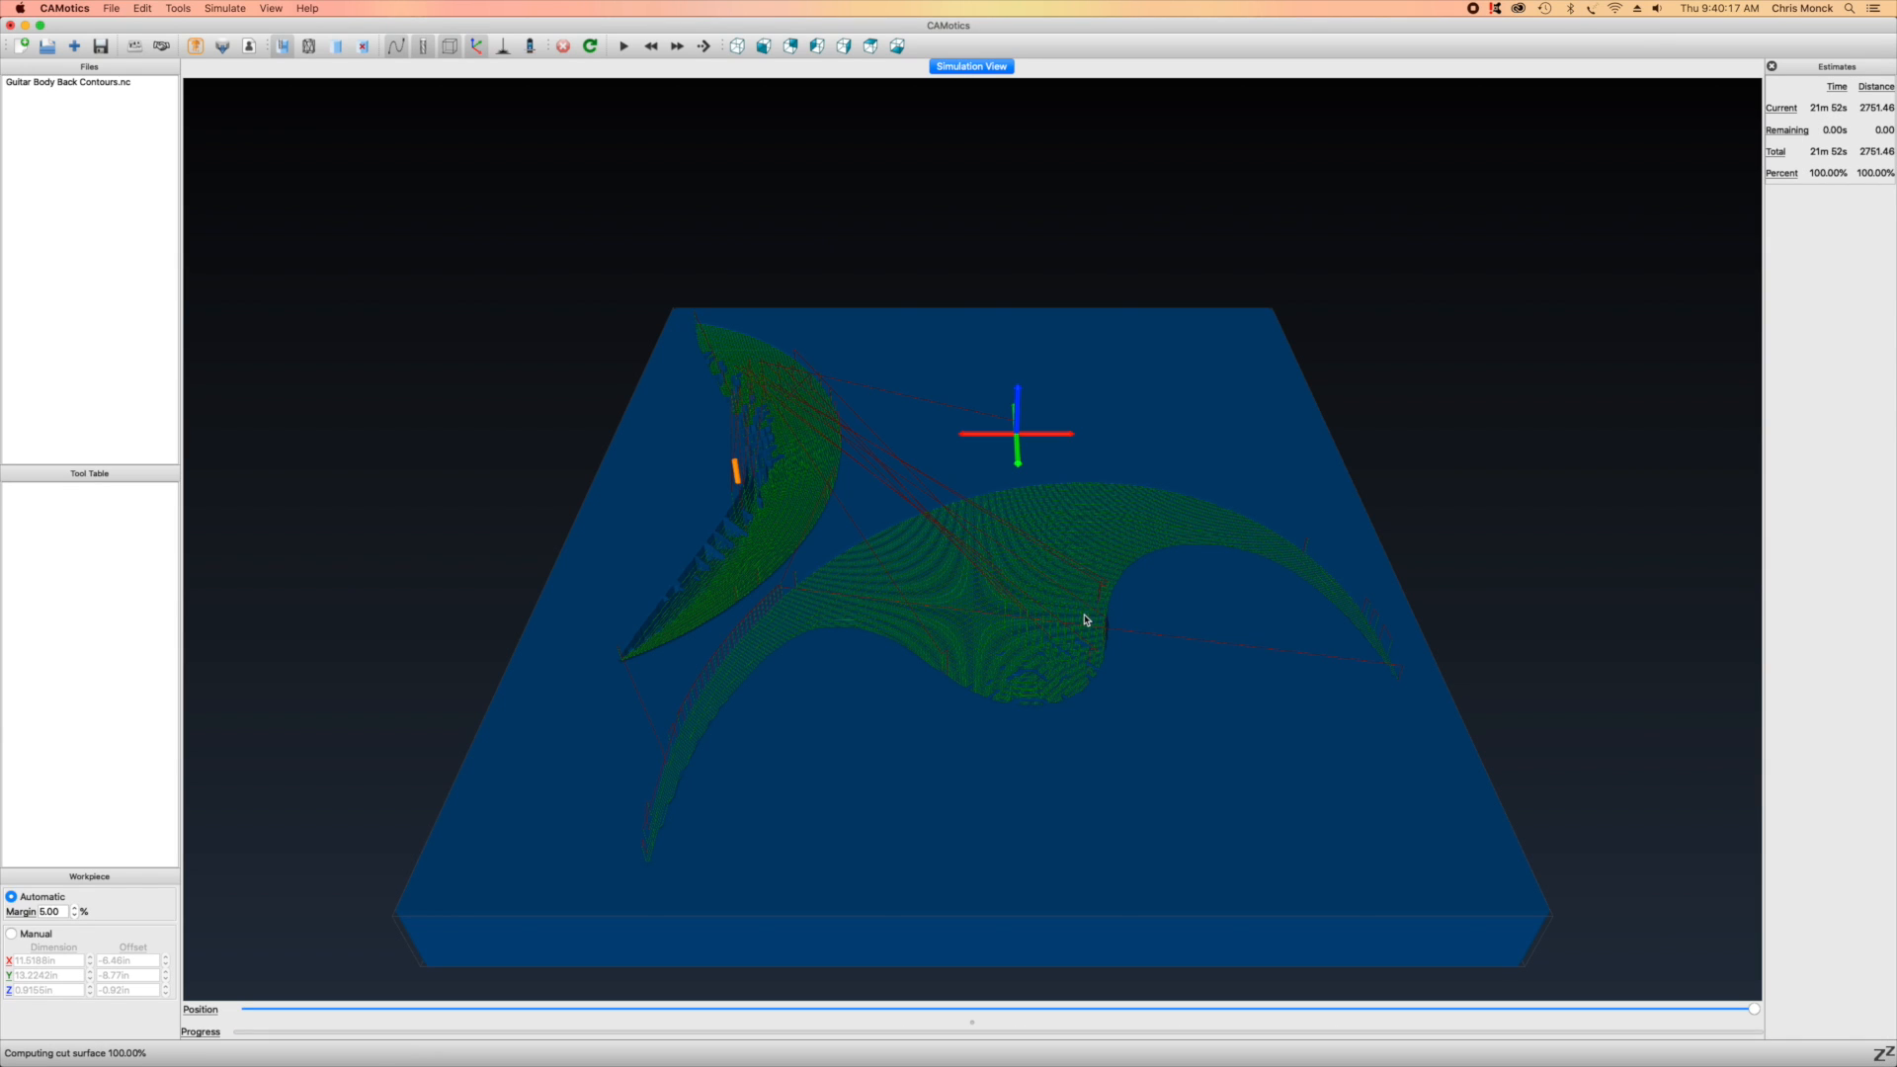
Add tool 1 to the tool table as an inch-unit cylindrical cutter with 0.25 in diameter and 2.5 in length
{"action": "right_click", "coordinate": [79, 495]}
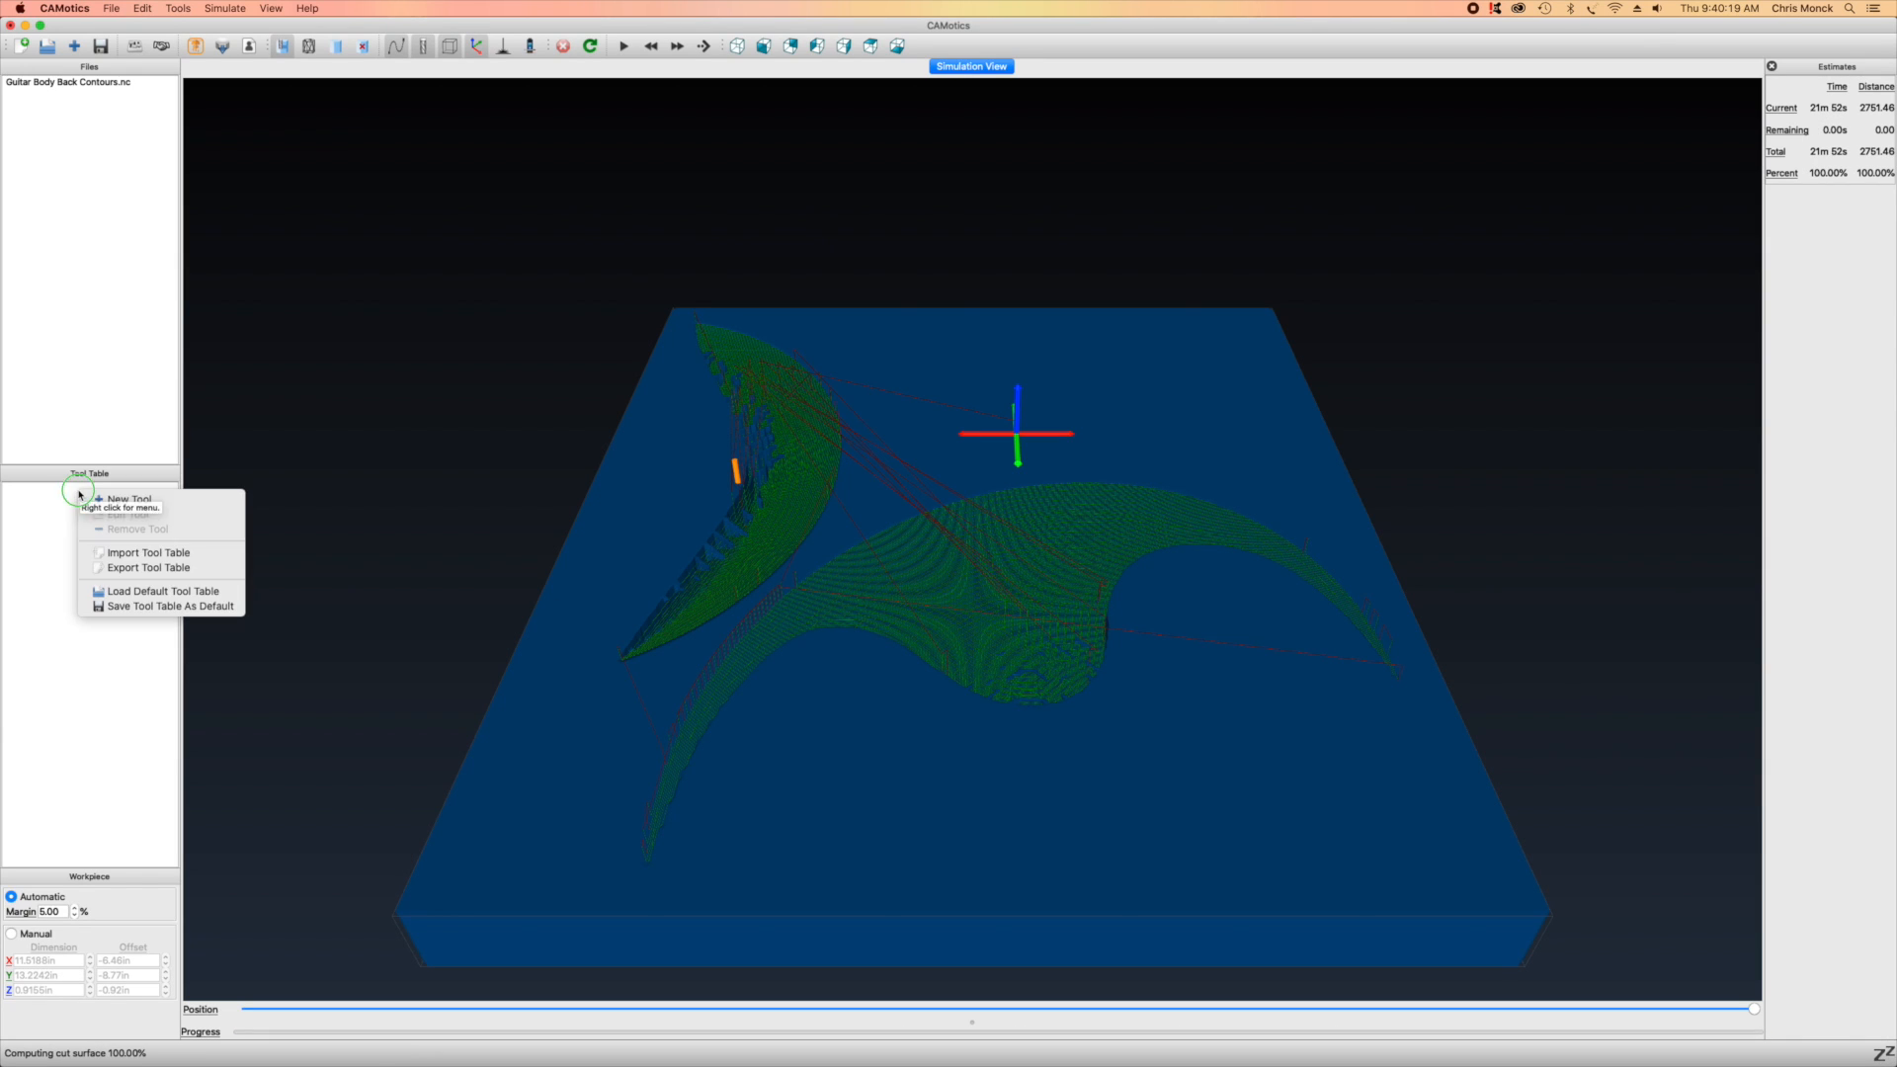
{"action": "left_click", "coordinate": [123, 500]}
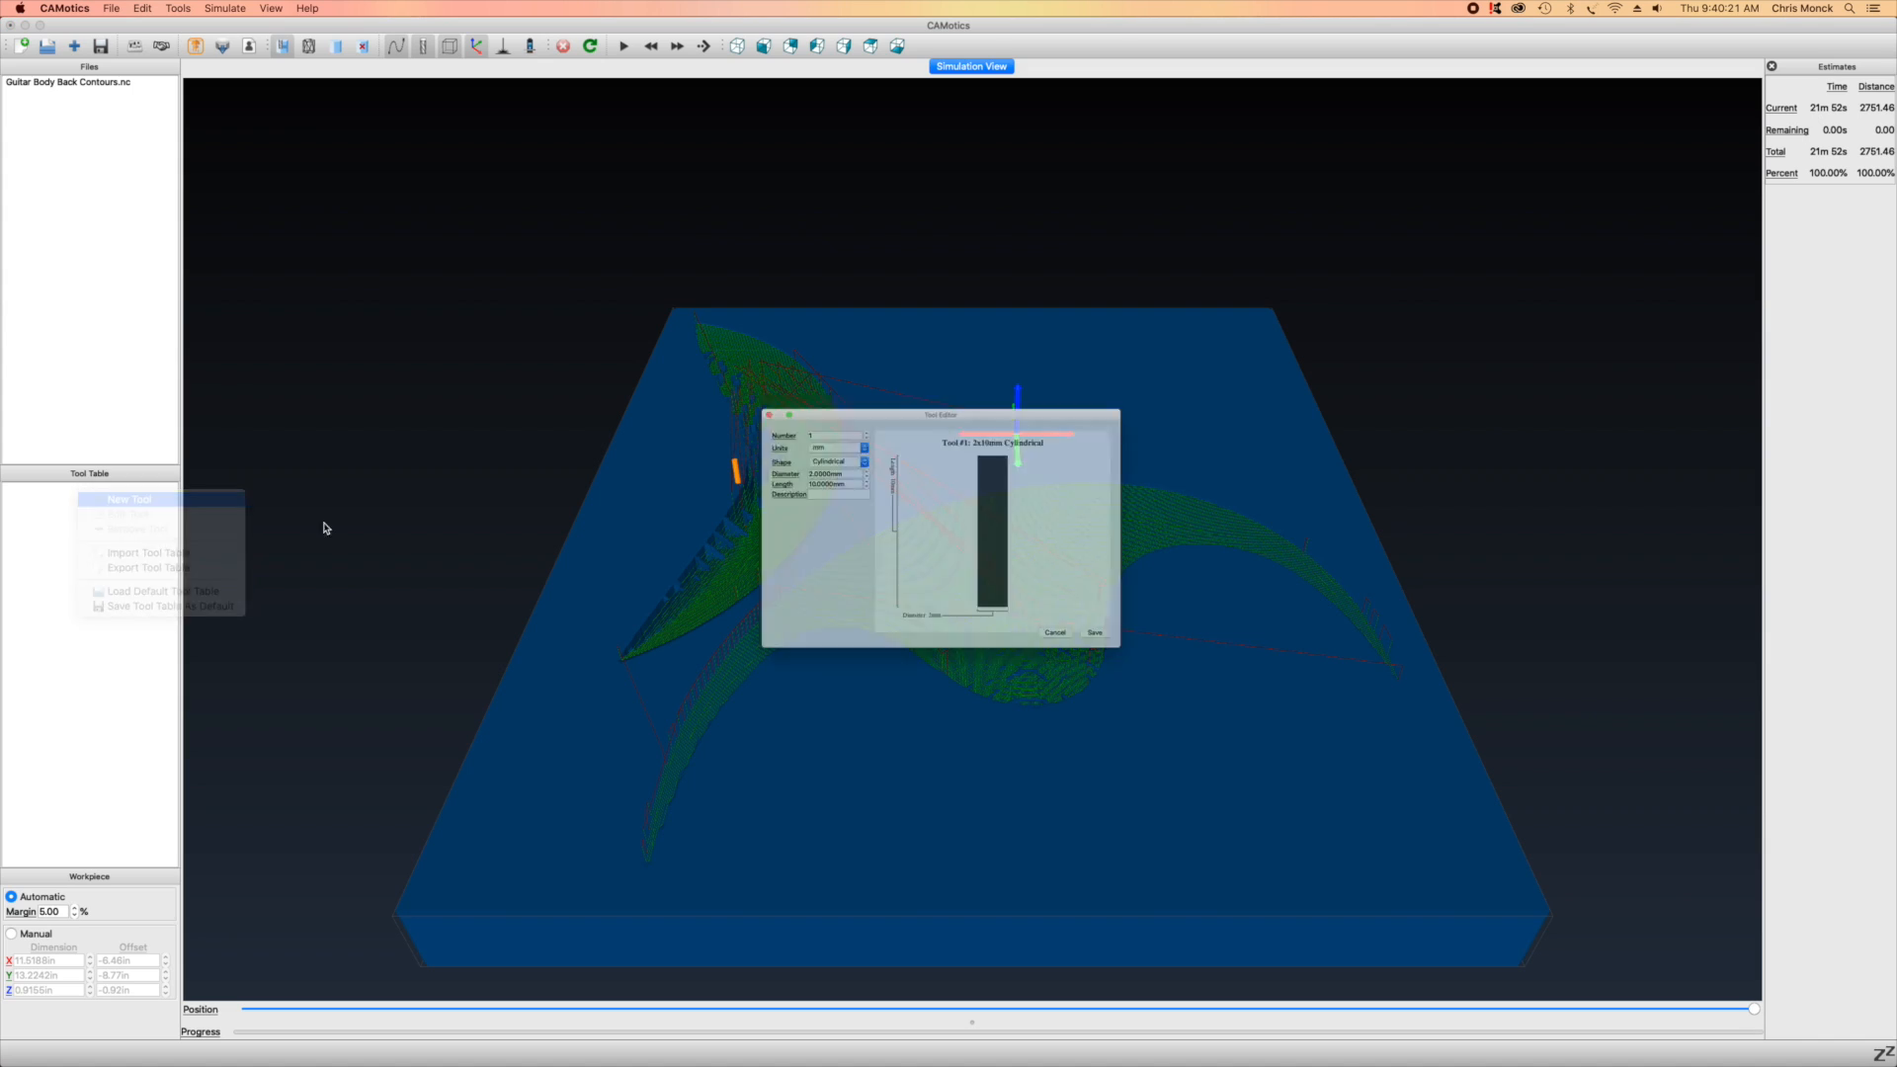
{"action": "left_click", "coordinate": [804, 419]}
{"action": "left_click", "coordinate": [805, 424]}
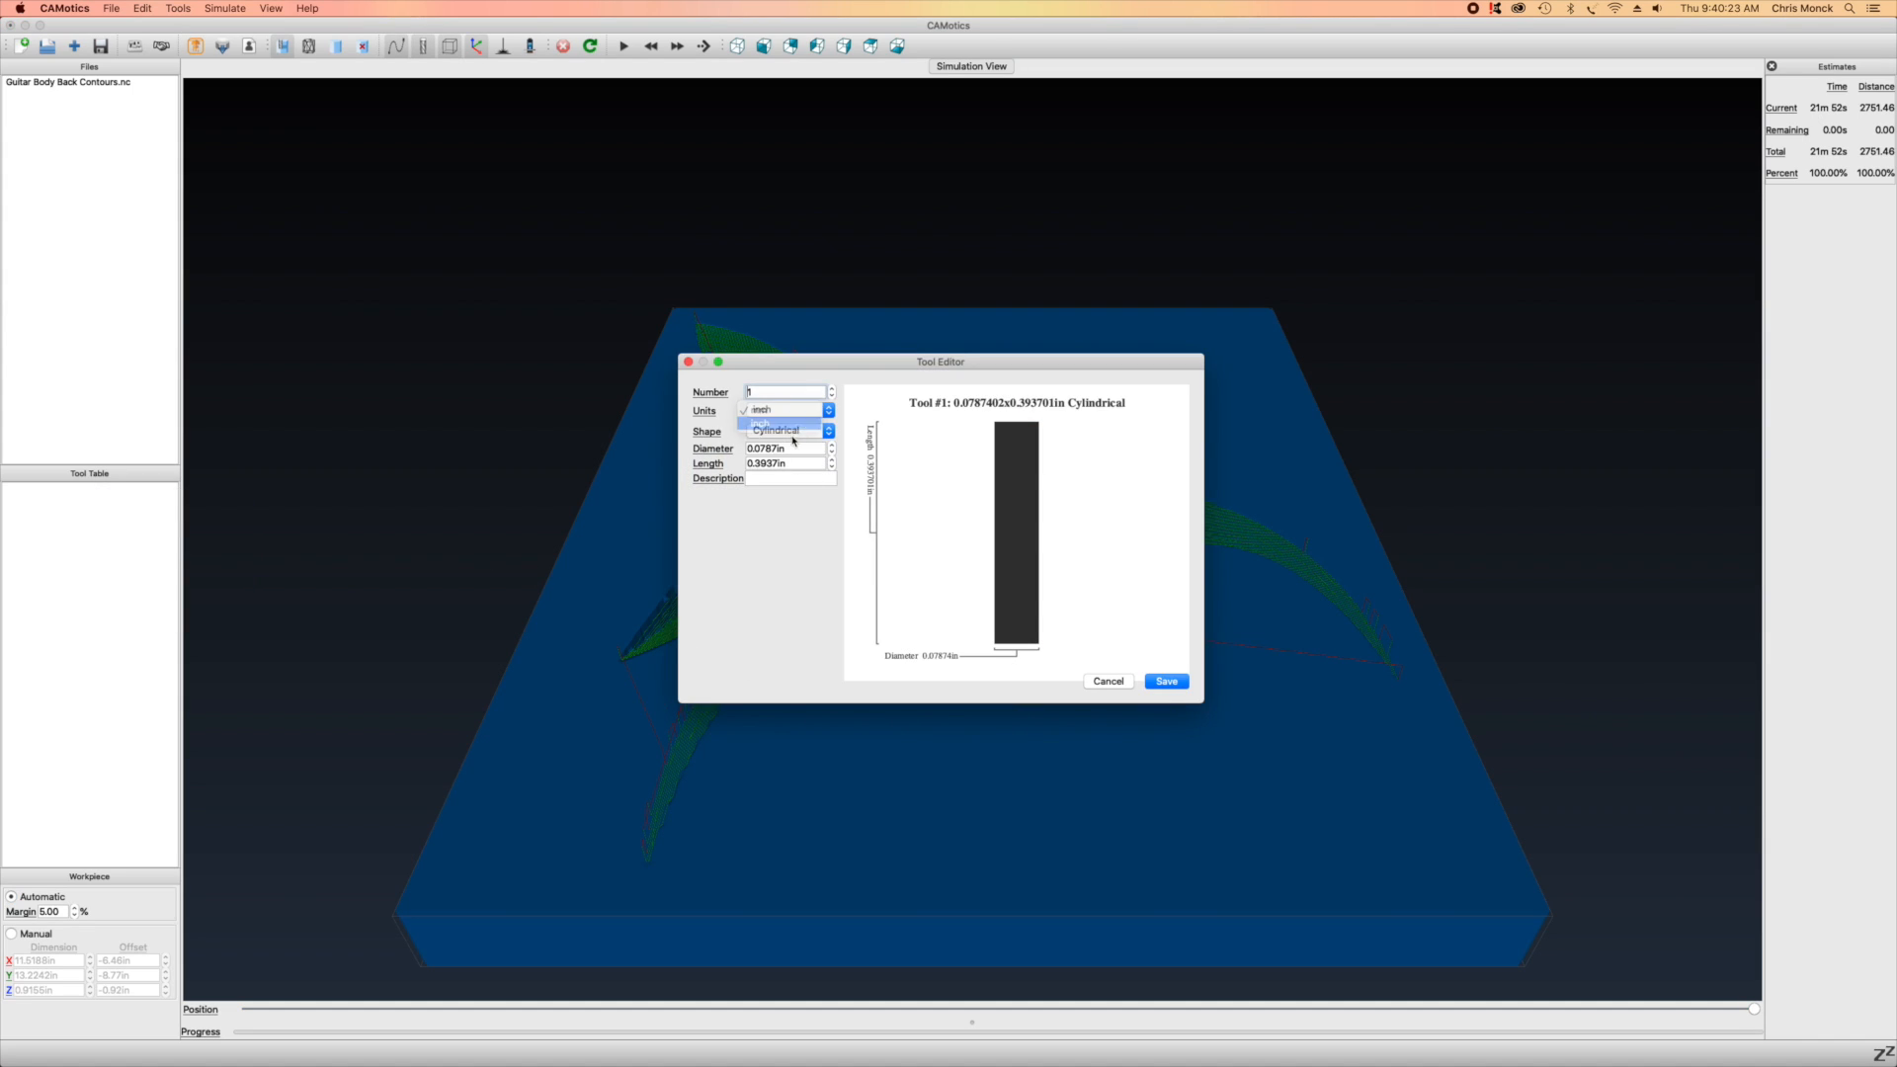
{"action": "double_click", "coordinate": [762, 449]}
{"action": "type", "text": "0.25"}
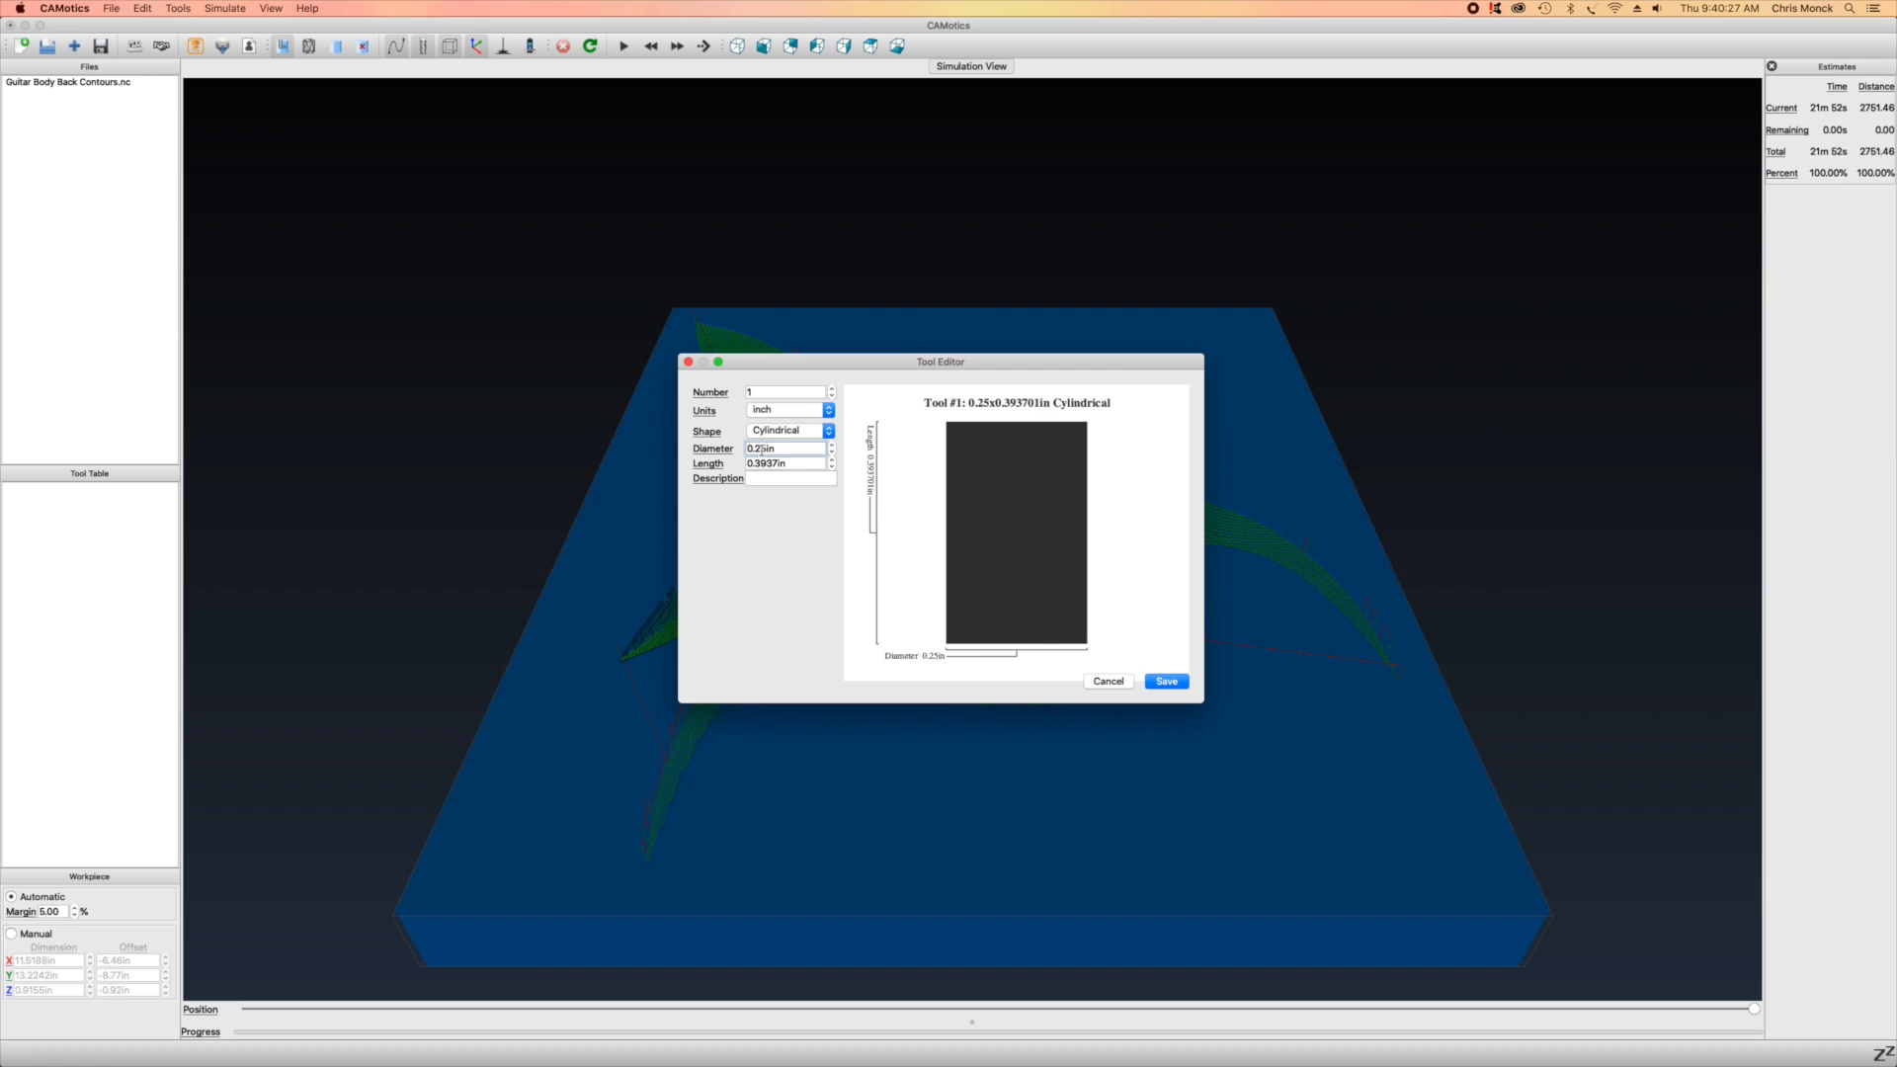
{"action": "double_click", "coordinate": [755, 465]}
{"action": "triple_click", "coordinate": [756, 465]}
{"action": "type", "text": "2"}
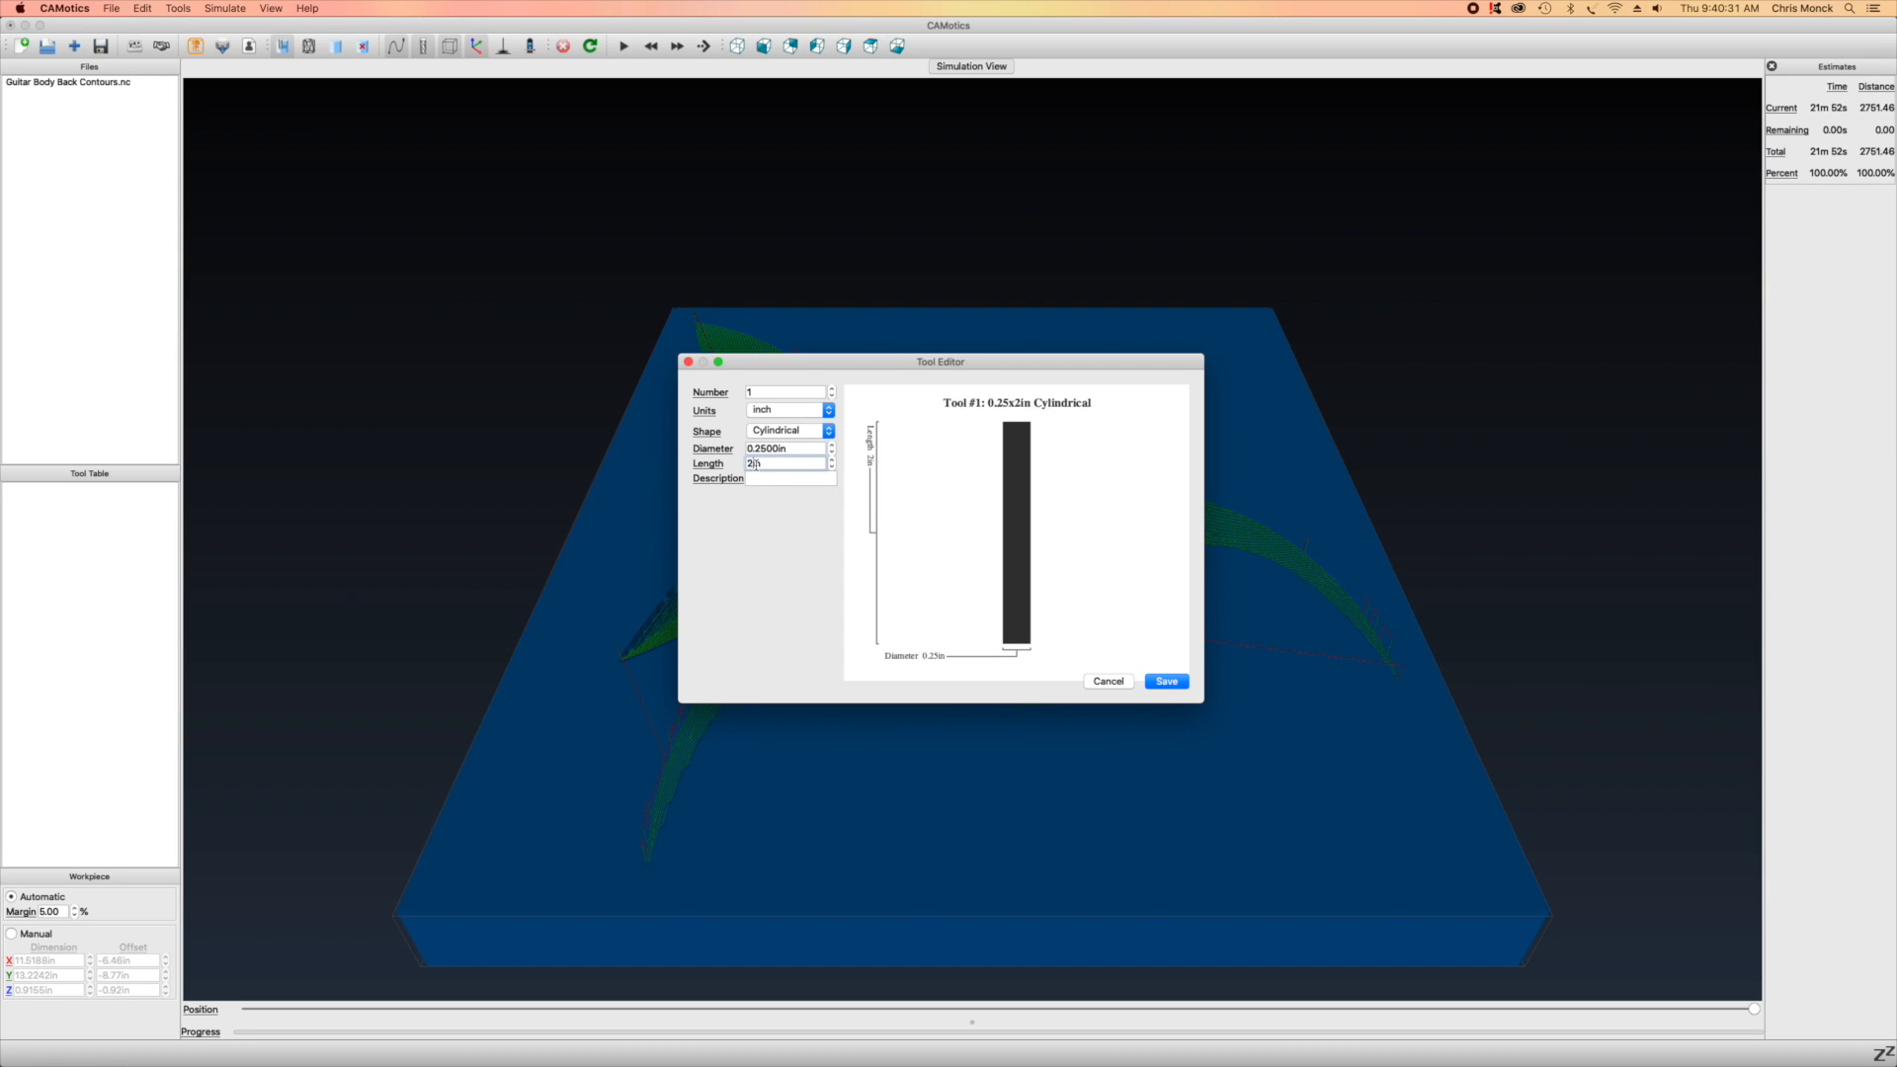
{"action": "type", "text": ".5"}
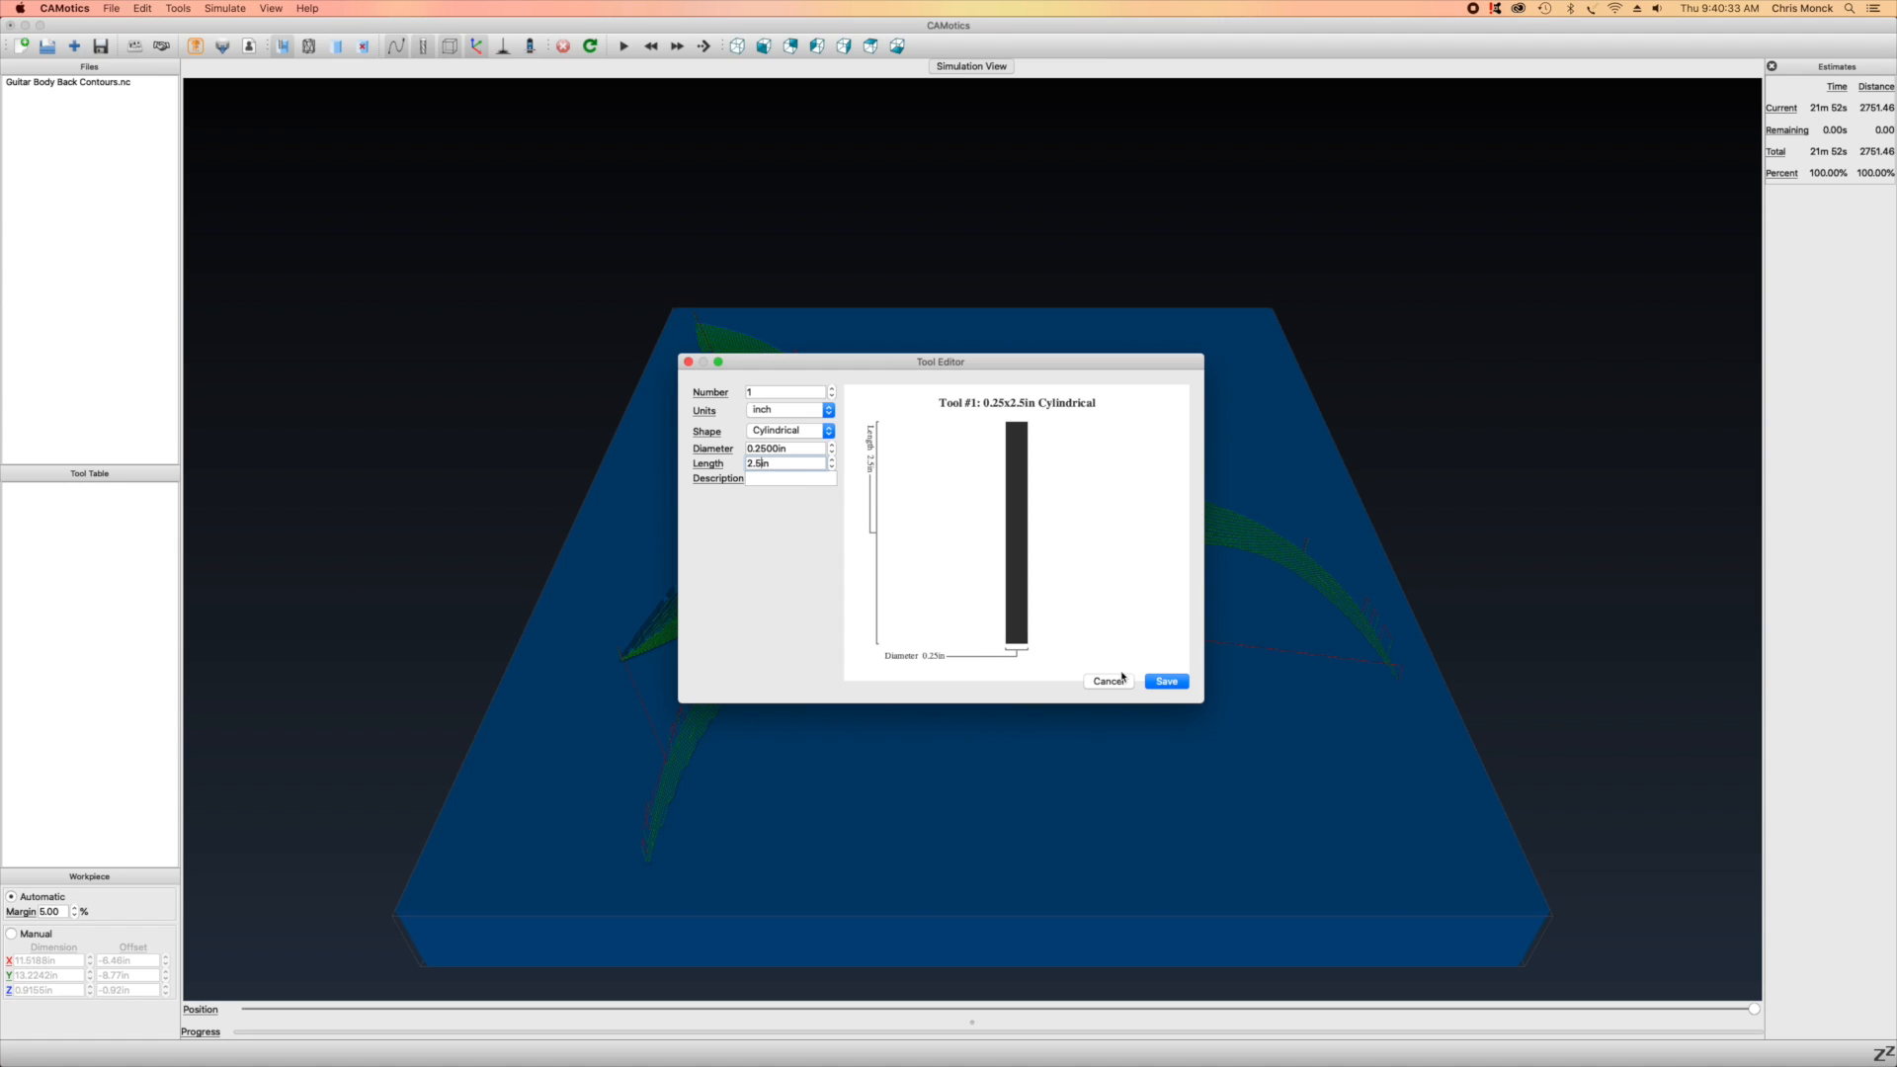
{"action": "left_click", "coordinate": [1161, 682]}
{"action": "left_click", "coordinate": [48, 490]}
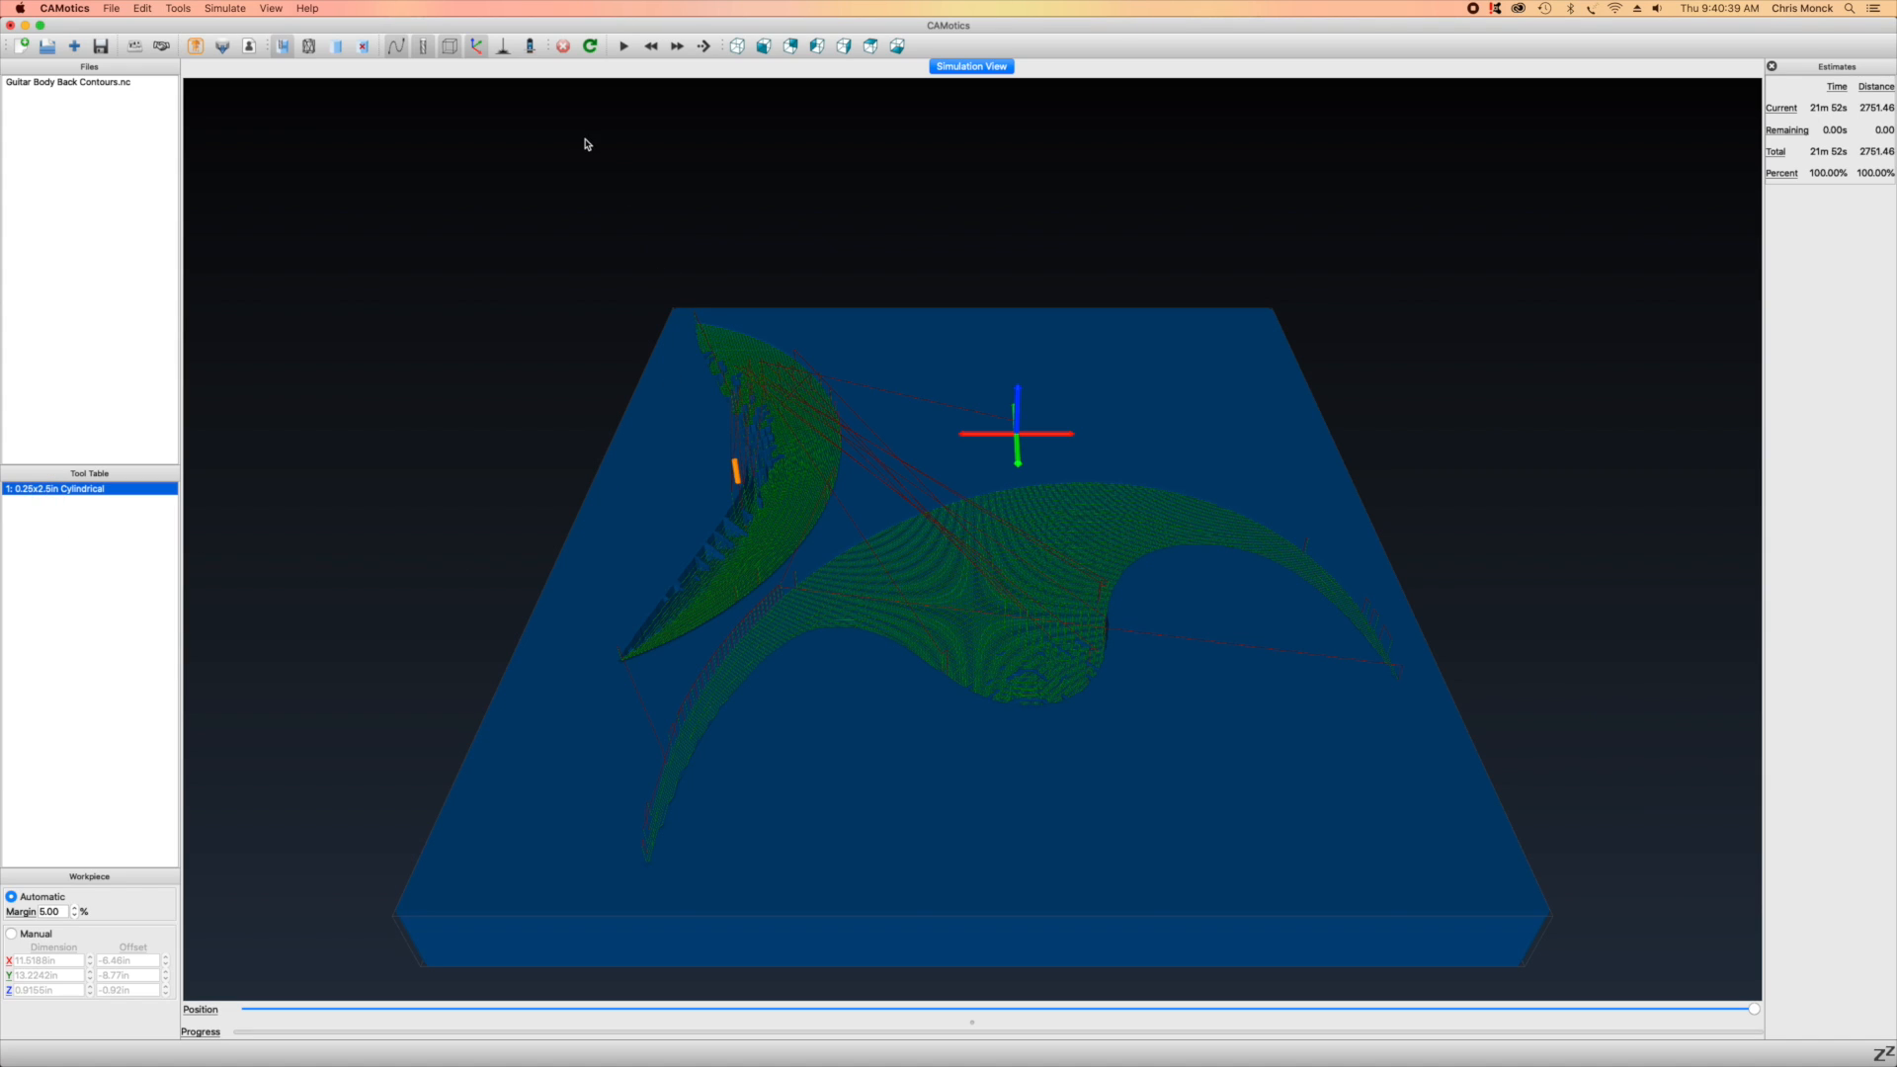
Set the simulation resolution to very high in the preferences, keeping X-Carve as the machine
{"action": "left_click", "coordinate": [65, 8]}
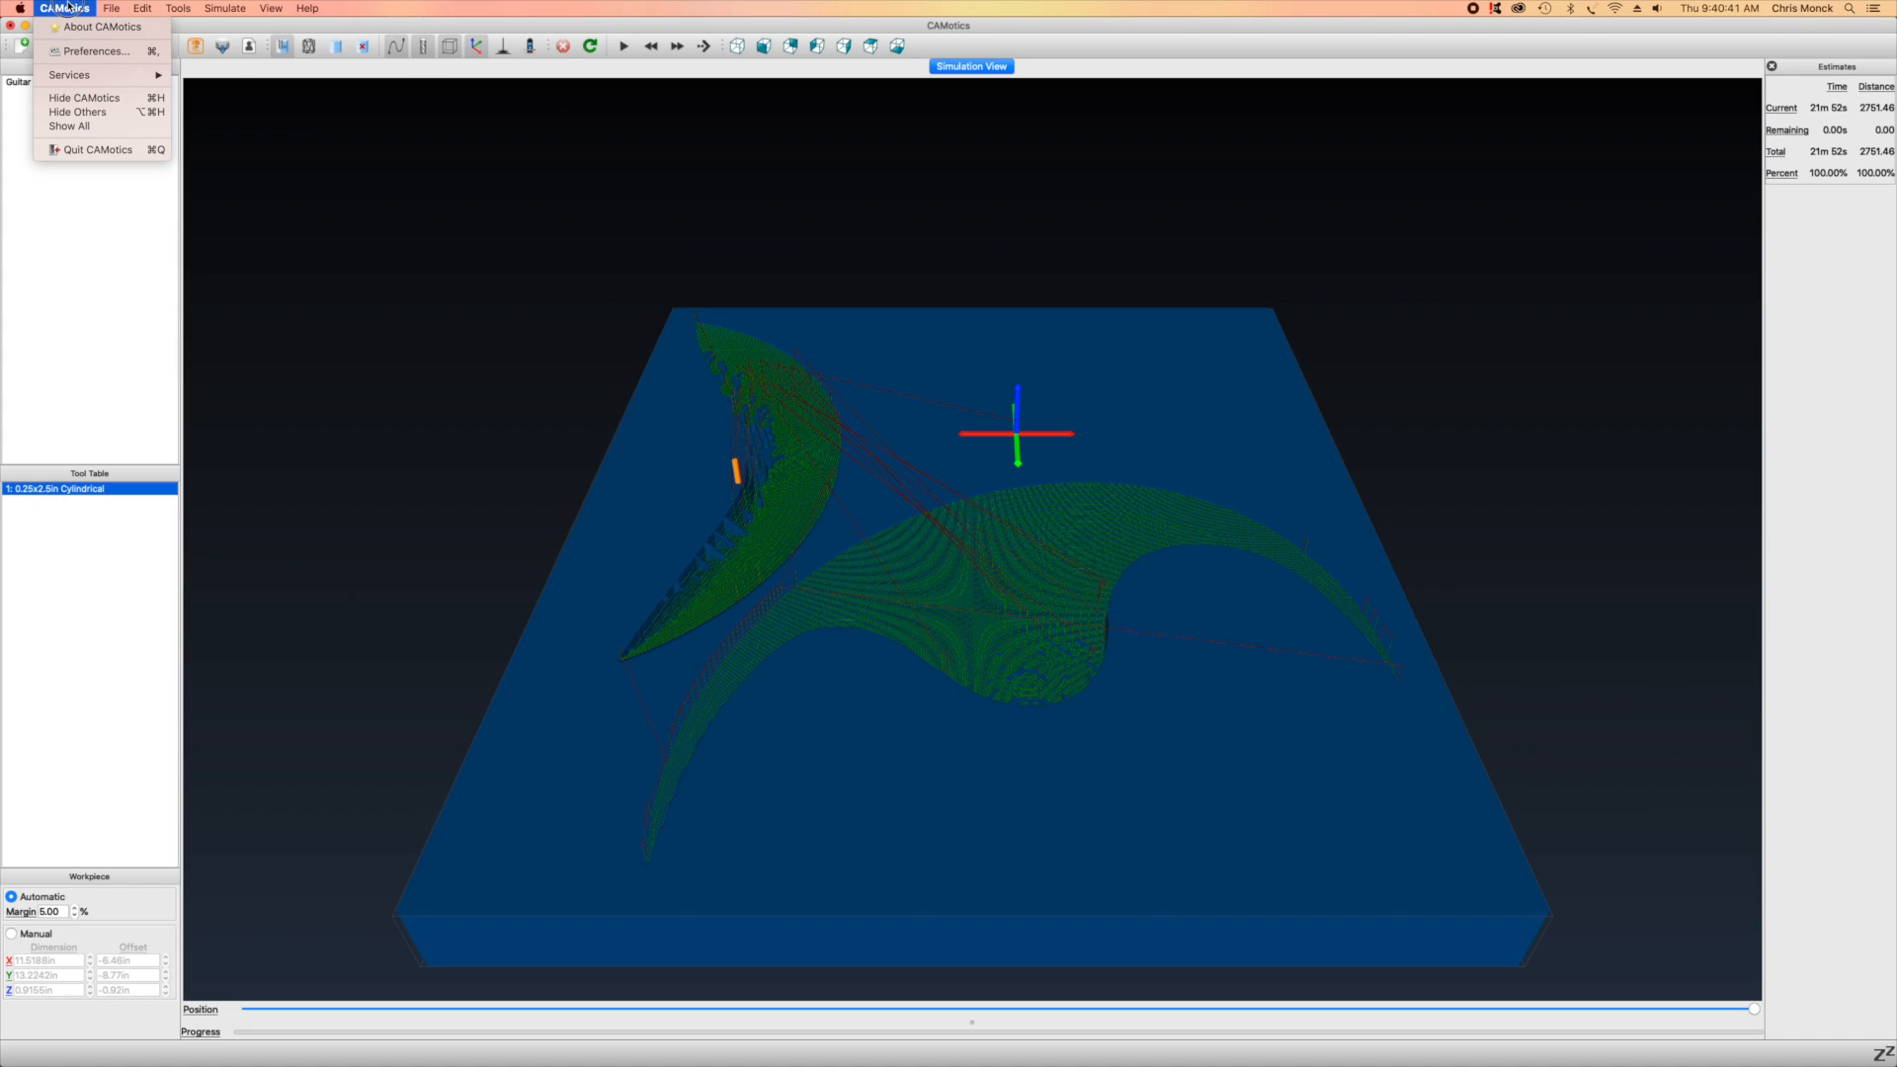
{"action": "left_click", "coordinate": [84, 52]}
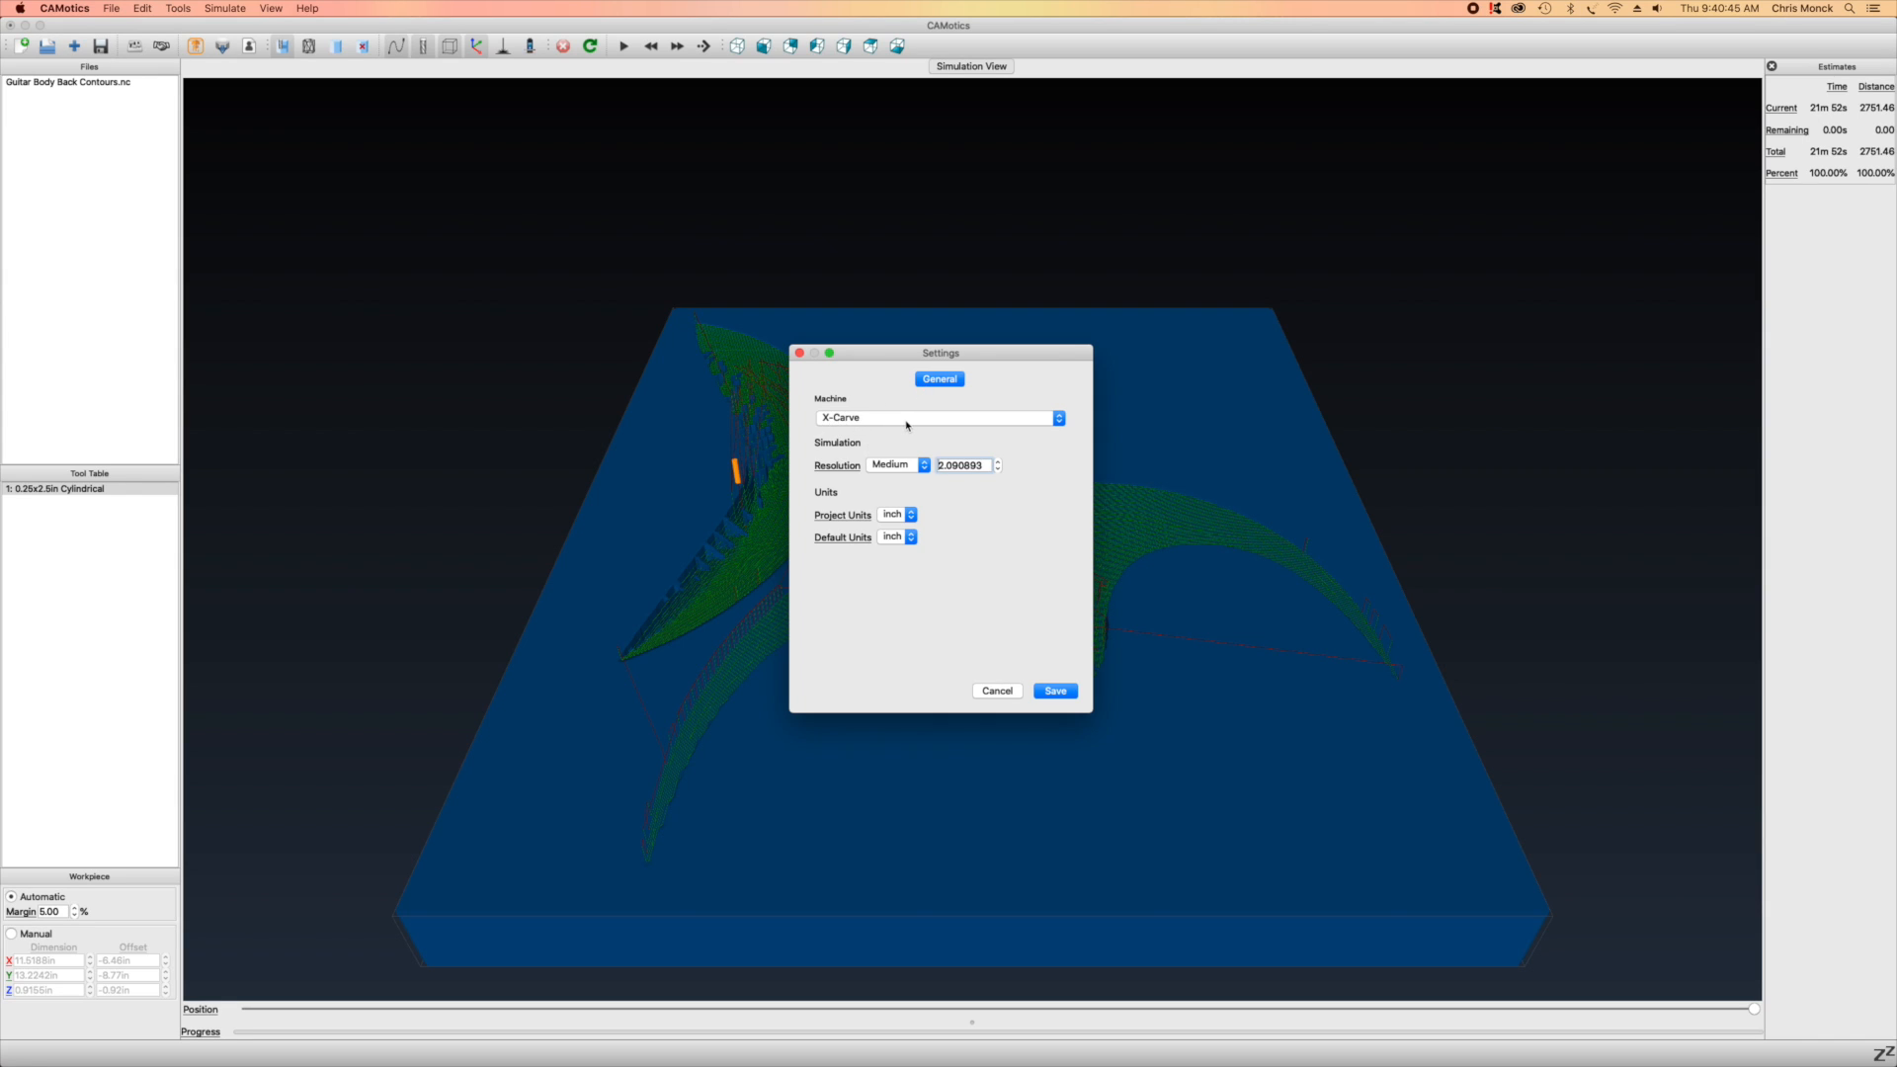
{"action": "left_click", "coordinate": [908, 421]}
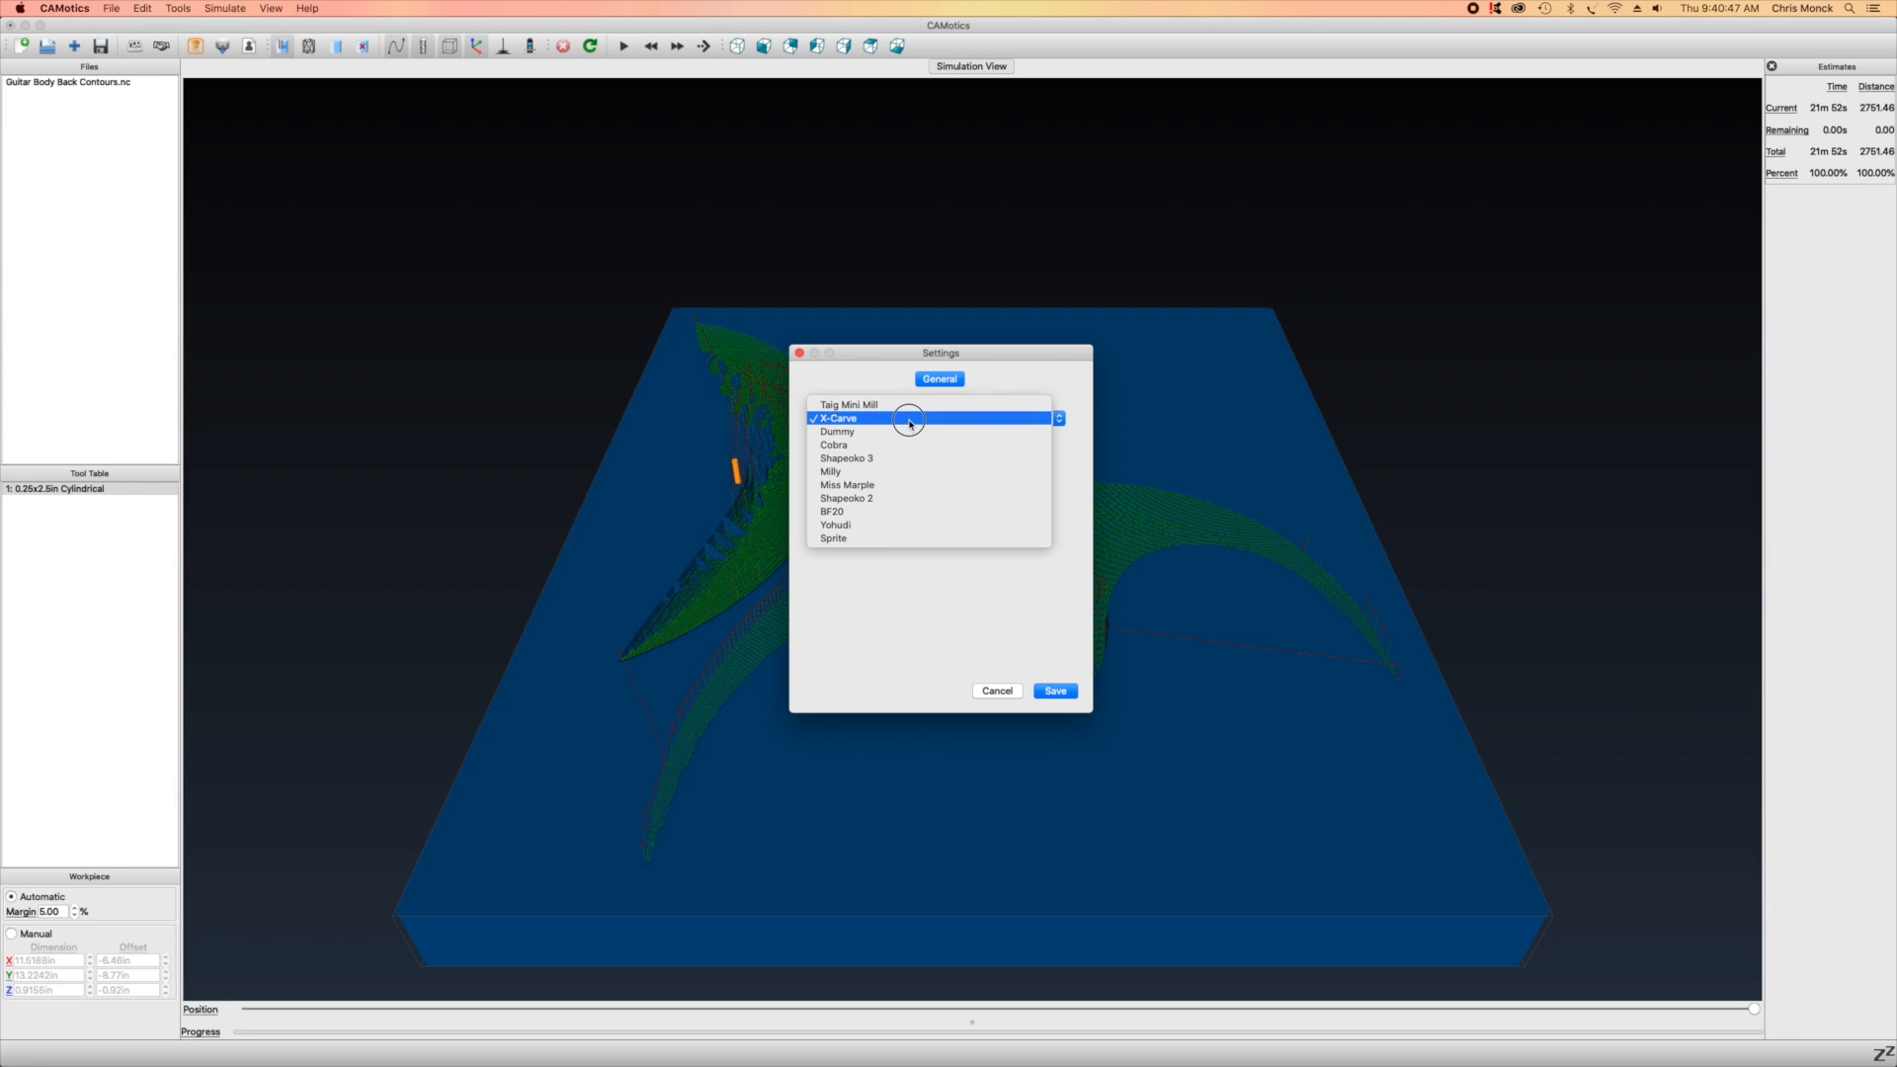
{"action": "left_click", "coordinate": [793, 418]}
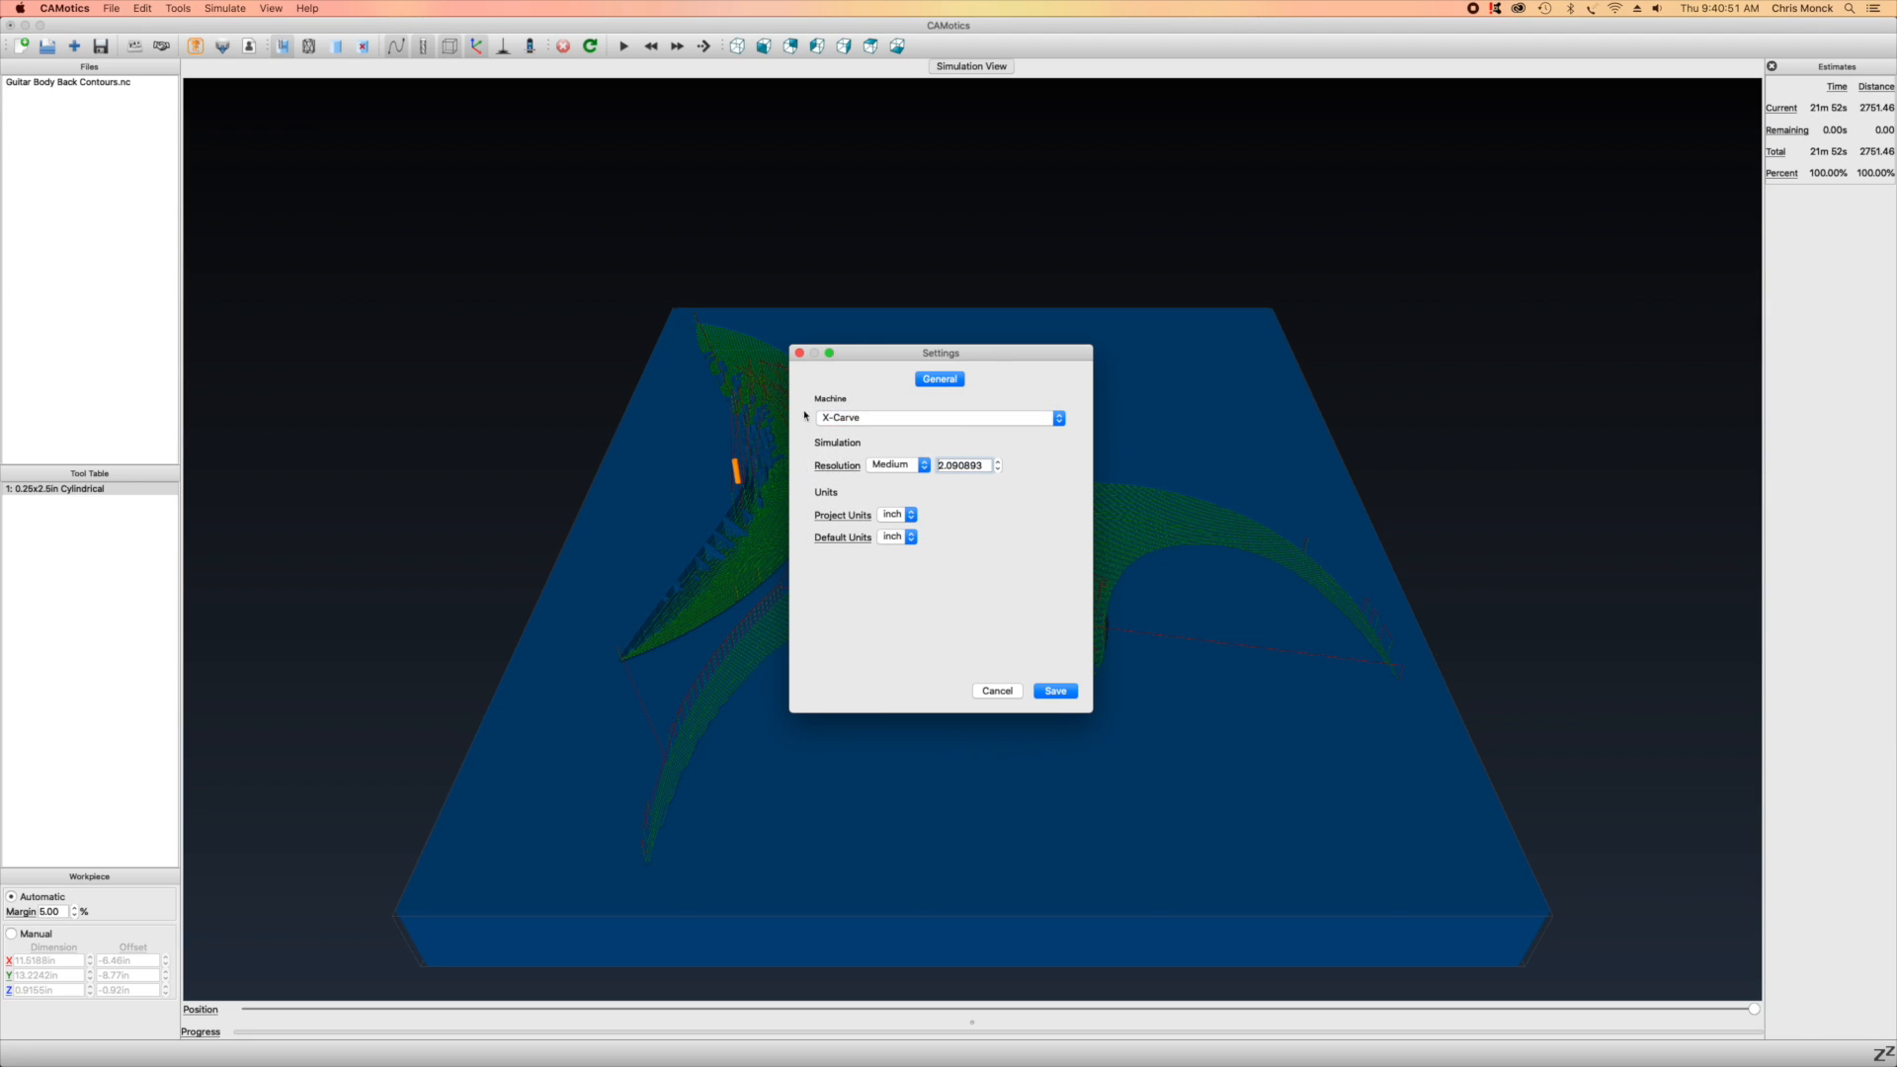
{"action": "left_click", "coordinate": [923, 467]}
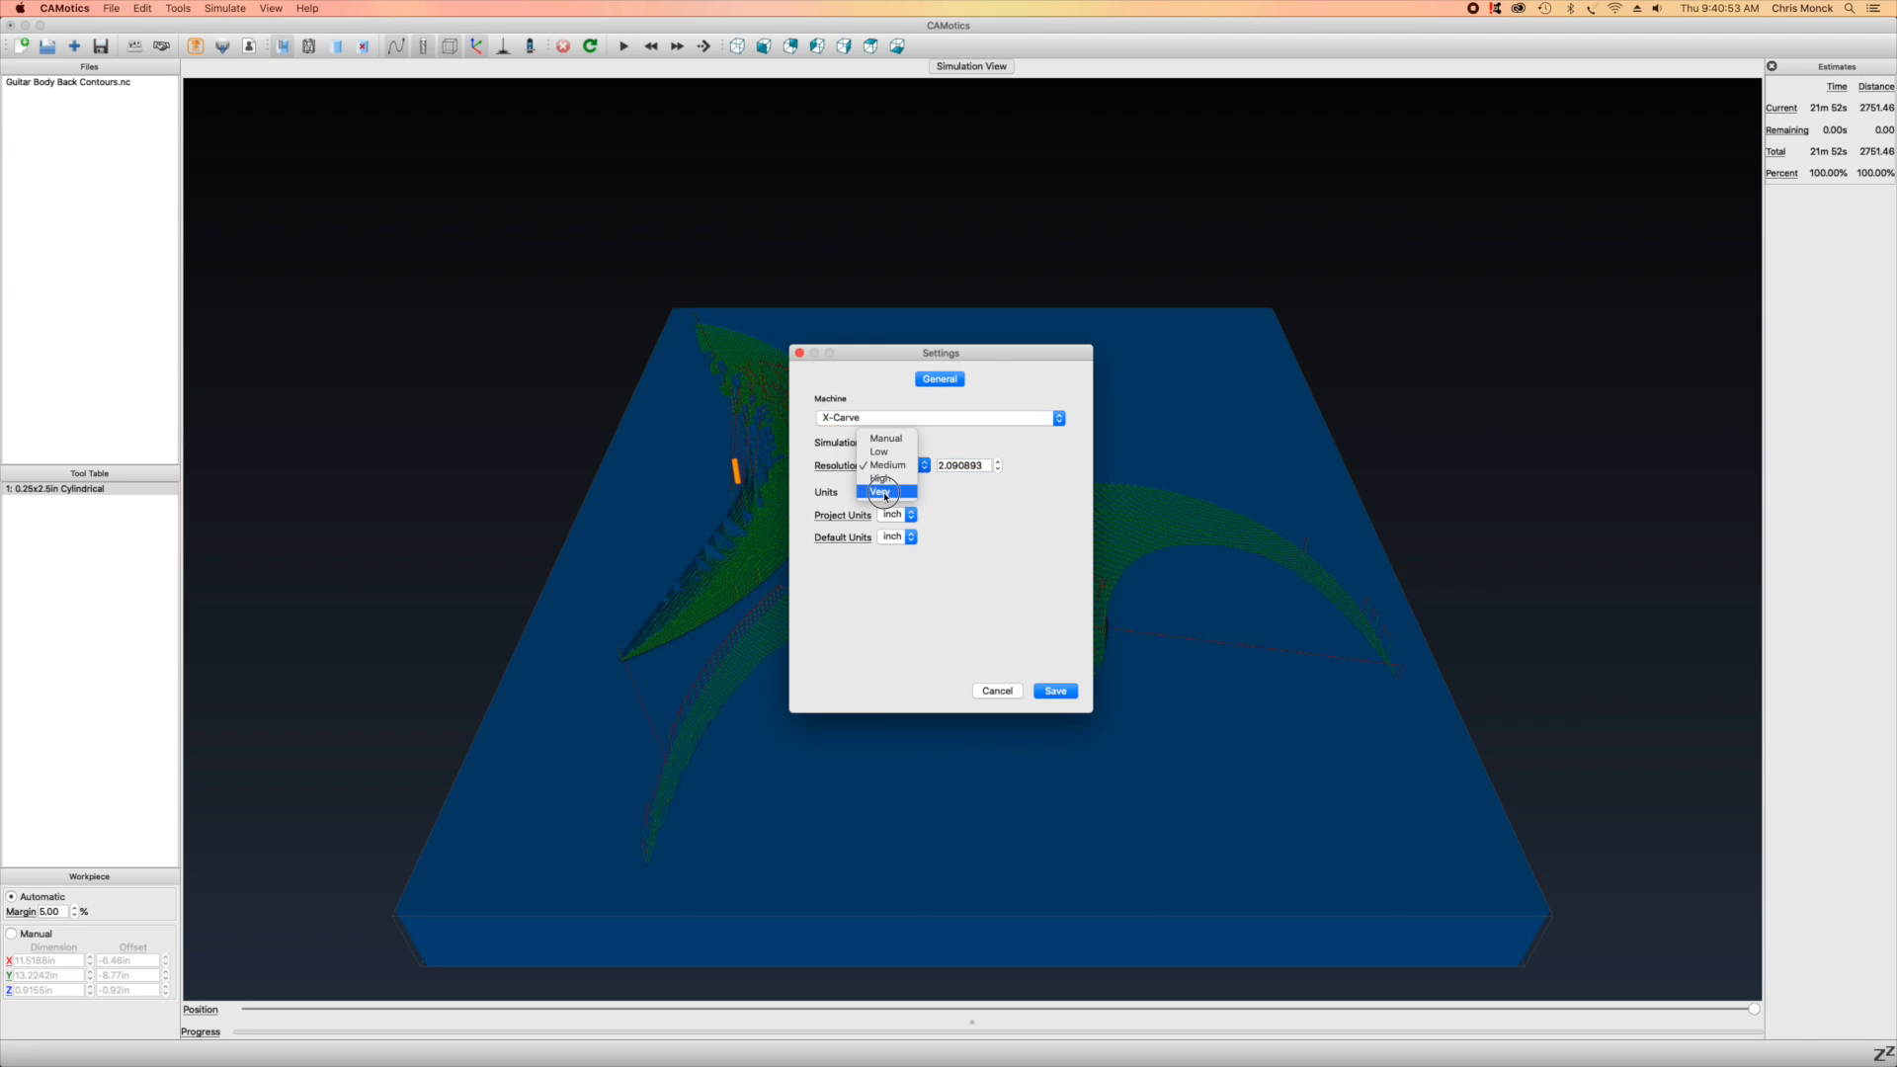
{"action": "left_click", "coordinate": [890, 496]}
{"action": "left_click", "coordinate": [1055, 691]}
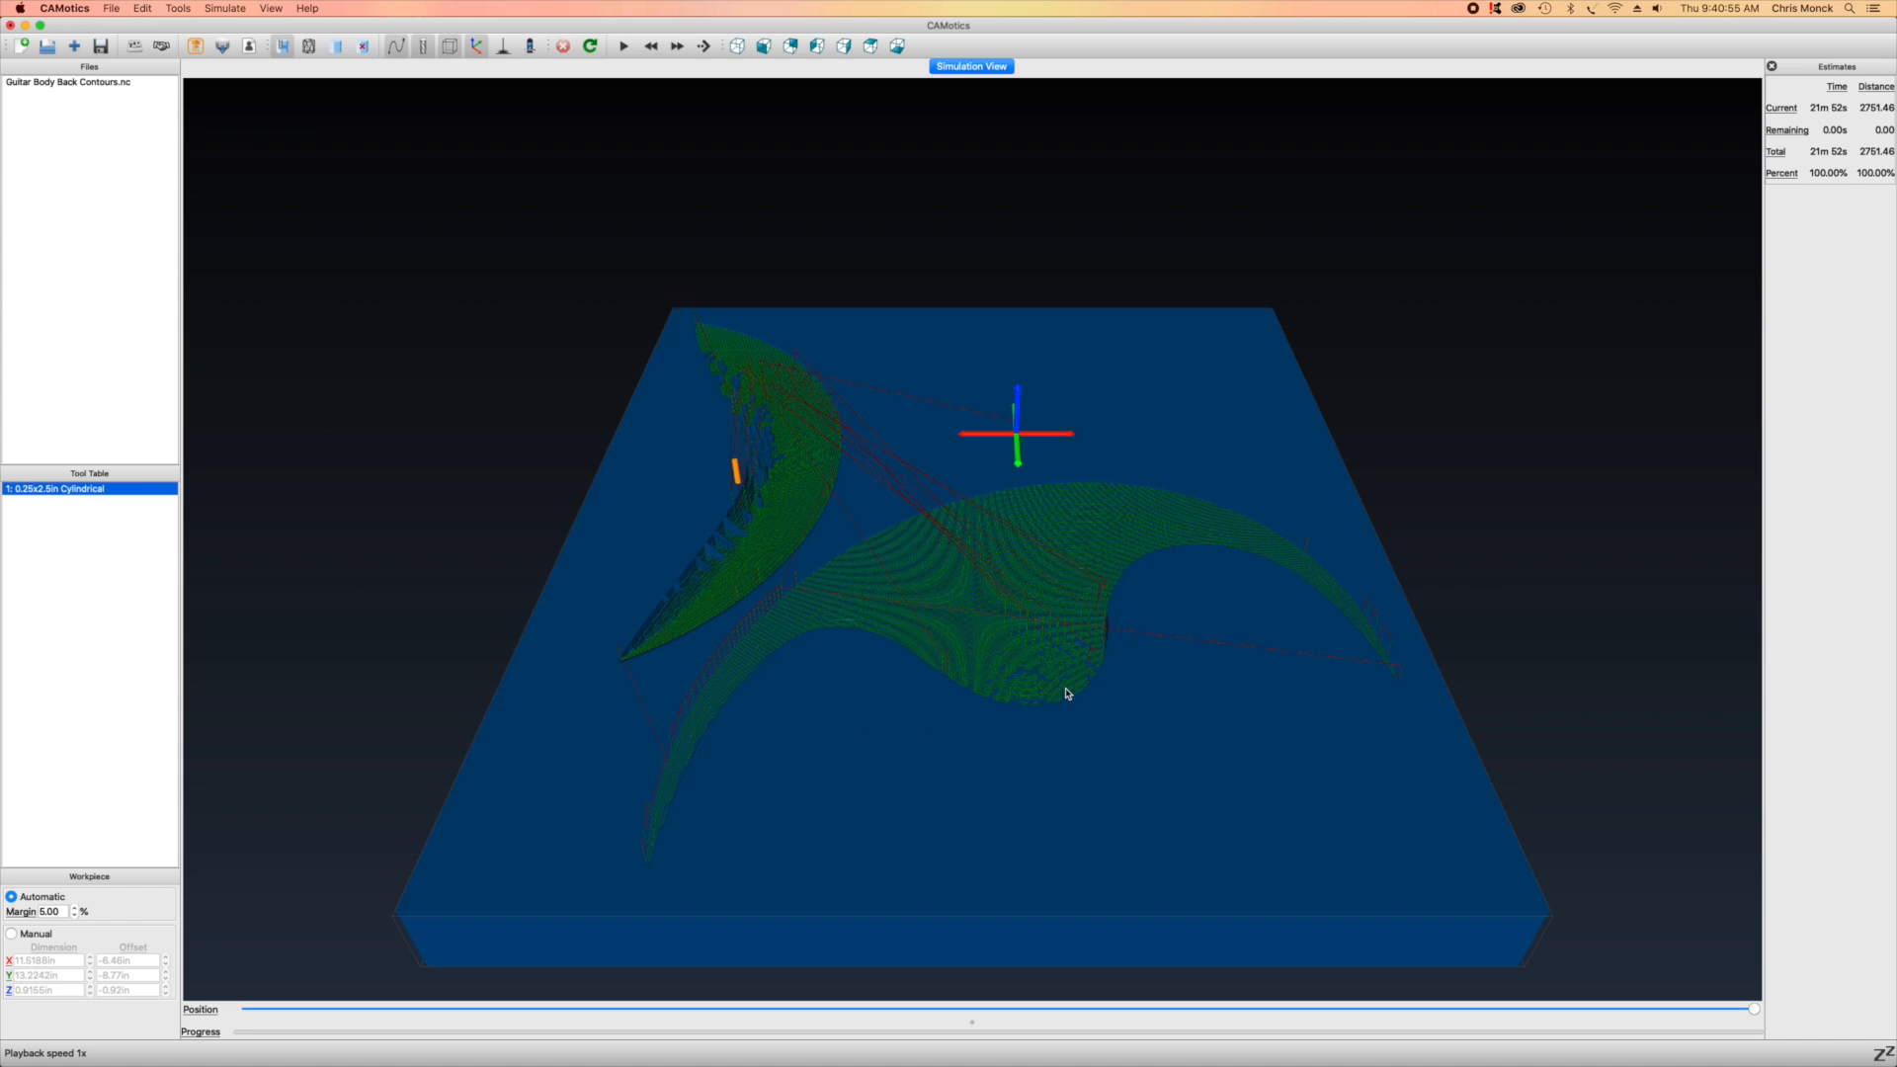
Recompute the back contours simulation with the new tool and hide the toolpath lines to inspect the cut surface
{"action": "left_click", "coordinate": [590, 47]}
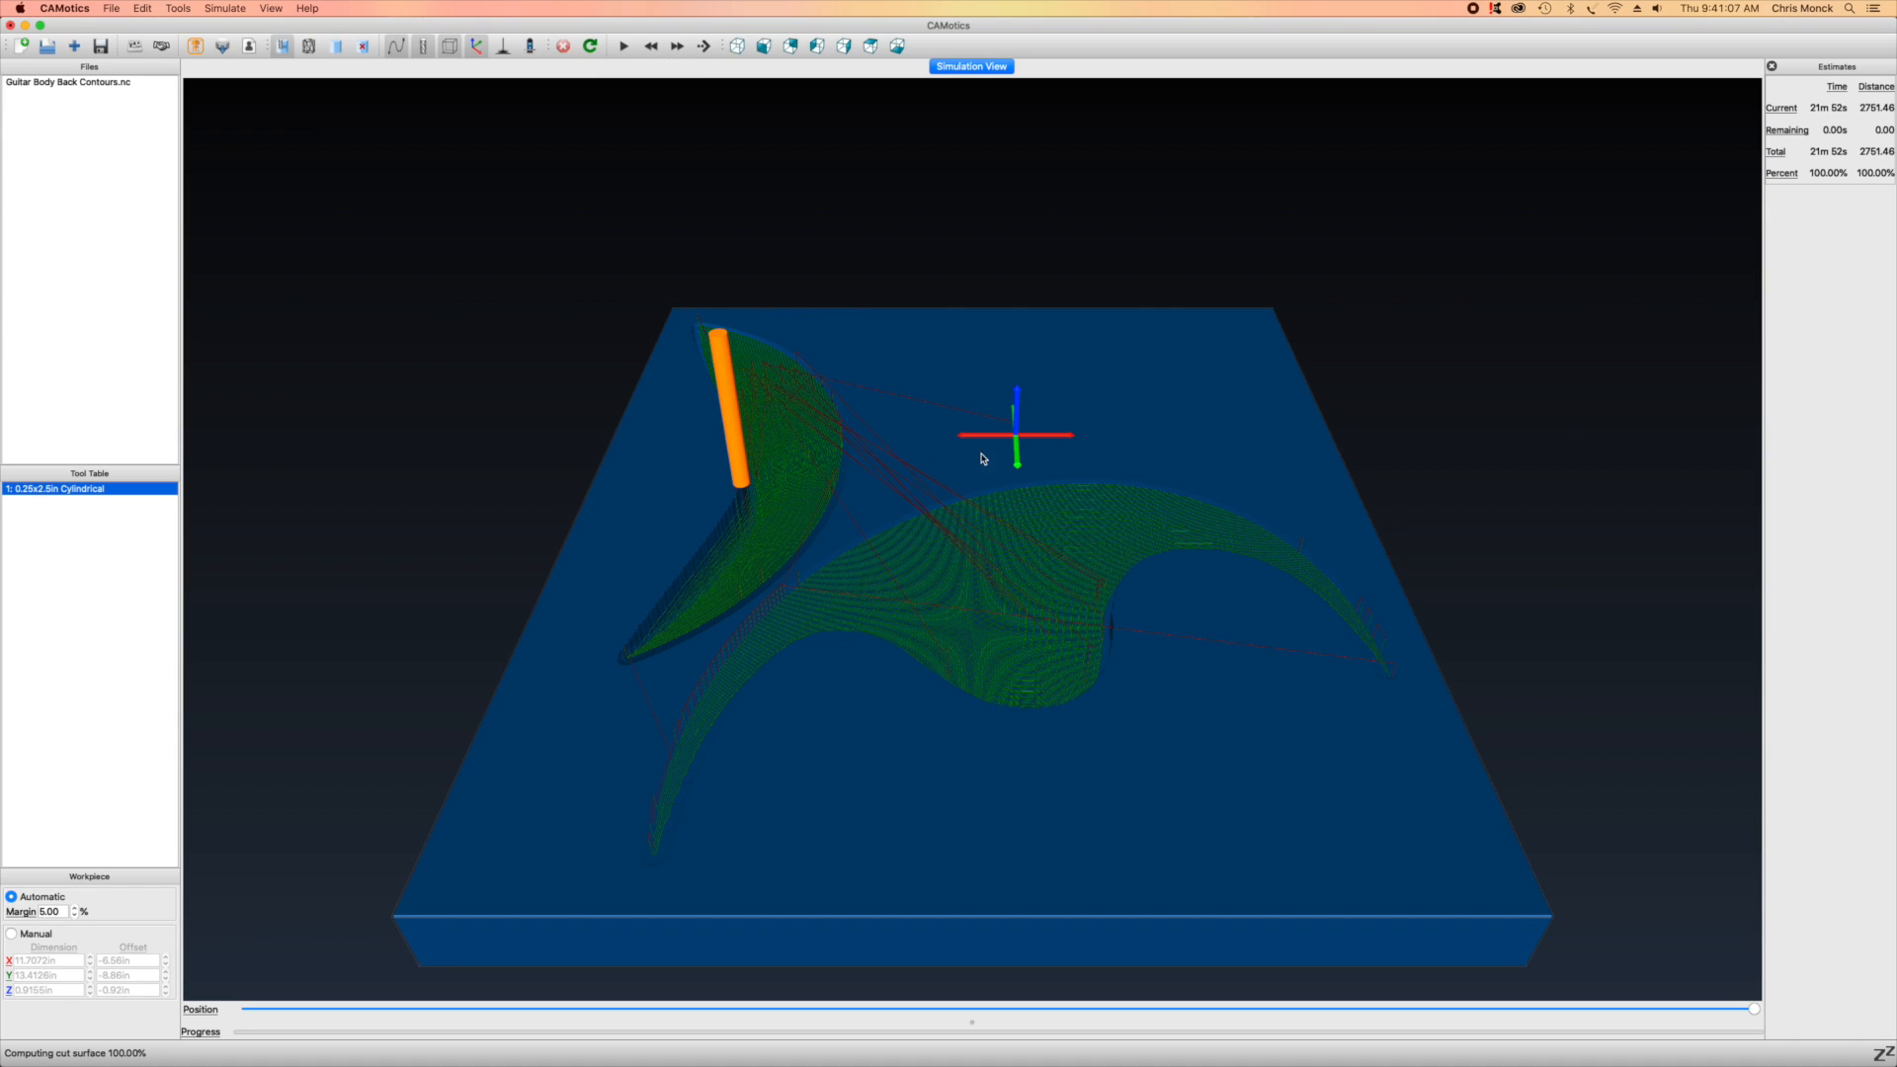
{"action": "left_click", "coordinate": [396, 46]}
{"action": "left_click_drag", "start_coordinate": [532, 309], "coordinate": [1220, 555]}
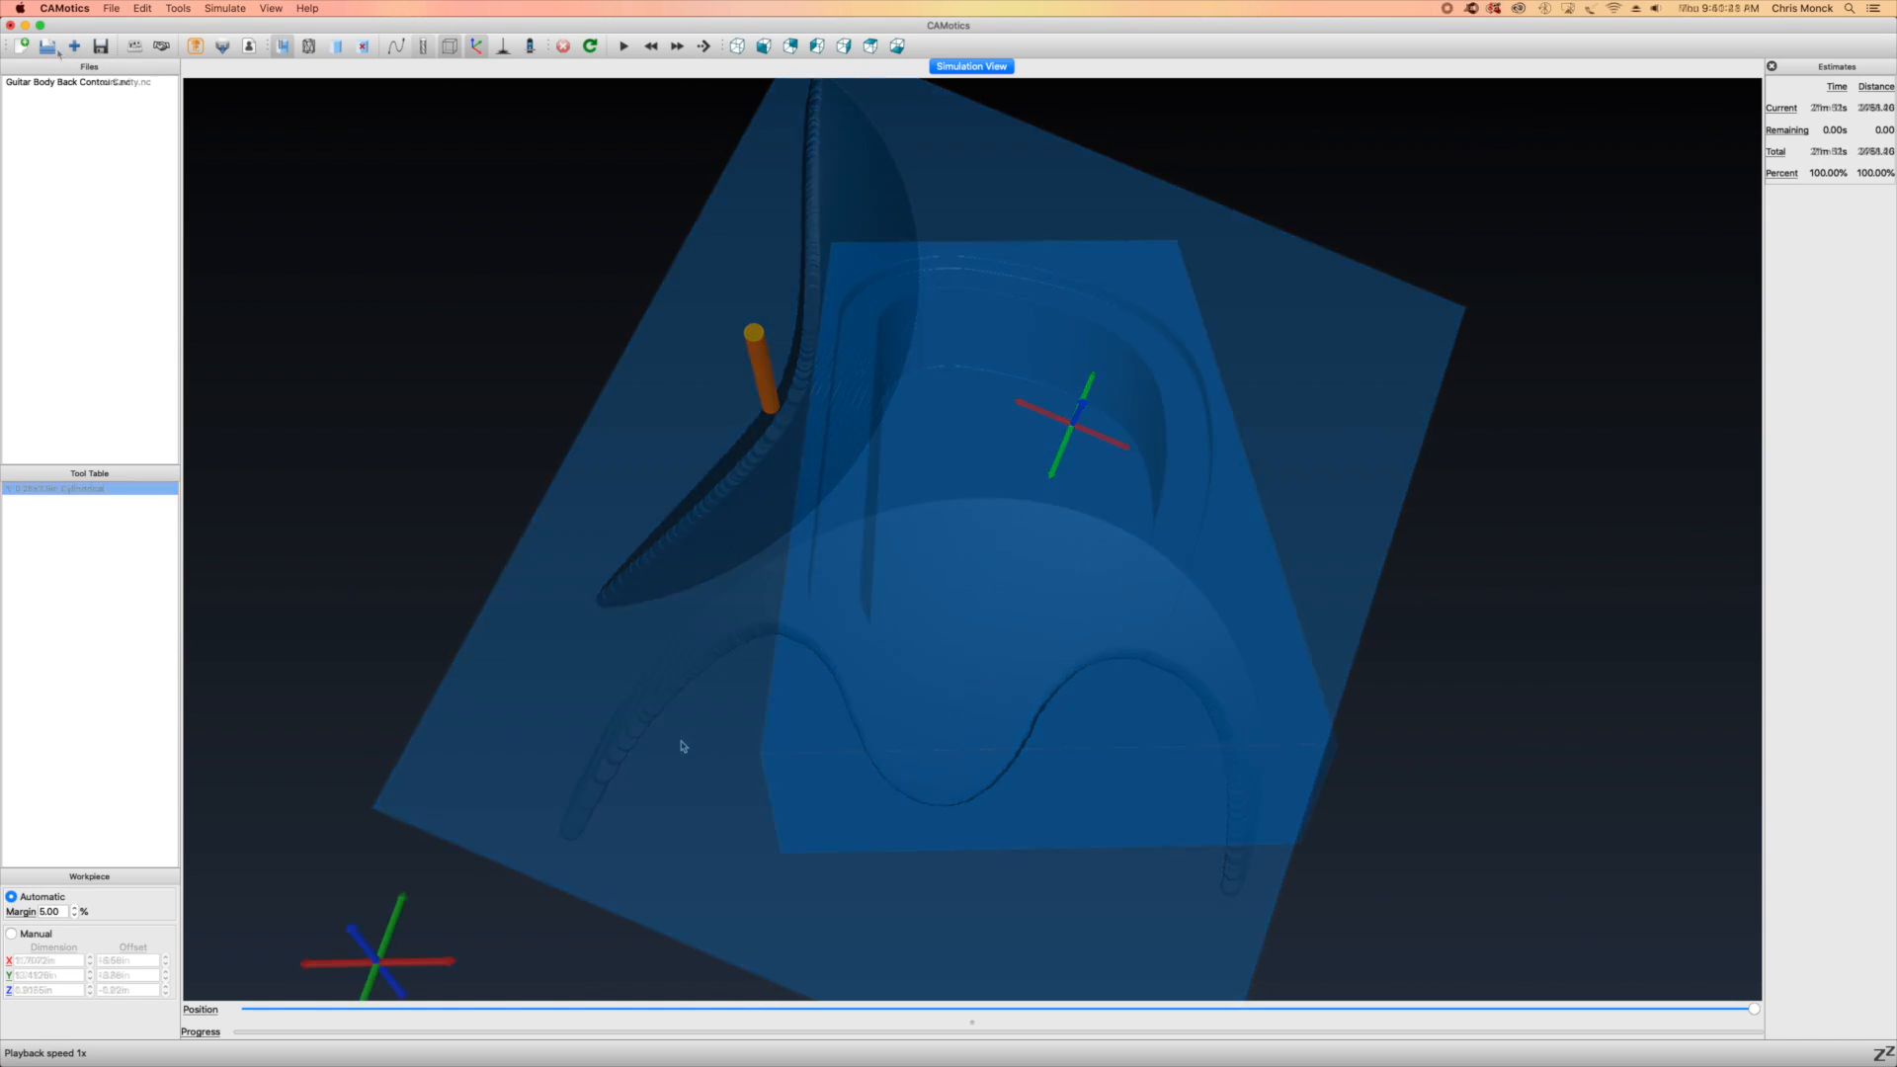
Examine the simulated back control cavity, and inspect the front contours simulation with its toolpath lines hidden
{"action": "left_click_drag", "start_coordinate": [720, 780], "coordinate": [623, 767]}
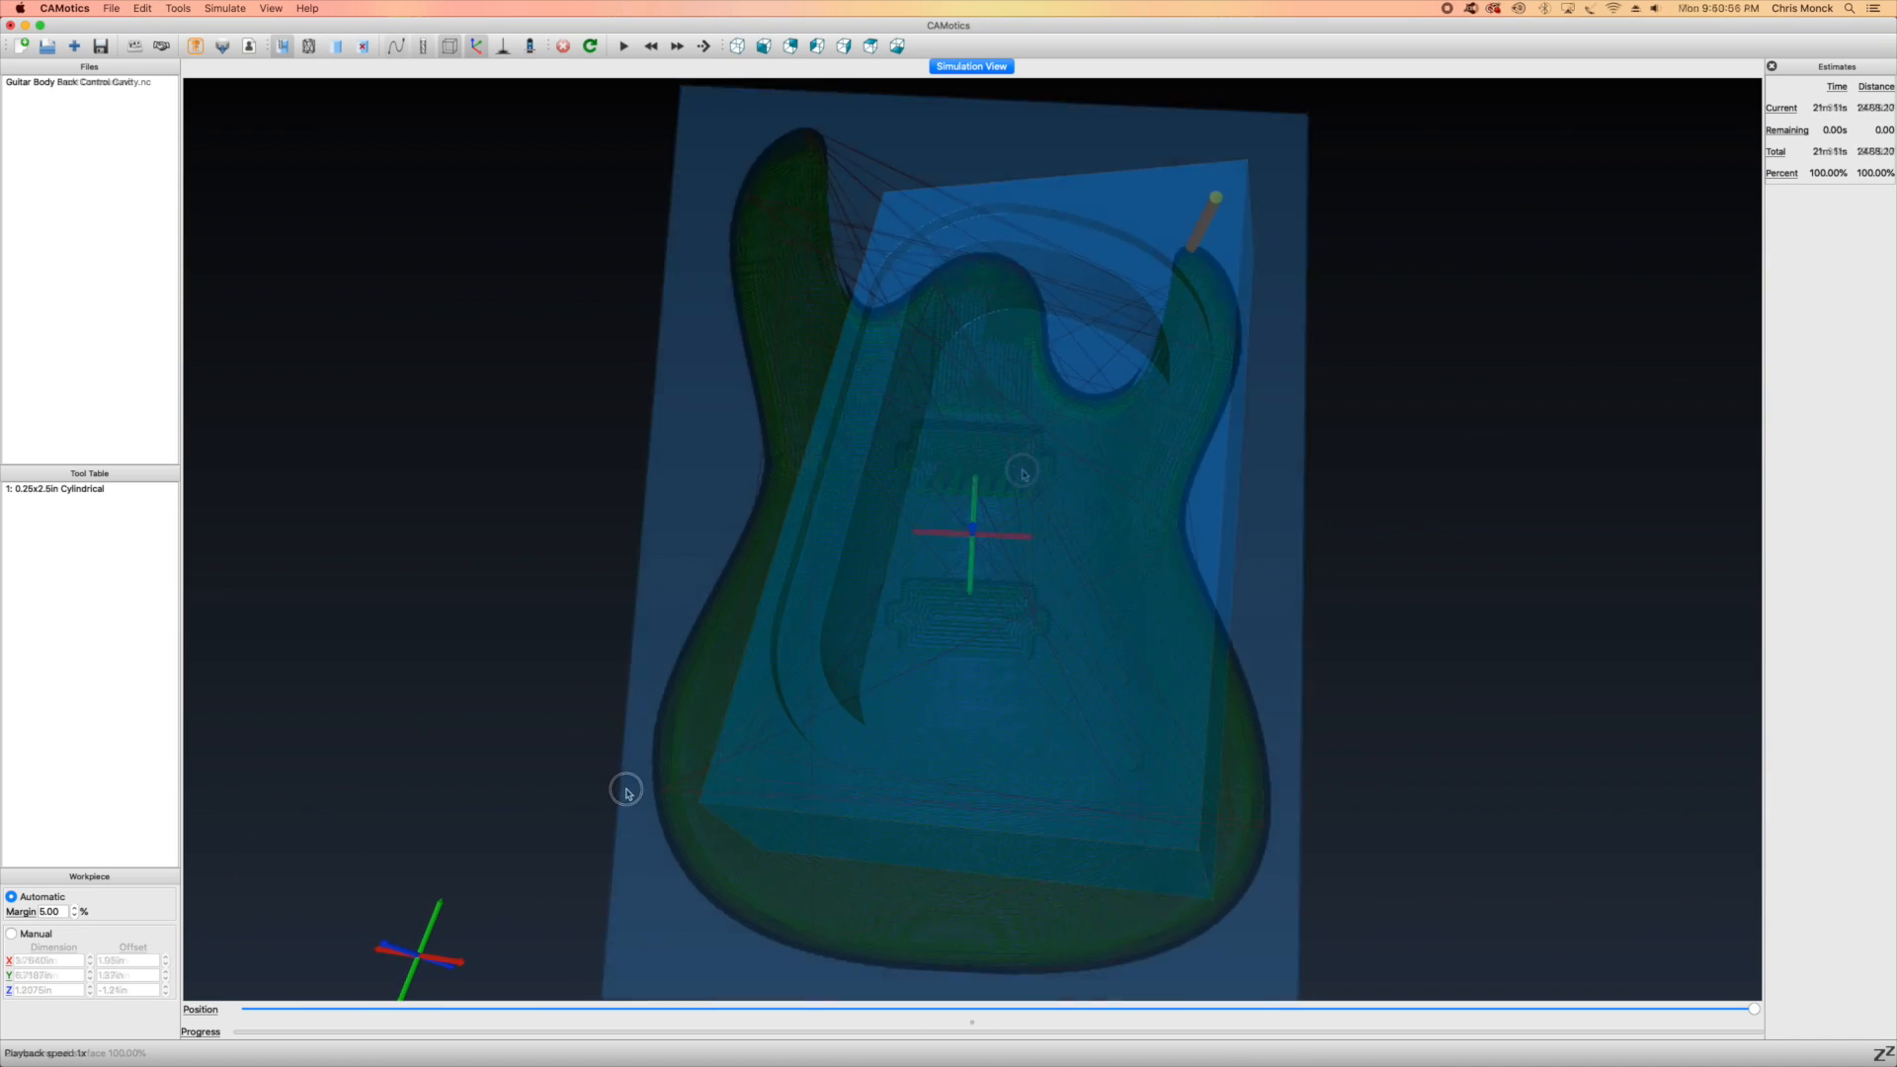
{"action": "left_click", "coordinate": [395, 46]}
{"action": "left_click_drag", "start_coordinate": [680, 604], "coordinate": [727, 499]}
{"action": "left_click_drag", "start_coordinate": [1287, 428], "coordinate": [1350, 516]}
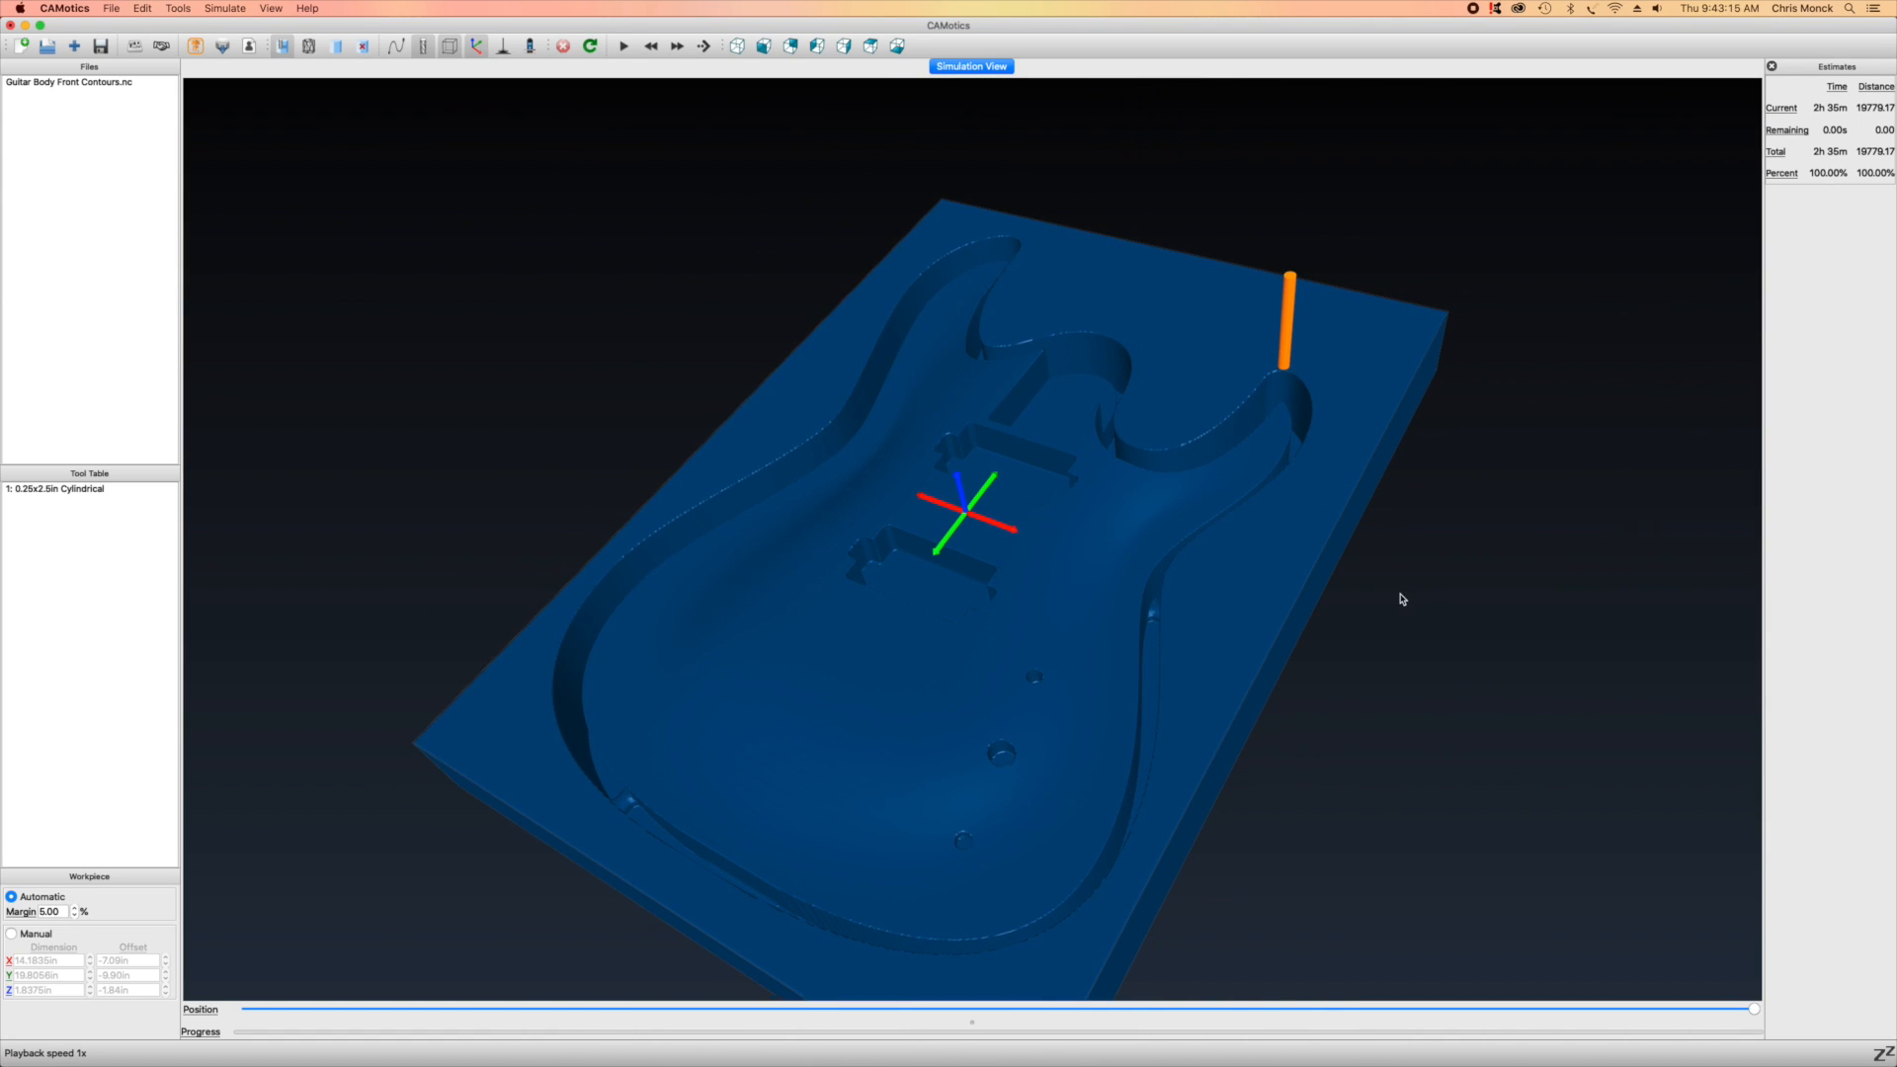